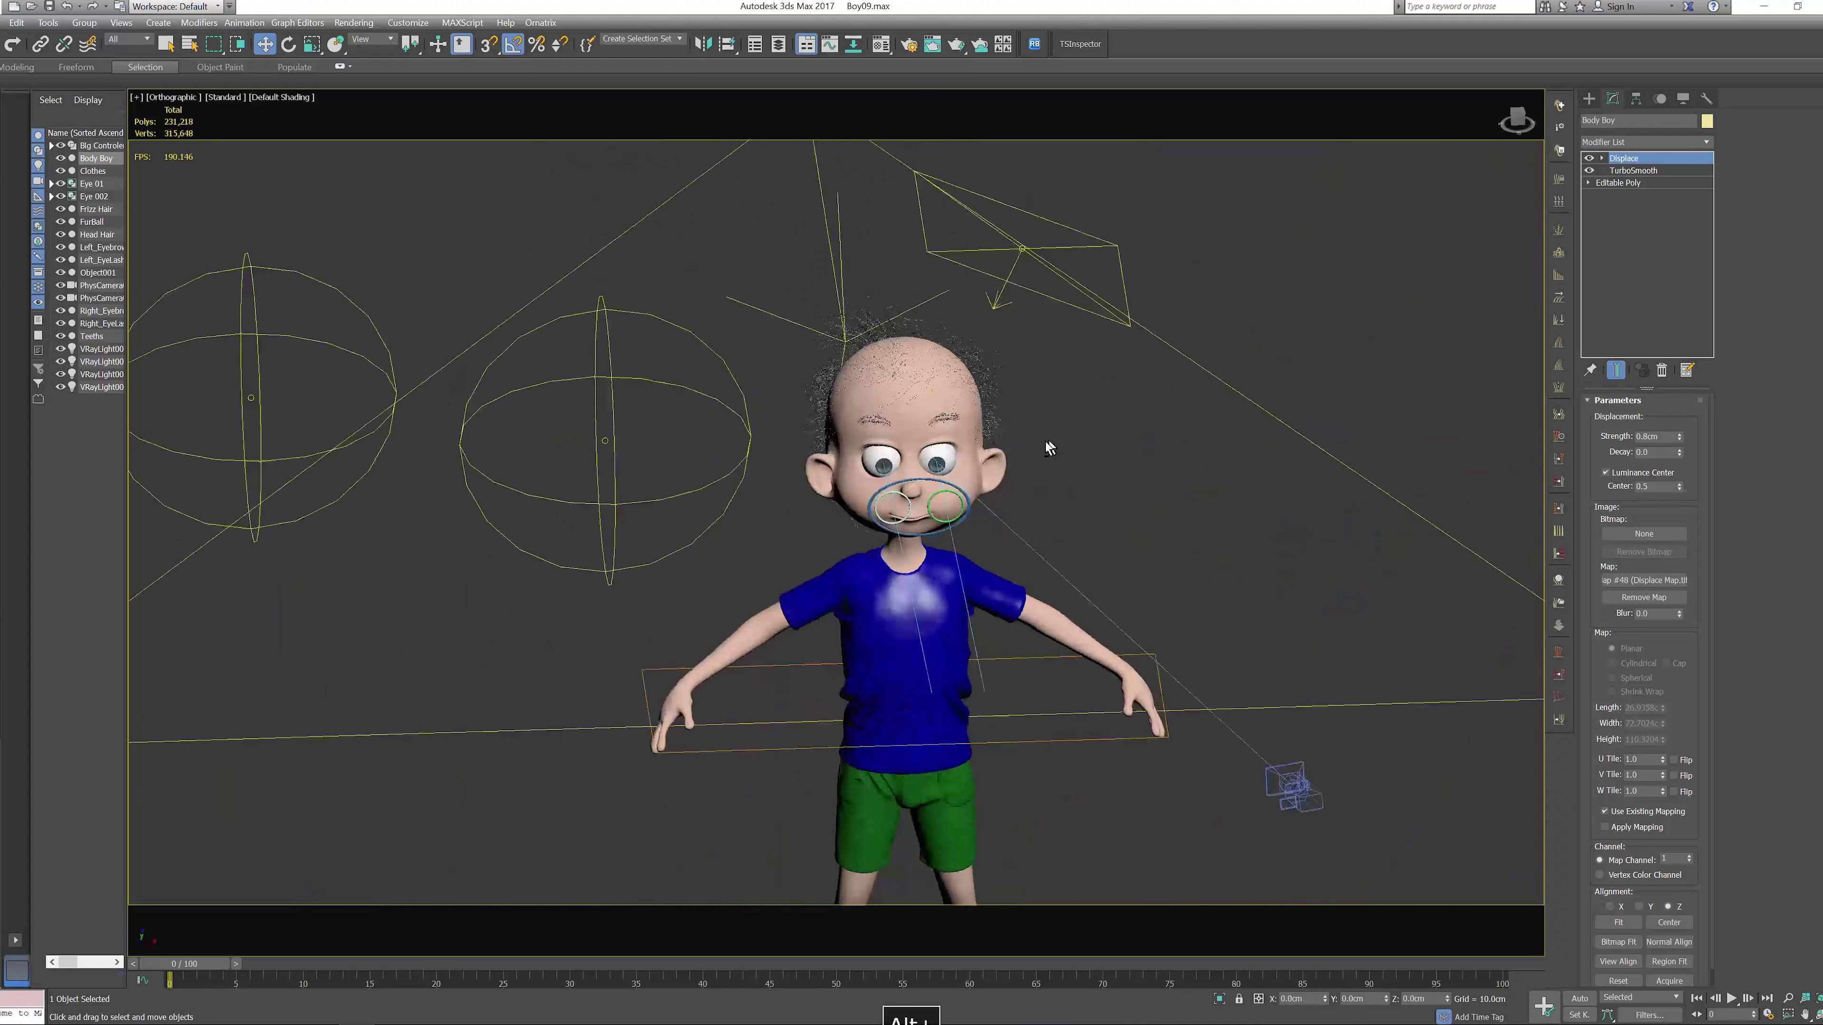
View the scene through the camera, show the layers, and hide the Lights and Camera layers
key("c")
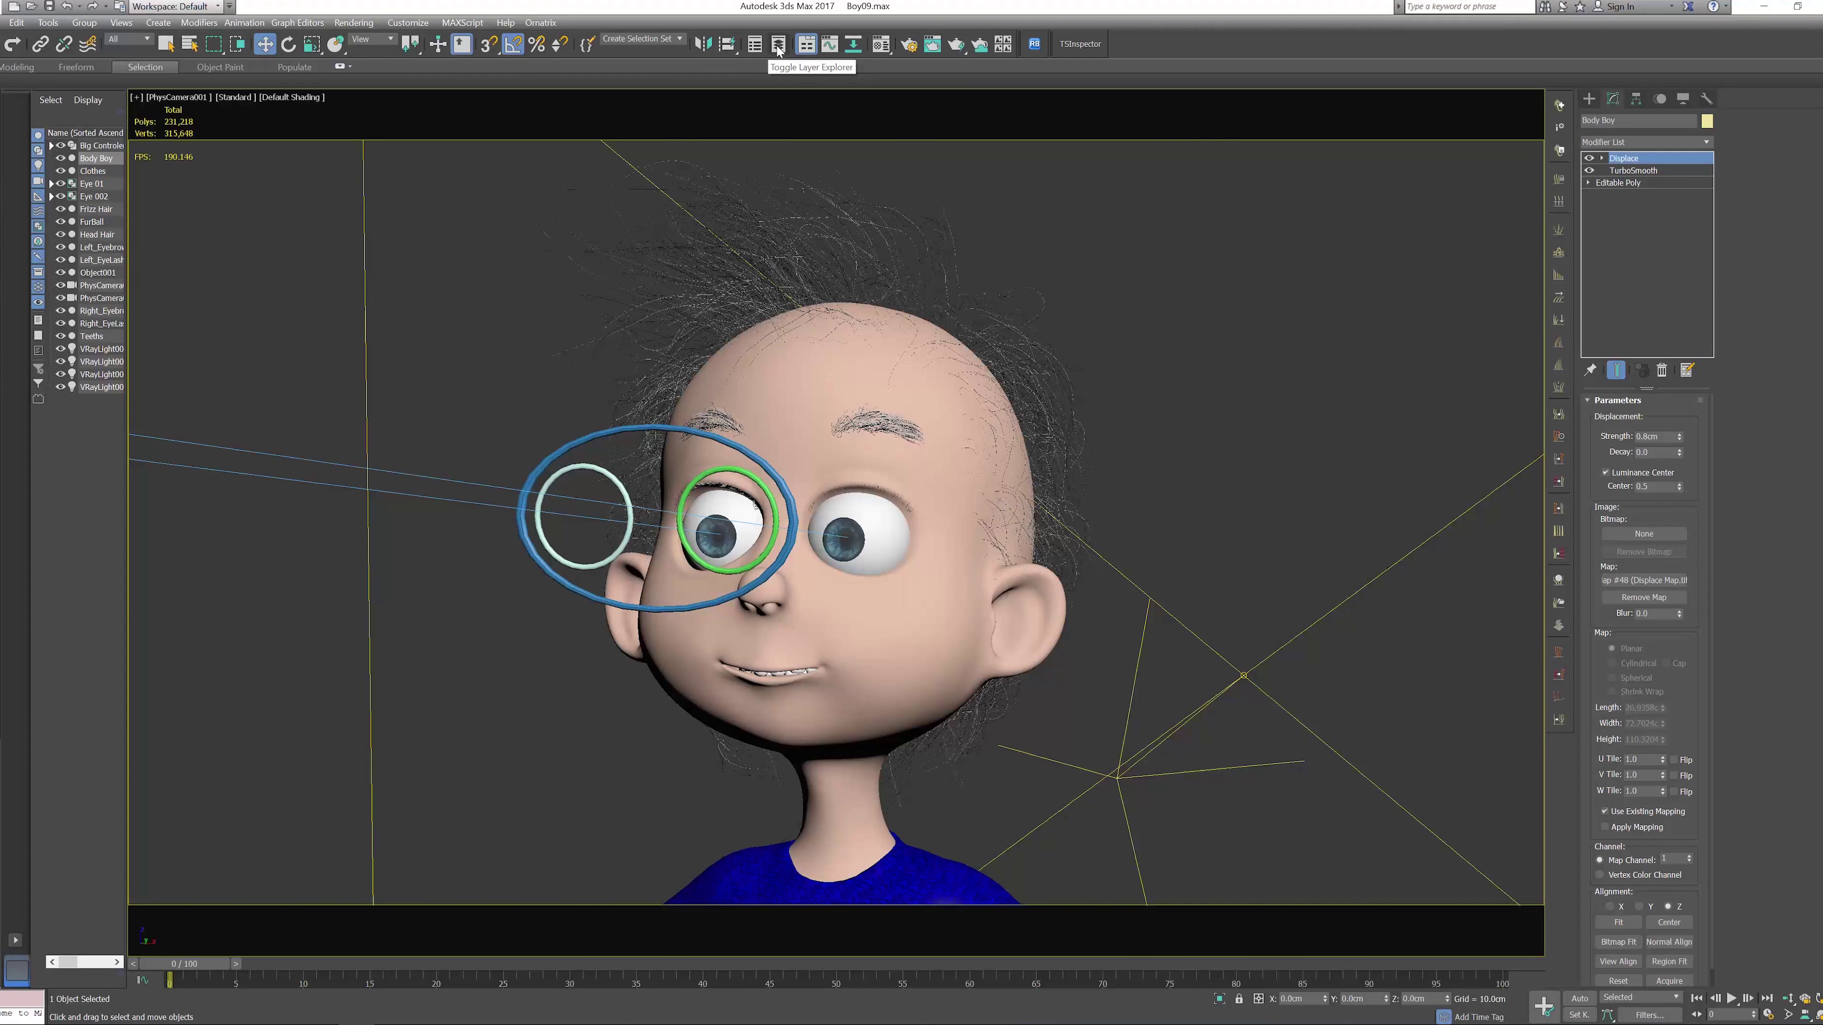
left_click(777, 46)
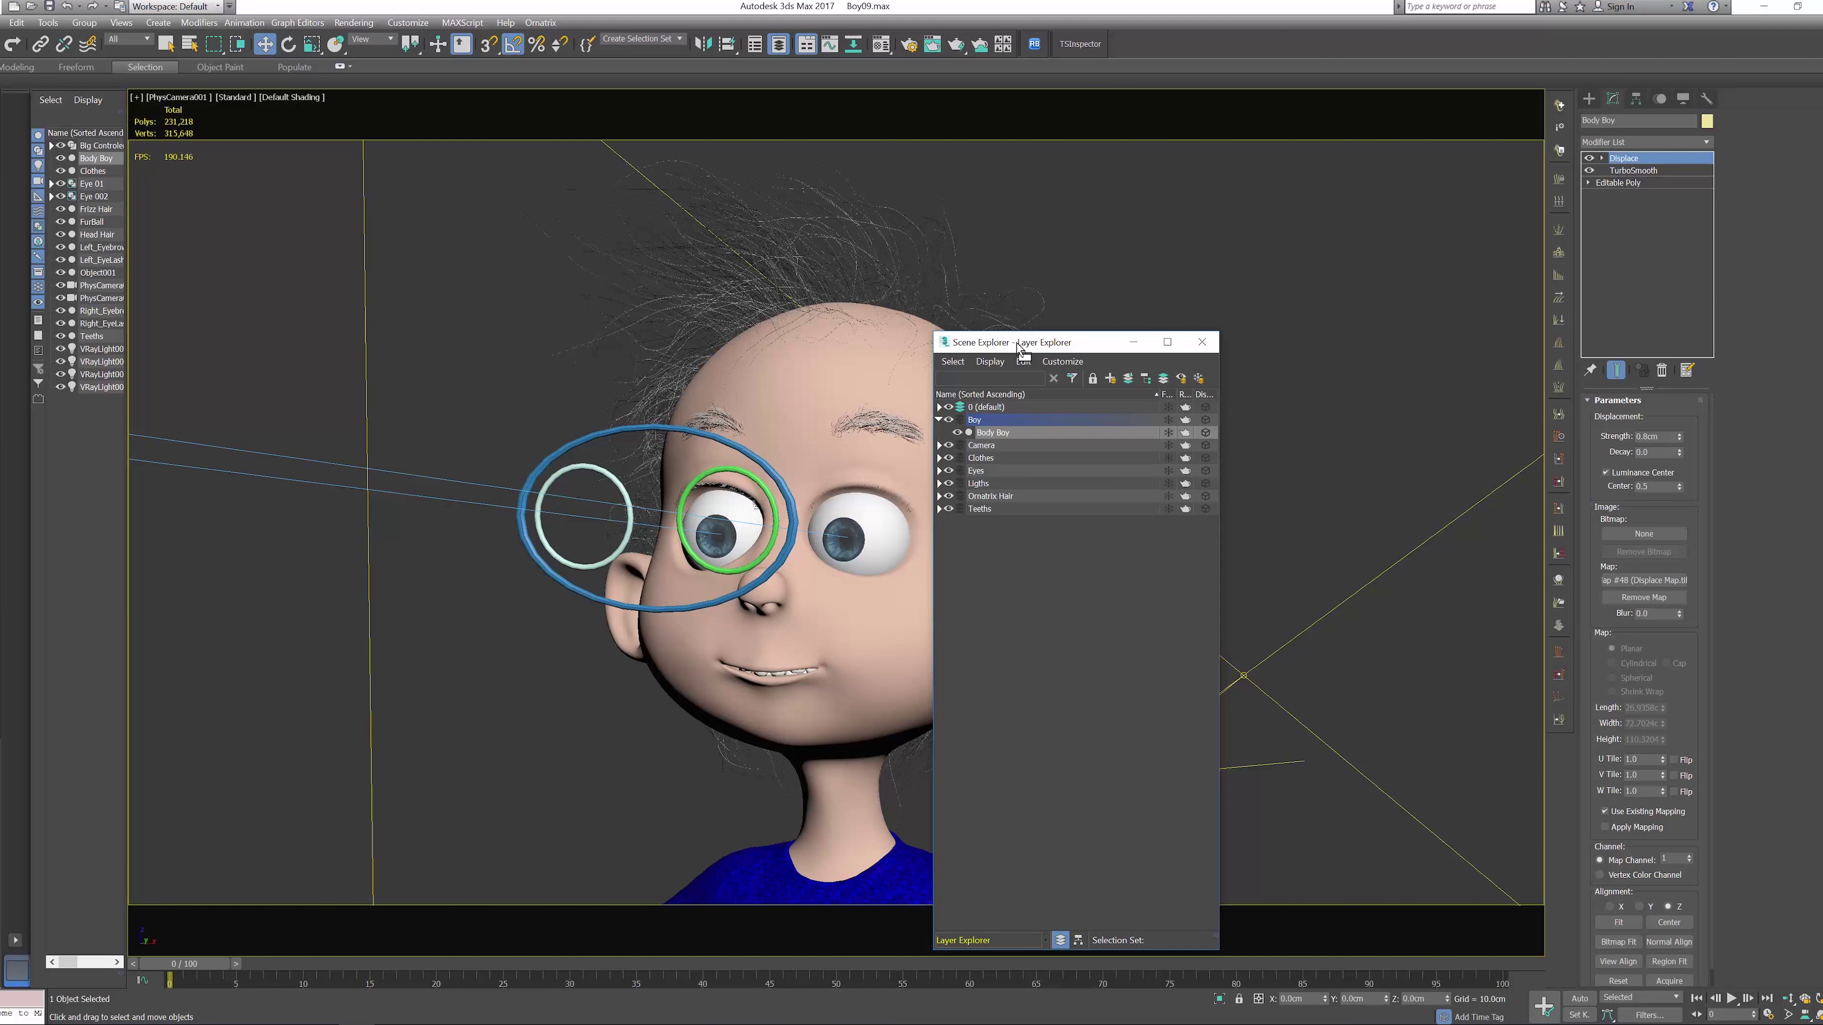
left_click_drag(1019, 349, 1158, 298)
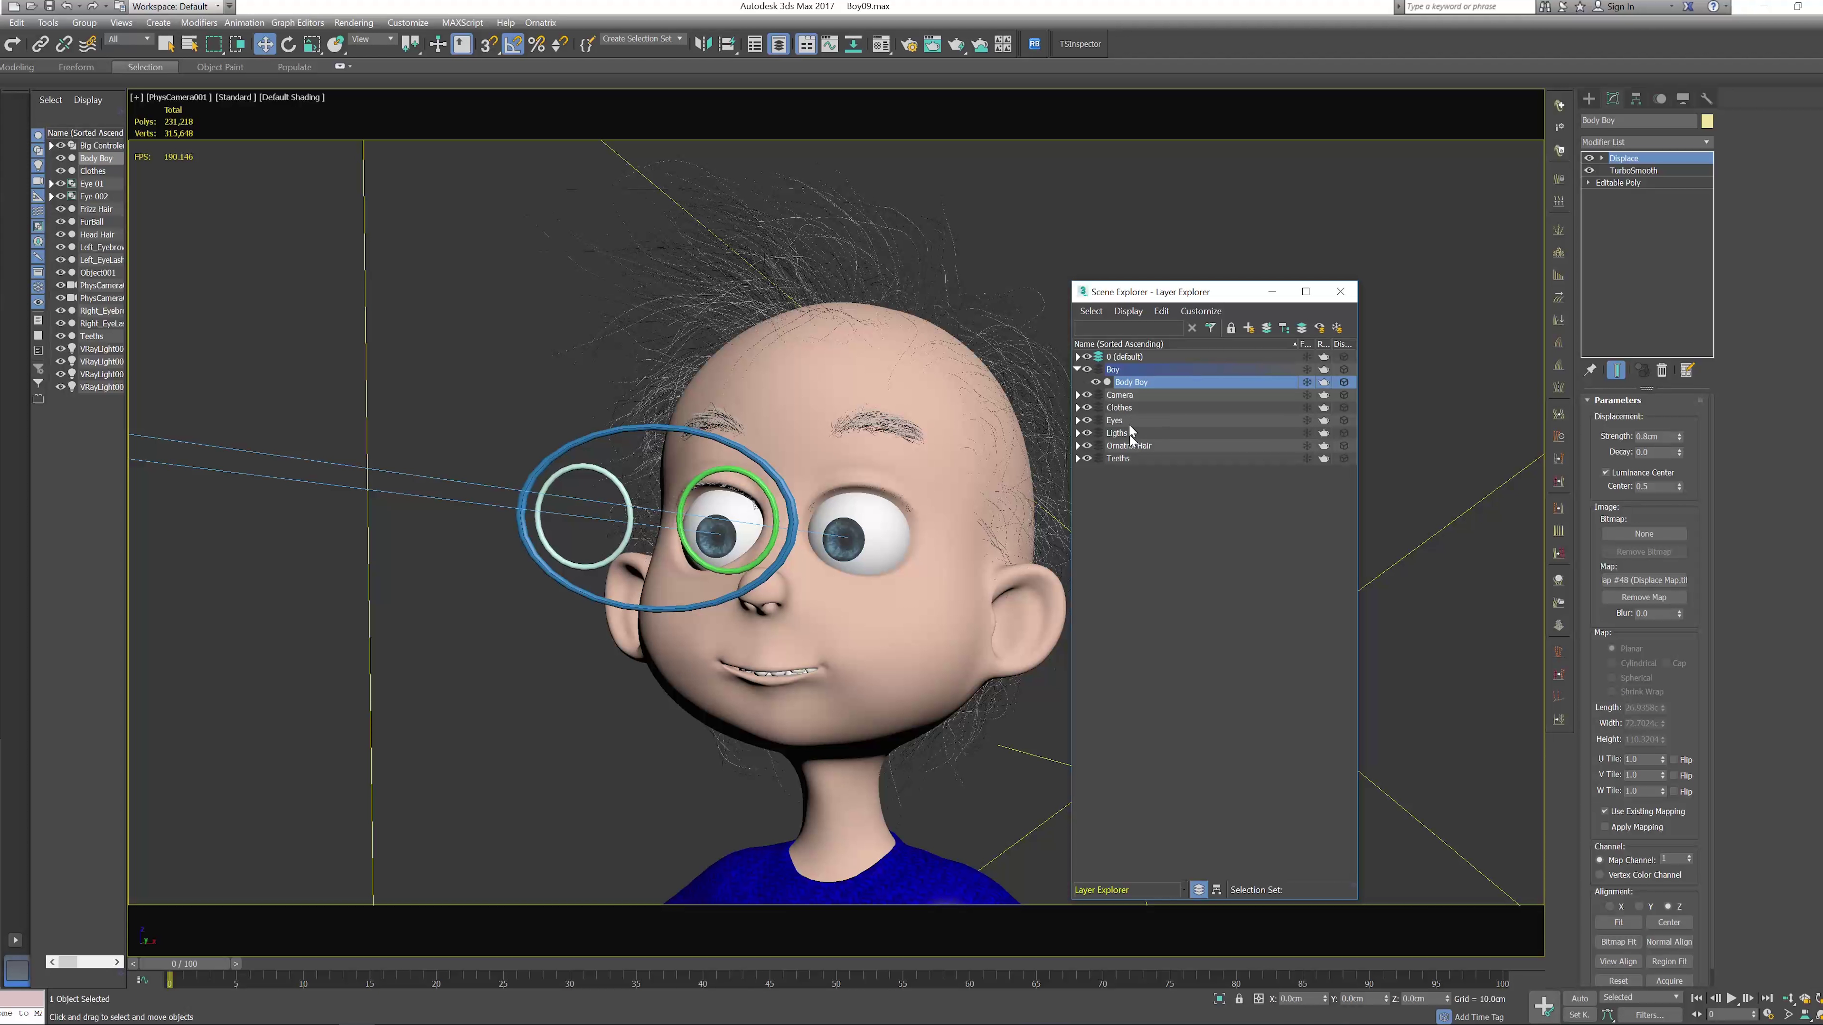
left_click(1088, 433)
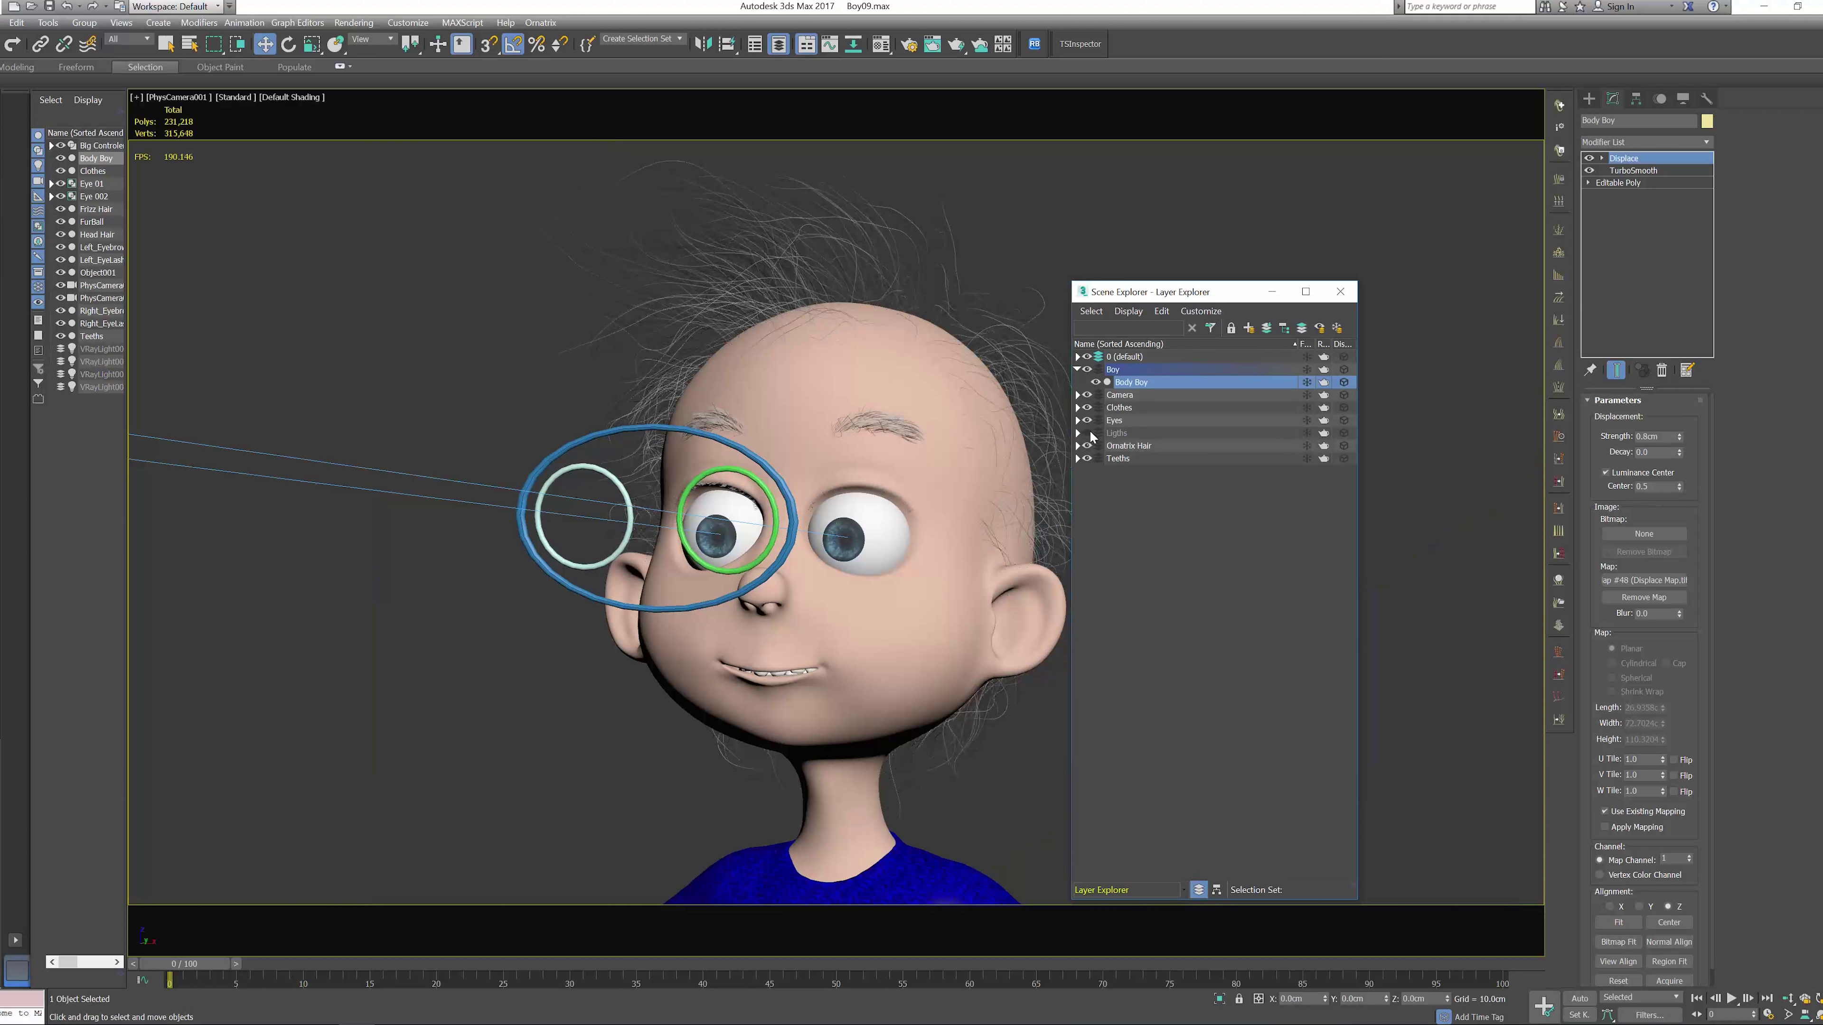
left_click(1087, 395)
Put the big blue controller circle and the two smaller eye circles on a new layer named Eye Controlers
left_click(535, 549)
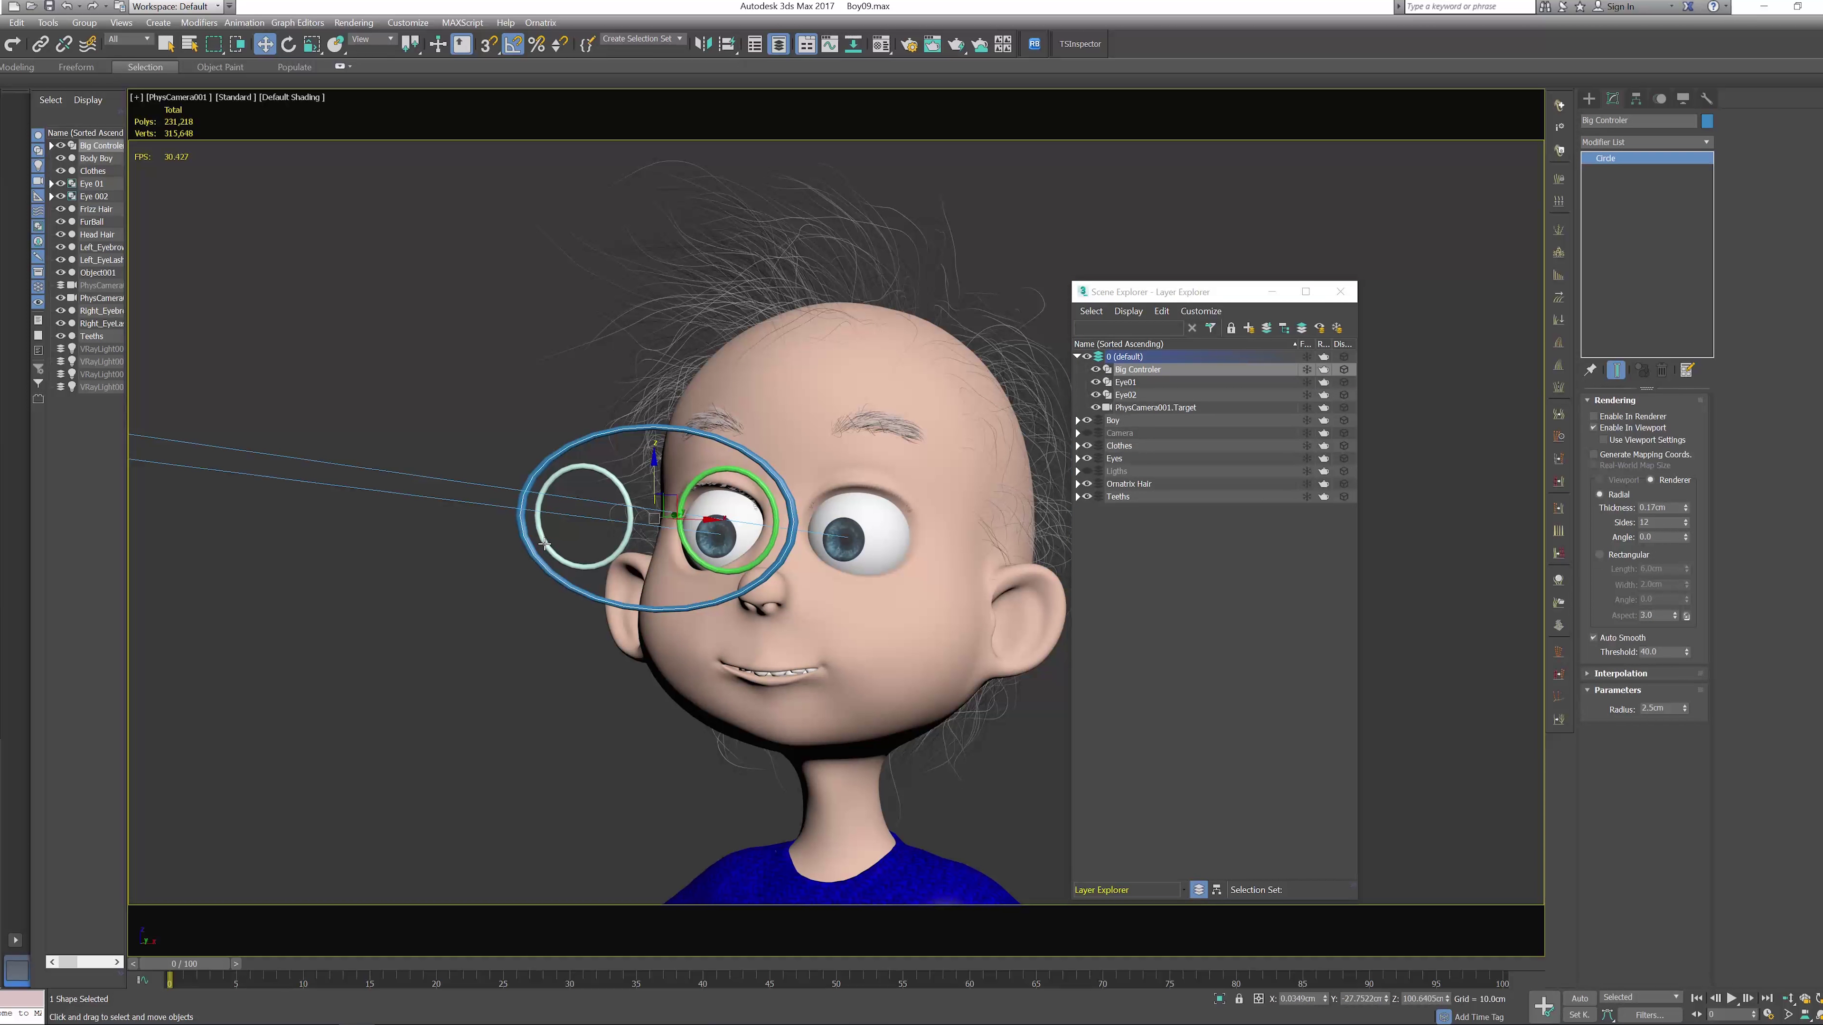
left_click(546, 545, "ctrl")
left_click(692, 552, "ctrl")
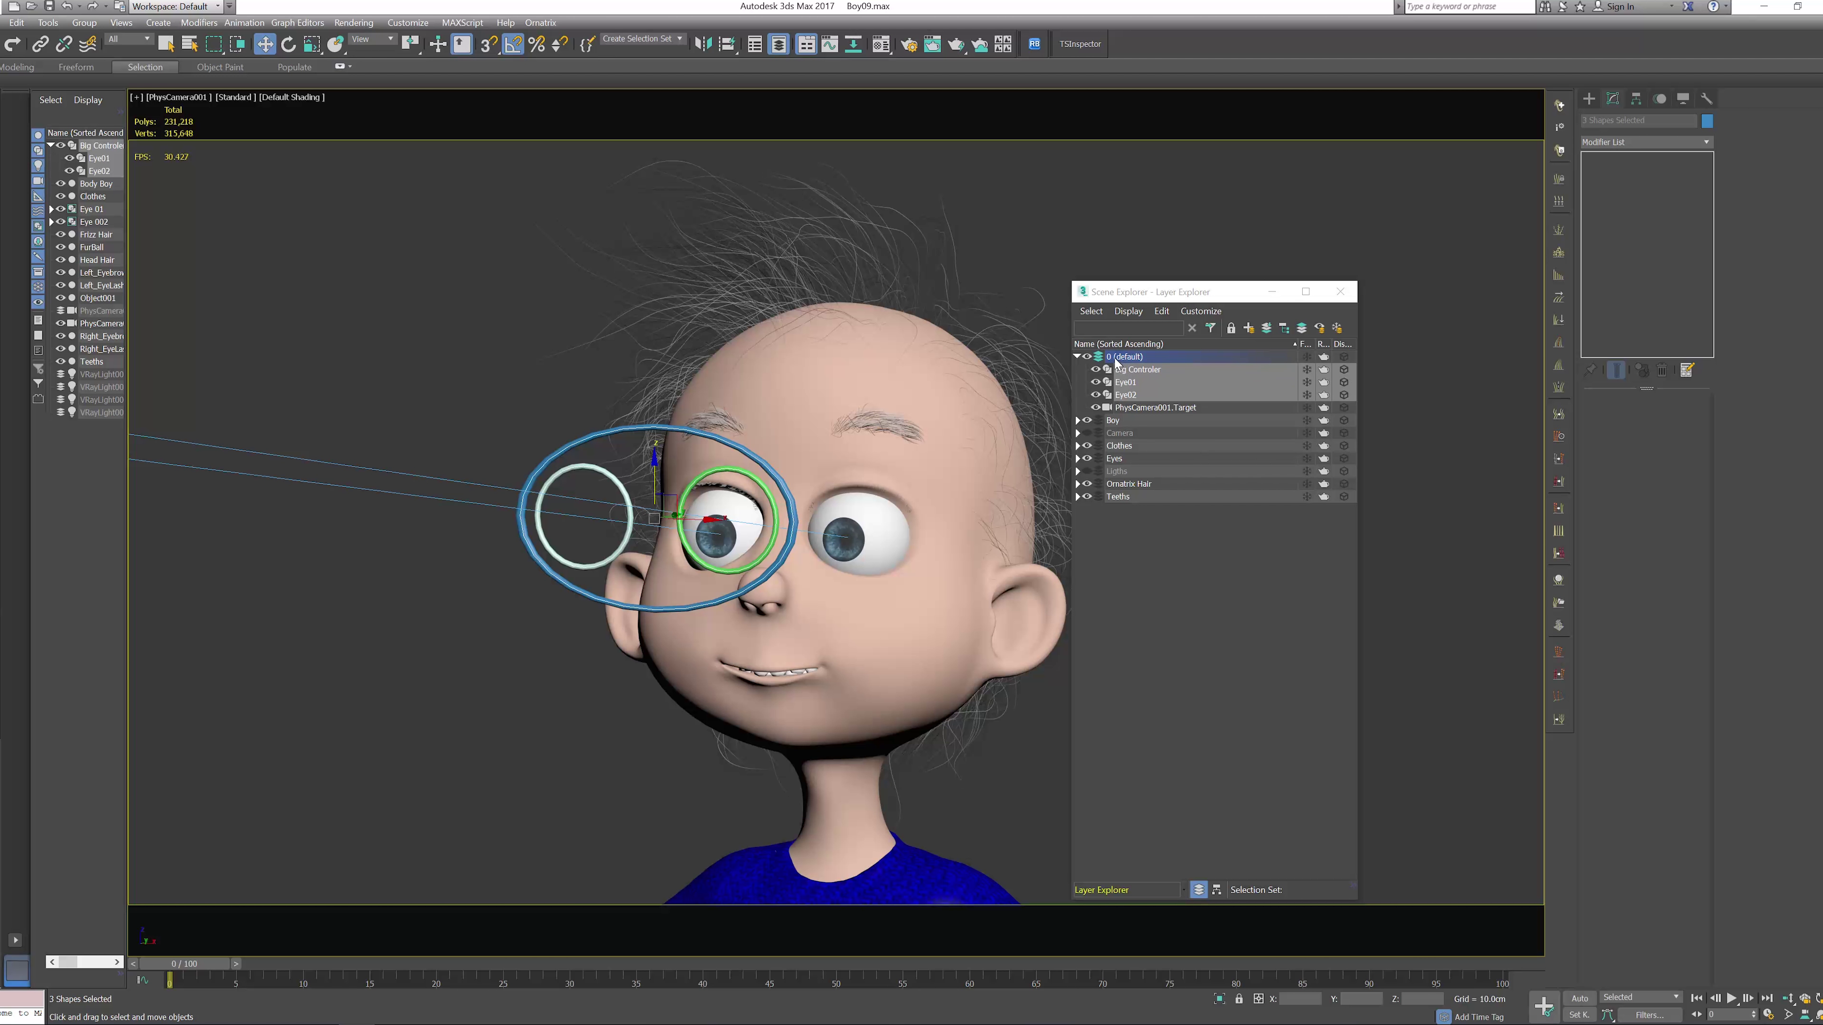
left_click(1249, 329)
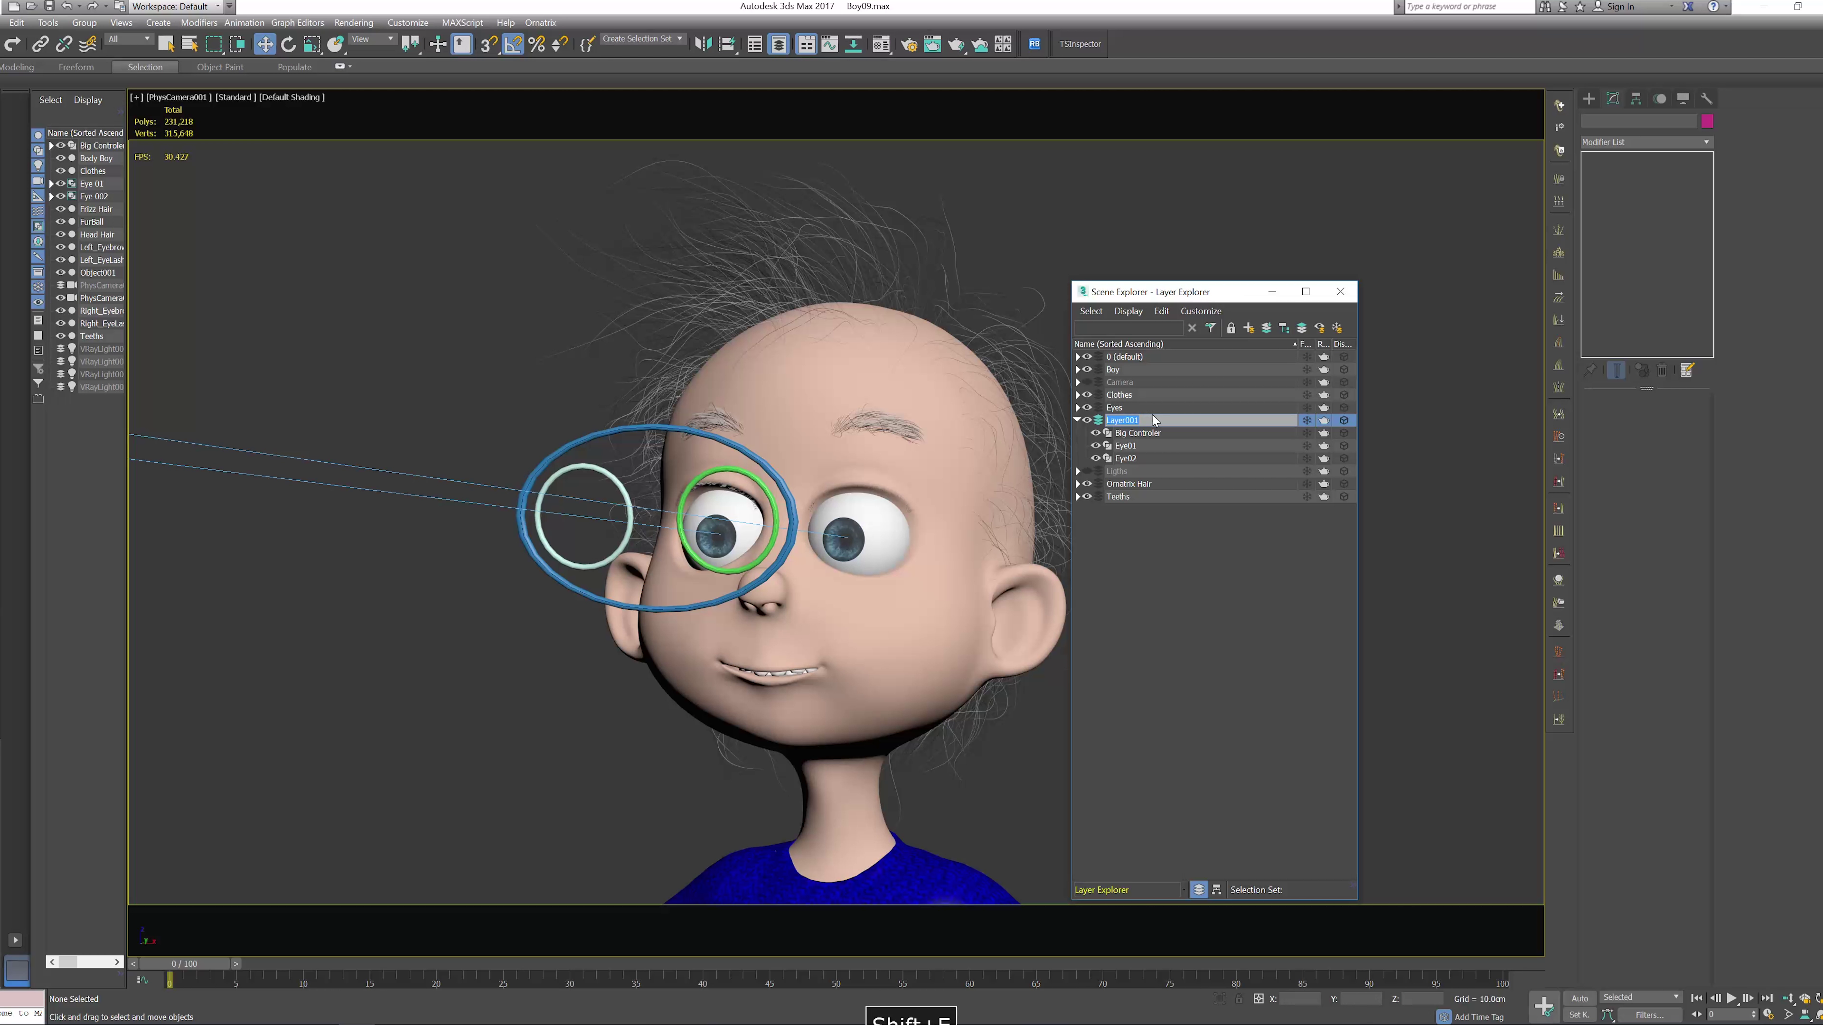
type("Eye Controlers")
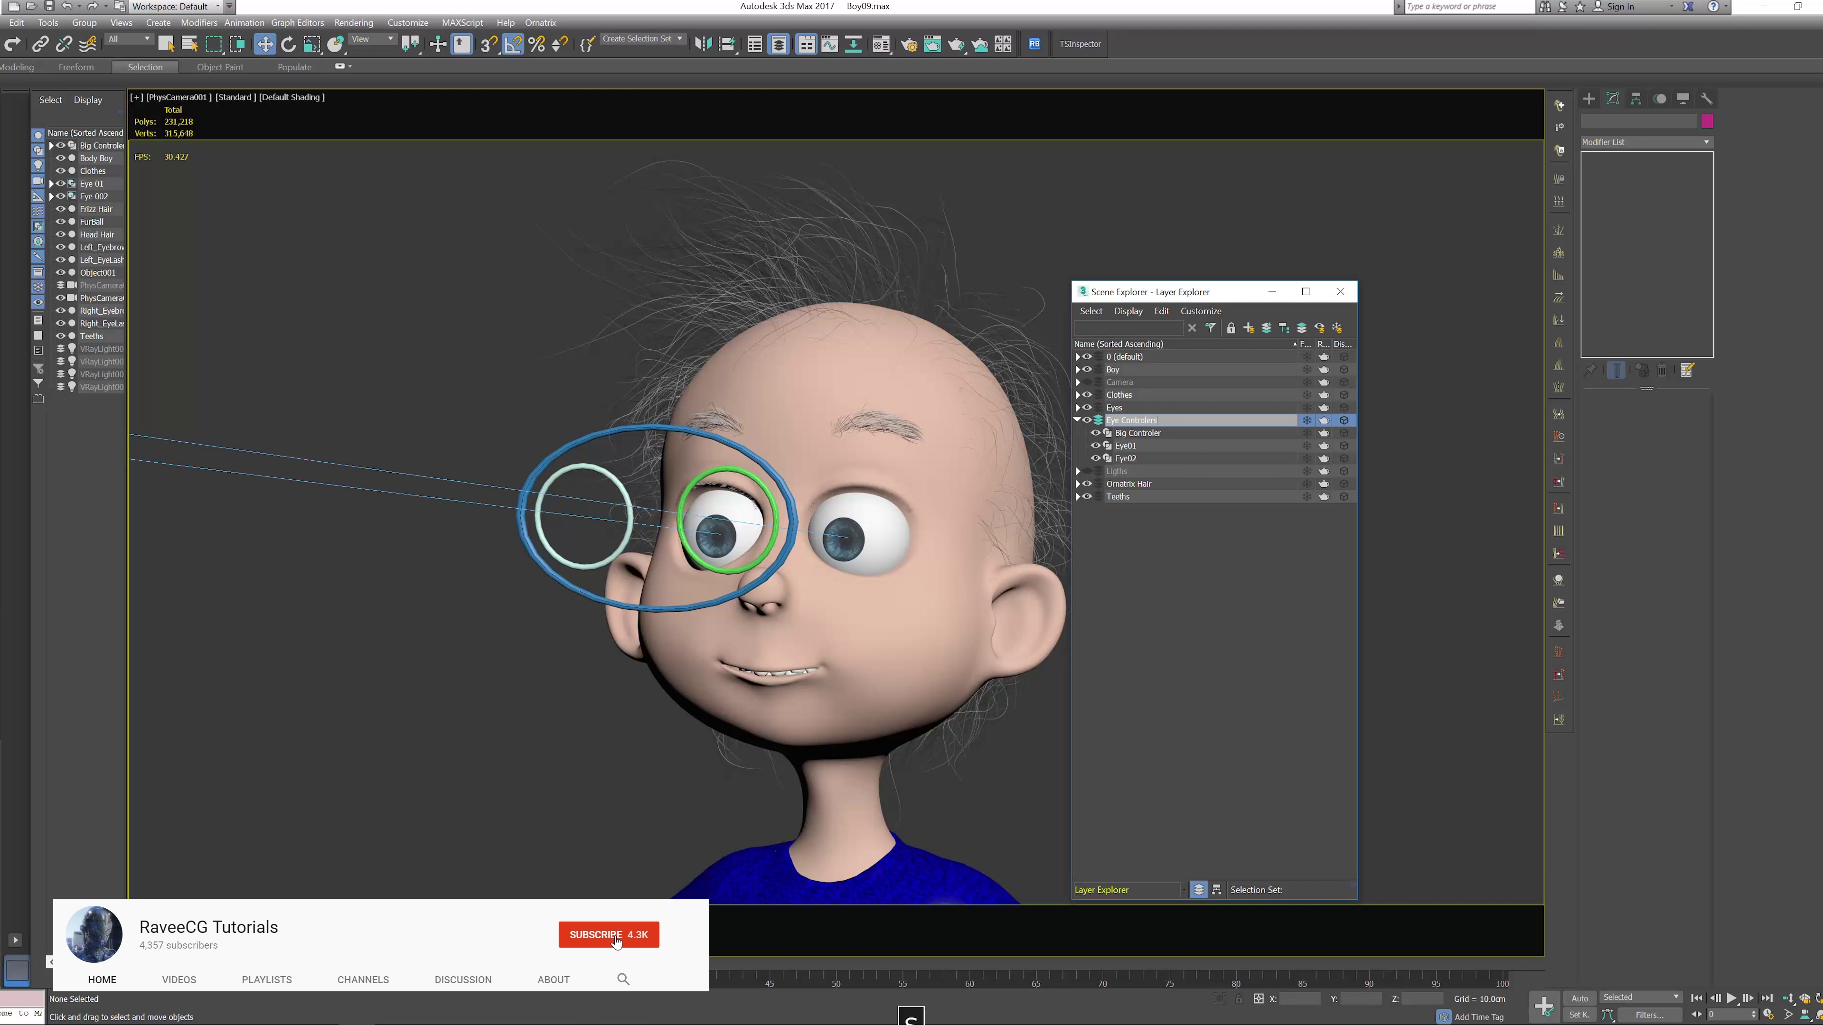
key("Return")
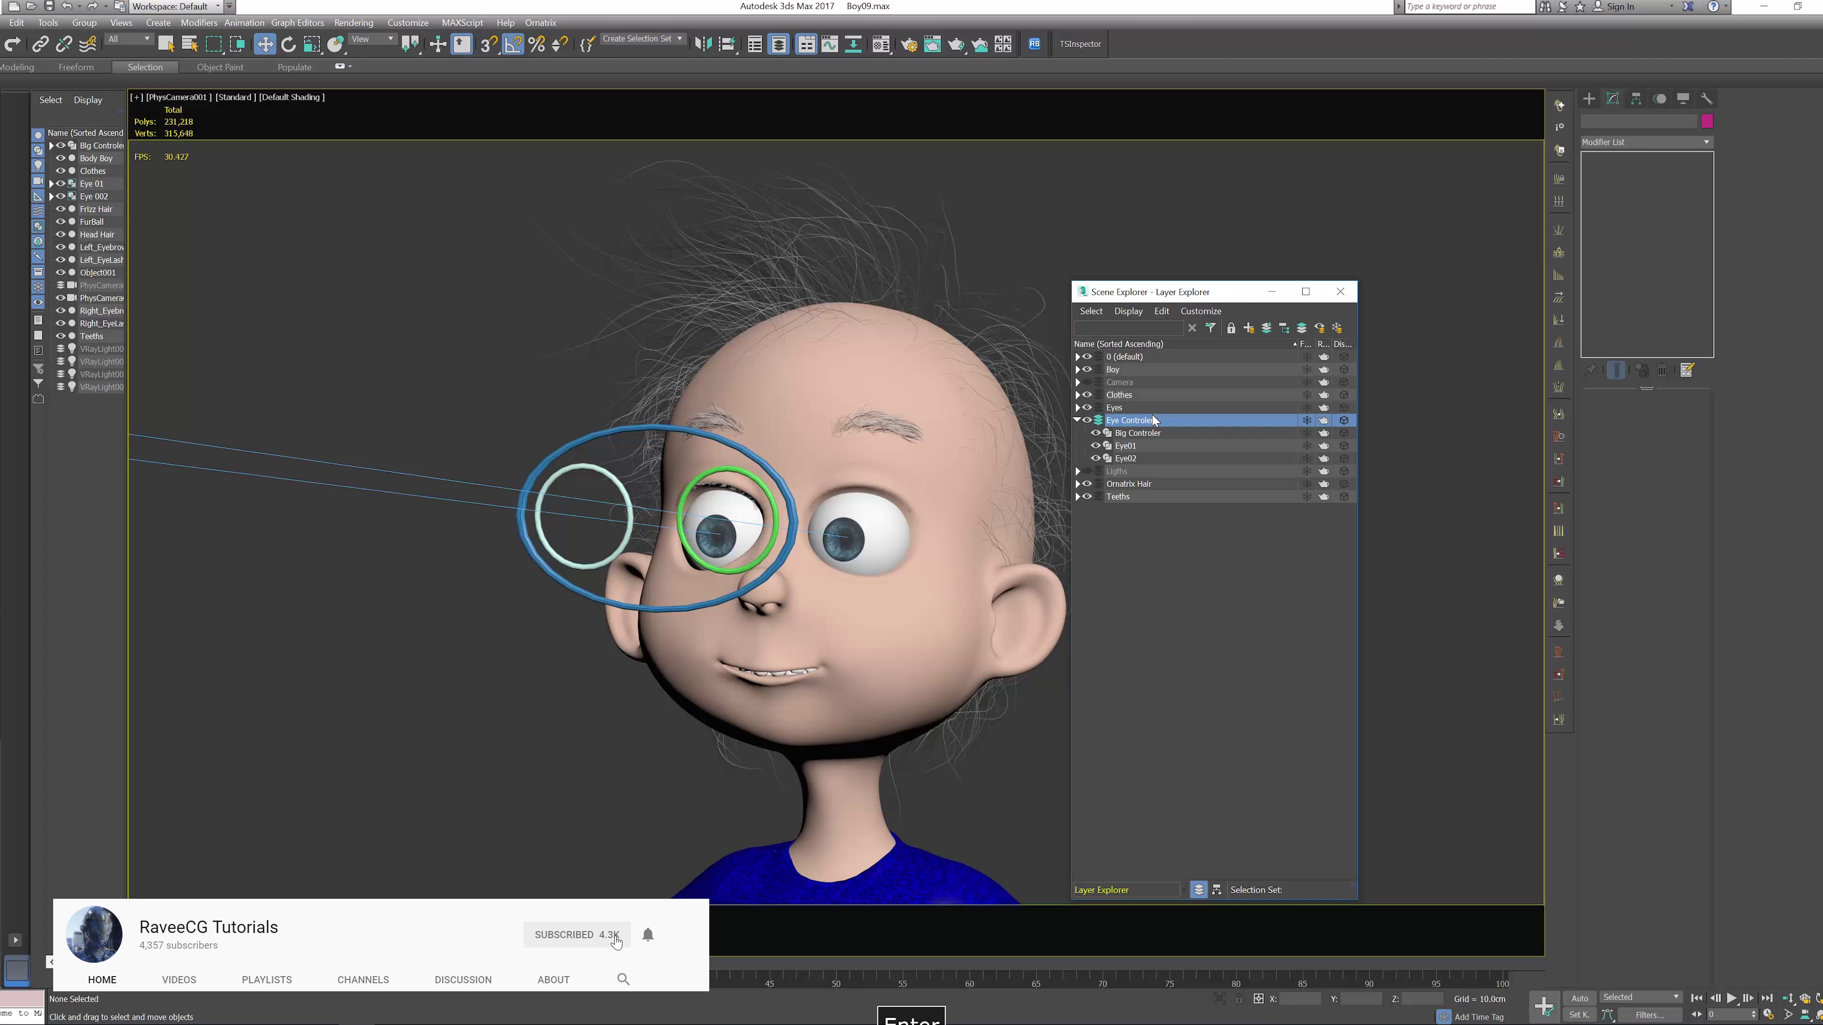
Hide the Eye Controlers layer and close the Layer Explorer
left_click(1087, 420)
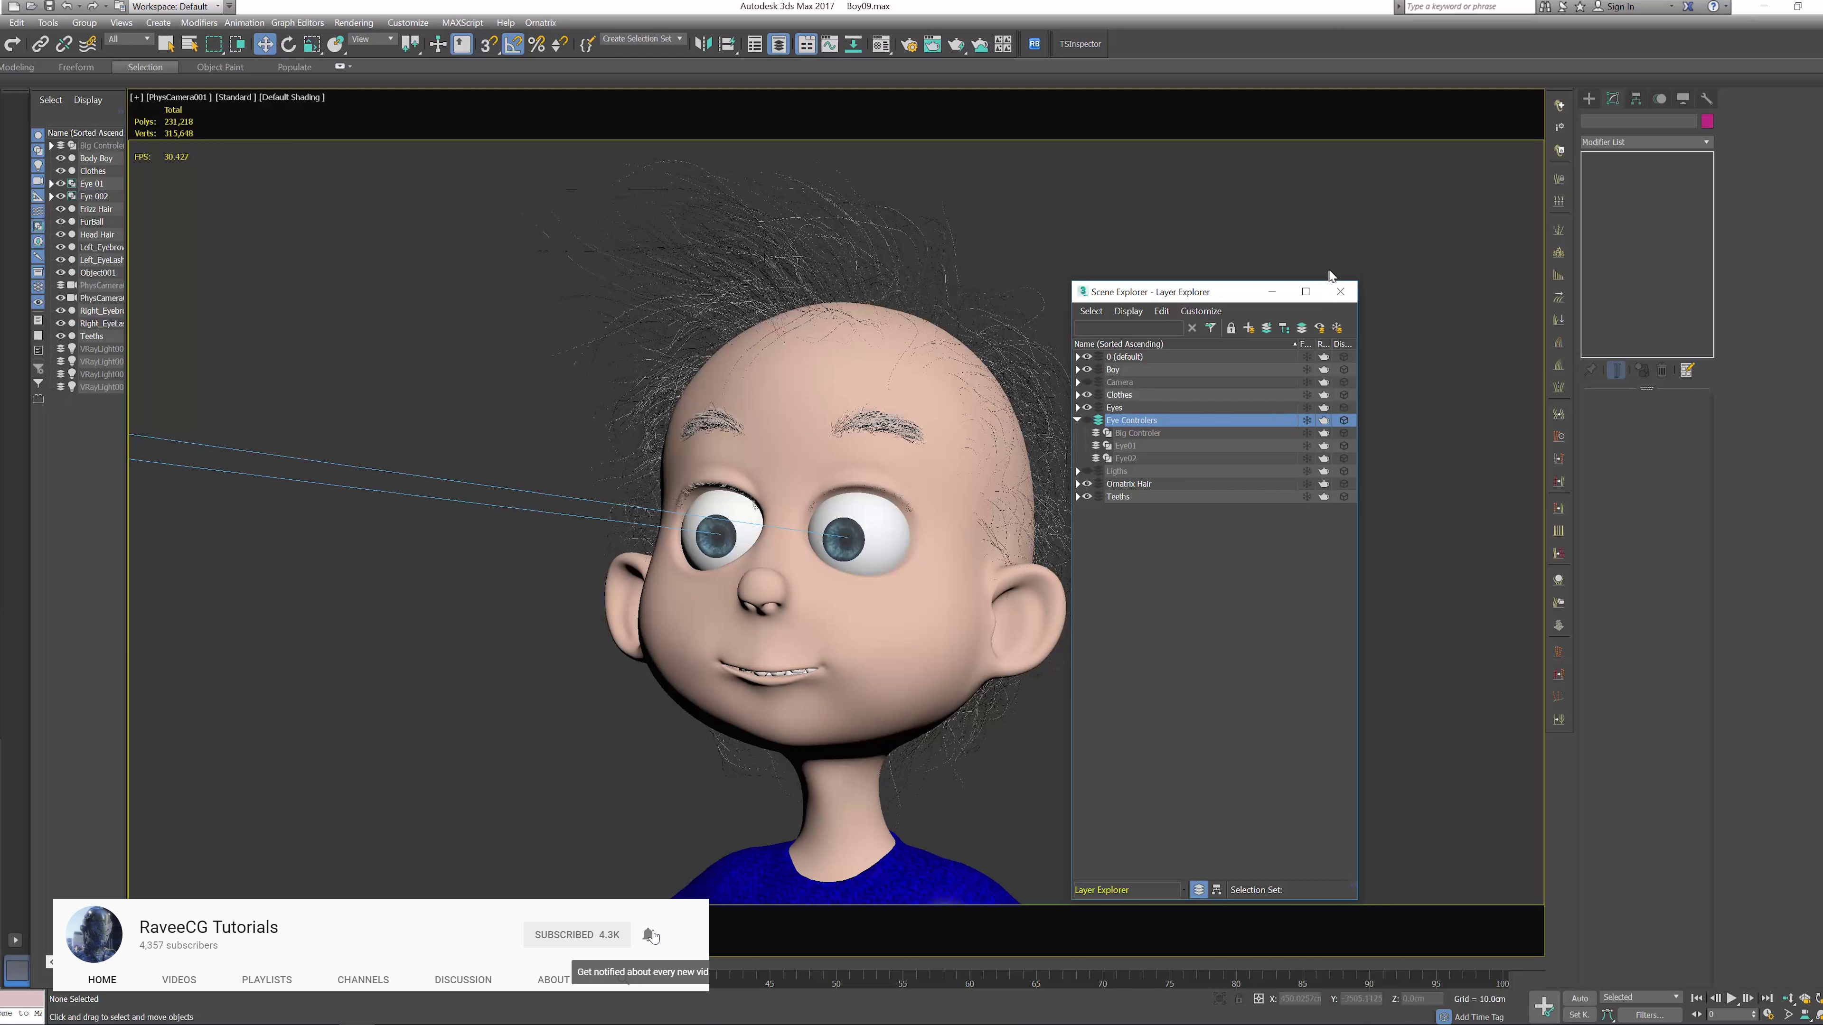
left_click_drag(1227, 296, 1258, 209)
left_click(1367, 207)
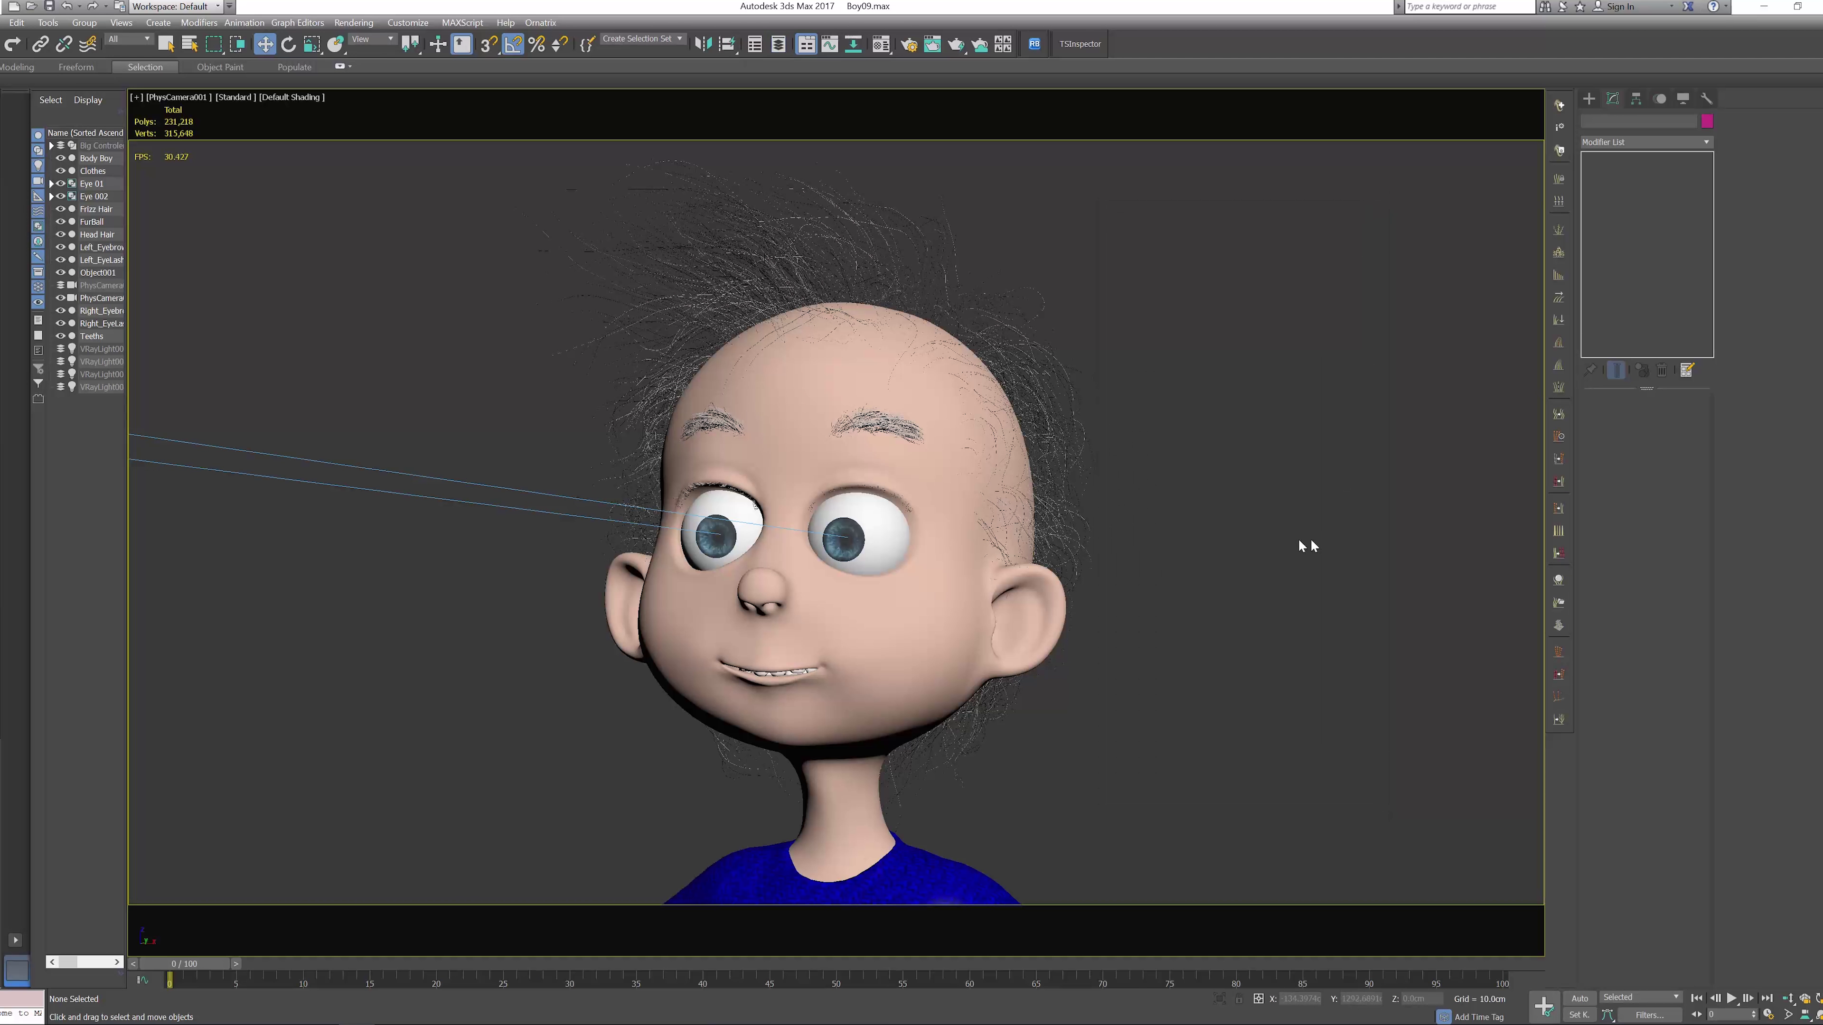
Select the boy's body mesh and choose the Morpher modifier for it
left_click(909, 661)
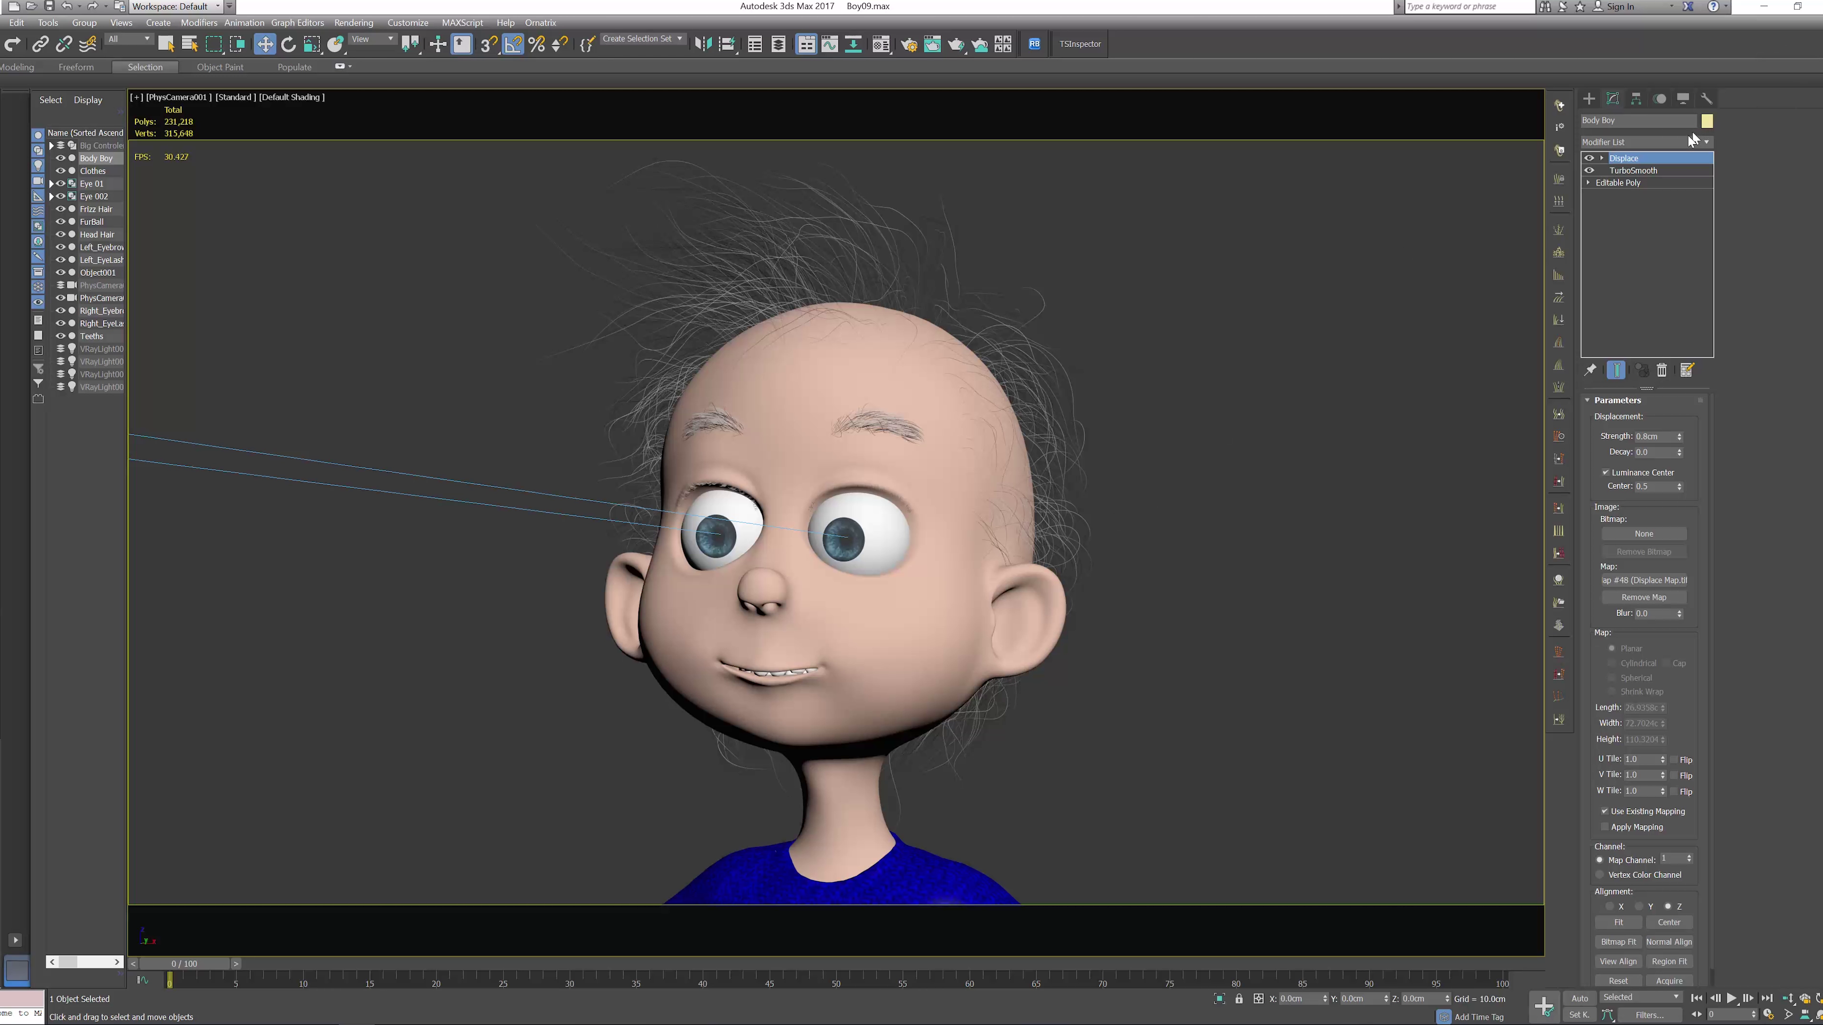
left_click(1705, 143)
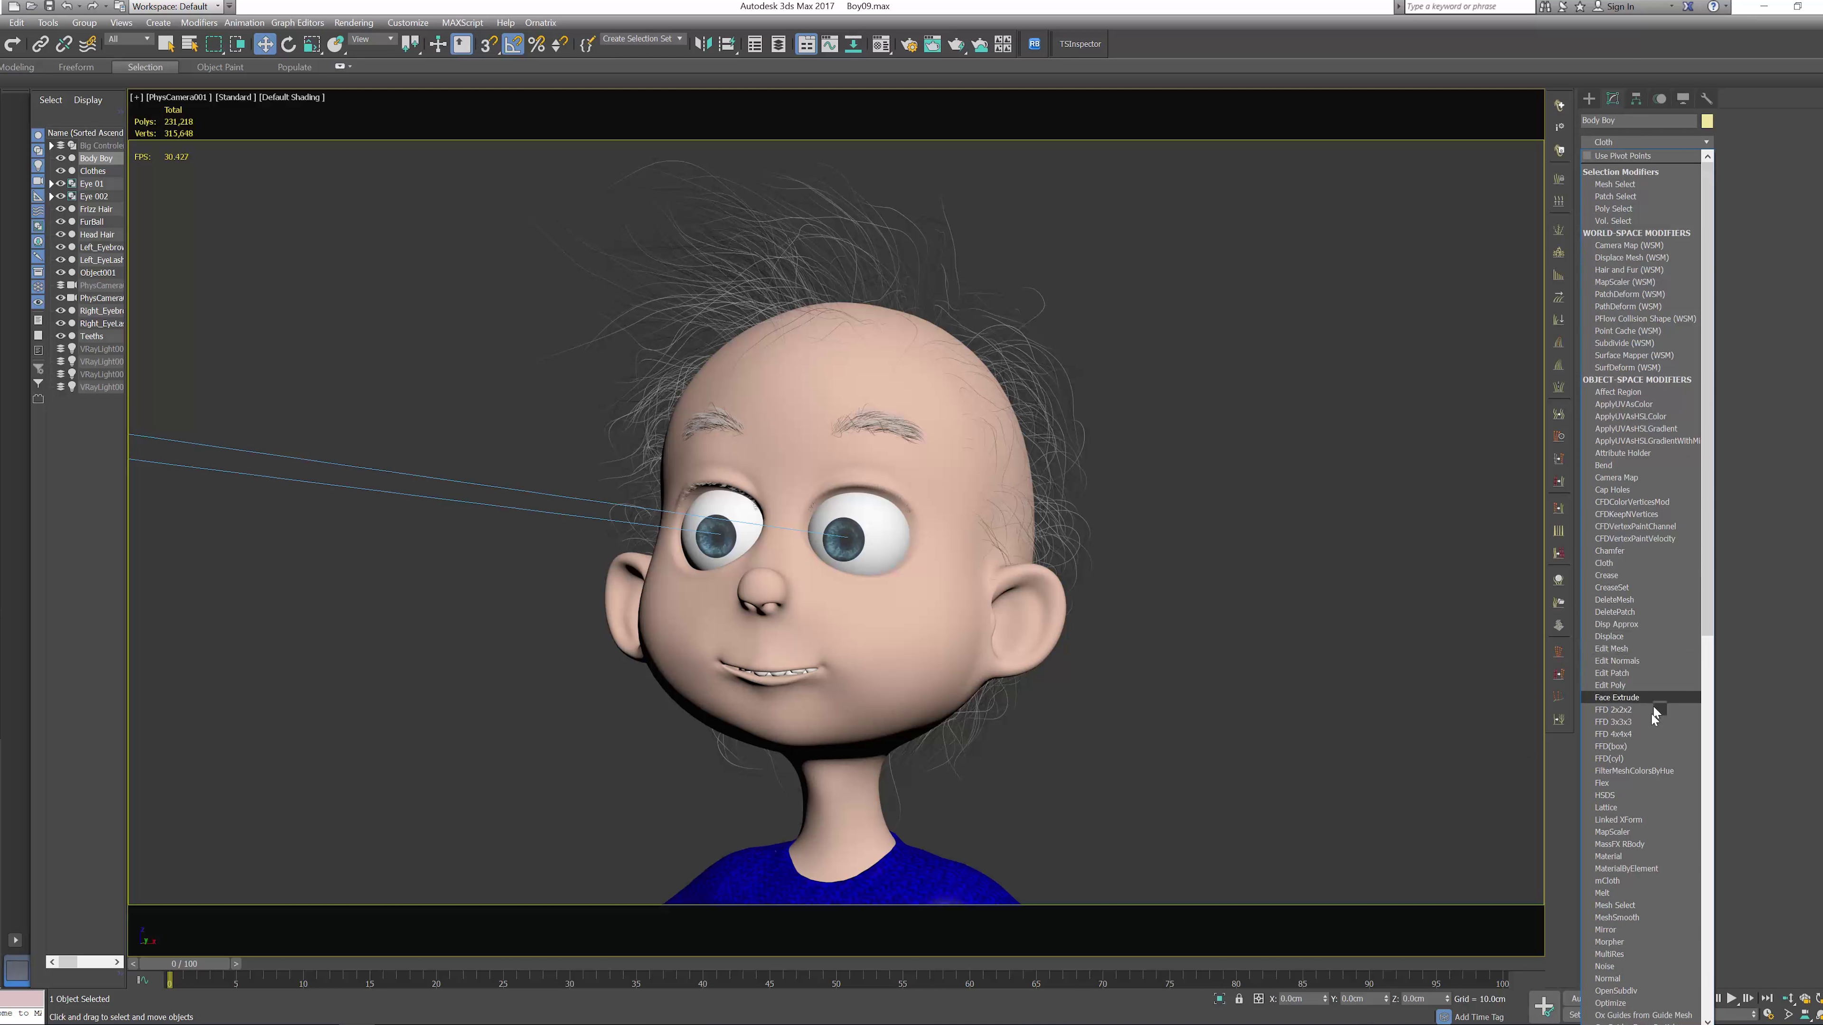
scroll(1647, 776, "down", 4)
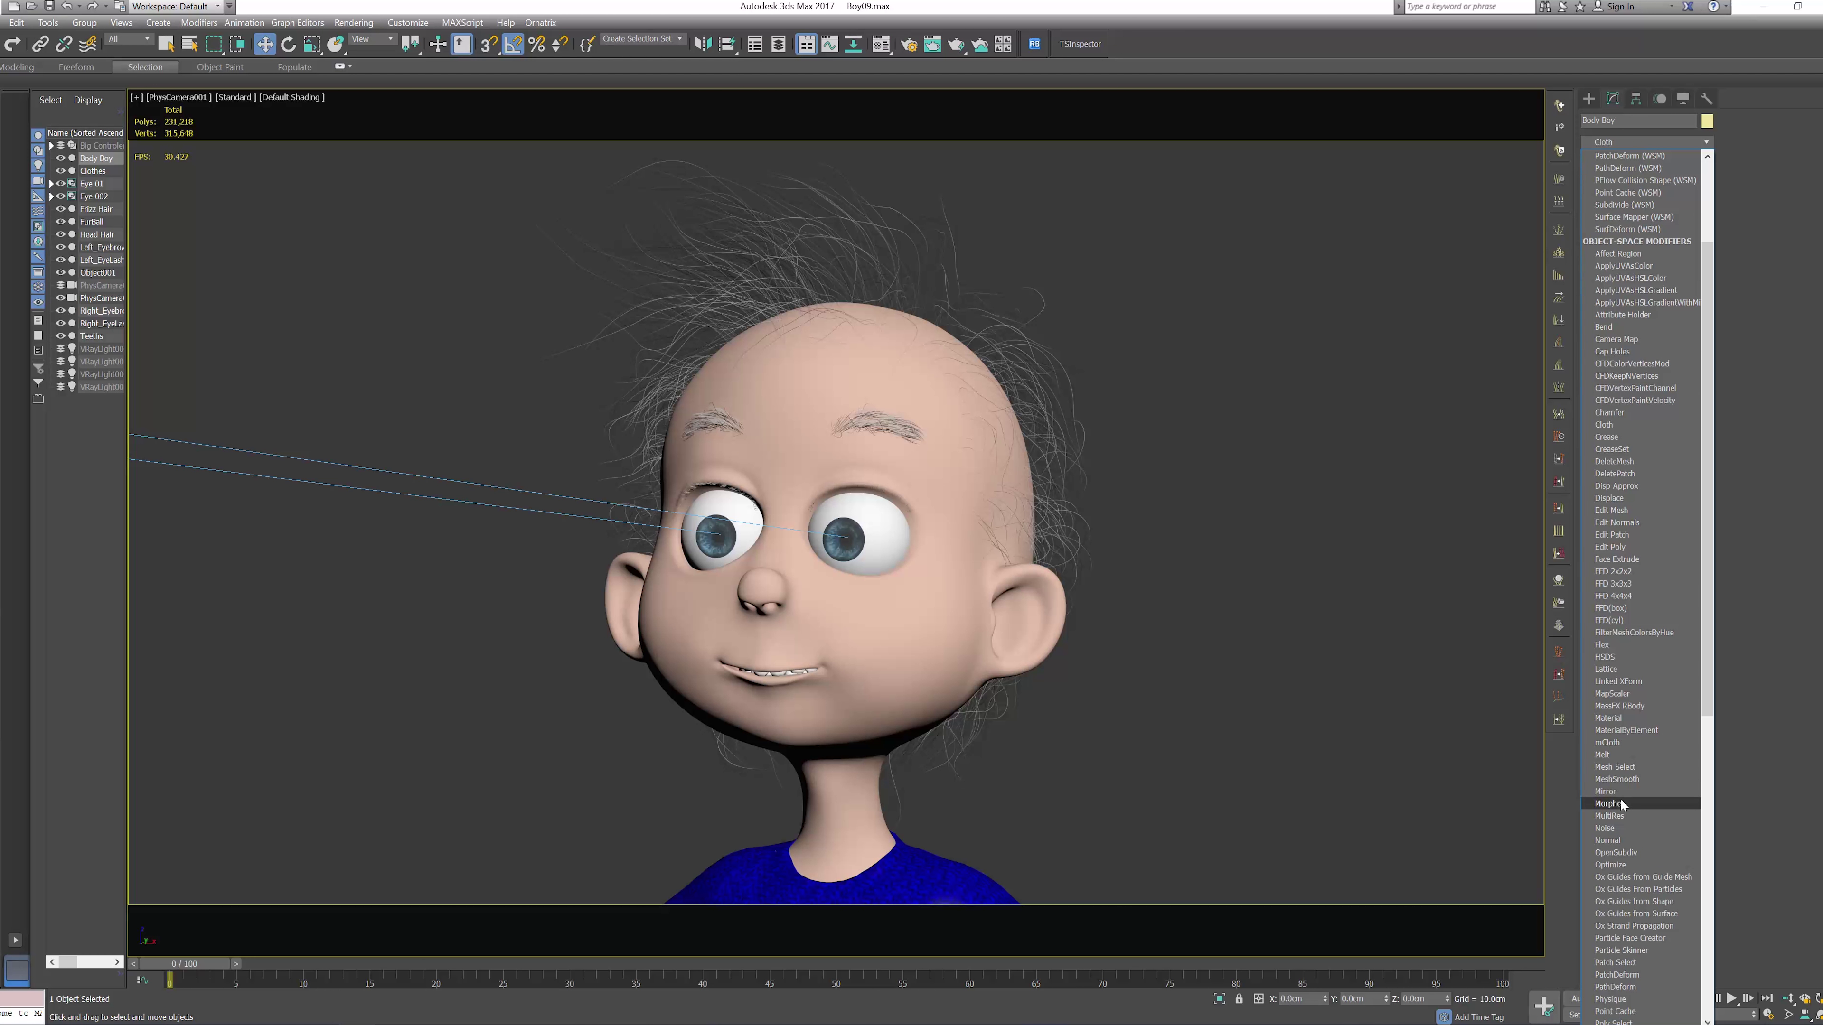
left_click(1621, 795)
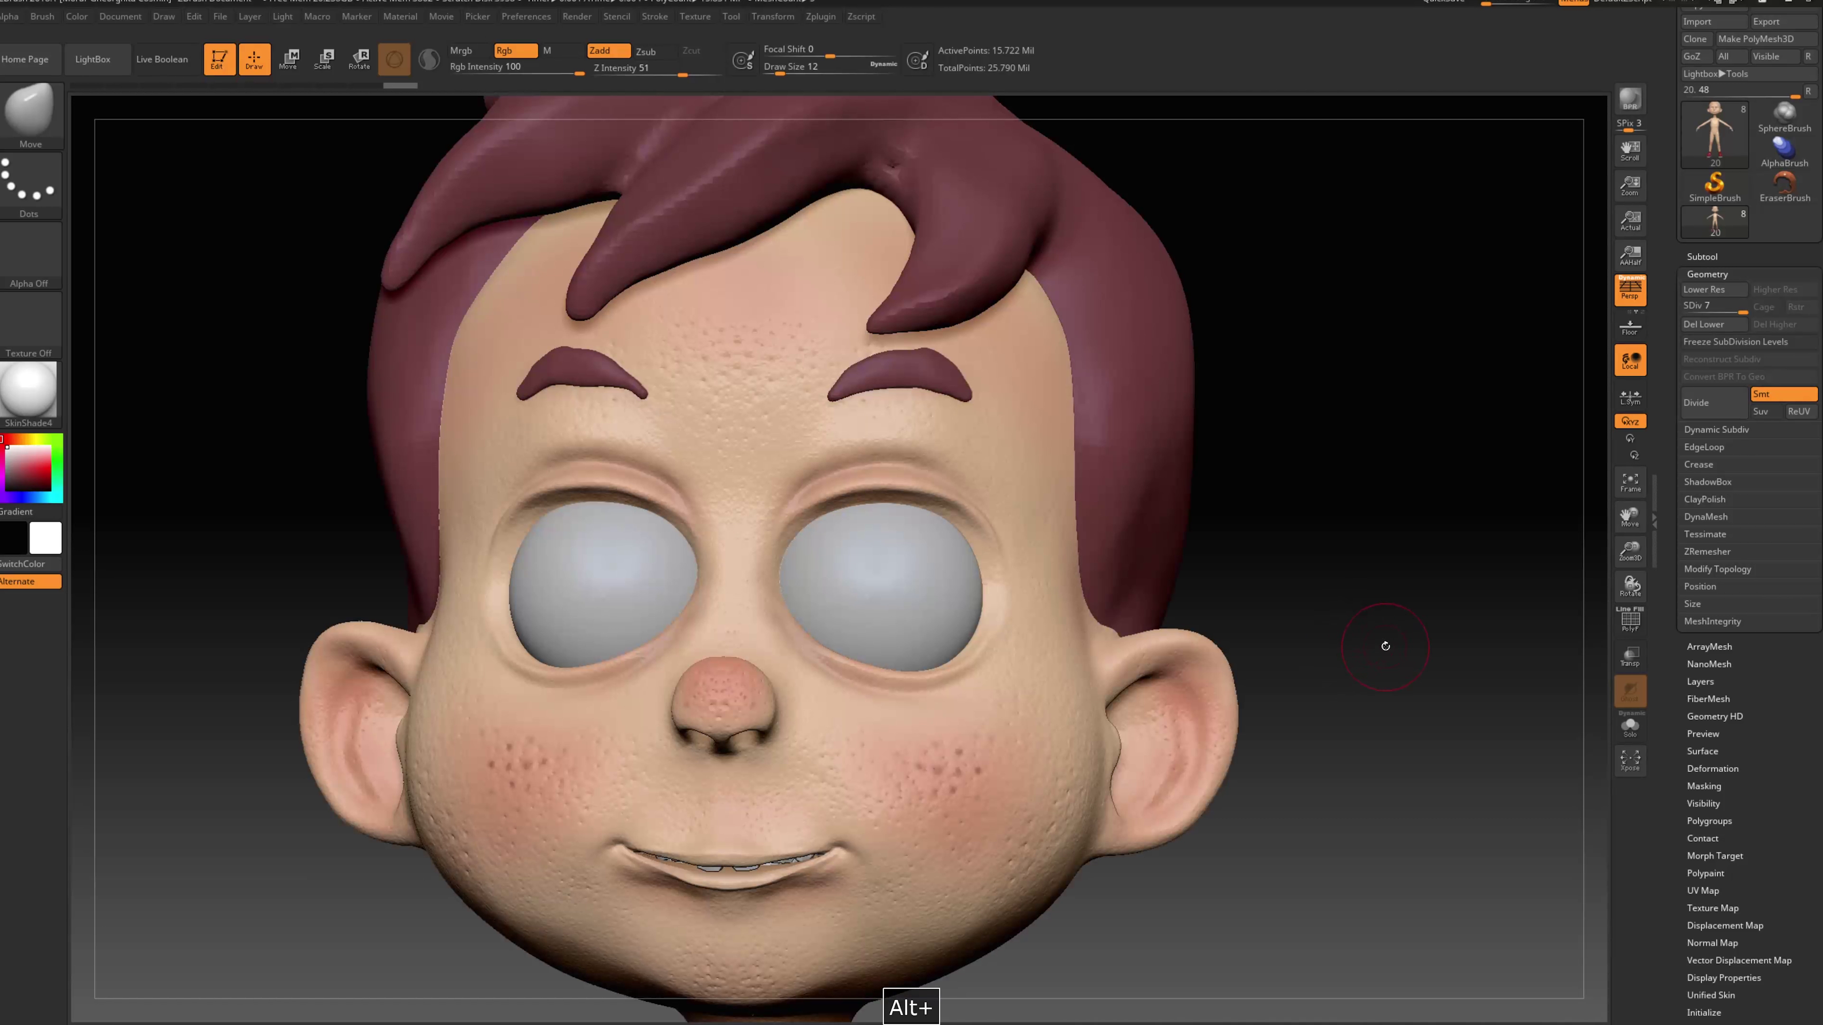
Switch to ZBrush, lower the boy's body to subdivision level 2 and delete its higher subdivision levels
left_click_drag(1383, 645, 1296, 636, "alt")
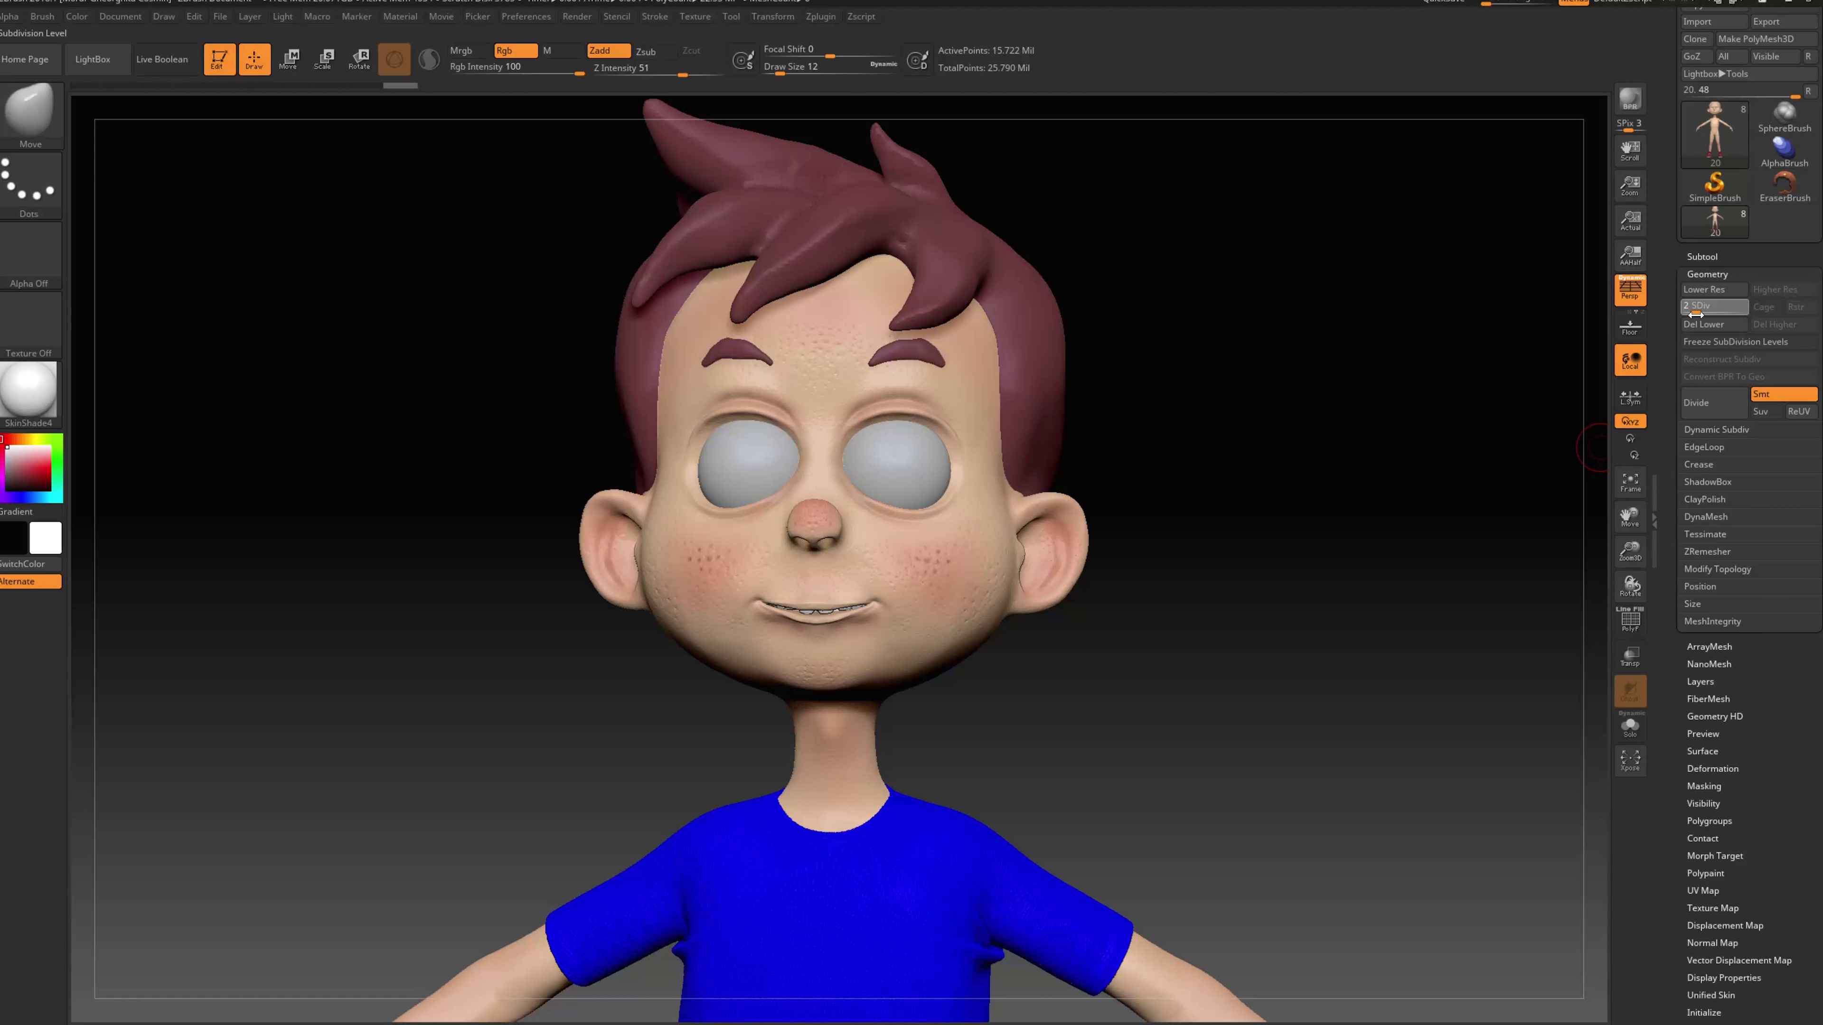
left_click_drag(1695, 316, 1695, 316)
mouse_move(1395, 643)
left_mouse_down("alt")
mouse_move(1355, 582)
mouse_move(1359, 639)
mouse_move(1416, 669)
left_mouse_up("alt")
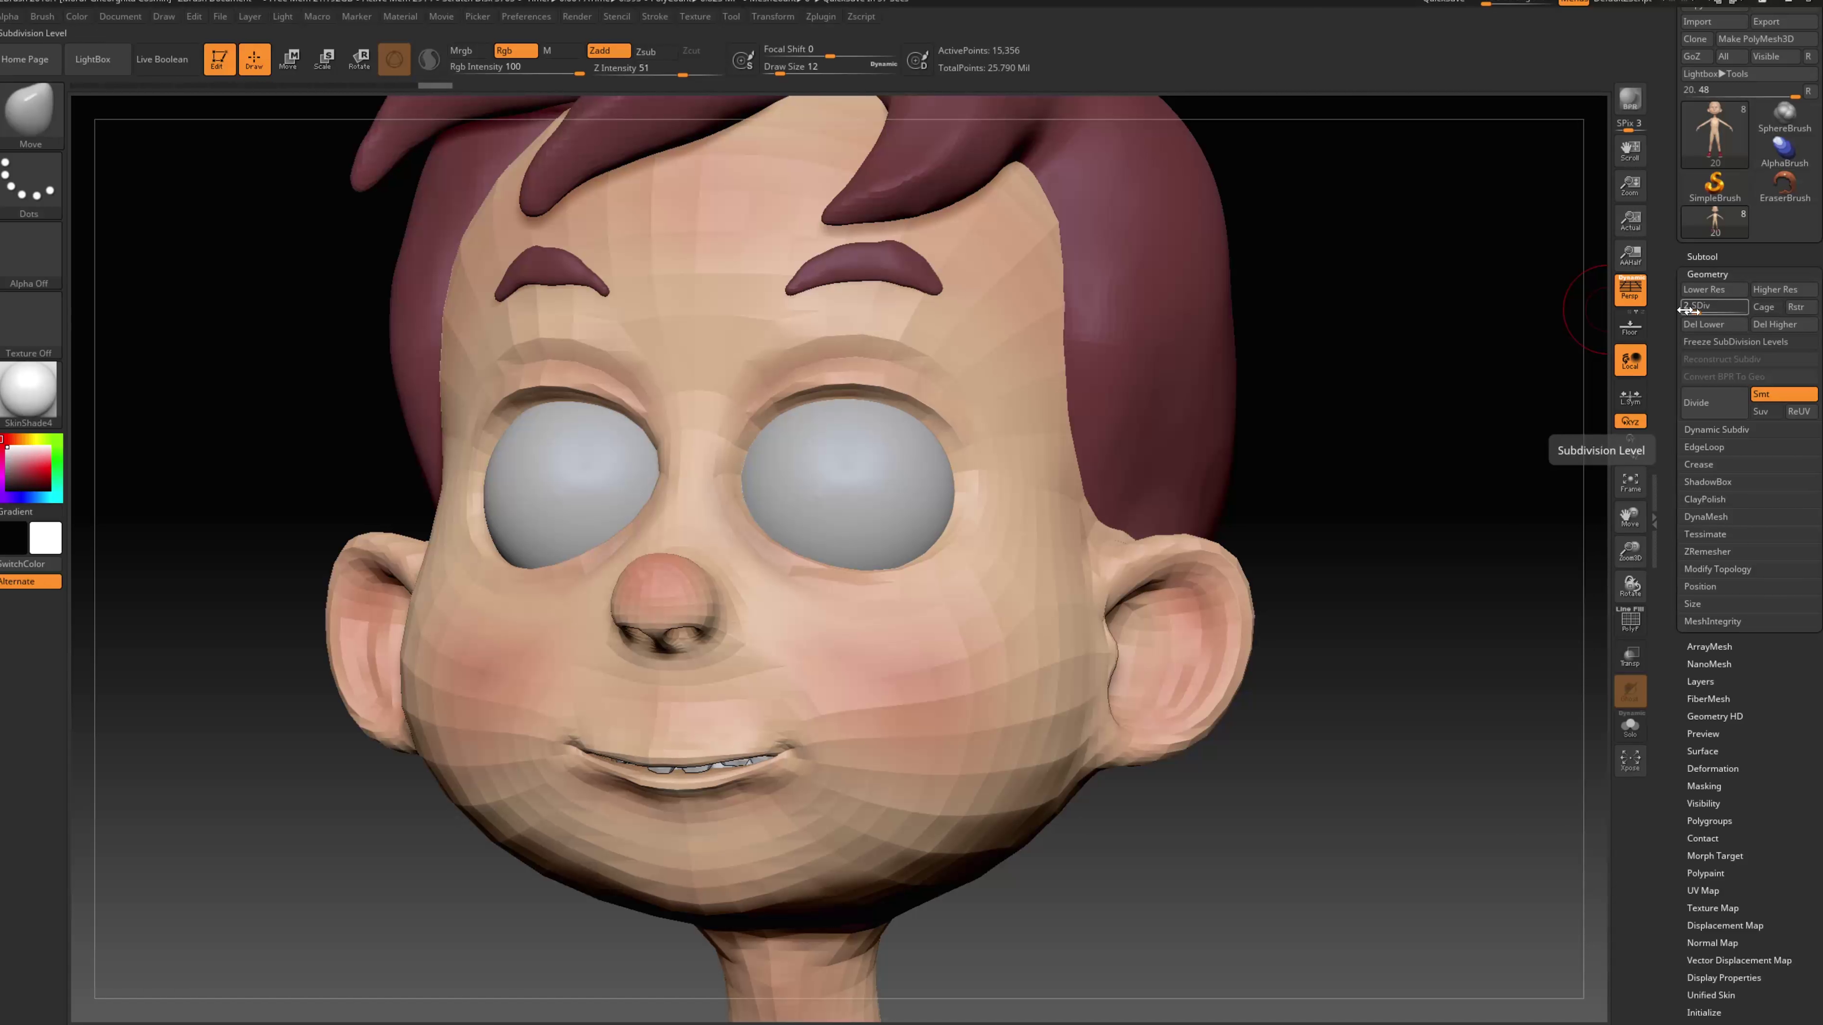
left_click(1770, 324)
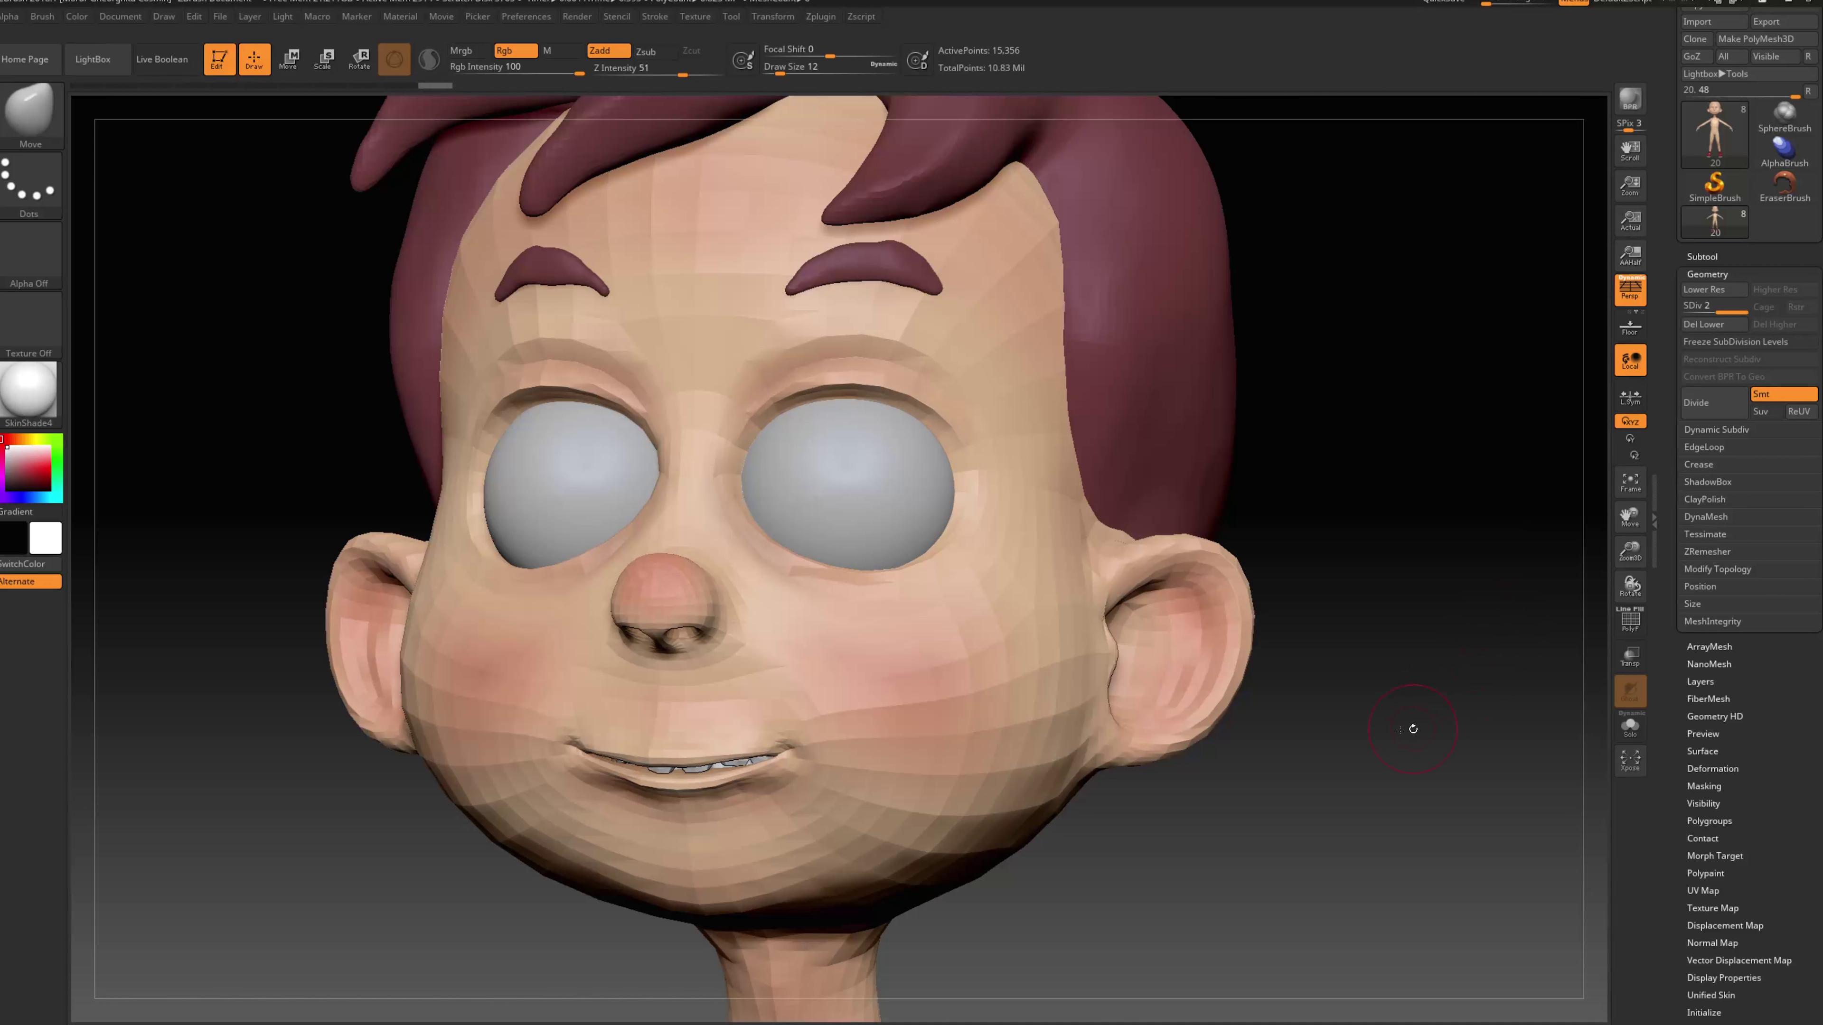
mouse_move(1412, 729)
left_mouse_down()
mouse_move(1328, 726)
mouse_move(1435, 718)
left_mouse_up()
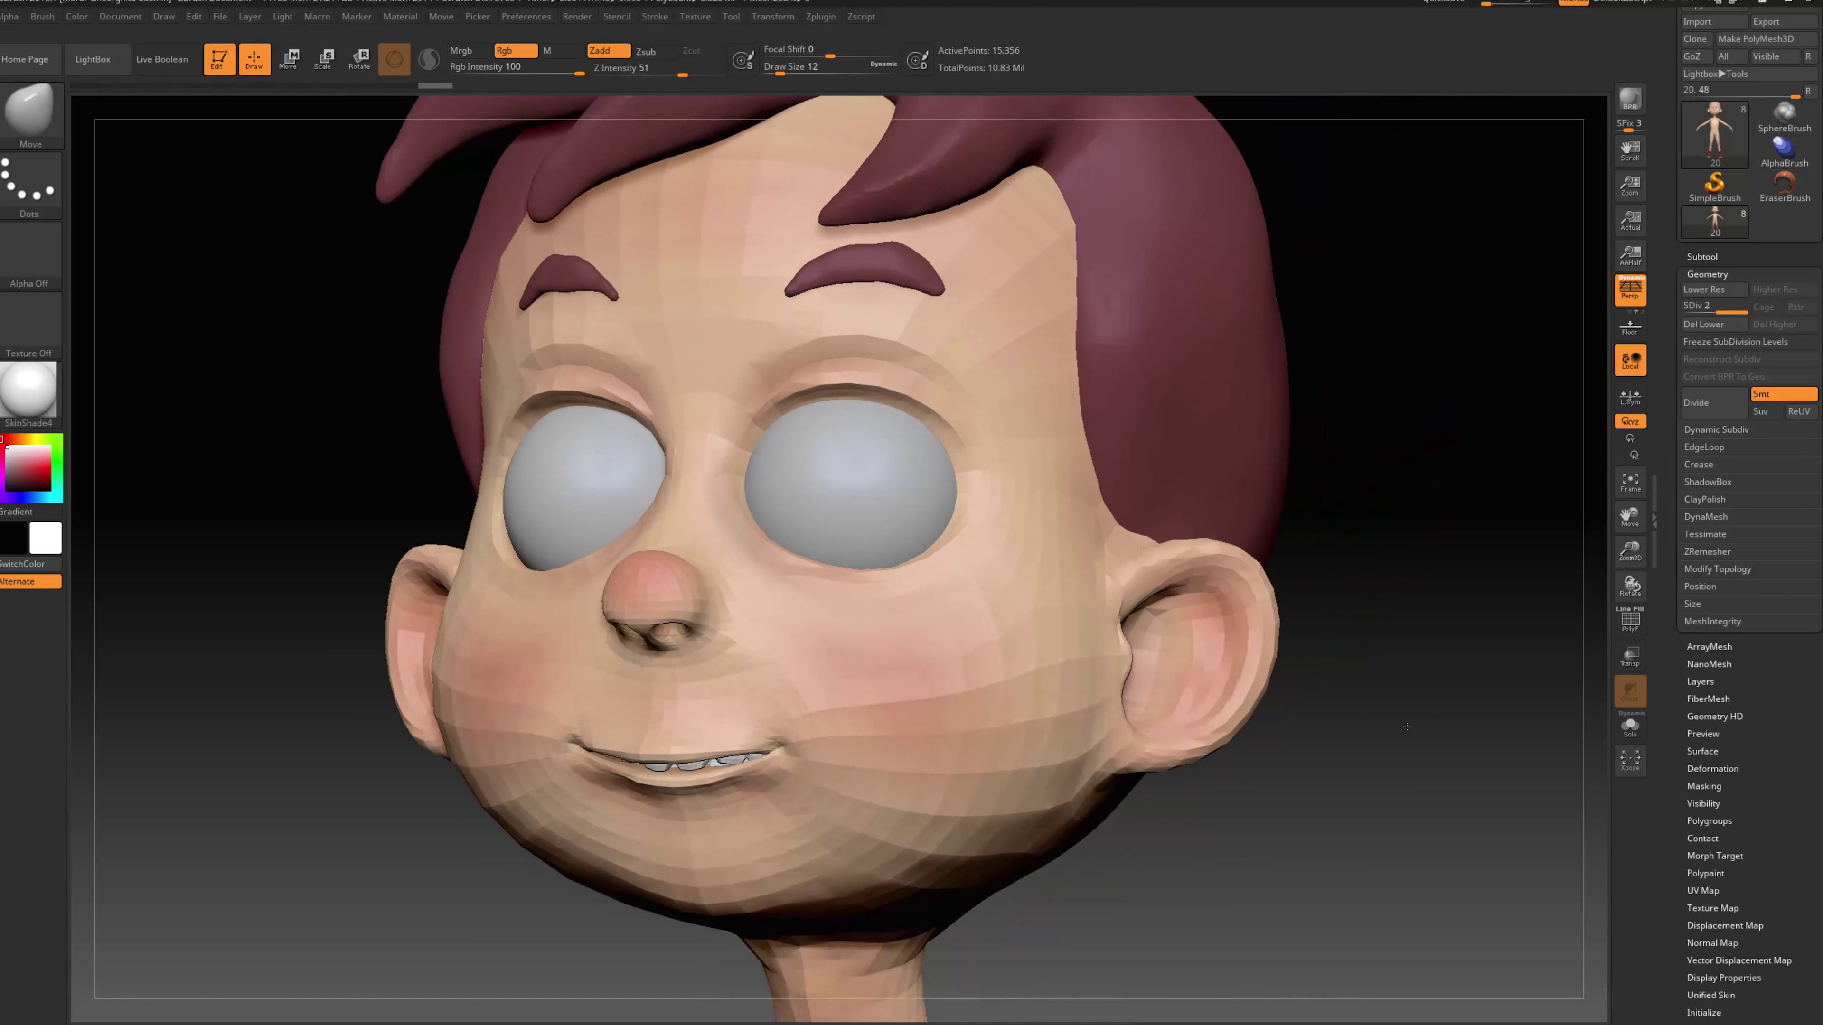
Add a new layer to the body mesh and toggle the X symmetry
left_click(1700, 682)
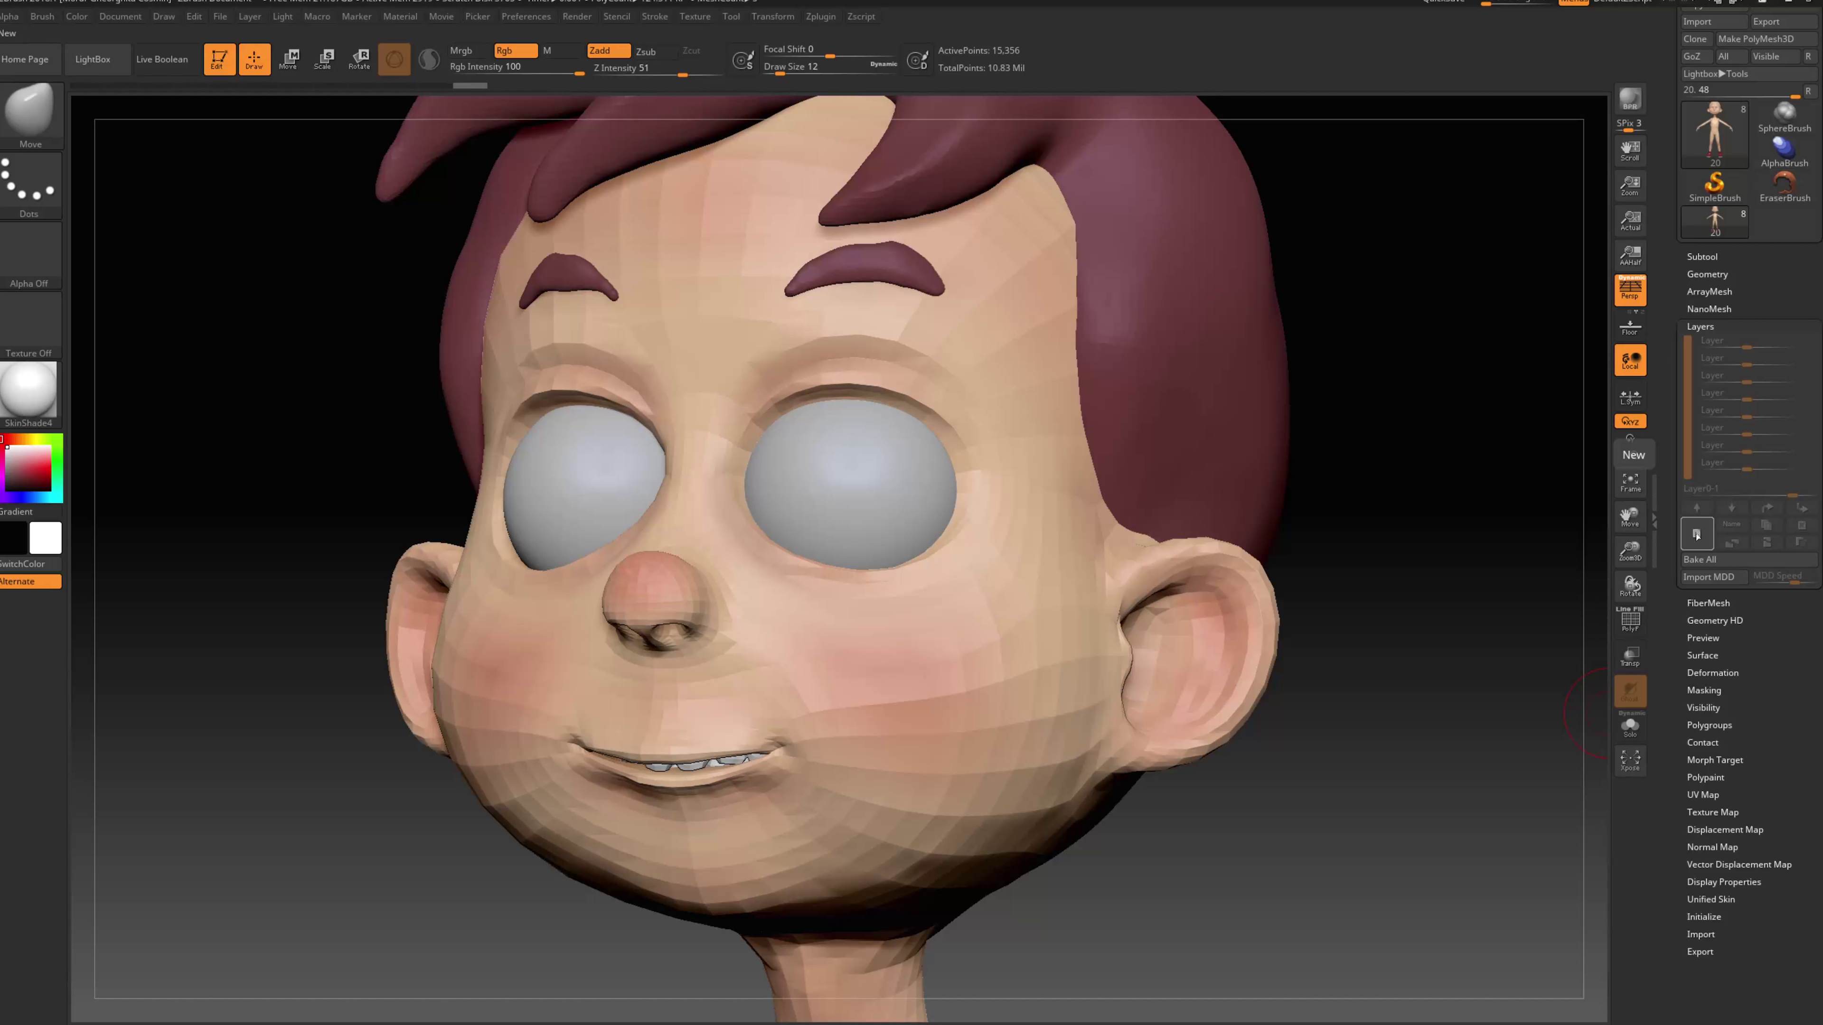
left_click(1697, 539)
left_click_drag(1392, 375, 1399, 519, "alt")
left_click_drag(1363, 520, 1115, 517)
key("x")
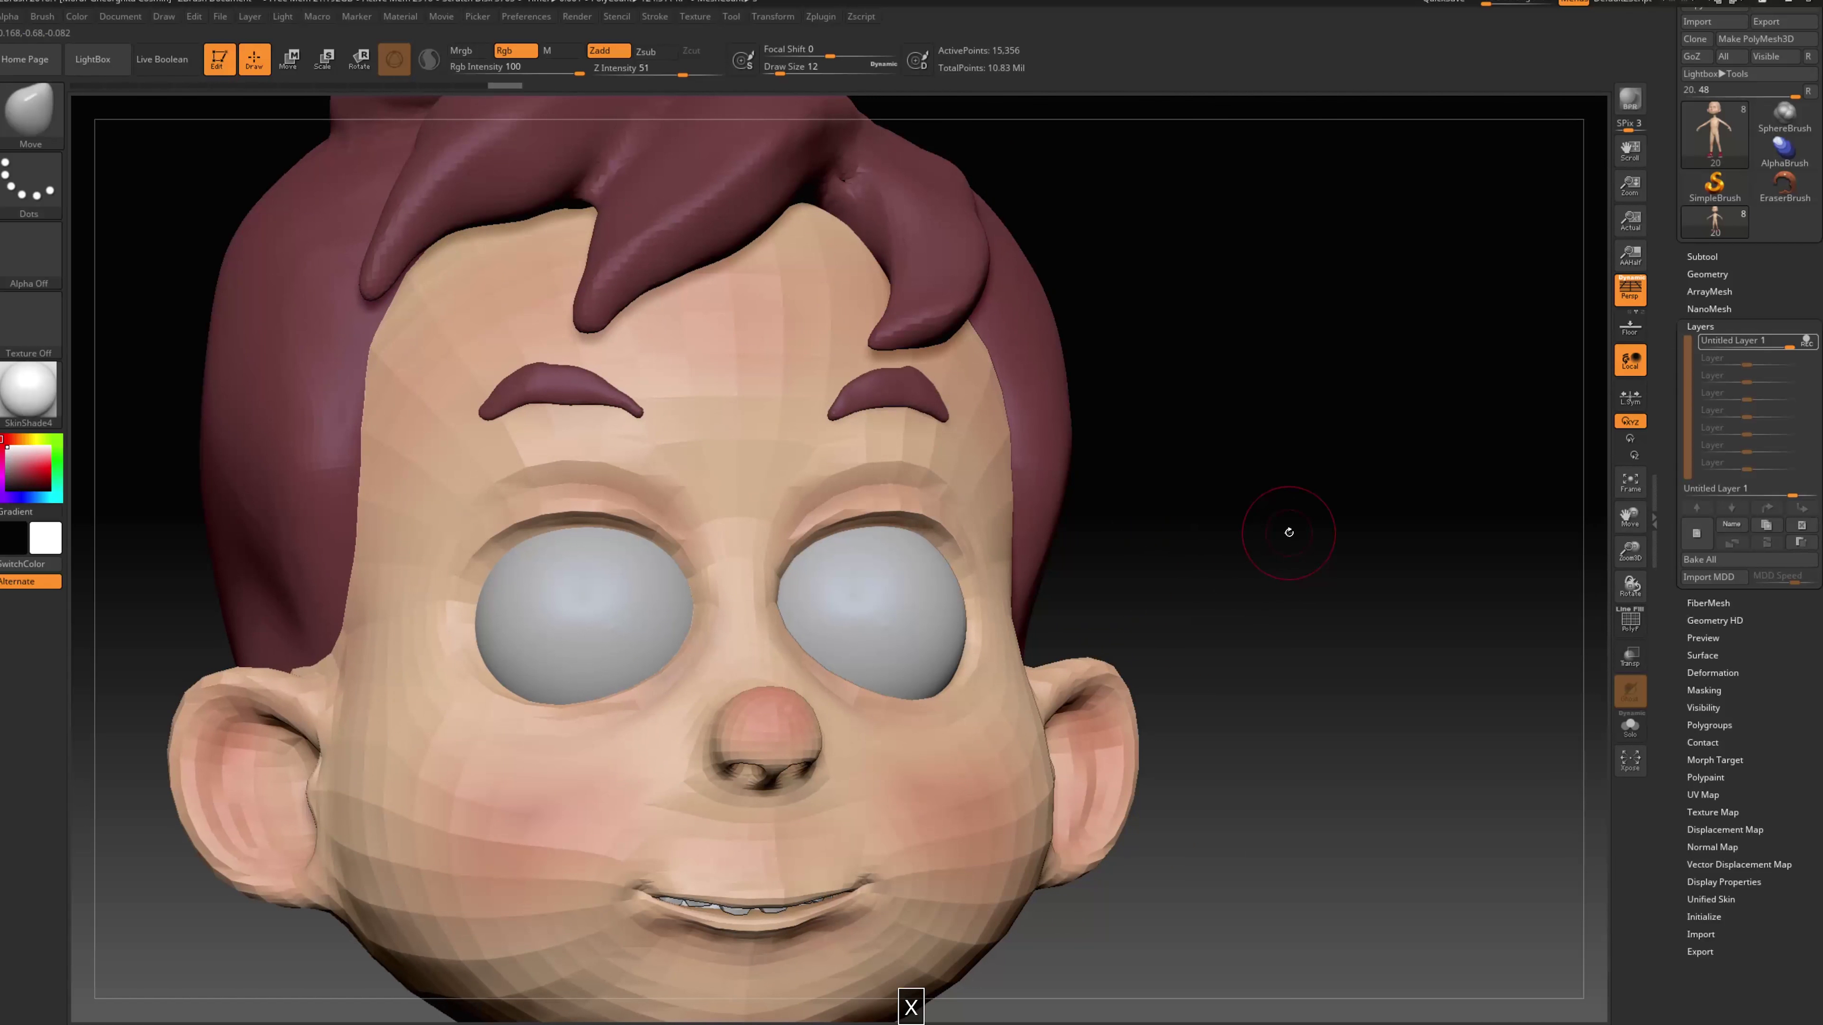
Show the polygon wireframe on the body mesh and frame the eye area for sculpting
left_click_drag(1289, 532, 818, 502)
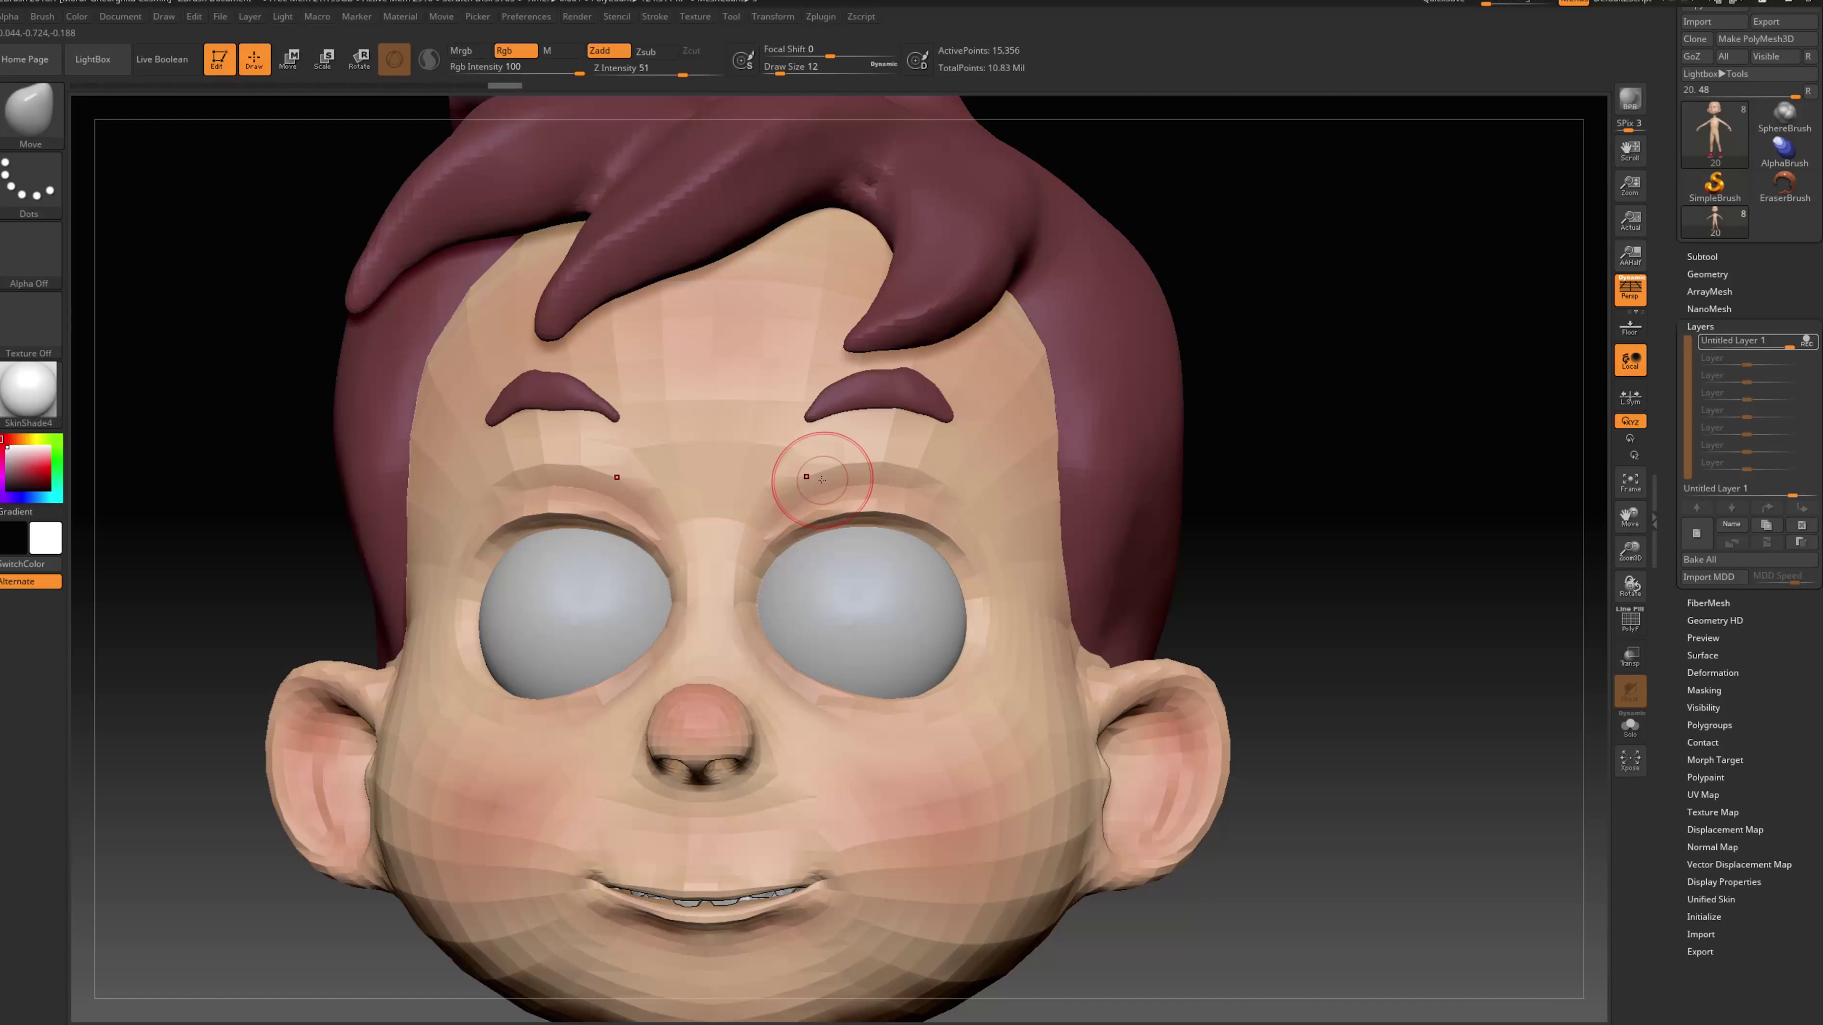
left_click_drag(1253, 603, 1403, 577, "alt")
mouse_move(1360, 519)
left_mouse_down()
mouse_move(1298, 504)
mouse_move(1313, 535)
mouse_move(1257, 534)
mouse_move(1331, 539)
left_mouse_up()
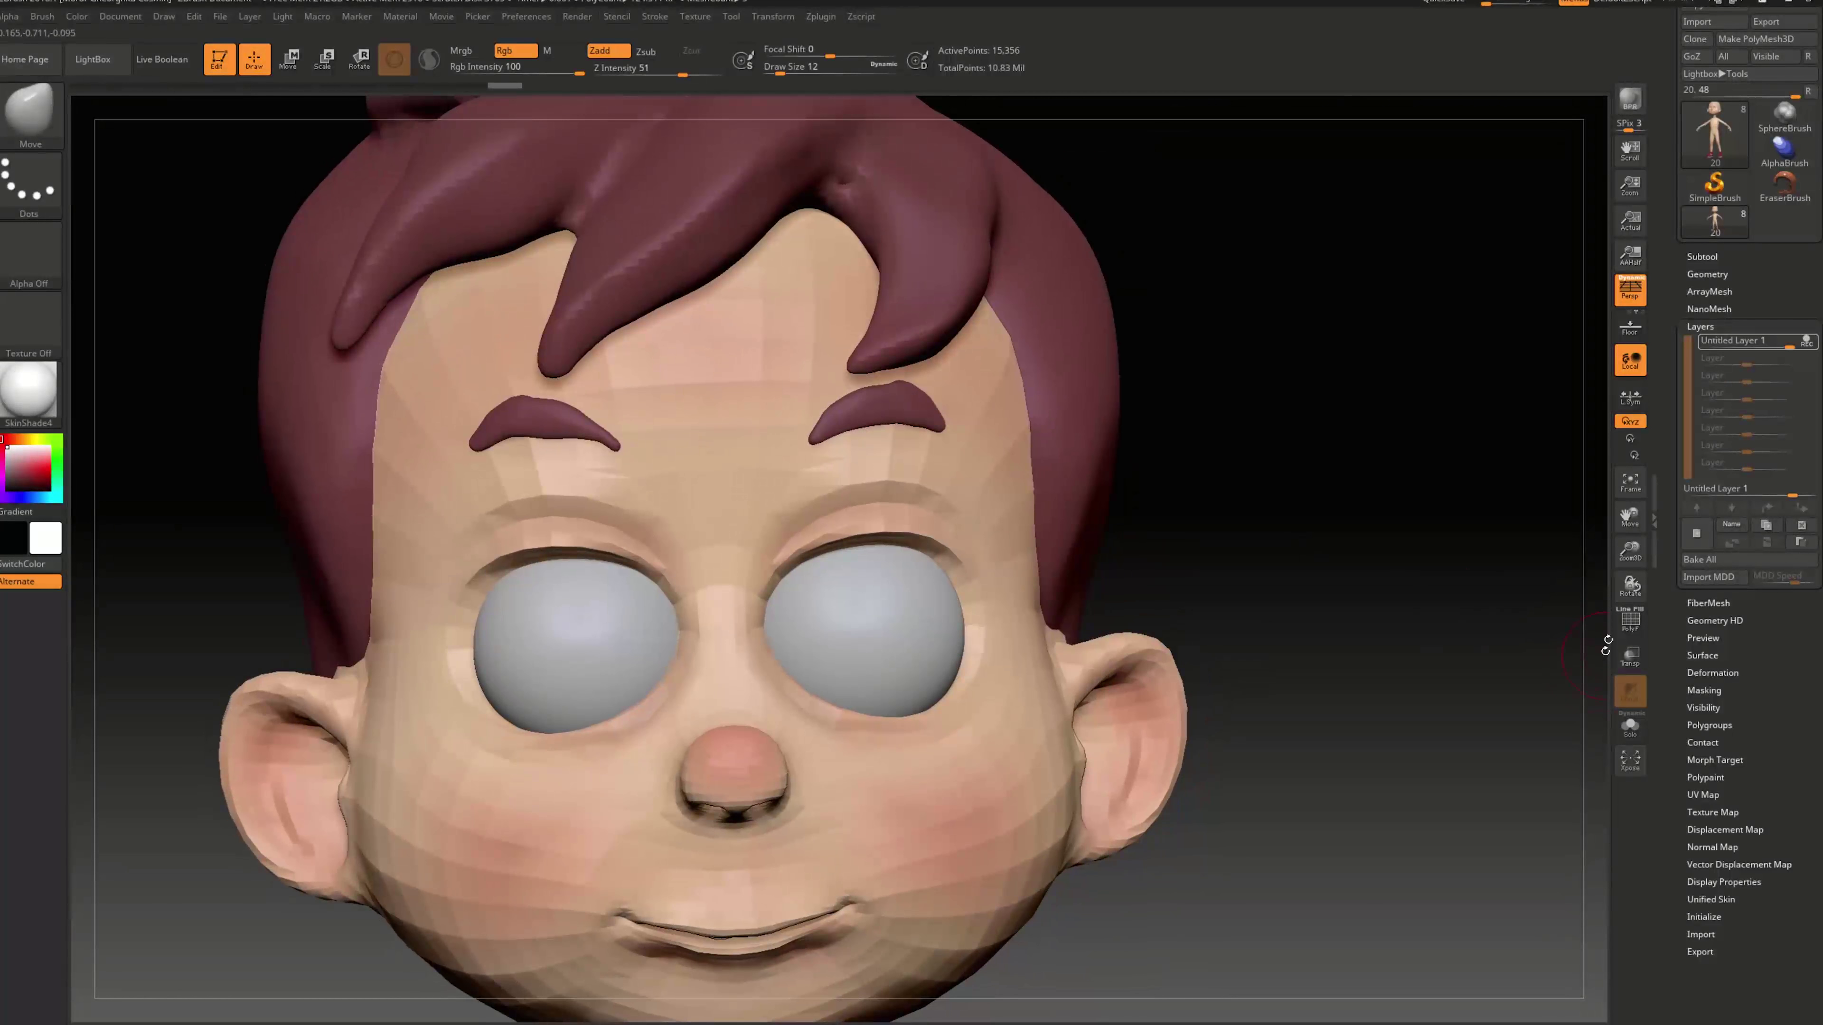
left_click(1629, 621)
mouse_move(1315, 607)
left_mouse_down("alt")
mouse_move(1329, 628)
mouse_move(1328, 585)
left_mouse_up("alt")
key("b")
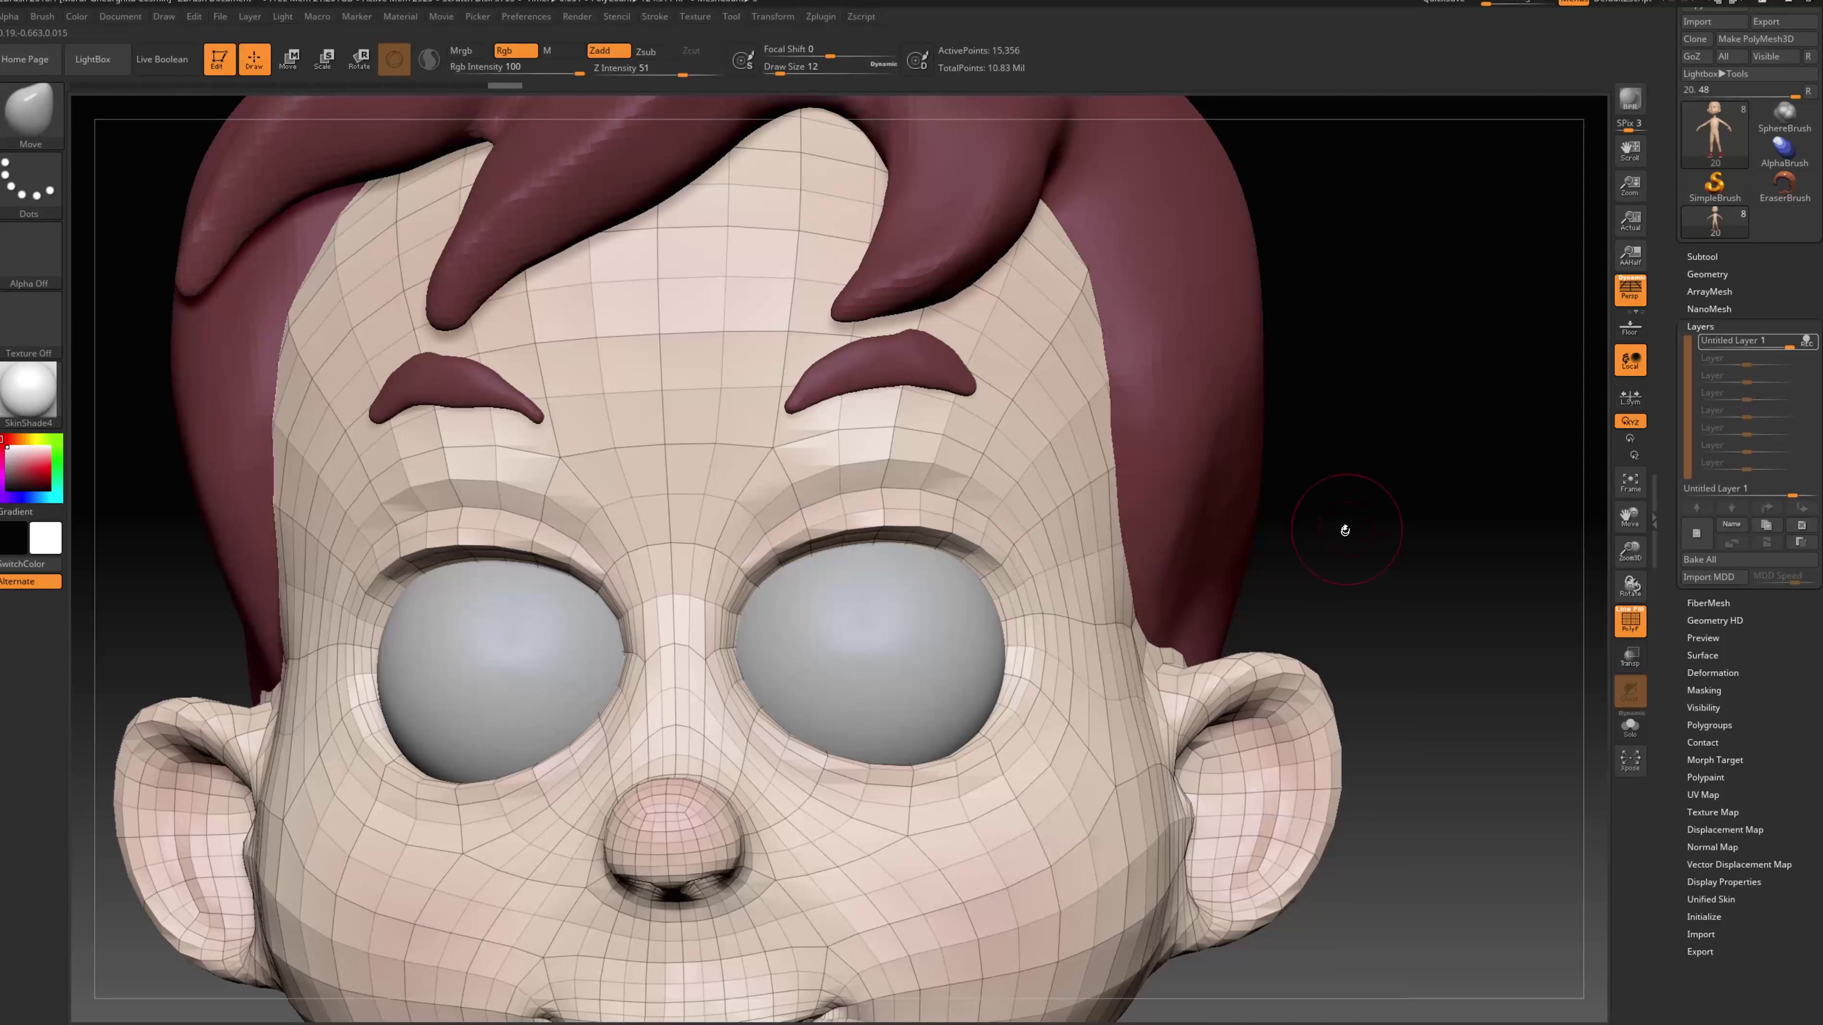
Pull the edge of the character's left upper eyelid down over the eyeball with the Move brush, using draw size 13
left_click_drag(1345, 530, 903, 617)
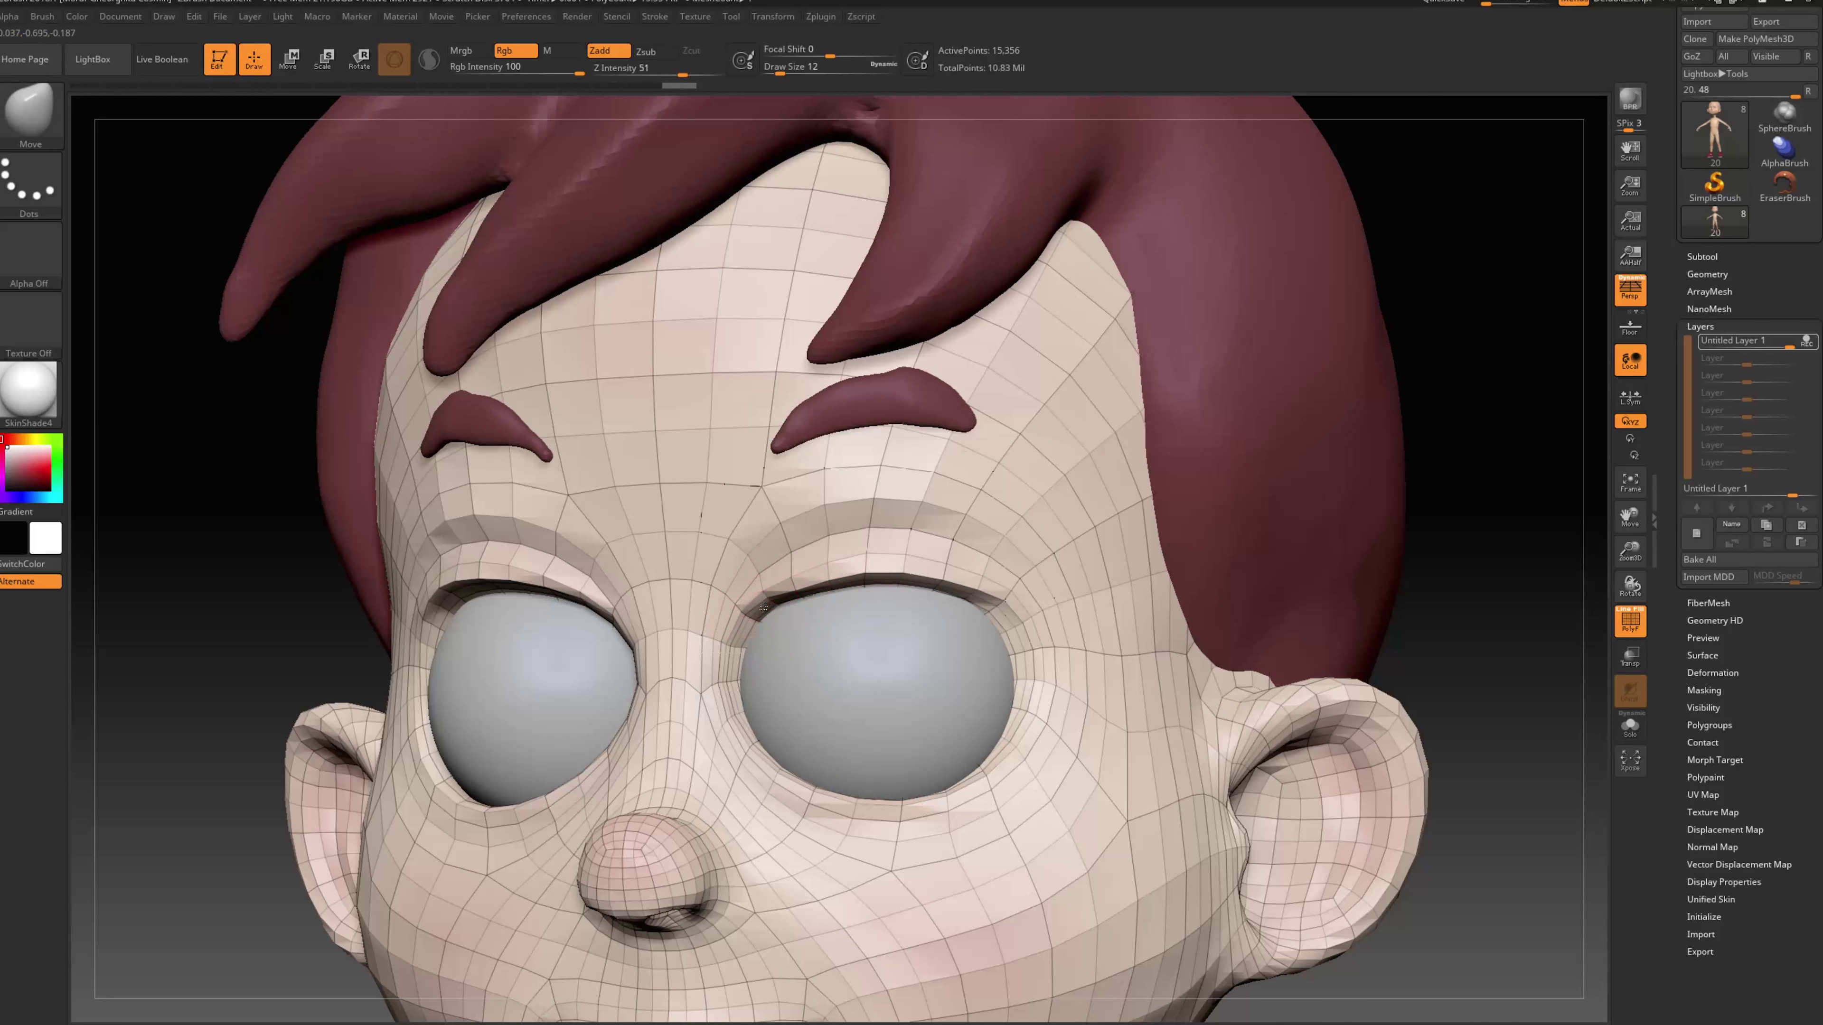
left_click_drag(966, 597, 971, 618)
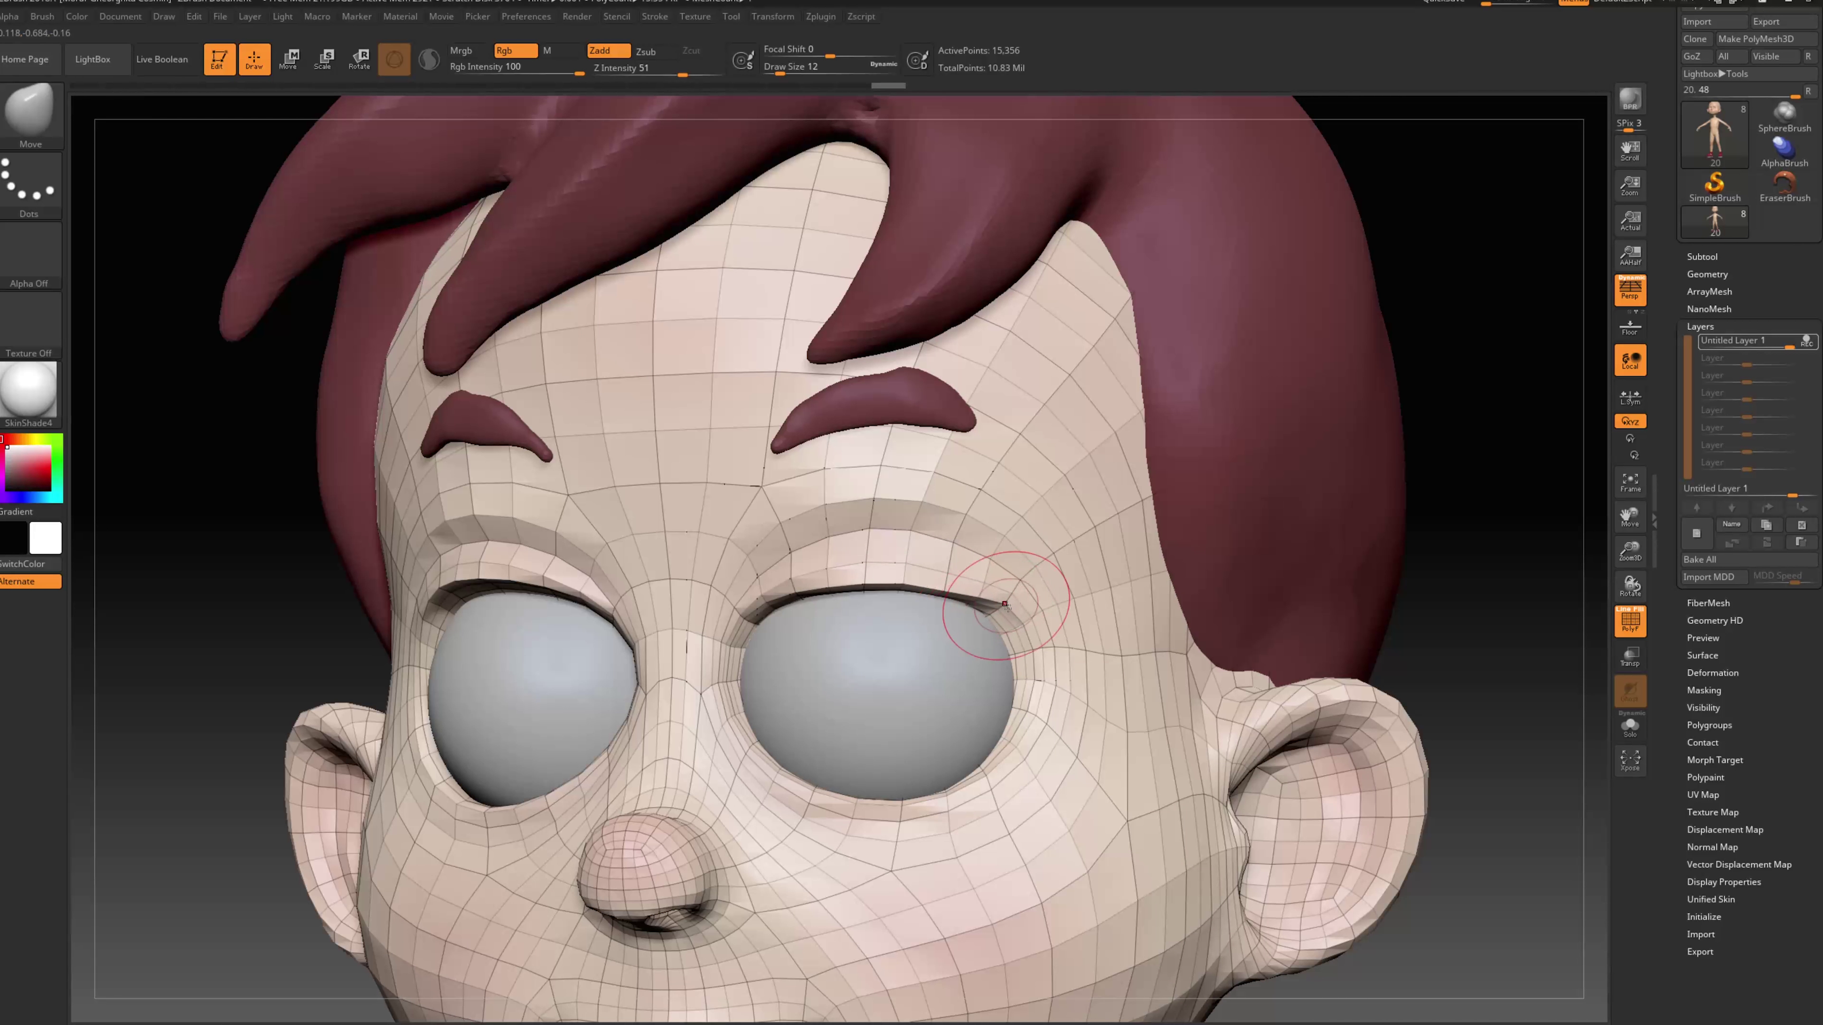
mouse_move(1459, 603)
left_mouse_down("alt")
mouse_move(1408, 566)
mouse_move(1206, 571)
left_mouse_up("alt")
key("s")
left_click_drag(834, 561, 838, 562)
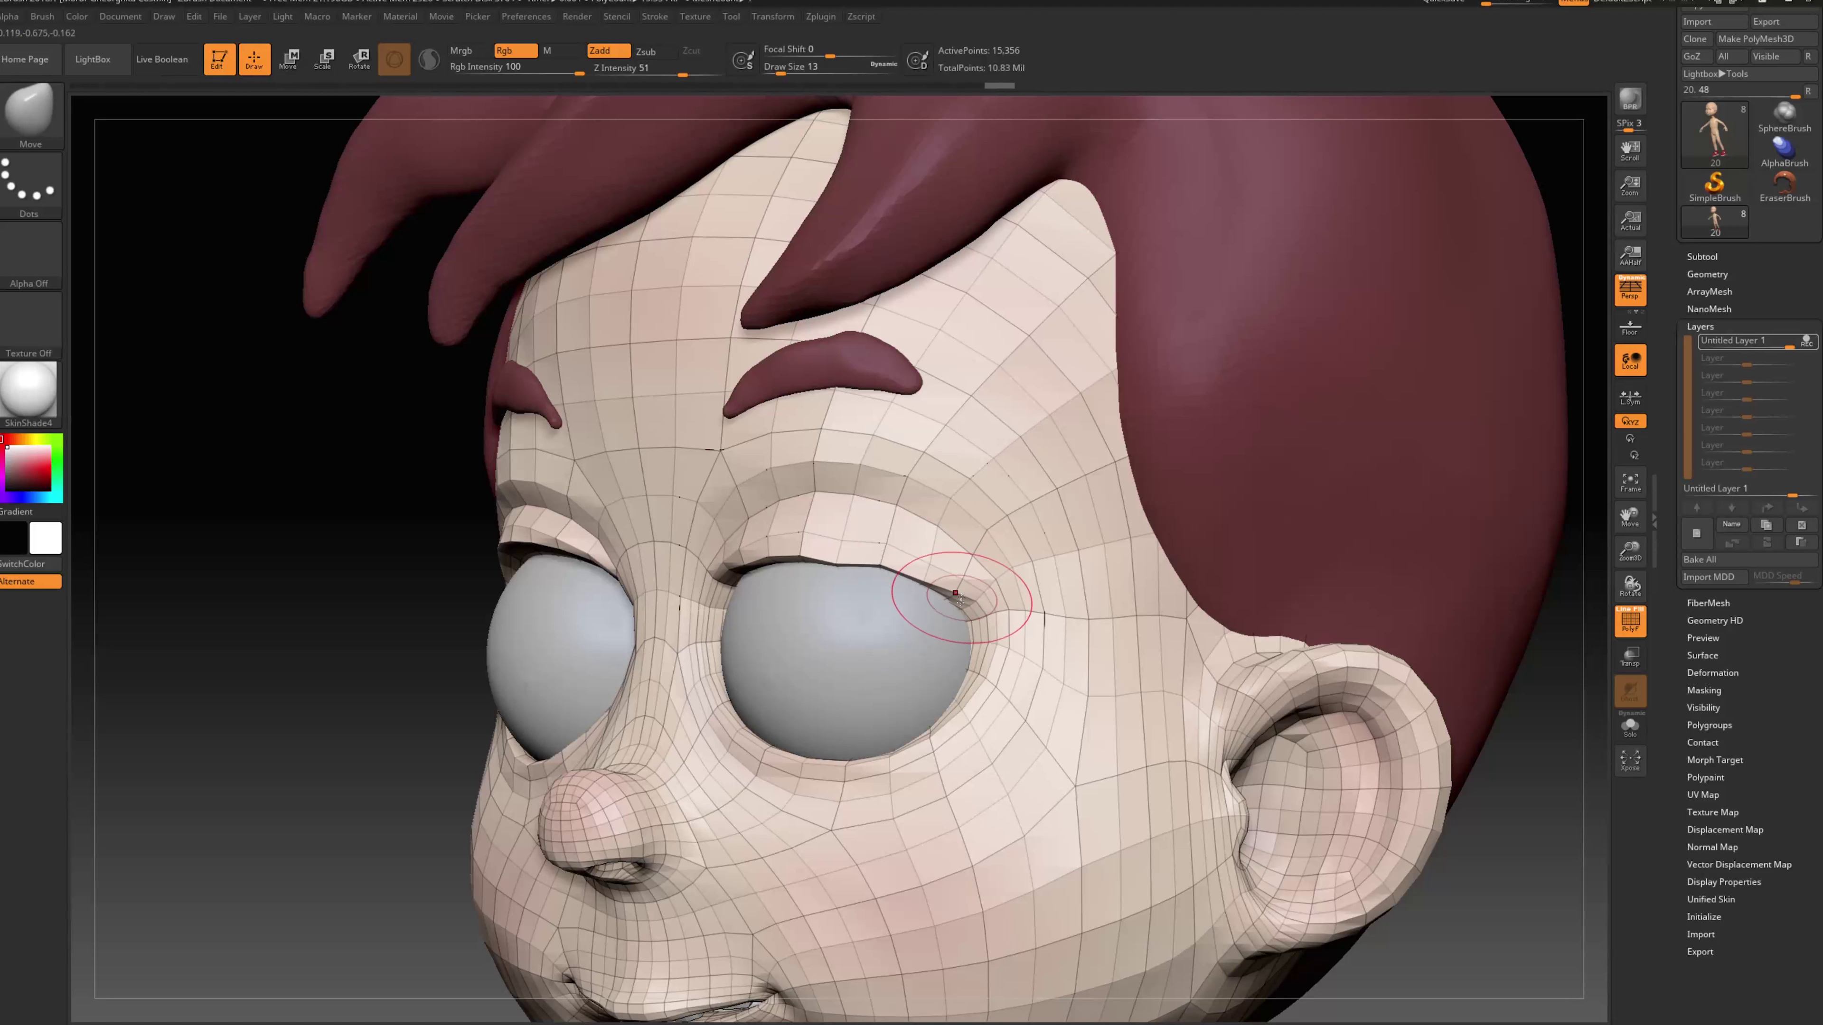
left_click_drag(388, 731, 765, 560)
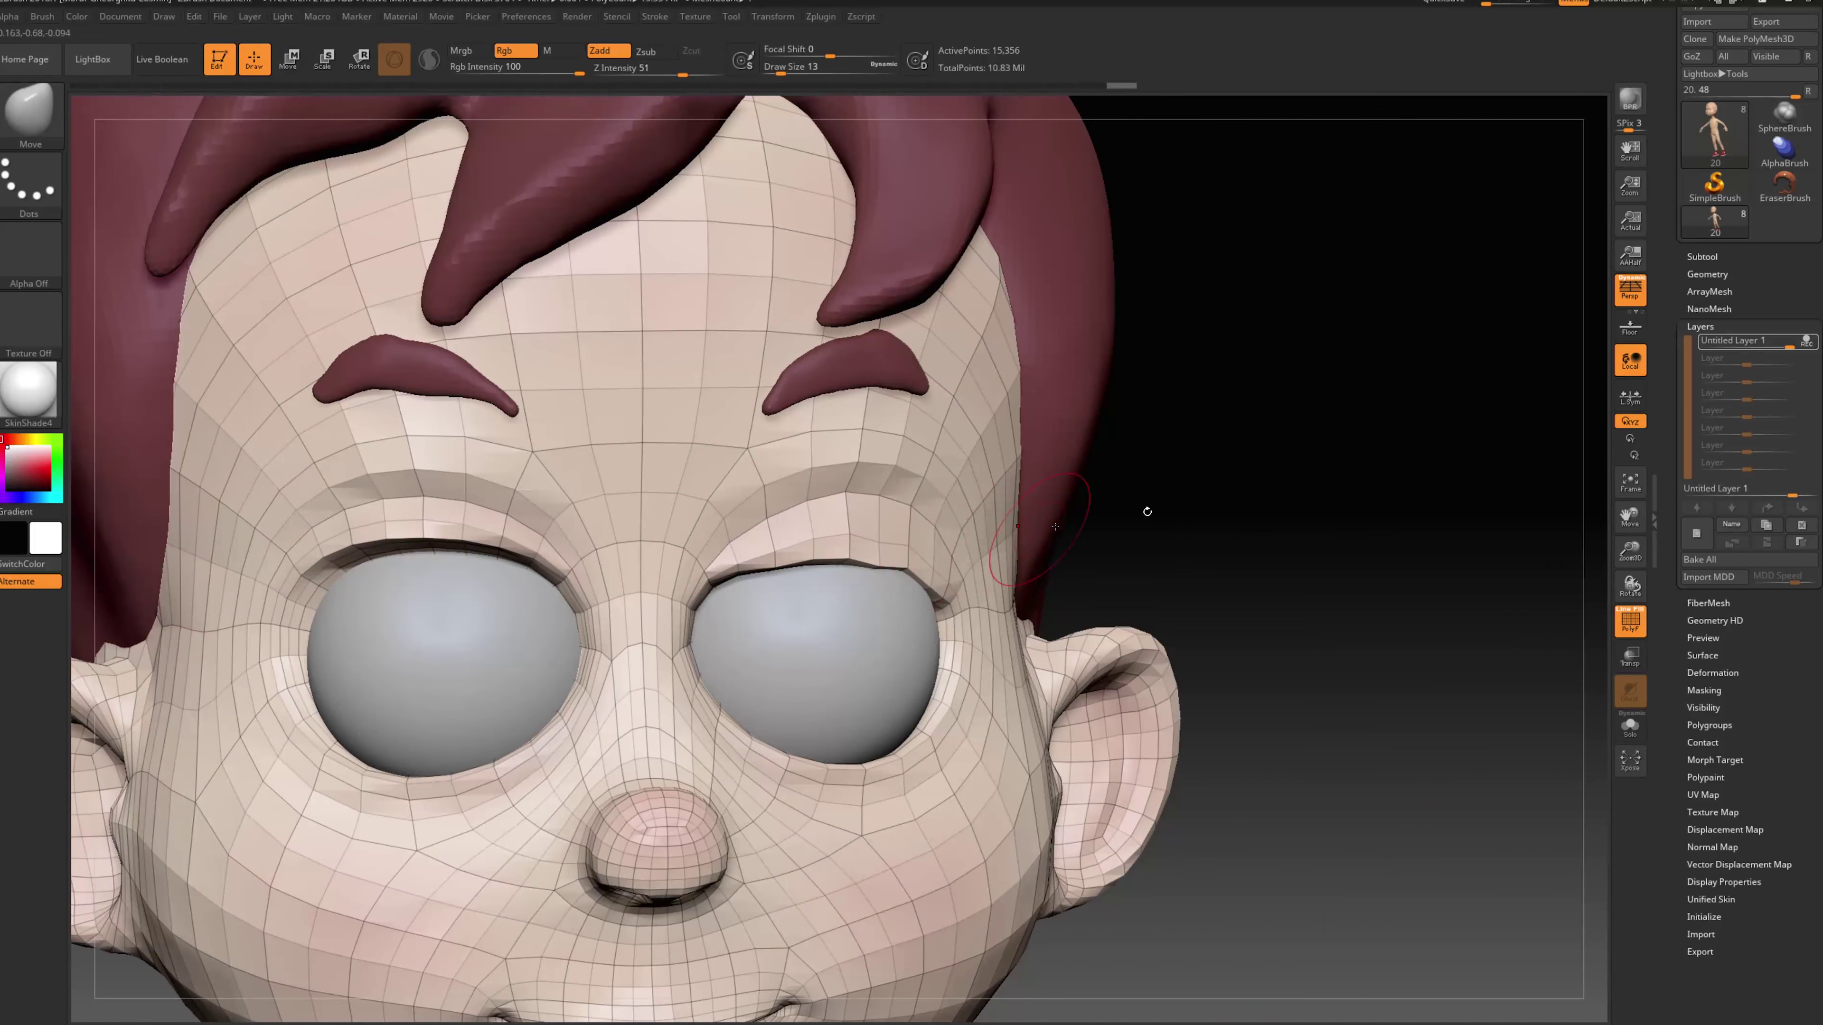
Reshape the outer part of the left upper eyelid's edge with the Move brush at draw size 8
left_click_drag(1203, 503, 1141, 507)
key("s")
left_click_drag(911, 583, 873, 549)
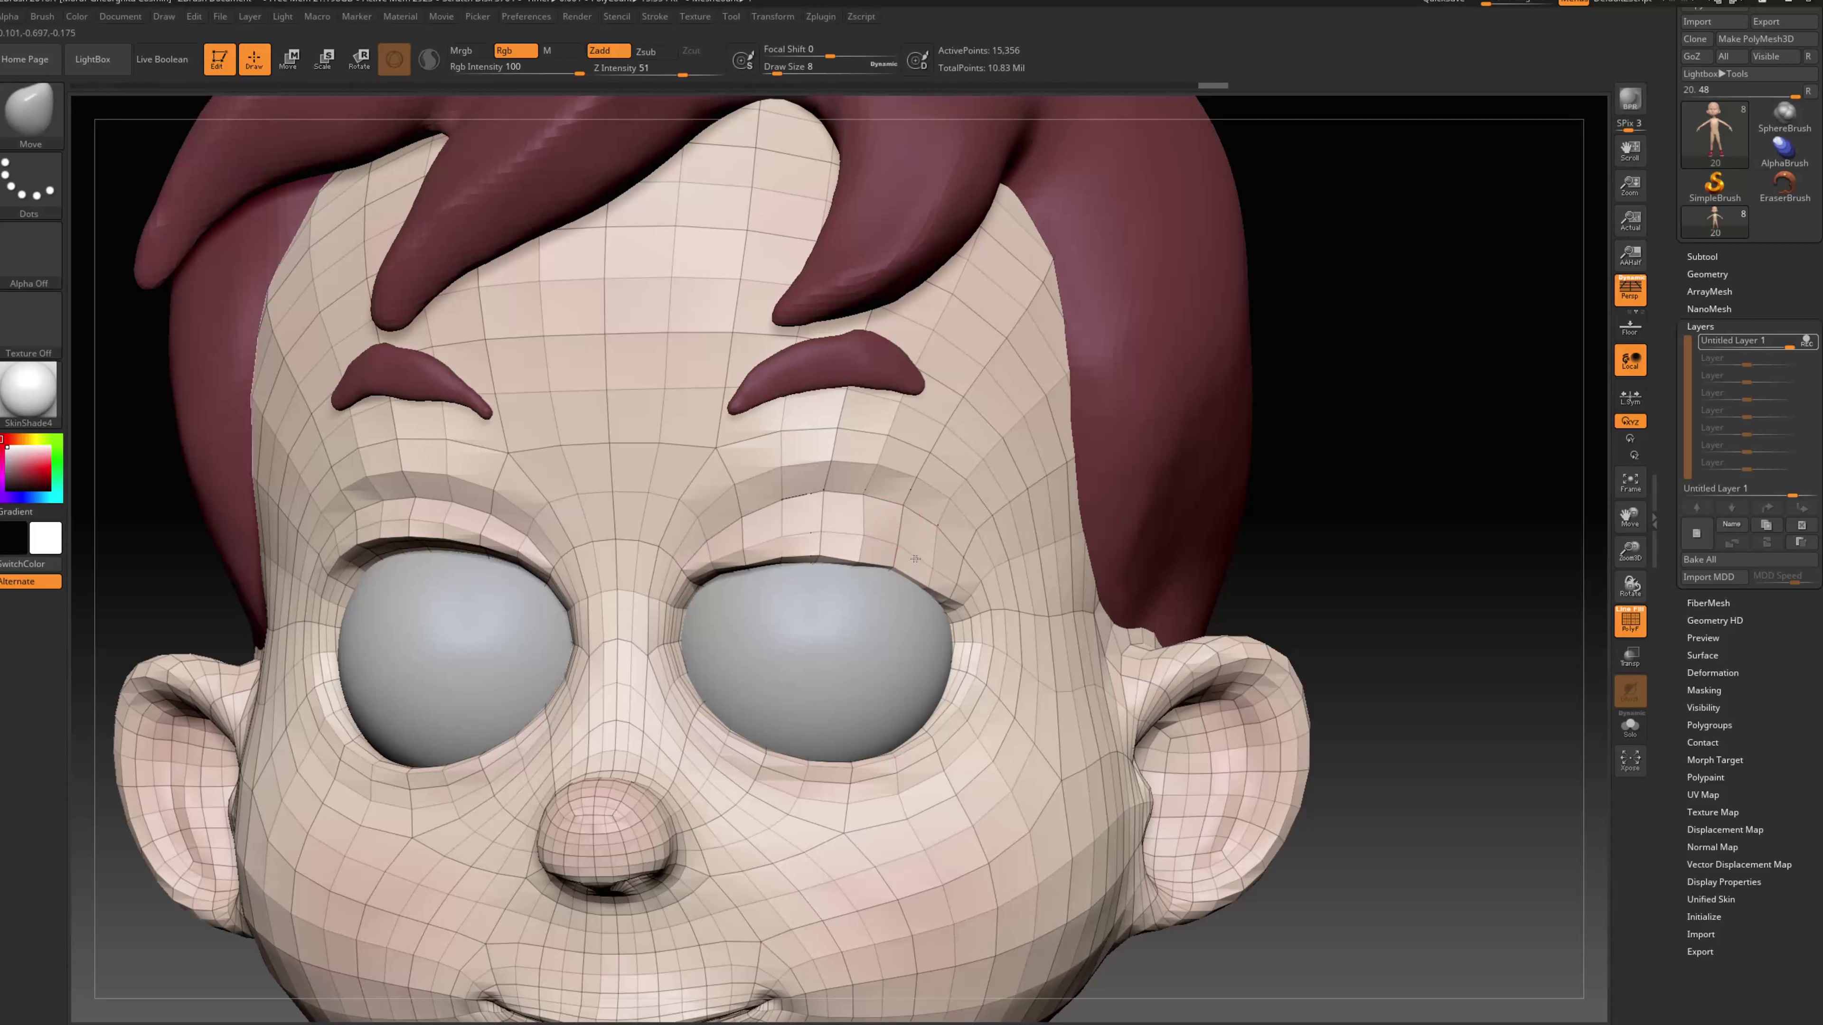
left_click_drag(1365, 532, 852, 578)
Shape the left upper eyelid around the eyeball's curvature and pull its inner part down toward the nose, varying the brush size
key("s")
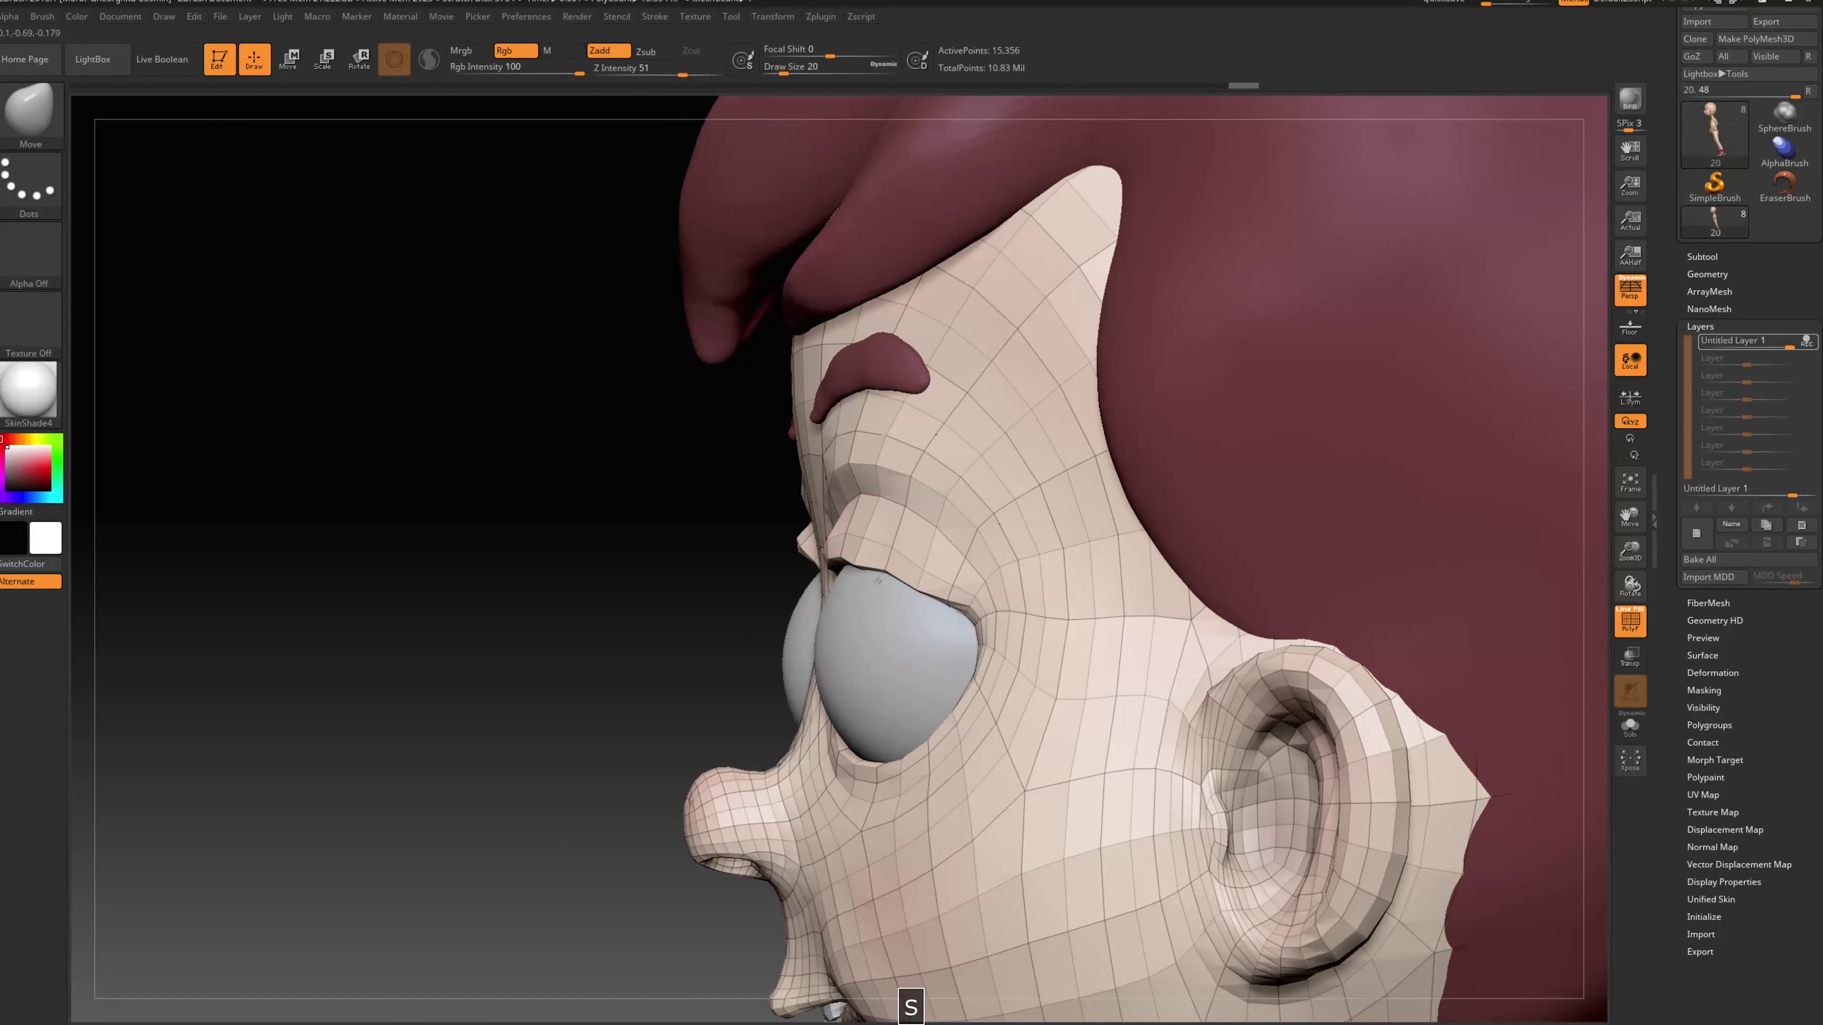
key("s")
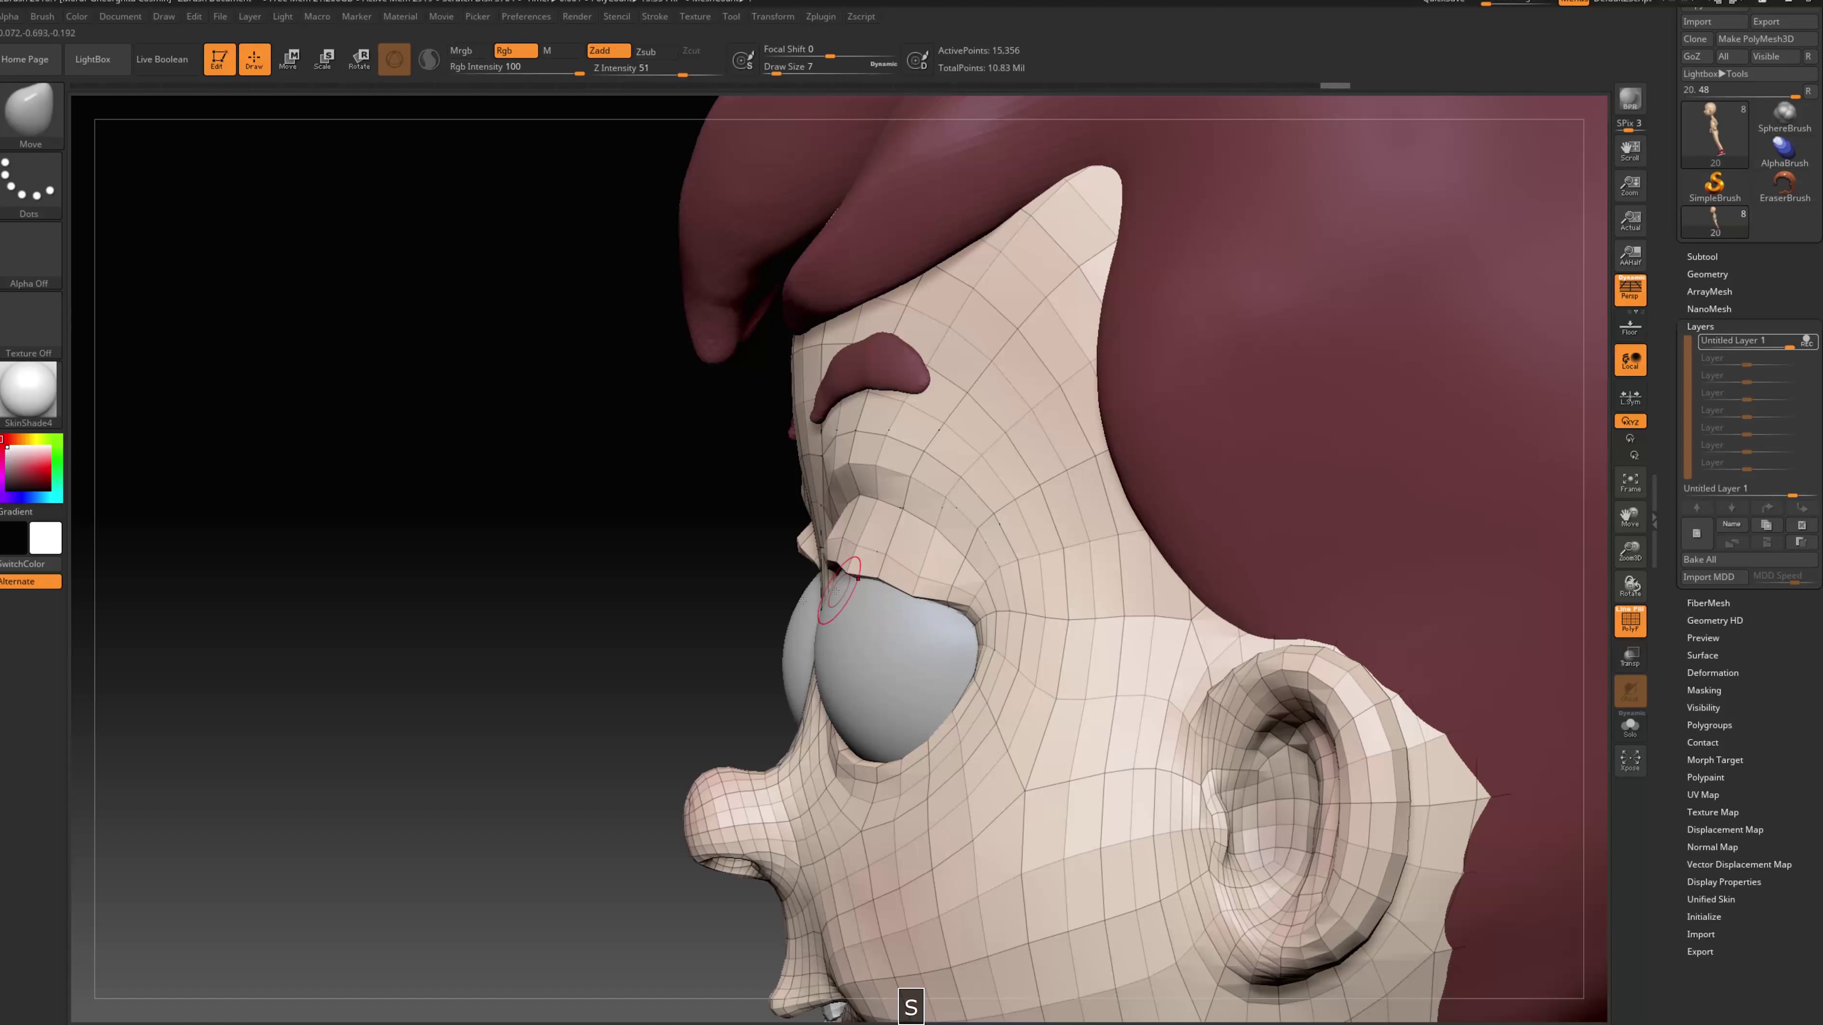
left_click_drag(610, 553, 1005, 535)
key("s")
left_click_drag(817, 561, 825, 562)
left_click_drag(1200, 493, 1253, 506)
key("s")
left_click_drag(814, 608, 751, 616)
Shape the left upper eyelid around the eyeball with the Move brush, using draw sizes 12 and 16
key("s")
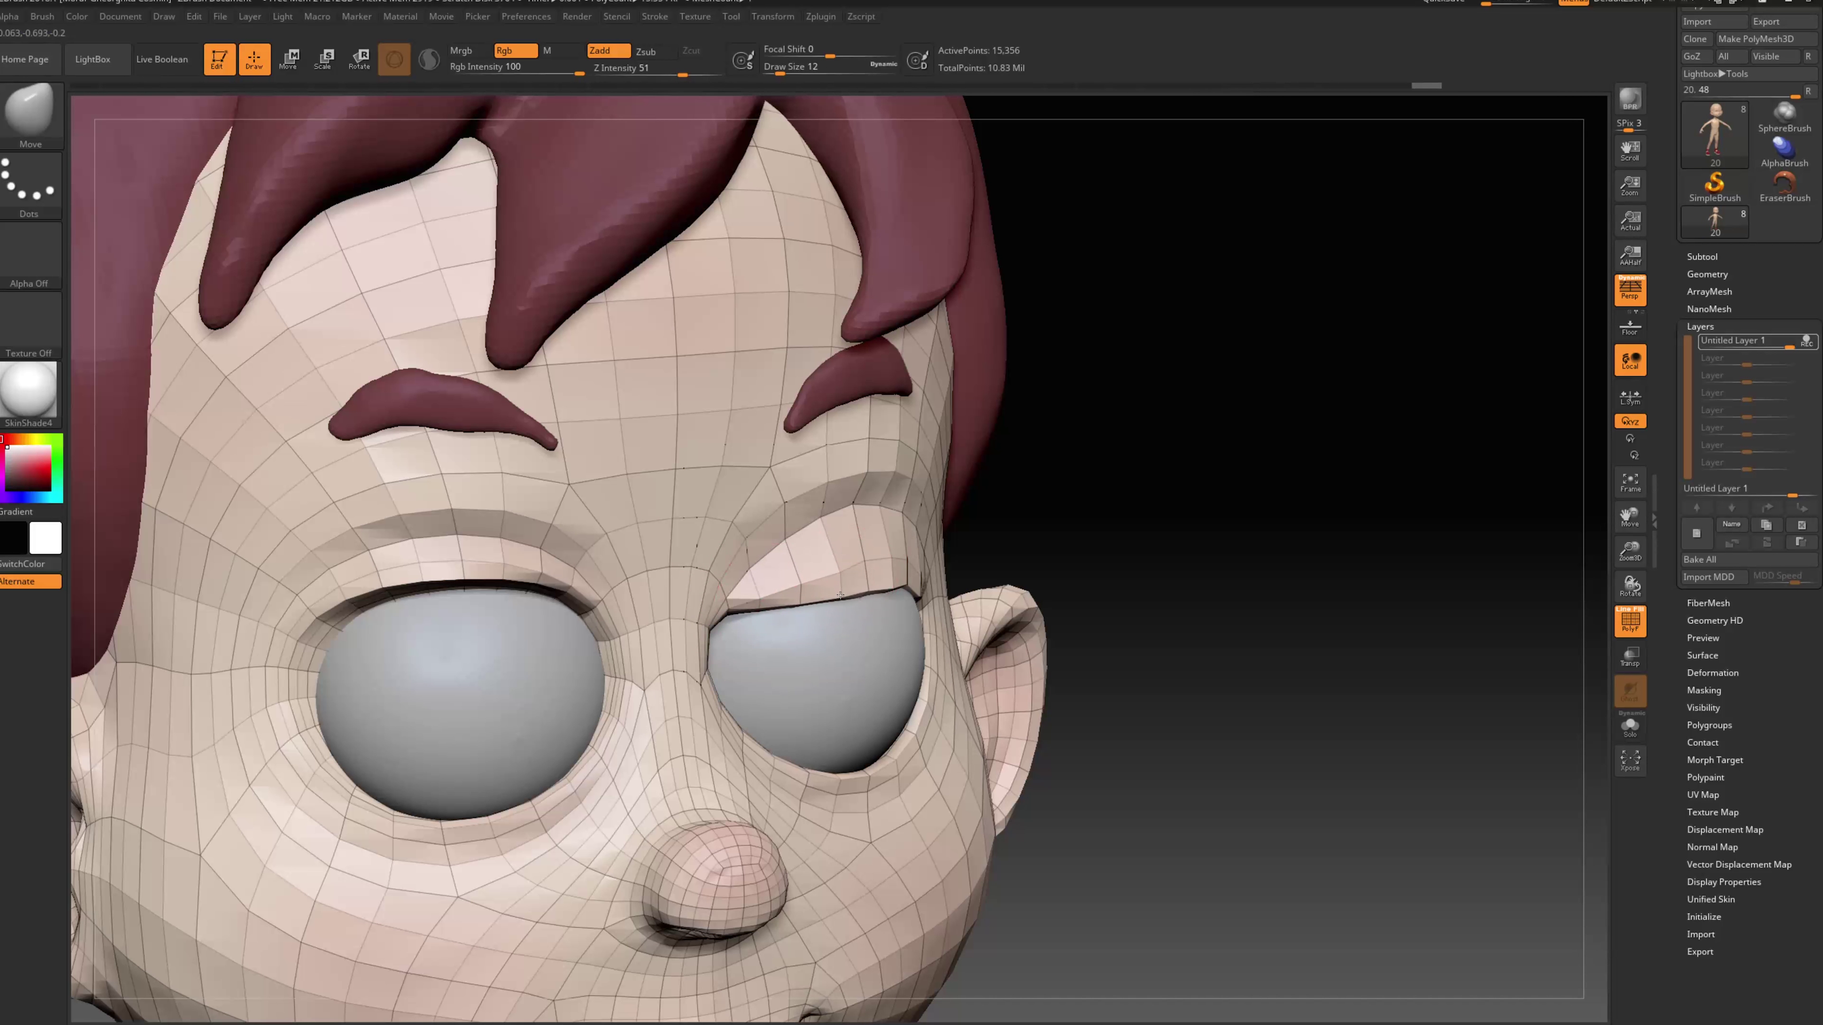
left_click_drag(1167, 541, 739, 617)
left_click_drag(946, 590, 1160, 530)
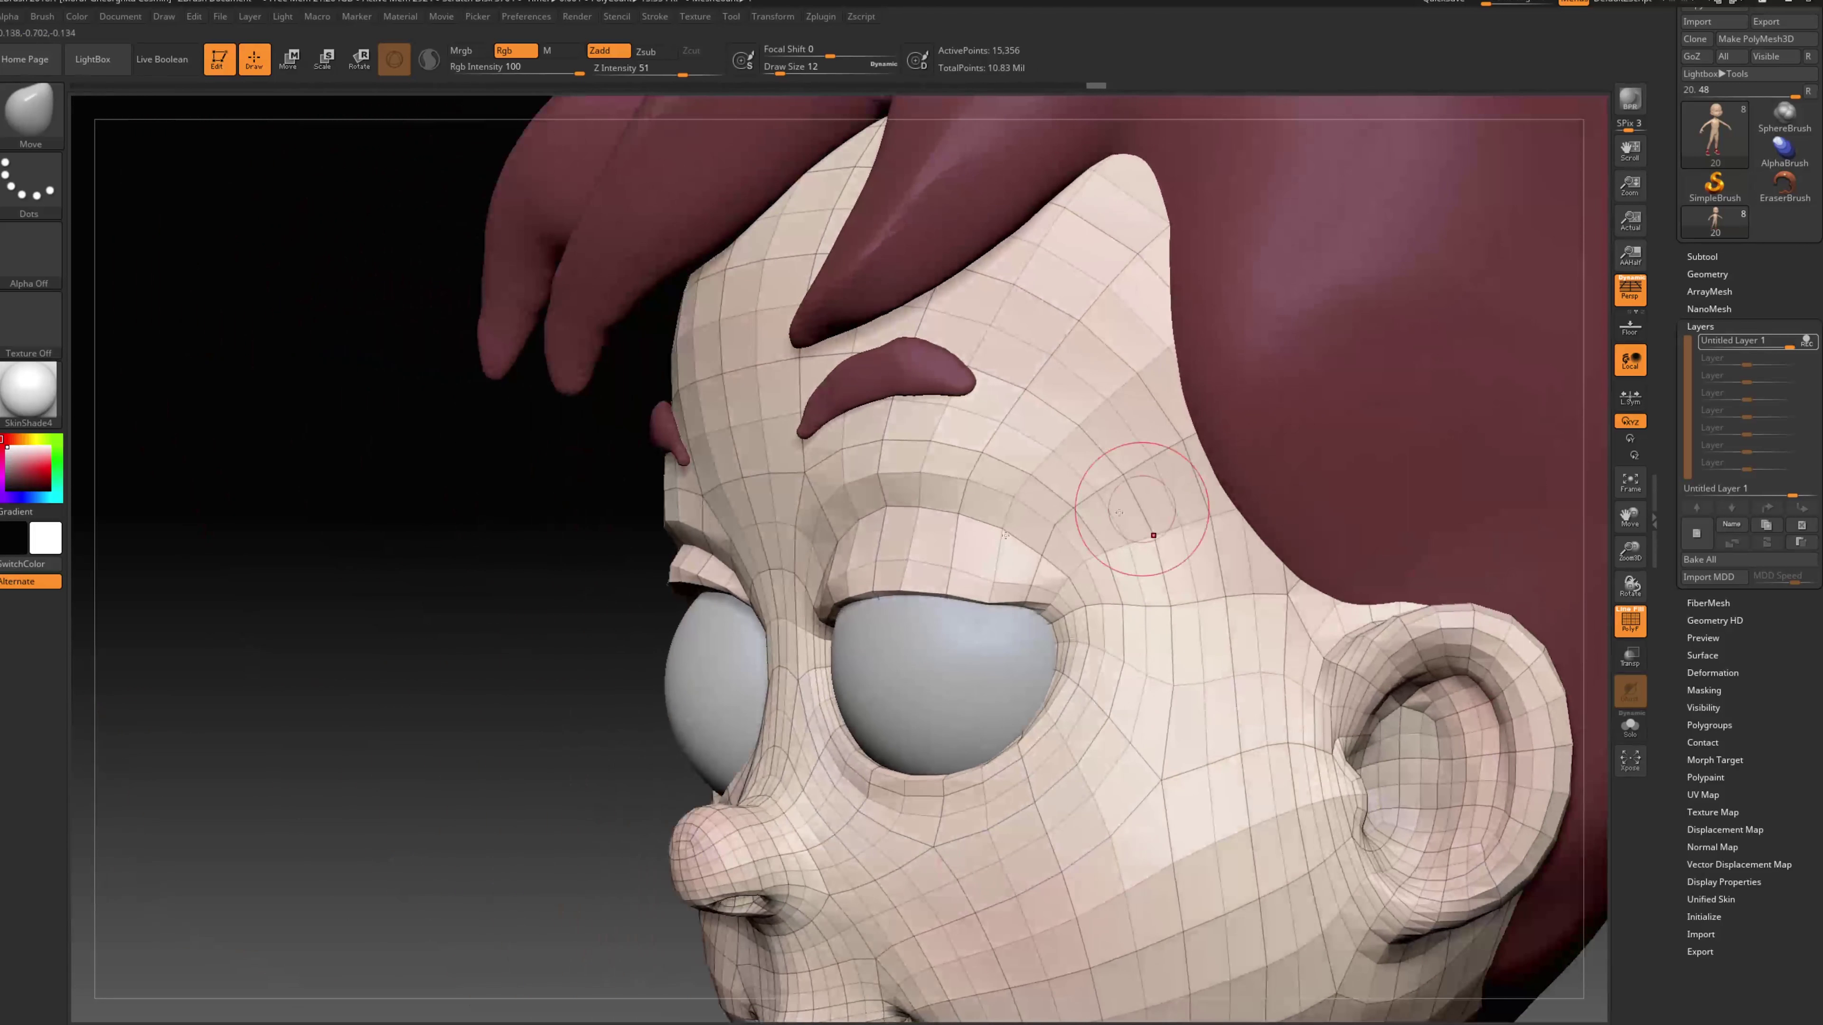
key("s")
left_click_drag(895, 558, 893, 557)
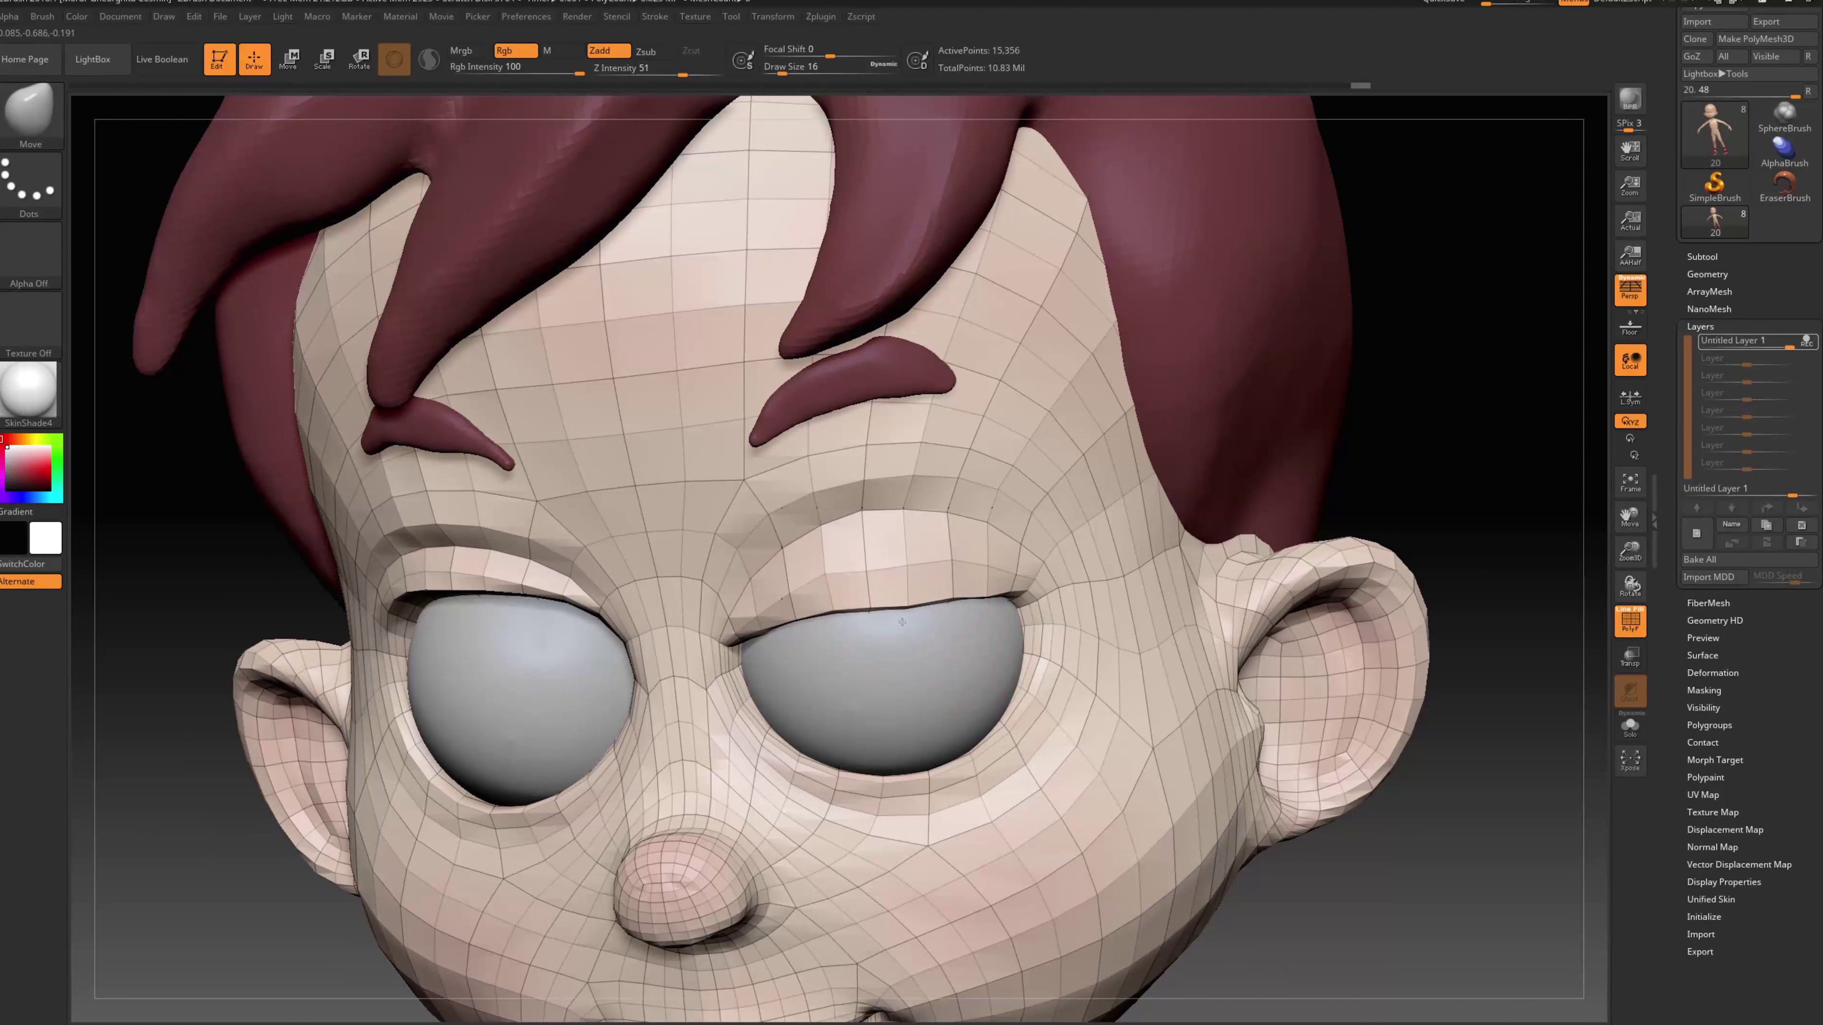
Pull the middle and inner edge of the left upper eyelid lower at draw size 8, and smooth the lid surface
key("s")
left_click_drag(973, 608, 955, 617)
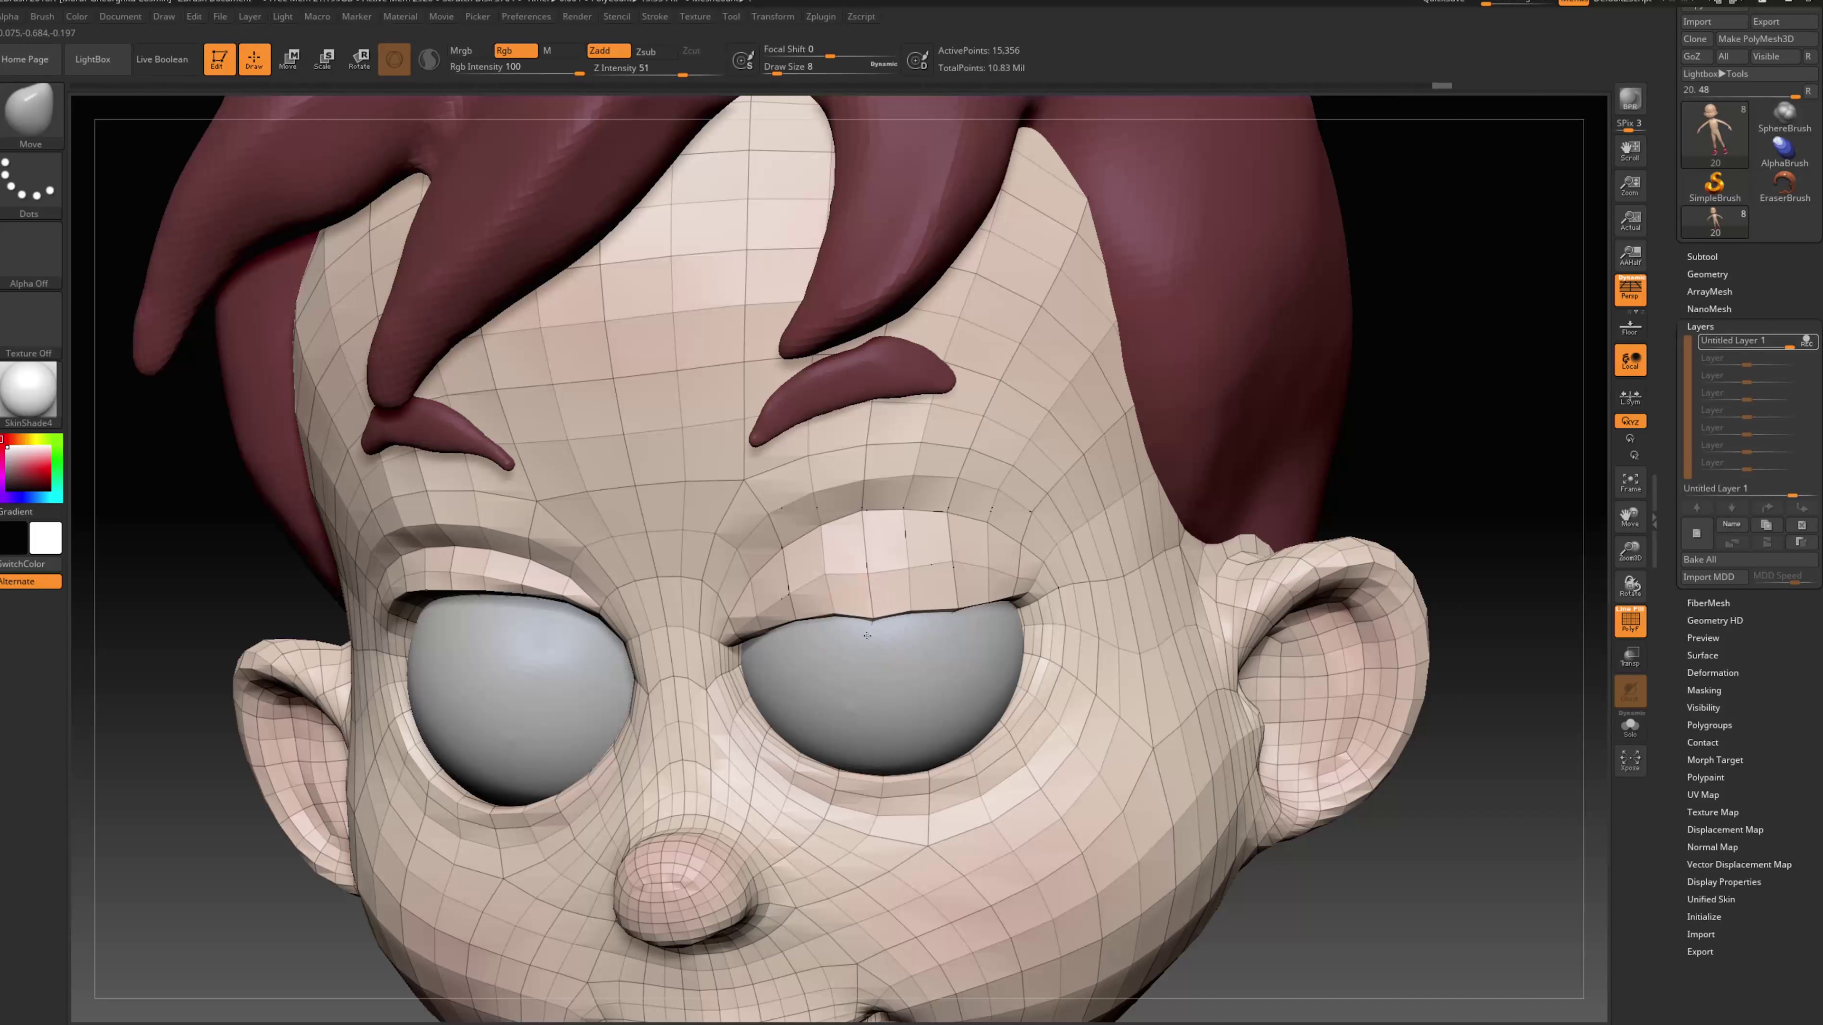
left_click_drag(765, 630, 764, 638)
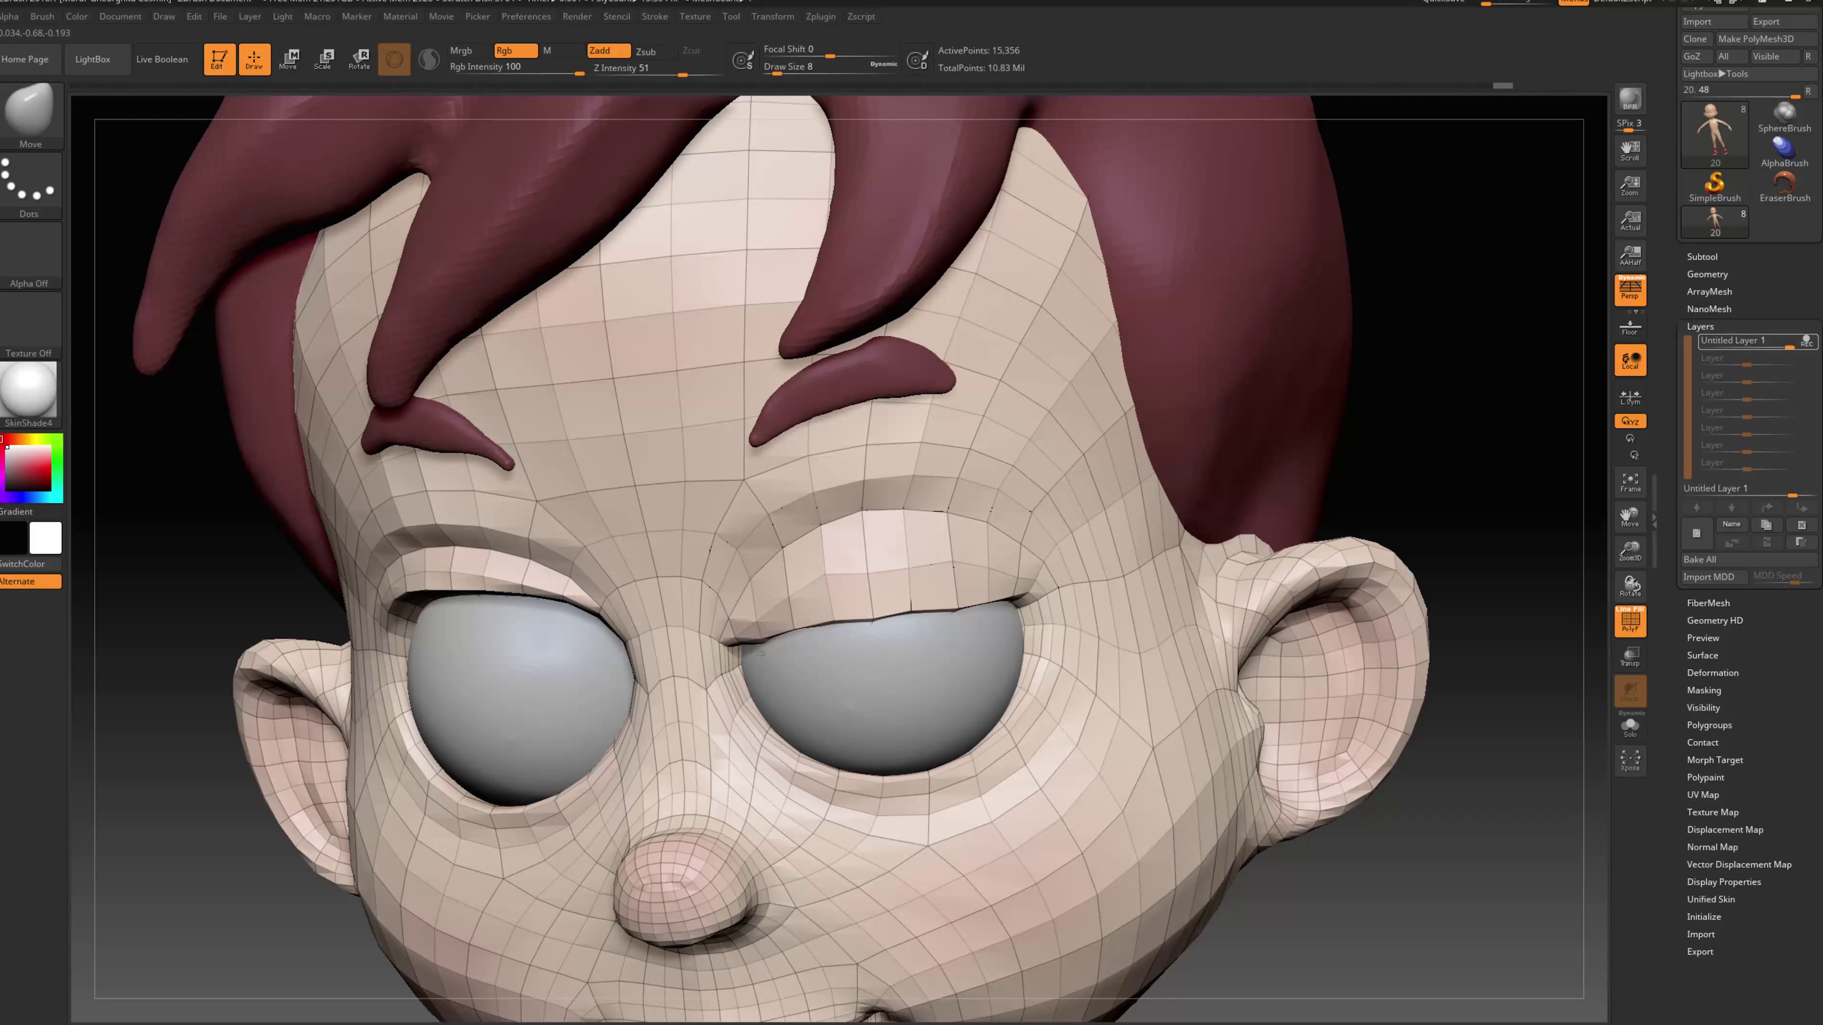
left_click_drag(824, 572, 827, 579, "shift")
Fit the left upper eyelid to the eyeball's curvature from both sides of the face at draw size 18
mouse_move(1399, 445)
left_mouse_down()
mouse_move(1464, 460)
mouse_move(1220, 546)
left_mouse_up()
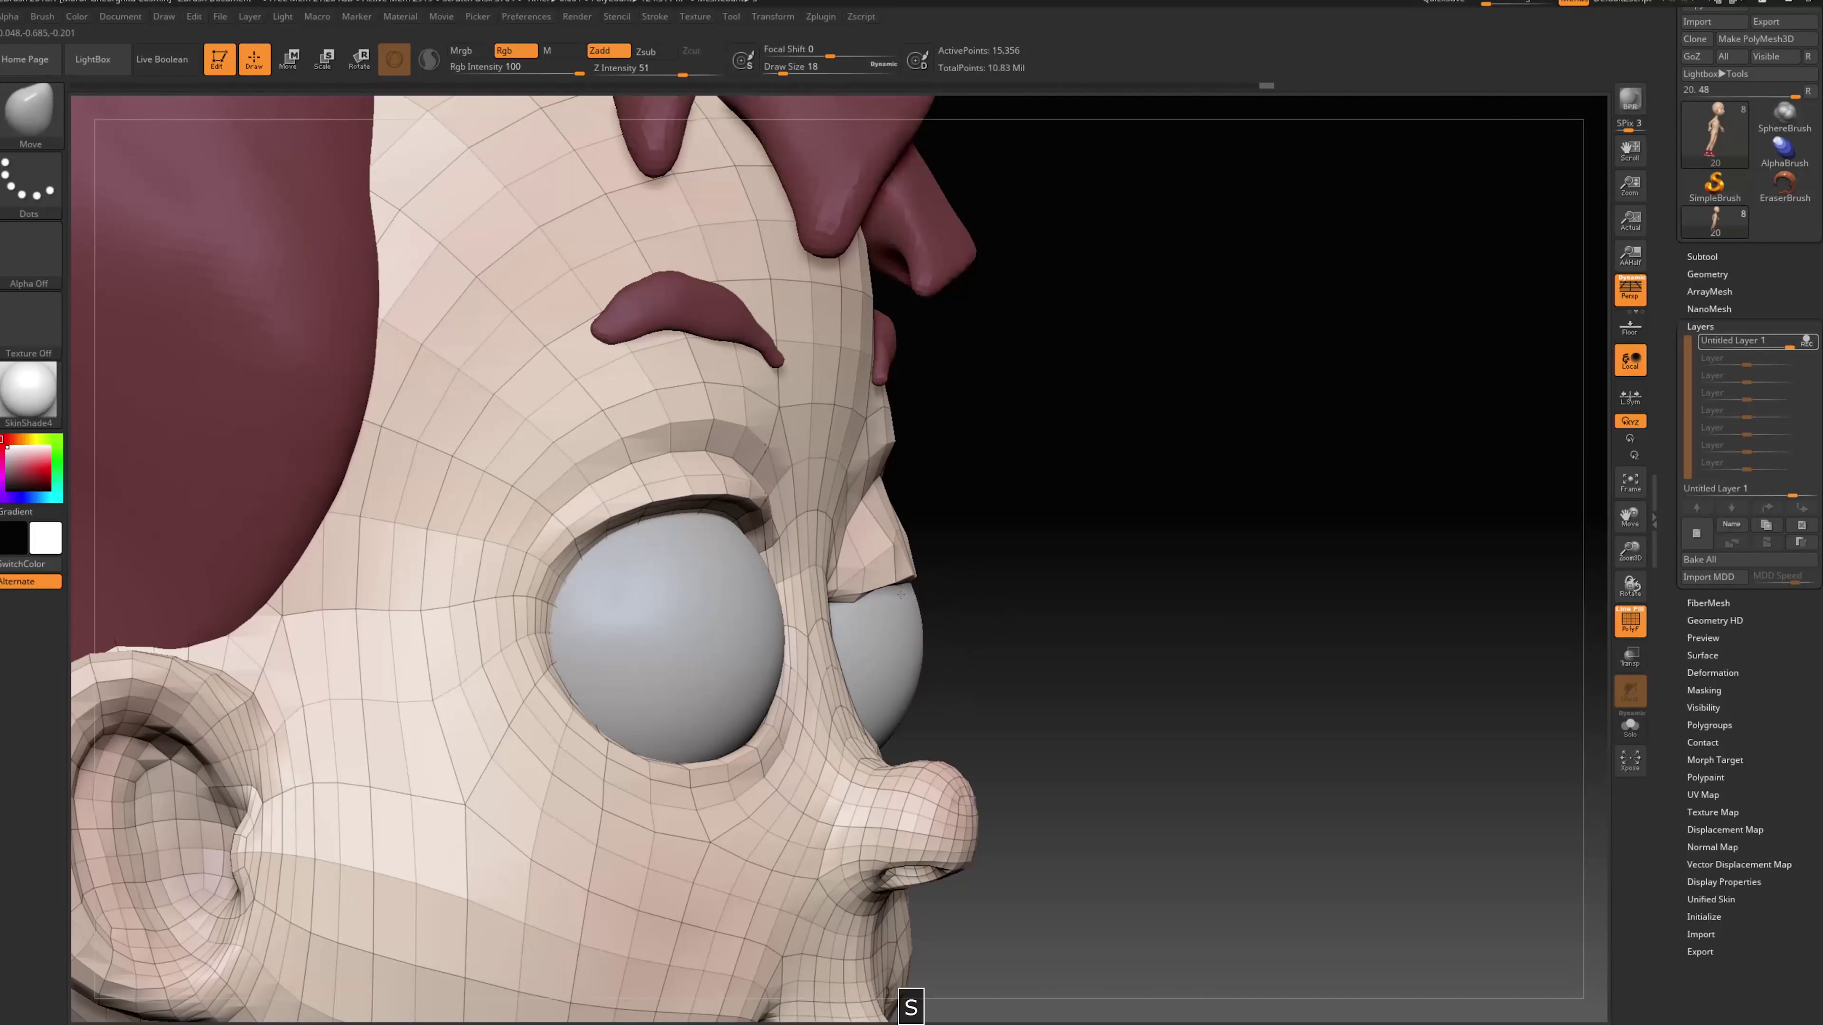
key("s")
left_click_drag(963, 604, 953, 604)
mouse_move(1062, 578)
left_mouse_down()
mouse_move(886, 585)
mouse_move(926, 611)
left_mouse_up()
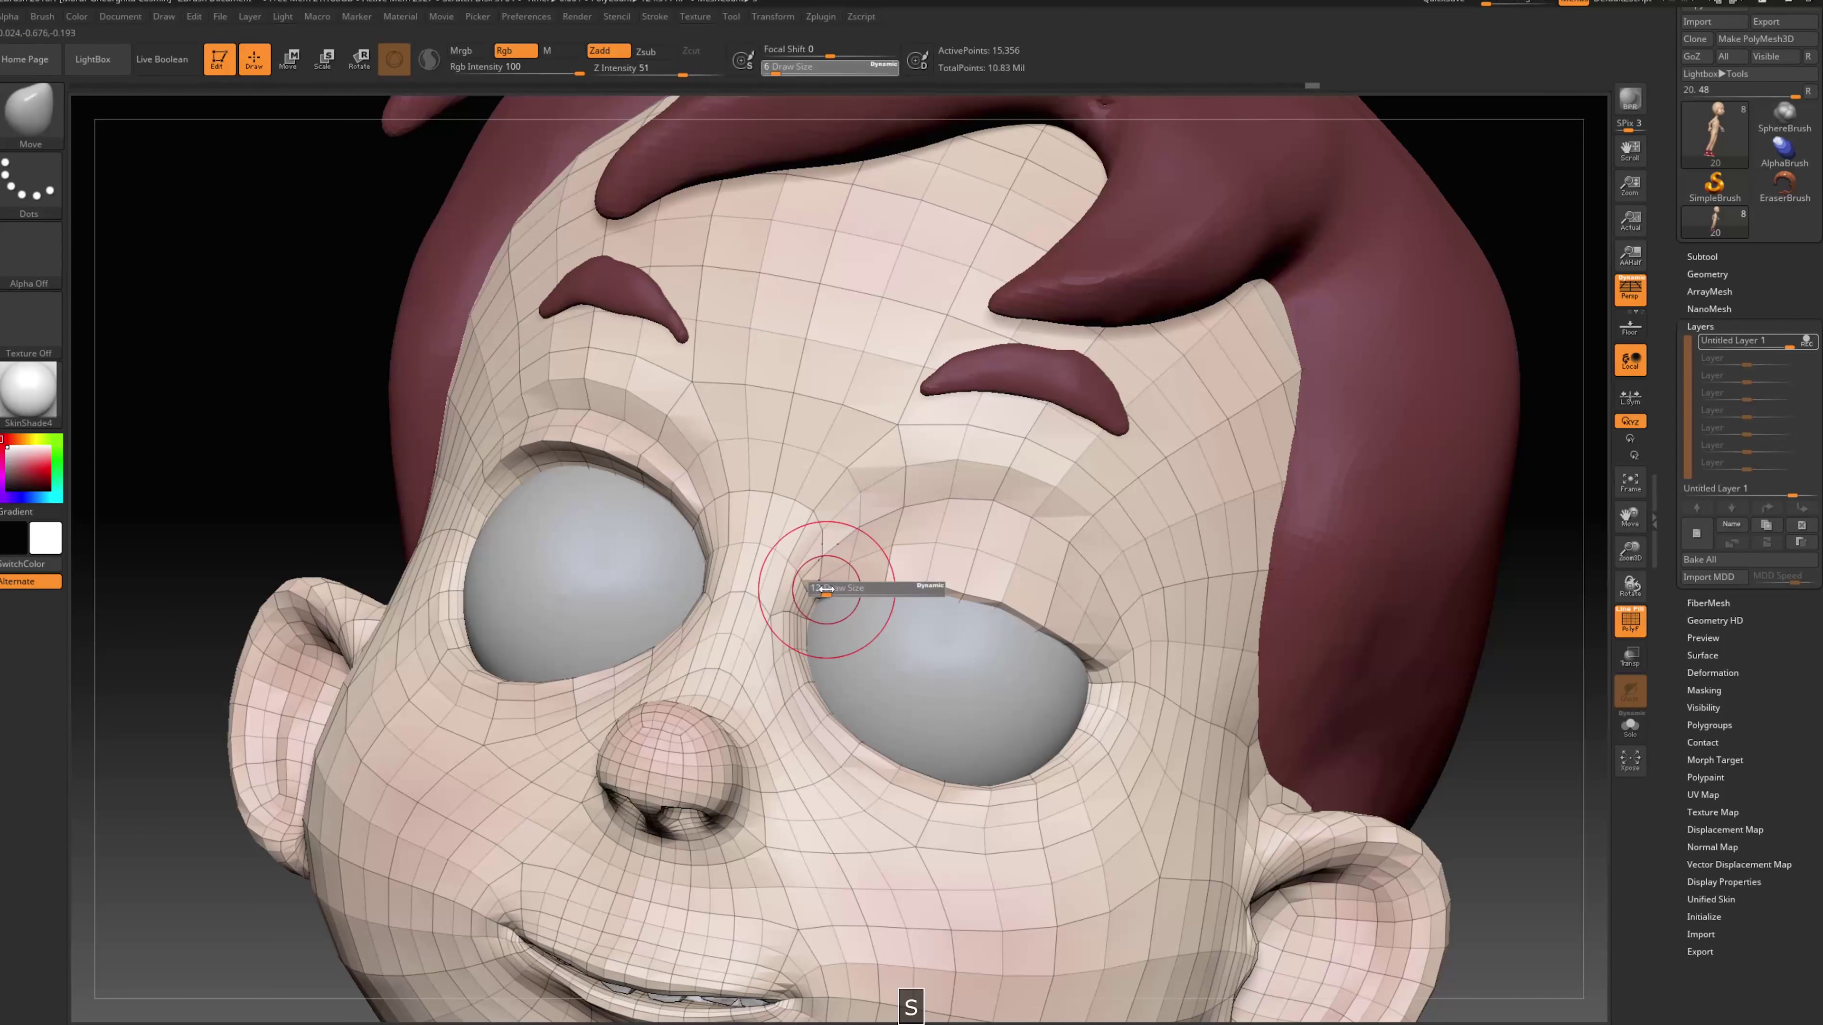
left_click_drag(1505, 692, 866, 582)
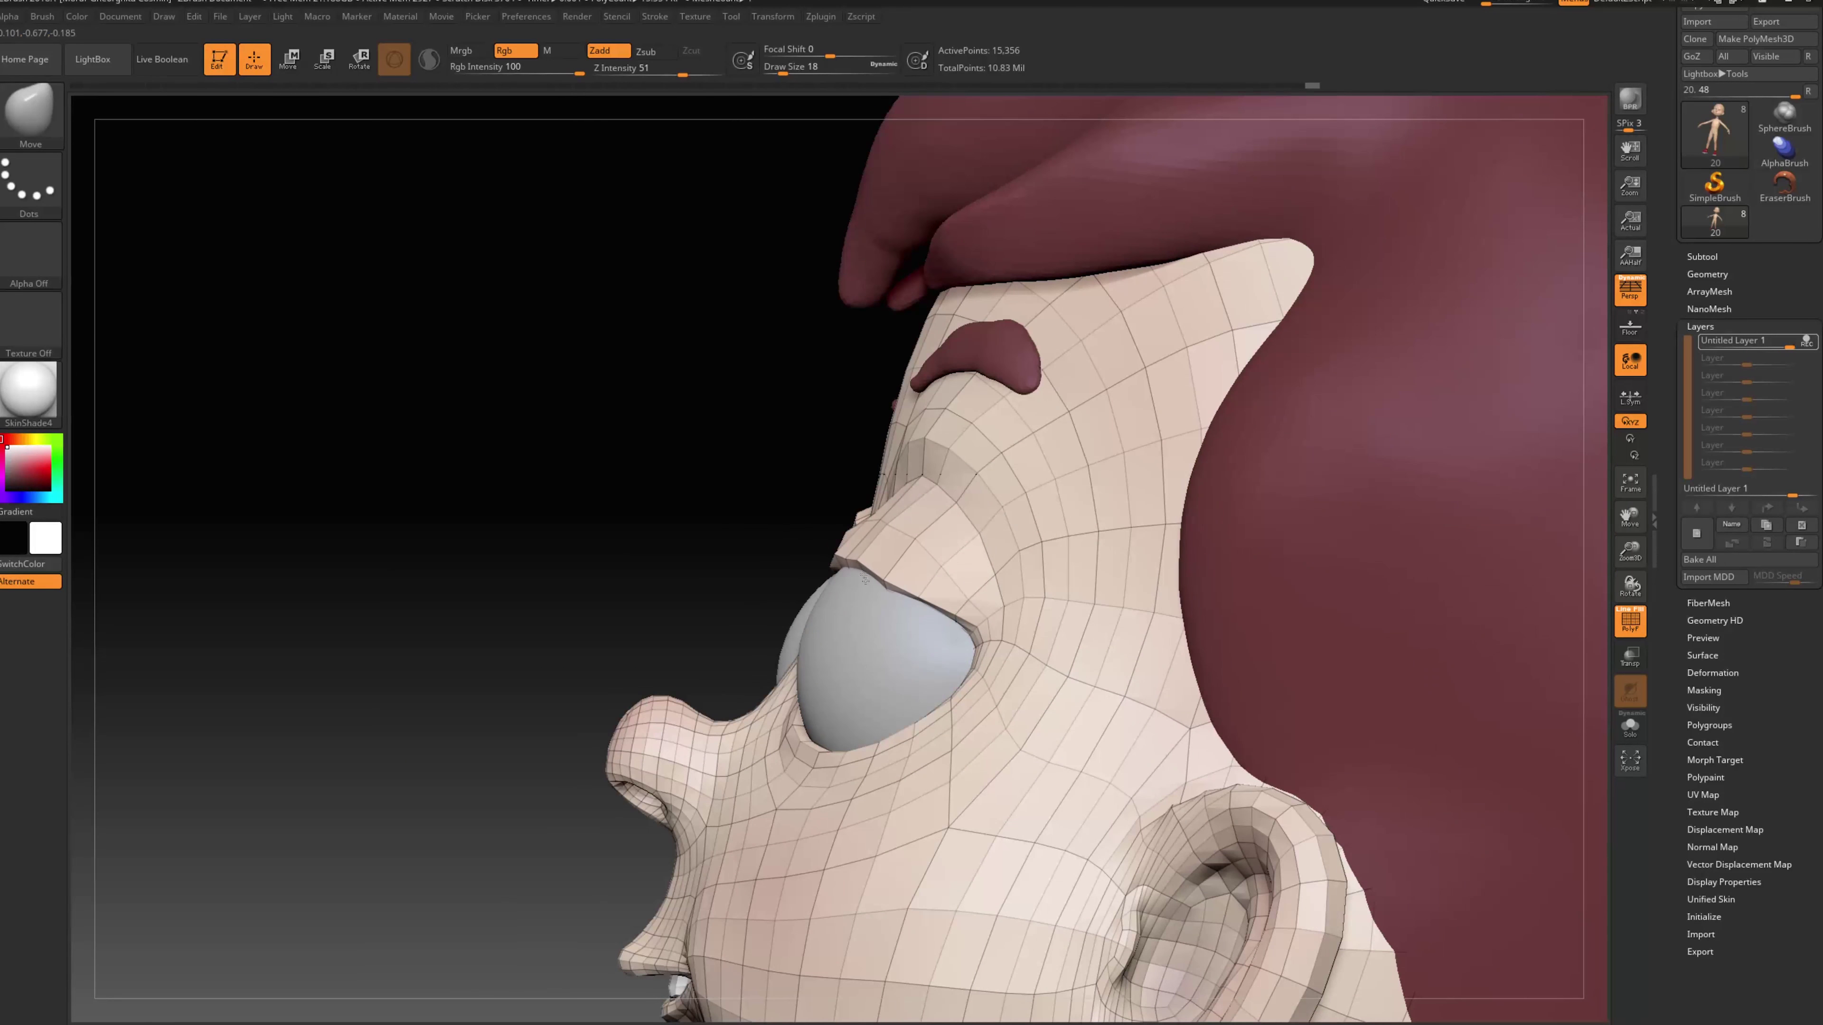
mouse_move(703, 524)
left_mouse_down()
mouse_move(1046, 505)
mouse_move(1005, 521)
left_mouse_up()
Adjust the inner part of the left upper eyelid near the nose with the Move brush at draw size 11
key("s")
left_click_drag(805, 590, 796, 590)
left_click_drag(1050, 529, 789, 560)
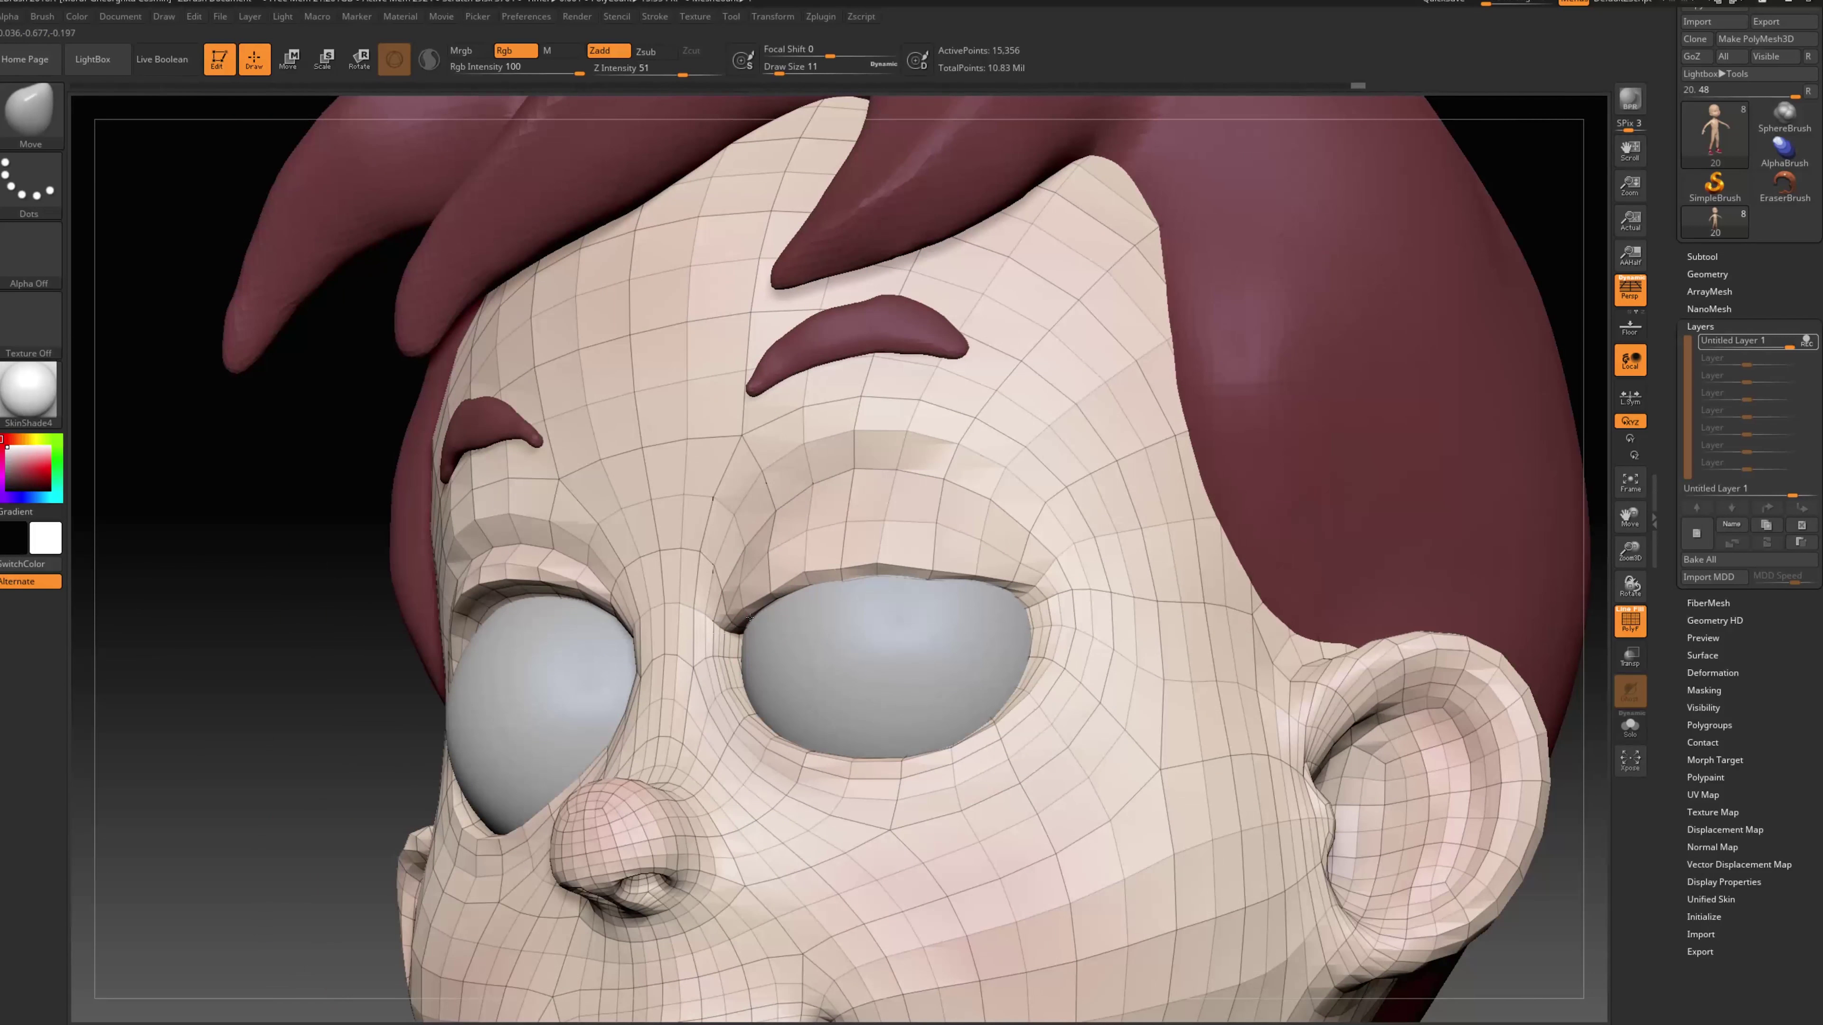
mouse_move(725, 613)
left_mouse_down()
mouse_move(874, 529)
mouse_move(854, 529)
left_mouse_up()
Adjust the upper surface of the left upper eyelid below the brow with the Move brush at draw size 8
key("s")
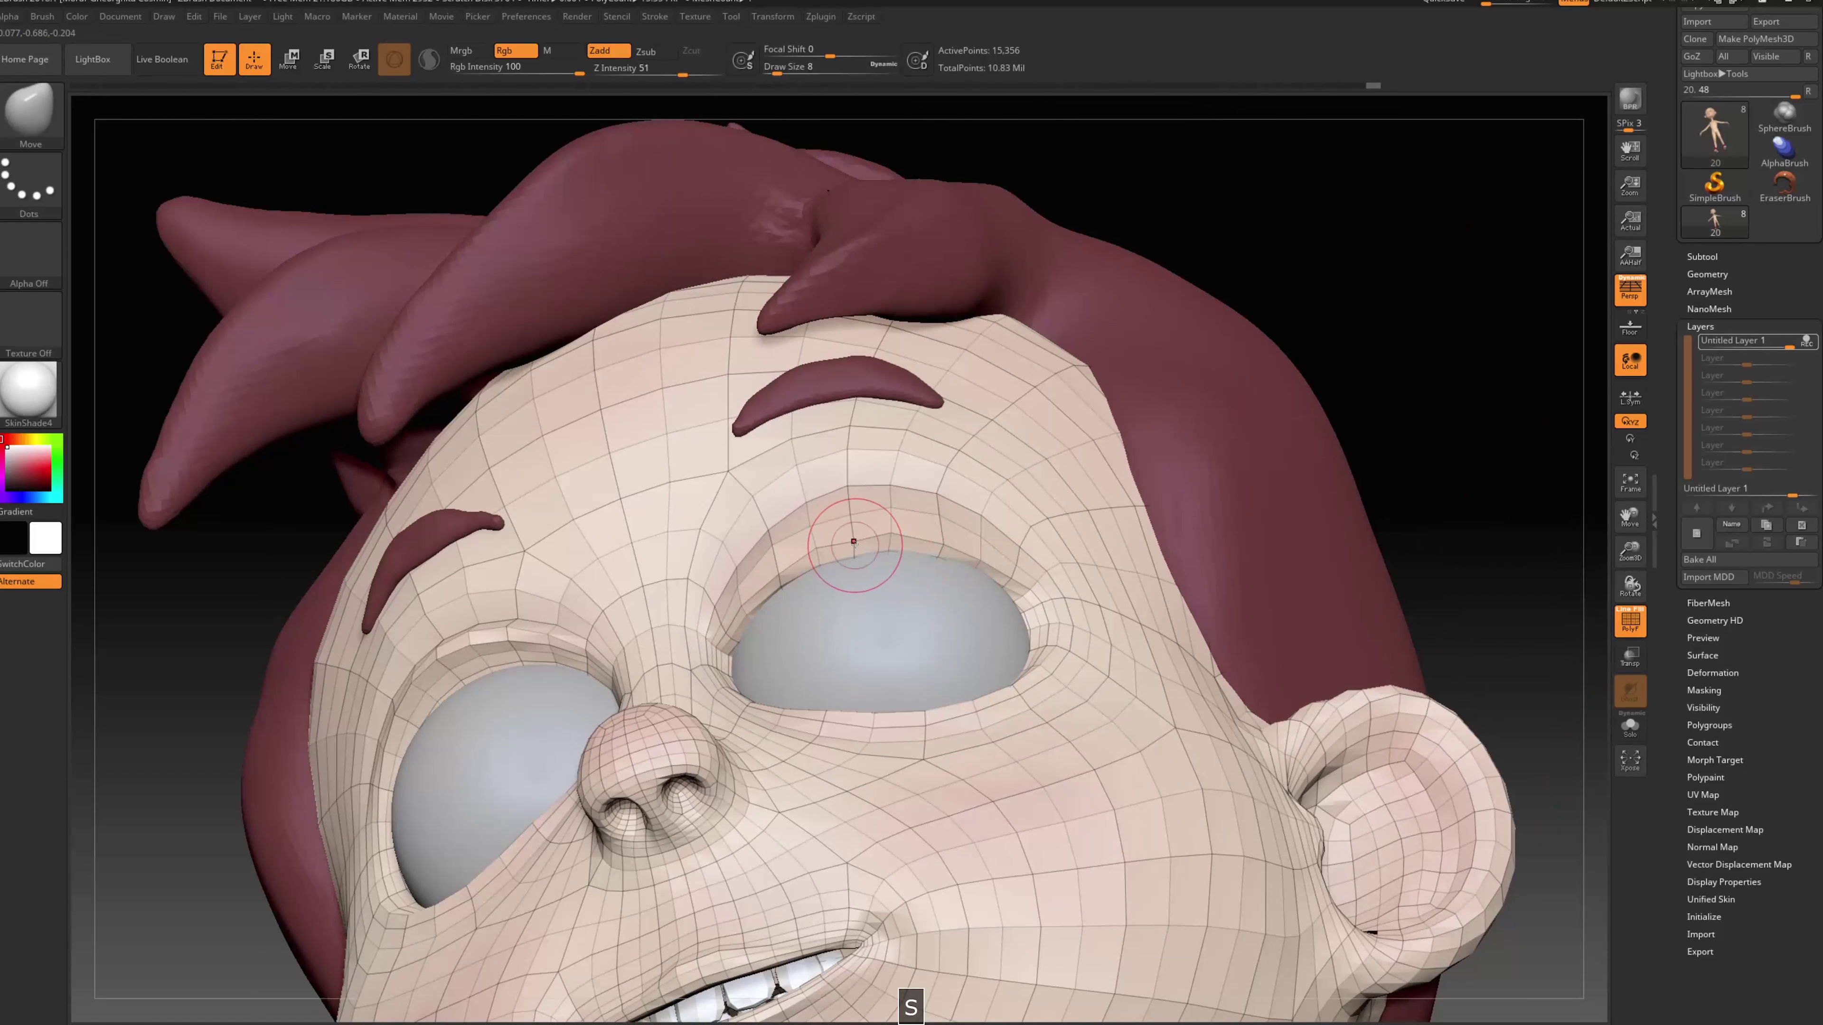
mouse_move(1375, 342)
left_mouse_down()
mouse_move(1453, 383)
mouse_move(1220, 467)
mouse_move(1286, 456)
mouse_move(1188, 470)
left_mouse_up()
left_click_drag(851, 518, 860, 524)
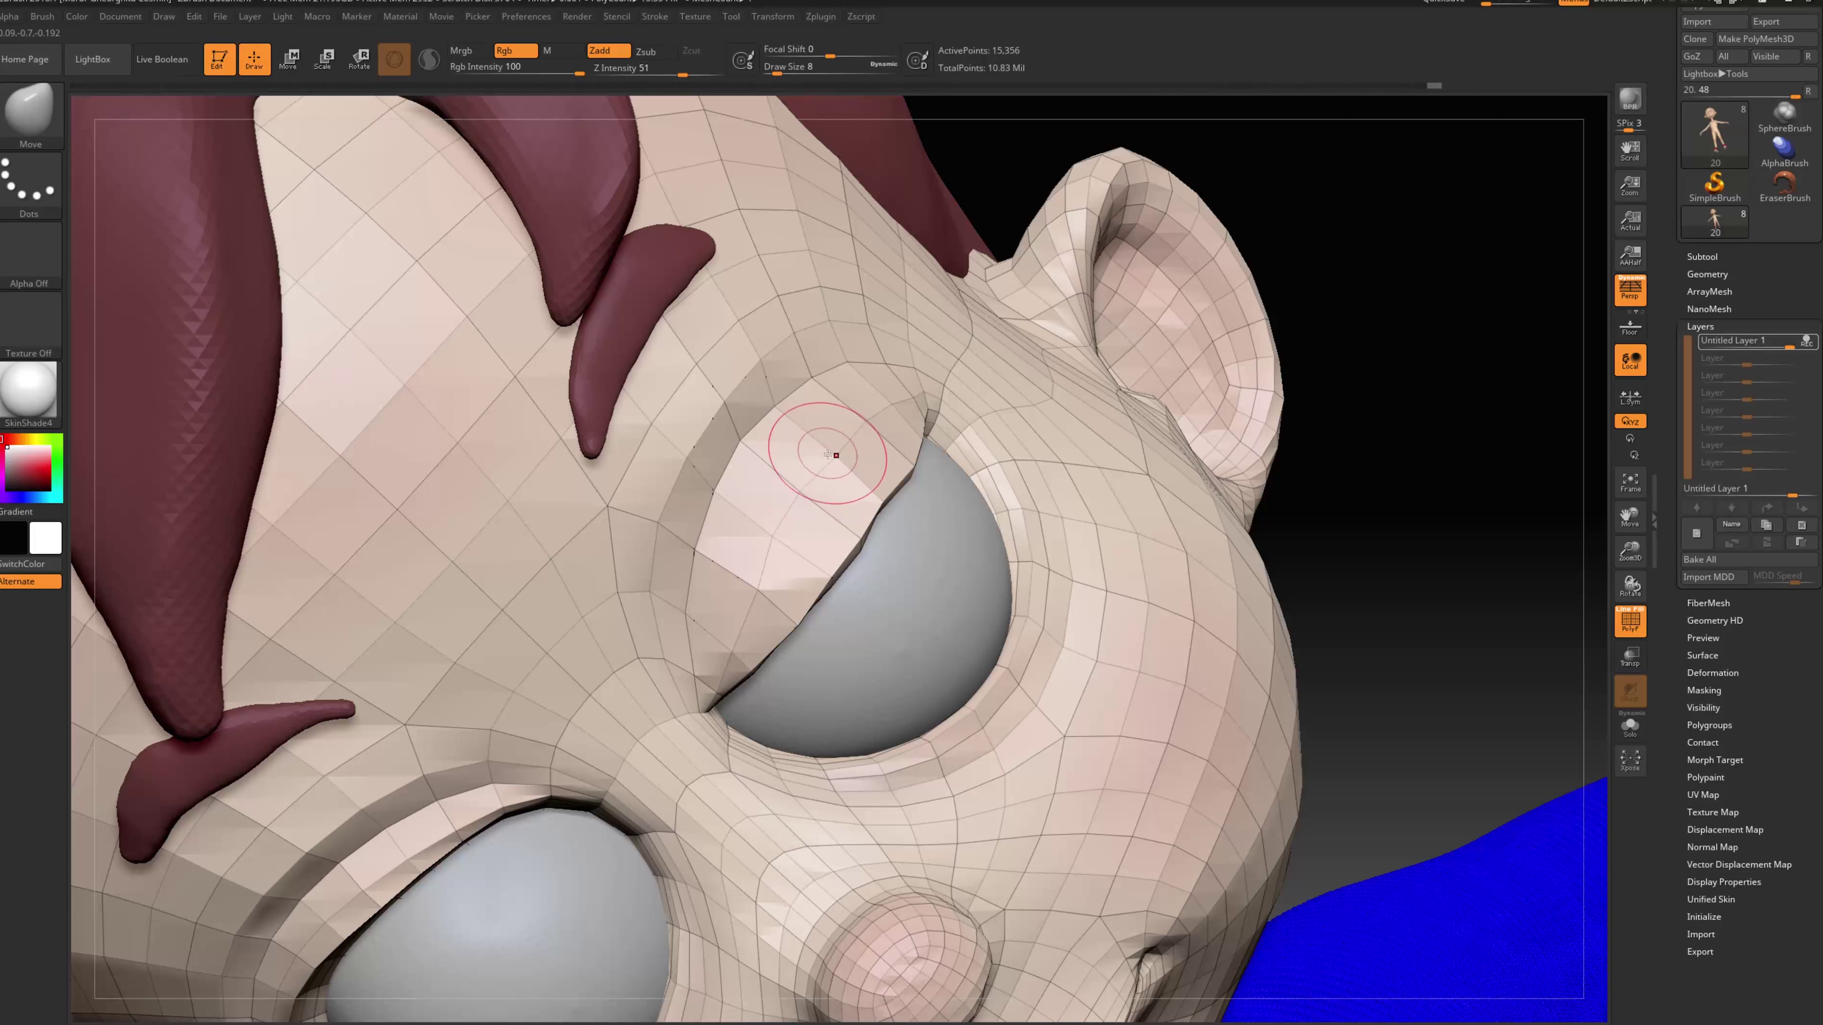
mouse_move(1395, 407)
left_mouse_down("alt")
mouse_move(1311, 439)
mouse_move(1393, 478)
mouse_move(922, 381)
left_mouse_up("alt")
Refine the outer part of the left upper eyelid's edge with the Move brush at draw size 7
key("s")
key("s")
left_click_drag(924, 448, 926, 460)
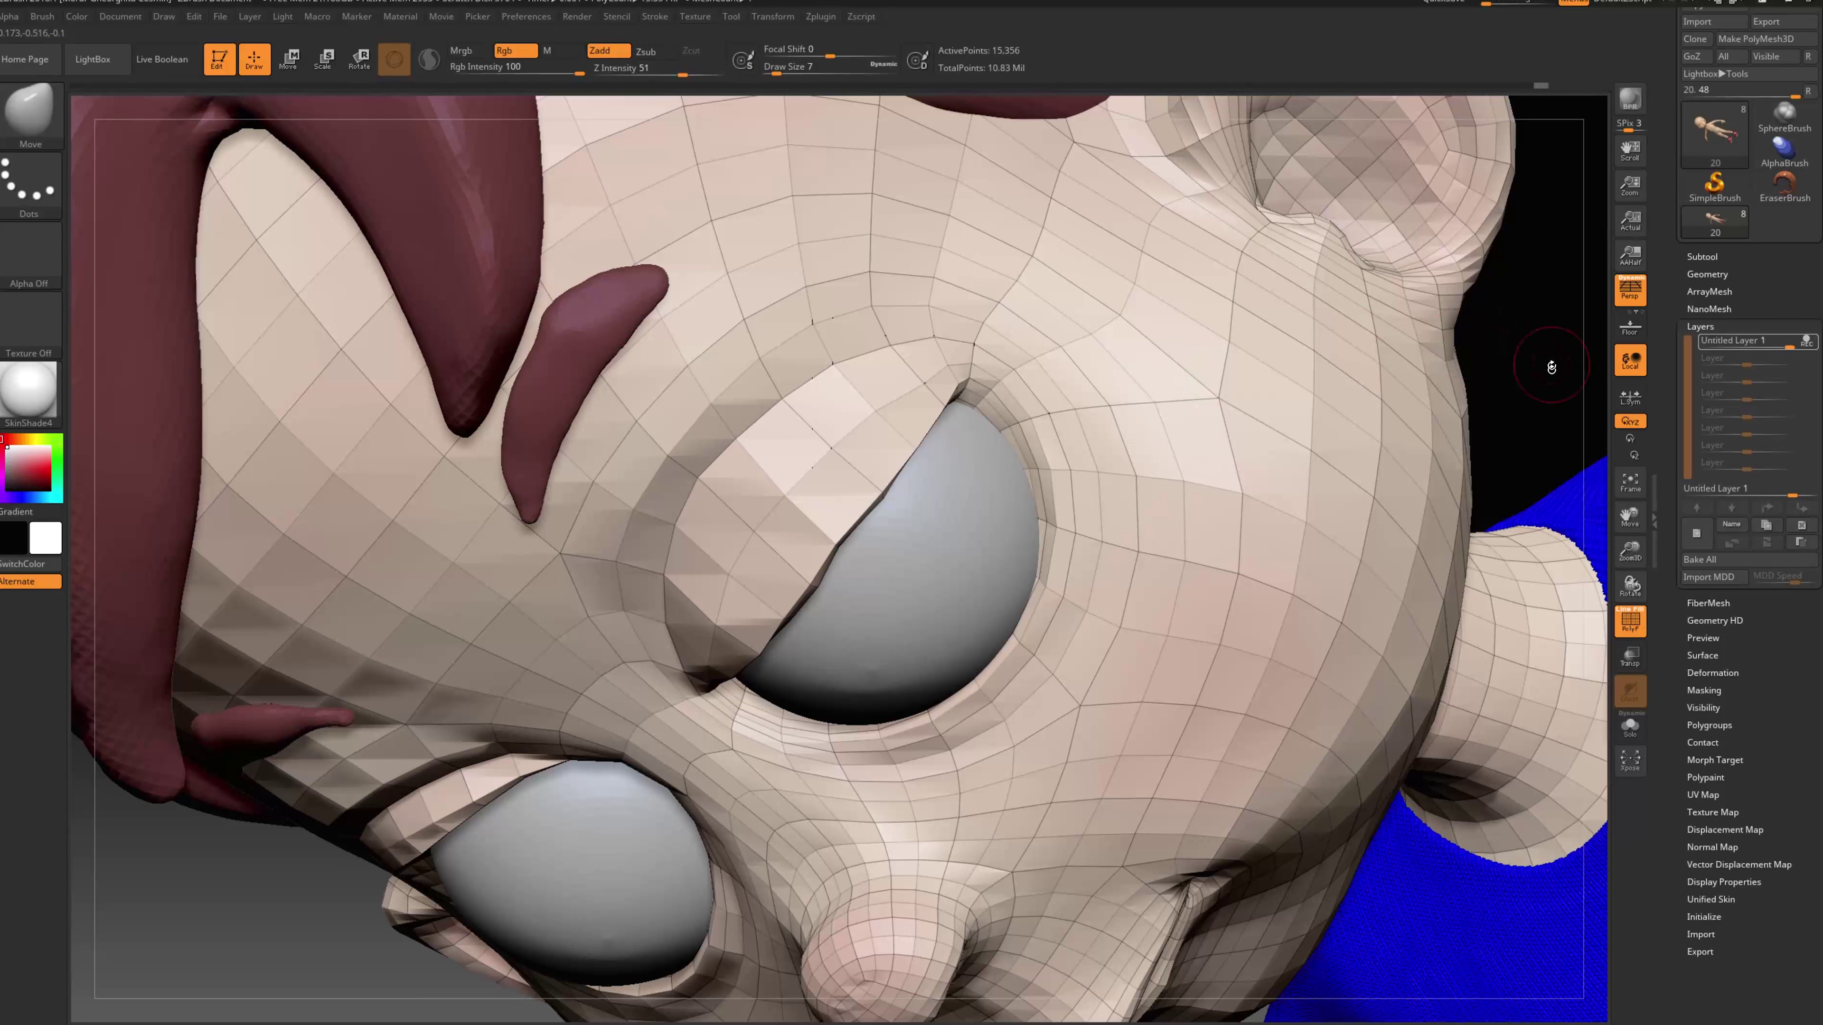
left_click_drag(1541, 323, 1507, 377)
left_click_drag(1385, 433, 796, 610)
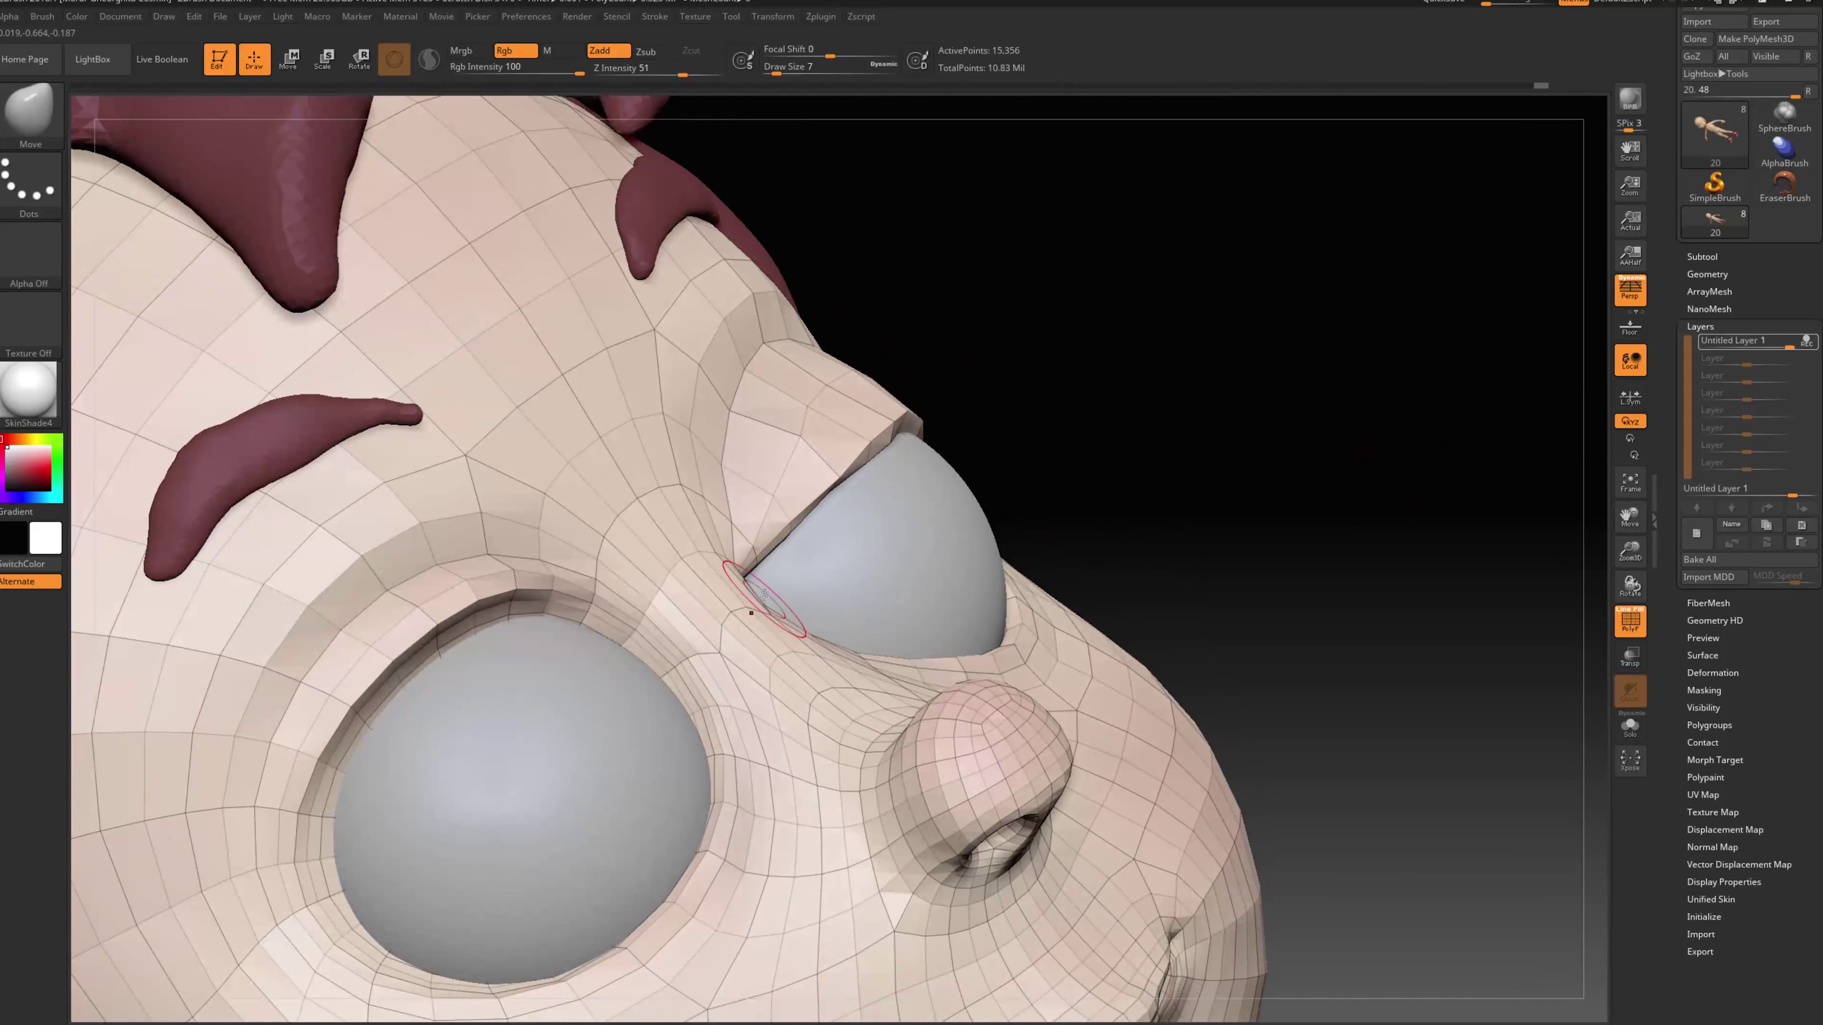
Tuck the inner corner of the left upper eyelid against the eyeball, starting at draw size 3
key("s")
left_click_drag(747, 548, 743, 549)
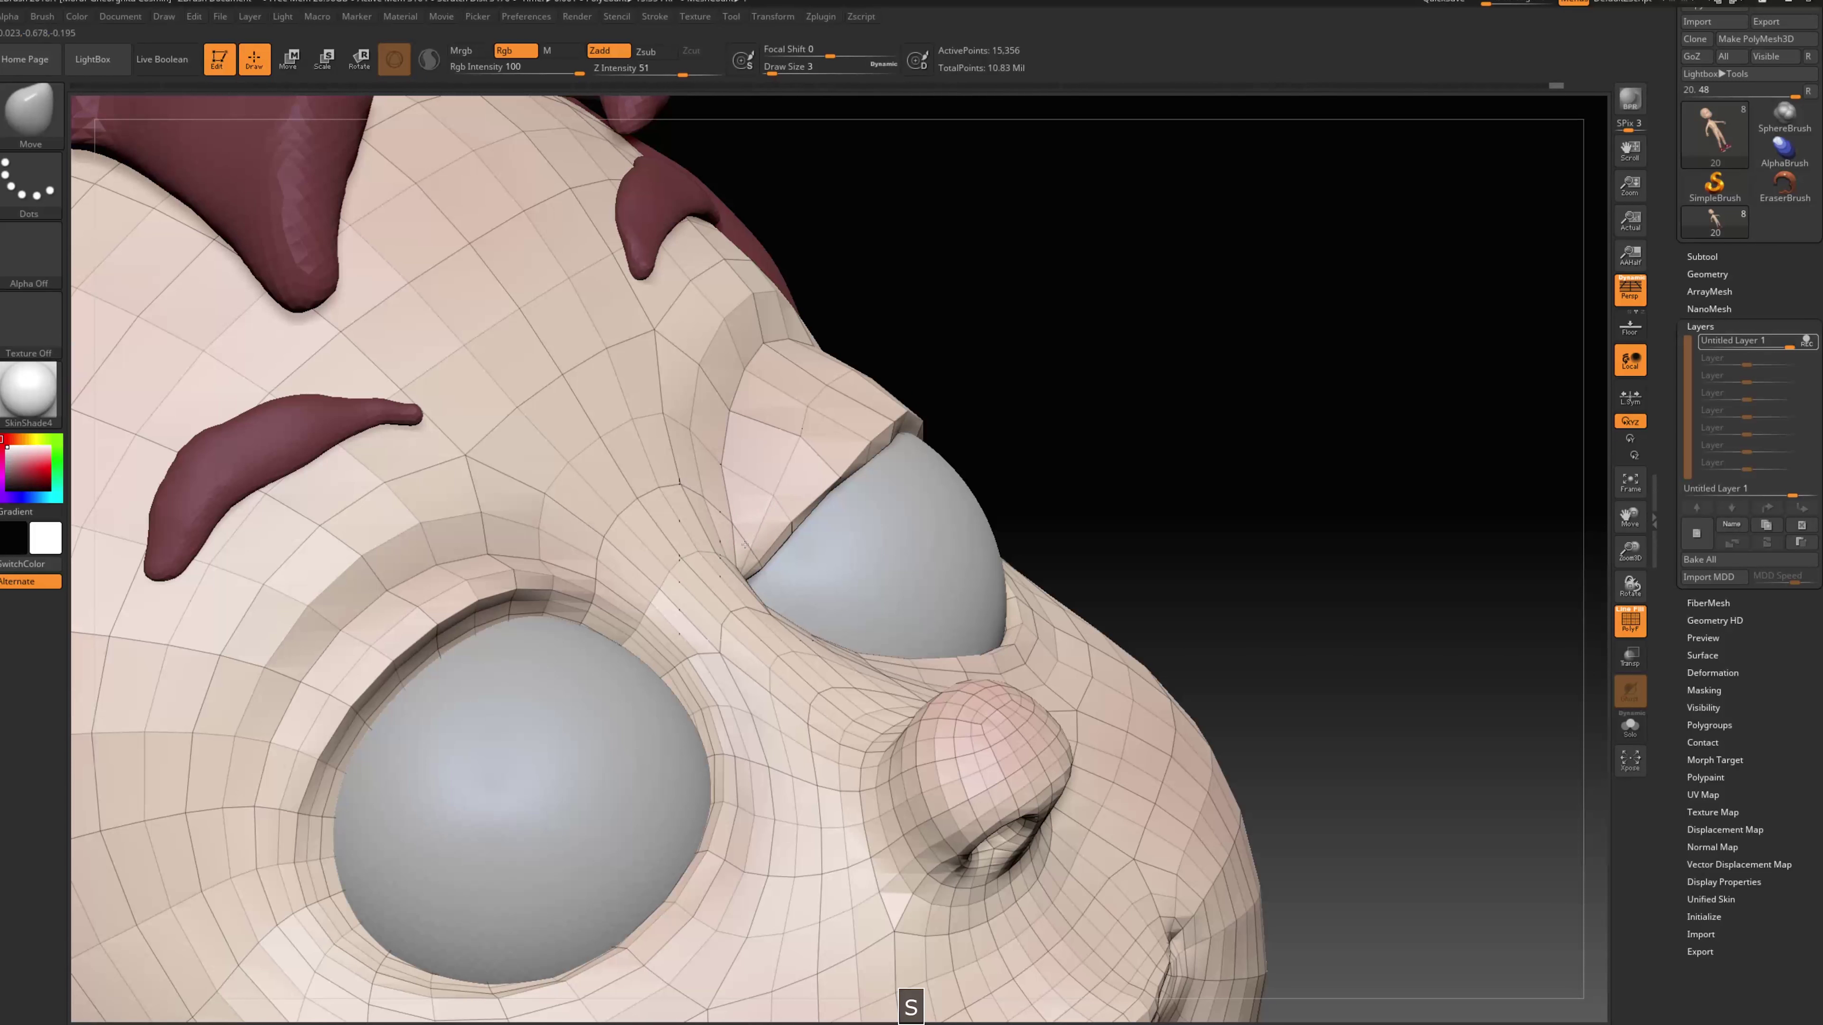
mouse_move(1317, 415)
left_mouse_down("alt")
mouse_move(1286, 330)
mouse_move(1315, 325)
mouse_move(1335, 424)
mouse_move(1360, 430)
mouse_move(1335, 316)
left_mouse_up("alt")
key("s")
left_click(784, 603)
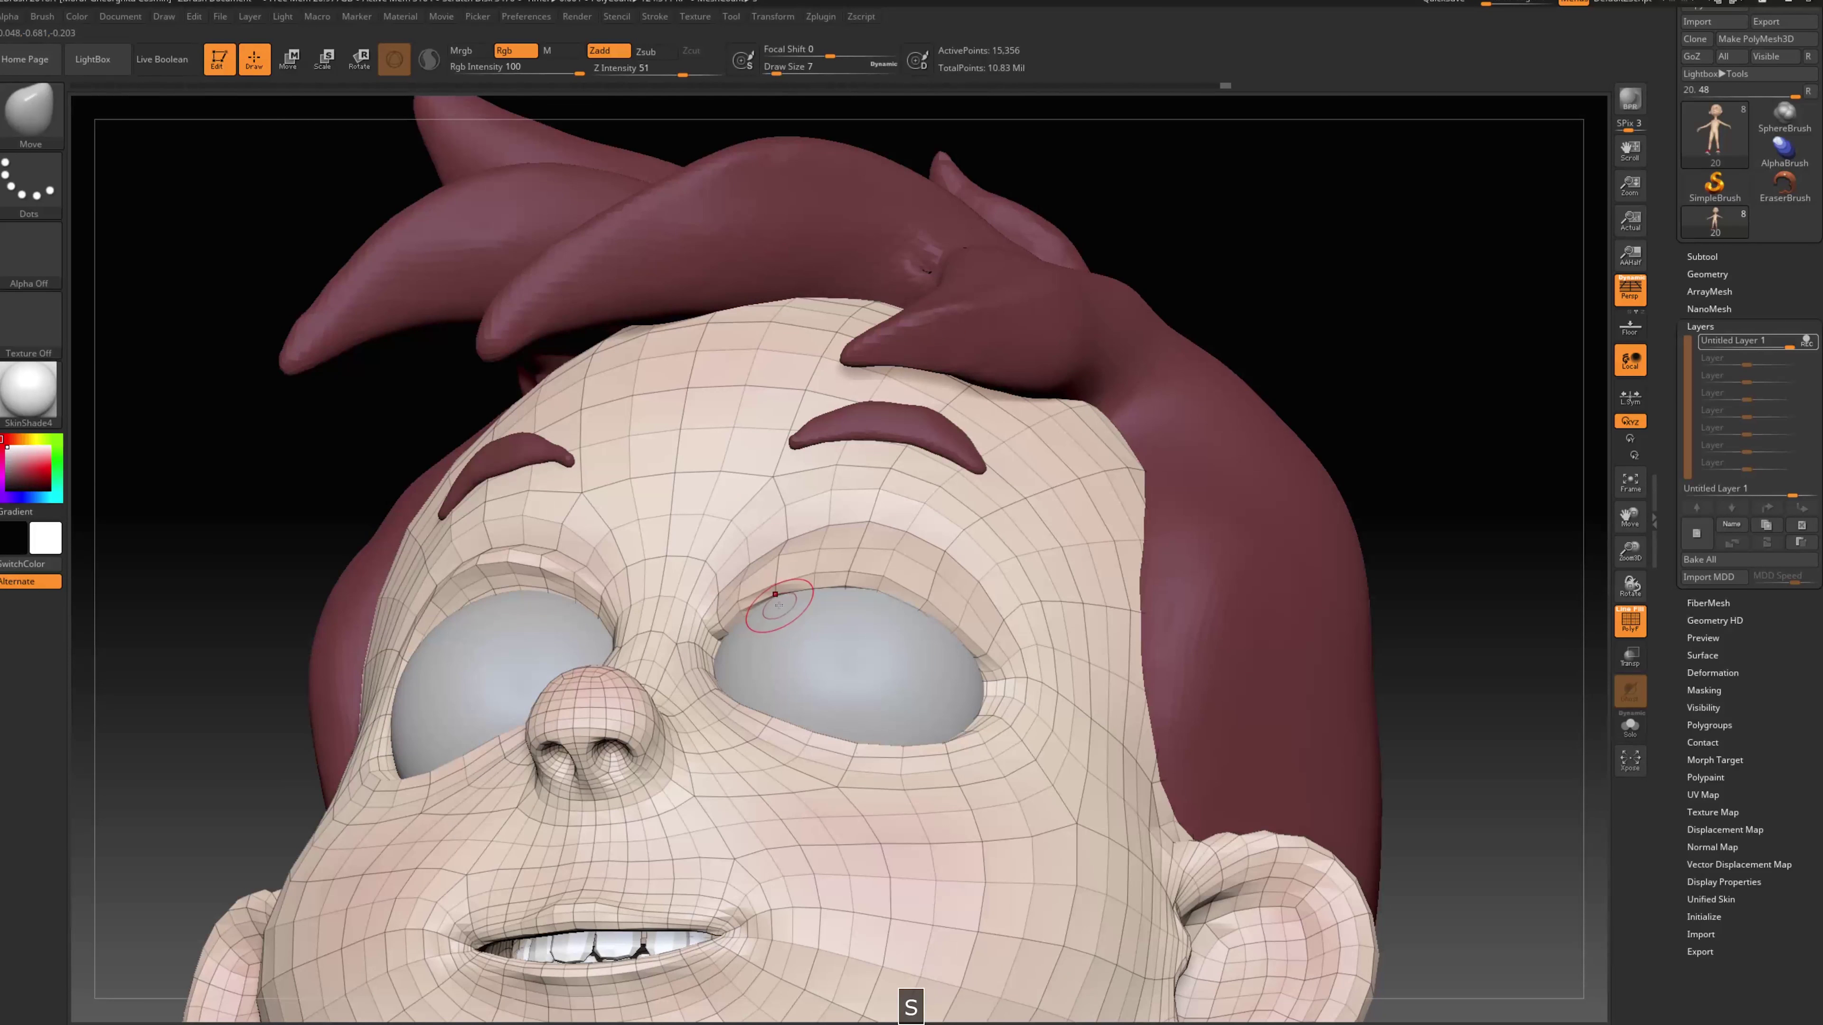
Reshape the middle and outer edge of the left upper eyelid with the Move brush at draw sizes 14 and 12
left_click_drag(1405, 382, 1321, 424)
key("s")
left_click_drag(906, 576, 911, 576)
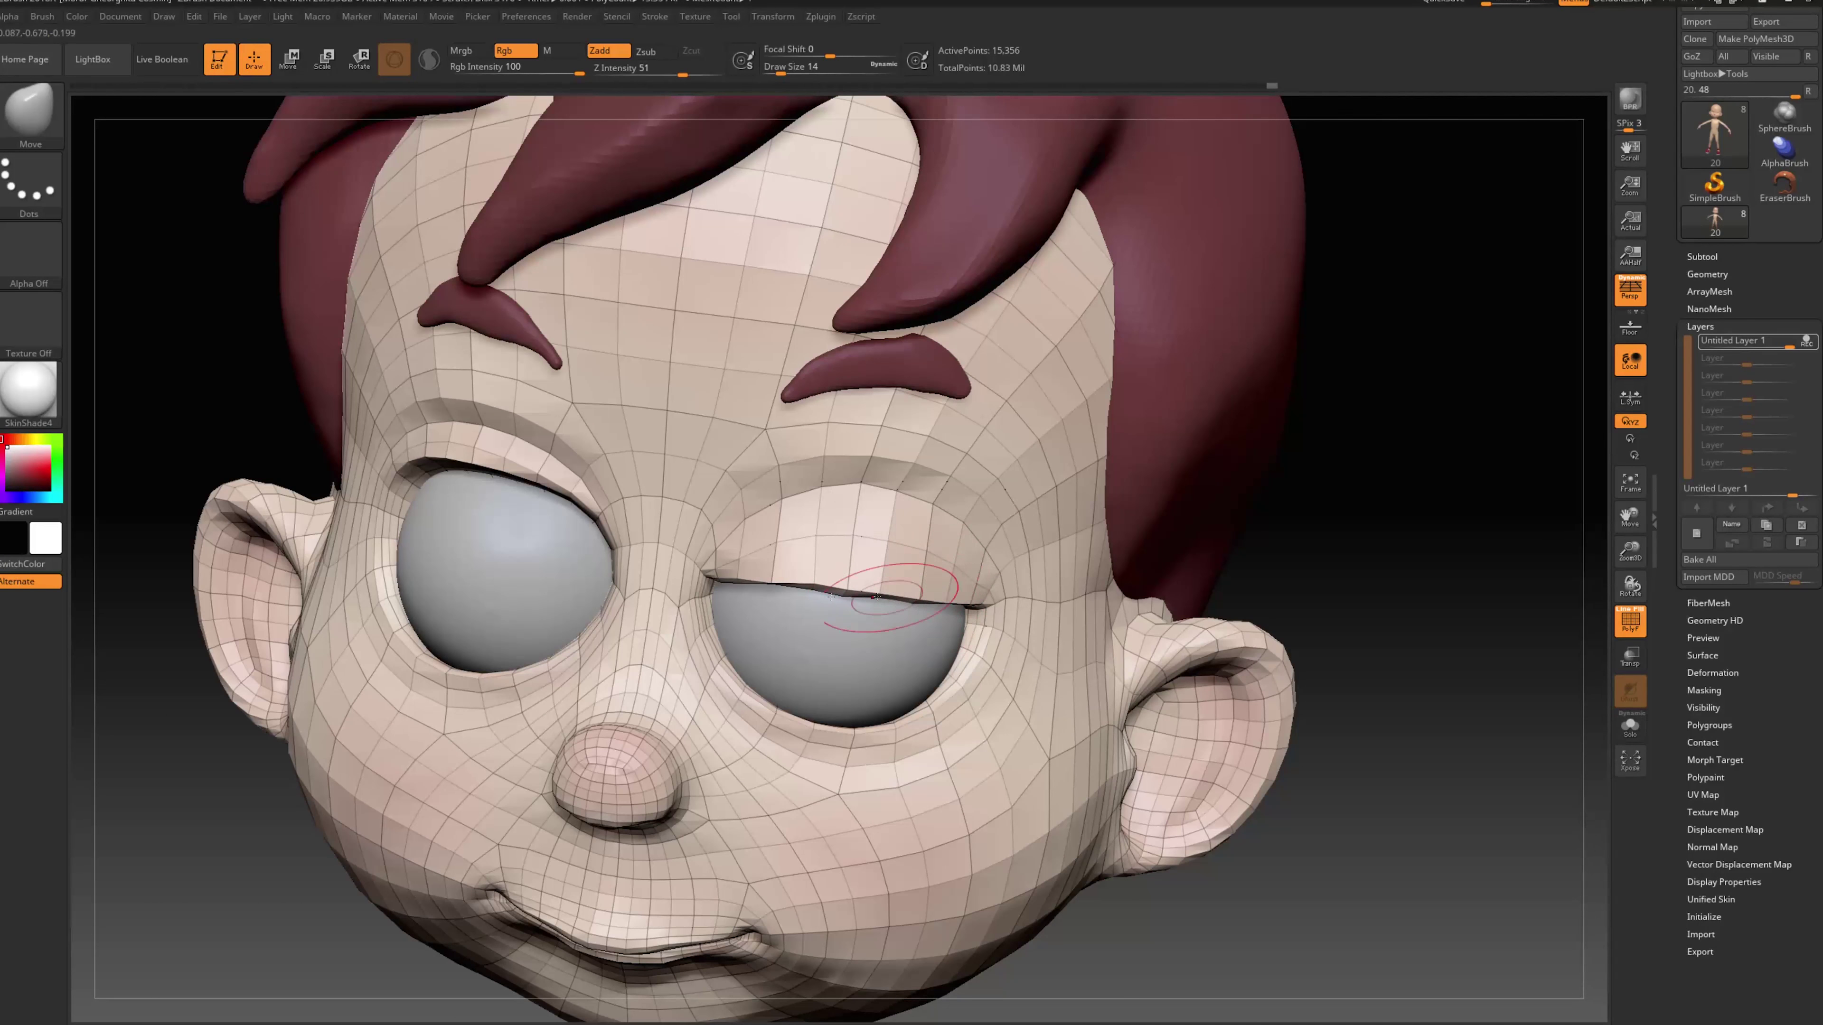
key("s")
left_click_drag(847, 593, 841, 593)
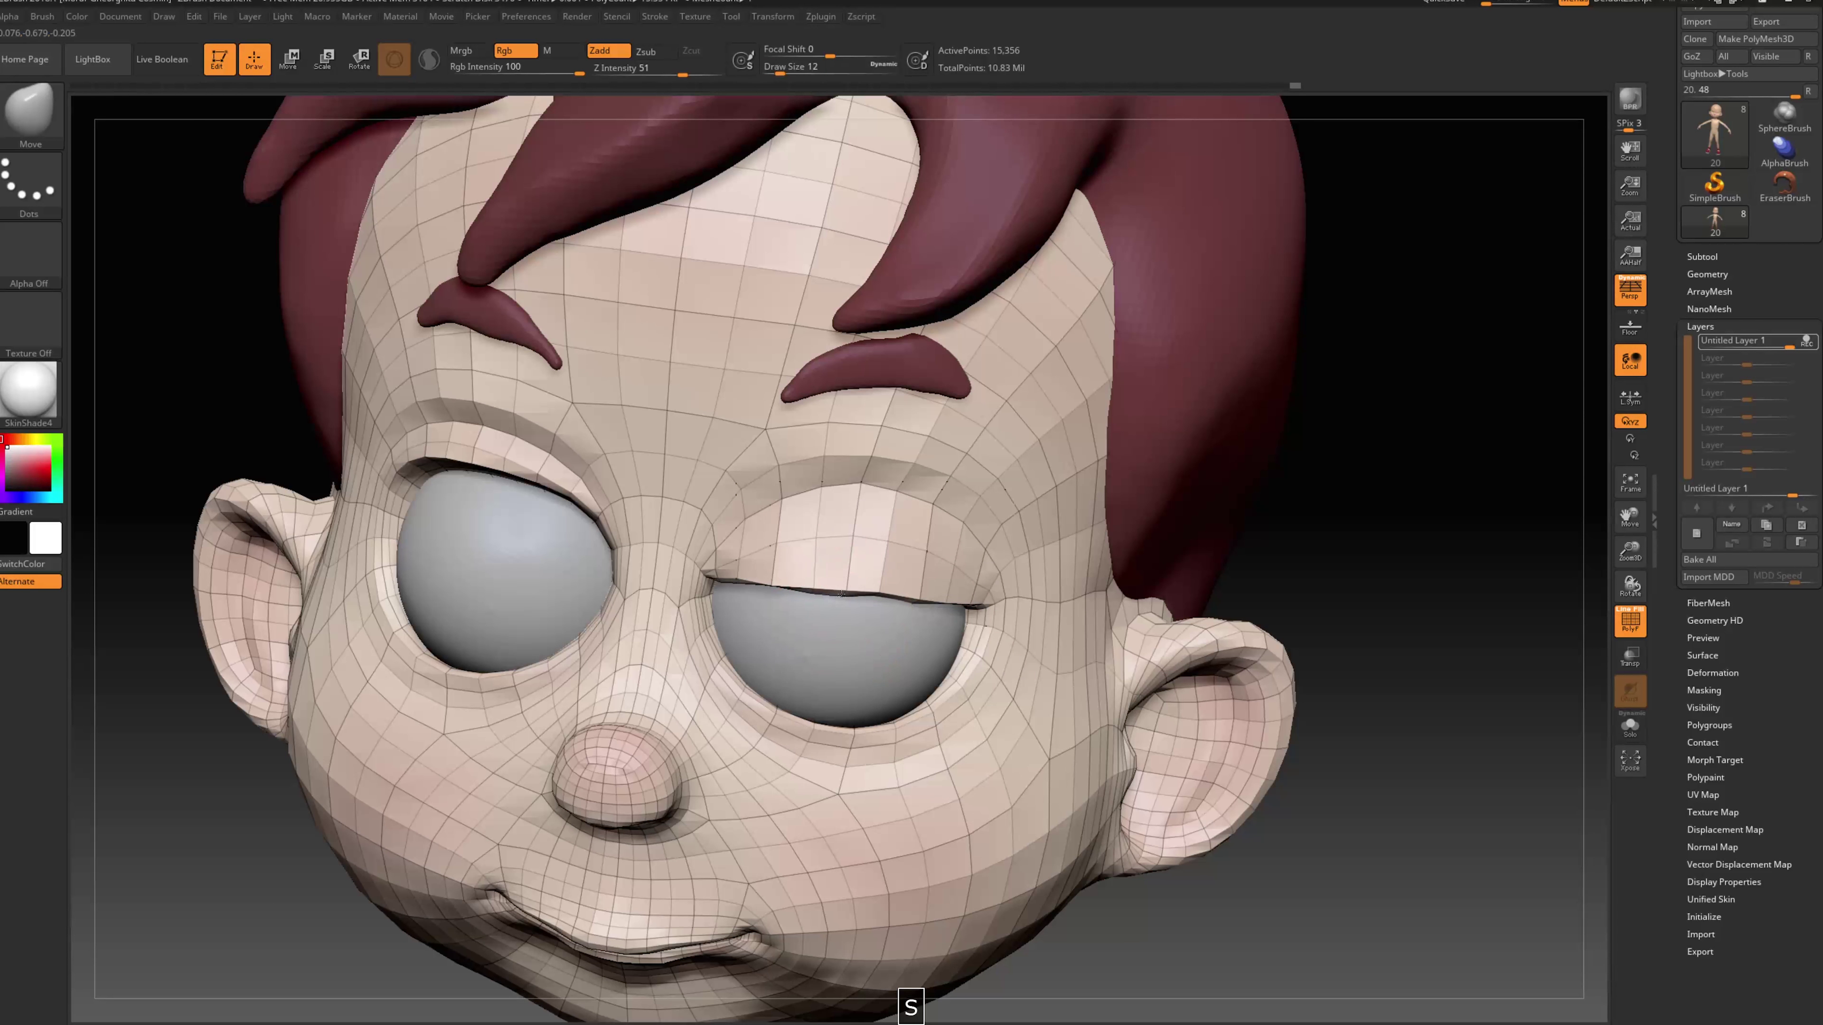
Pull the middle of the left lower eyelid up over the eyeball with the Move brush at draw size 12
left_click_drag(1413, 561, 1134, 478, "alt")
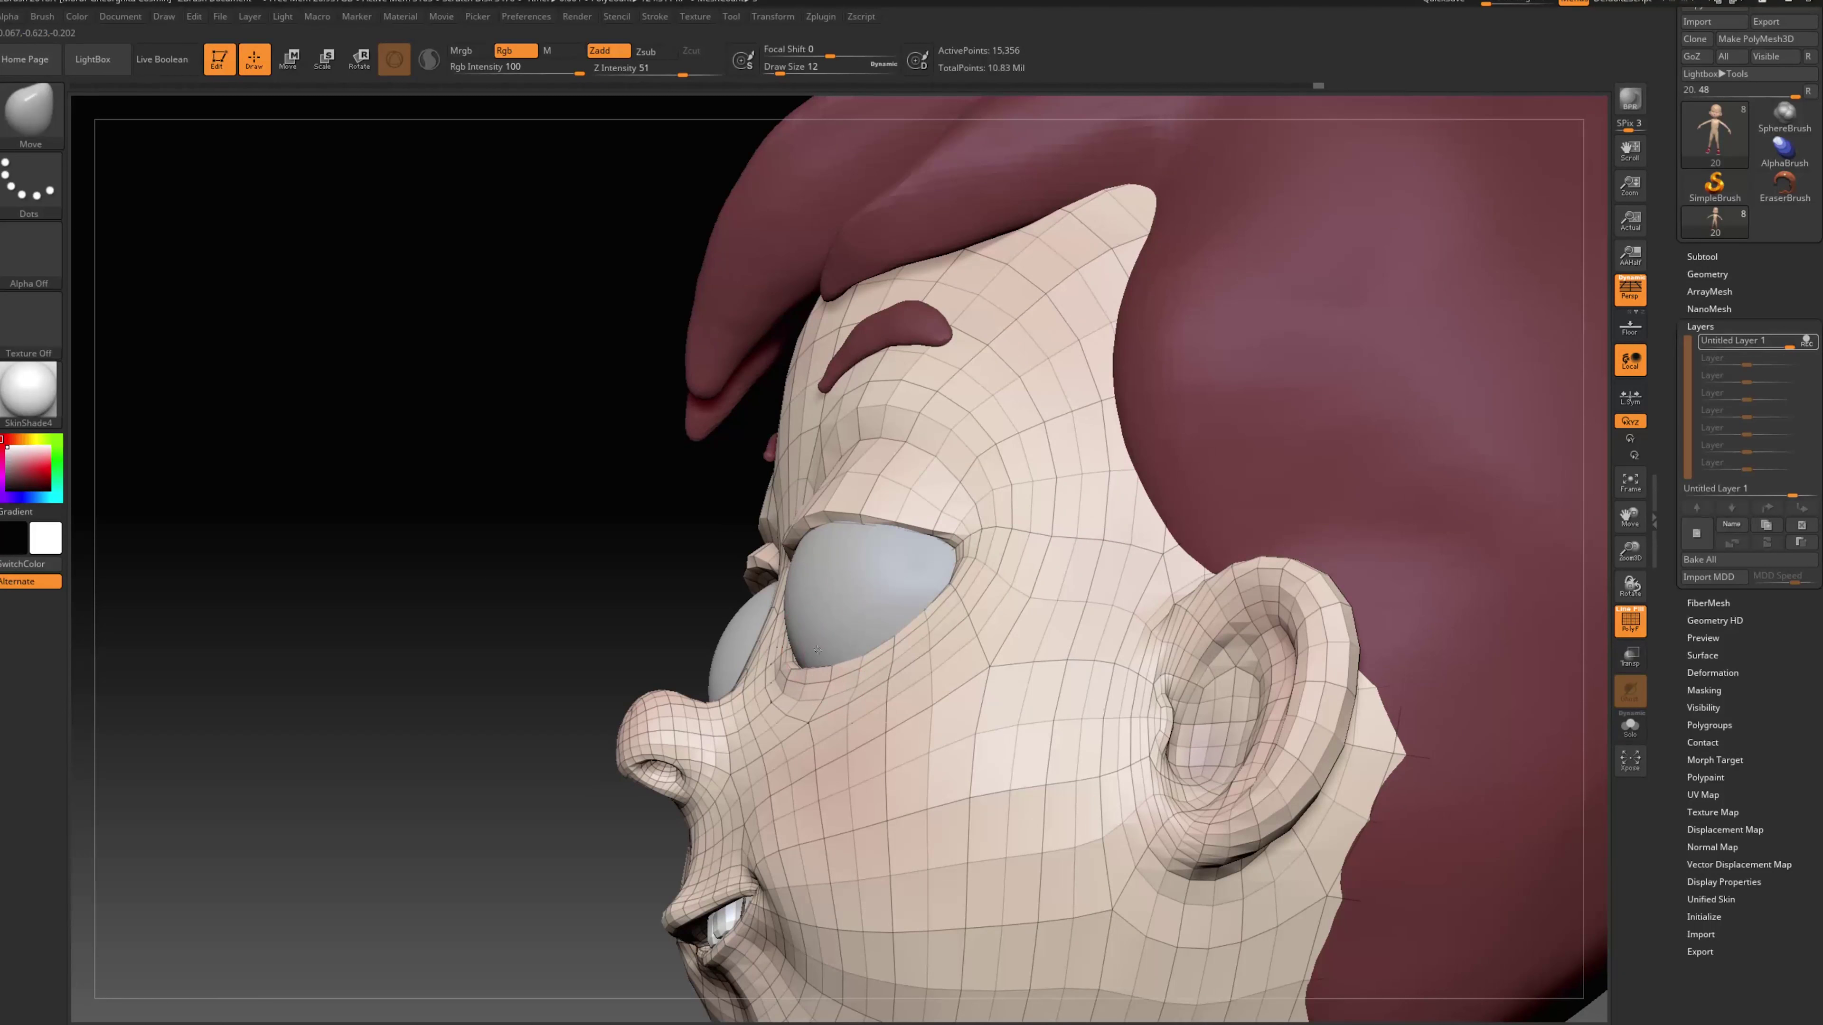
left_click_drag(545, 574, 810, 588)
left_click_drag(1151, 472, 857, 637)
left_click_drag(549, 583, 811, 621)
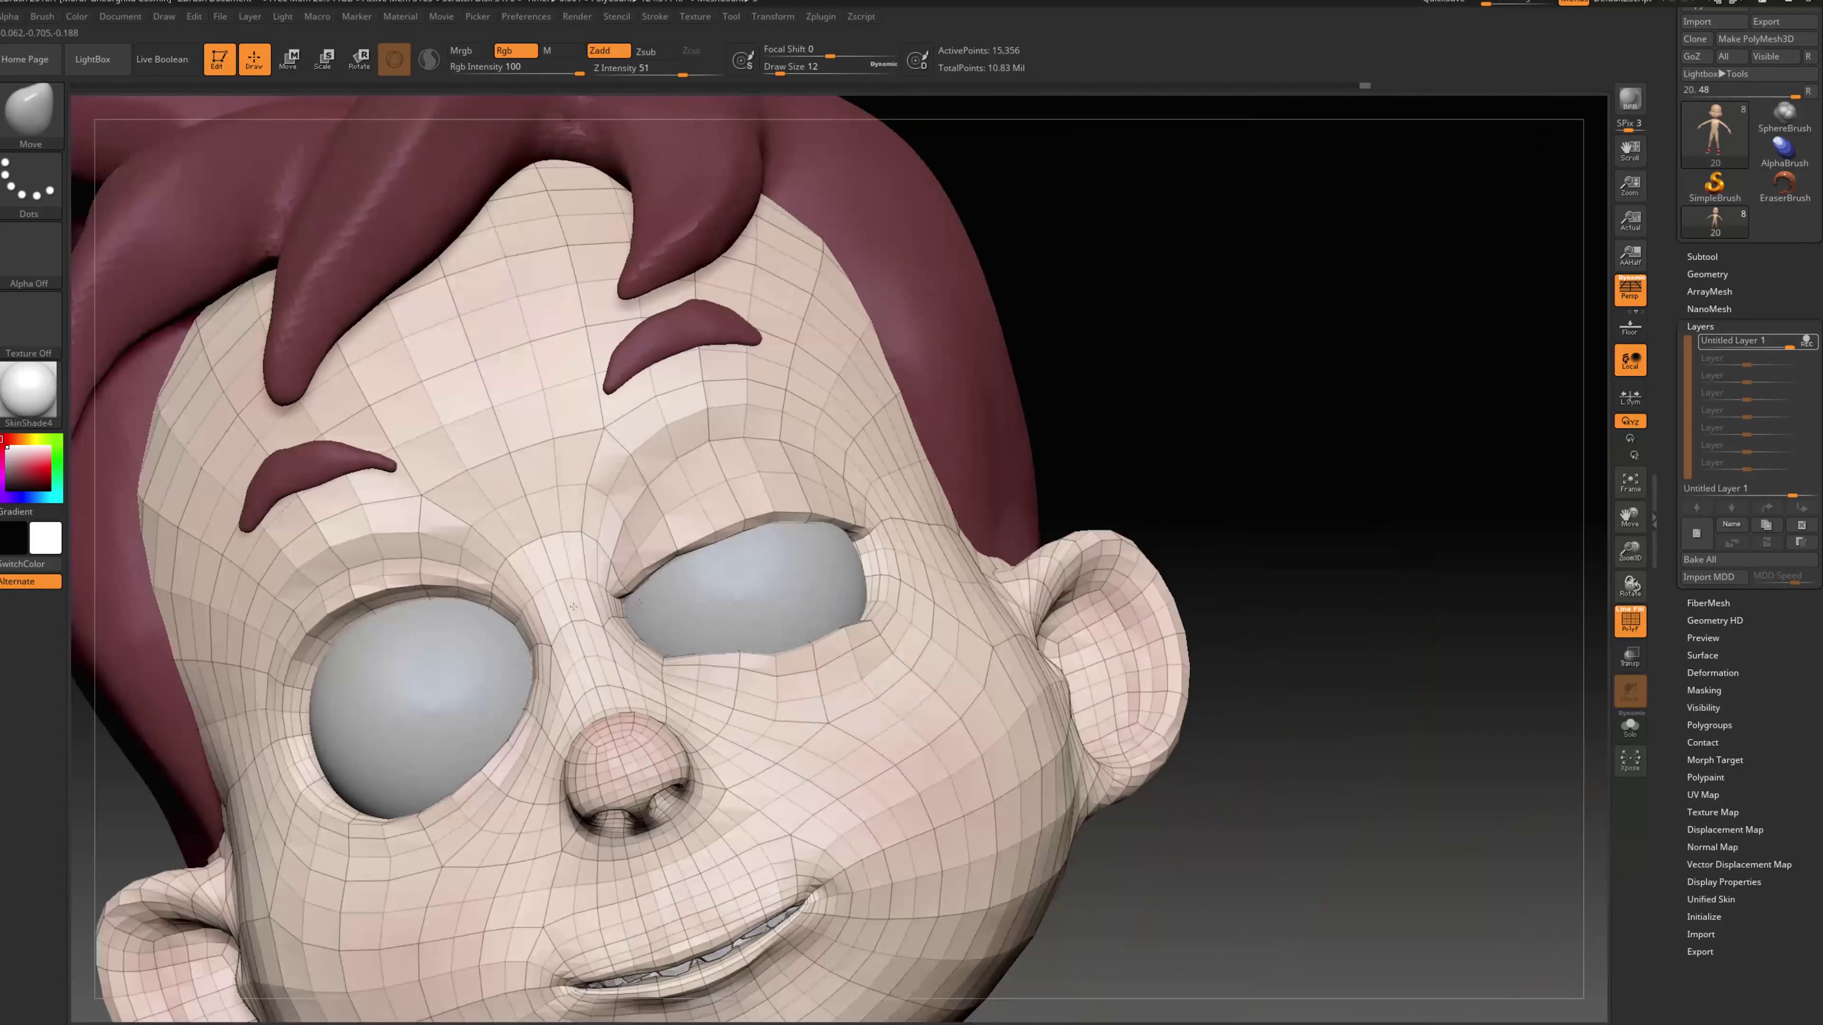
left_click_drag(1097, 428, 766, 658)
left_click_drag(997, 526, 1127, 502)
Raise the inner part of the left lower eyelid over the eyeball at draw size 11
key("s")
left_click_drag(764, 633, 768, 634)
mouse_move(1002, 546)
left_mouse_down()
mouse_move(667, 585)
mouse_move(701, 632)
left_mouse_up()
Pull the outer part of the left lower eyelid up over the eyeball, using draw sizes 17 and 14
key("s")
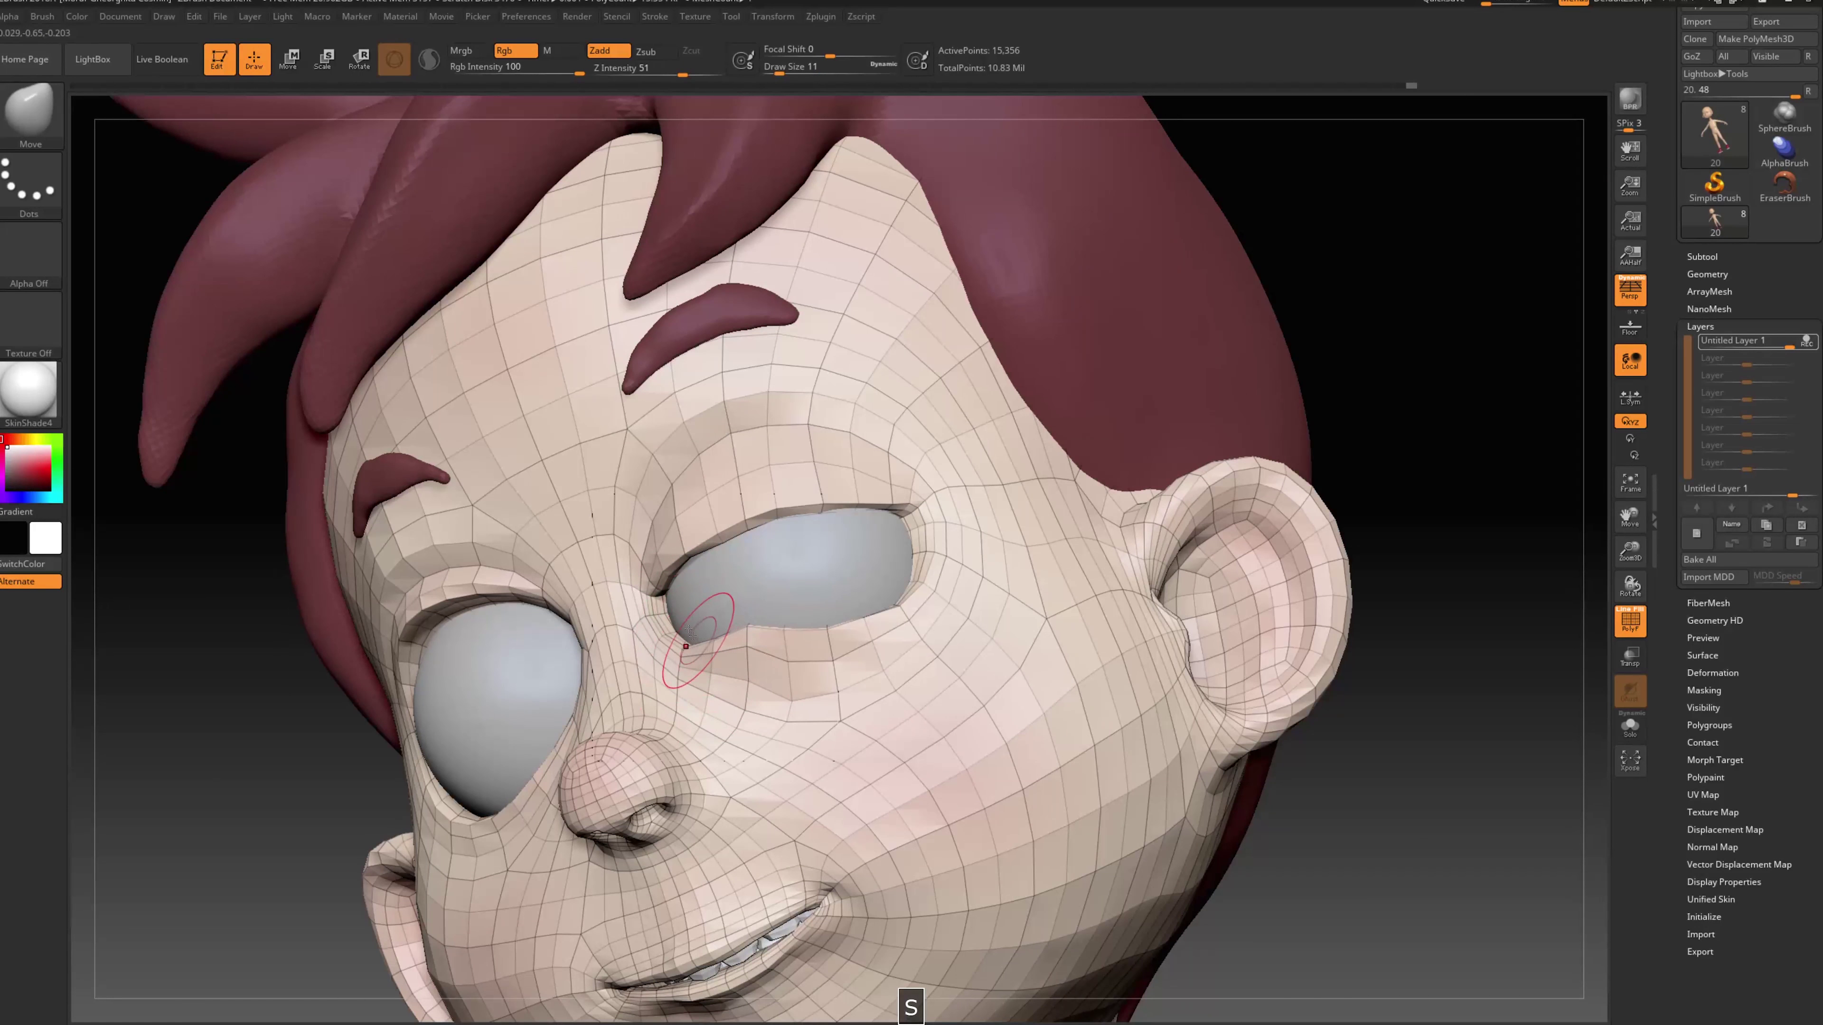
left_click_drag(1362, 623, 886, 619)
key("s")
left_click_drag(1341, 373, 1005, 542)
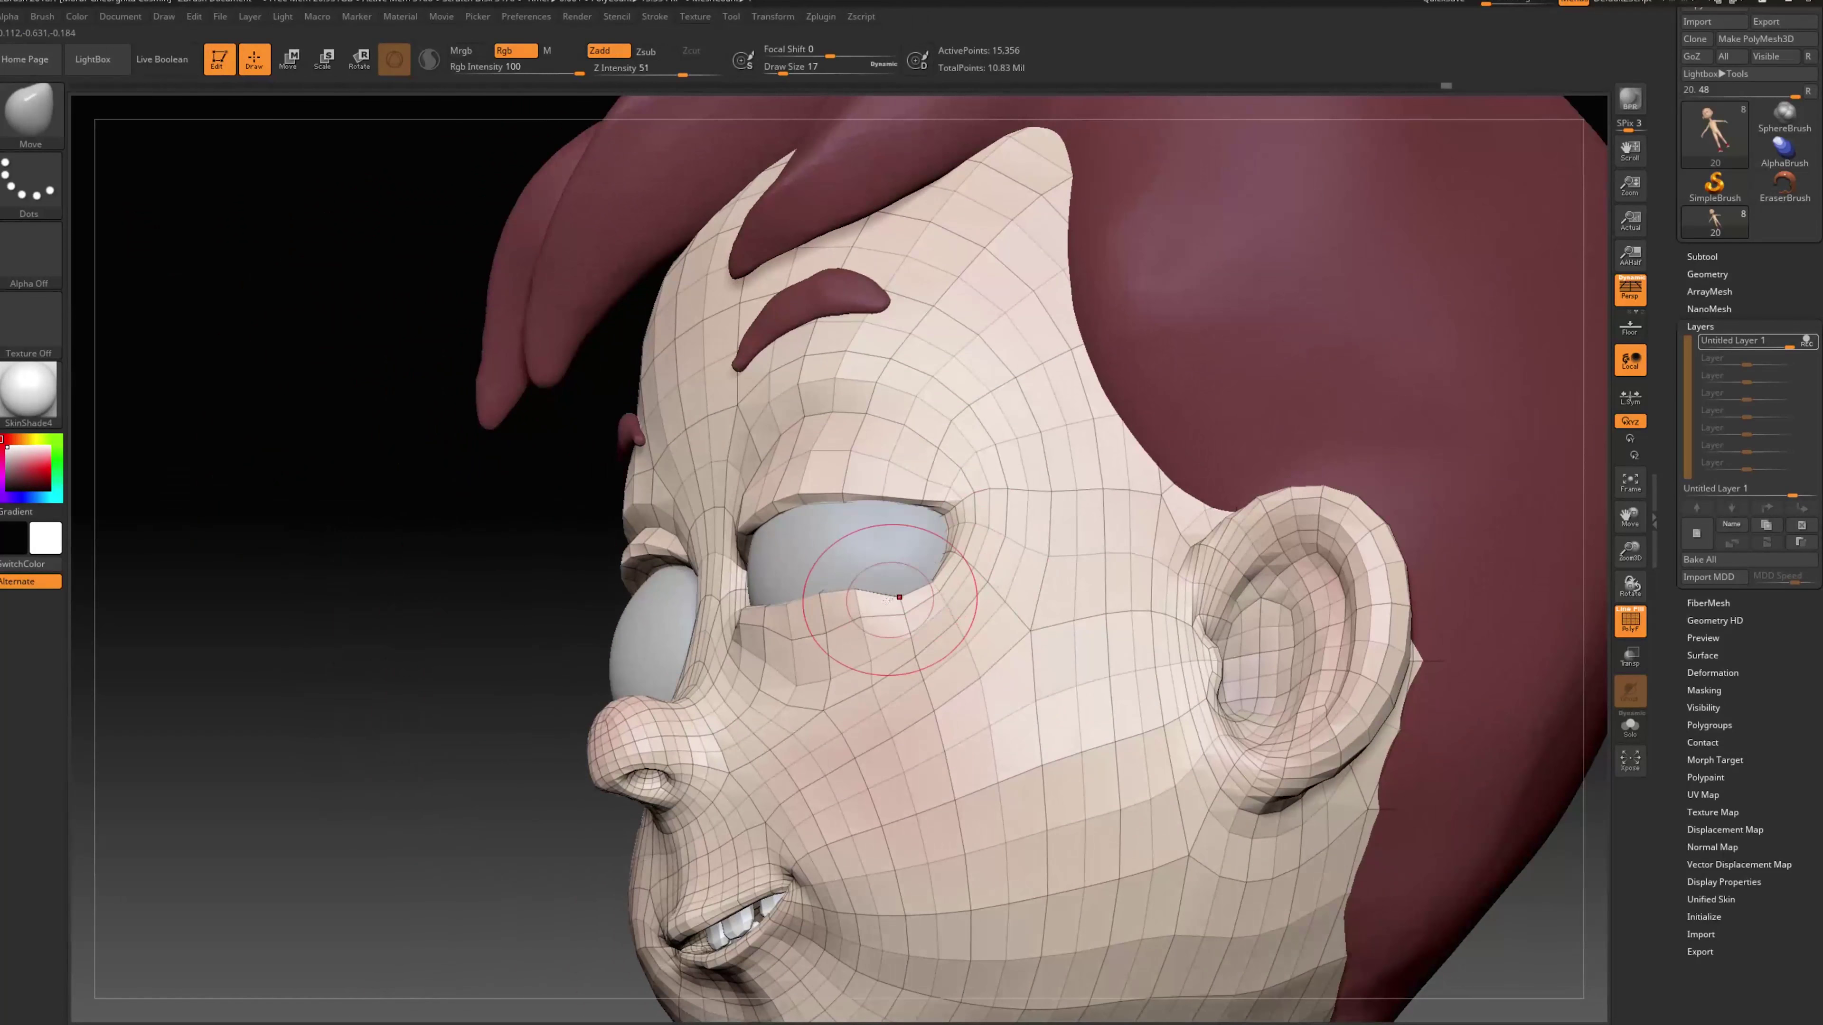
key("s")
left_click_drag(902, 575, 897, 564)
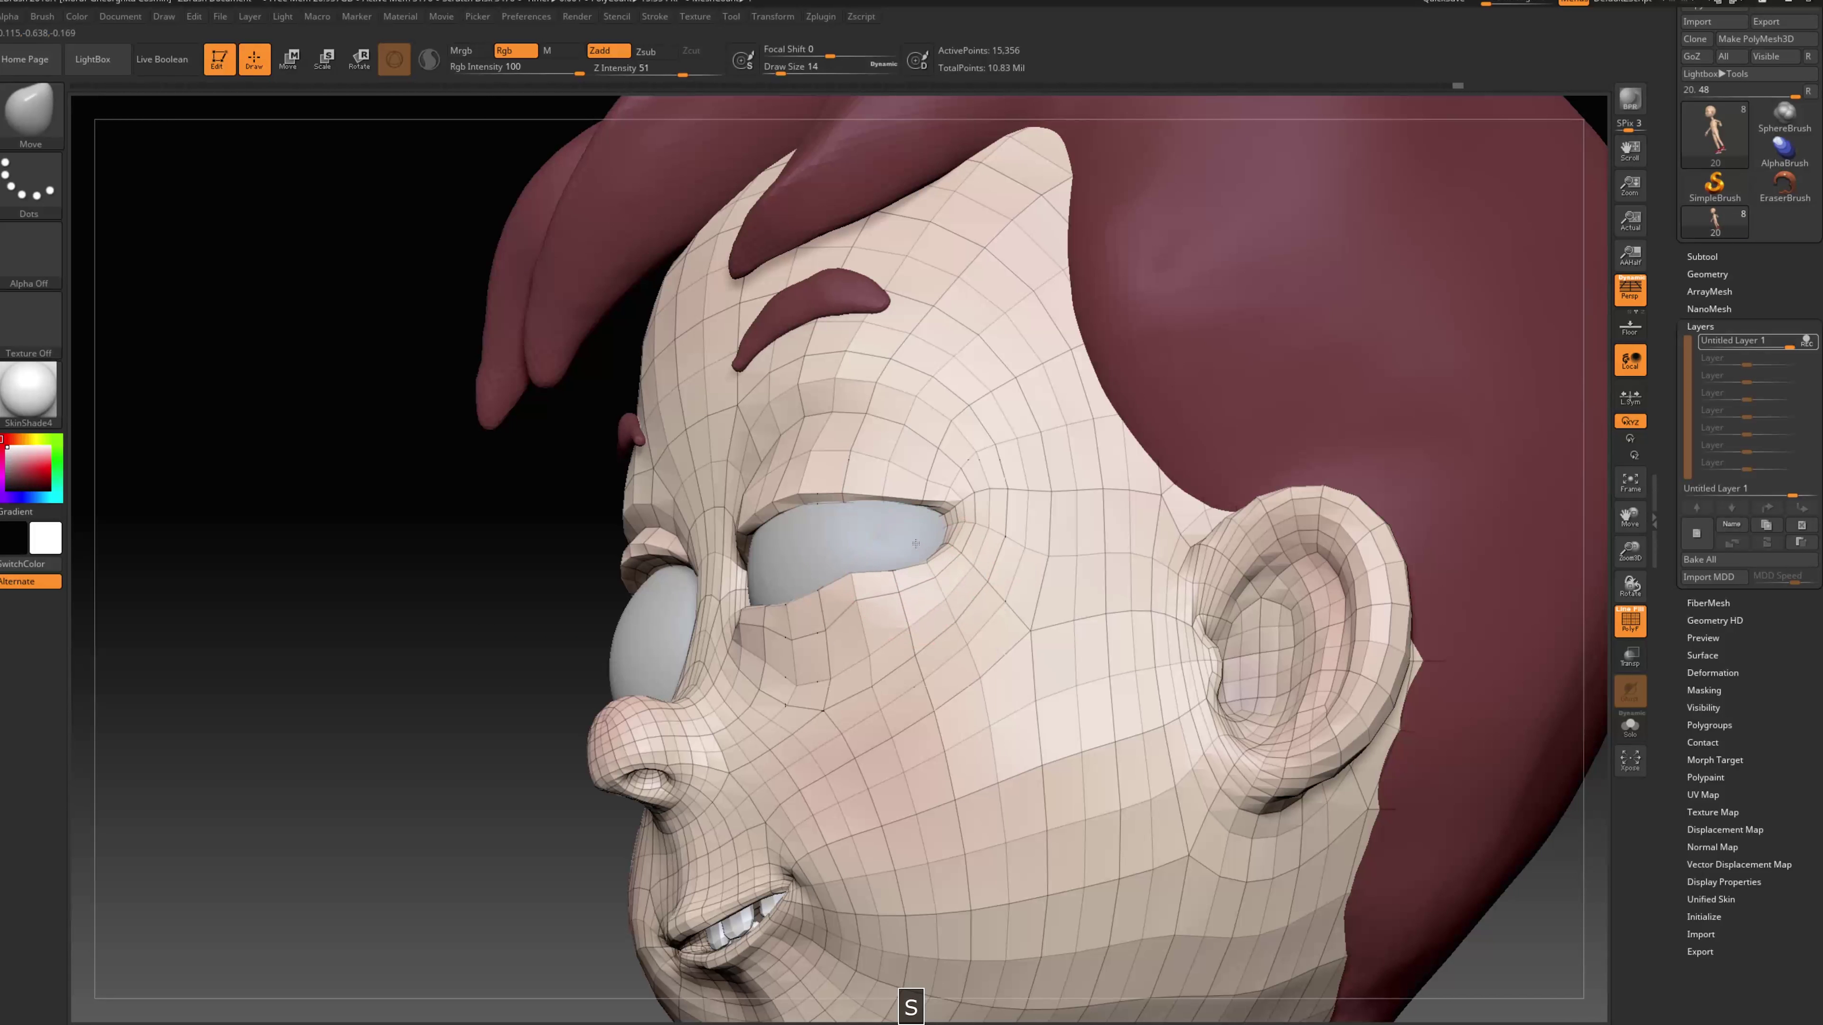
Mask the left upper eyelid together with the brow and forehead area above it
left_click_drag(450, 664, 1221, 460)
left_click_drag(1202, 380, 790, 687, "ctrl")
mouse_move(1261, 570)
left_mouse_down("alt")
mouse_move(1474, 588)
mouse_move(775, 751)
left_mouse_up("alt")
Raise the left lower eyelid toward the masked upper lid with the Move brush, using draw size 25
mouse_move(770, 824)
left_mouse_down()
mouse_move(751, 798)
mouse_move(844, 792)
mouse_move(803, 778)
mouse_move(818, 751)
mouse_move(768, 710)
left_mouse_up()
key("s")
key("s")
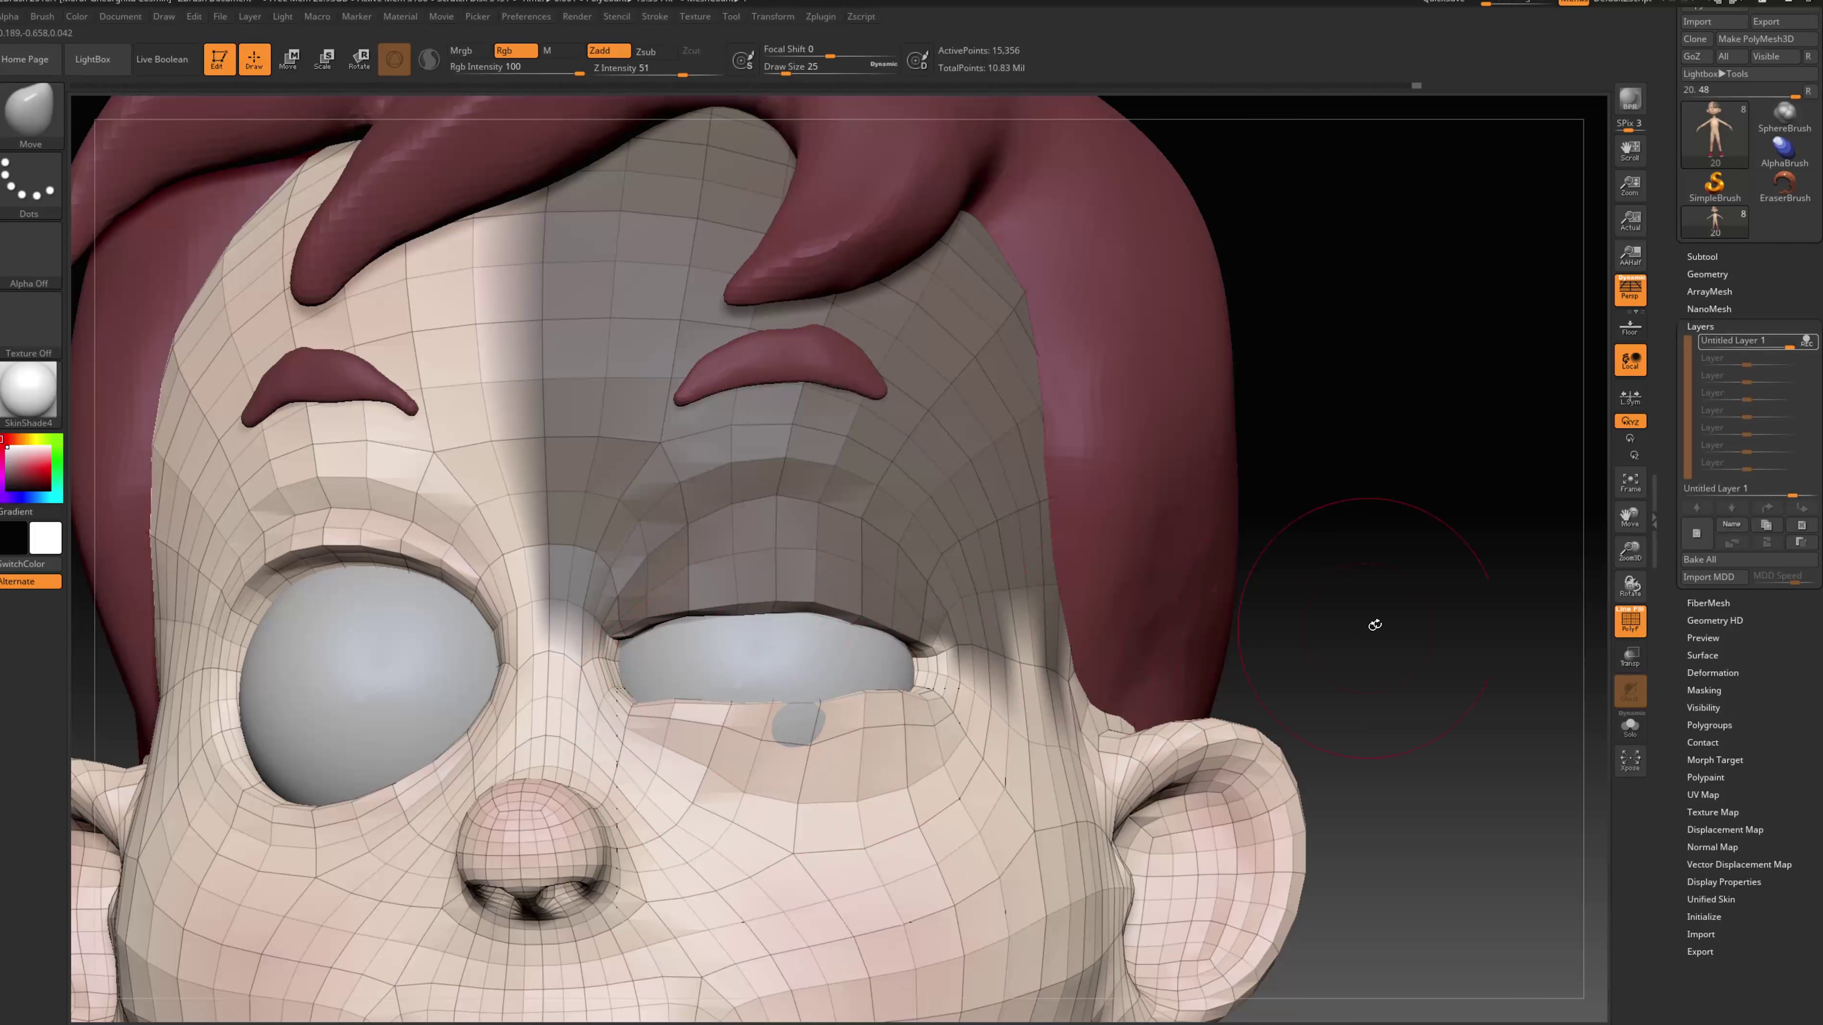
left_click_drag(1375, 623, 1019, 610)
mouse_move(801, 729)
left_mouse_down()
mouse_move(779, 726)
mouse_move(867, 705)
left_mouse_up()
Shape the outer part of the left lower eyelid around the eyeball, starting at draw size 7
key("s")
left_click_drag(897, 697, 899, 699)
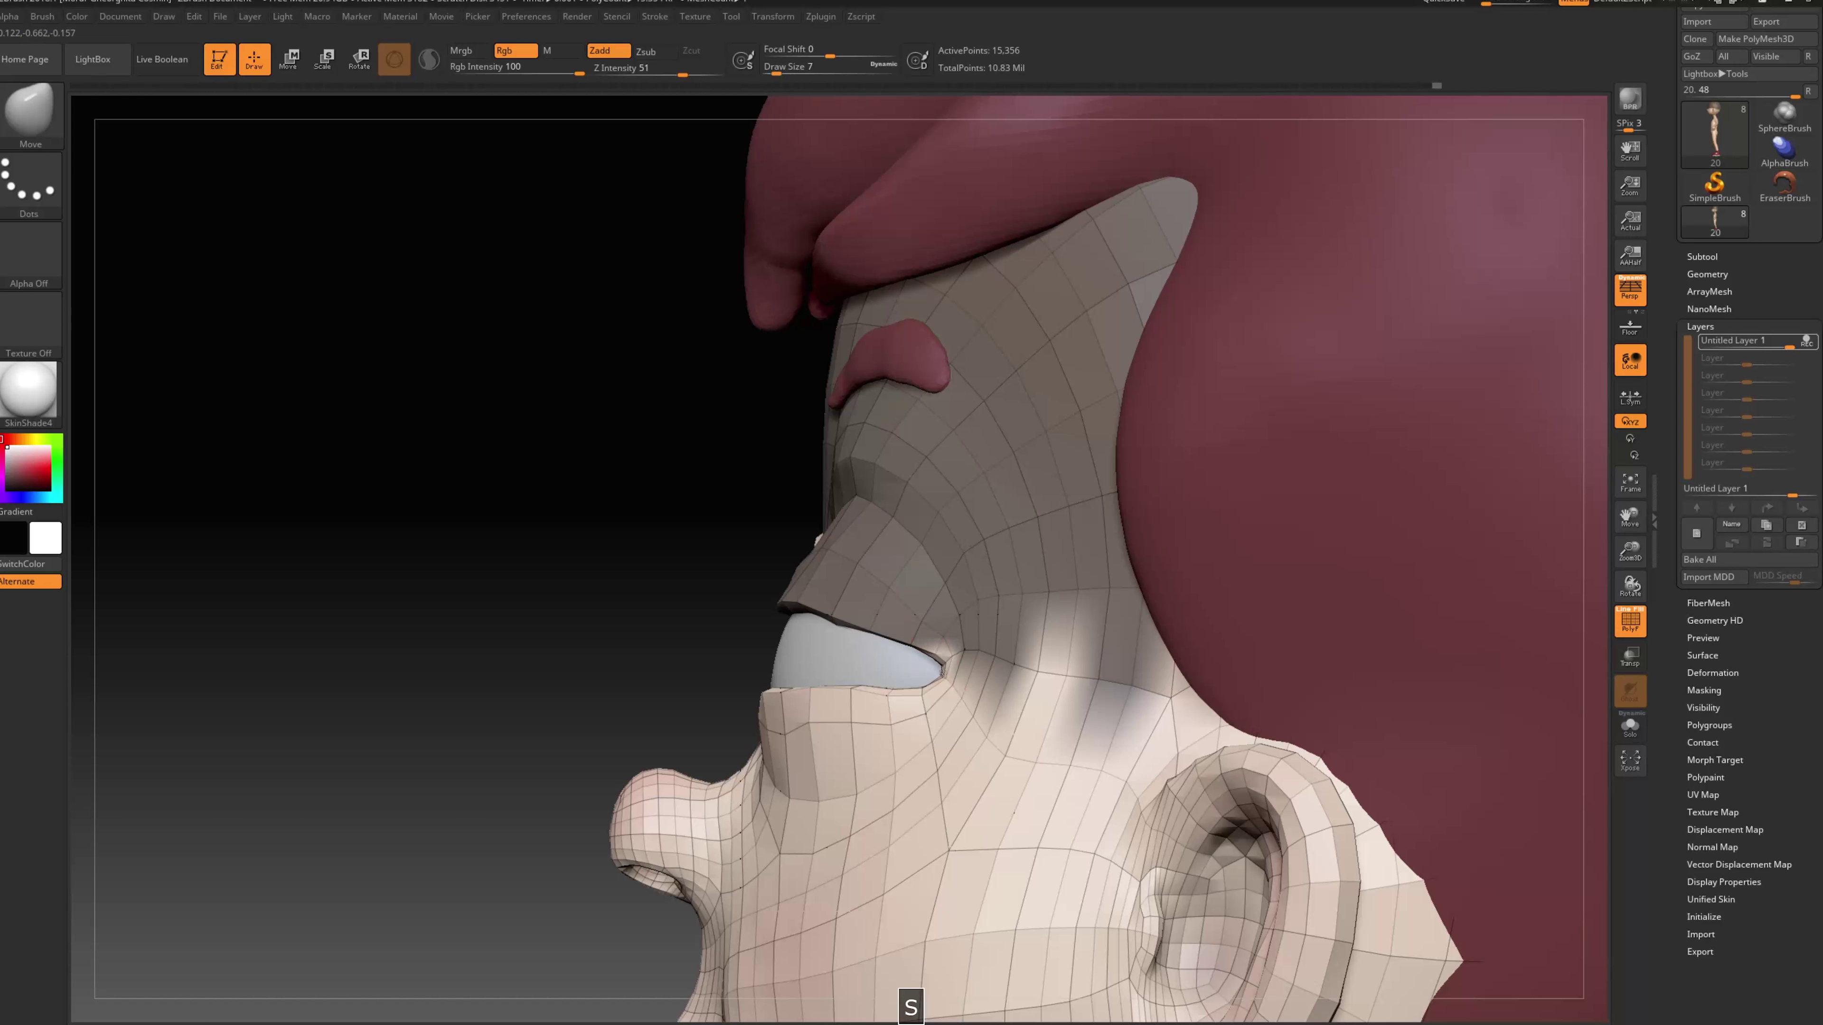
left_click_drag(881, 693, 884, 693)
left_click_drag(567, 704, 712, 701)
mouse_move(897, 646)
left_mouse_down()
mouse_move(1101, 623)
mouse_move(875, 694)
left_mouse_up()
Lift the middle of the left lower eyelid's edge closer to the upper lid at draw size 14
key("shift")
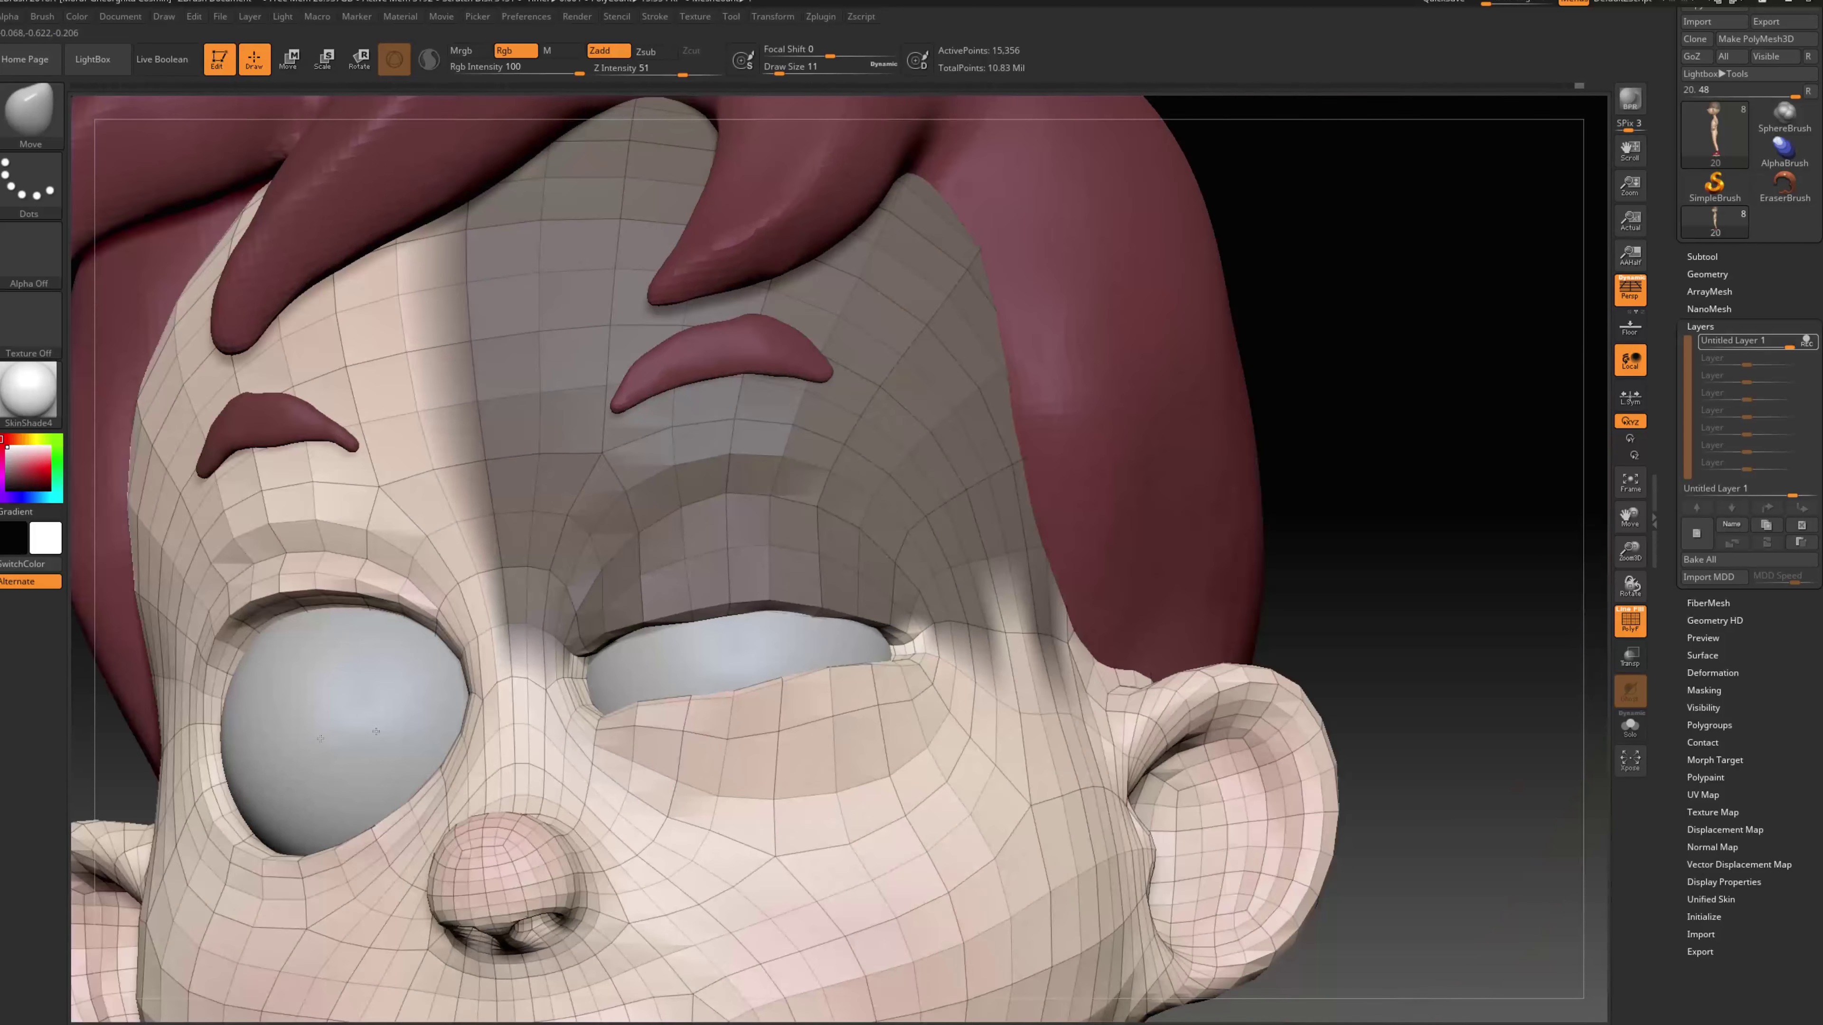
key("s")
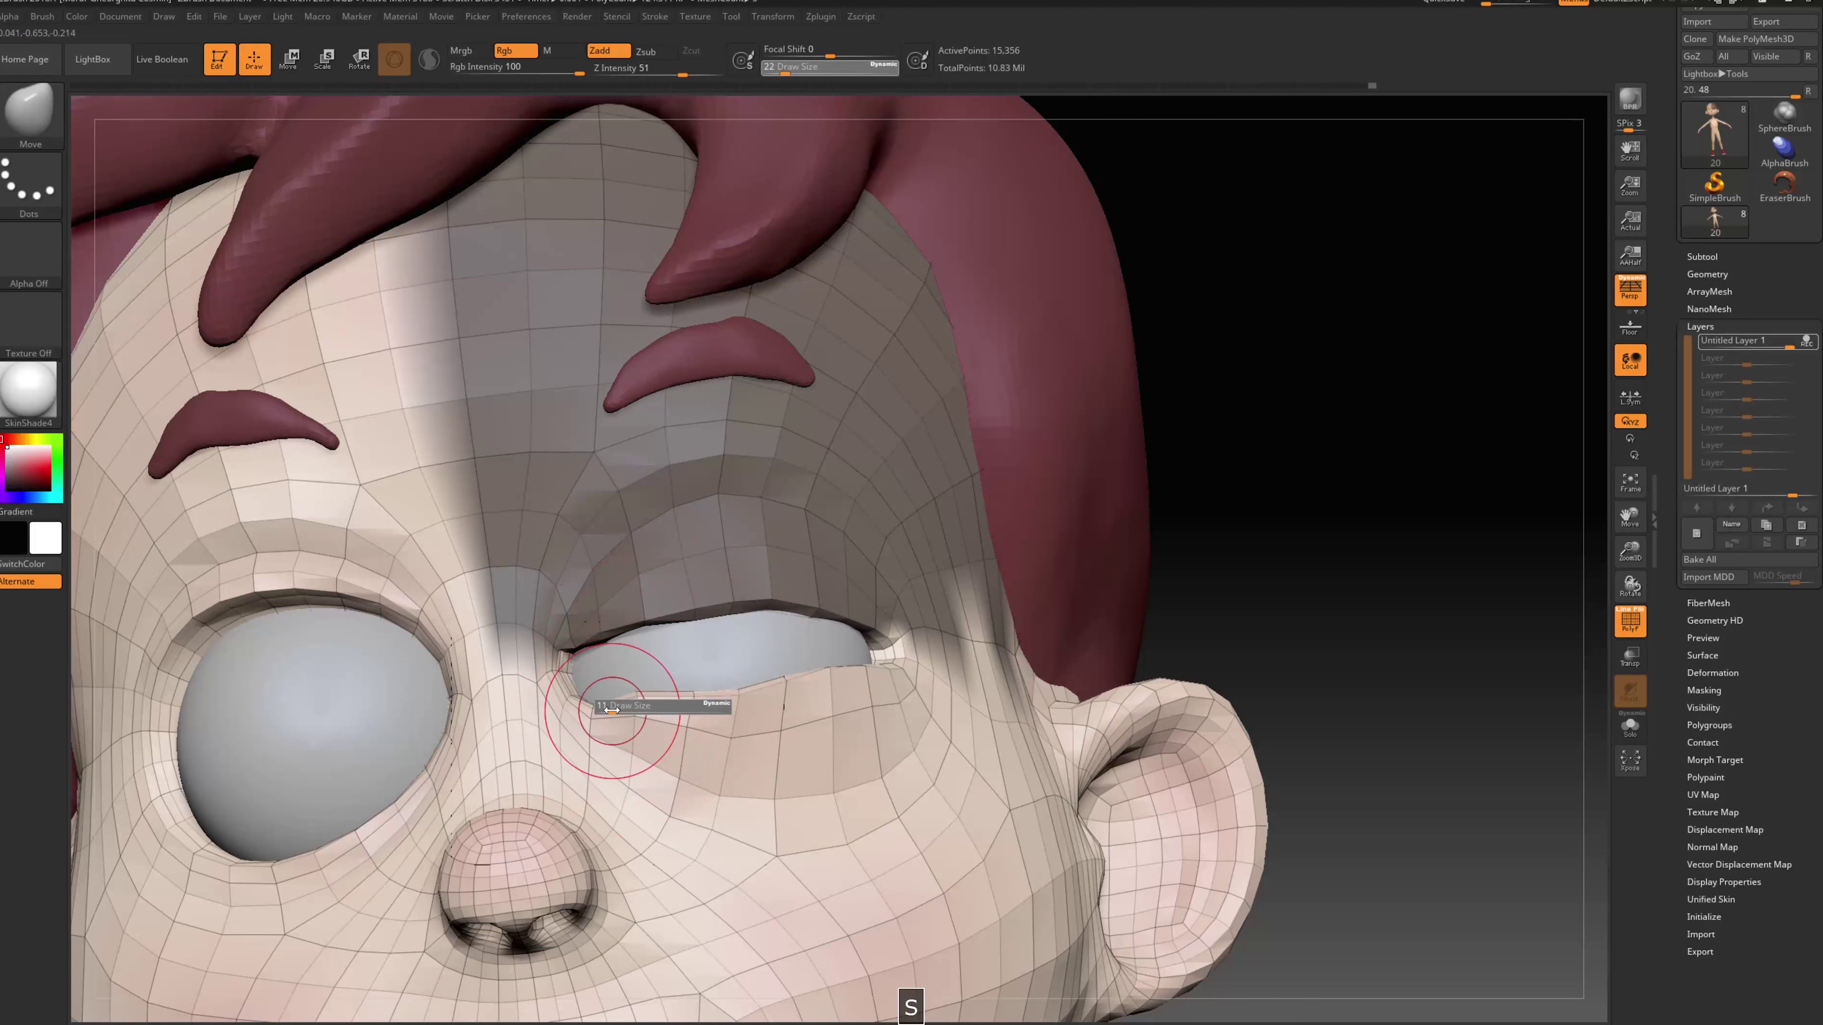
key("s")
left_click(710, 690)
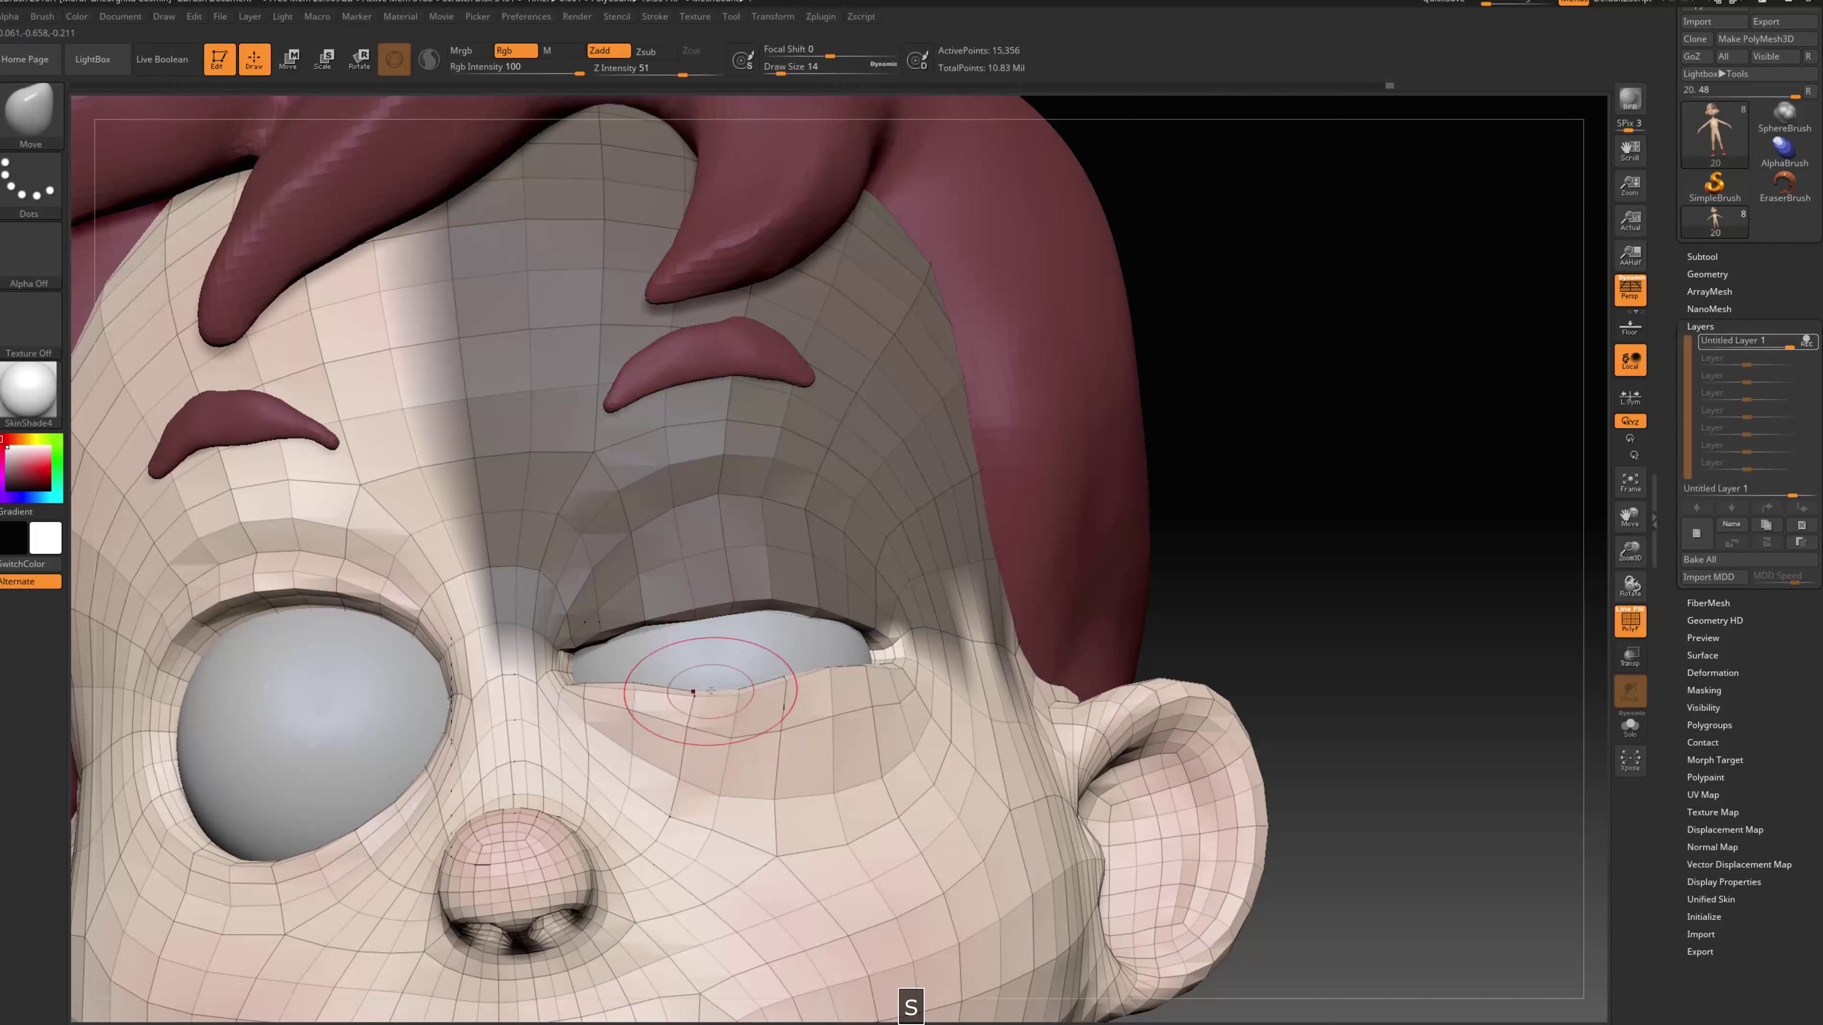
left_click_drag(711, 691, 699, 672)
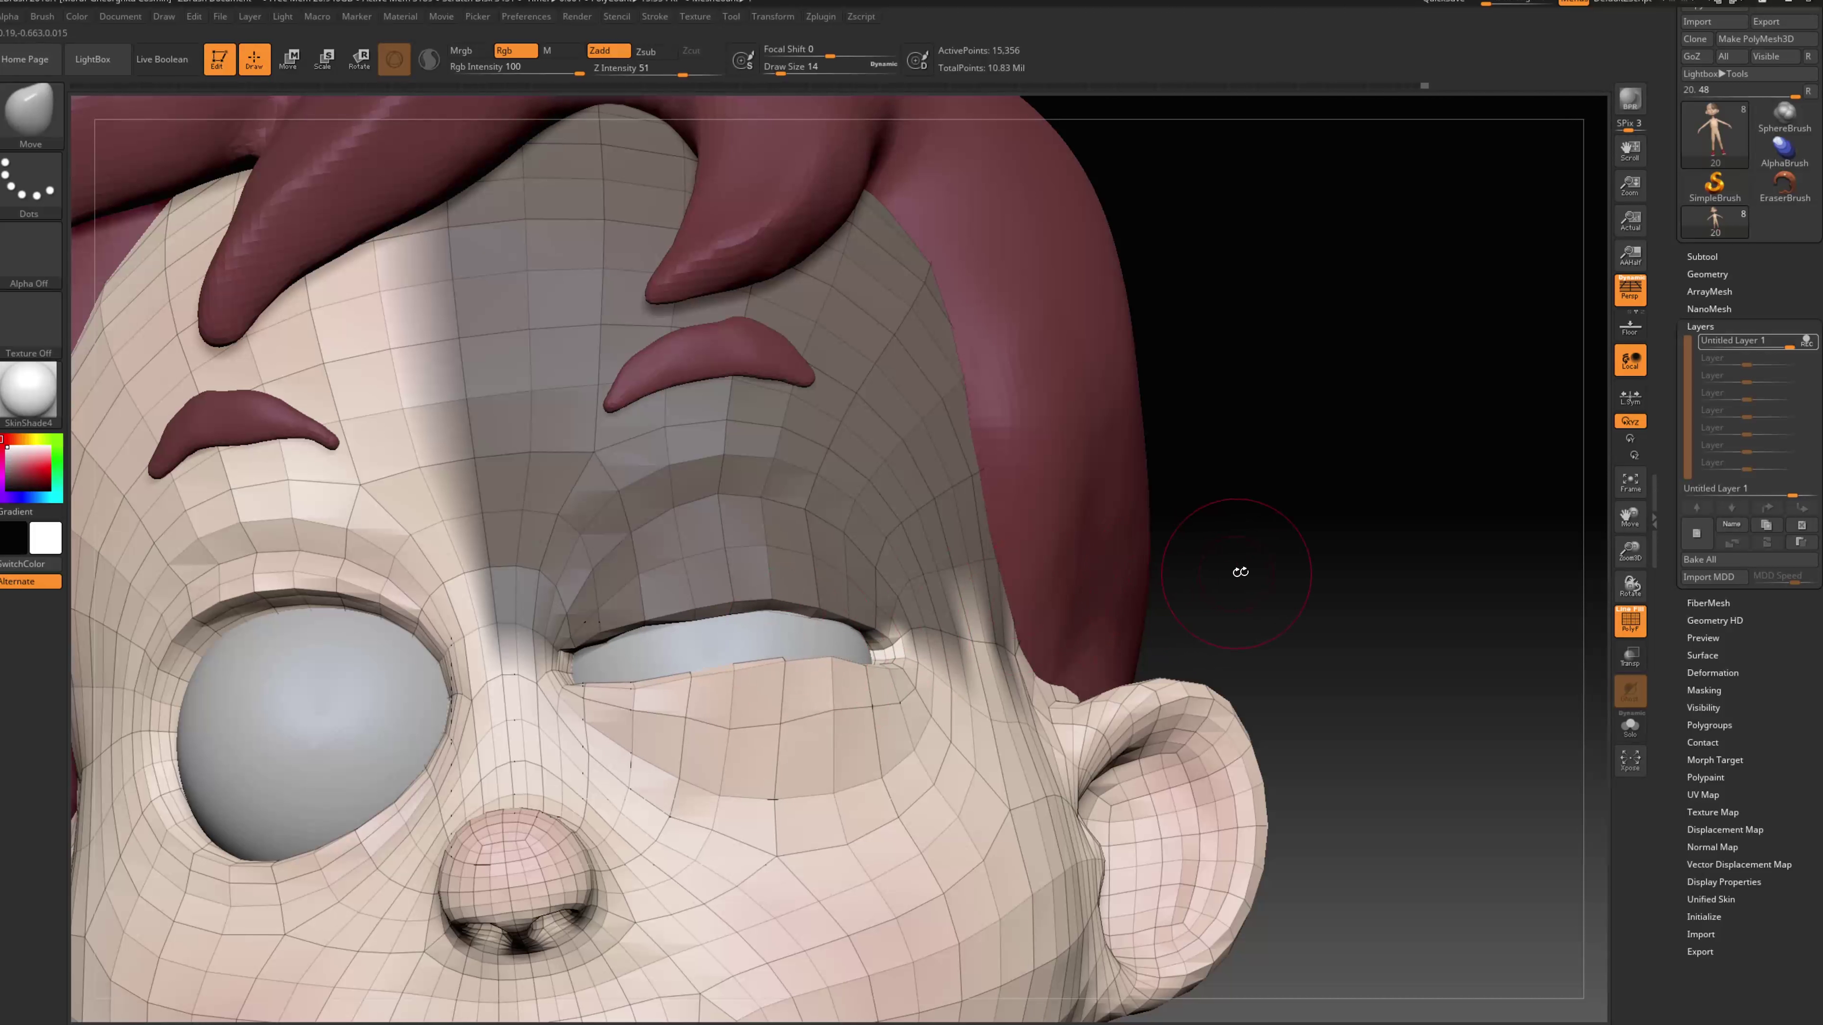
Even out the left lower eyelid's edge with the Move and Smooth brushes at draw size 7
mouse_move(1240, 572)
left_mouse_down()
mouse_move(1298, 504)
mouse_move(1005, 546)
mouse_move(887, 586)
mouse_move(671, 590)
mouse_move(693, 595)
left_mouse_up()
key("s")
key("s")
mouse_move(1306, 412)
left_mouse_down()
mouse_move(1029, 575)
mouse_move(780, 600)
mouse_move(736, 656)
mouse_move(861, 612)
left_mouse_up()
key("s")
left_click(757, 677)
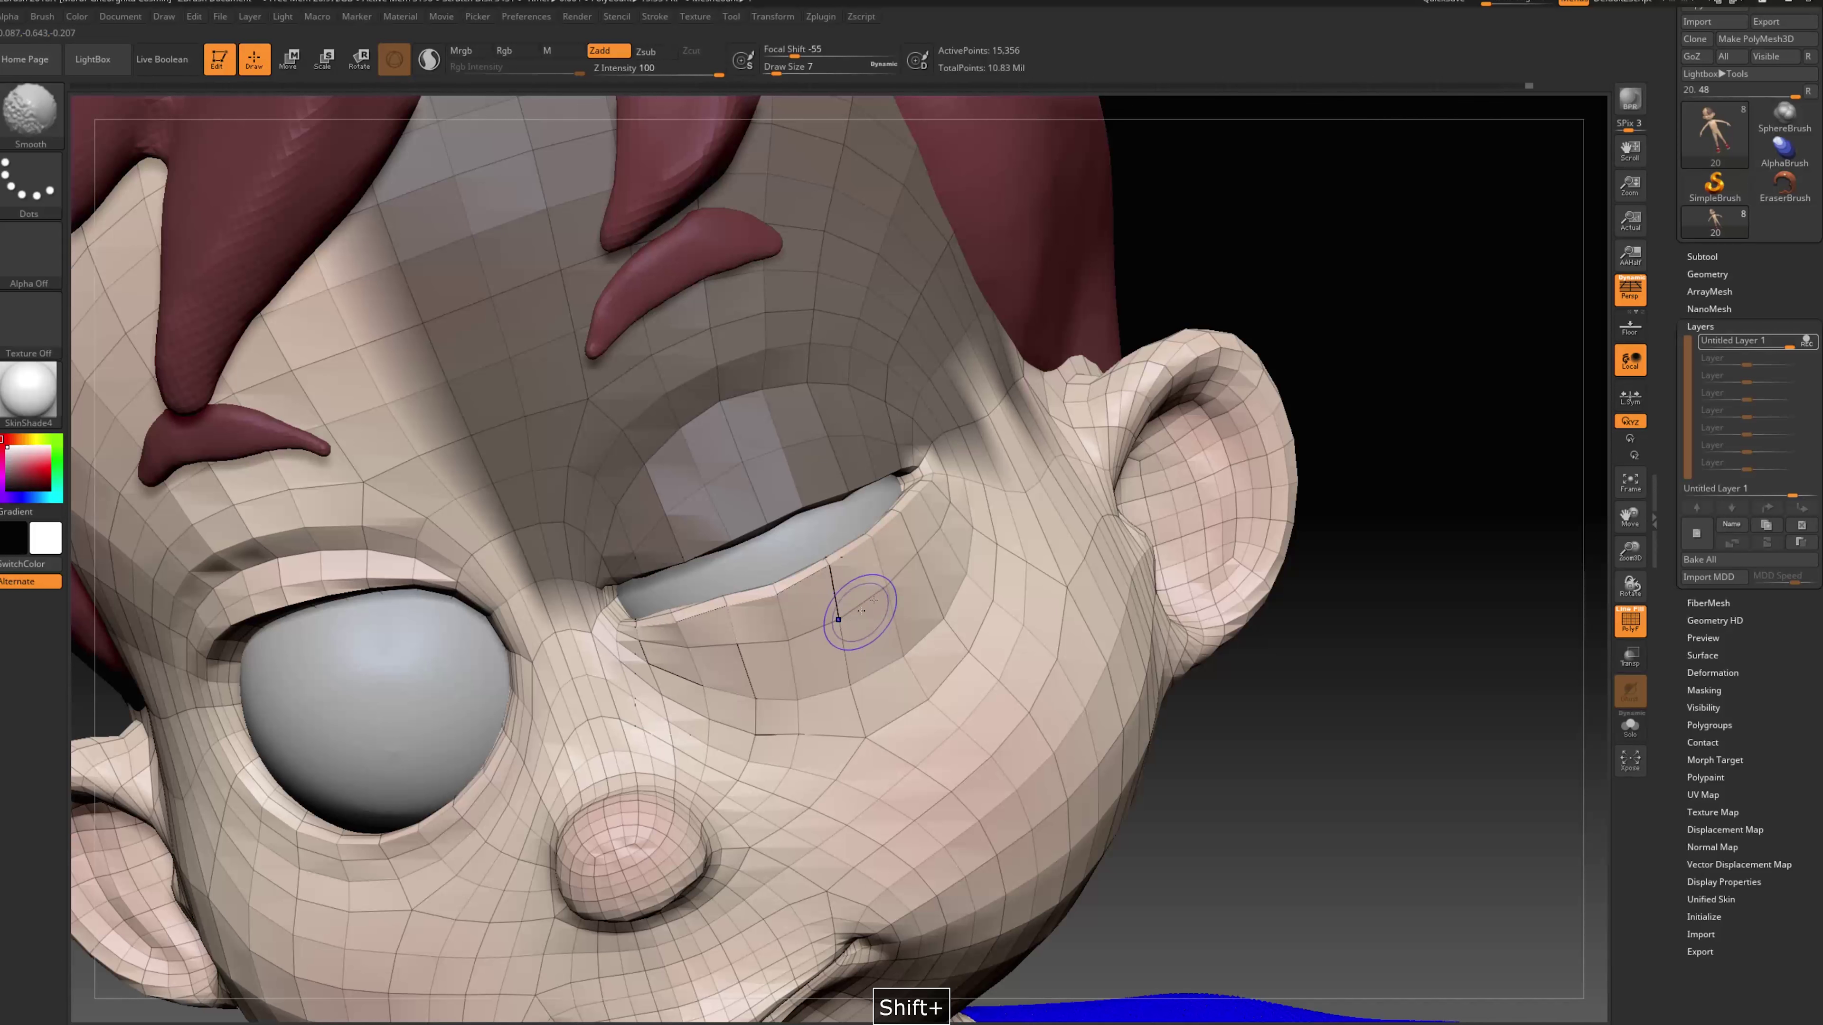
left_click_drag(1263, 646, 1149, 581)
mouse_move(666, 595)
left_mouse_down()
mouse_move(761, 562)
mouse_move(710, 565)
left_mouse_up()
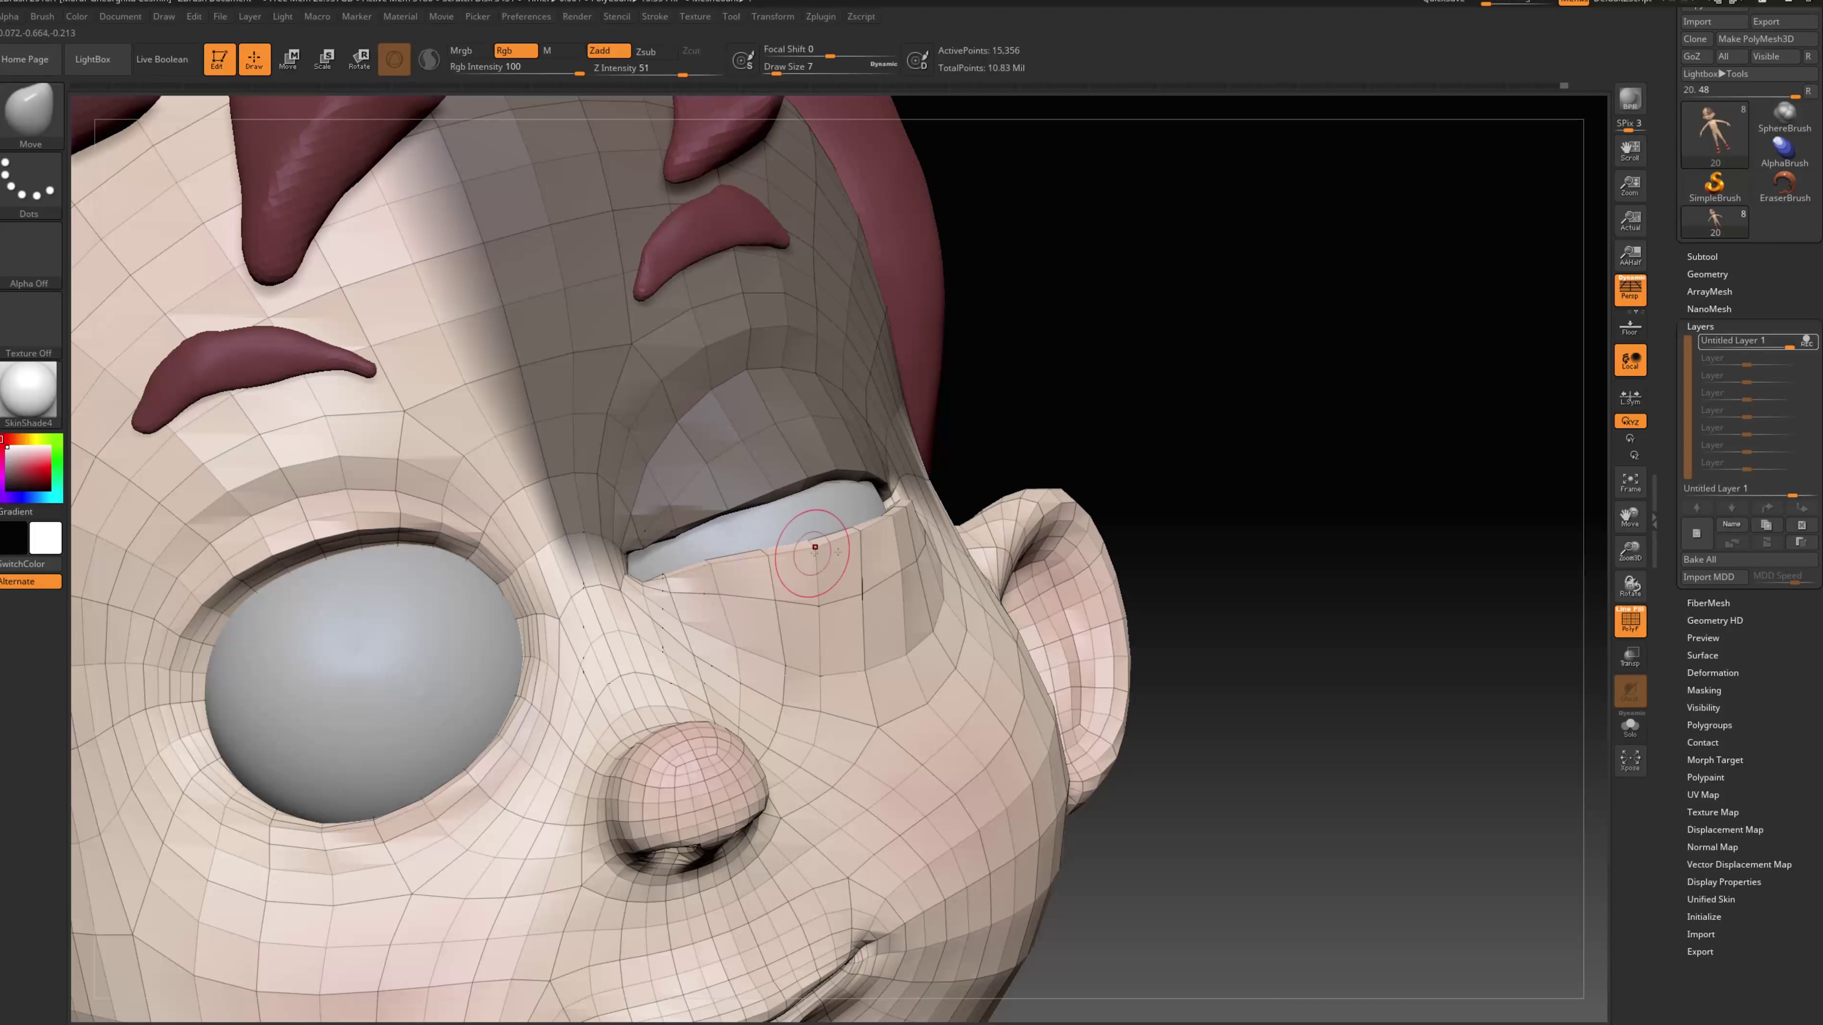
Reshape the middle of the left lower eyelid with the Move brush at draw sizes 13 and 11
left_click_drag(1260, 403, 1119, 496, "alt")
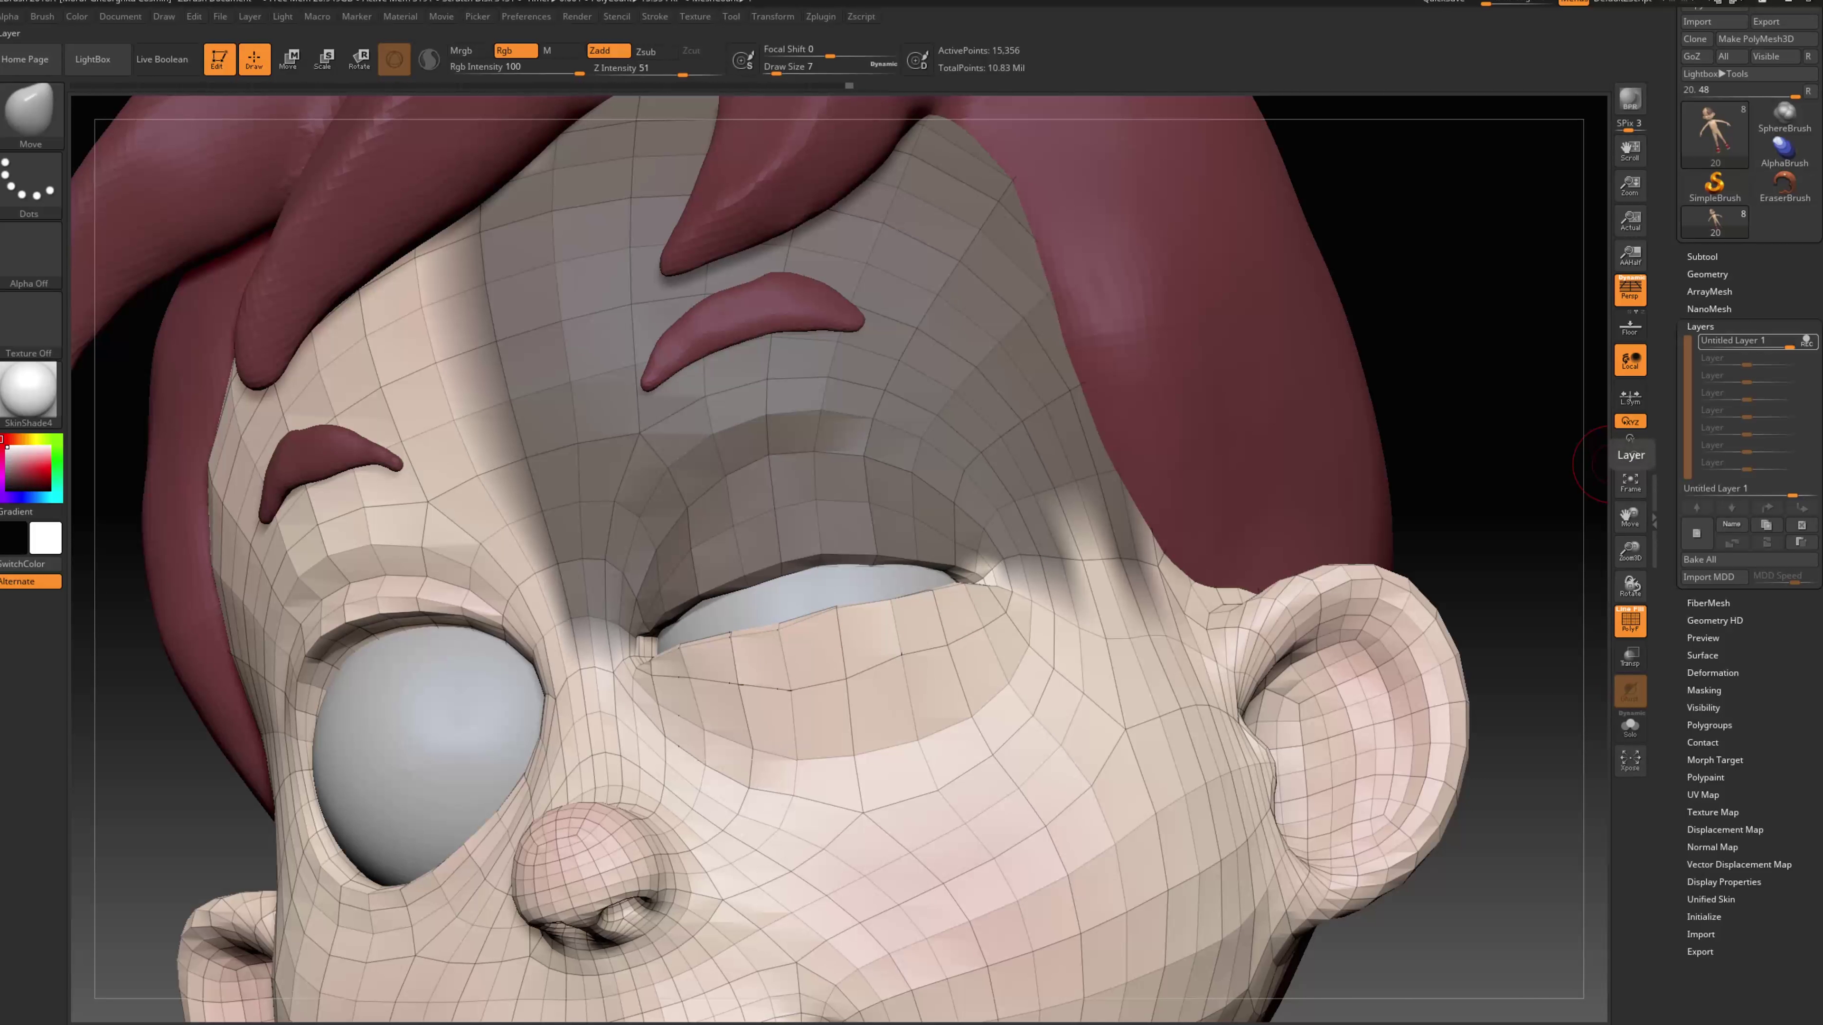
left_click_drag(1480, 906, 1349, 840)
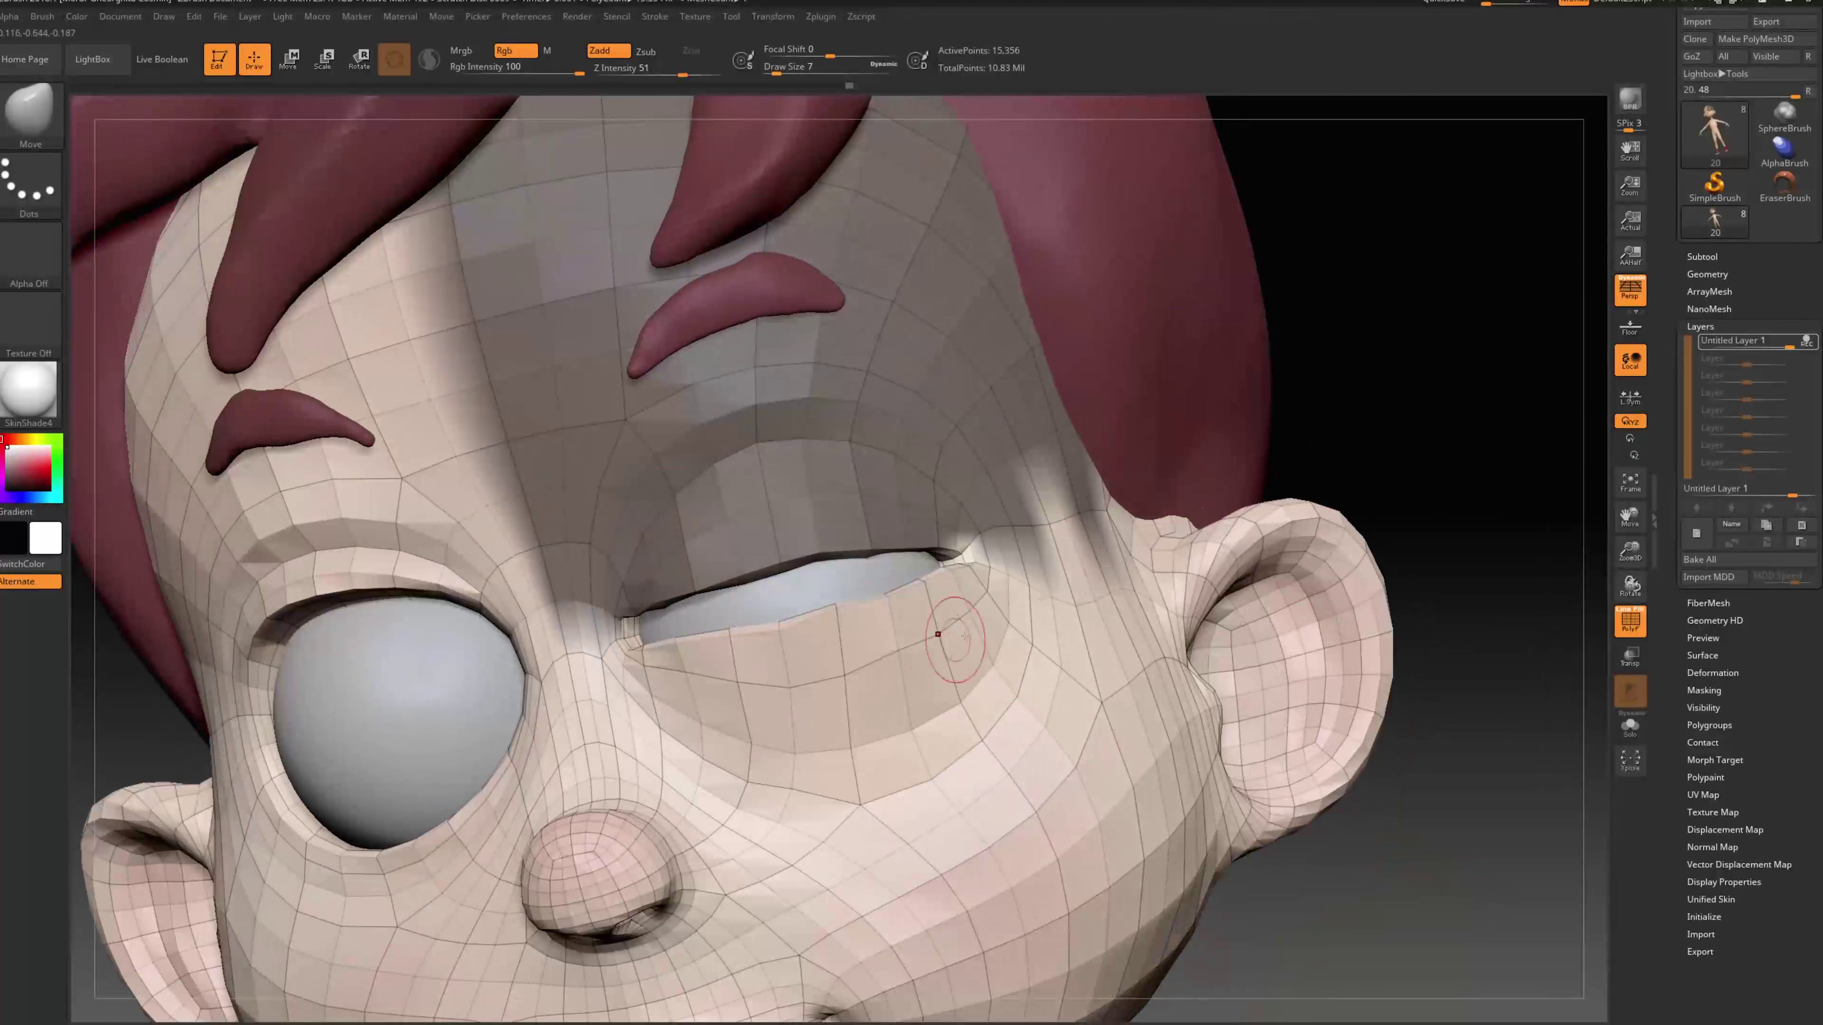
right_click_drag(866, 616, 866, 619)
key("s")
key("s")
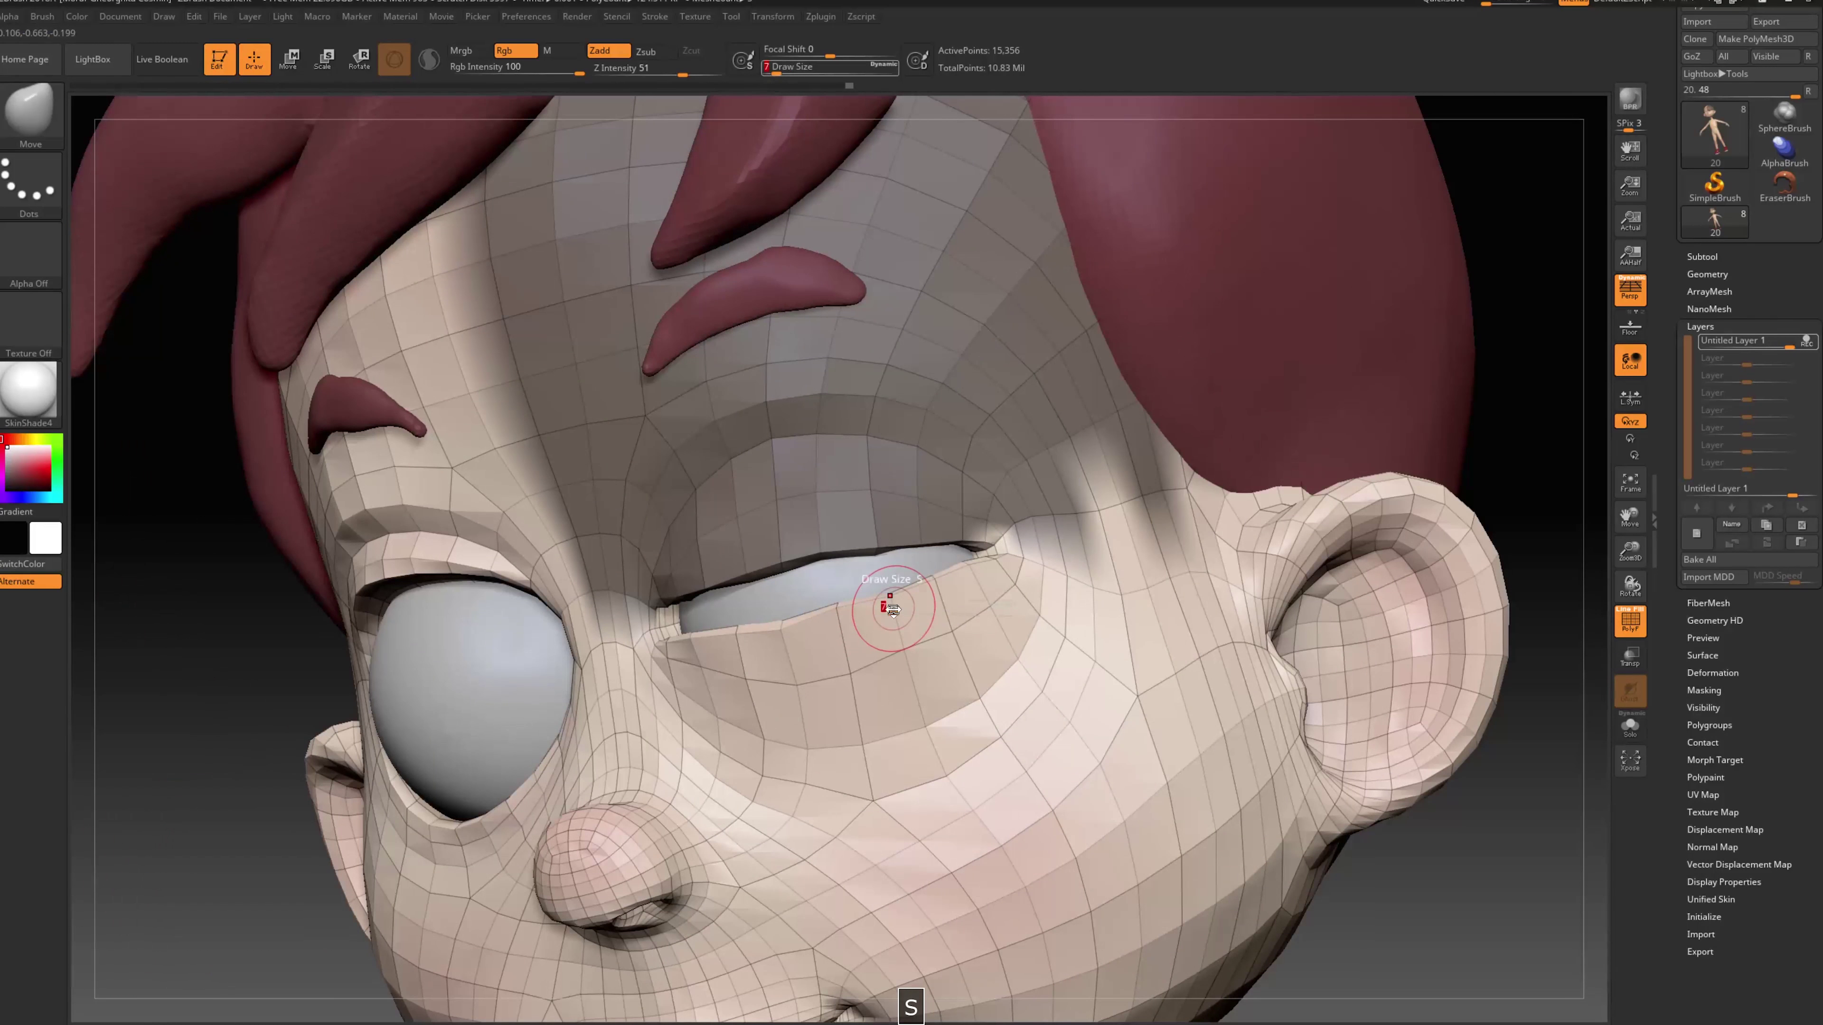
left_click_drag(888, 607, 894, 607)
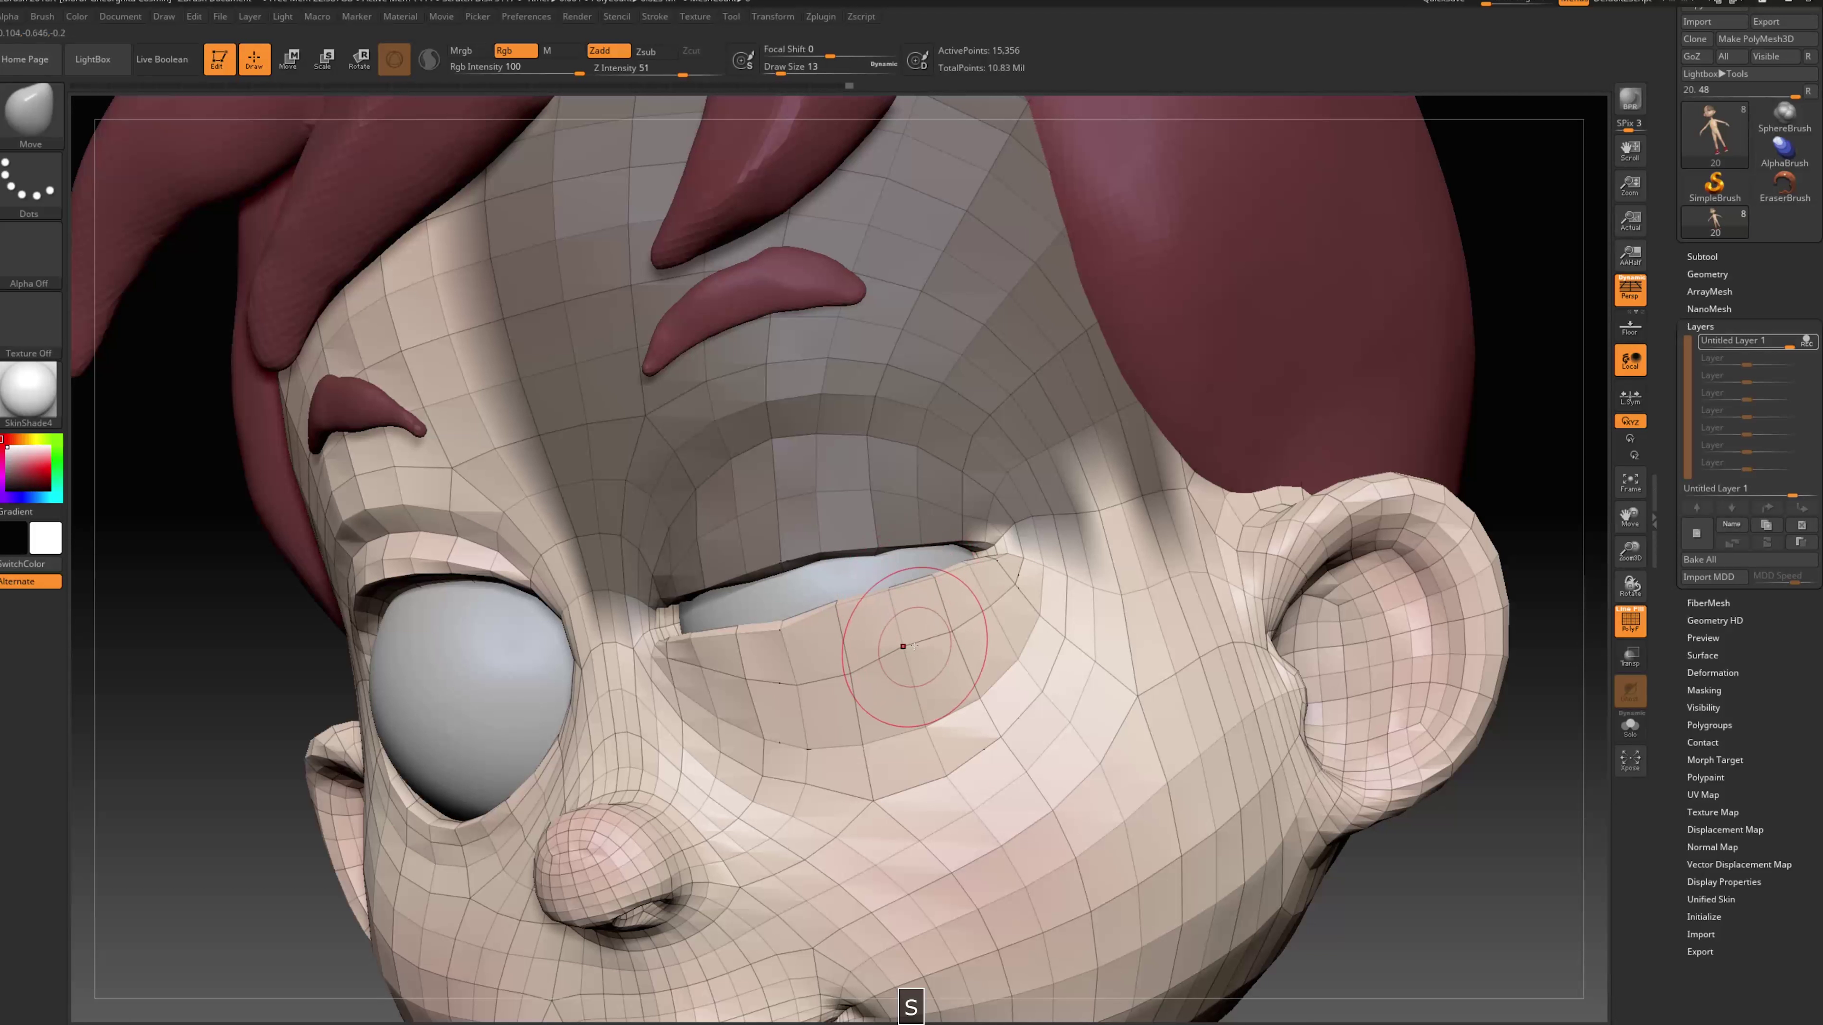
key("s")
left_click(901, 639)
left_click_drag(872, 671, 856, 660)
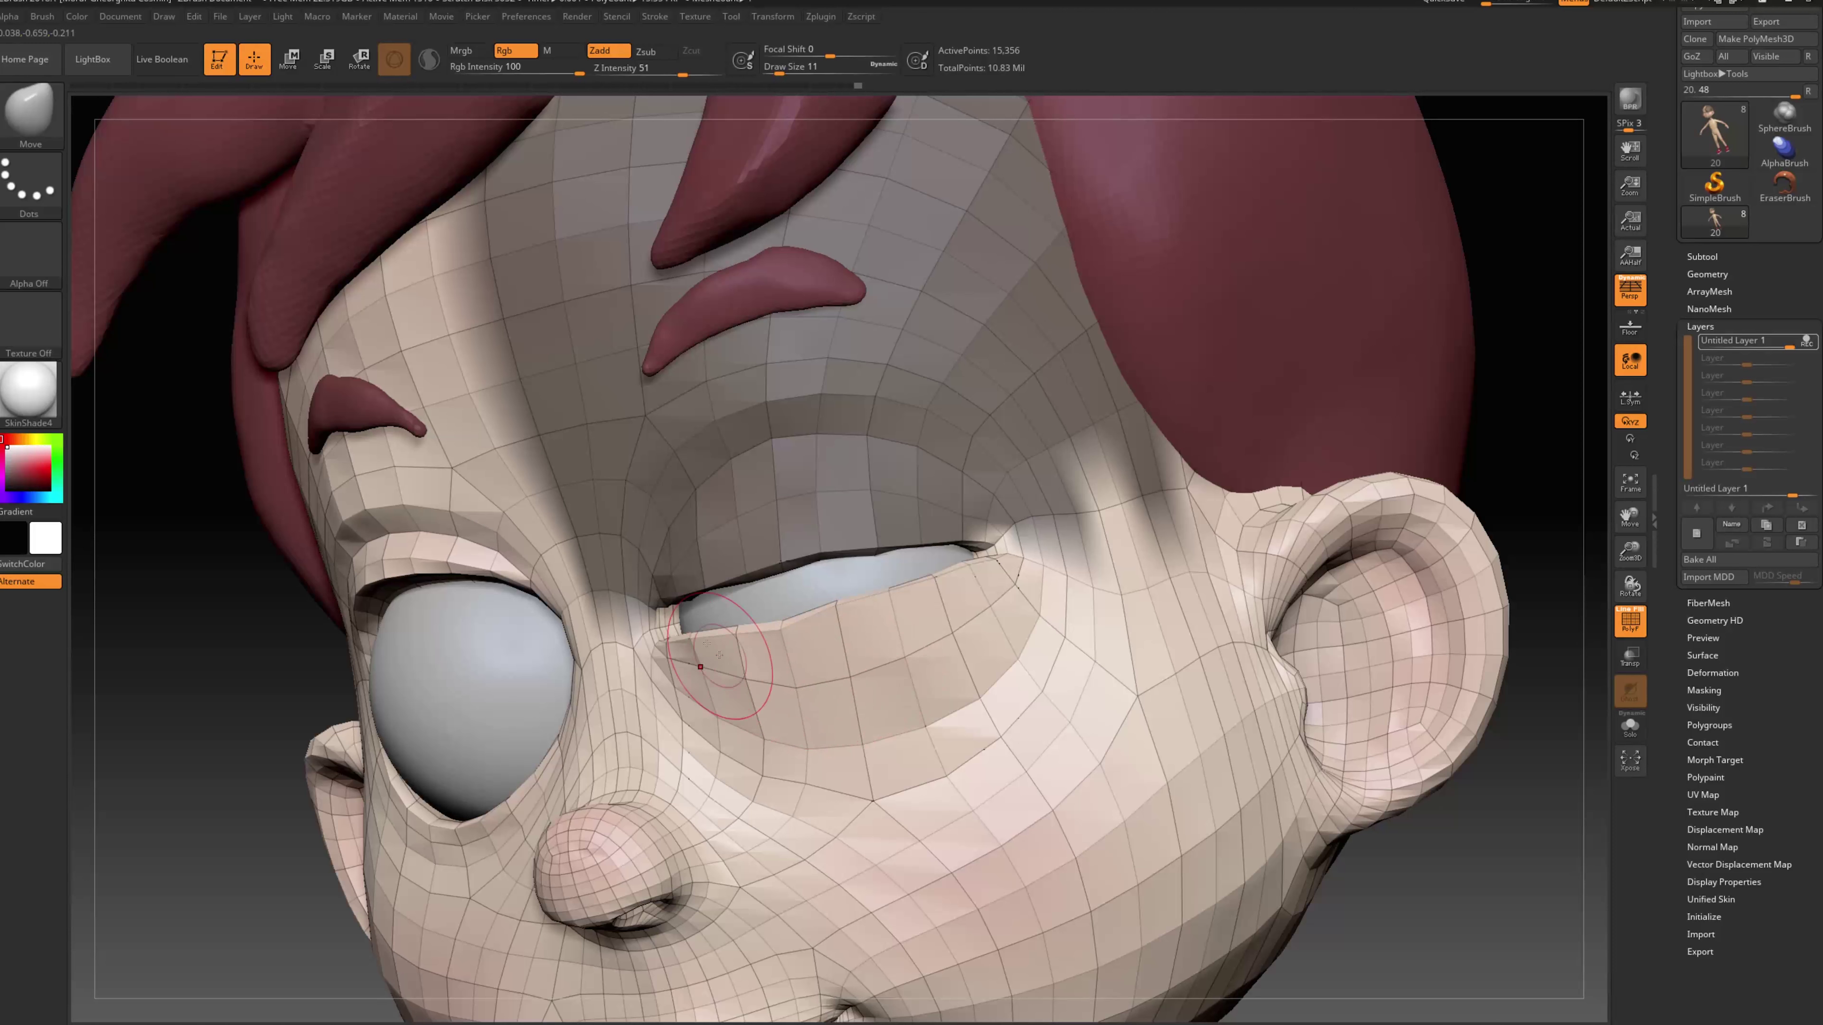
Adjust the middle of the left lower eyelid's edge with the Move brush at draw size 11
left_click_drag(1434, 852, 1009, 651)
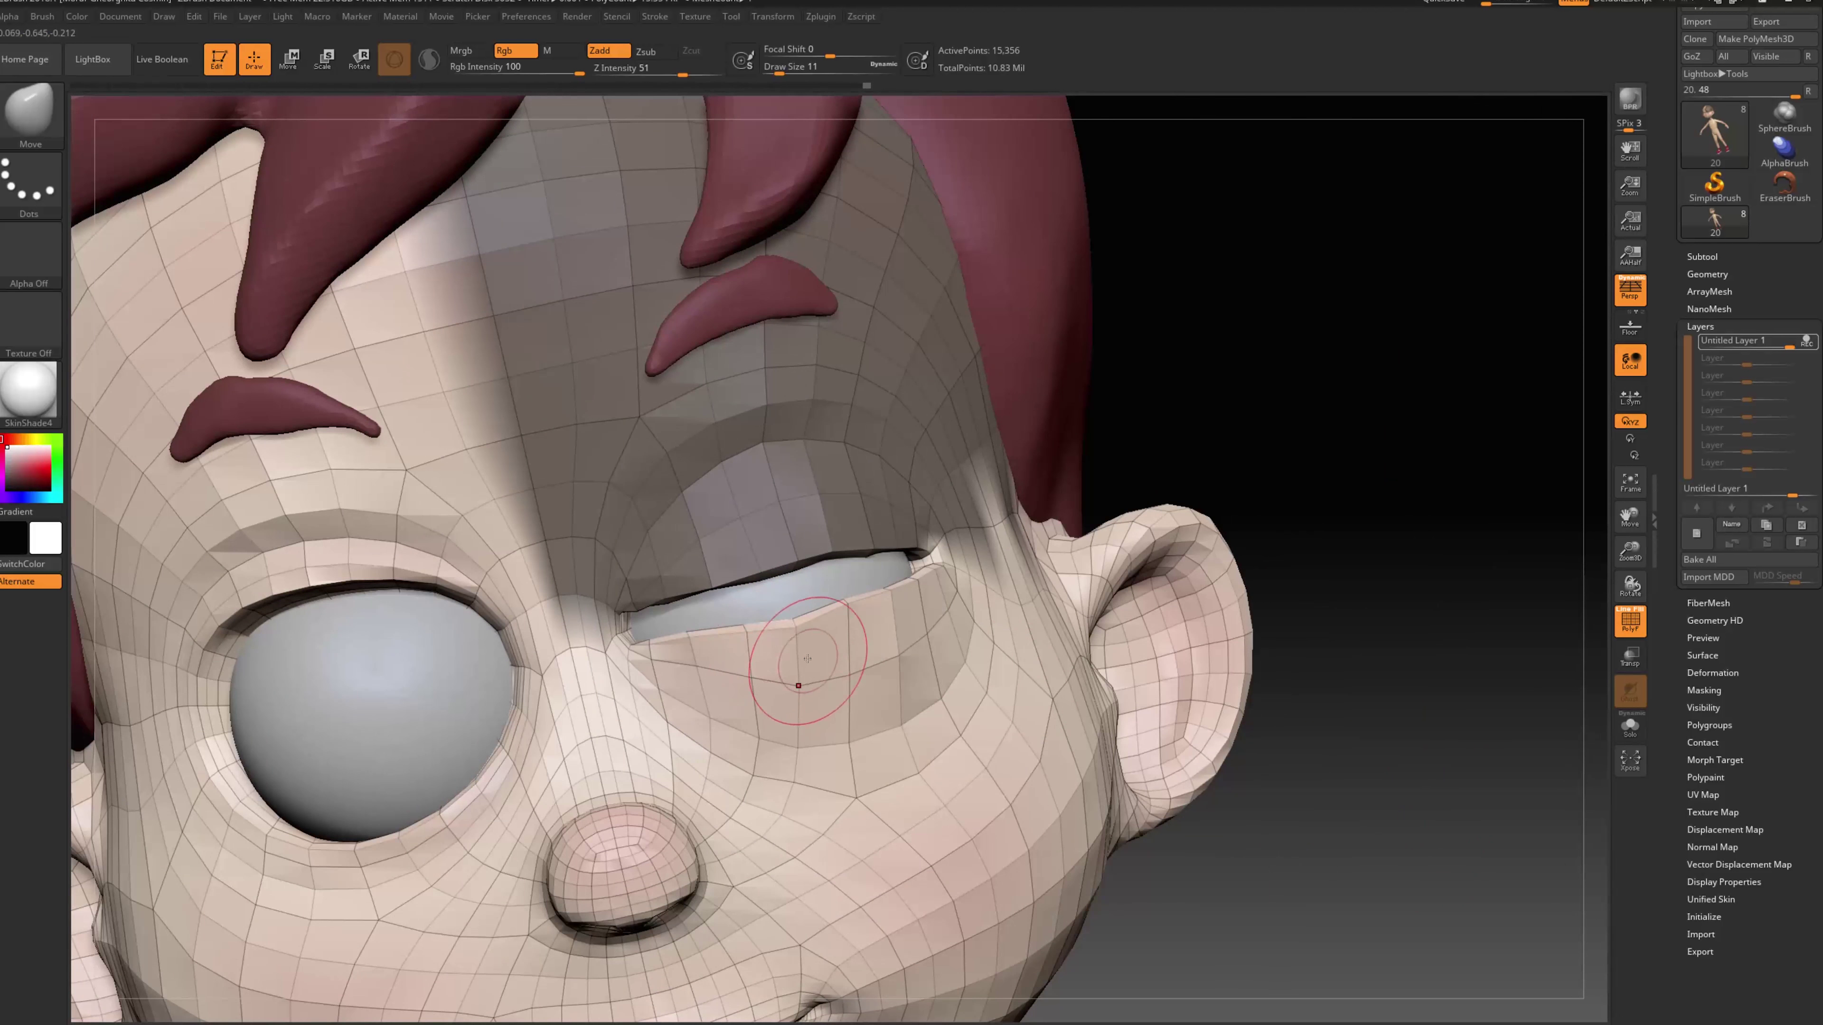
left_click_drag(753, 639, 837, 625)
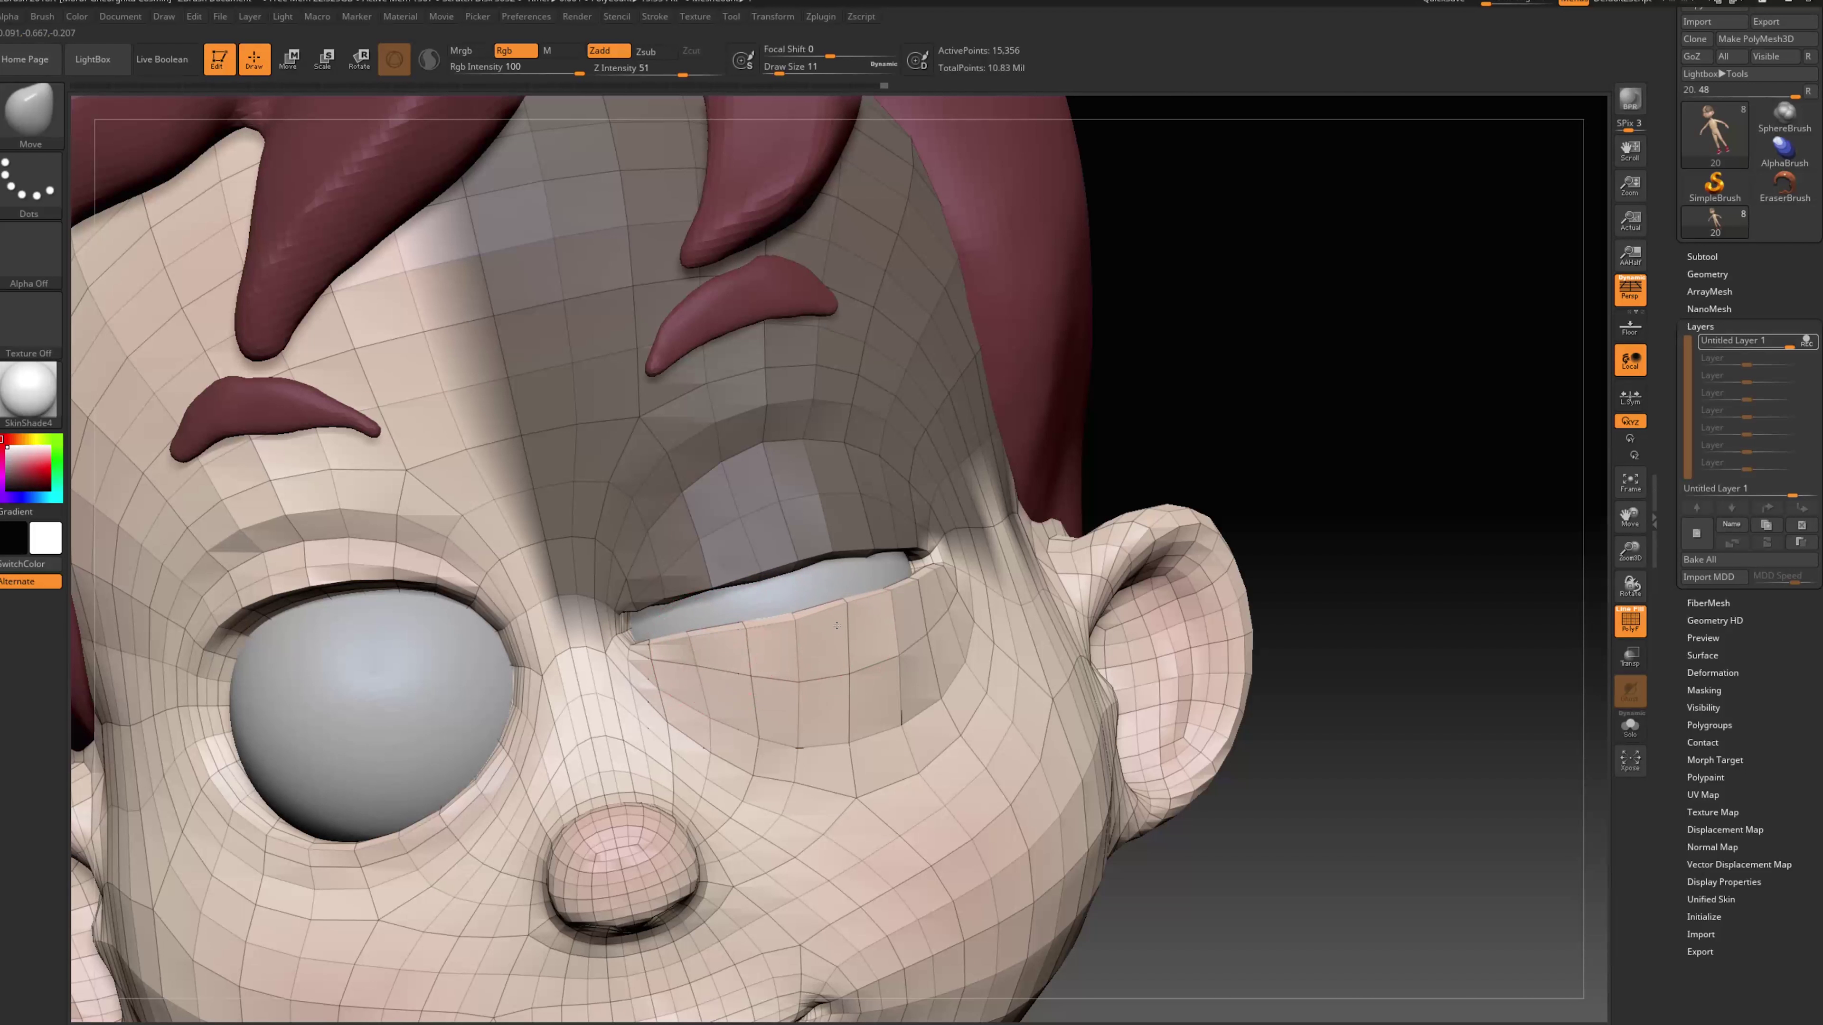
mouse_move(1249, 425)
left_mouse_down()
mouse_move(1040, 574)
mouse_move(1006, 571)
left_mouse_up()
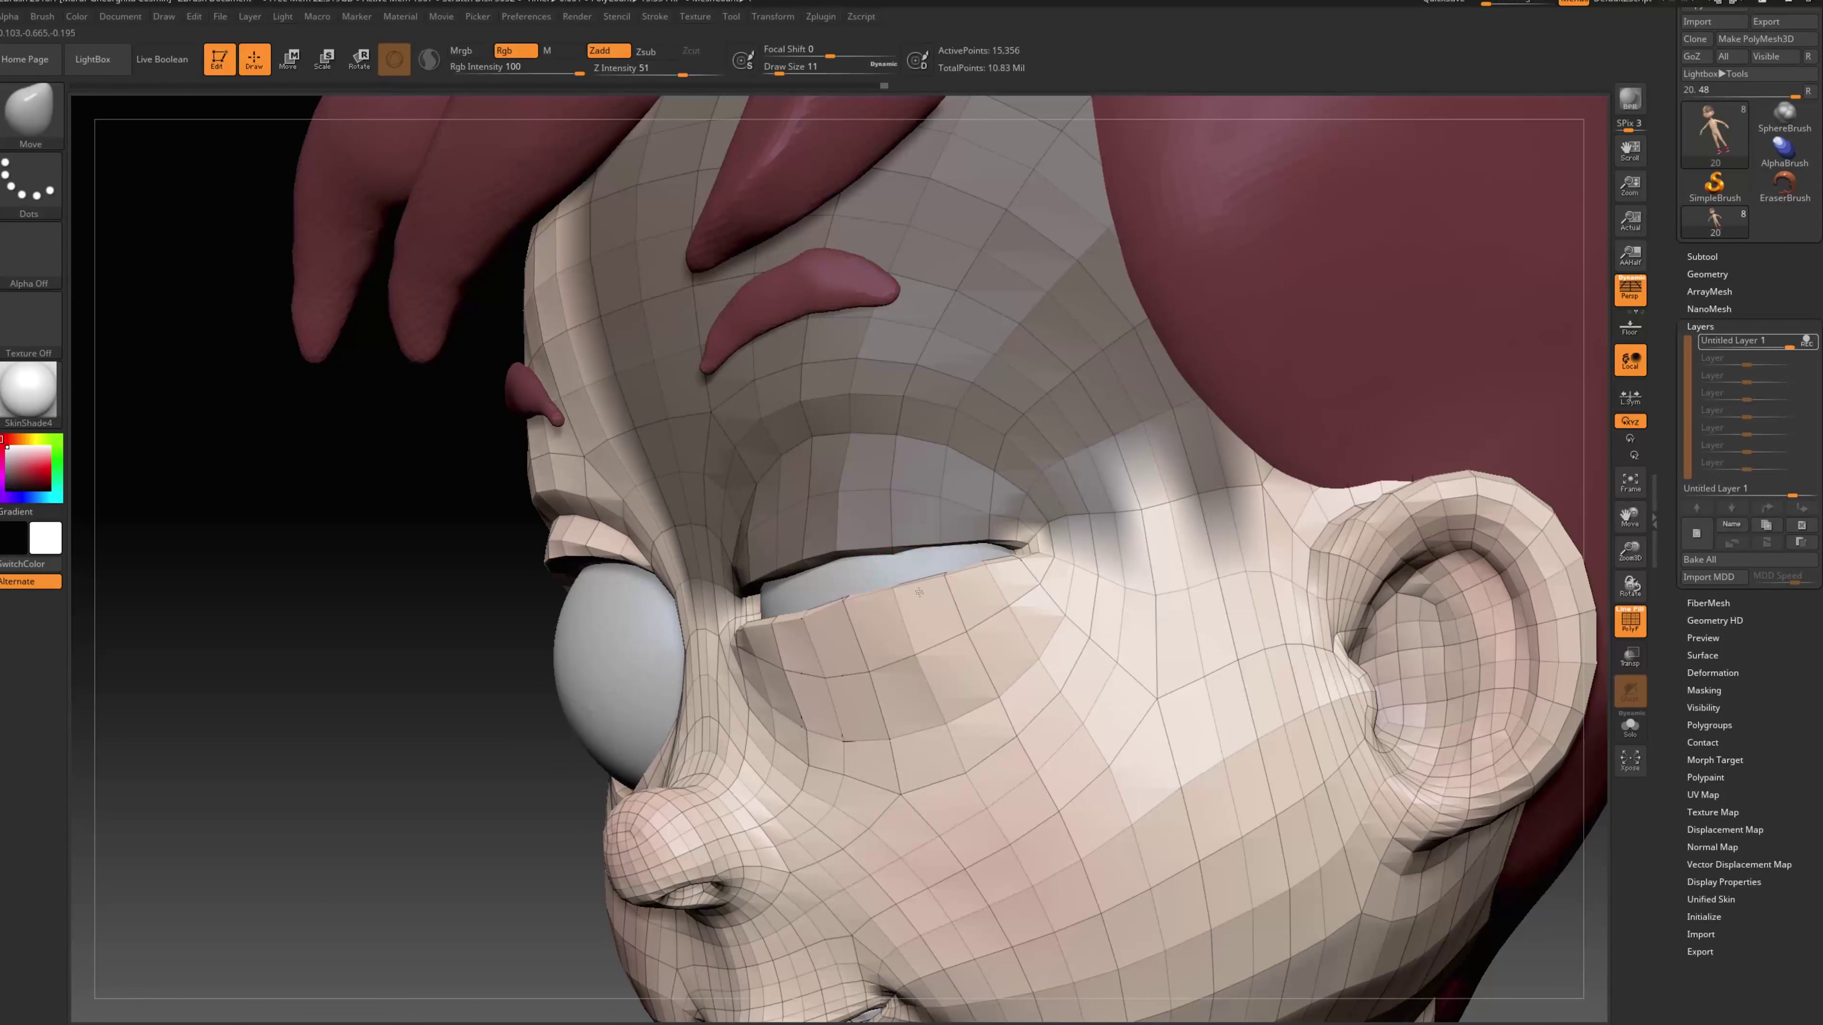
Refine the left lower eyelid's outer corner at draw size 6 and smooth its inner corner beside the nose
key("s")
left_click(1035, 559)
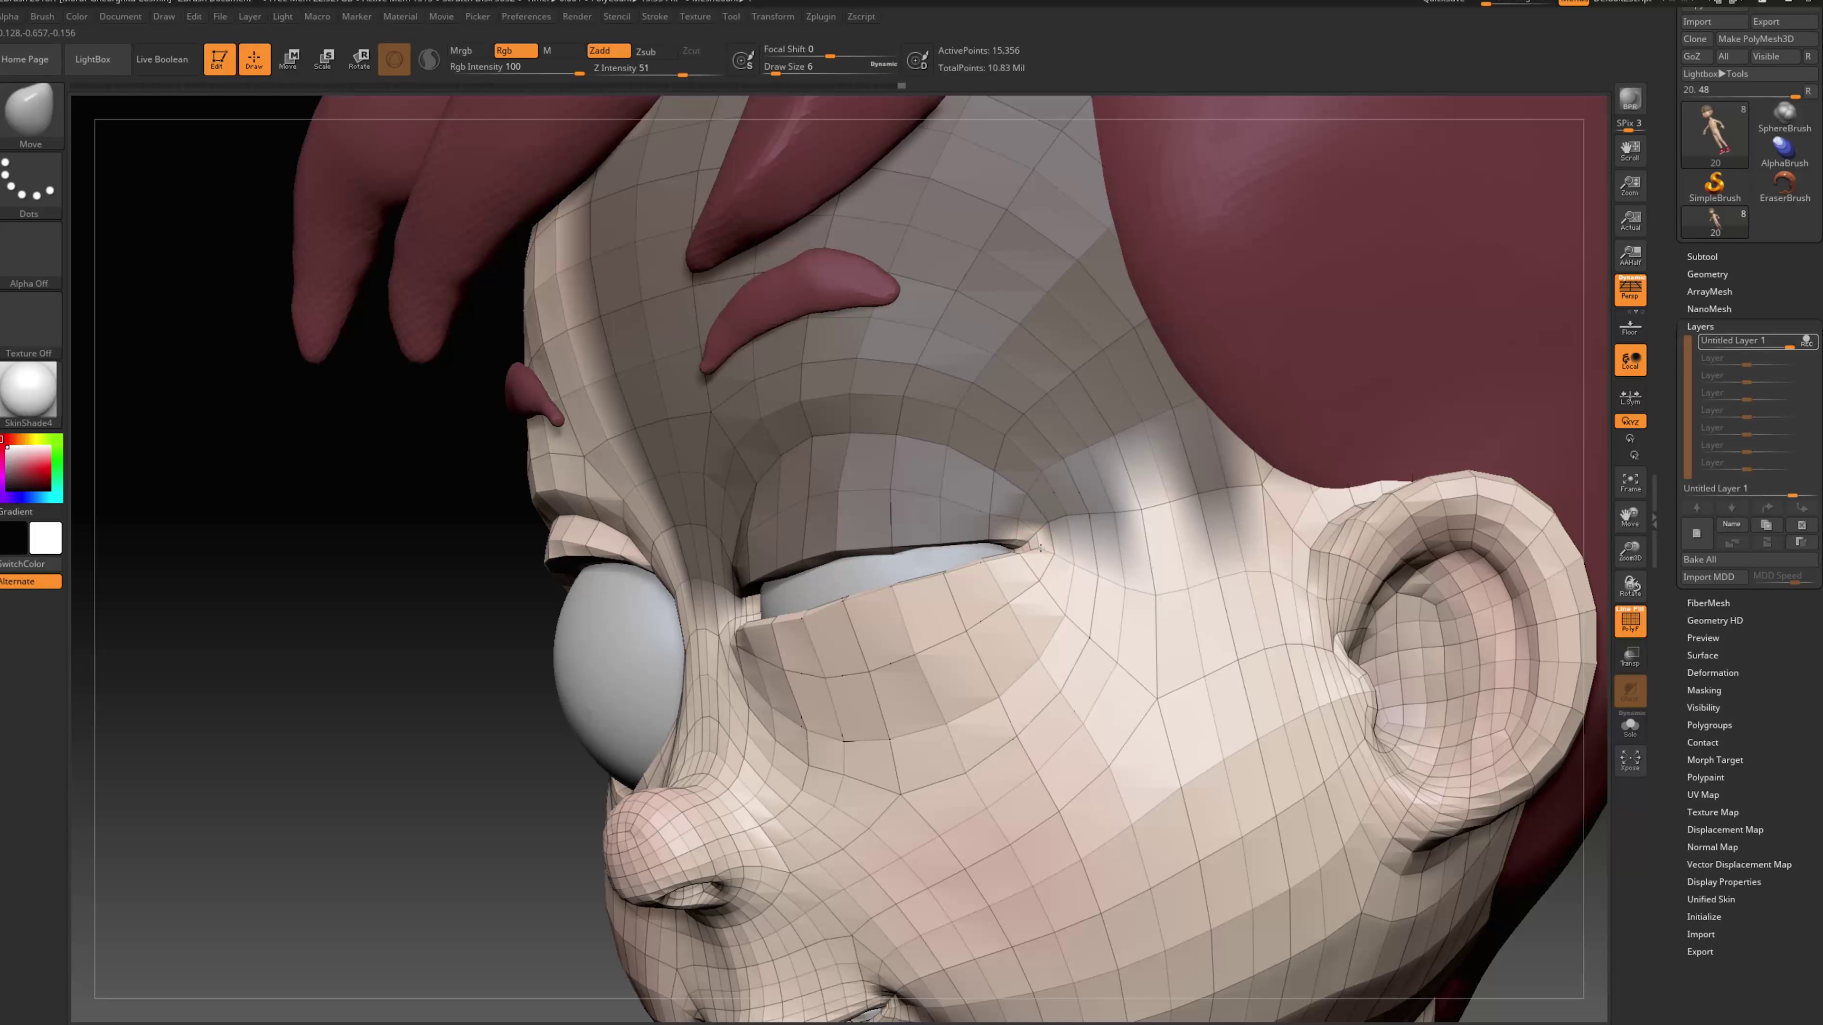
left_click_drag(480, 734, 712, 631)
key("s")
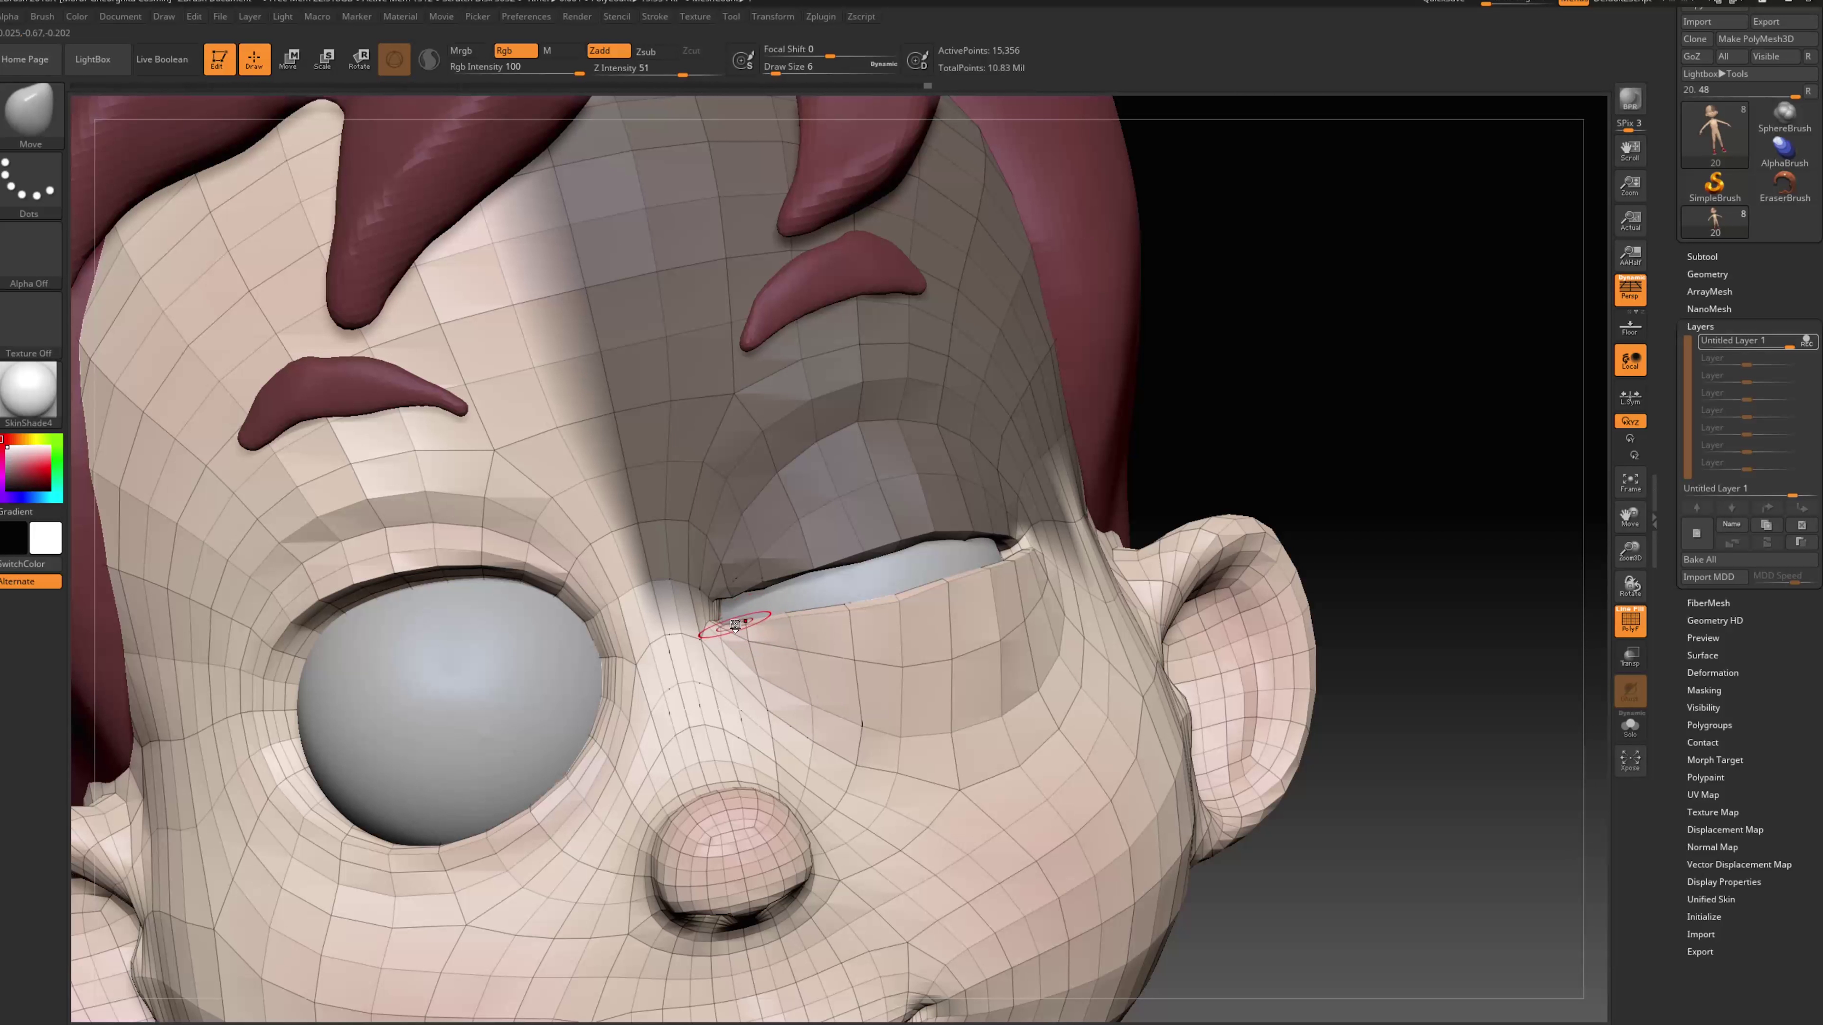
left_click_drag(734, 625, 743, 622, "shift")
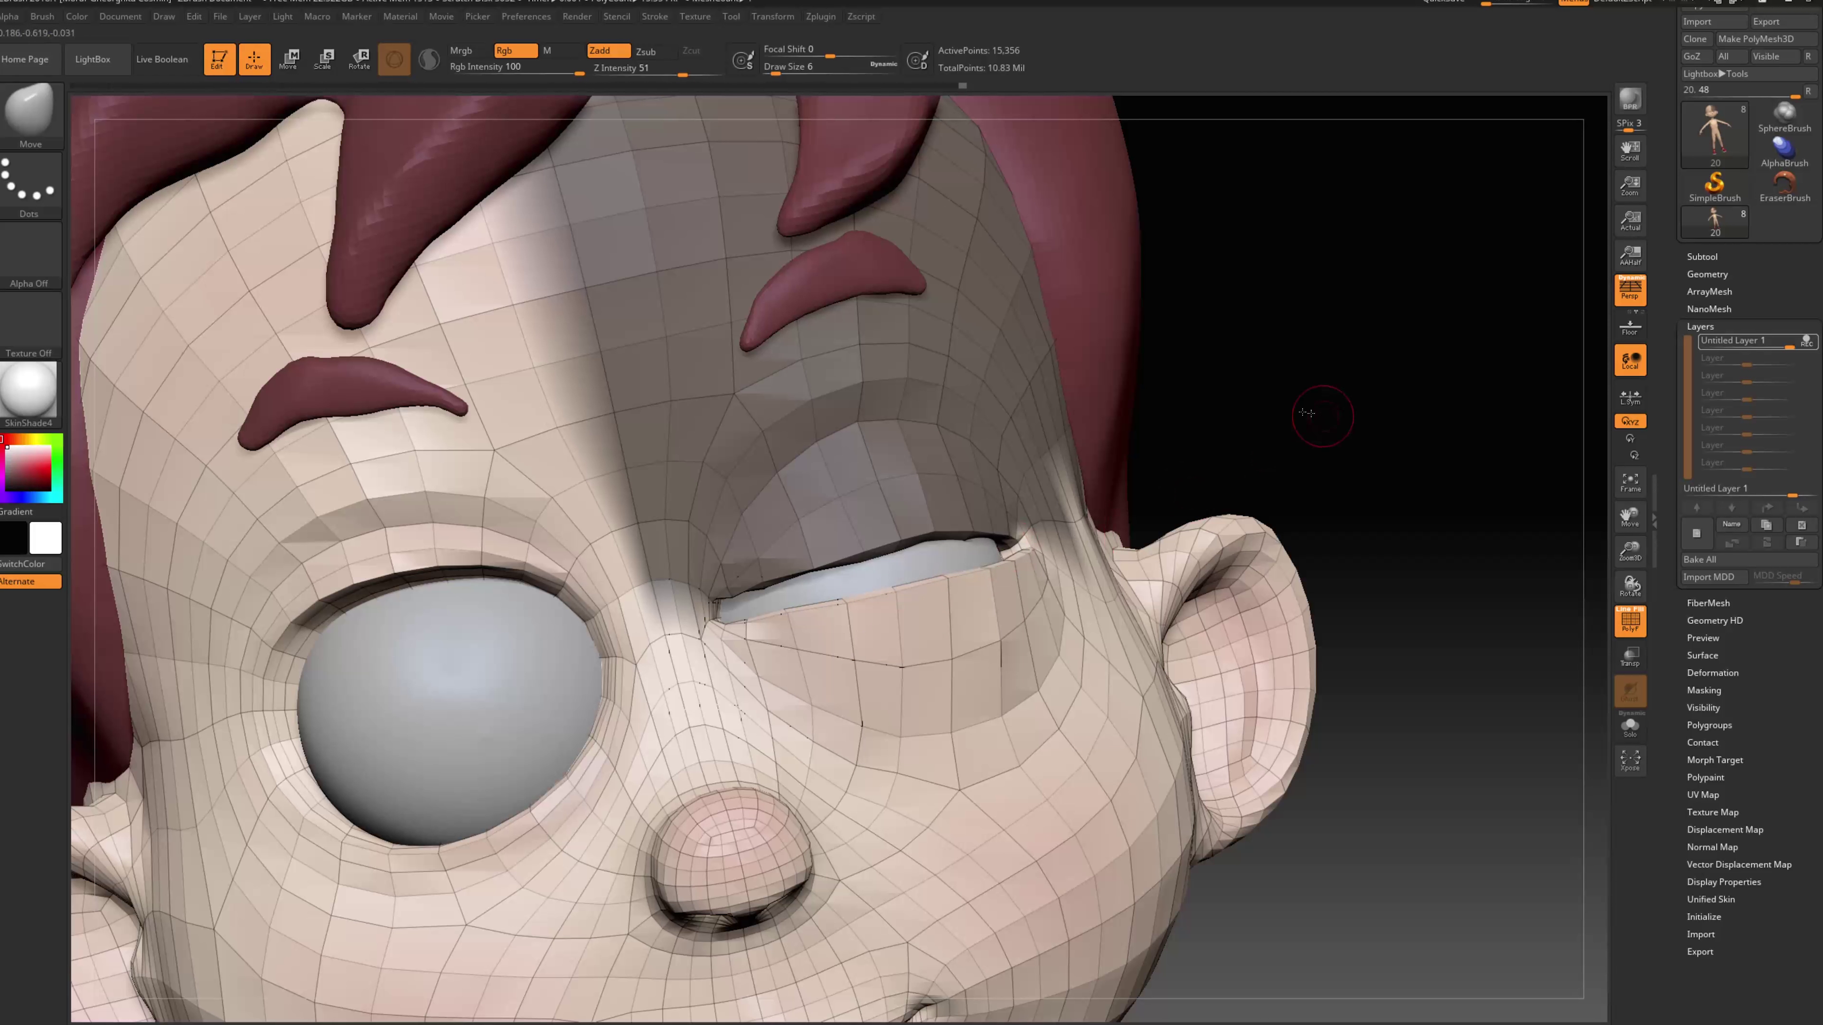
left_click_drag(1305, 413, 1034, 577)
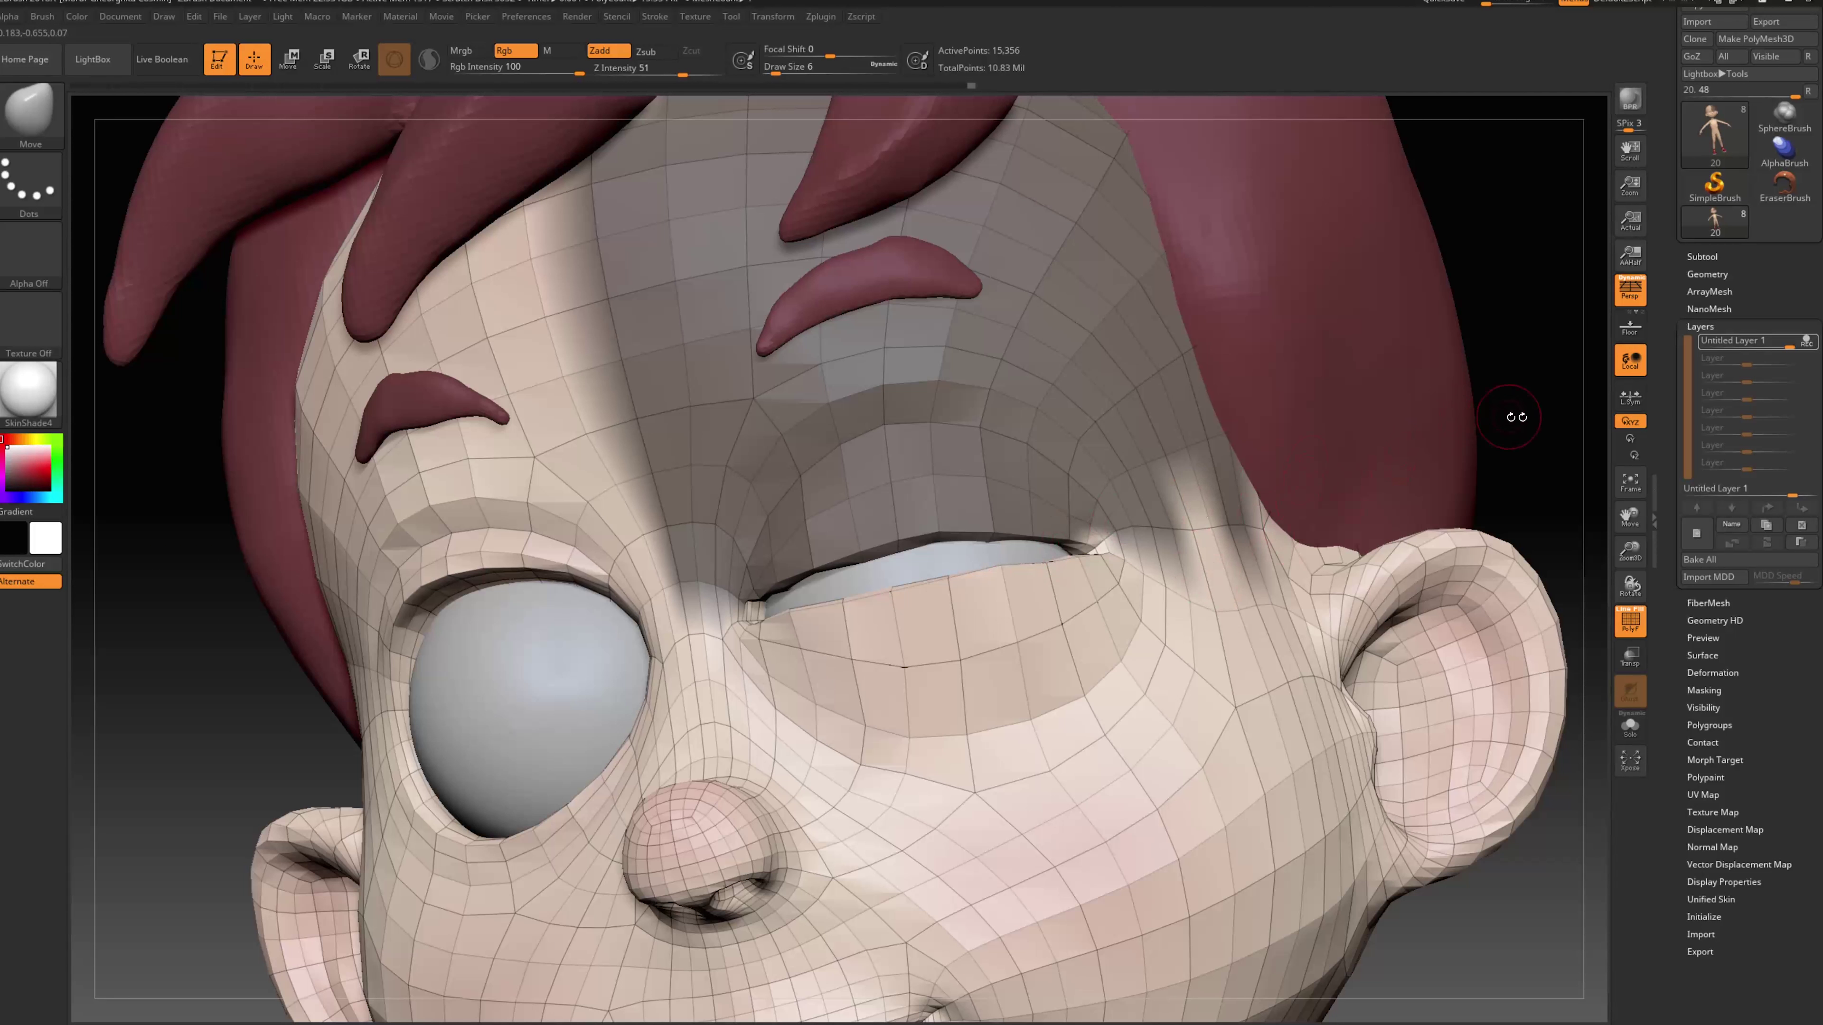
Reshape the left lower eyelid around the eyeball at draw size 17, then smooth its surface at draw size 9
mouse_move(1516, 416)
left_mouse_down("alt")
mouse_move(773, 461)
mouse_move(745, 265)
mouse_move(1015, 631)
left_mouse_up("alt")
key("s")
mouse_move(1157, 630)
left_mouse_down()
mouse_move(943, 629)
mouse_move(1335, 439)
left_mouse_up()
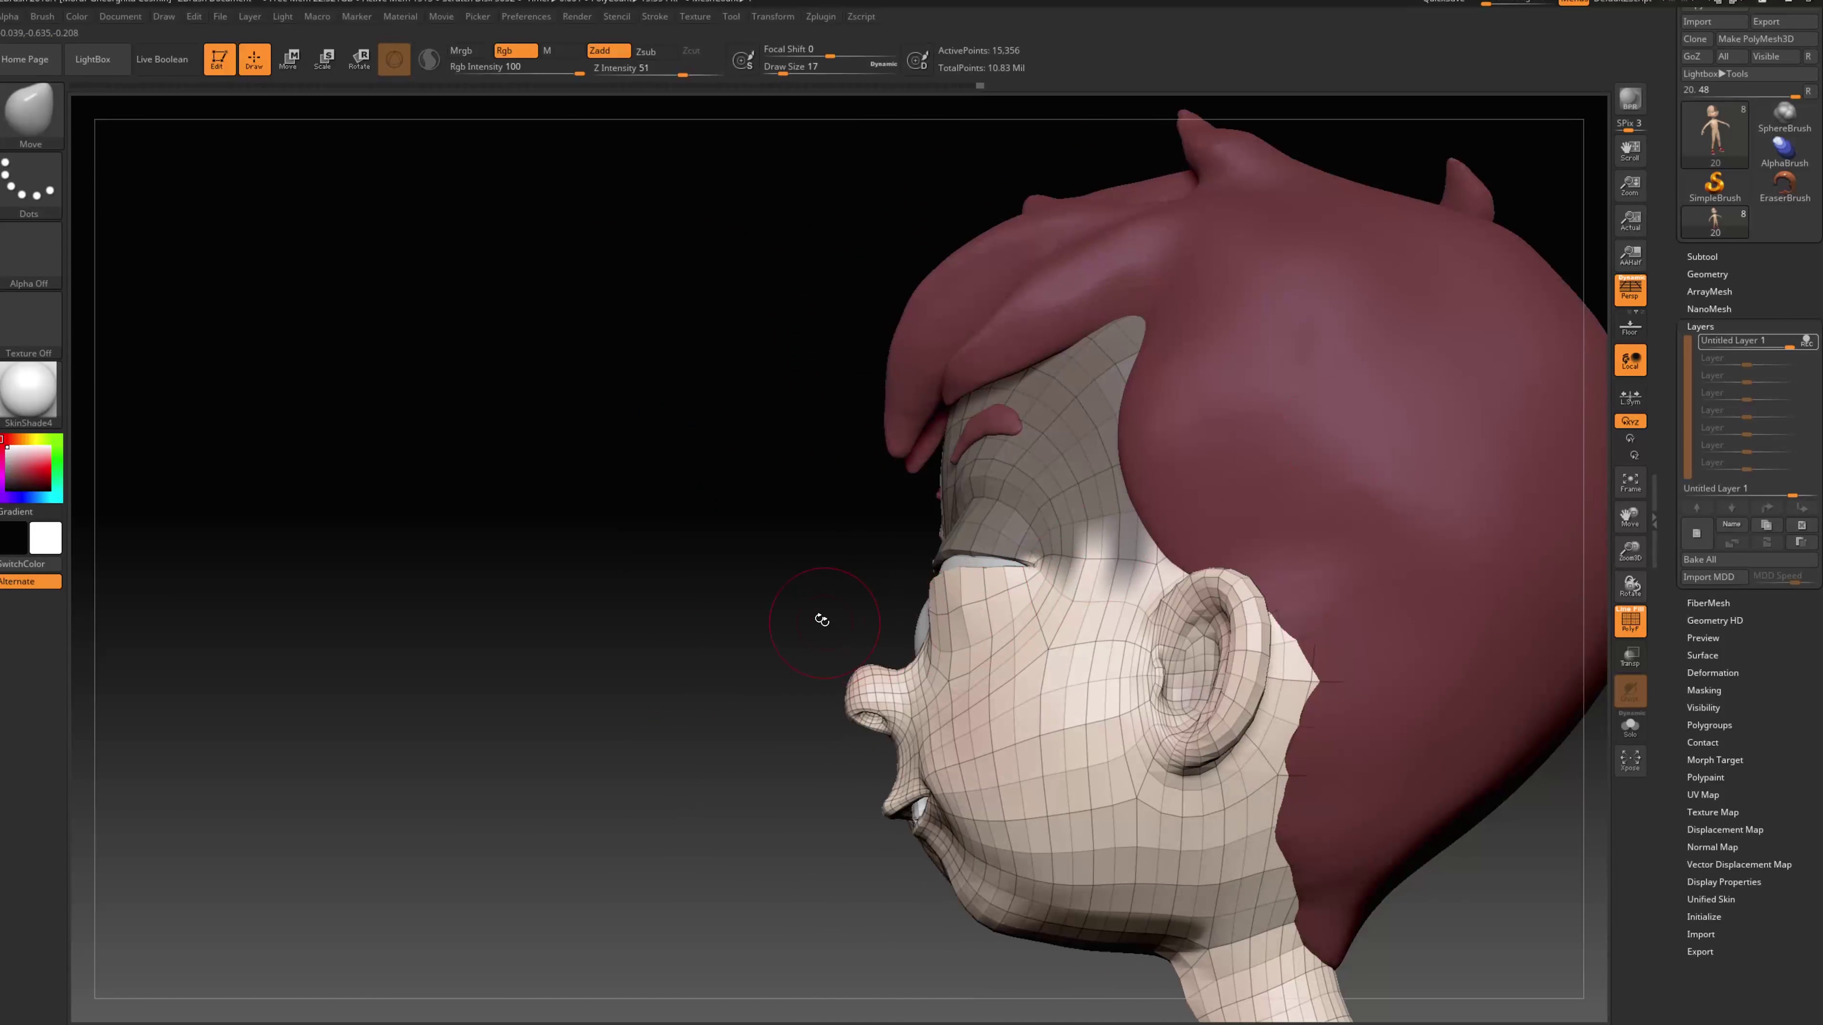
left_click_drag(827, 624, 959, 615)
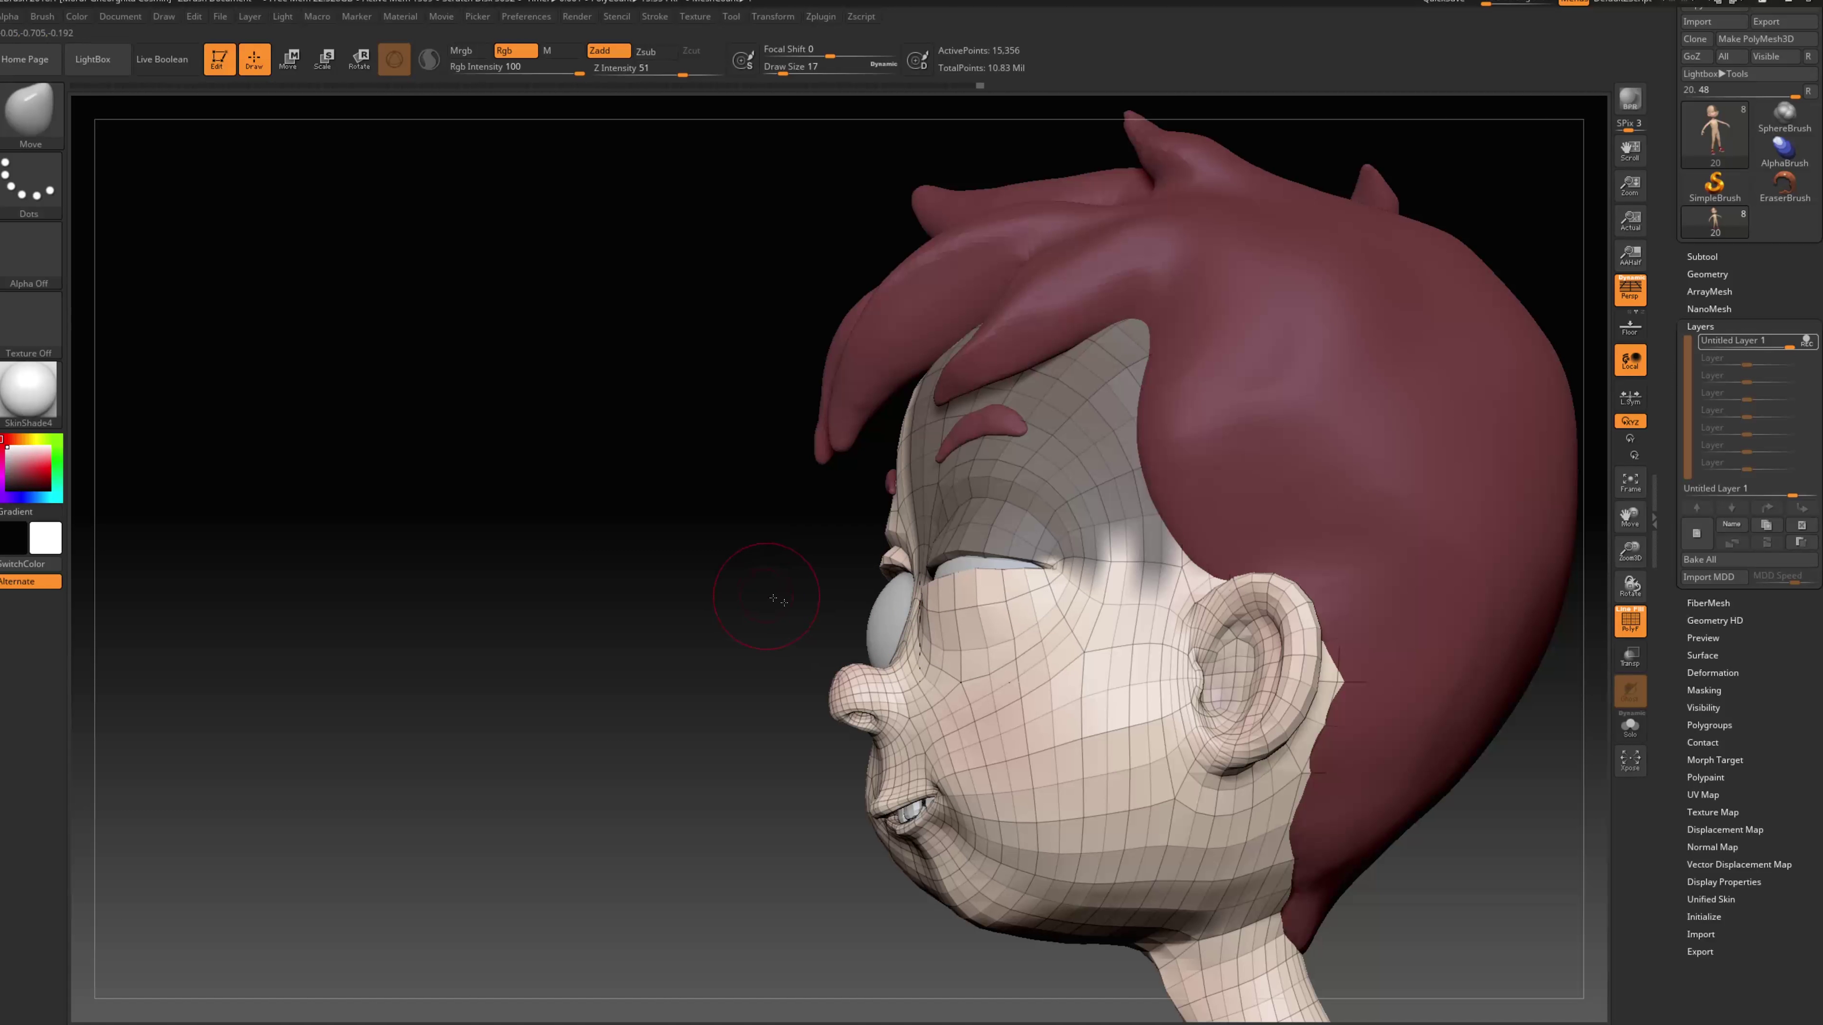
left_click_drag(773, 598, 983, 569)
left_click_drag(1321, 506, 826, 657)
left_click_drag(825, 657, 1034, 632)
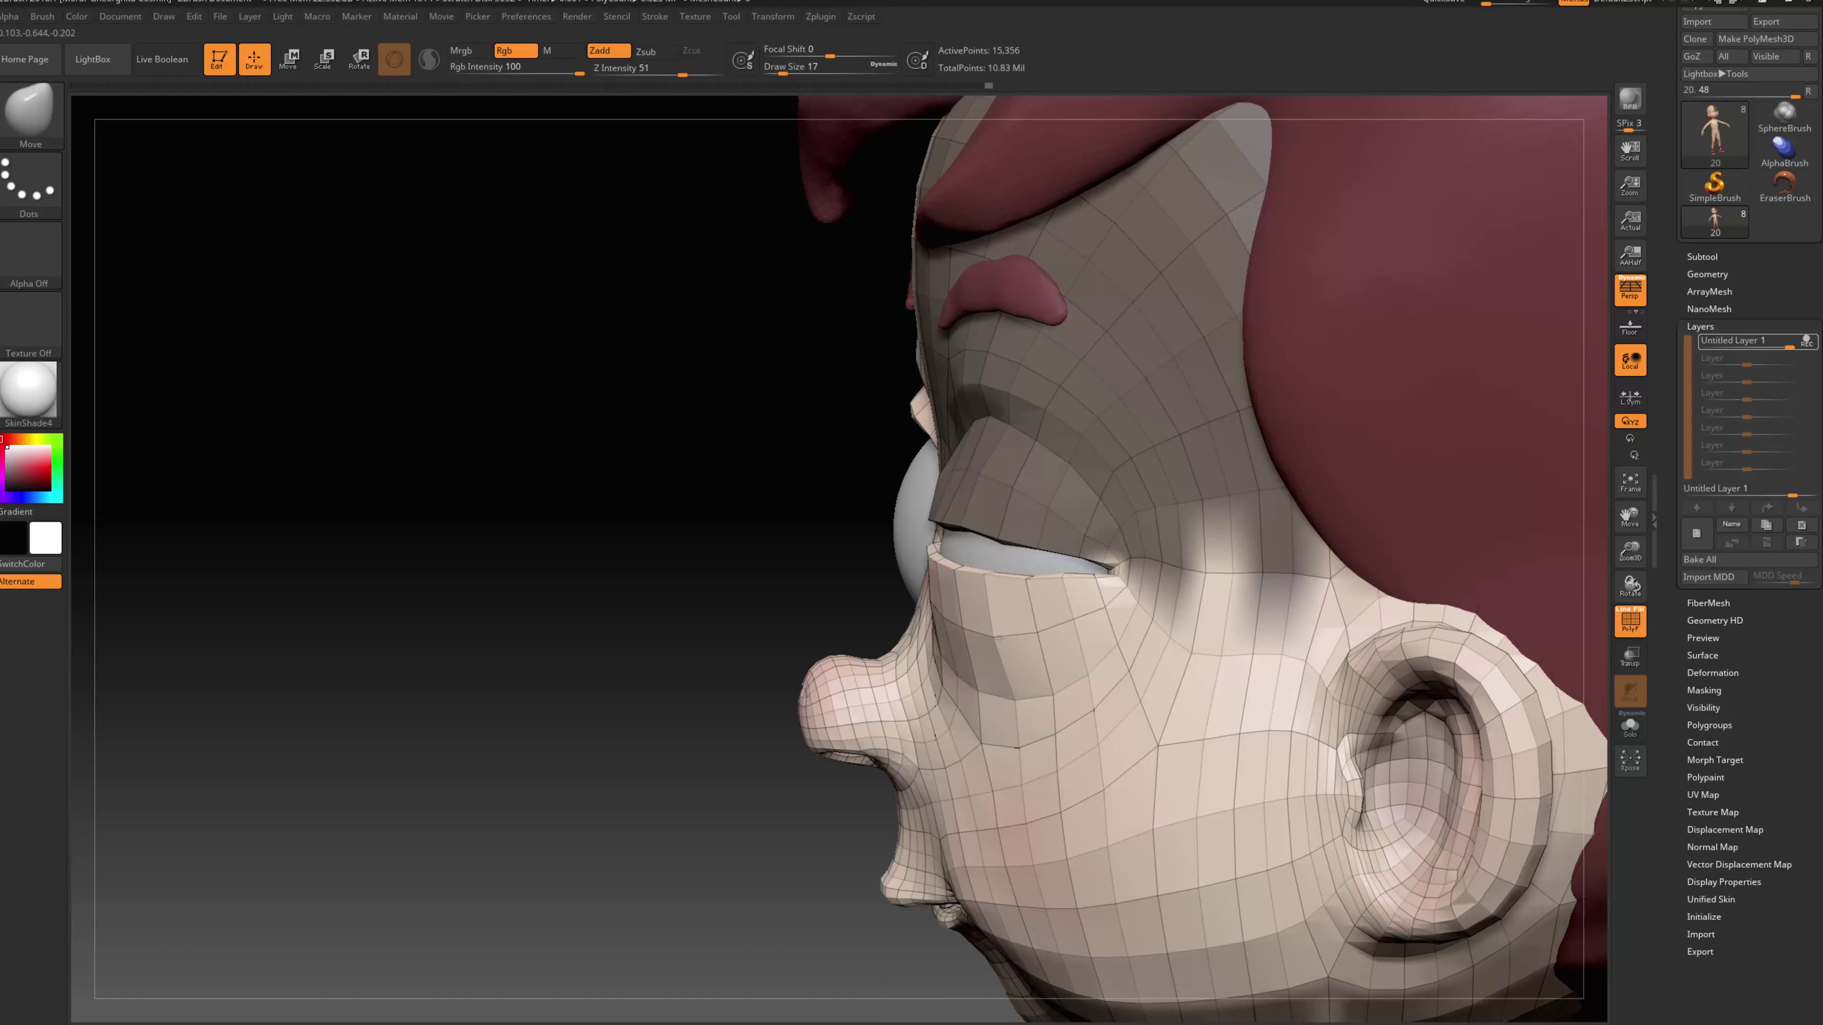
left_click_drag(662, 716, 915, 692)
key("s")
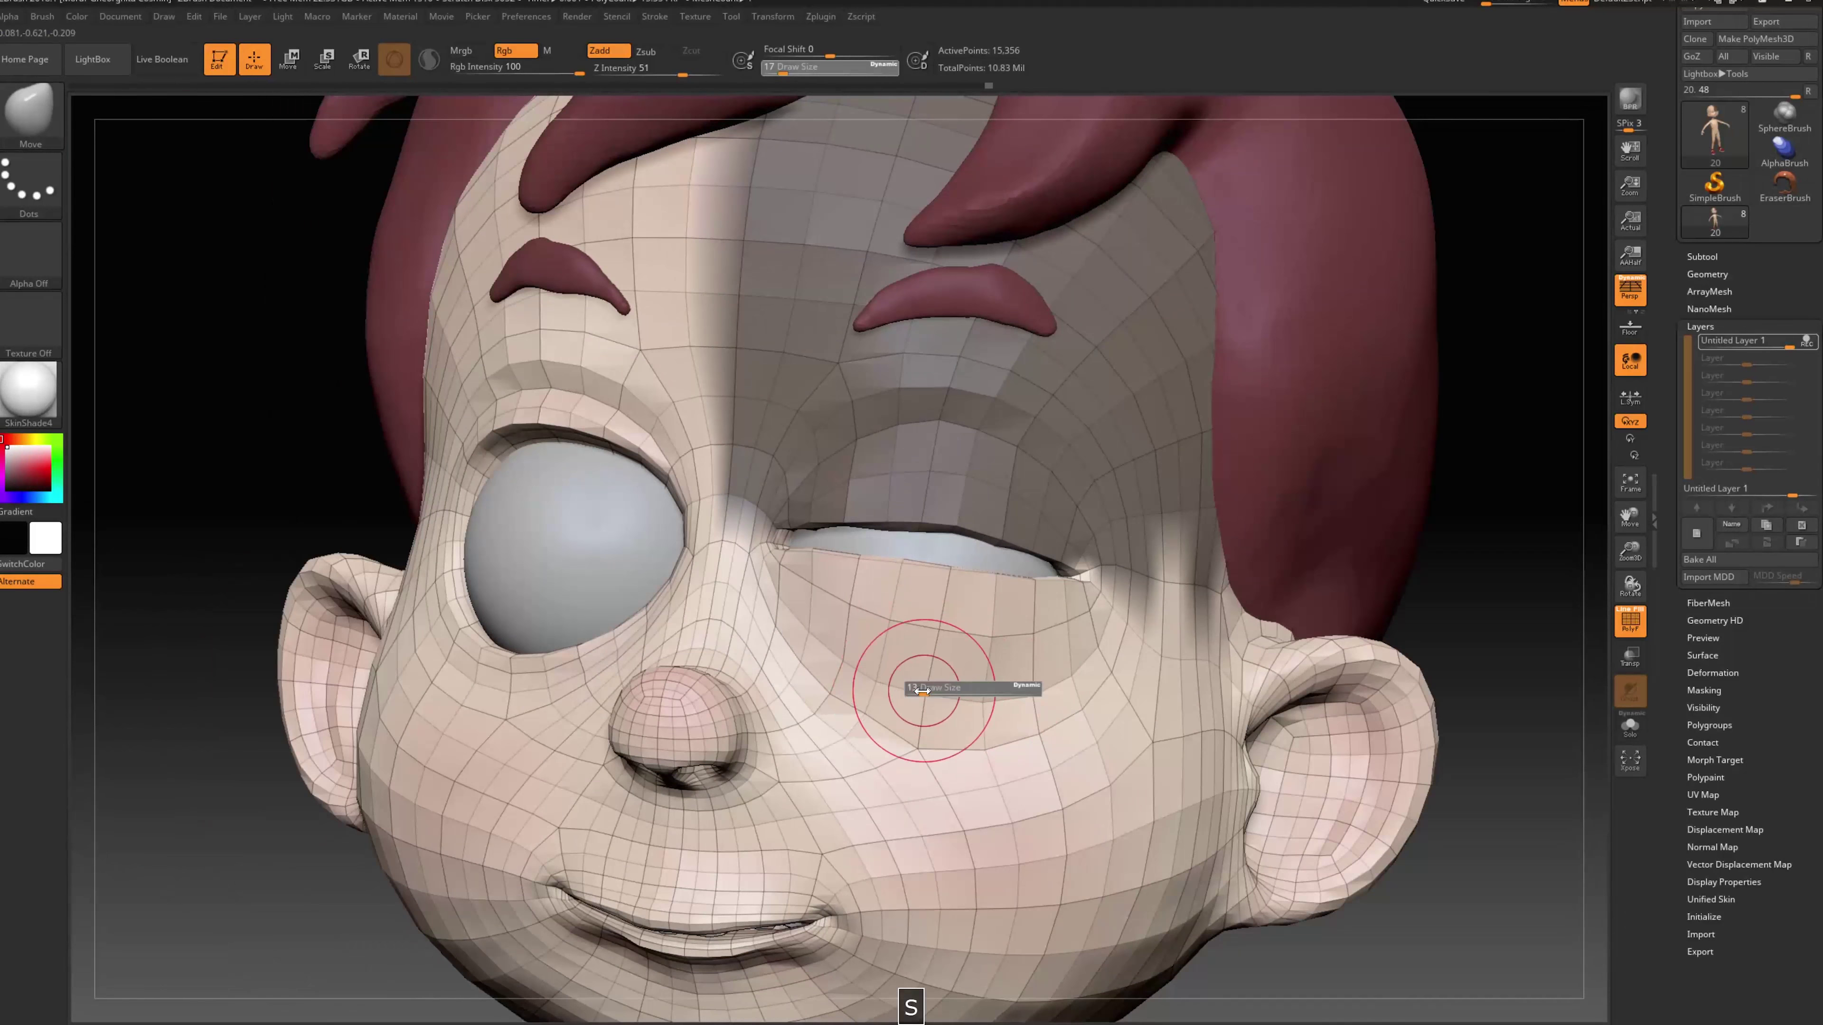
key("shift")
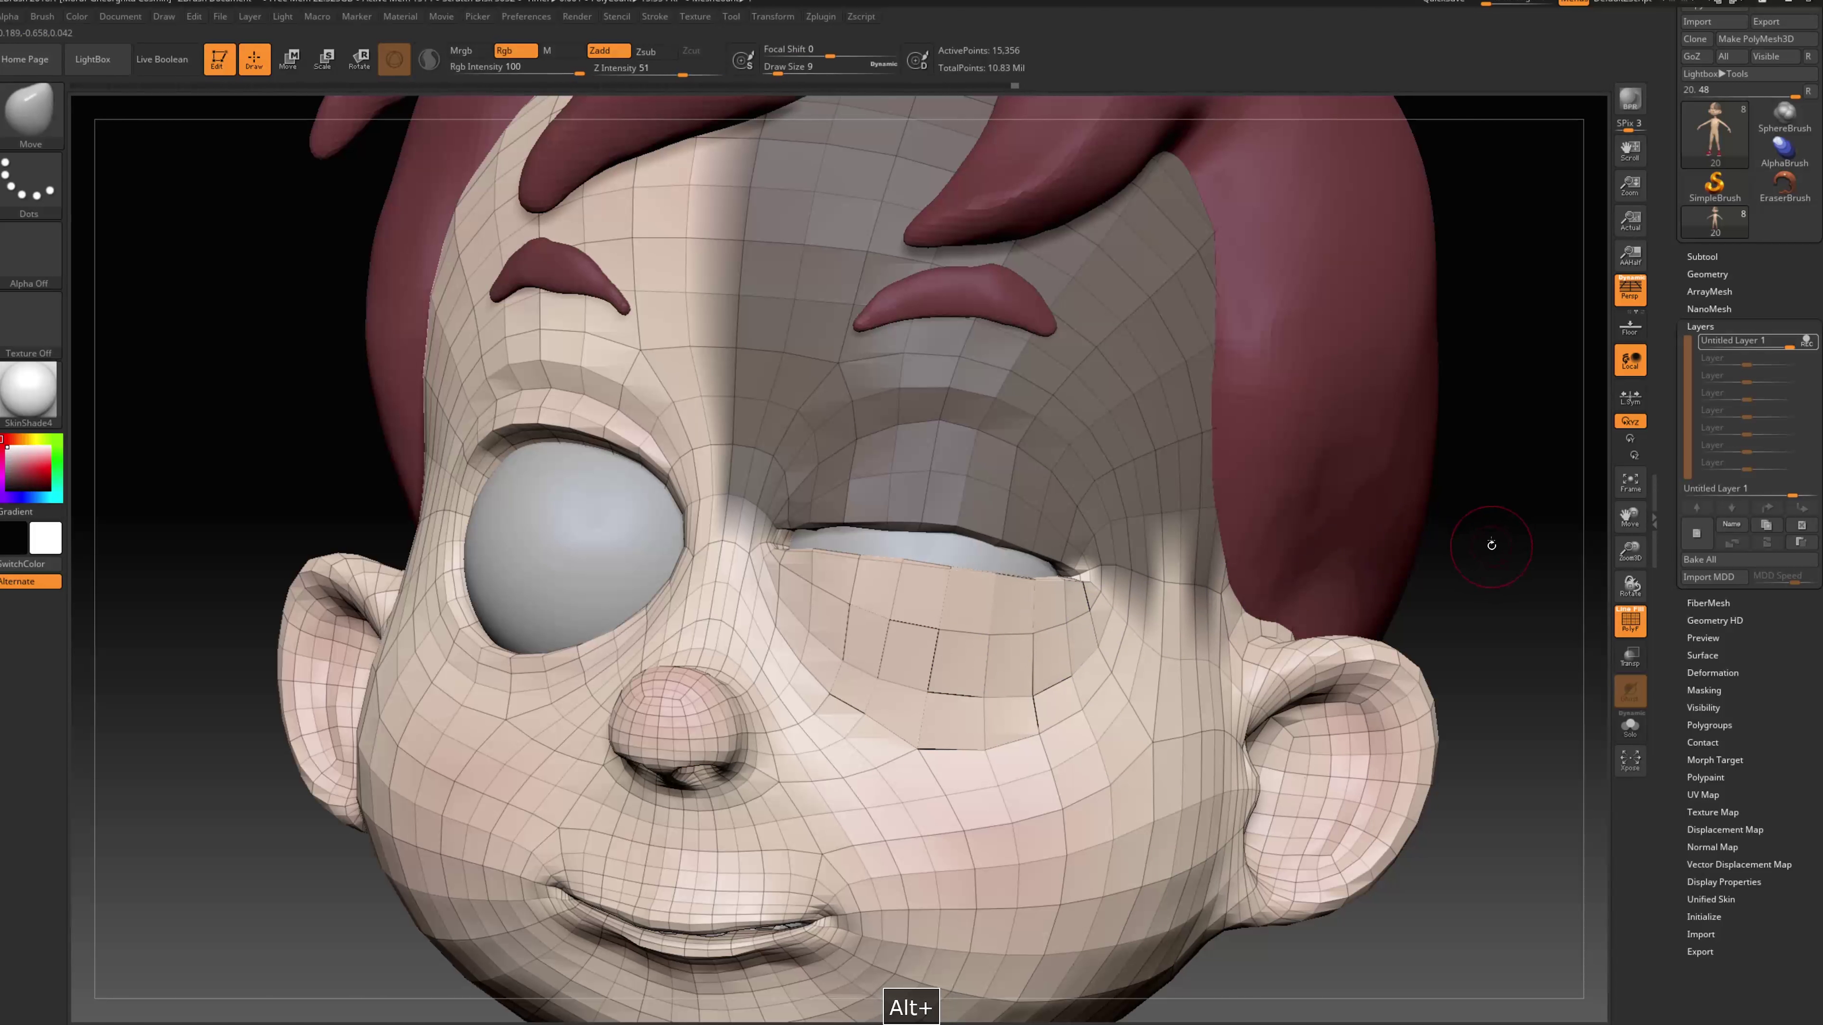
Clear the mask from the upper eyelid and forehead
left_click_drag(1489, 541, 1298, 407, "alt")
left_click_drag(1322, 299, 686, 684, "ctrl+alt")
left_click_drag(1351, 436, 1134, 632, "alt")
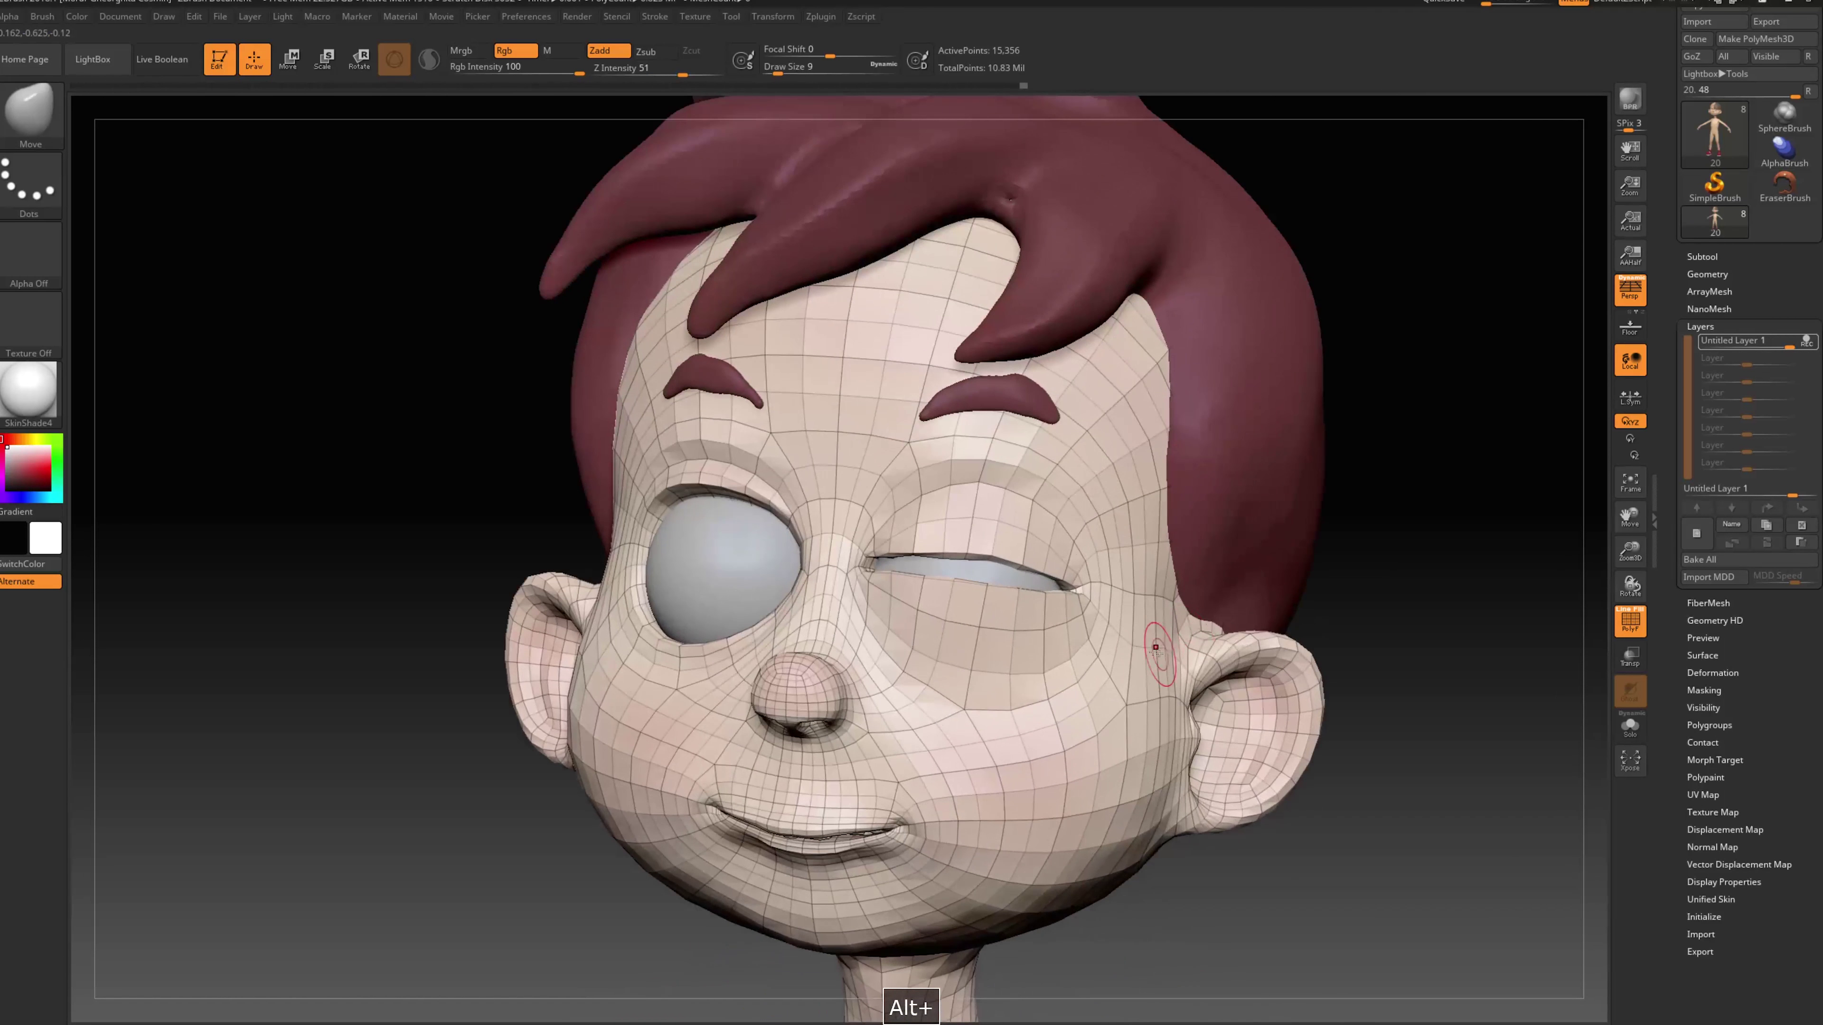
Switch to the Move Topological brush and adjust the left eyelids from the inner corner outwards at draw size 11
key("b")
key("m")
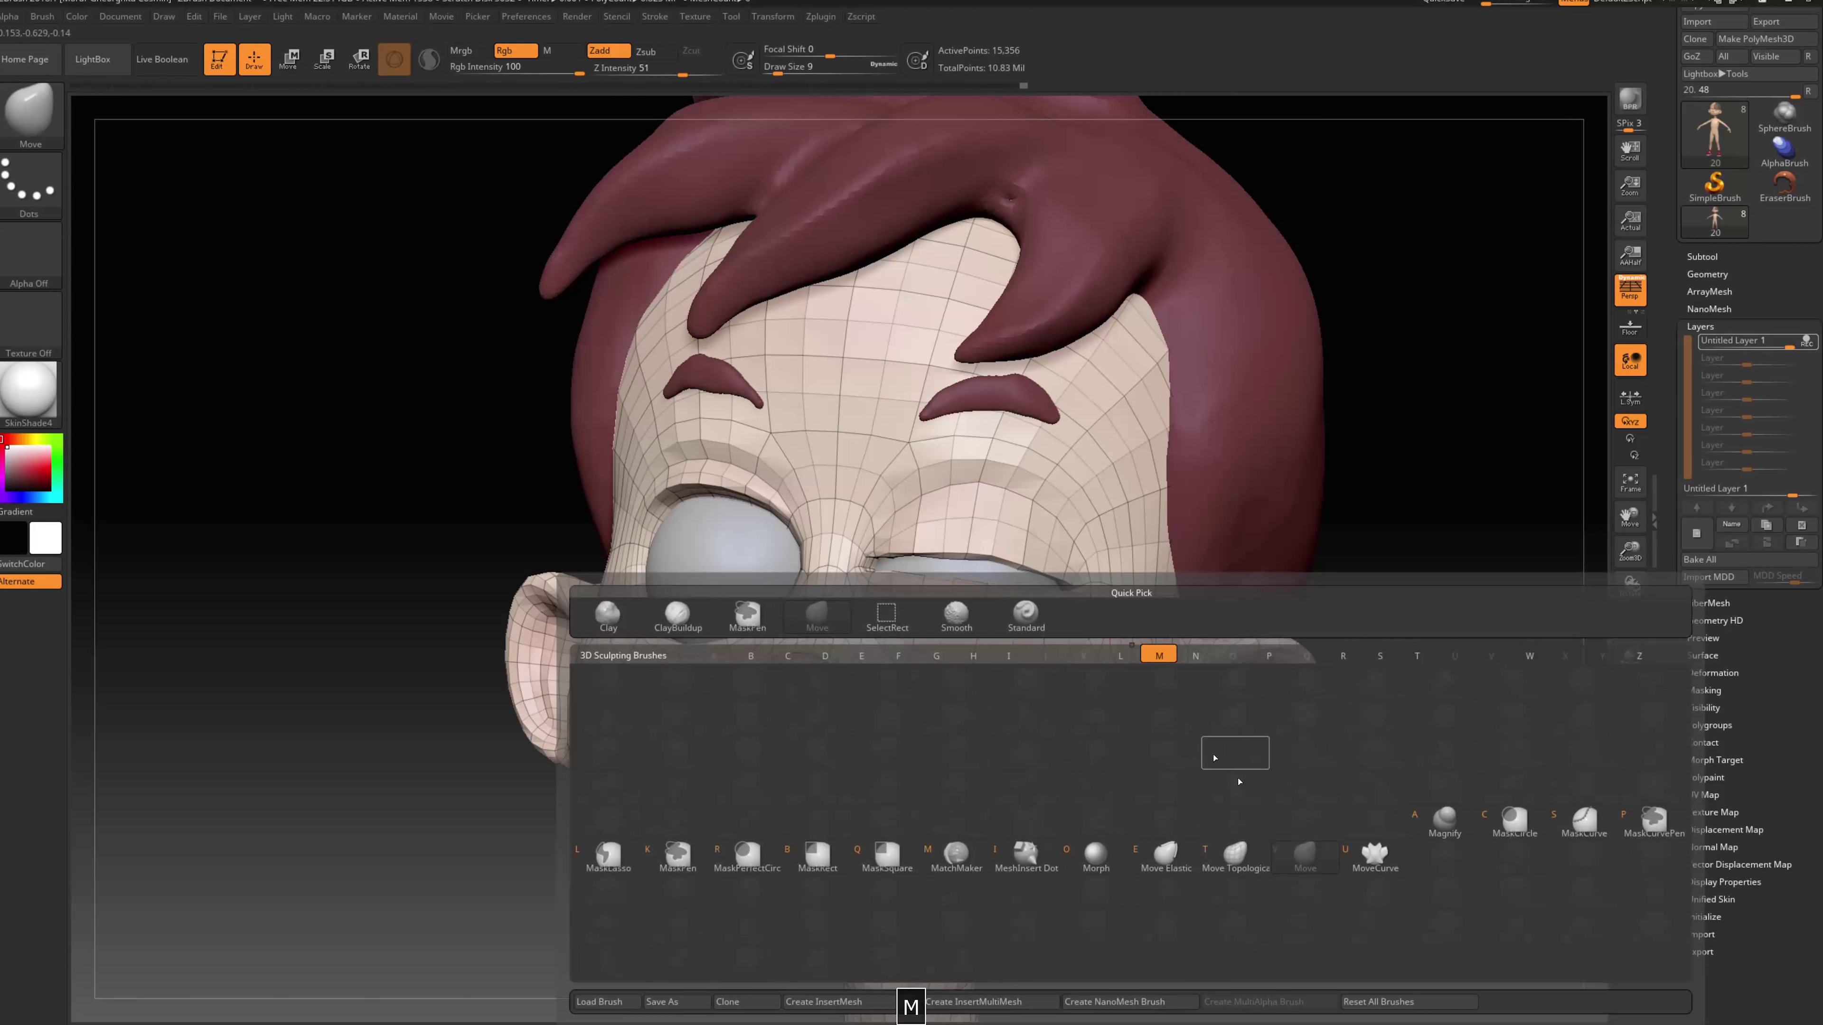
left_click(1240, 874)
mouse_move(1418, 534)
left_mouse_down("alt")
mouse_move(1460, 564)
mouse_move(1429, 575)
left_mouse_up("alt")
key("s")
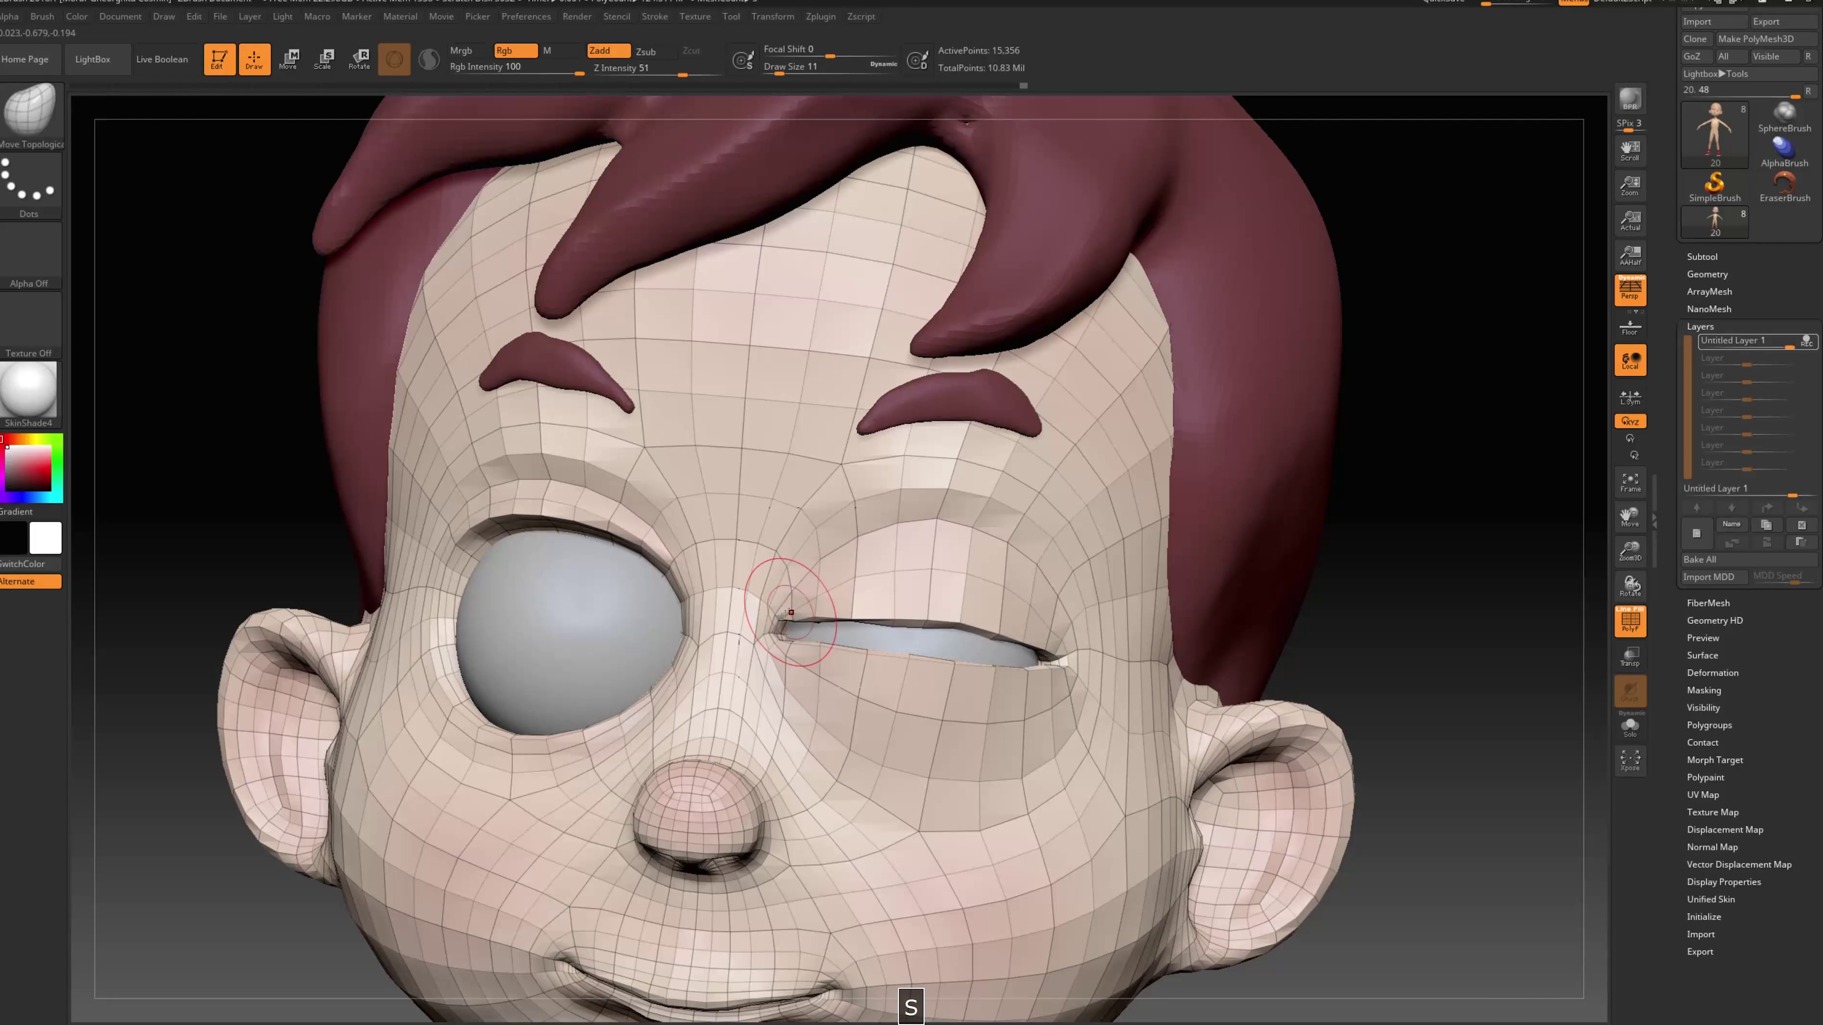
left_click_drag(818, 630, 932, 627)
Pull the middle and outer edges of both left eyelids together at draw size 9 to narrow the gap
left_click_drag(1459, 599, 1184, 610)
key("s")
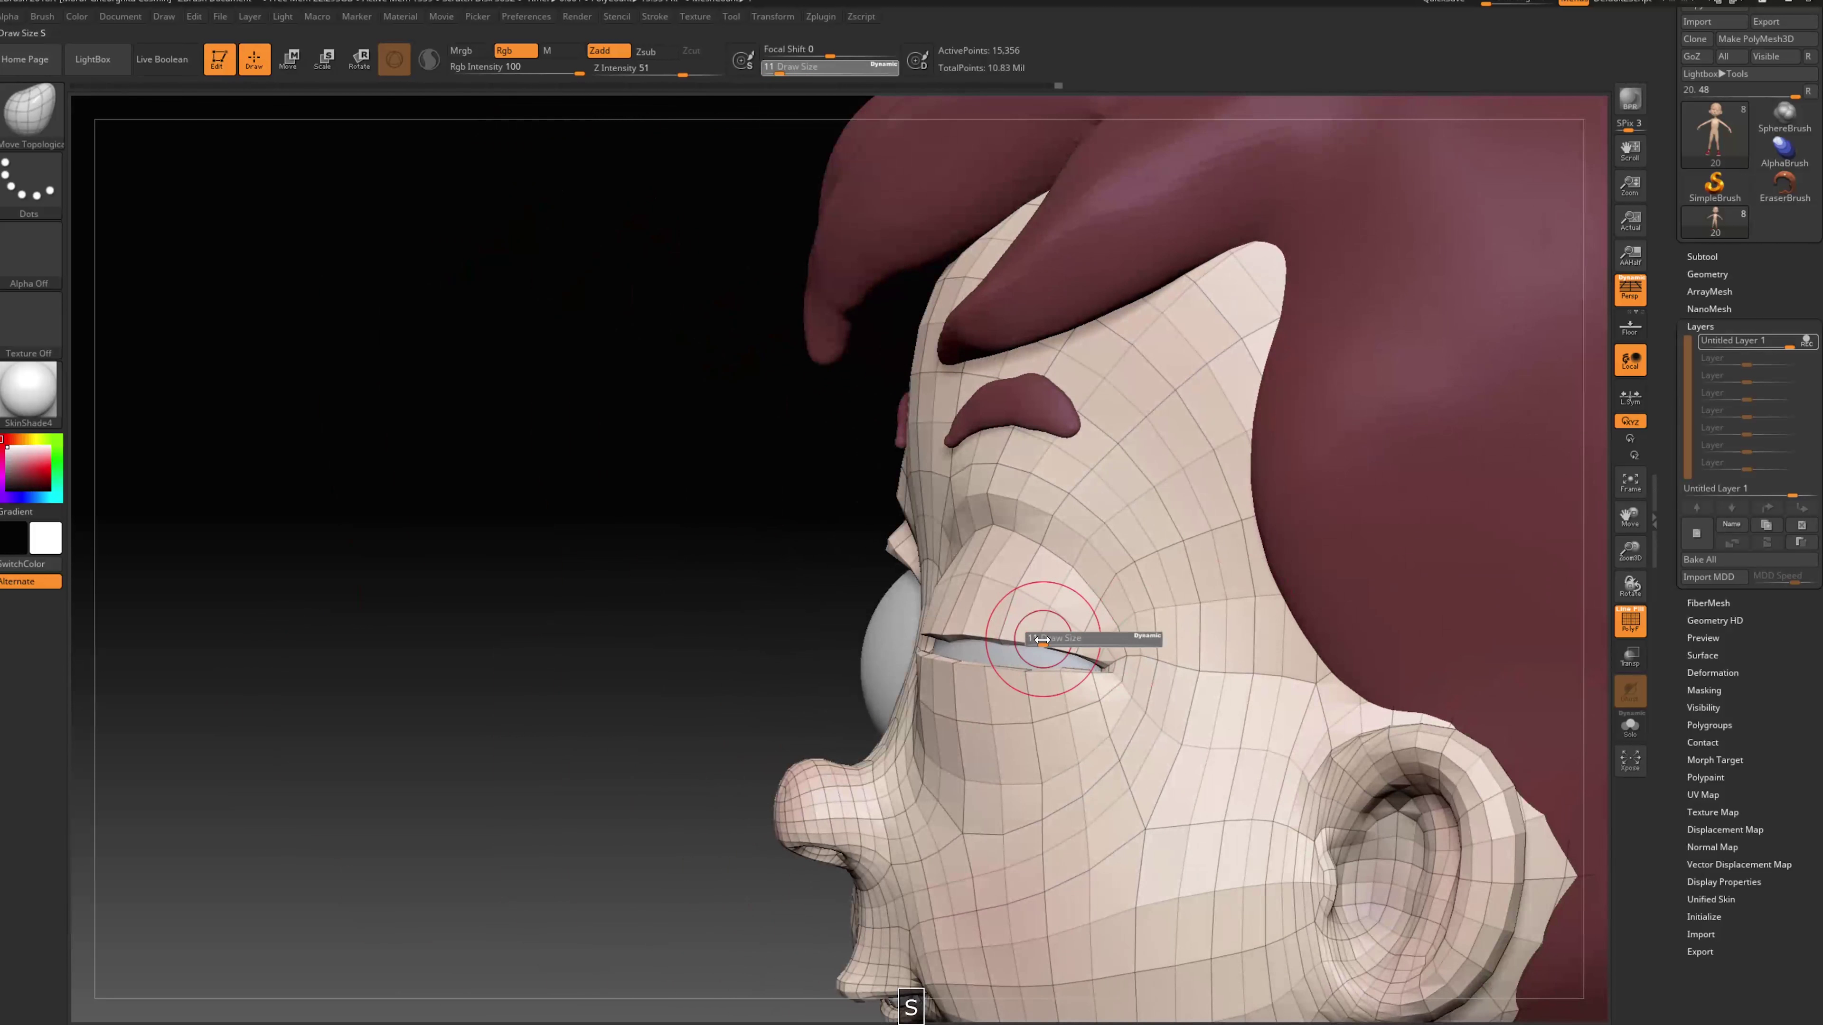
mouse_move(1034, 636)
left_mouse_down()
mouse_move(1051, 636)
mouse_move(981, 650)
mouse_move(1045, 632)
left_mouse_up()
key("s")
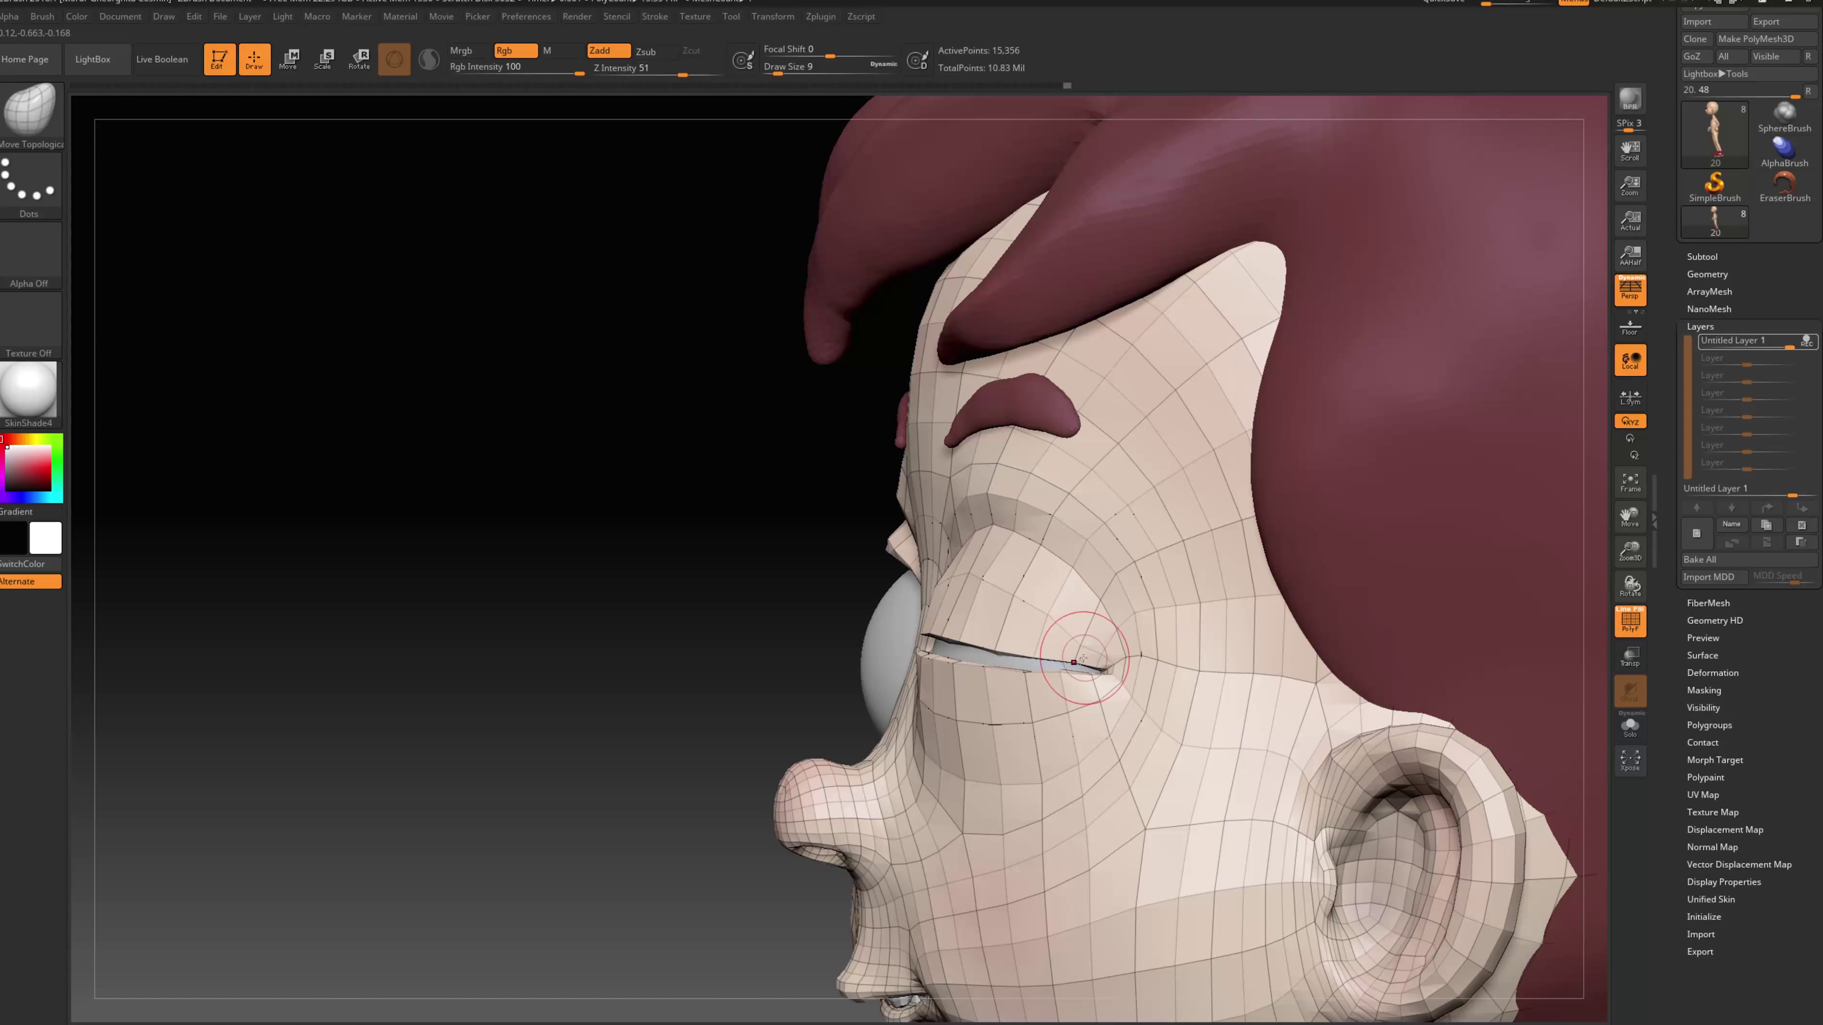
left_click_drag(1074, 653, 987, 651)
left_click_drag(617, 707, 946, 638)
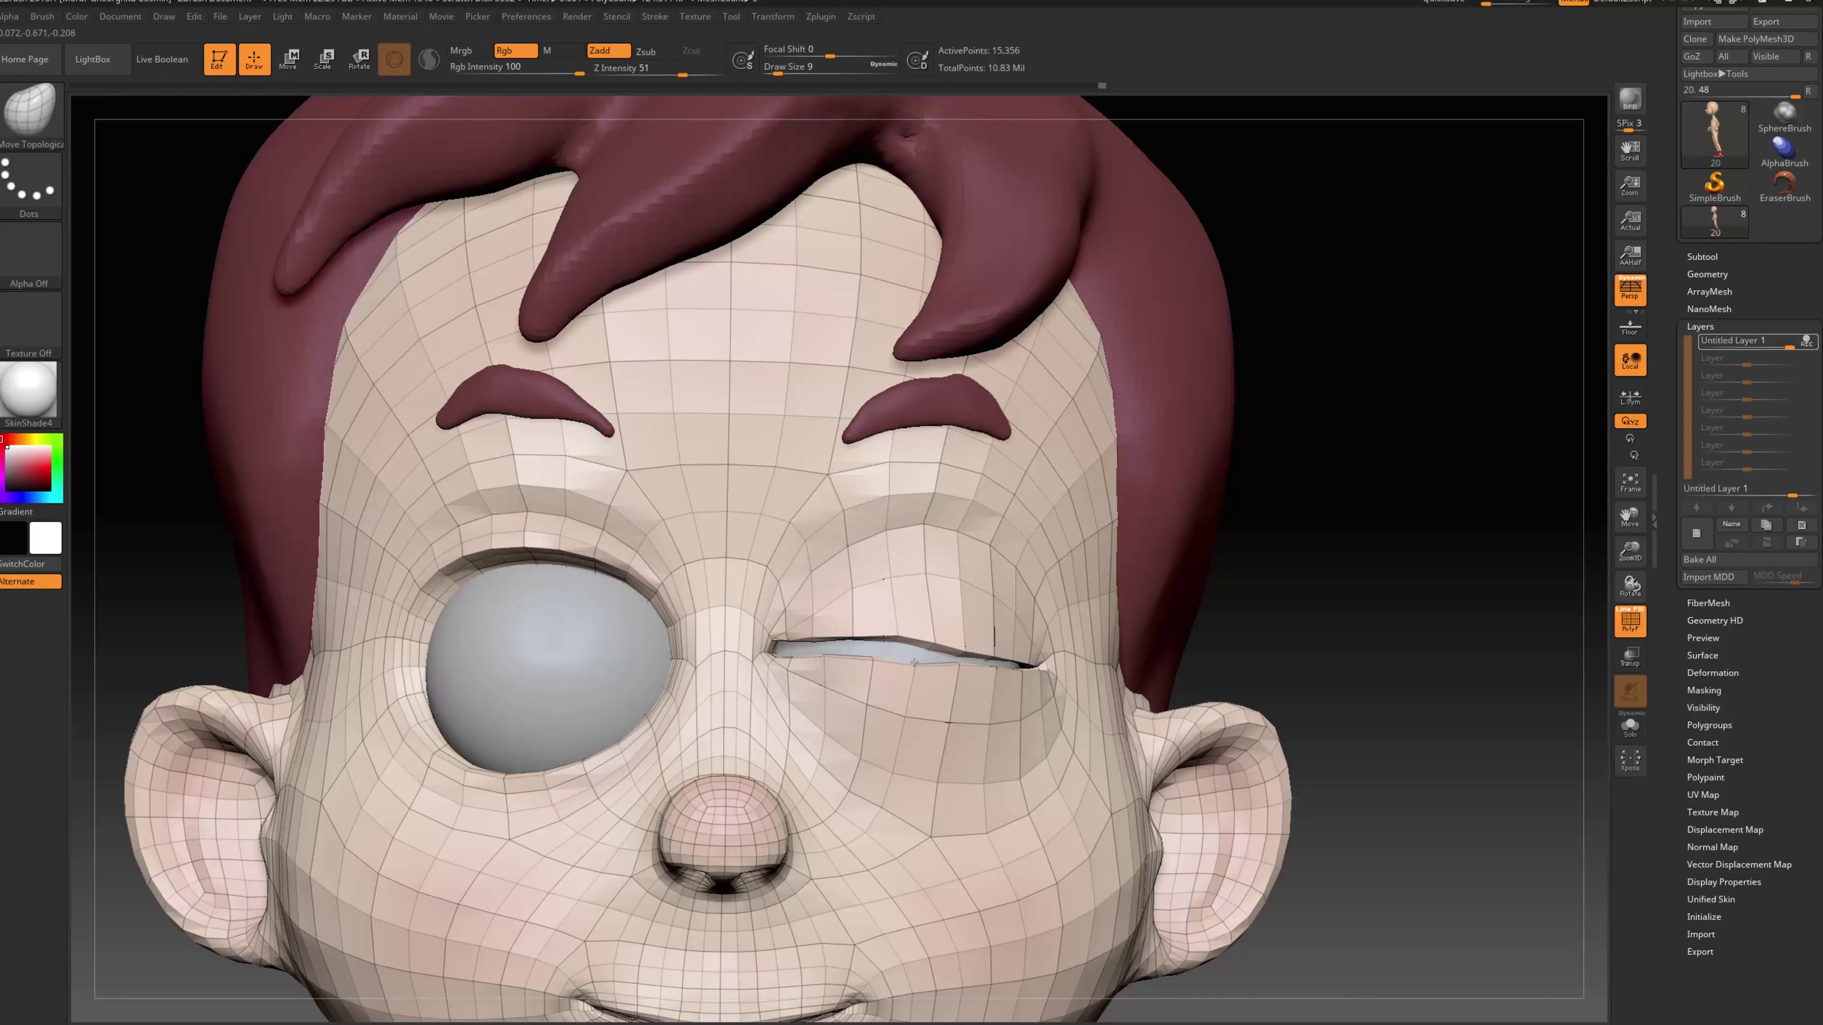
left_click_drag(912, 646, 854, 658)
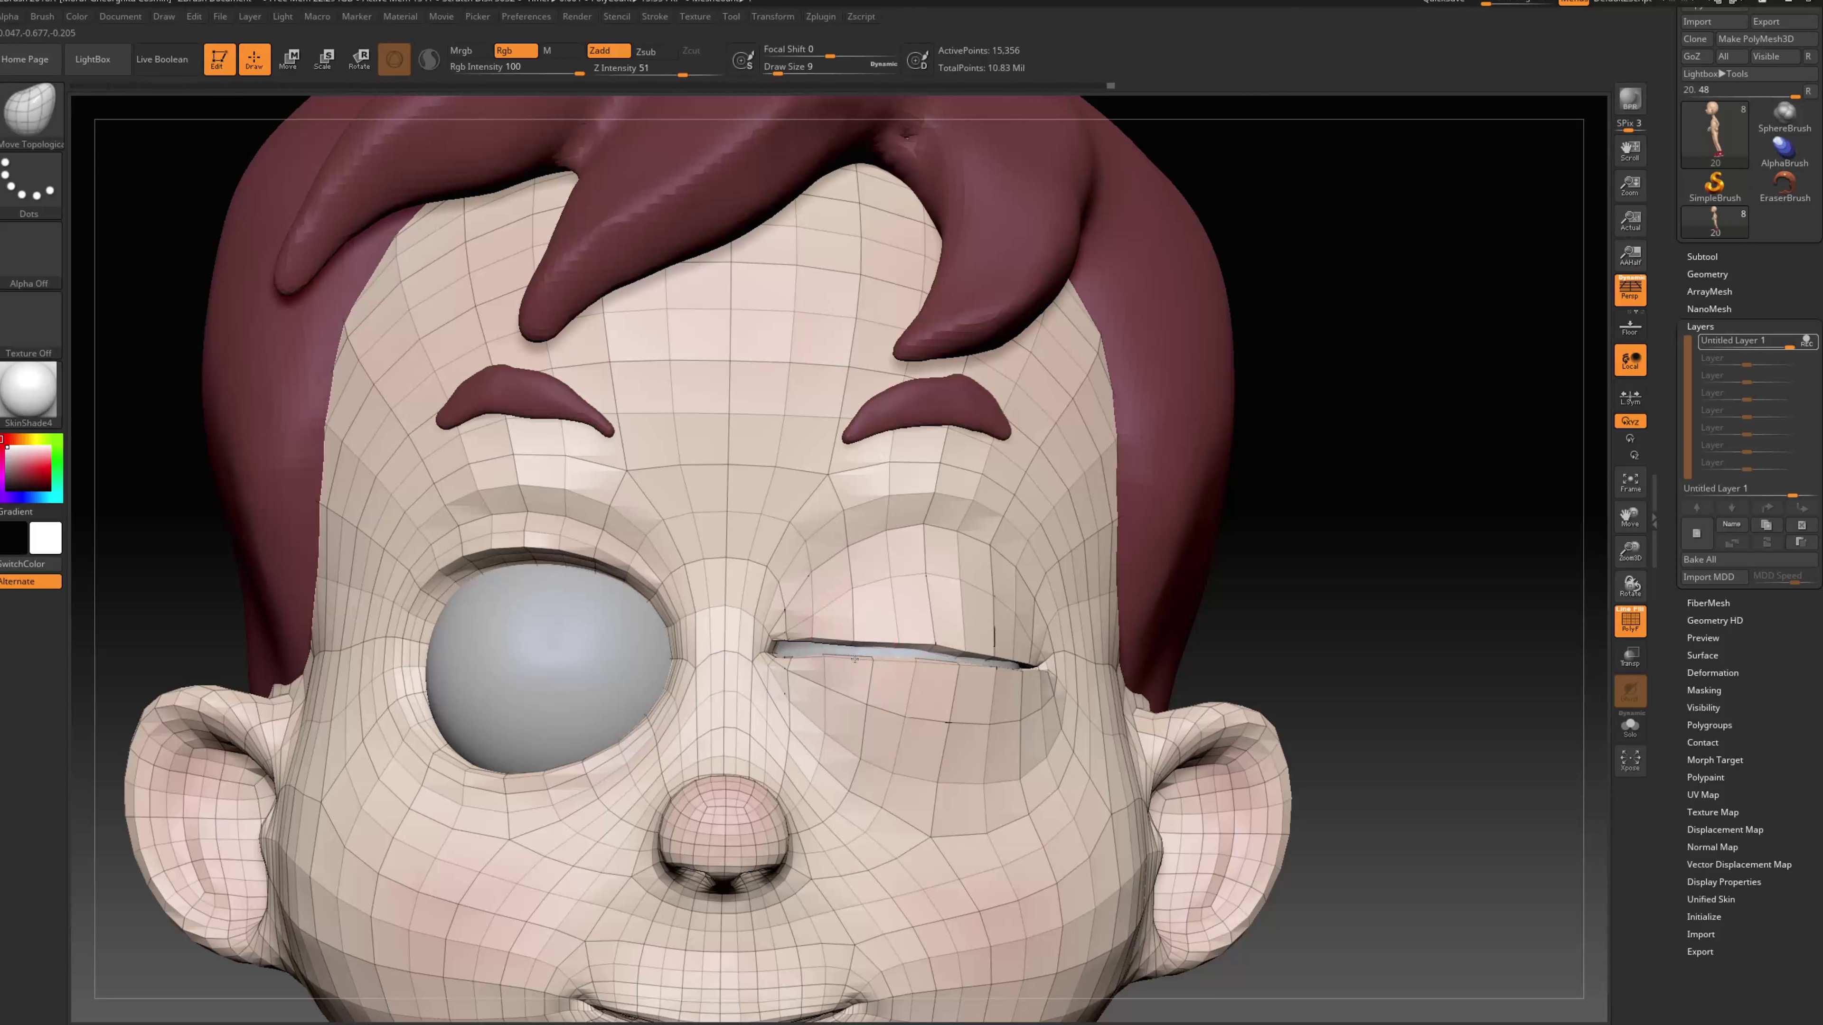
Reshape the left eyelids along the closing line and near the inner corner at draw size 11
mouse_move(1300, 512)
left_mouse_down()
mouse_move(1062, 531)
mouse_move(905, 575)
mouse_move(890, 619)
mouse_move(882, 595)
left_mouse_up()
key("s")
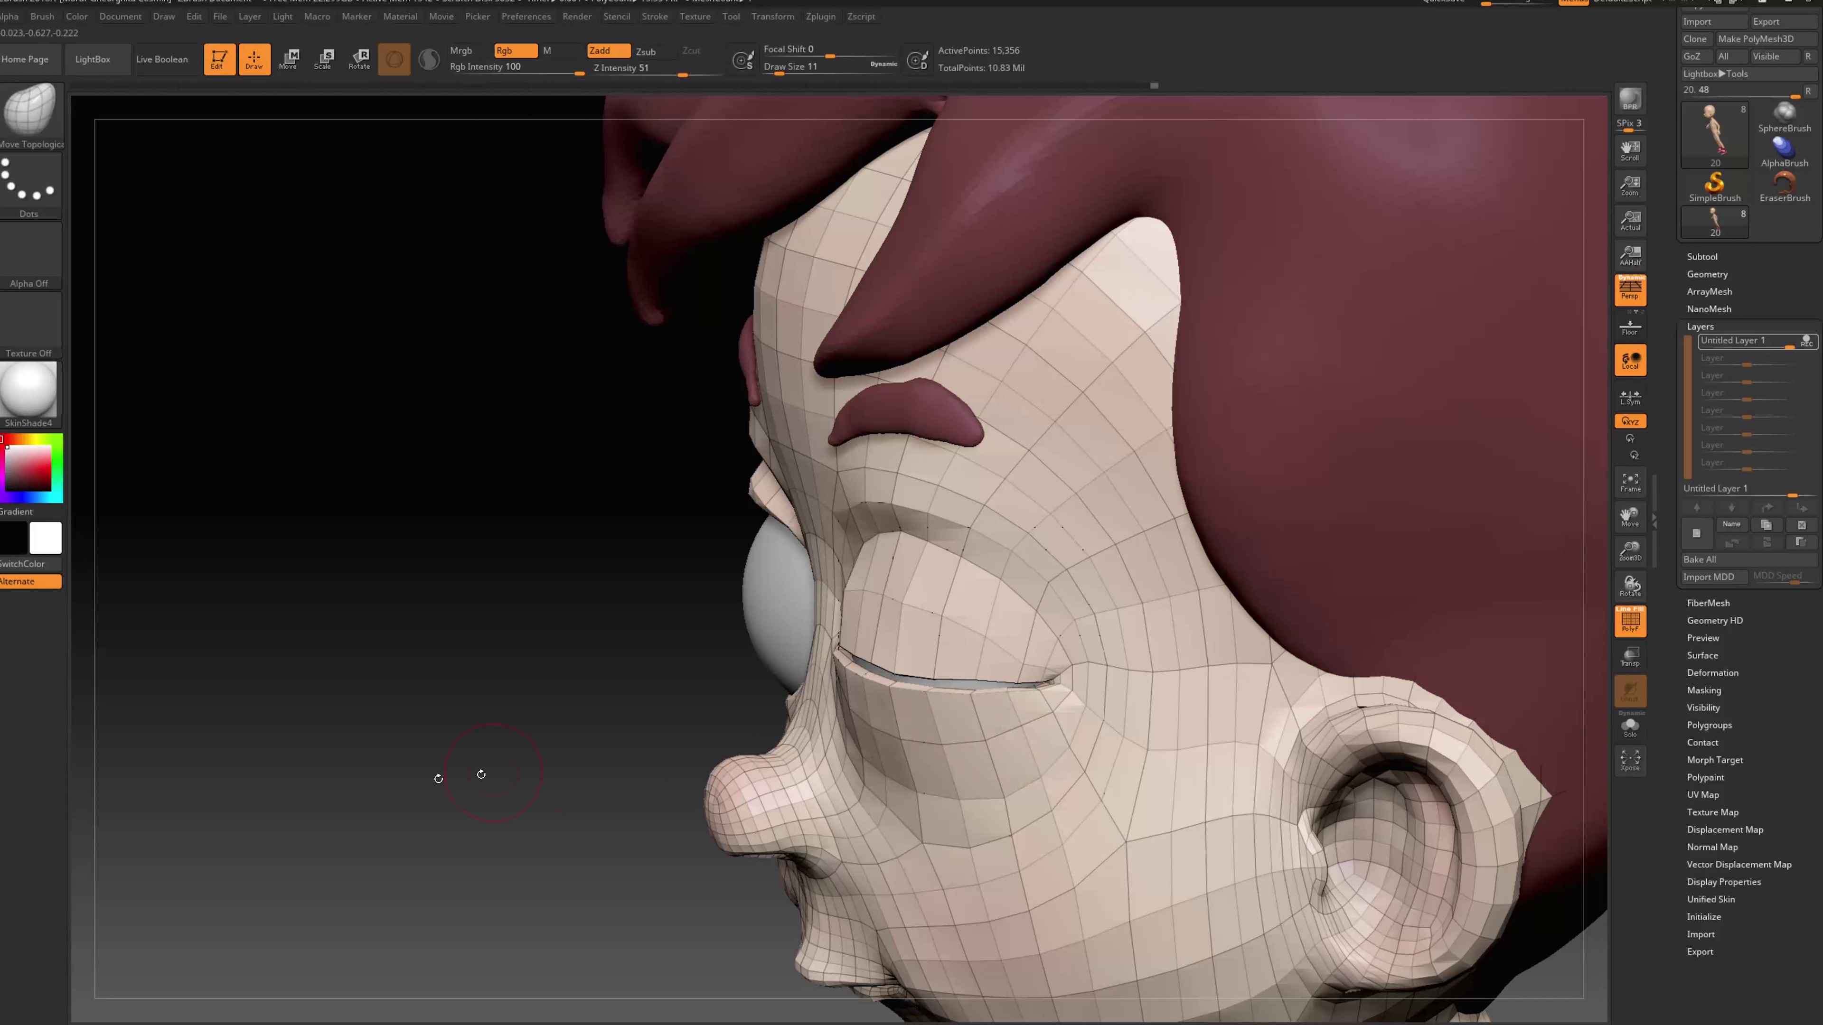
left_click_drag(438, 779, 725, 765)
left_click_drag(762, 637, 765, 652)
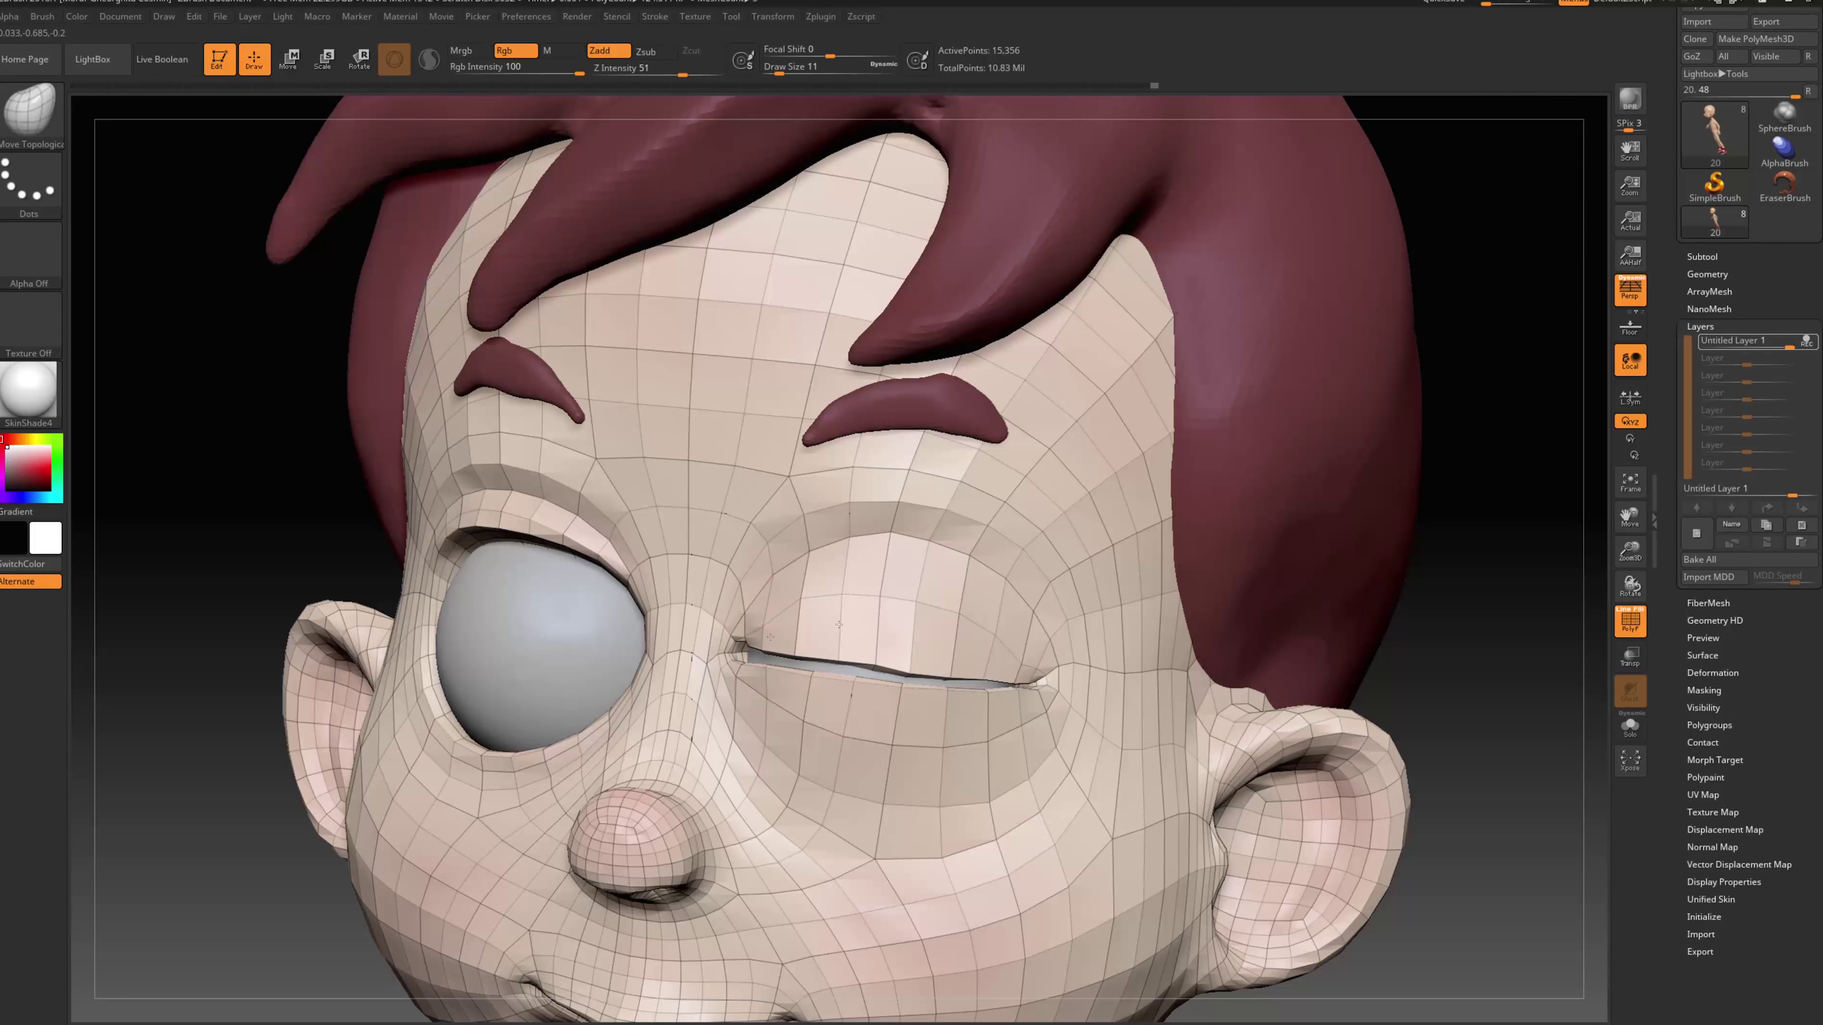
Refine and smooth the inner corner of the left eye at draw size 4
mouse_move(1495, 578)
left_mouse_down("shift")
mouse_move(1433, 542)
mouse_move(1407, 676)
left_mouse_up("shift")
key("s")
left_click(689, 678)
left_click_drag(694, 670, 682, 693, "shift")
left_click_drag(1514, 664, 1235, 675)
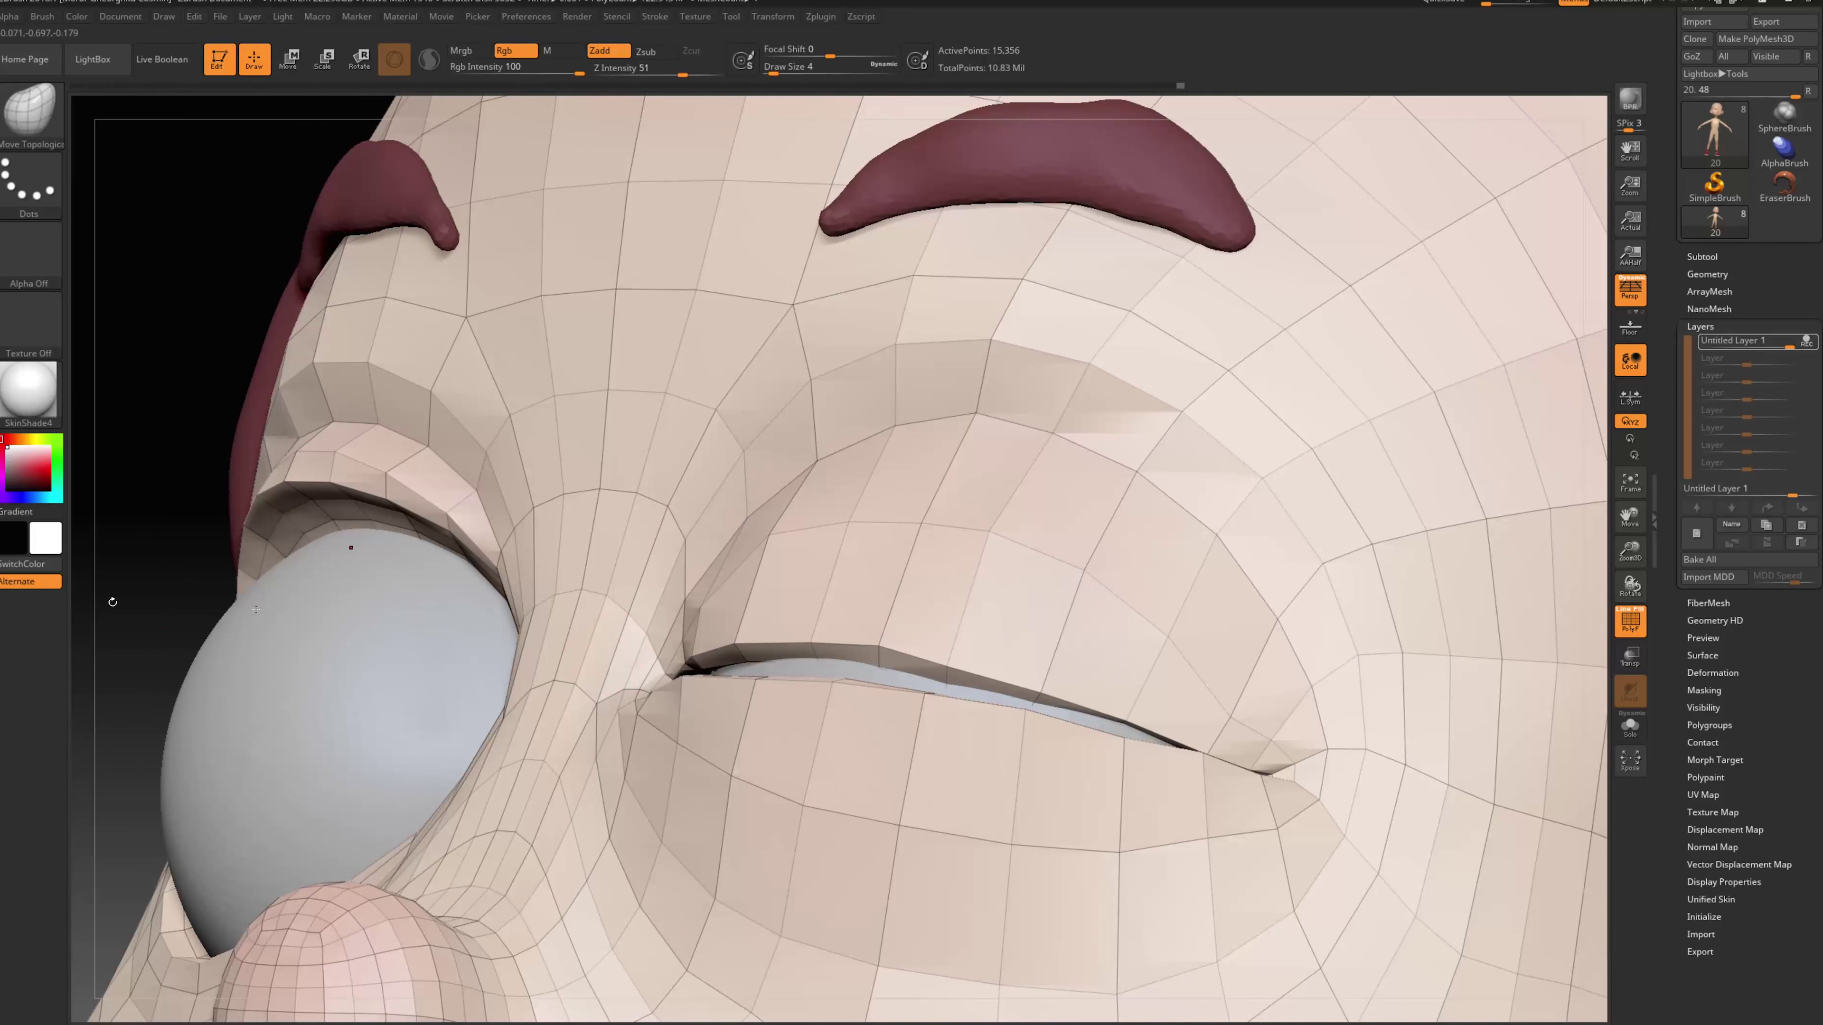
left_click_drag(148, 573, 223, 574)
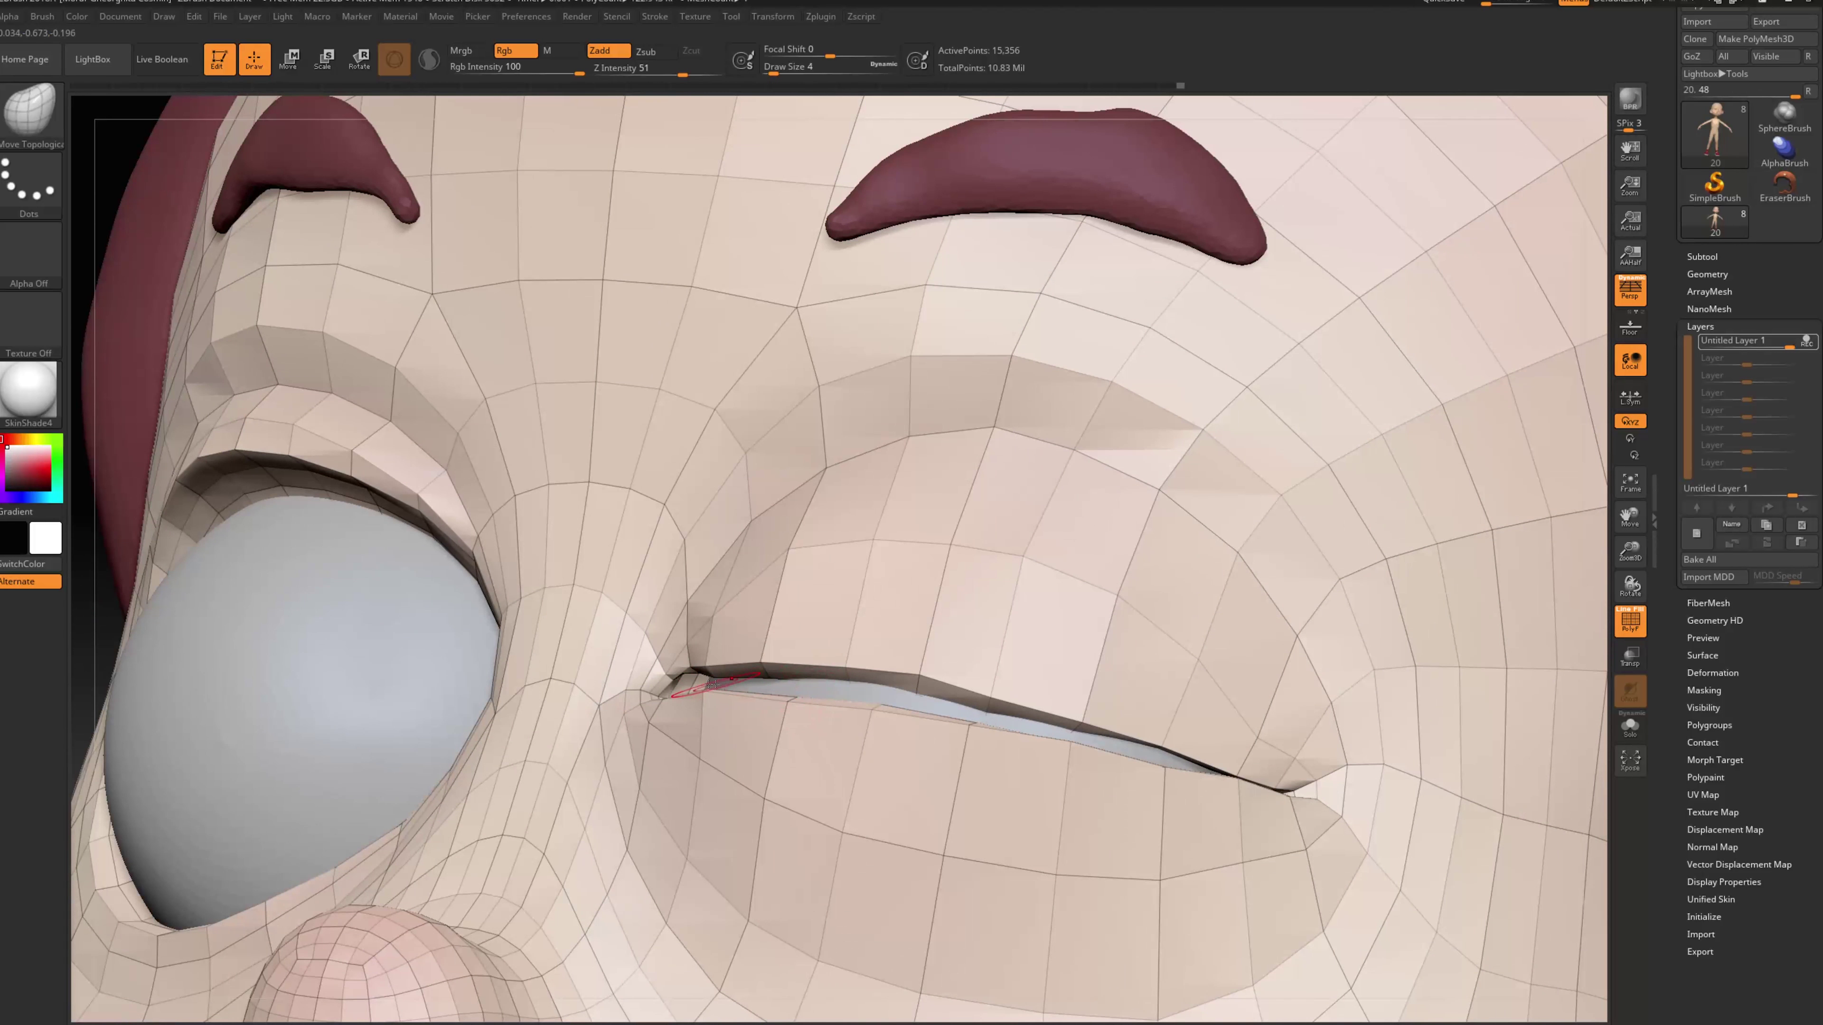
Bring the lid edges together along the inner half of the left eye at draw size 7
key("s")
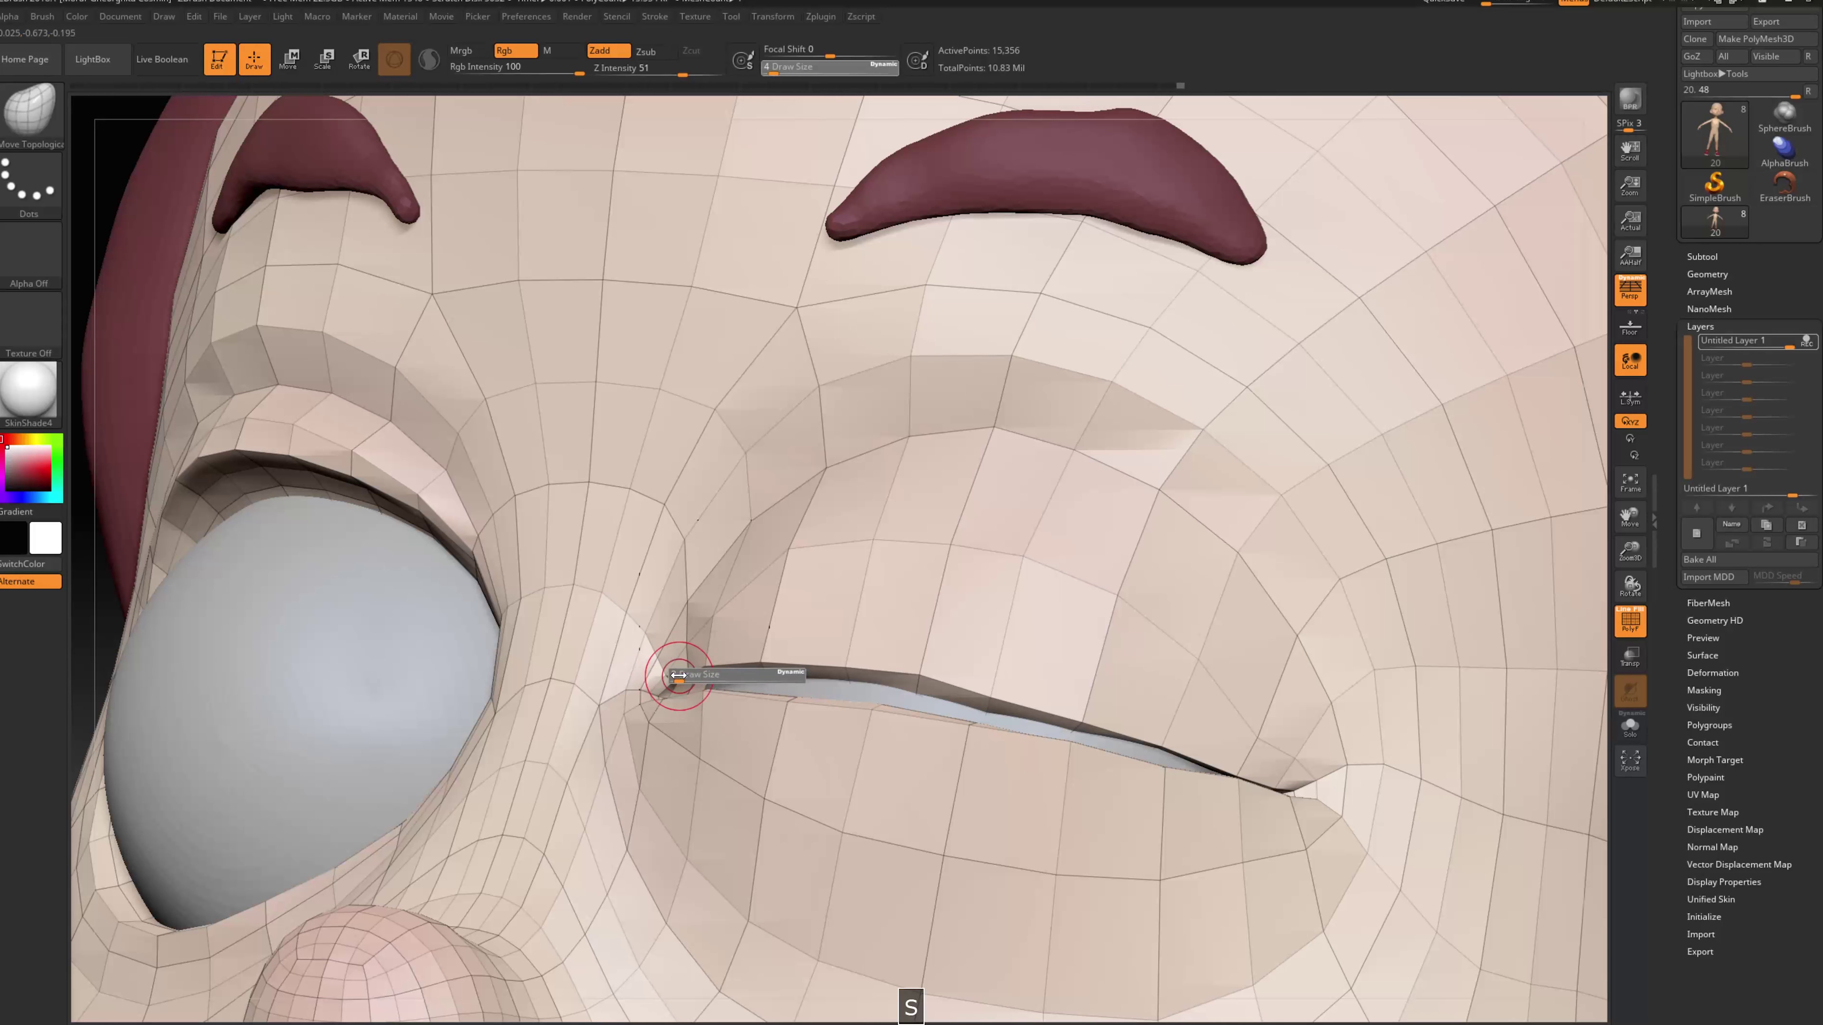
left_click_drag(680, 676, 915, 682)
key("s")
Close the remaining gap along the inner and middle parts of the left eyelids at draw size 12
key("f")
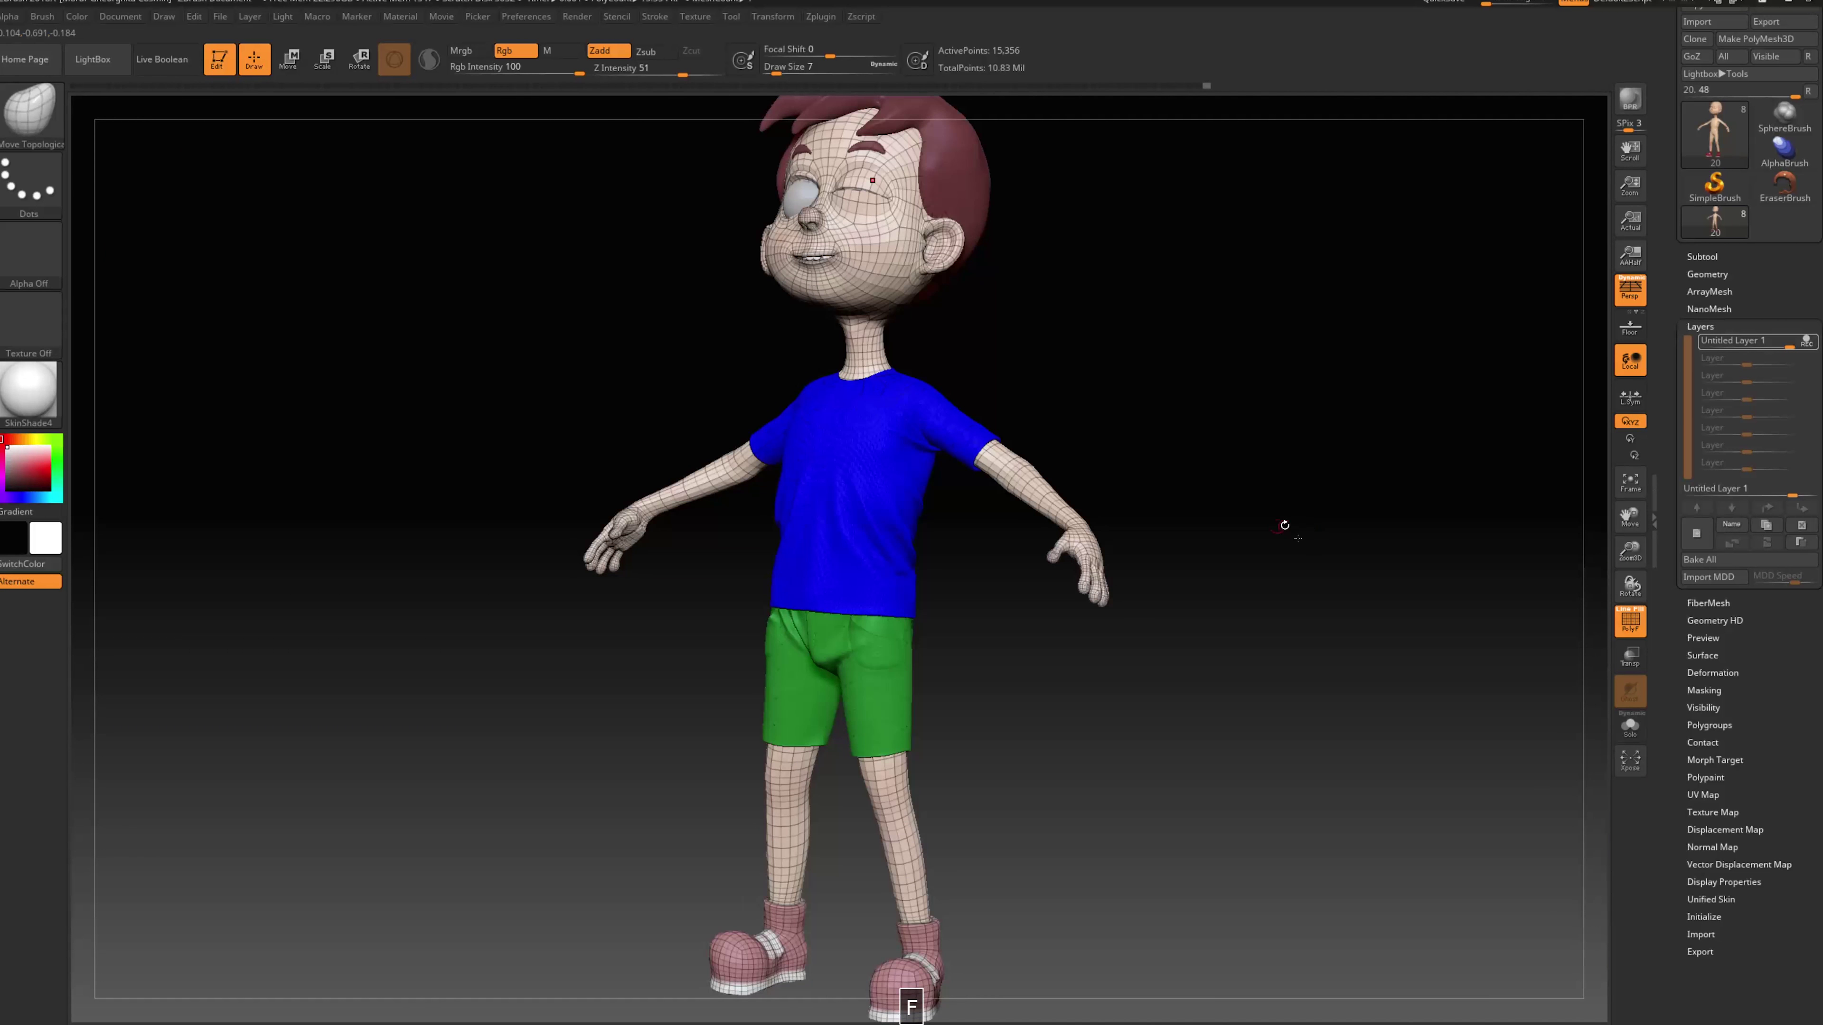
mouse_move(1286, 525)
left_mouse_down()
mouse_move(1322, 526)
mouse_move(1289, 546)
left_mouse_up()
left_click_drag(1290, 546, 1316, 474, "alt")
left_click_drag(1392, 340, 1381, 657, "alt")
left_click_drag(1367, 539, 1251, 562)
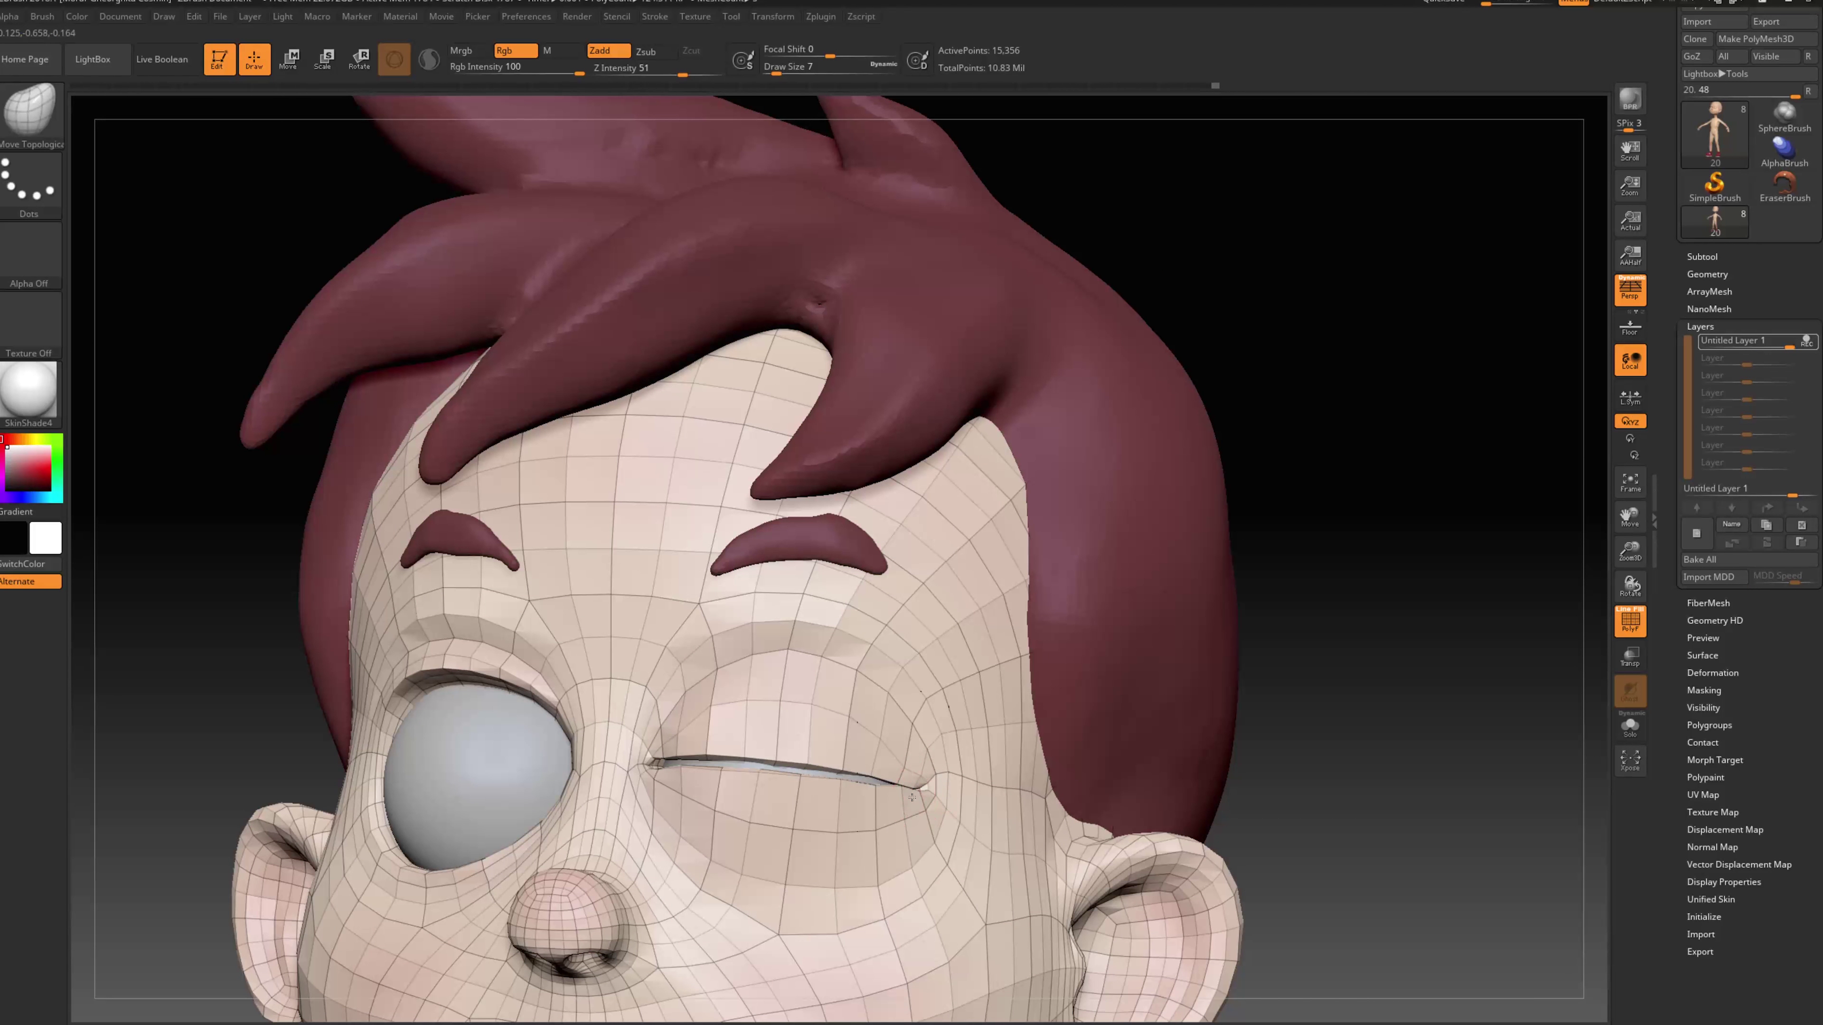
left_click_drag(1349, 618, 1221, 629)
key("s")
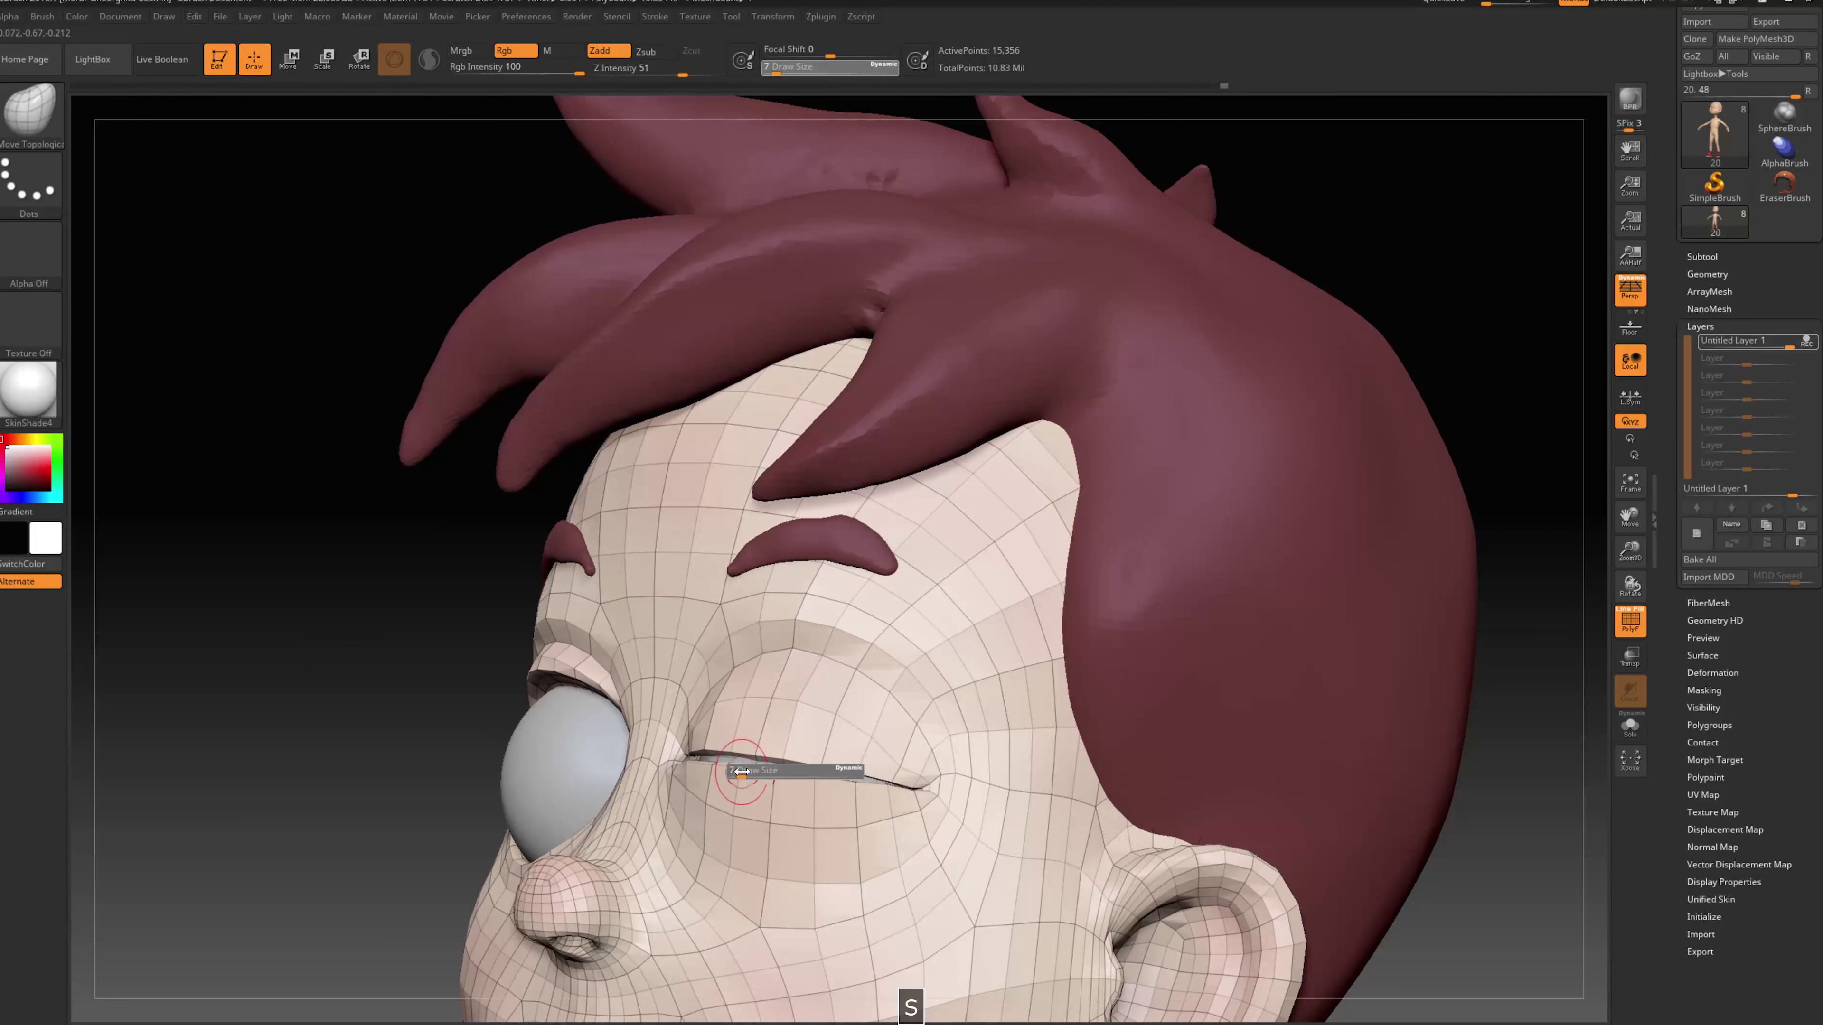
left_click_drag(741, 773, 745, 773)
left_click_drag(738, 775, 706, 768)
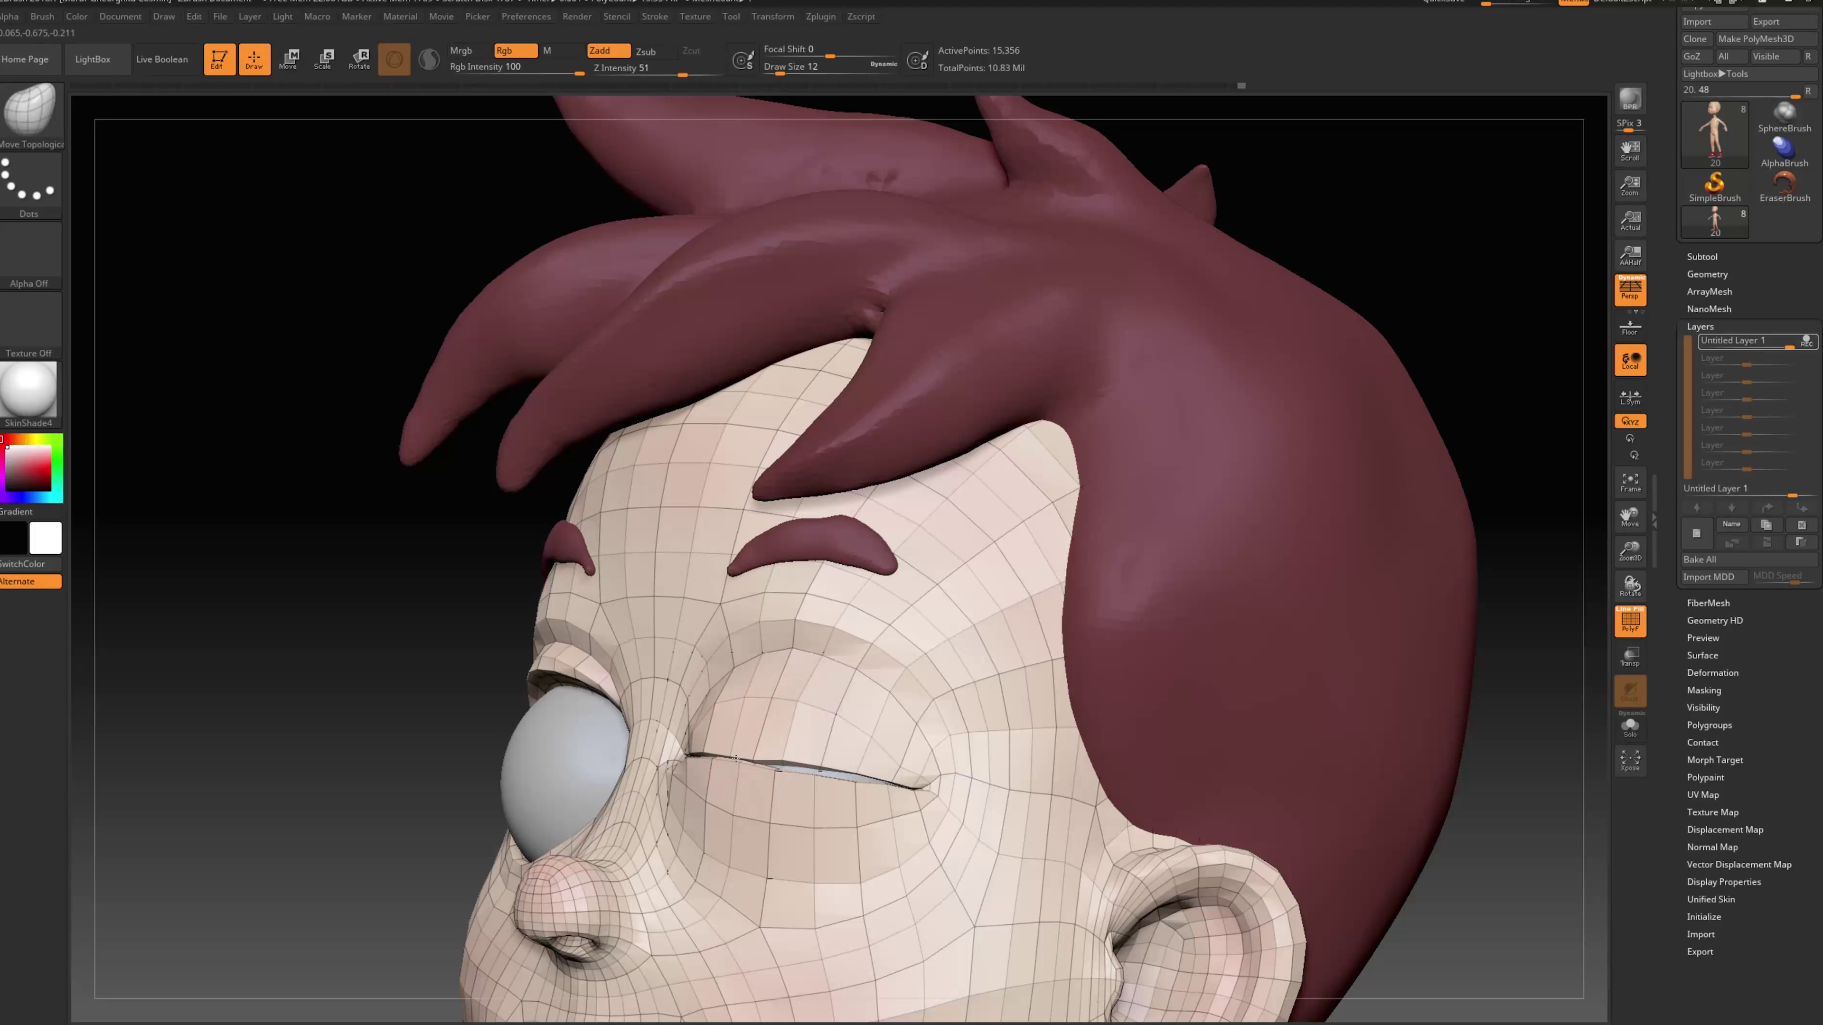
left_click_drag(826, 770, 862, 766)
Tighten the lid edges at the left eye's inner corner at draw size 7, working from several angles
left_click_drag(309, 690, 560, 693)
key("s")
left_click_drag(704, 790, 699, 790)
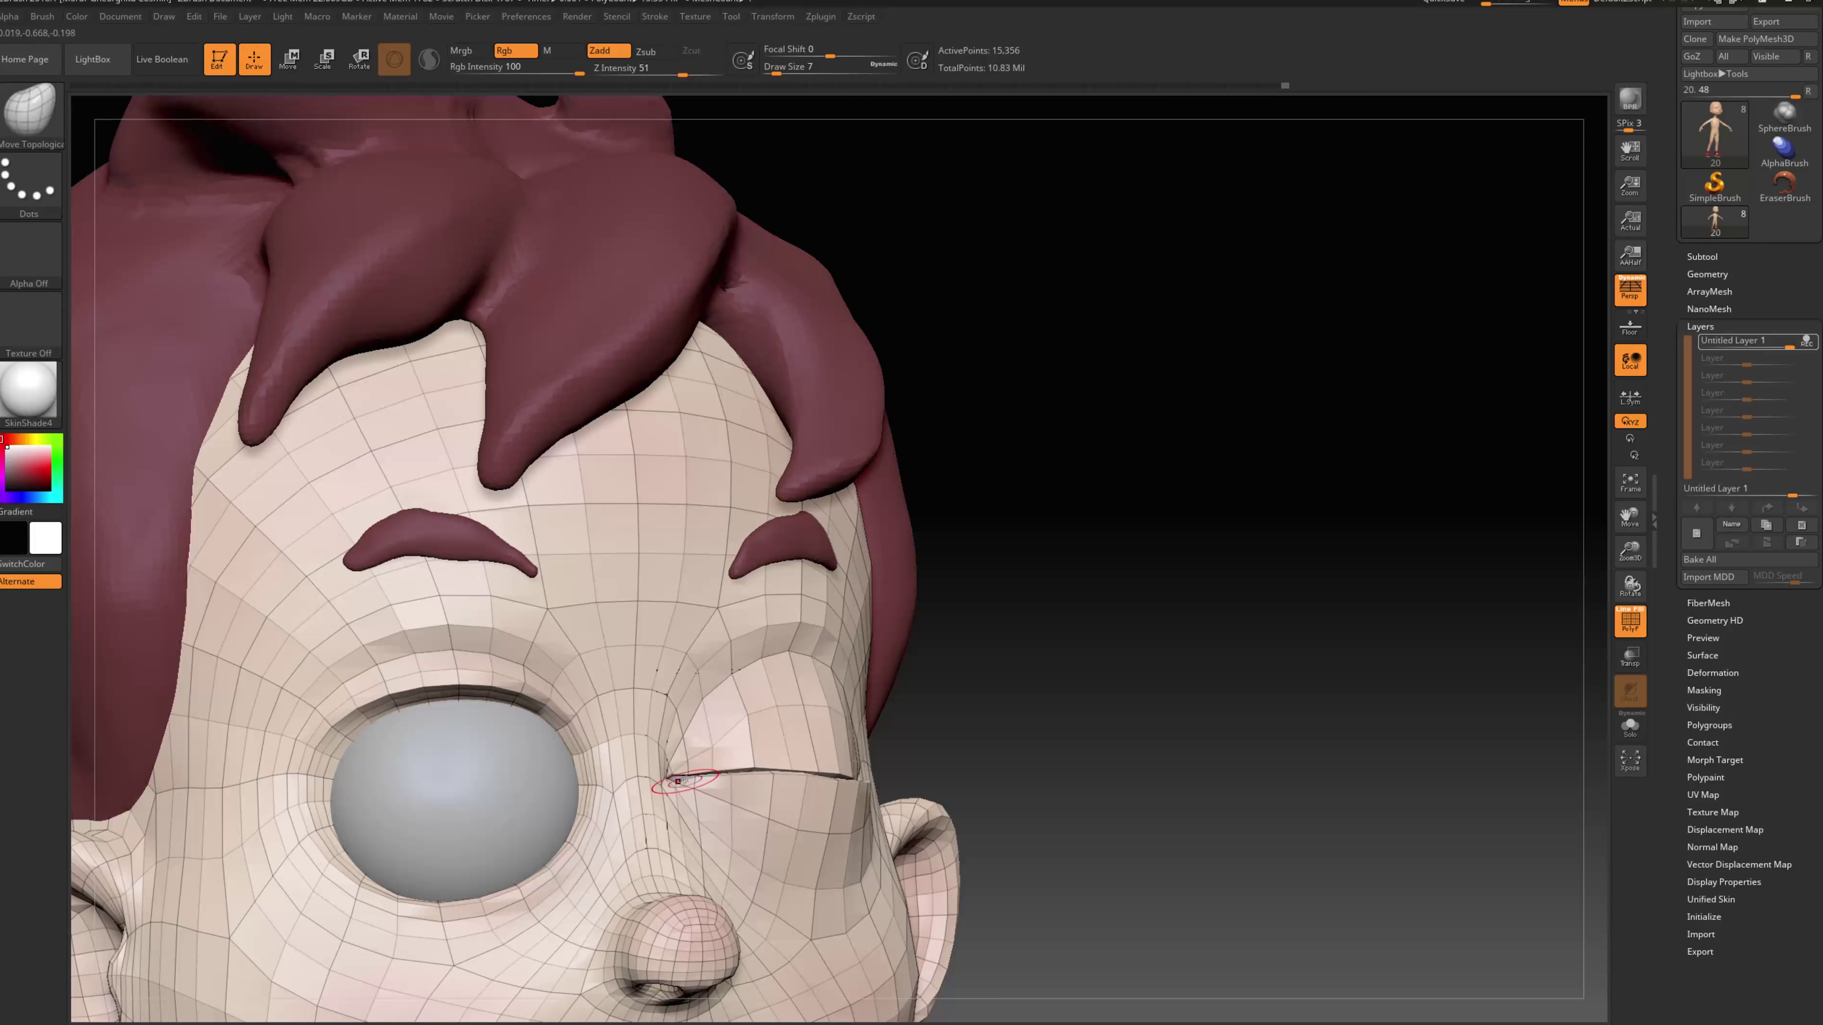
left_click_drag(1022, 688, 947, 667)
left_click_drag(1220, 592, 1270, 668, "alt")
left_click_drag(1379, 492, 1320, 574)
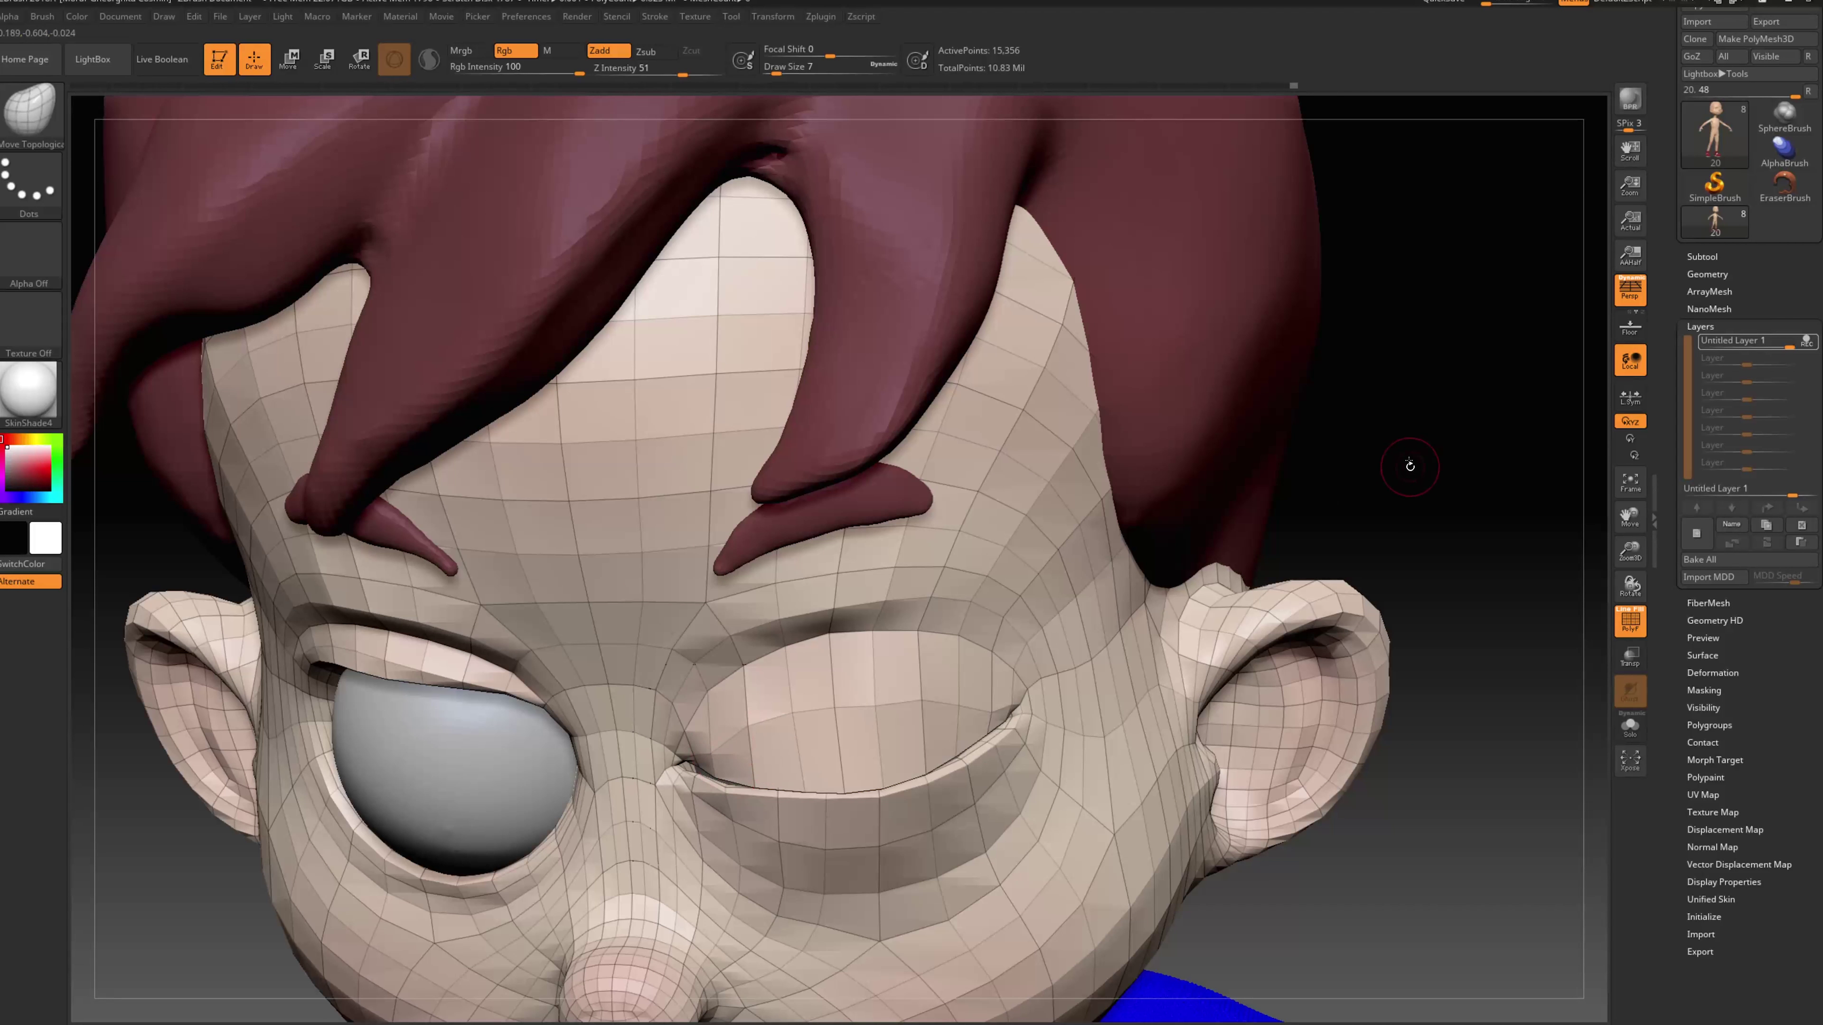
left_click_drag(1410, 466, 693, 769)
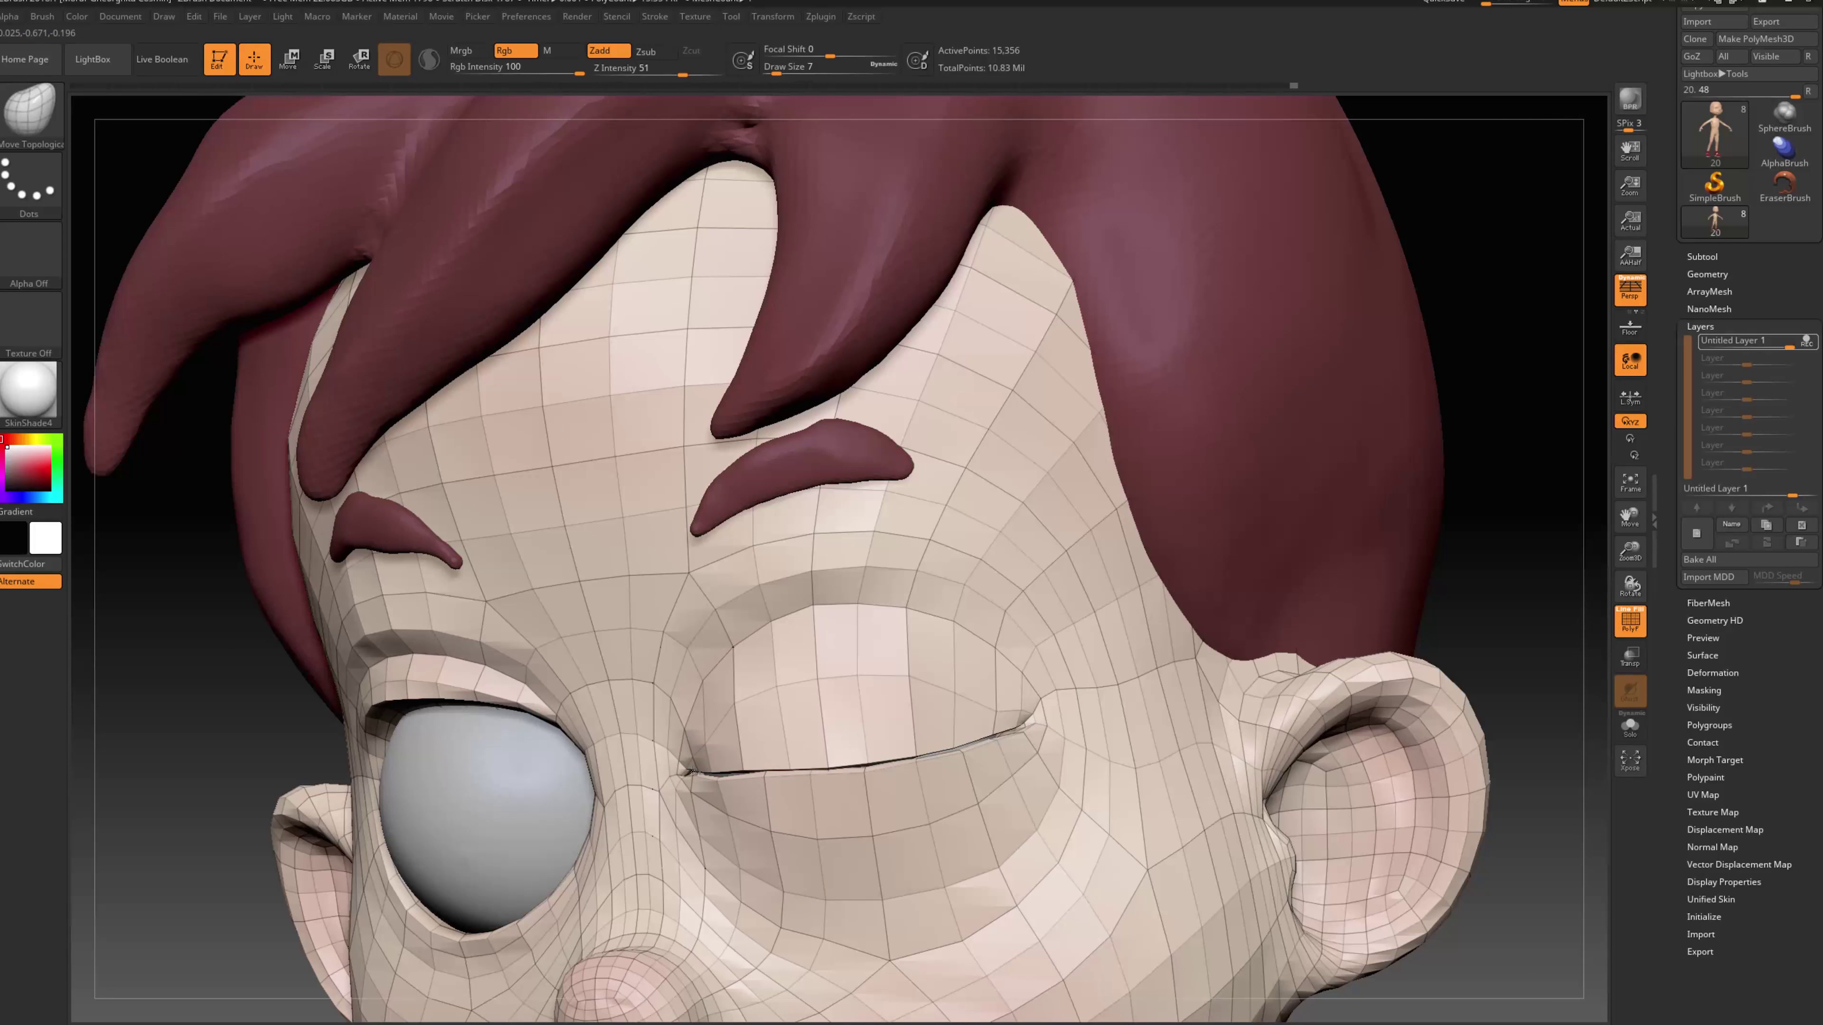
left_click_drag(1530, 518, 1277, 590)
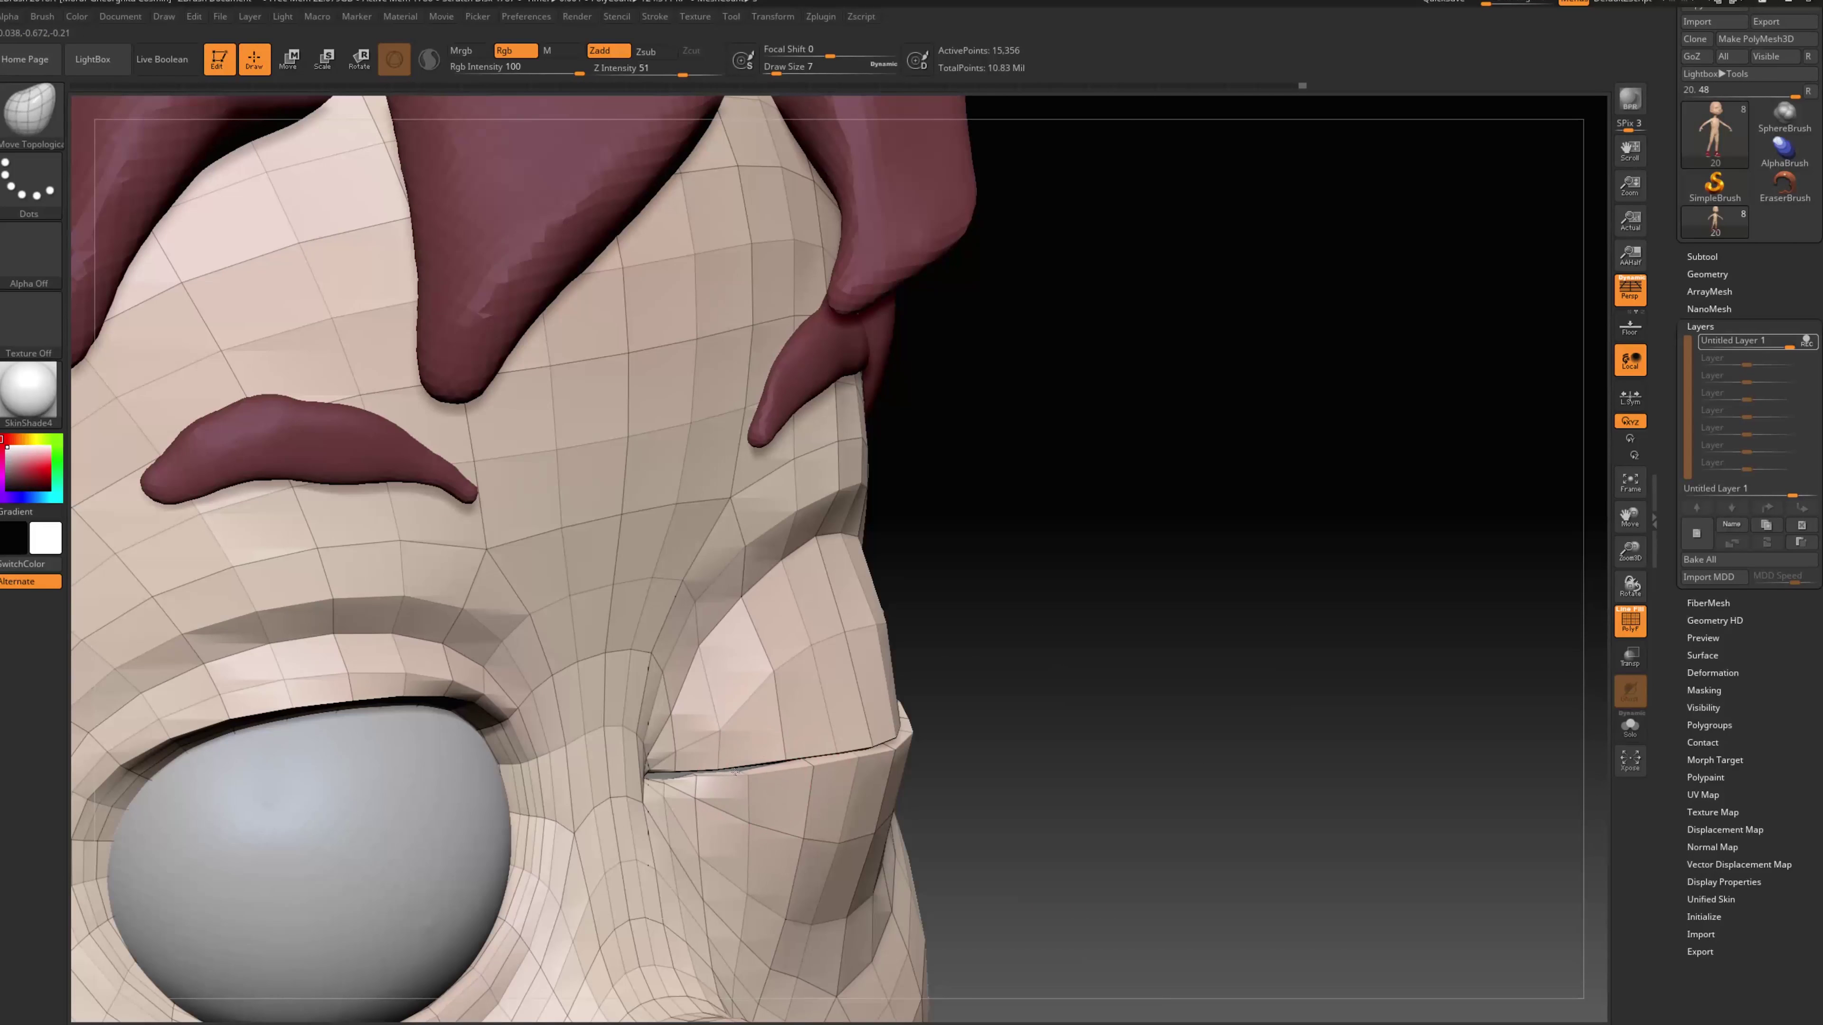
left_click_drag(1084, 686, 692, 772)
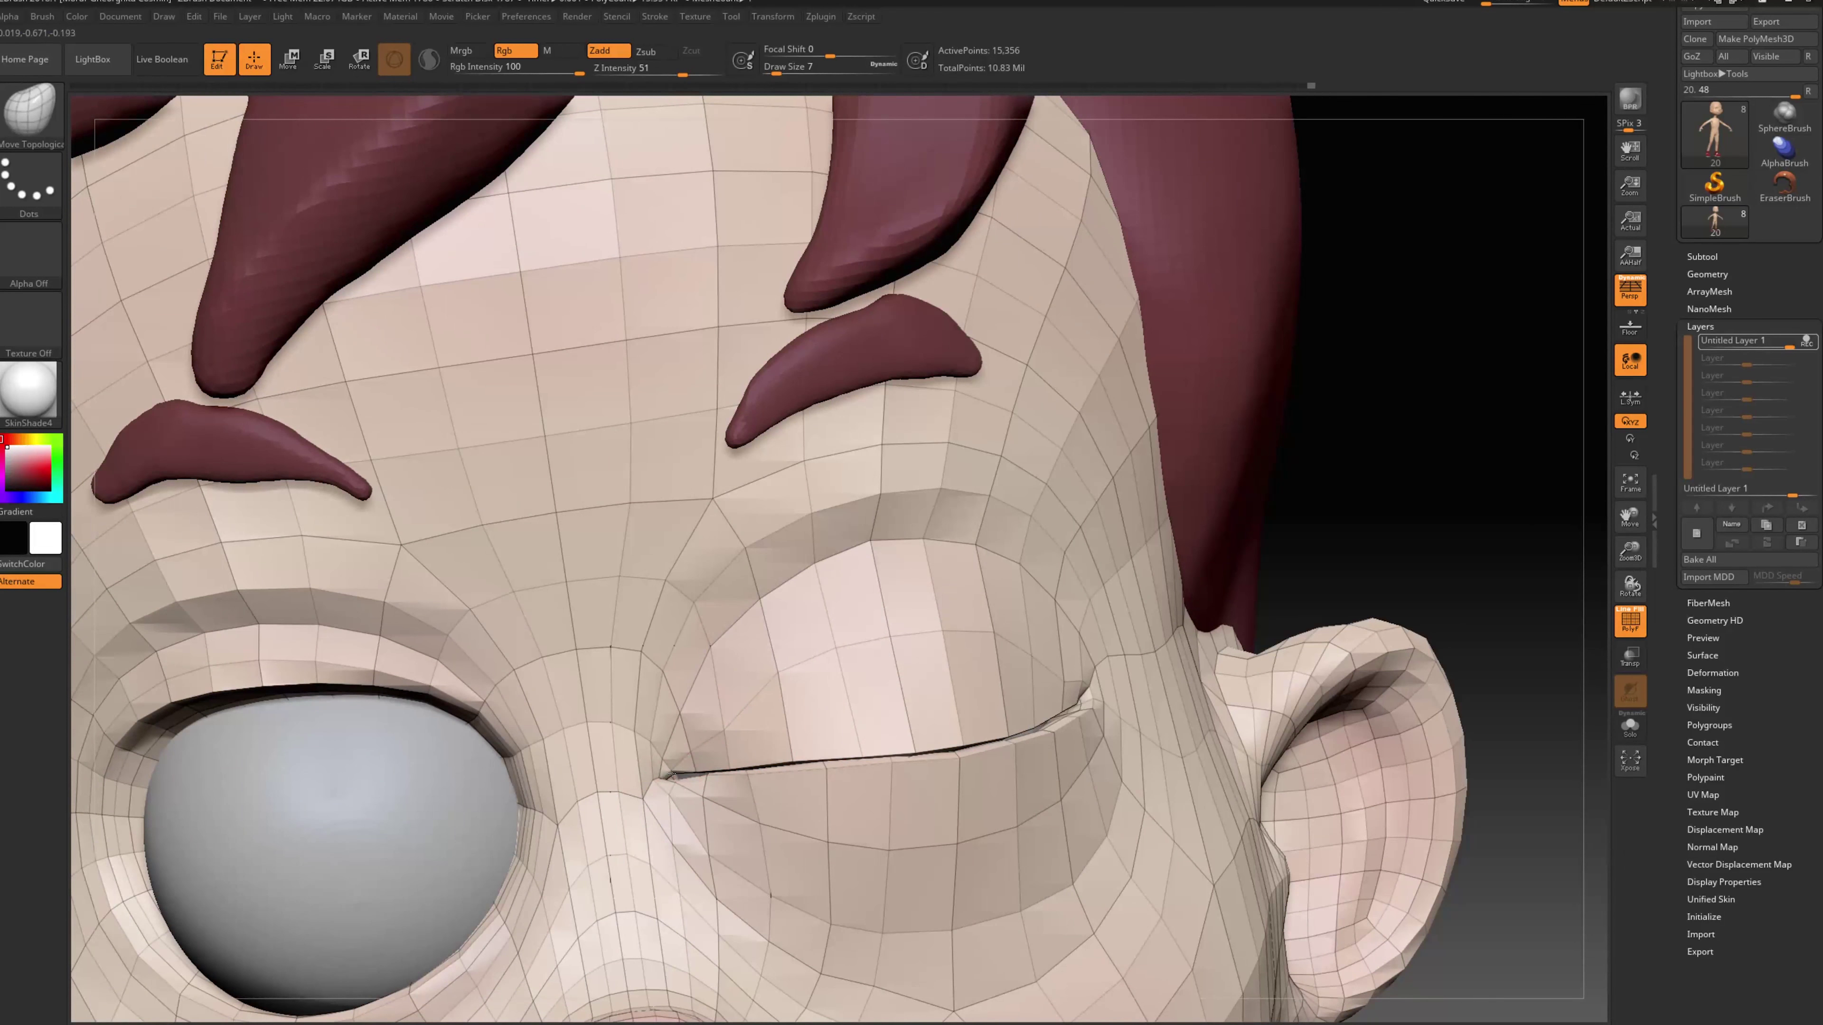
Close the gap between the lids near the left eye's outer corner at draw size 8
left_click_drag(1400, 503, 834, 643, "alt")
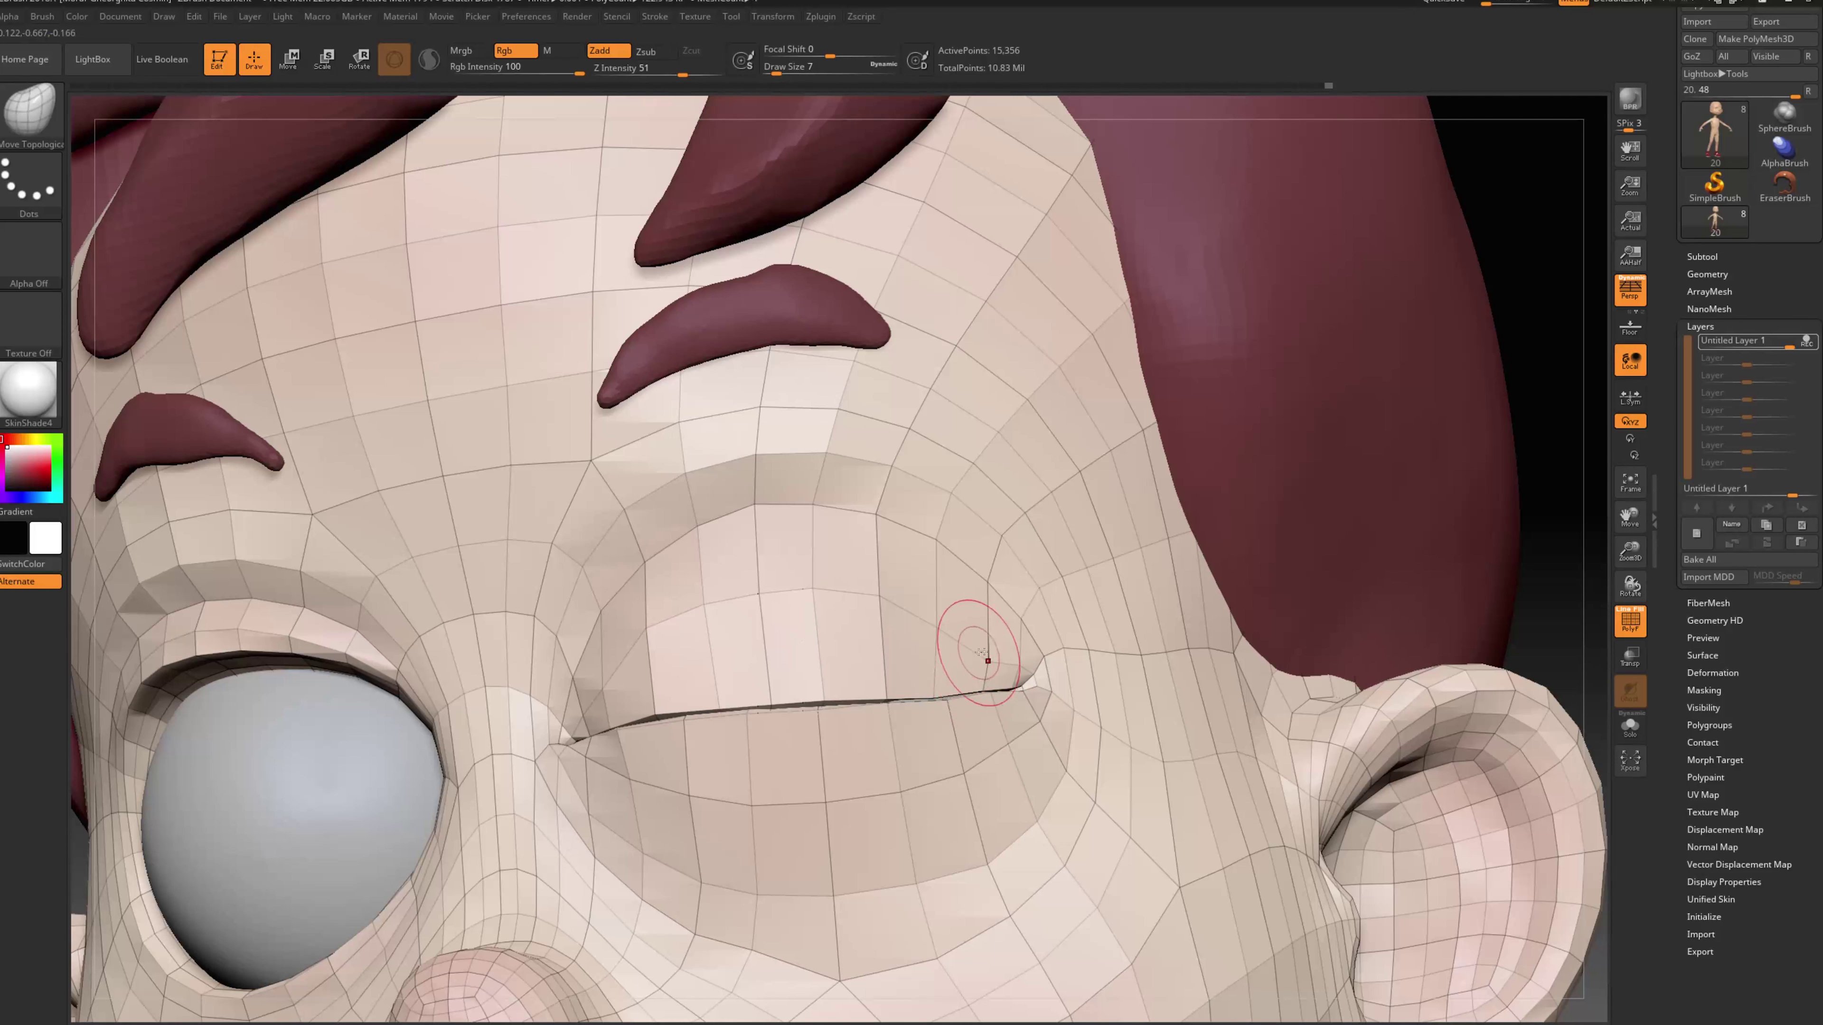
key("f")
left_click_drag(1328, 482, 439, 666)
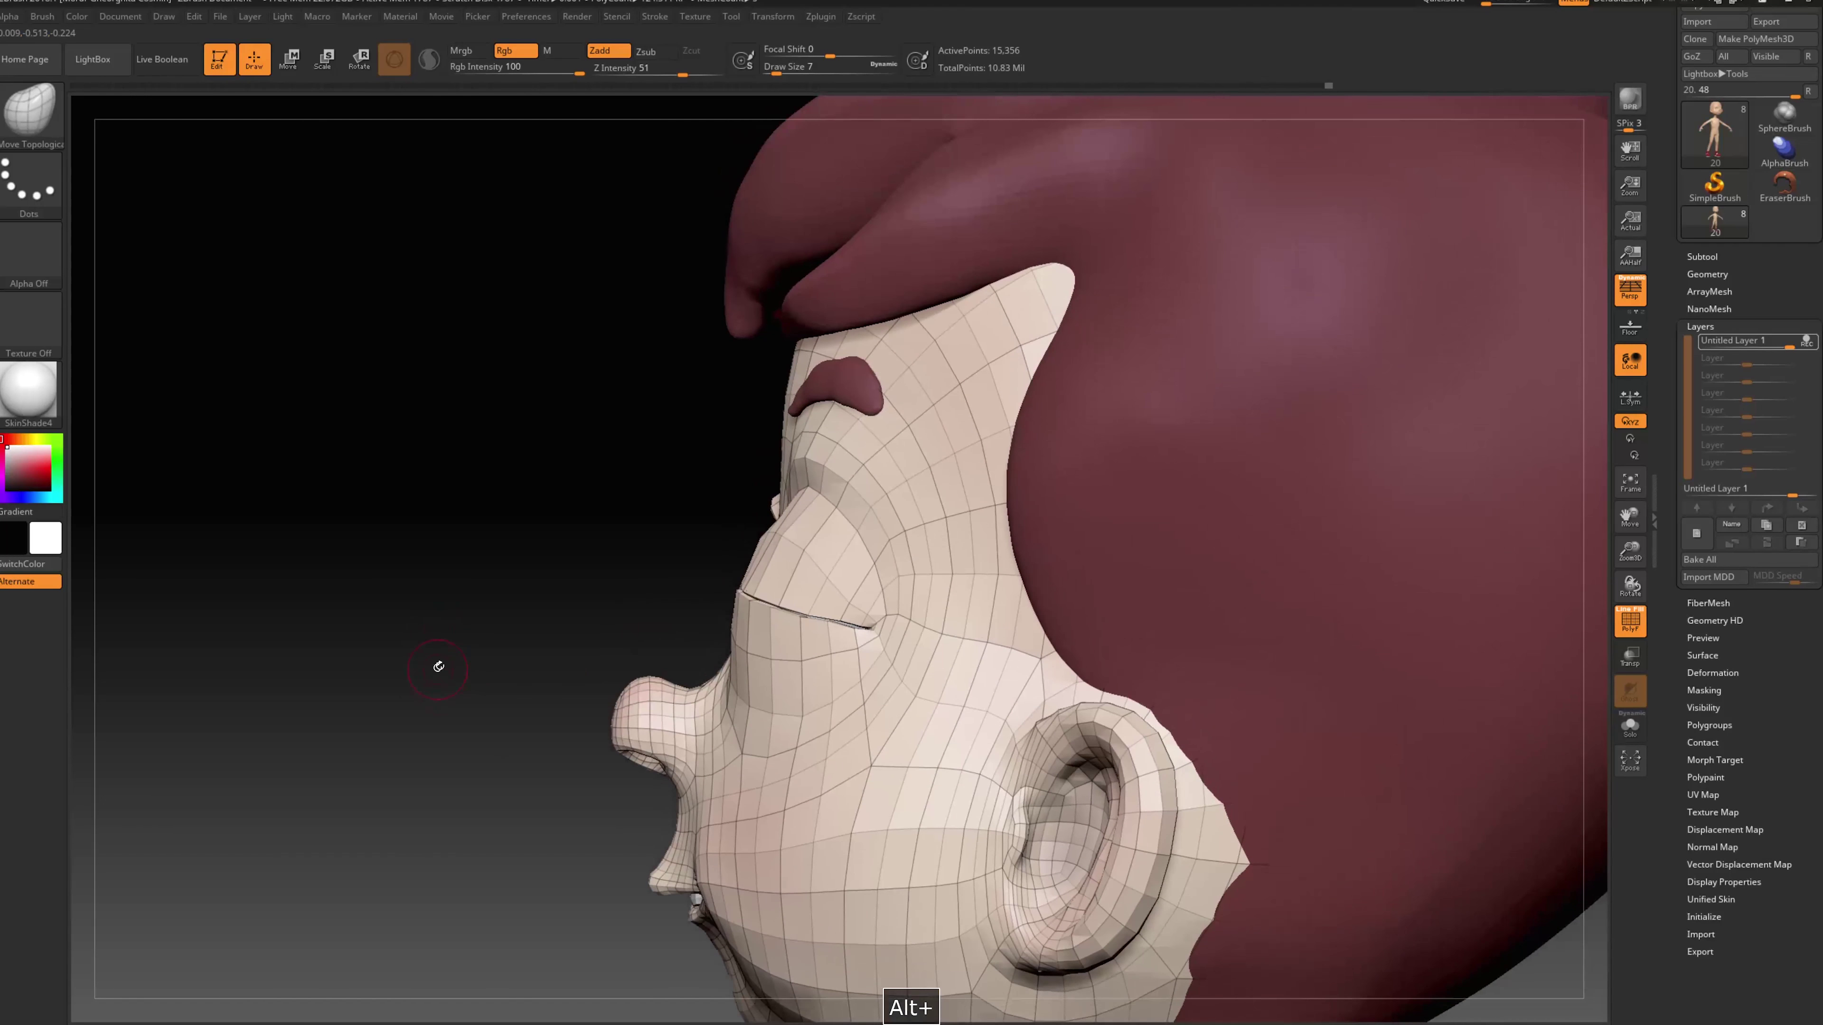
key("s")
left_click_drag(854, 603, 859, 629)
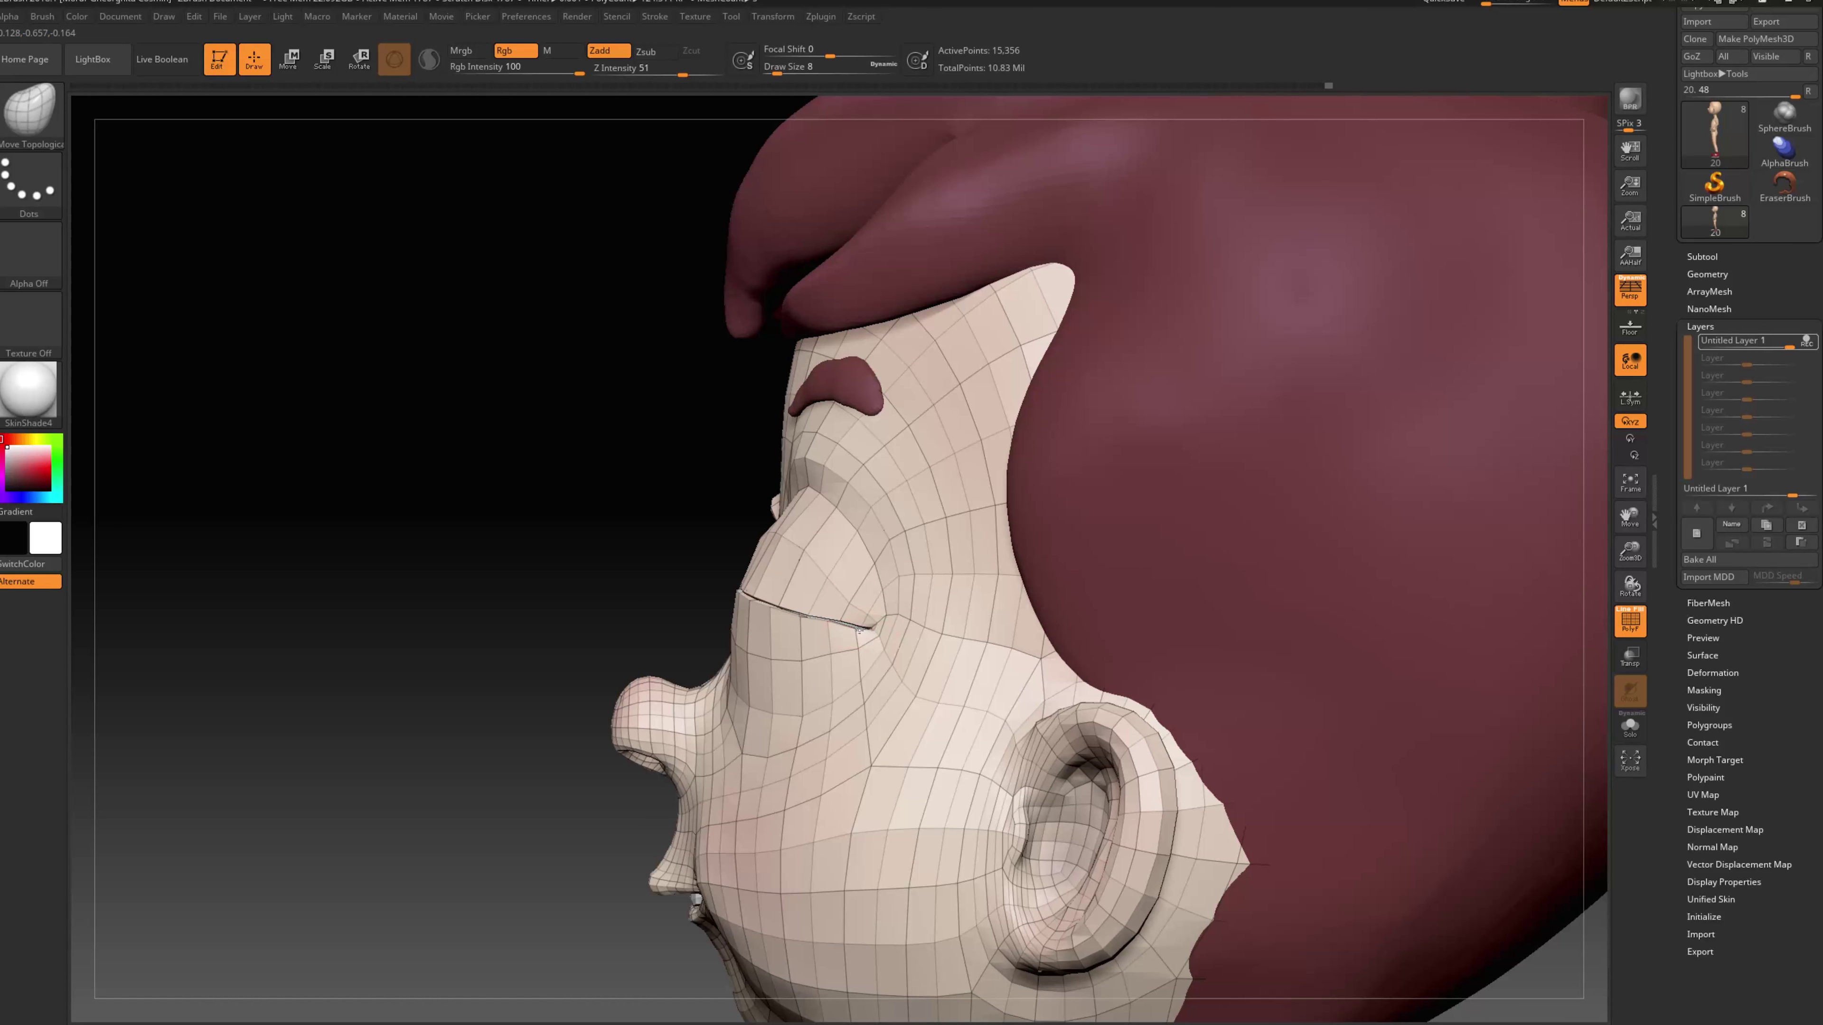
left_click_drag(546, 590, 567, 632)
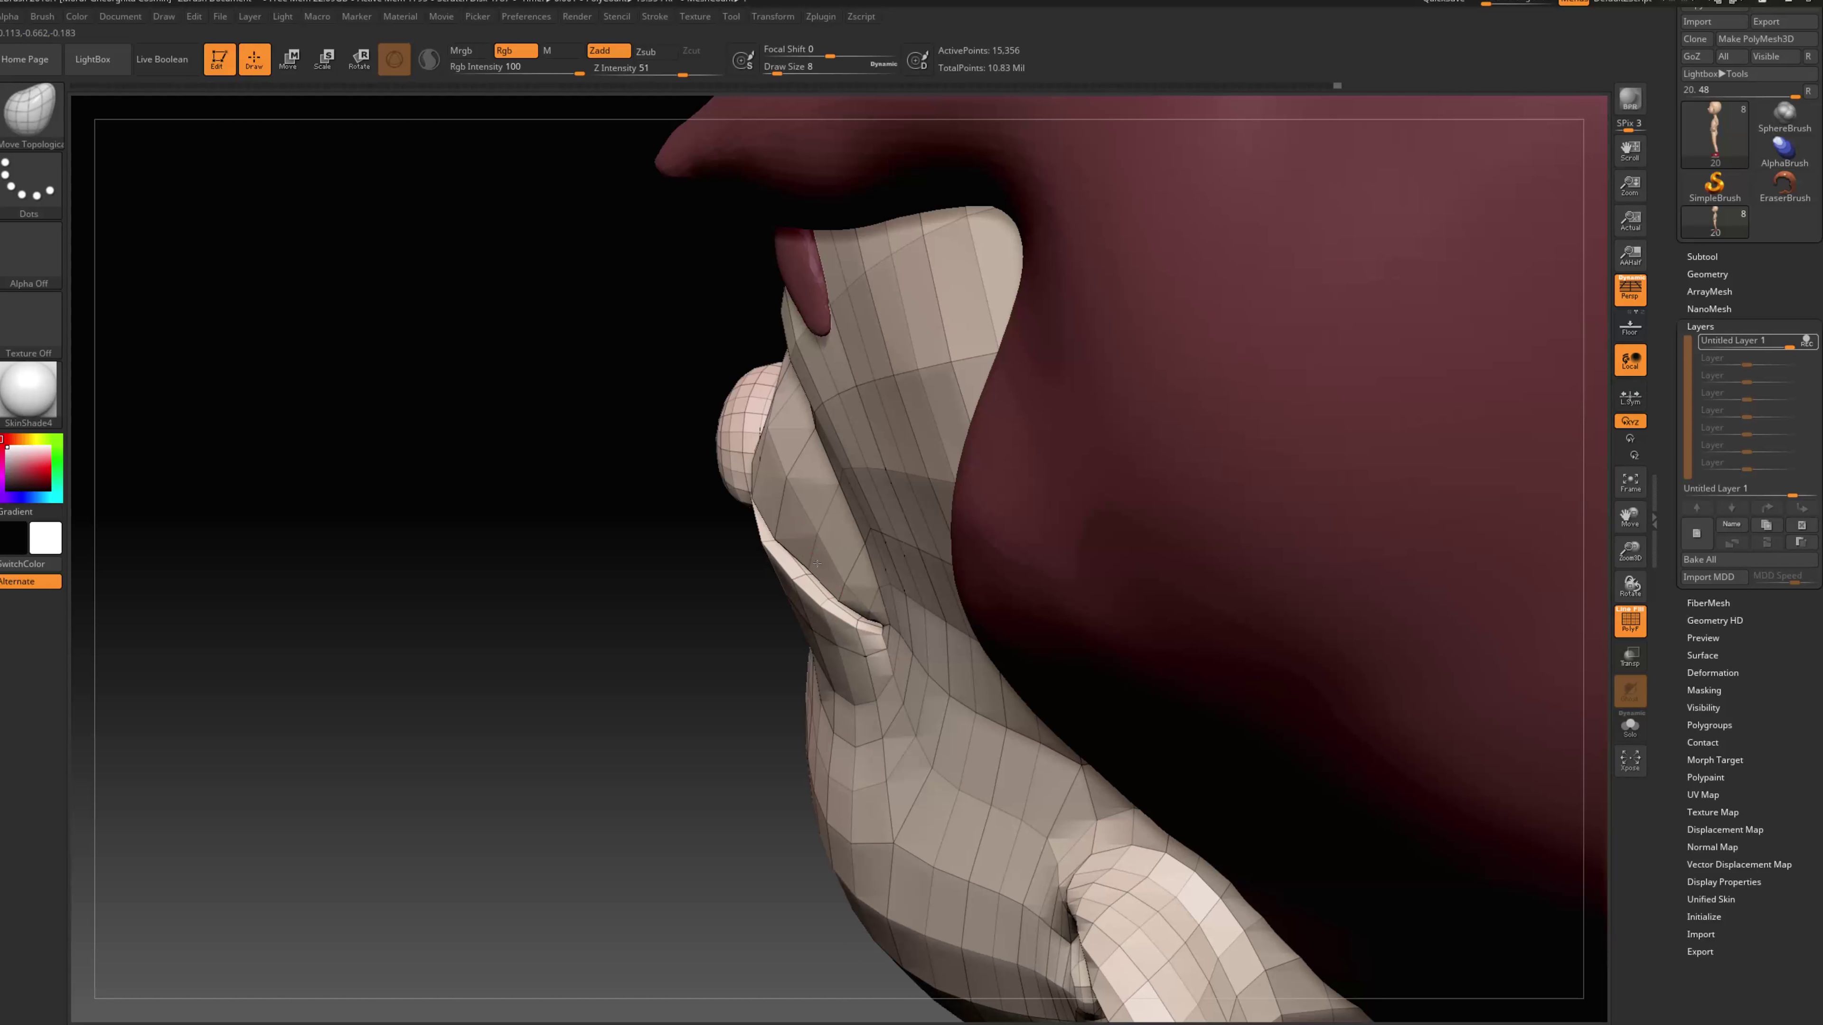
Align the upper and lower lid edges along the outer half of the left eye, working from low and side angles
mouse_move(628, 787)
left_mouse_down()
mouse_move(1183, 704)
mouse_move(1249, 664)
mouse_move(1301, 680)
mouse_move(1255, 643)
mouse_move(459, 656)
mouse_move(469, 606)
mouse_move(474, 689)
mouse_move(858, 696)
left_mouse_up()
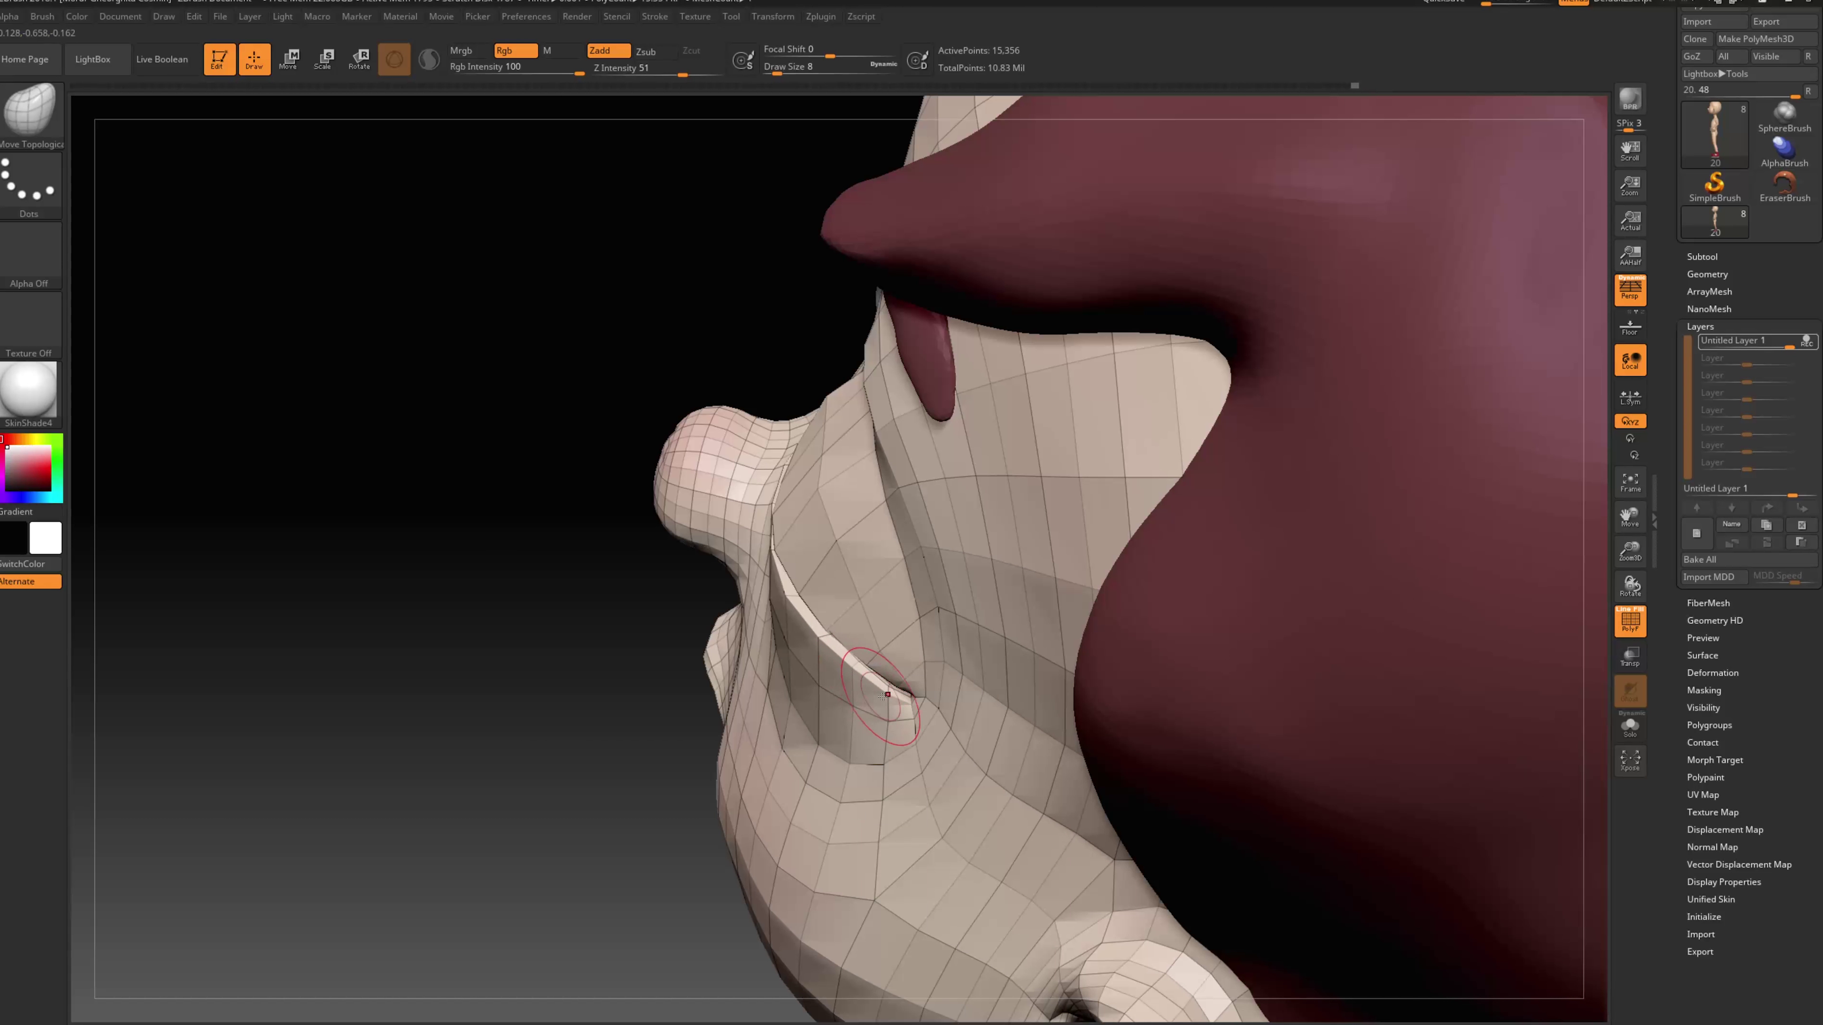
left_click_drag(853, 706, 756, 585, "alt")
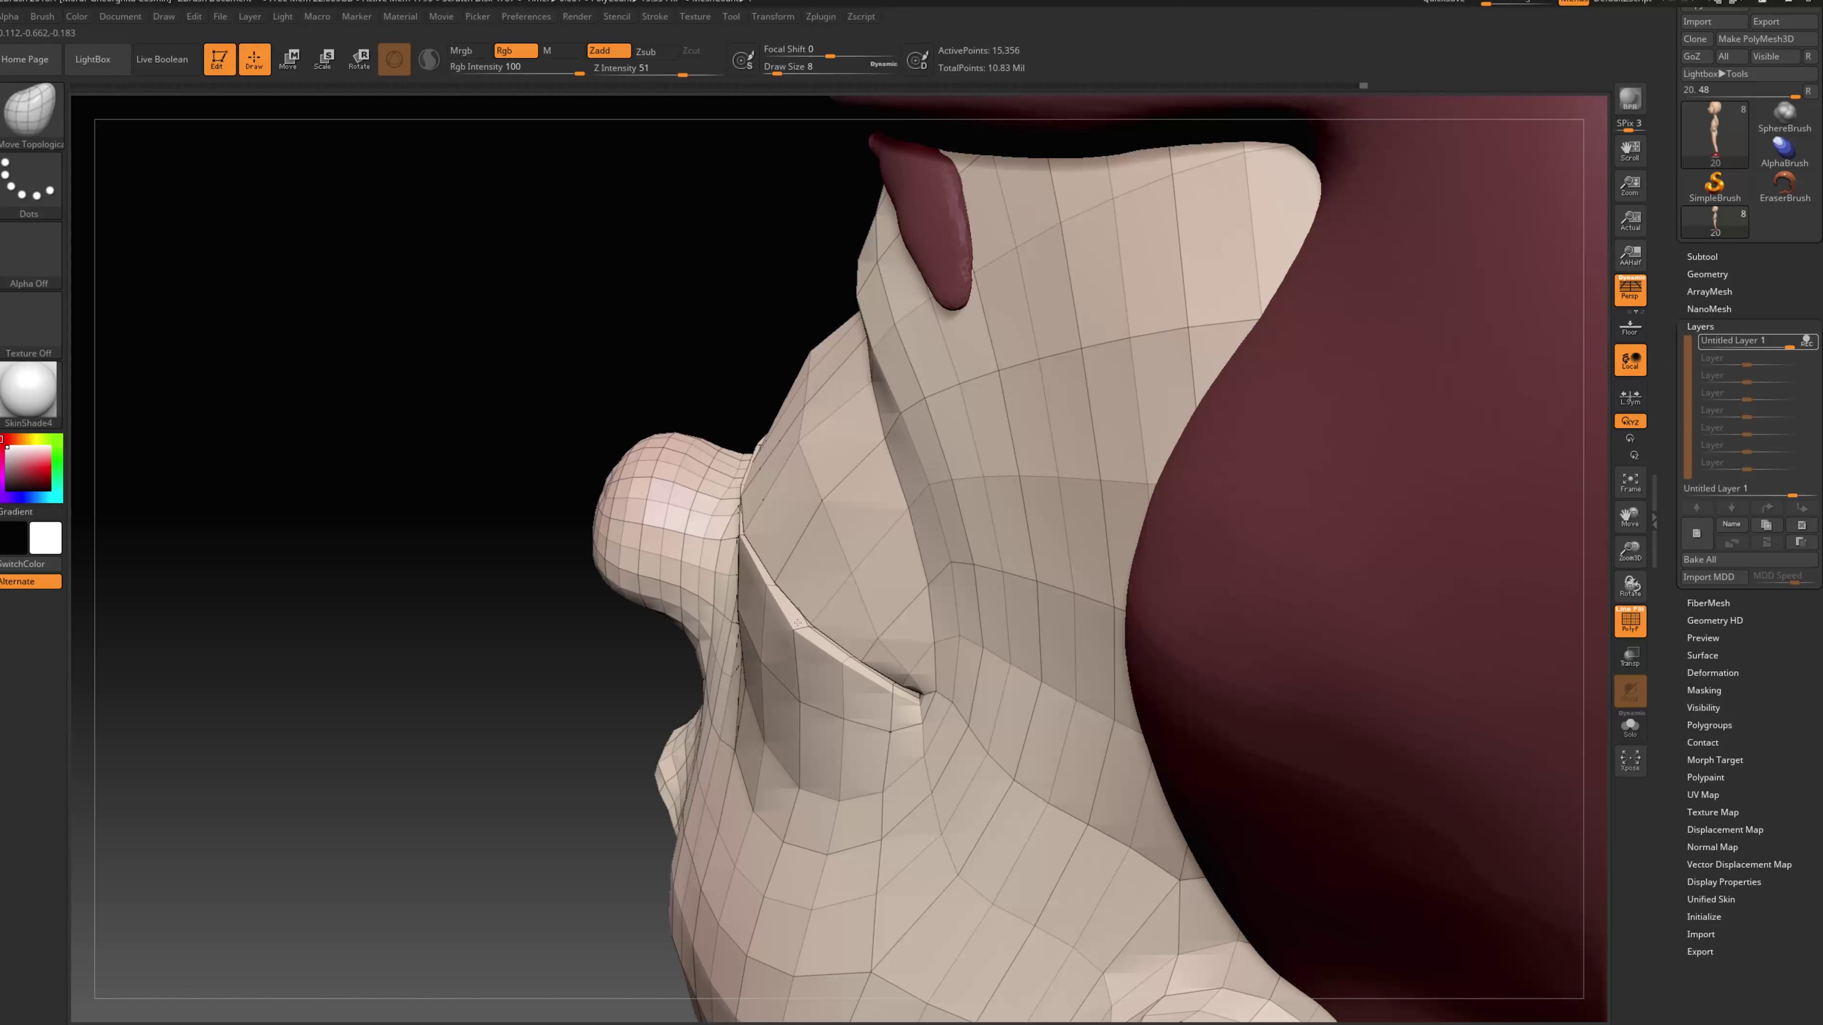
left_click_drag(502, 800, 775, 649)
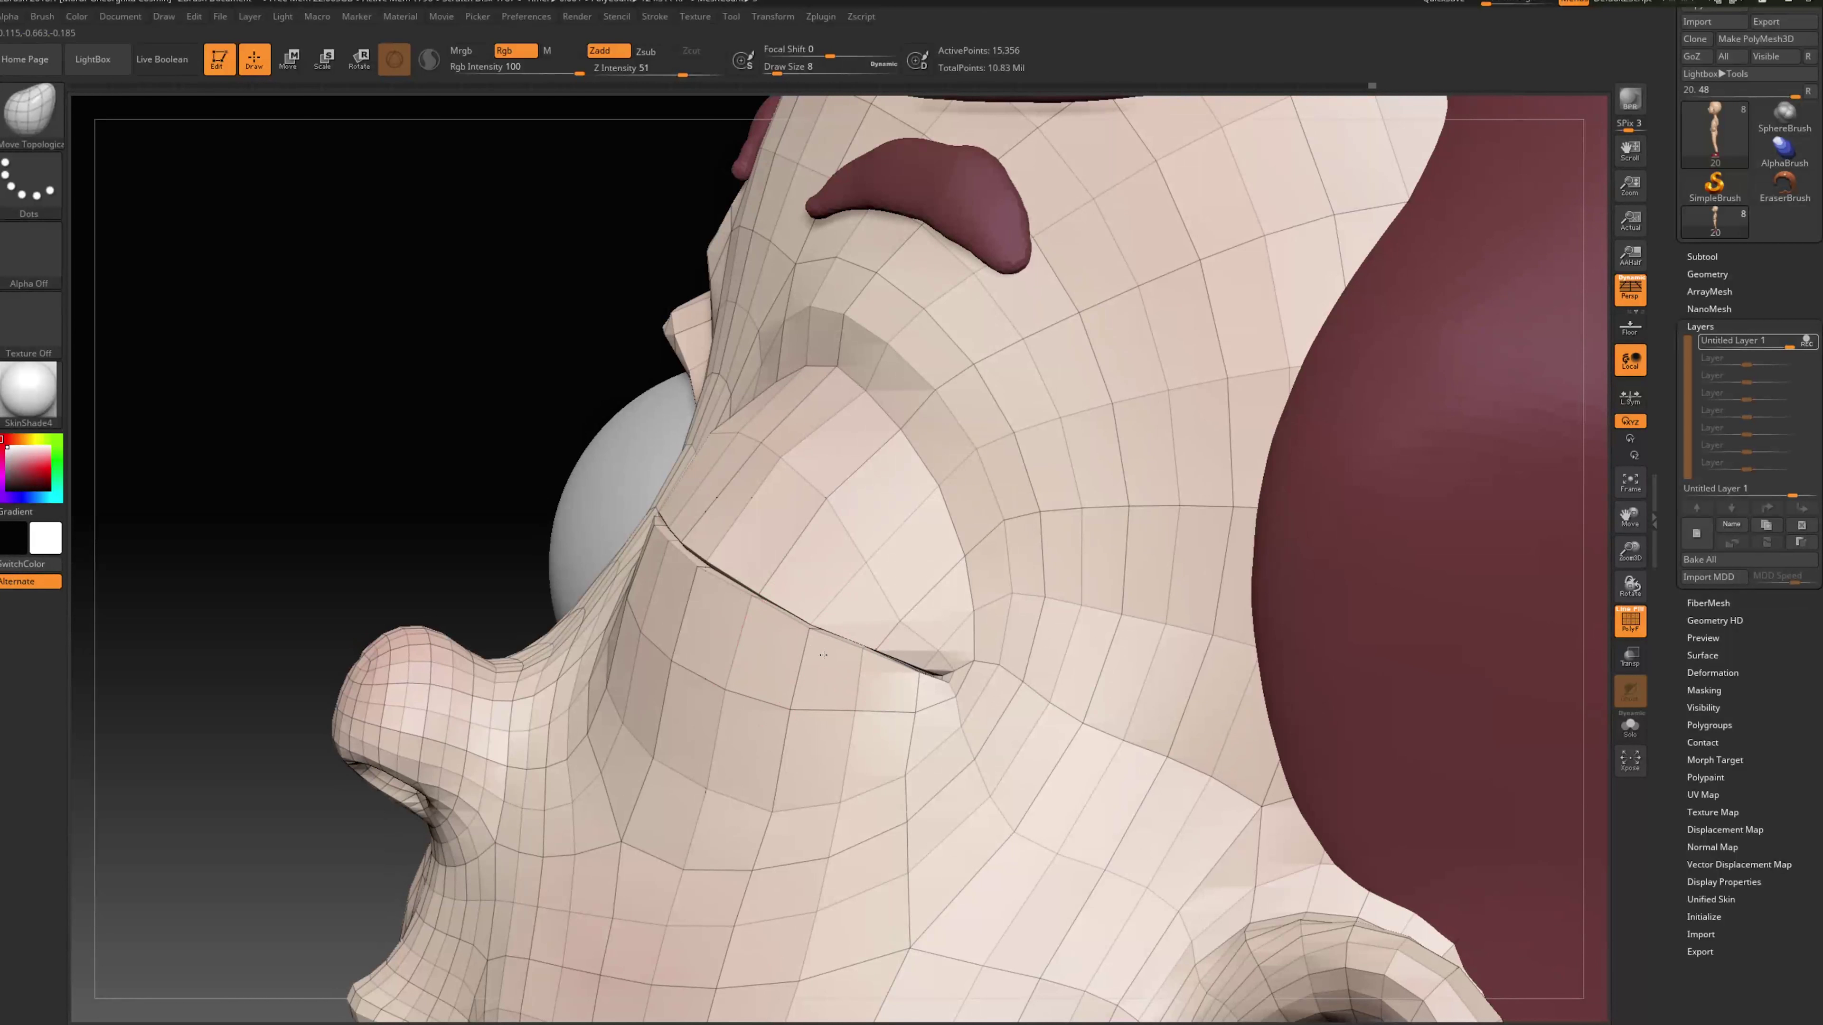
left_click_drag(373, 496, 686, 536)
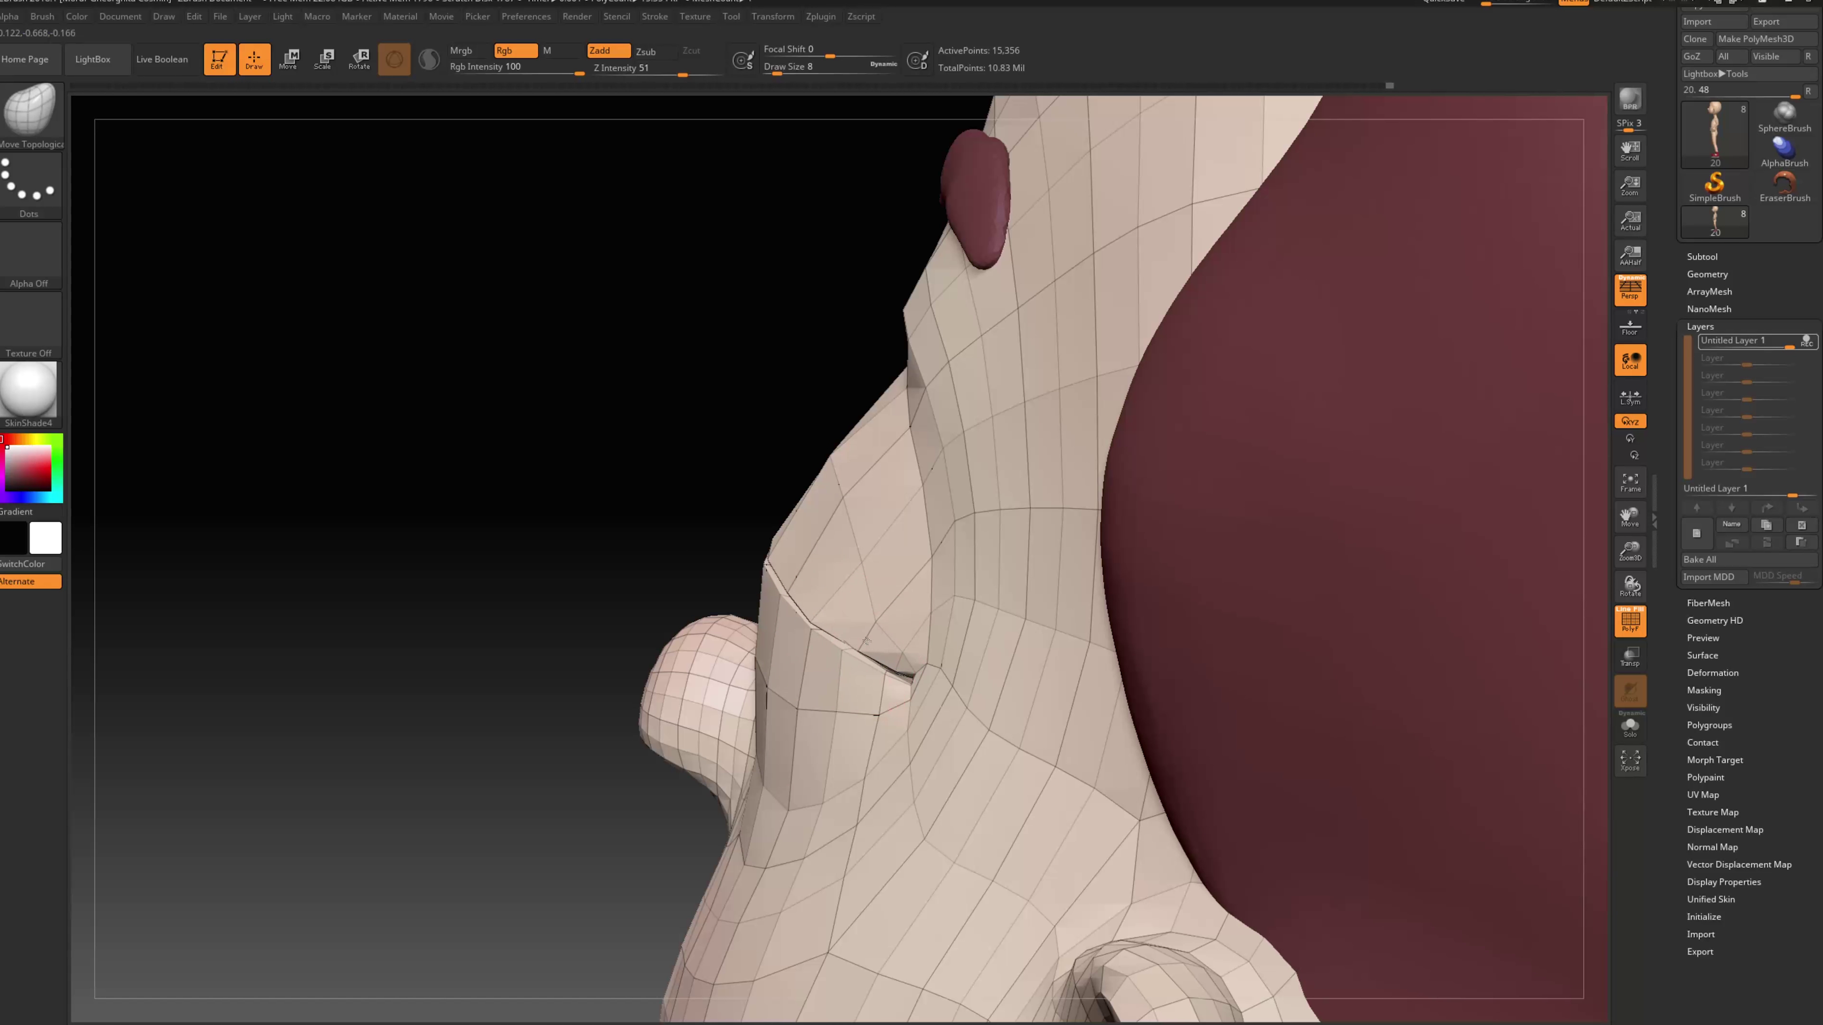
left_click_drag(460, 611, 732, 574)
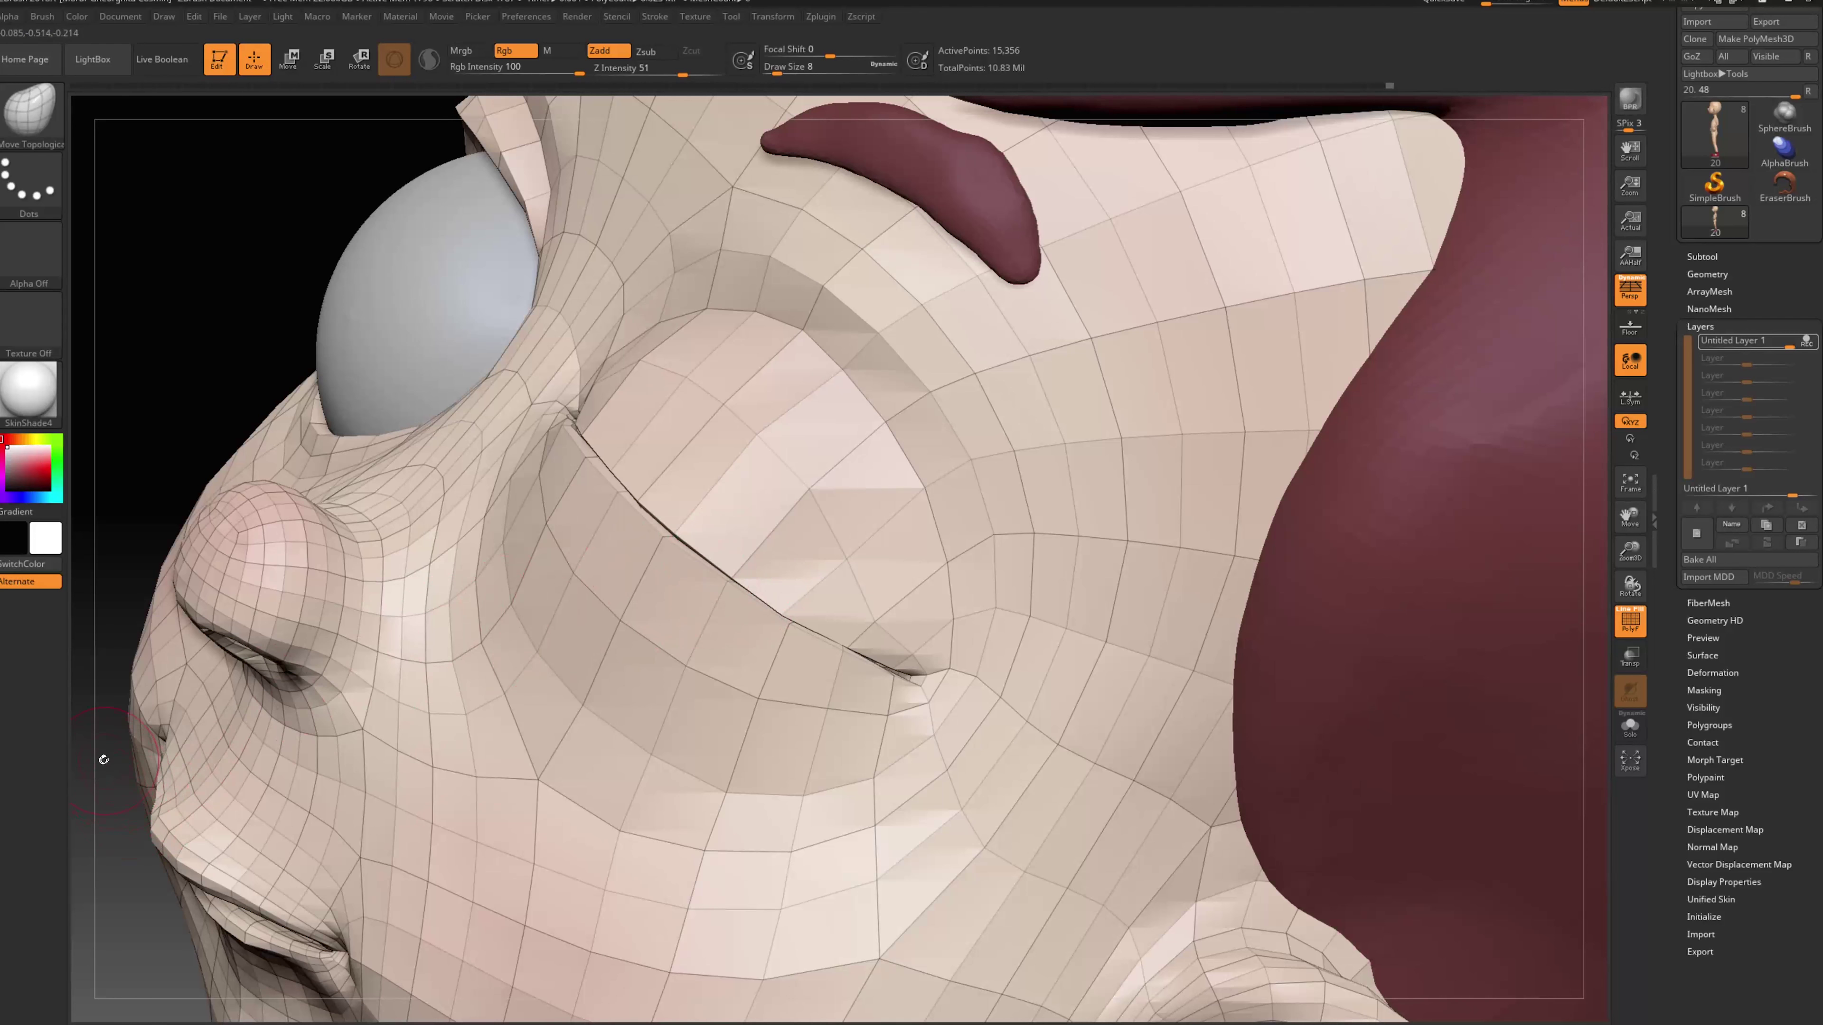
Tighten the lid seam along the middle and inner part of the left eye, working from the side
mouse_move(97, 748)
left_mouse_down("alt")
mouse_move(181, 830)
mouse_move(410, 836)
mouse_move(430, 861)
left_mouse_up("alt")
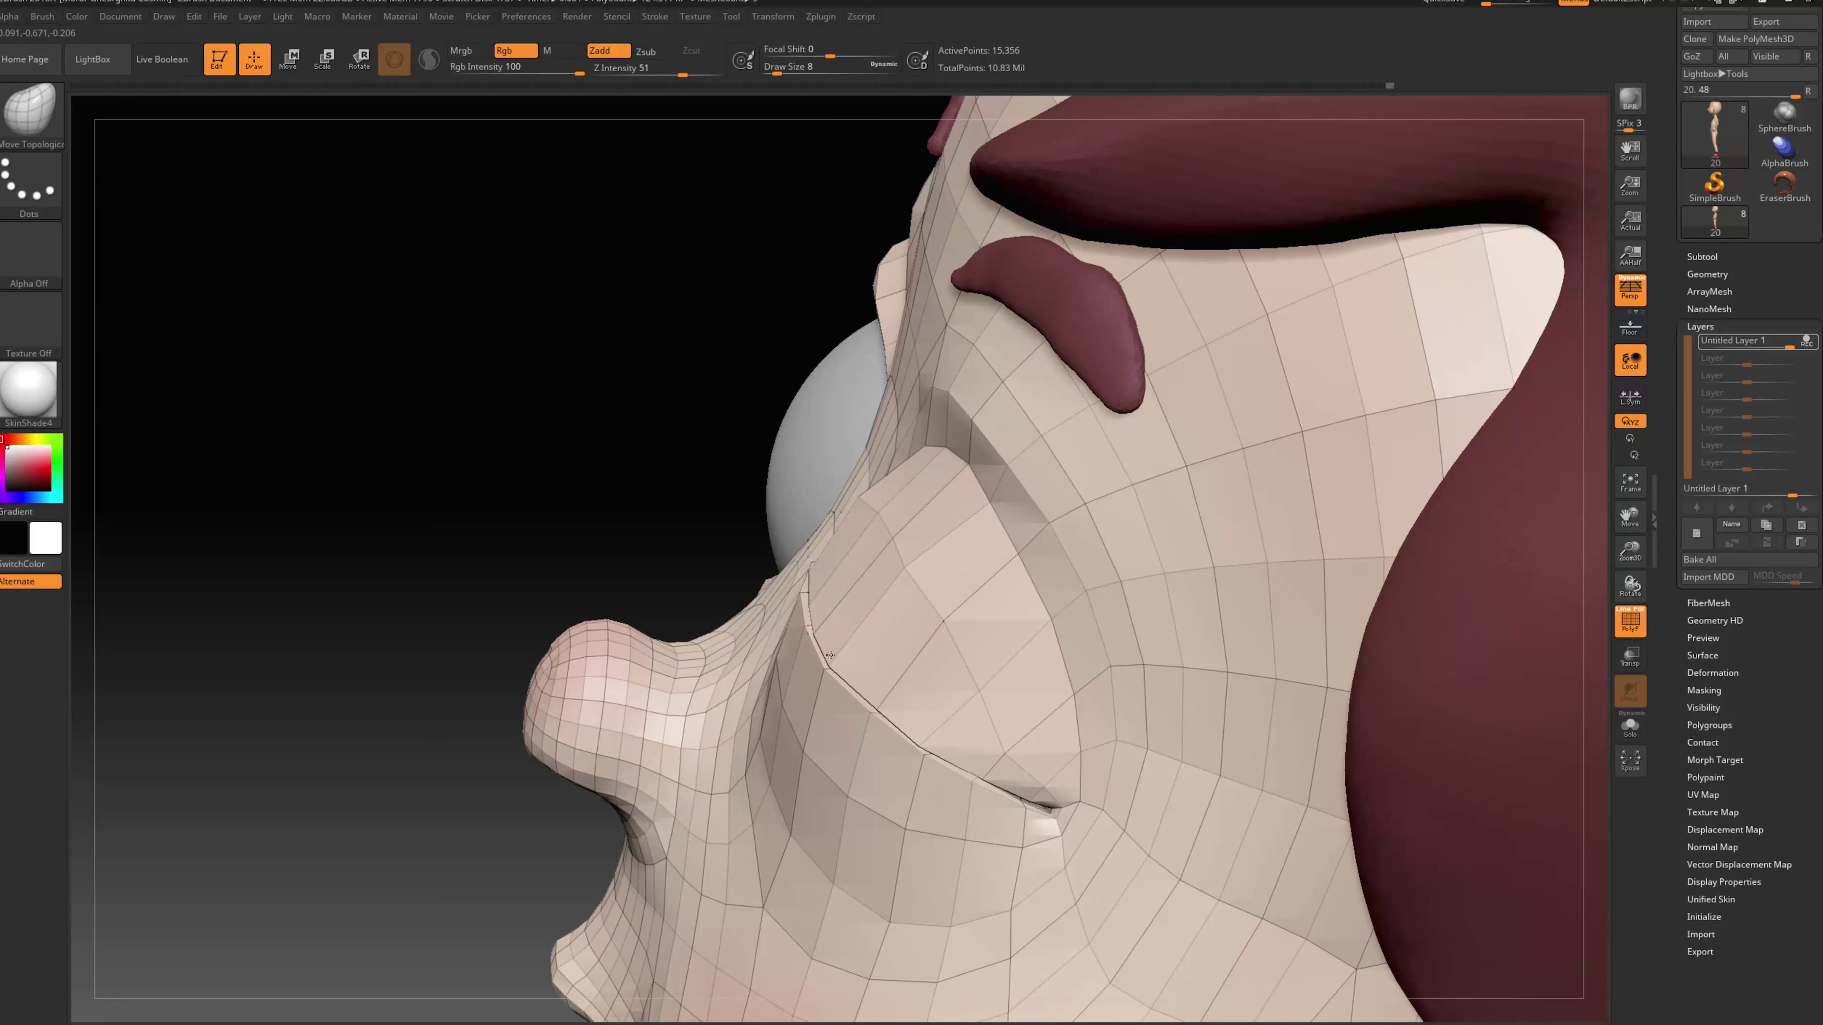
left_click_drag(710, 599, 817, 598)
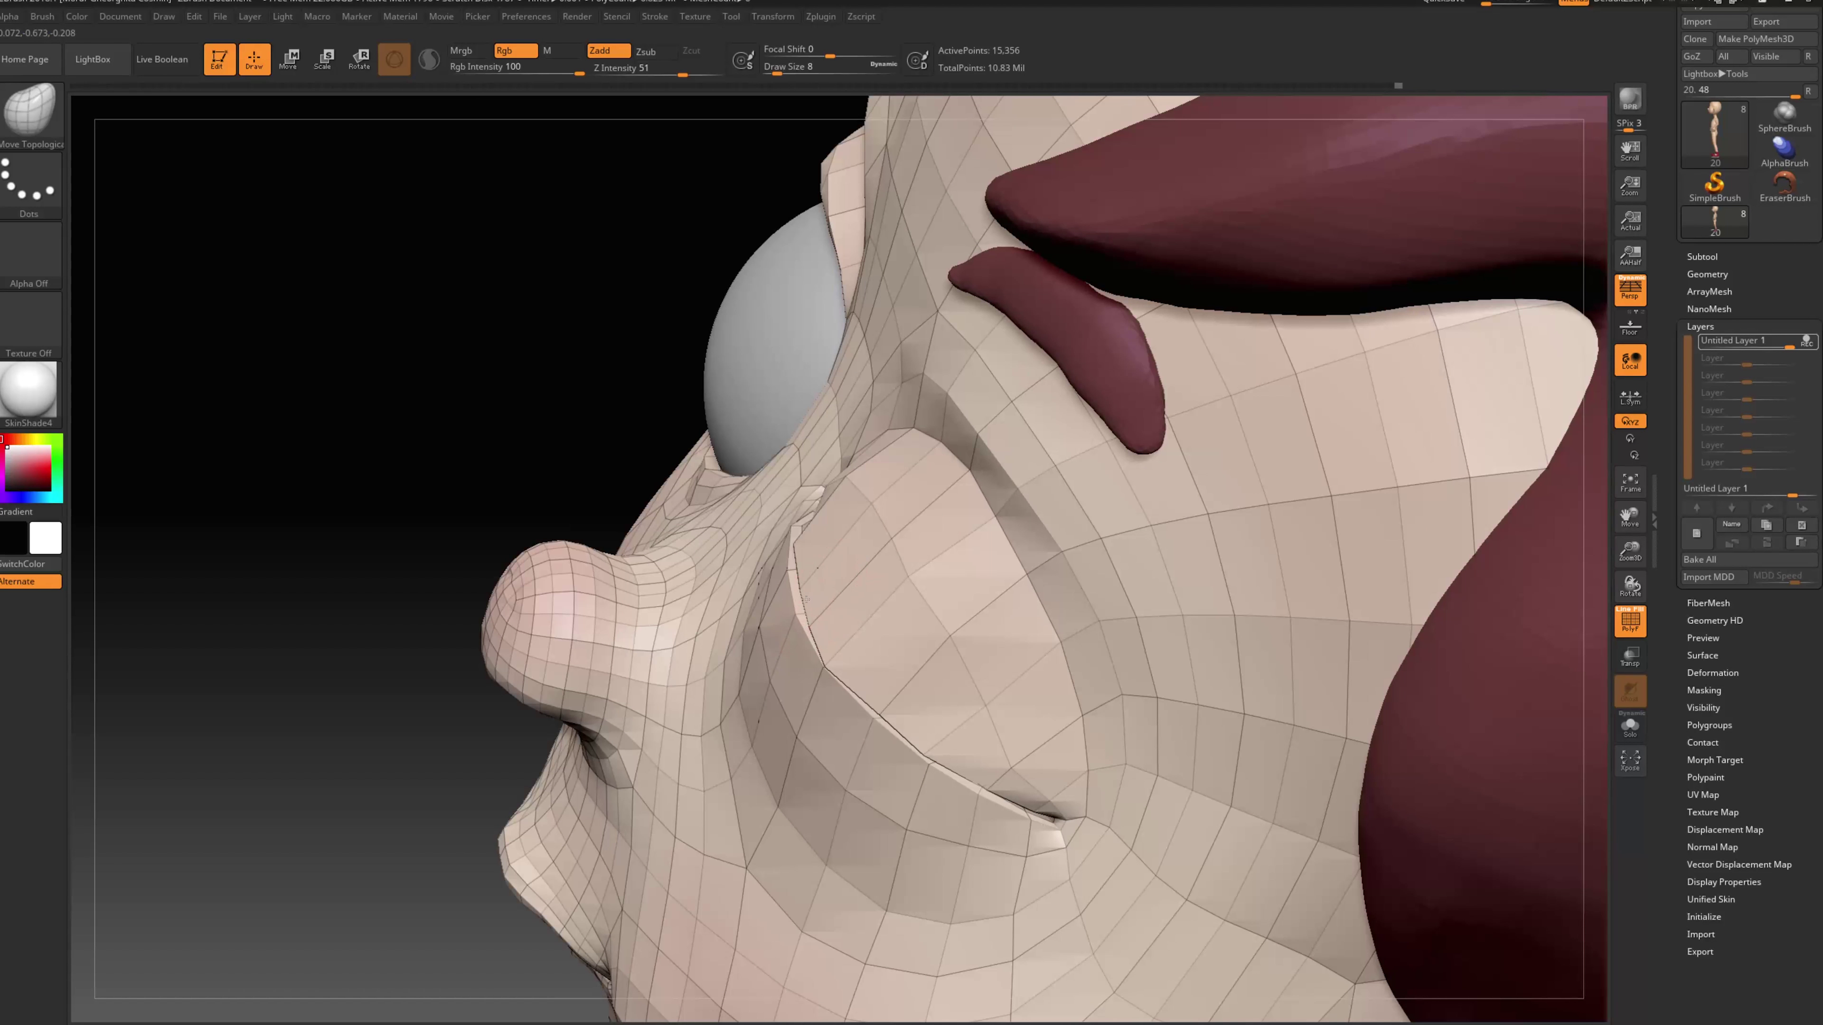
mouse_move(497, 439)
left_mouse_down("alt")
mouse_move(533, 497)
mouse_move(625, 506)
left_mouse_up("alt")
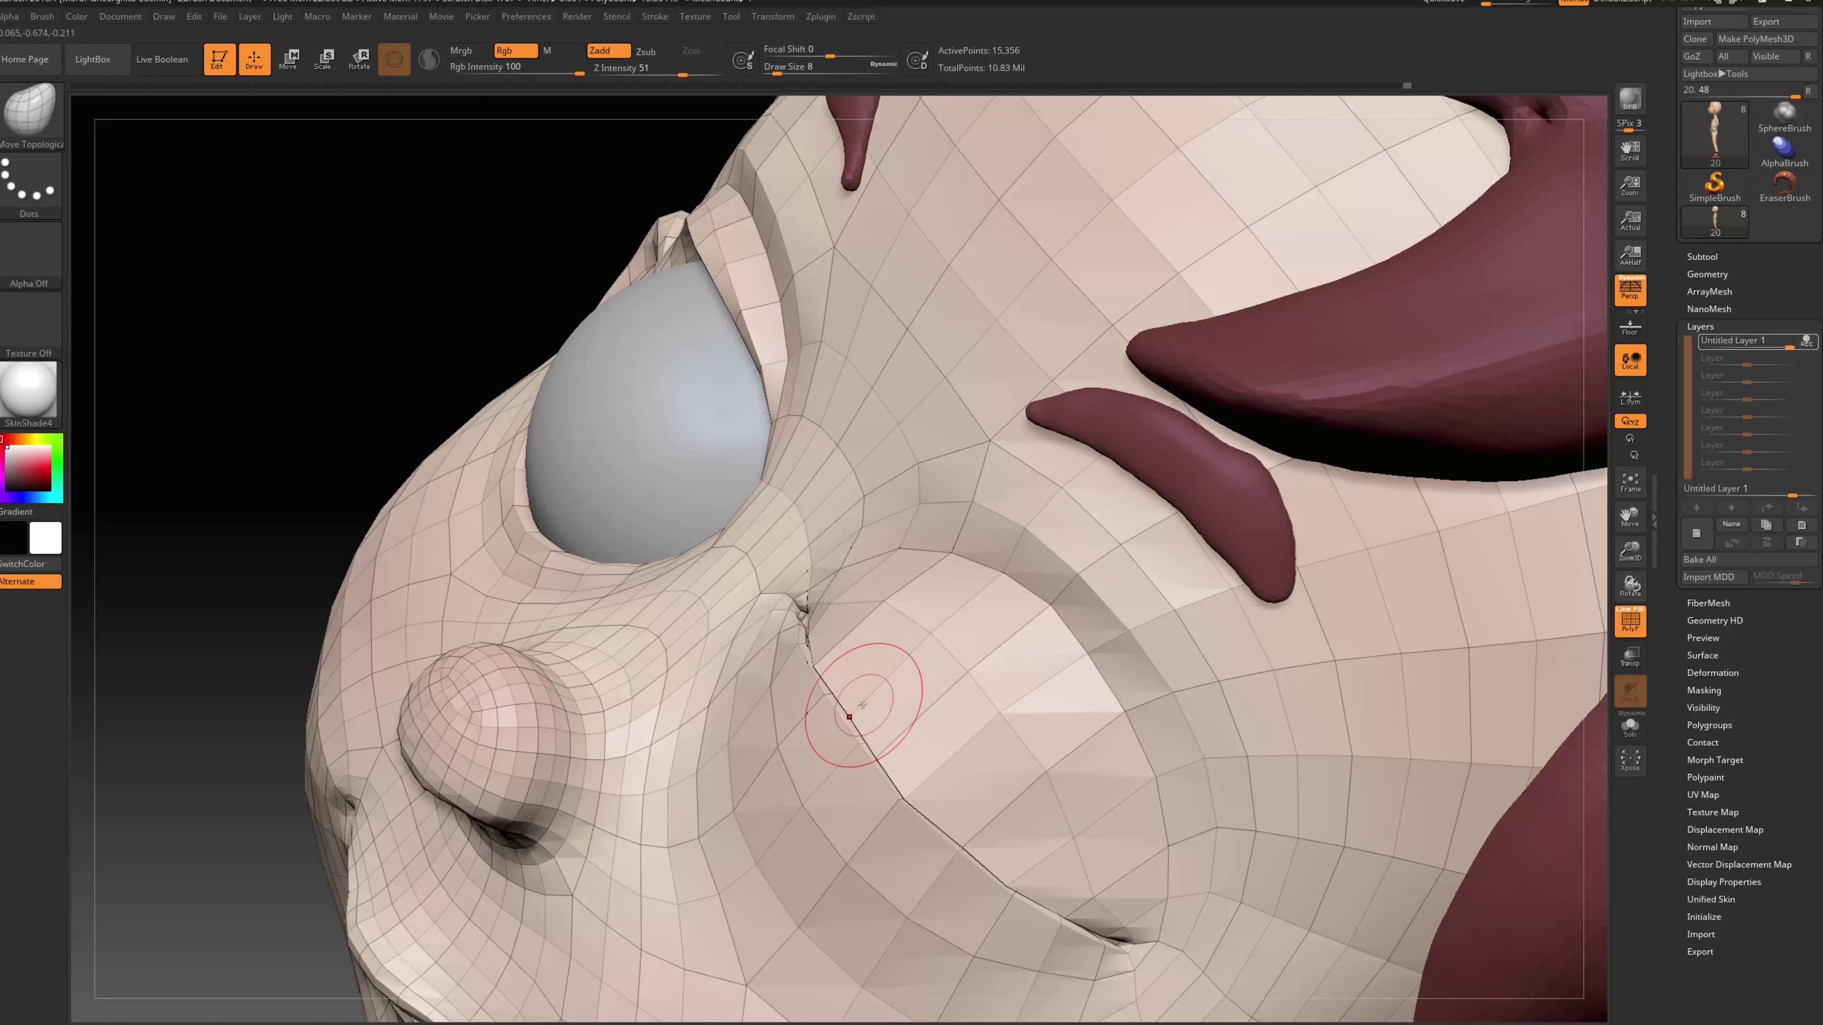
left_click_drag(318, 359, 459, 477, "alt")
Refine the left eye's lid seam at the inner and outer corners at draw size 7
key("s")
left_click_drag(784, 709, 781, 714)
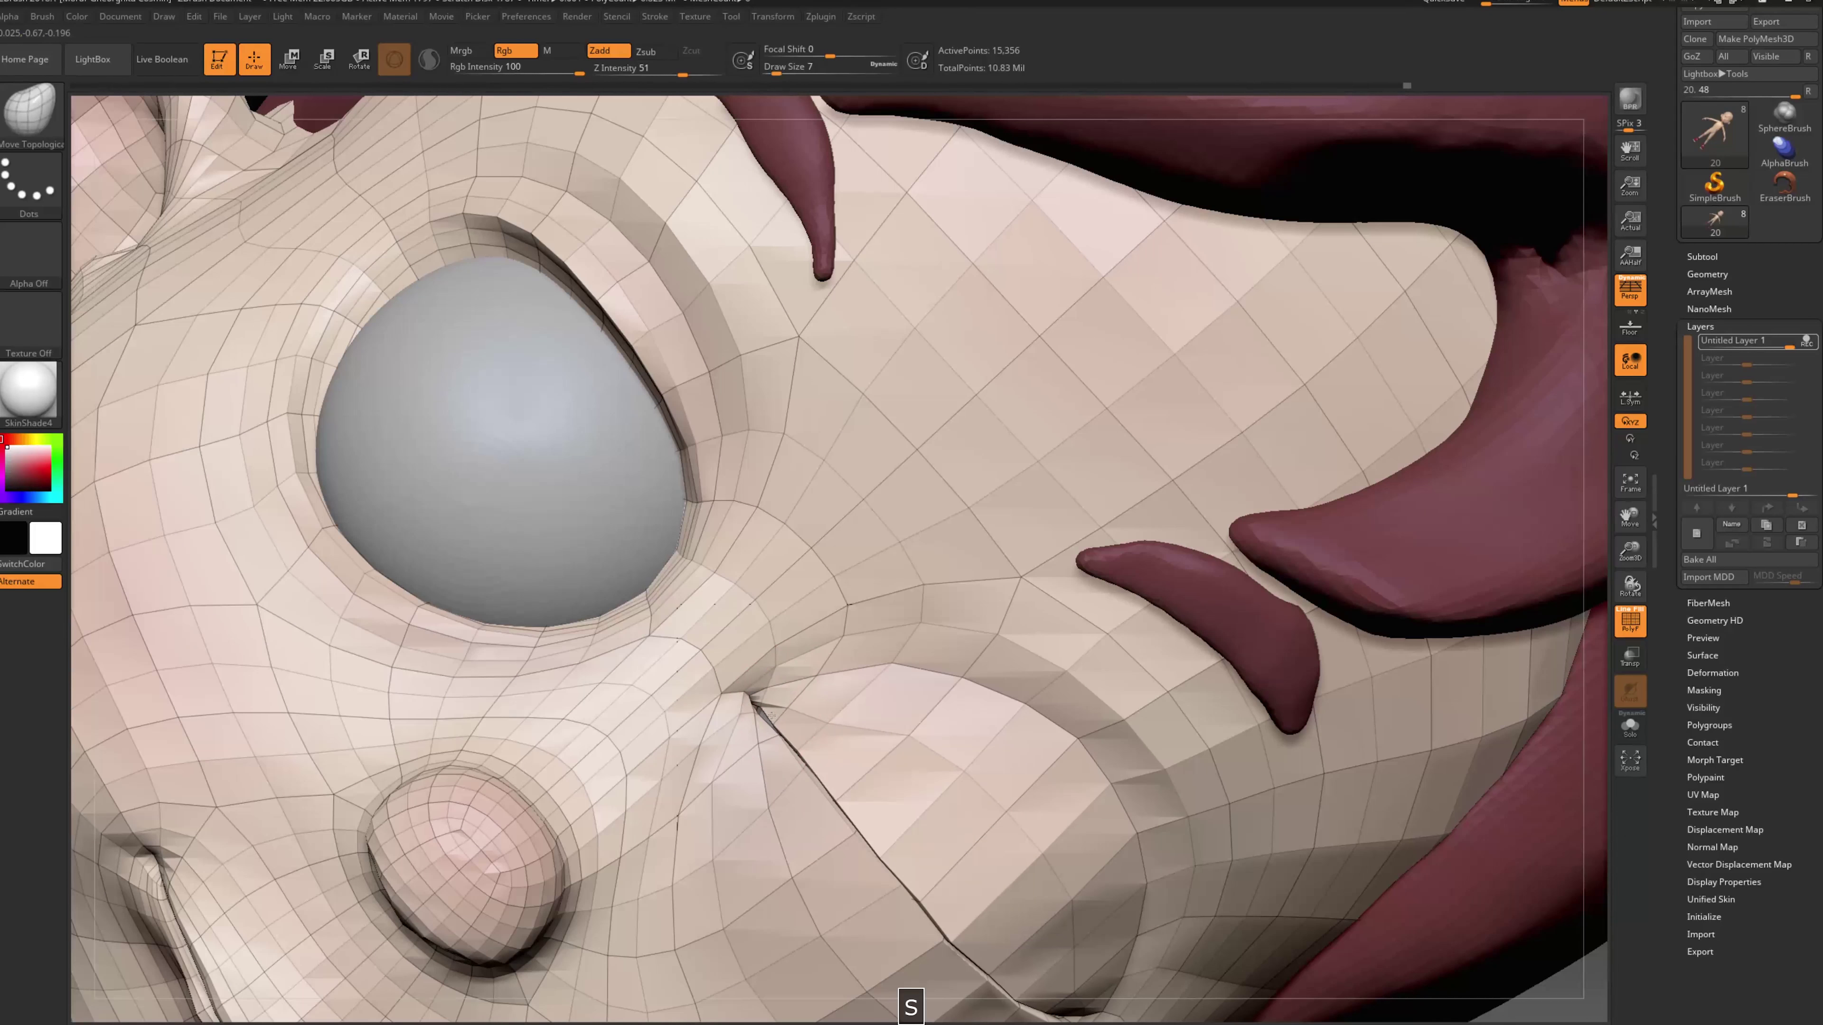
left_click_drag(1620, 988, 857, 859, "alt")
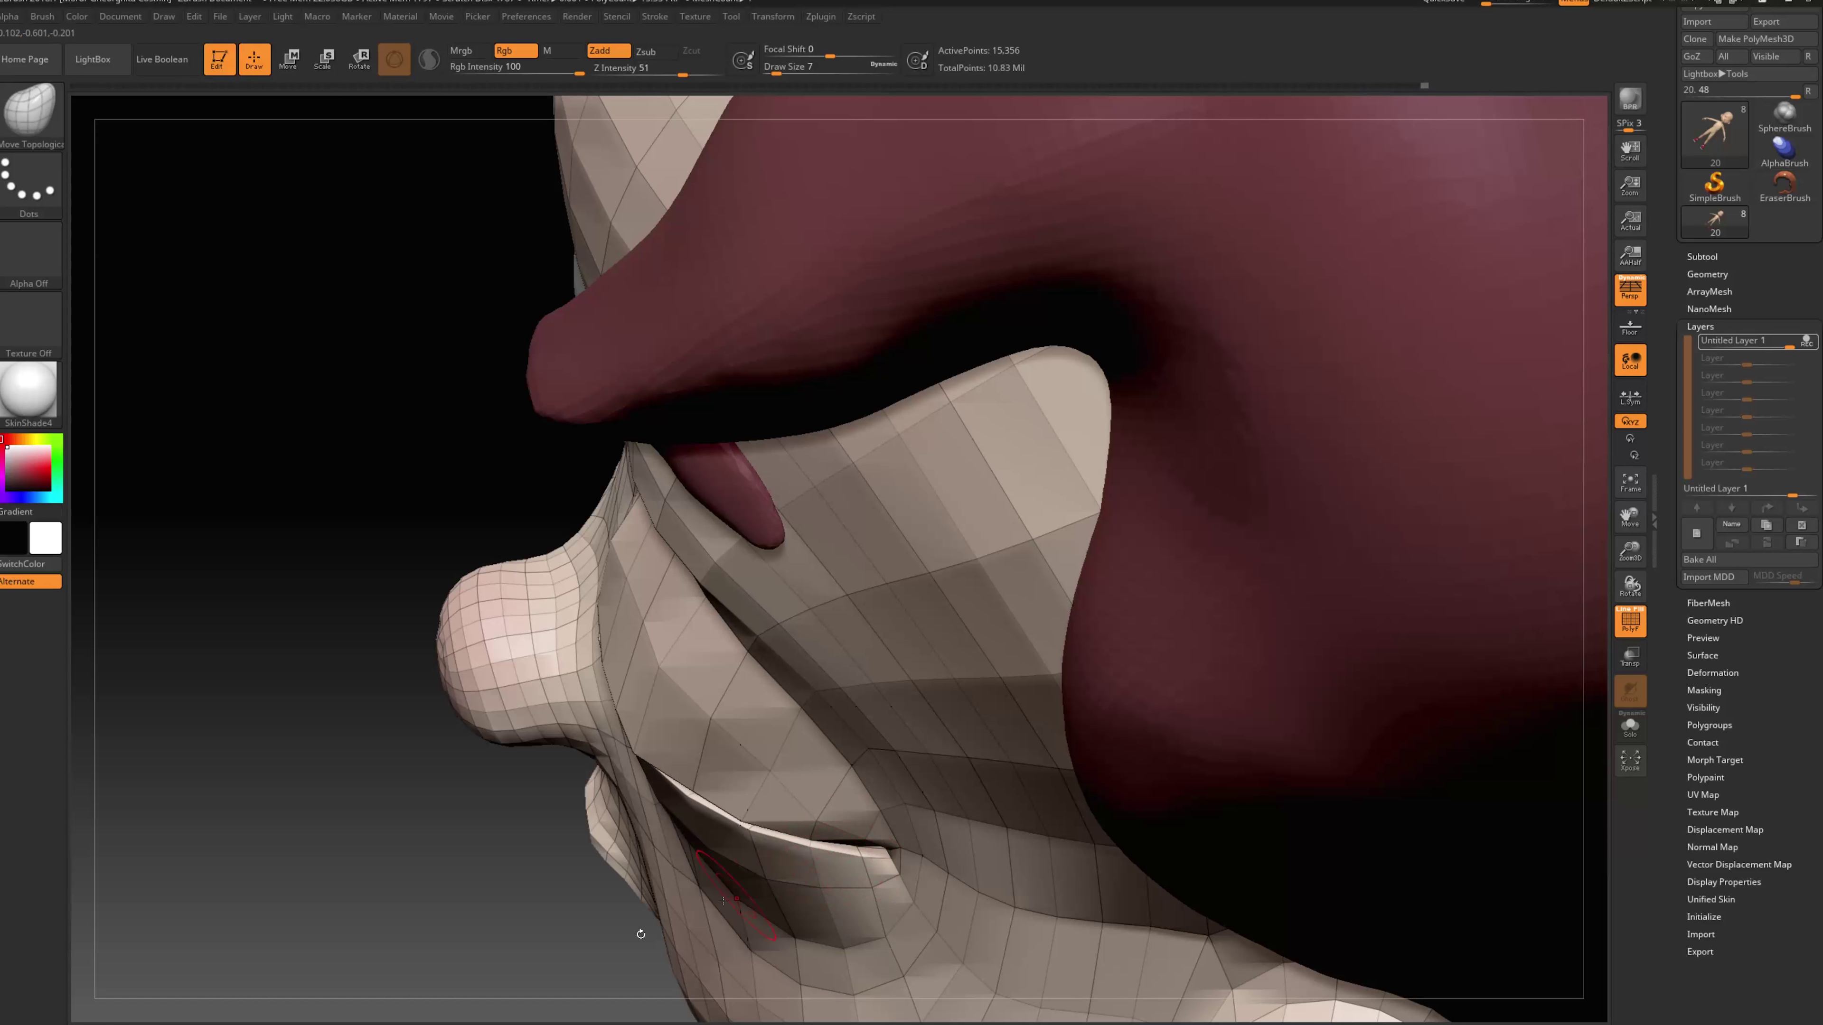
left_click_drag(641, 934, 899, 651, "alt")
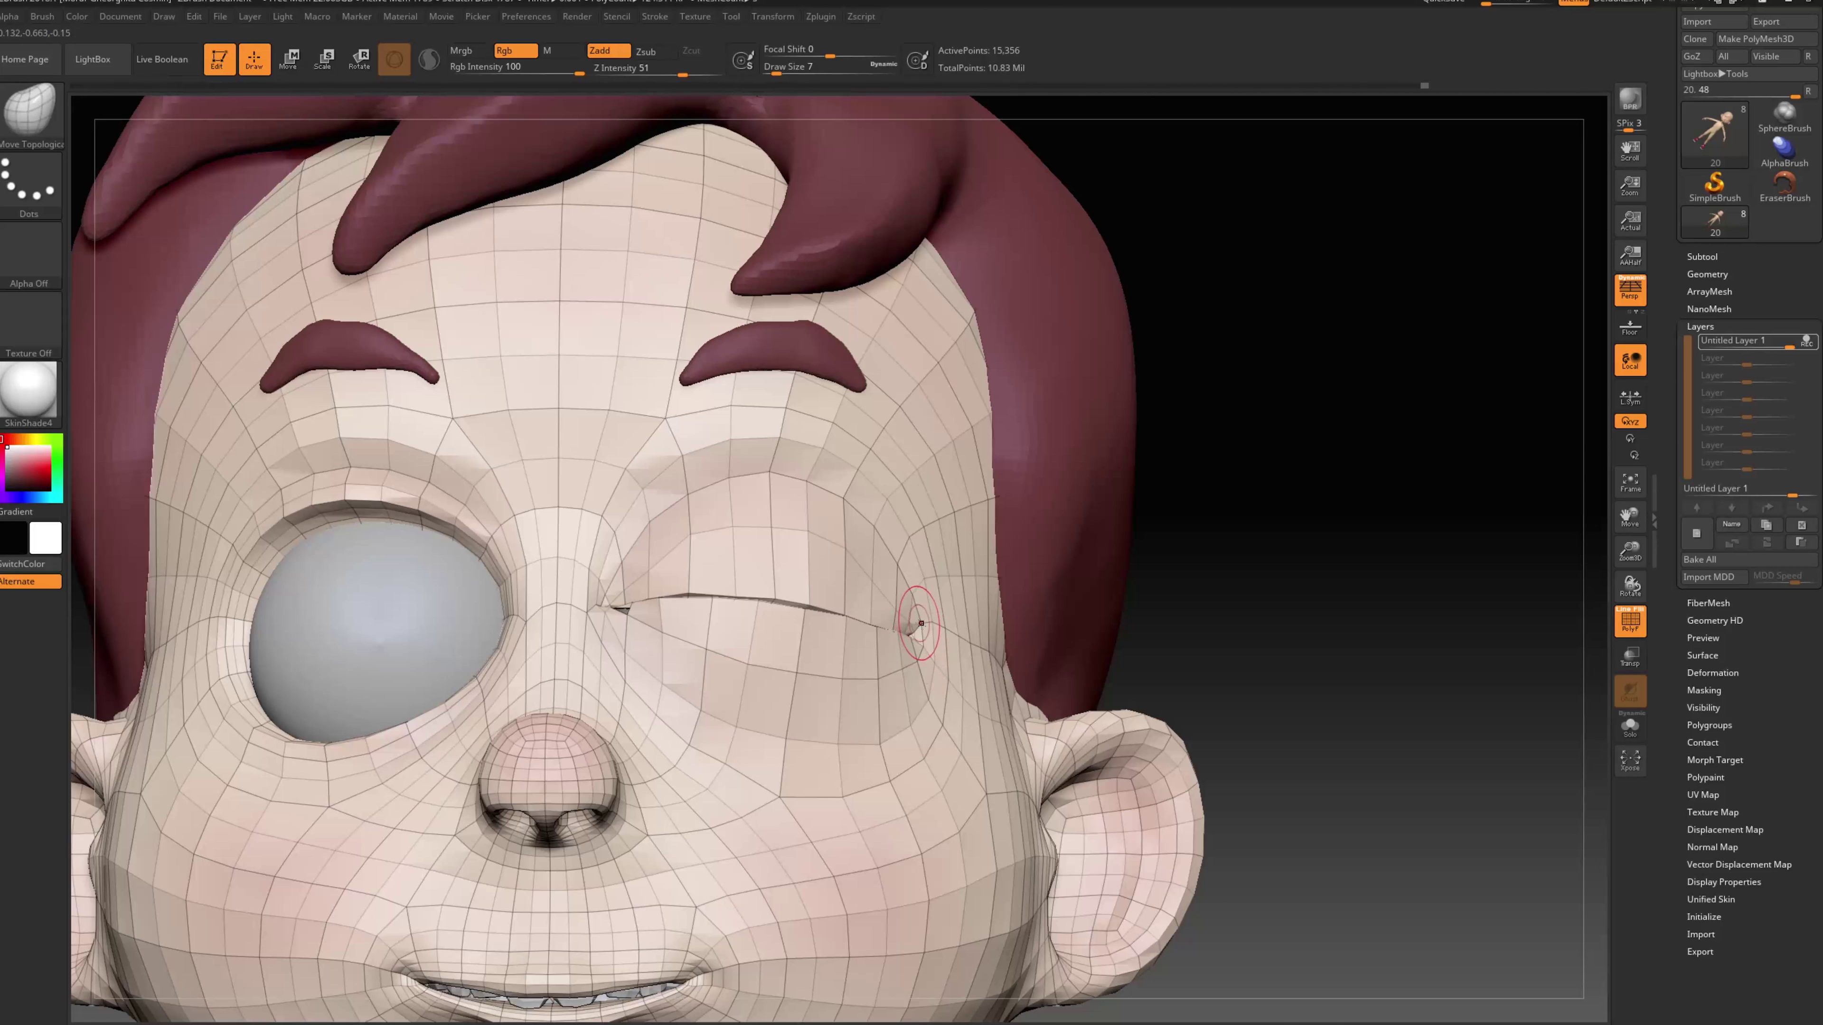
left_click_drag(1387, 547, 1444, 530, "alt")
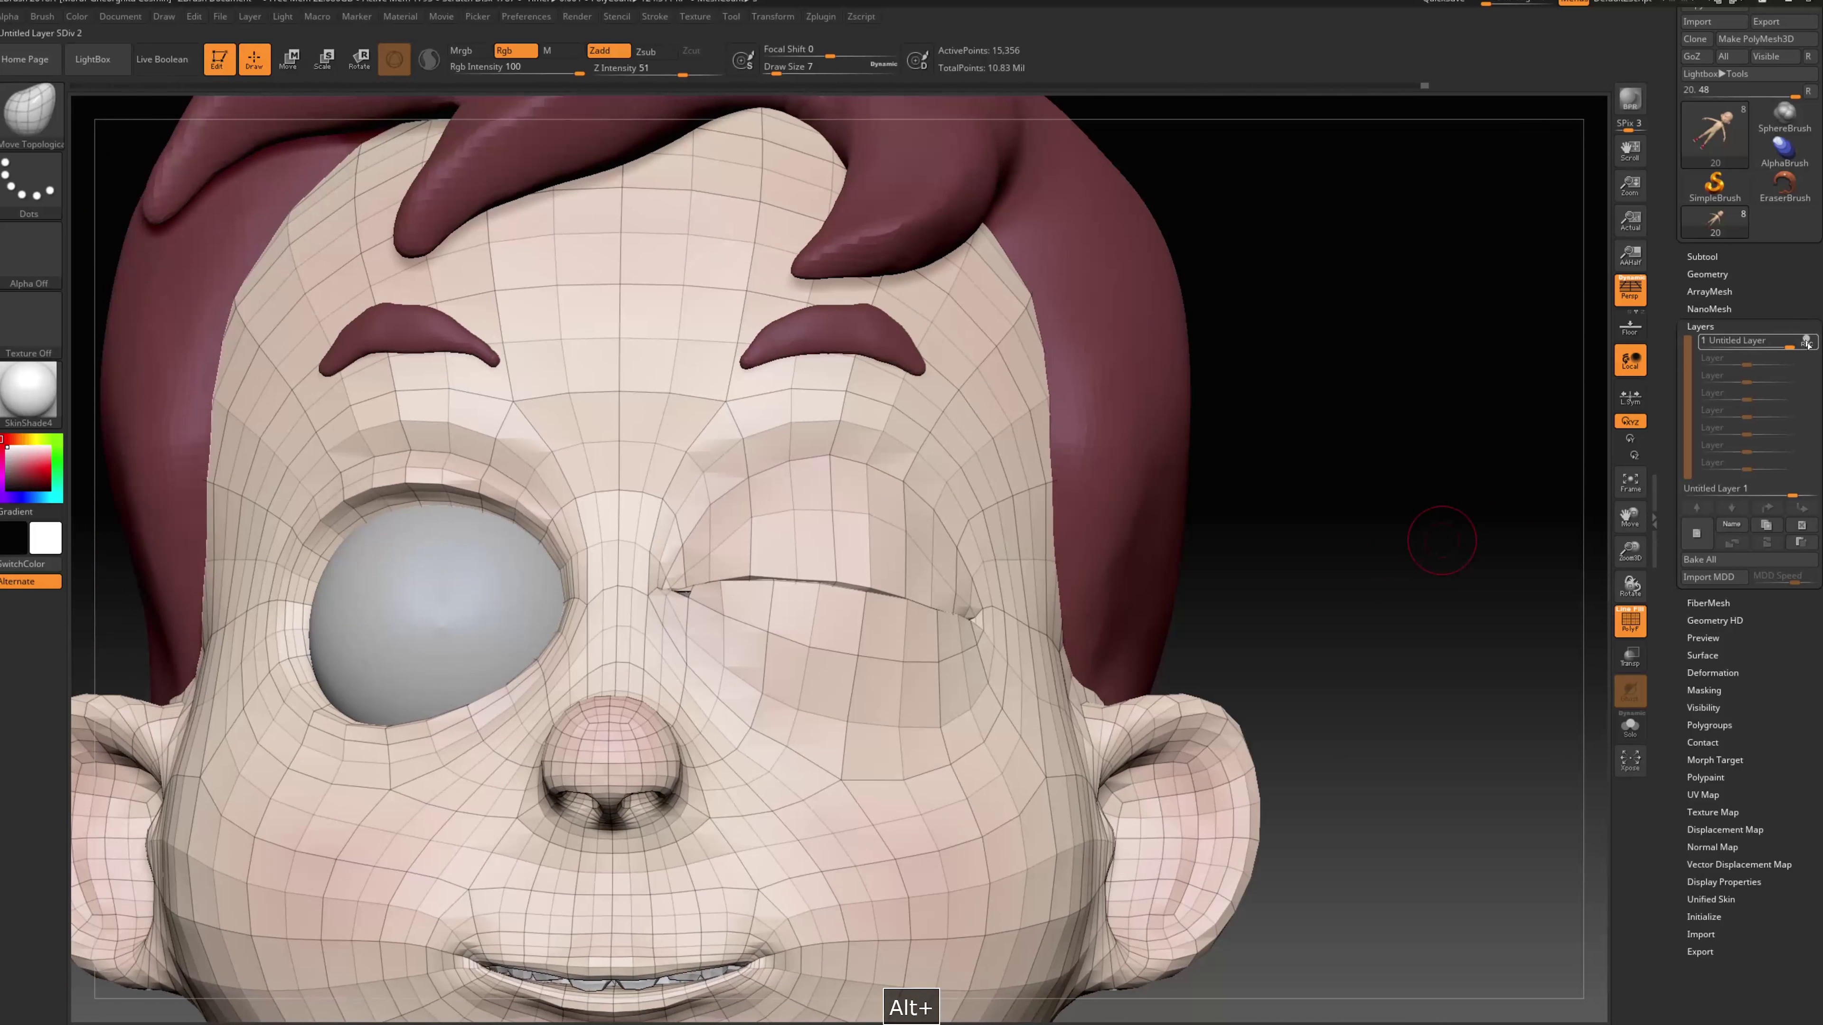
Stop recording the layer and toggle its visibility to compare the closed left eye with the original open eye
left_click(1807, 341)
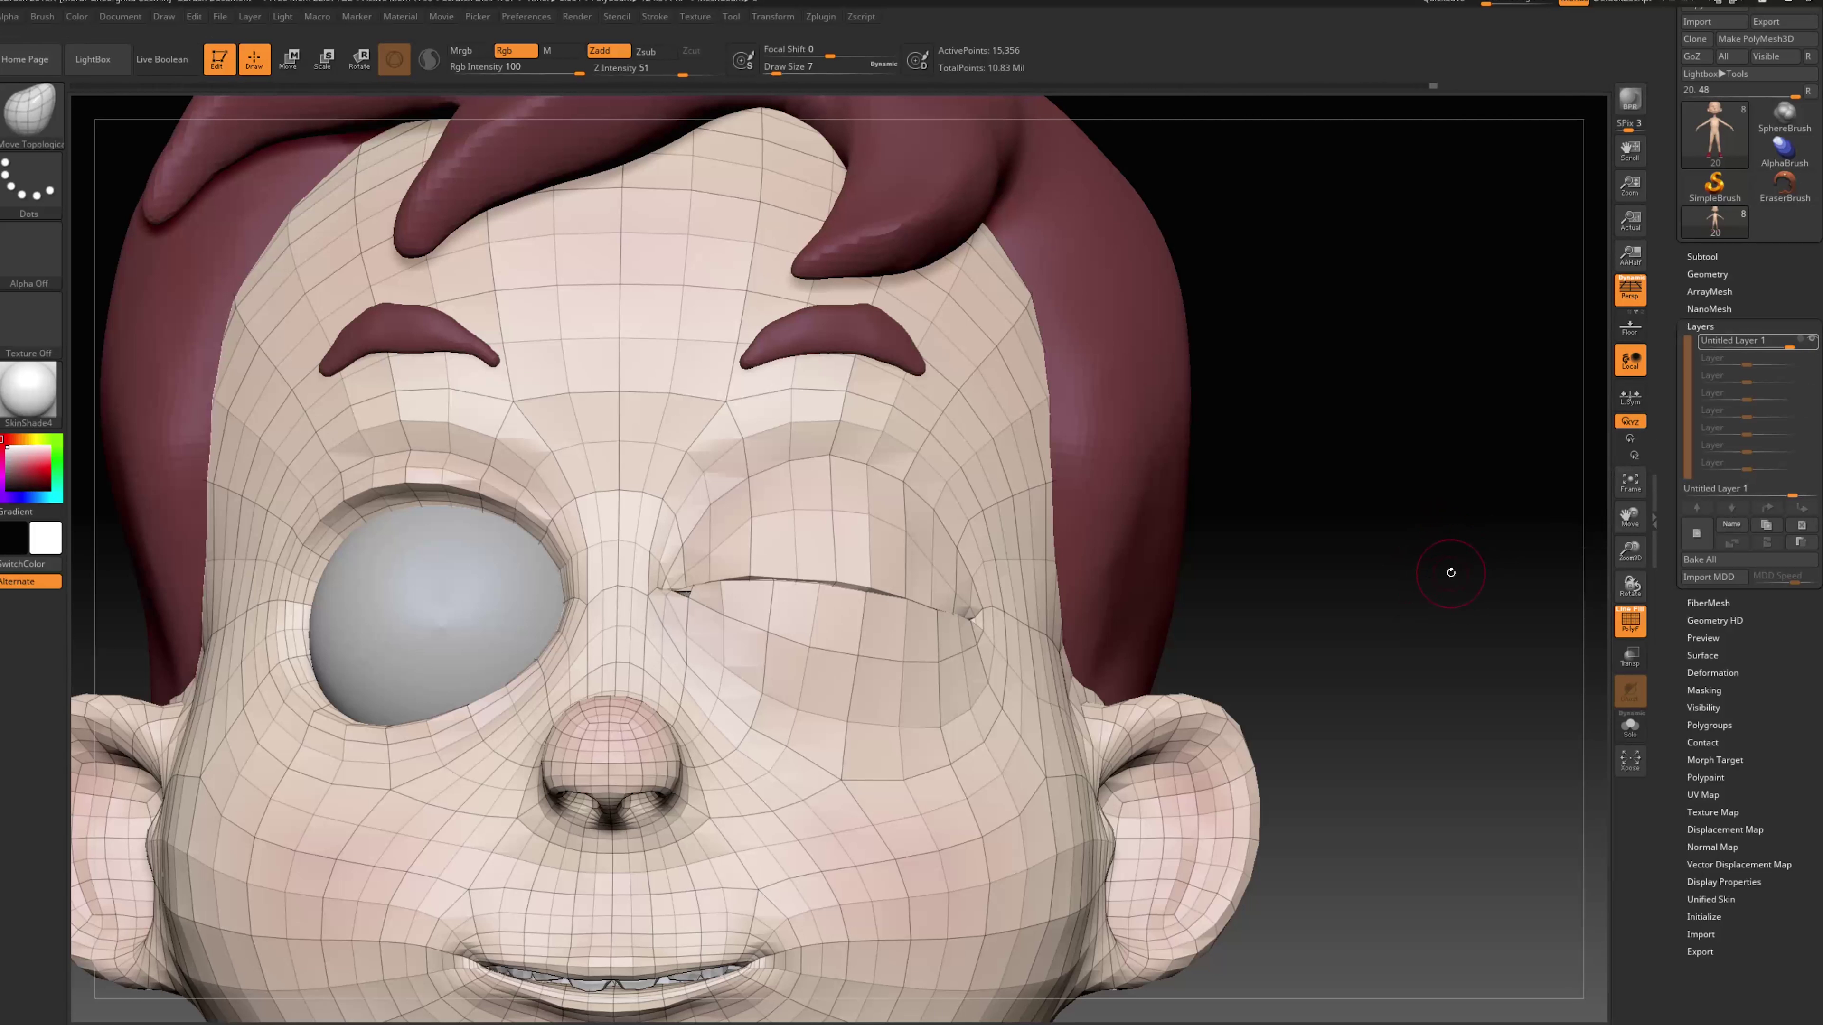
left_click_drag(1445, 570, 1481, 565, "alt")
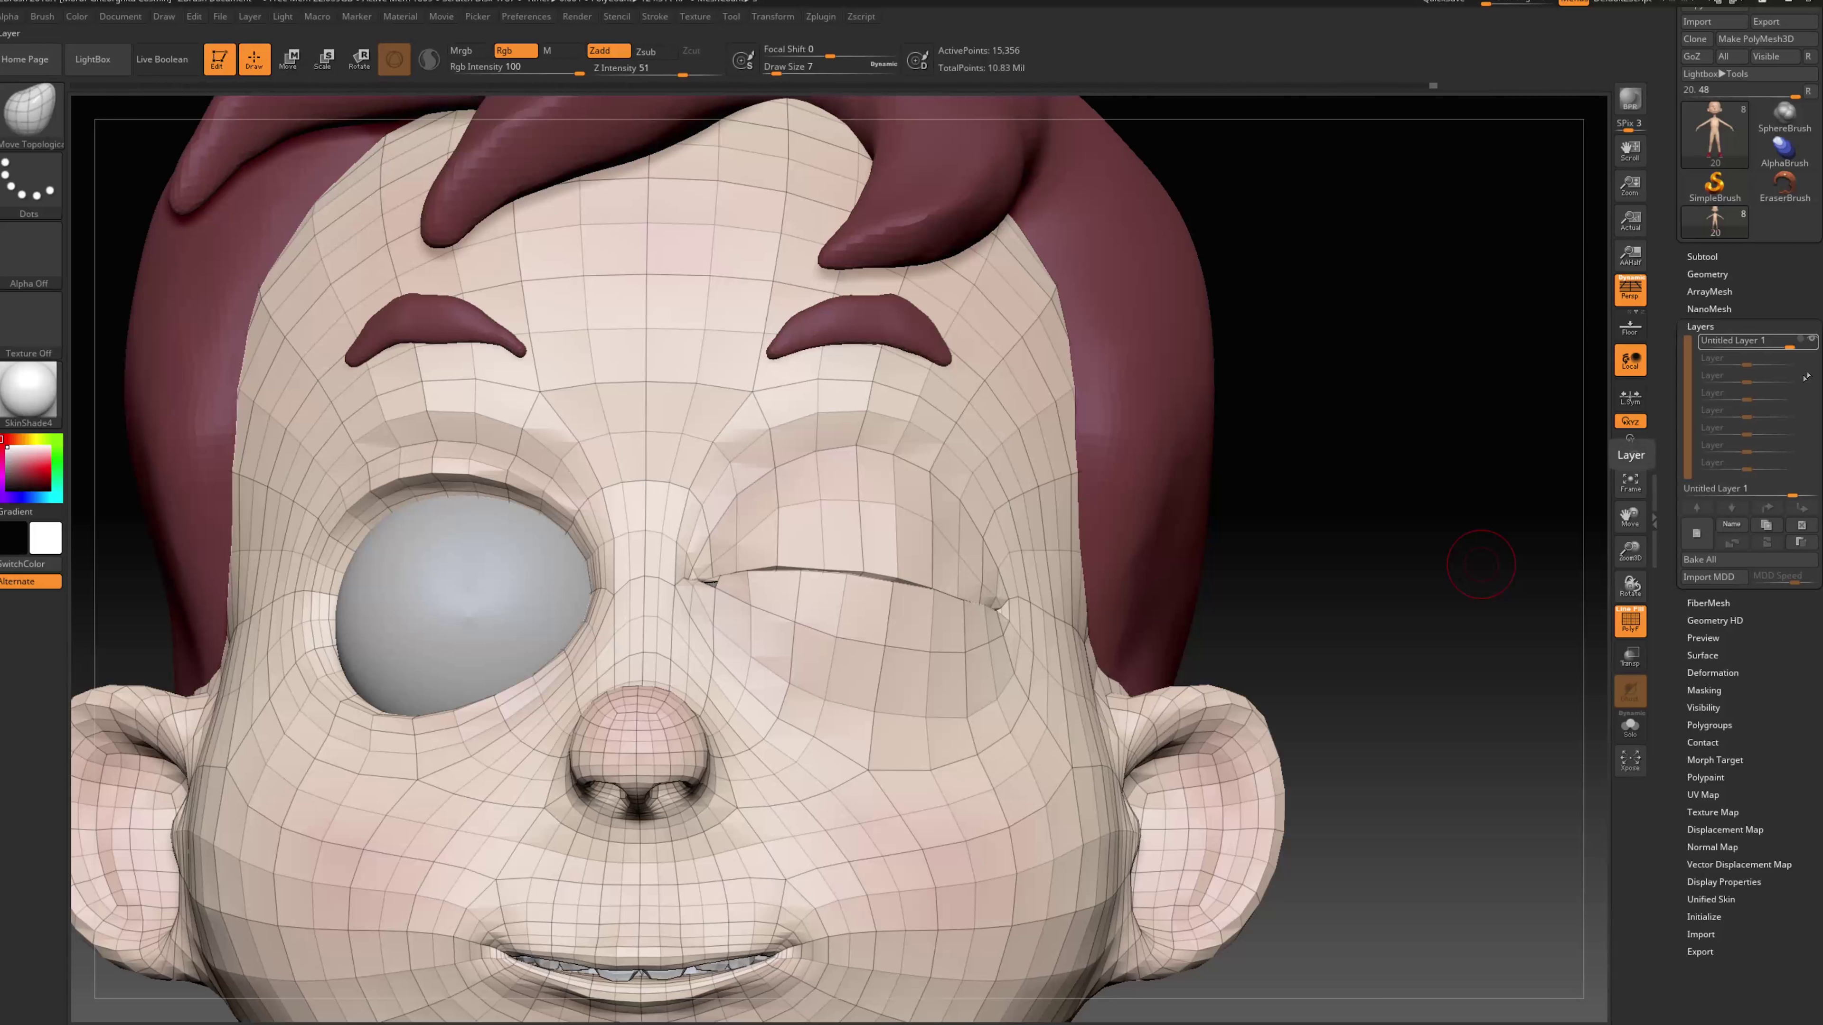
left_click(1812, 341)
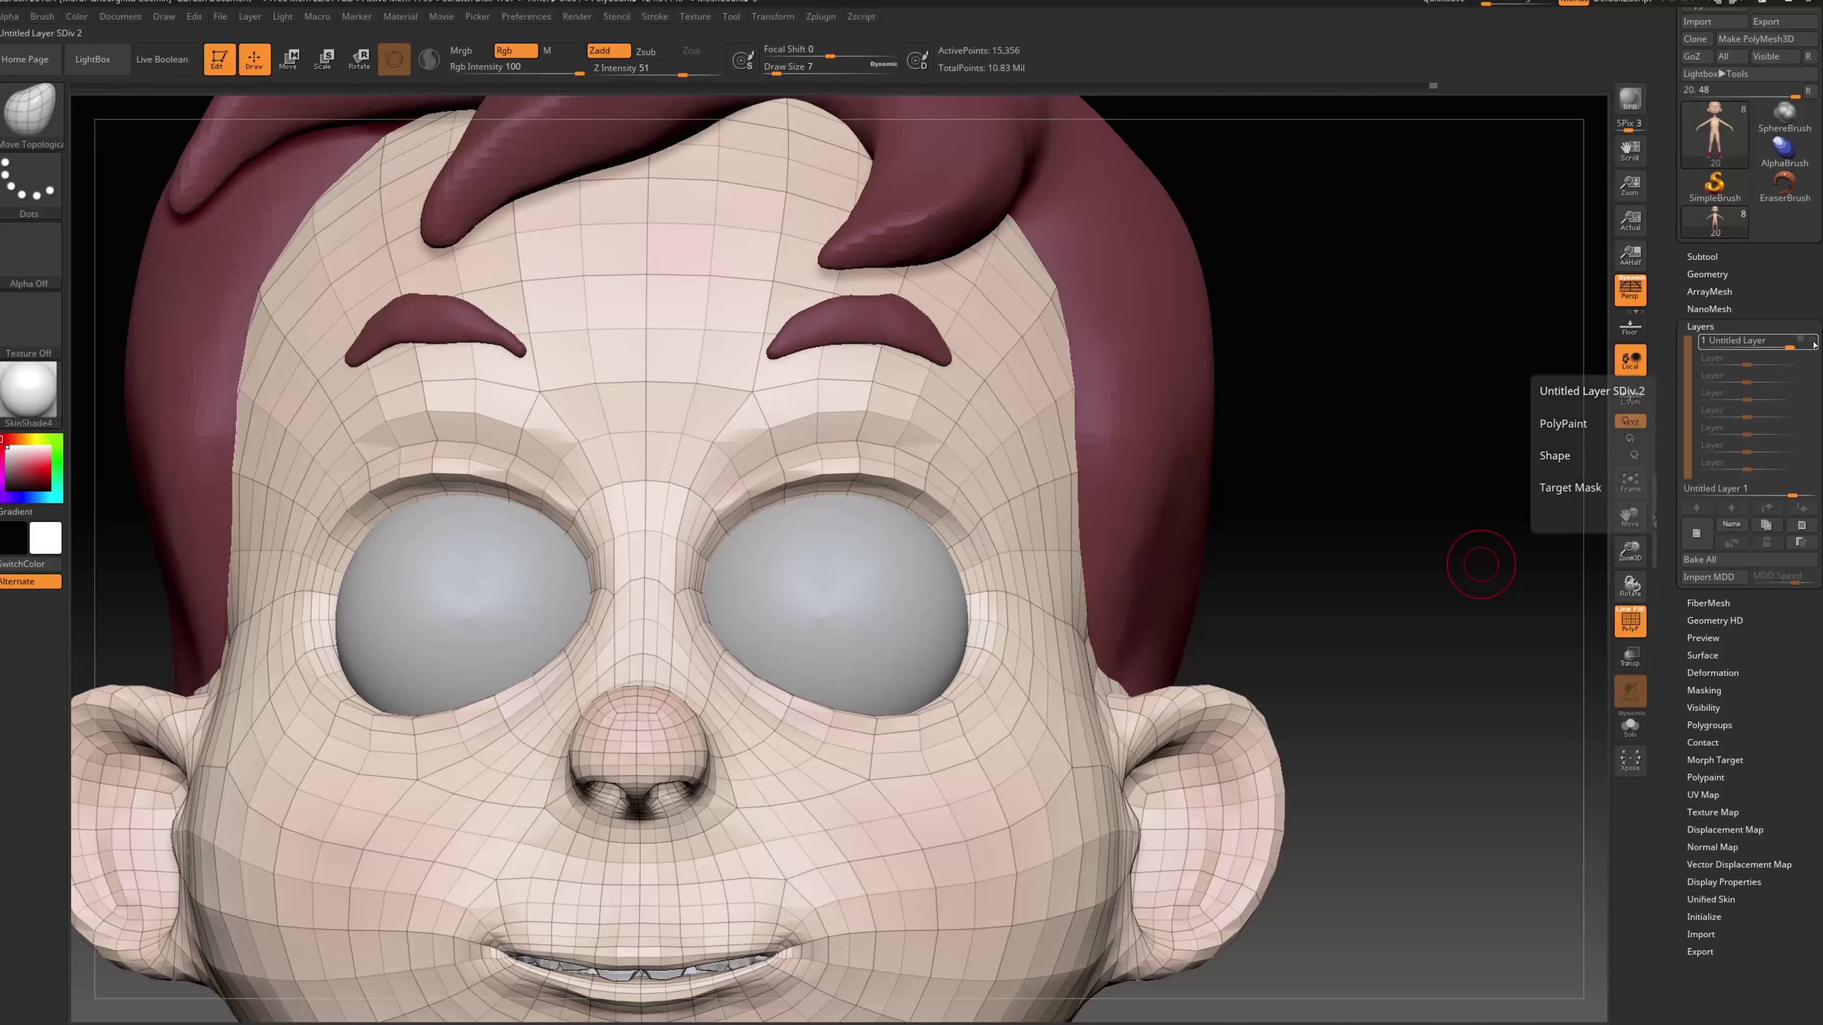
left_click(1812, 340)
left_click(1812, 341)
left_click(1812, 340)
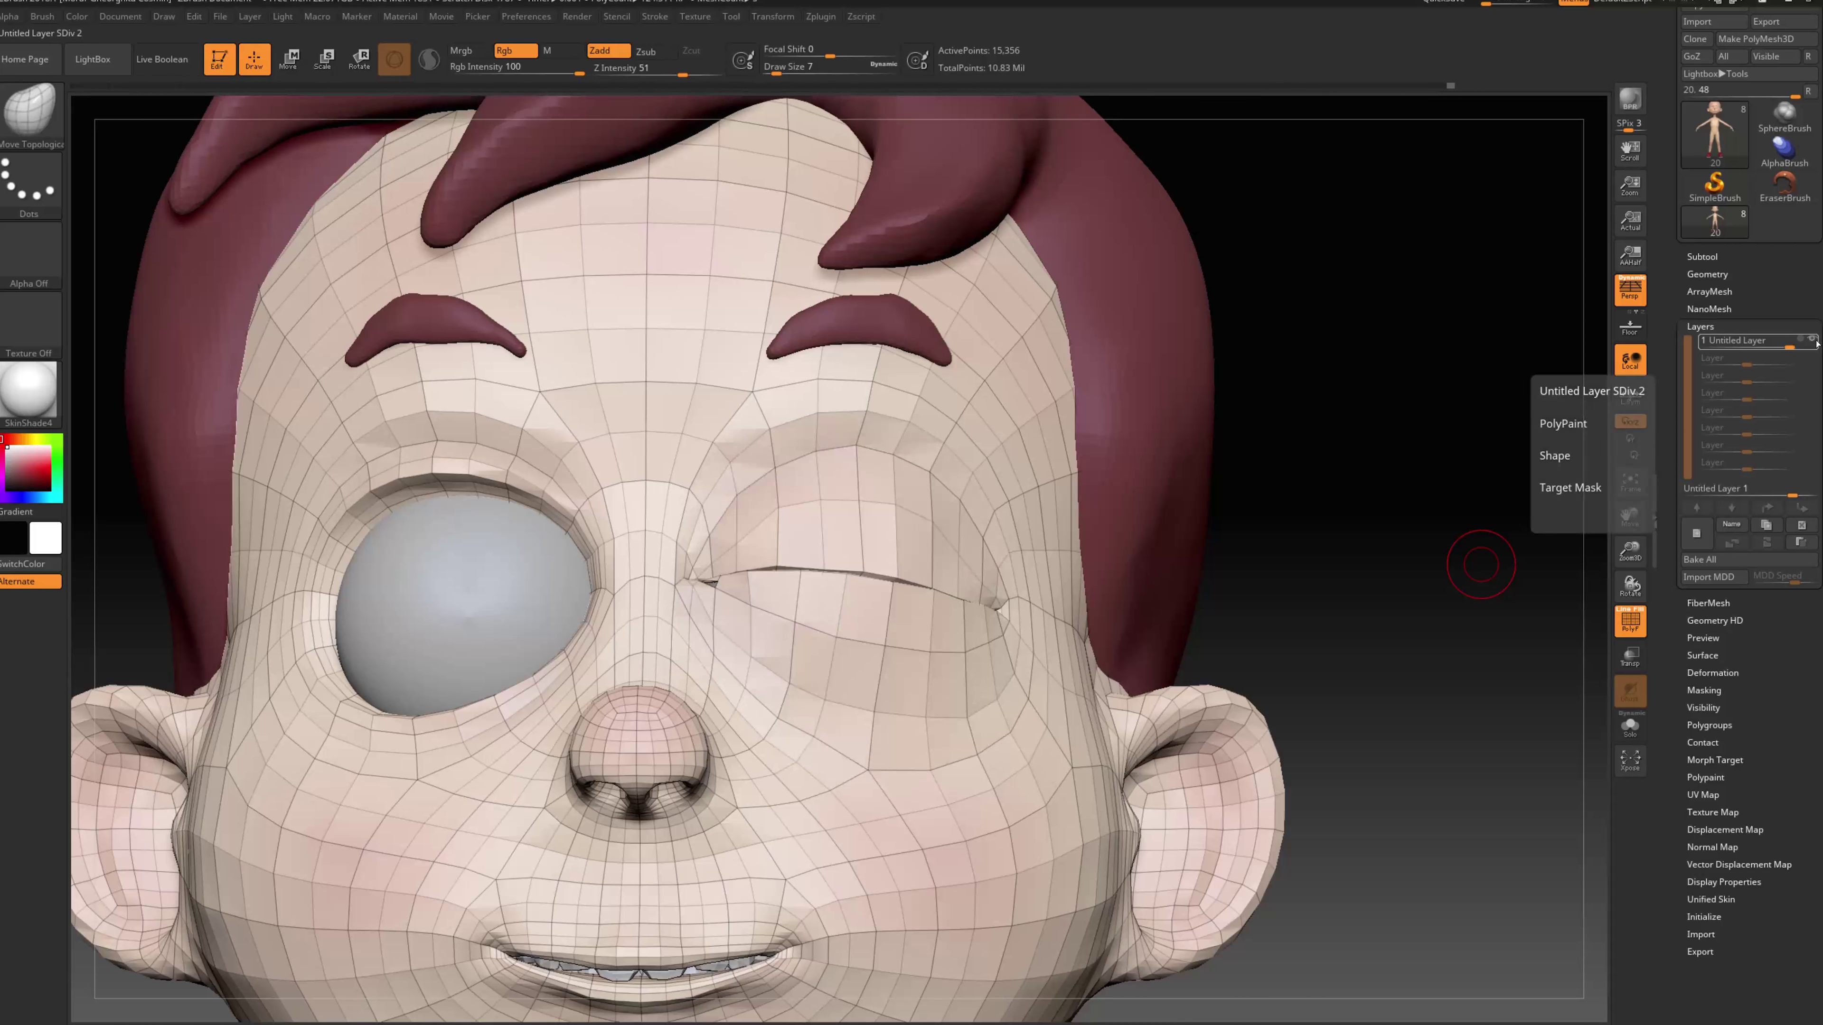
left_click(1811, 340)
left_click(1812, 340)
Resume recording the layer and adjust the left upper lid and inner corner from low angles
left_click_drag(1379, 510, 1428, 503)
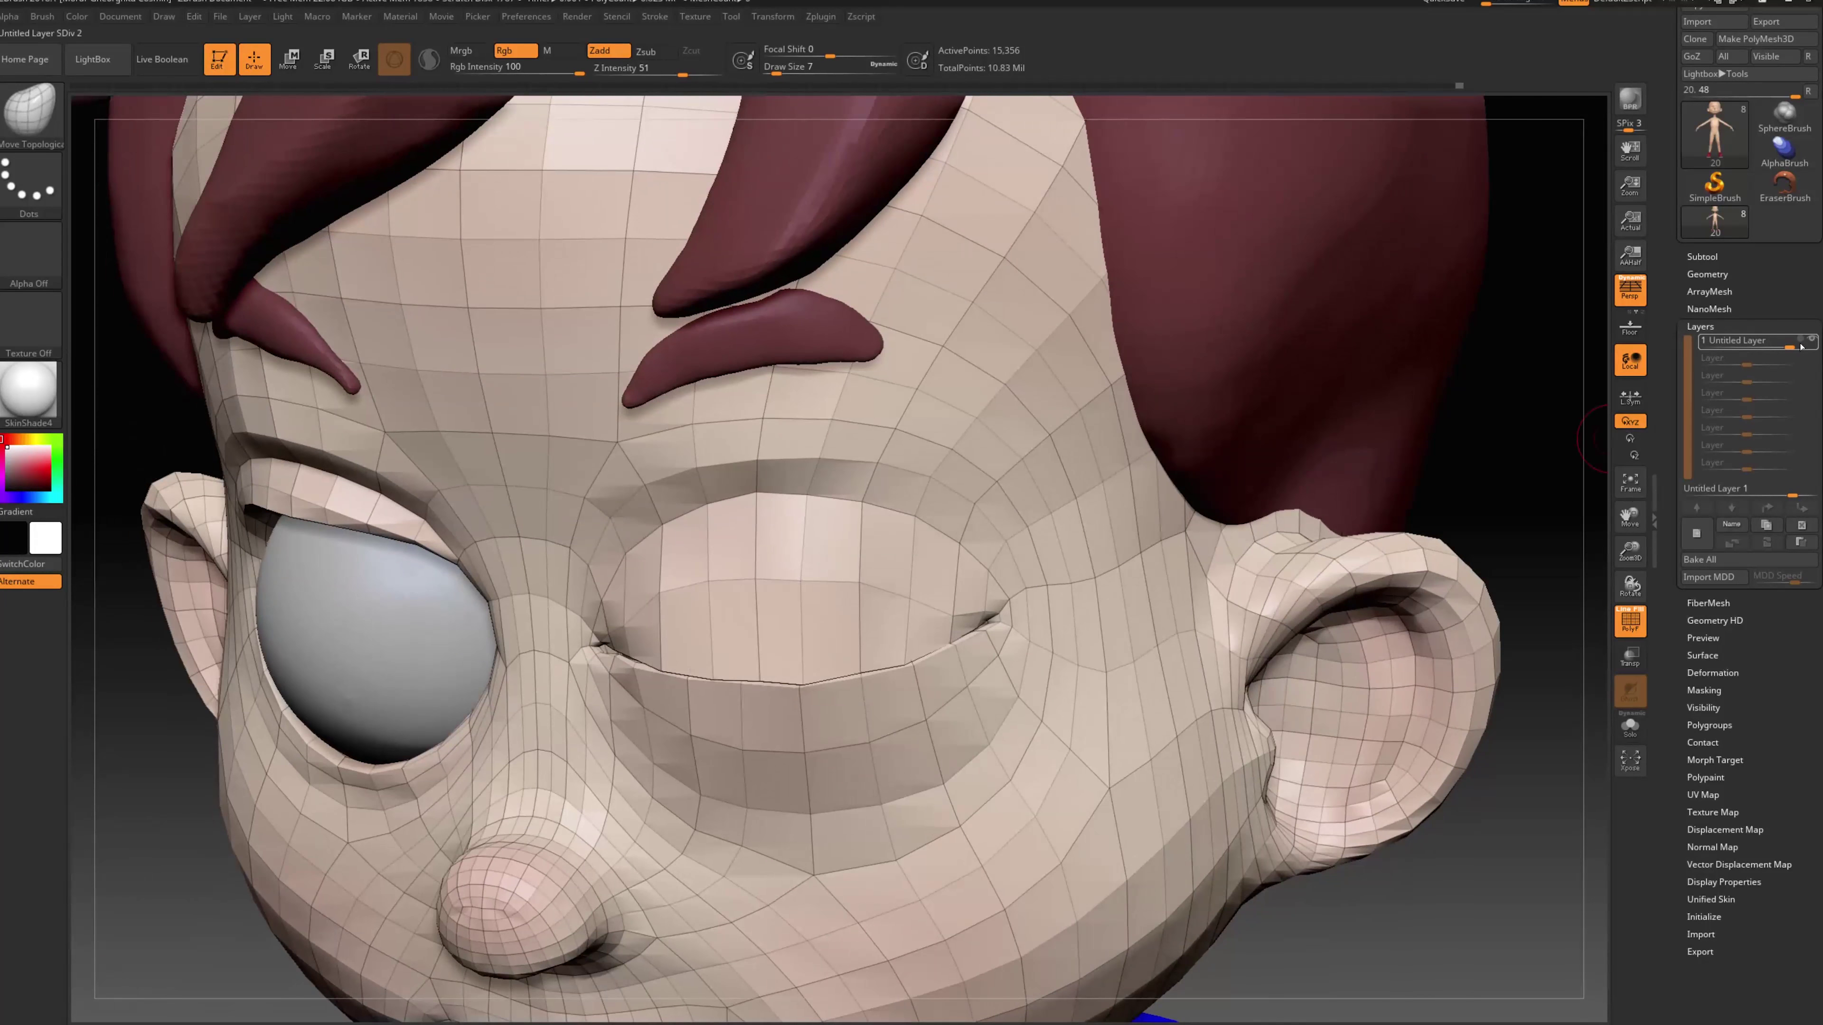
left_click_drag(761, 632, 682, 662)
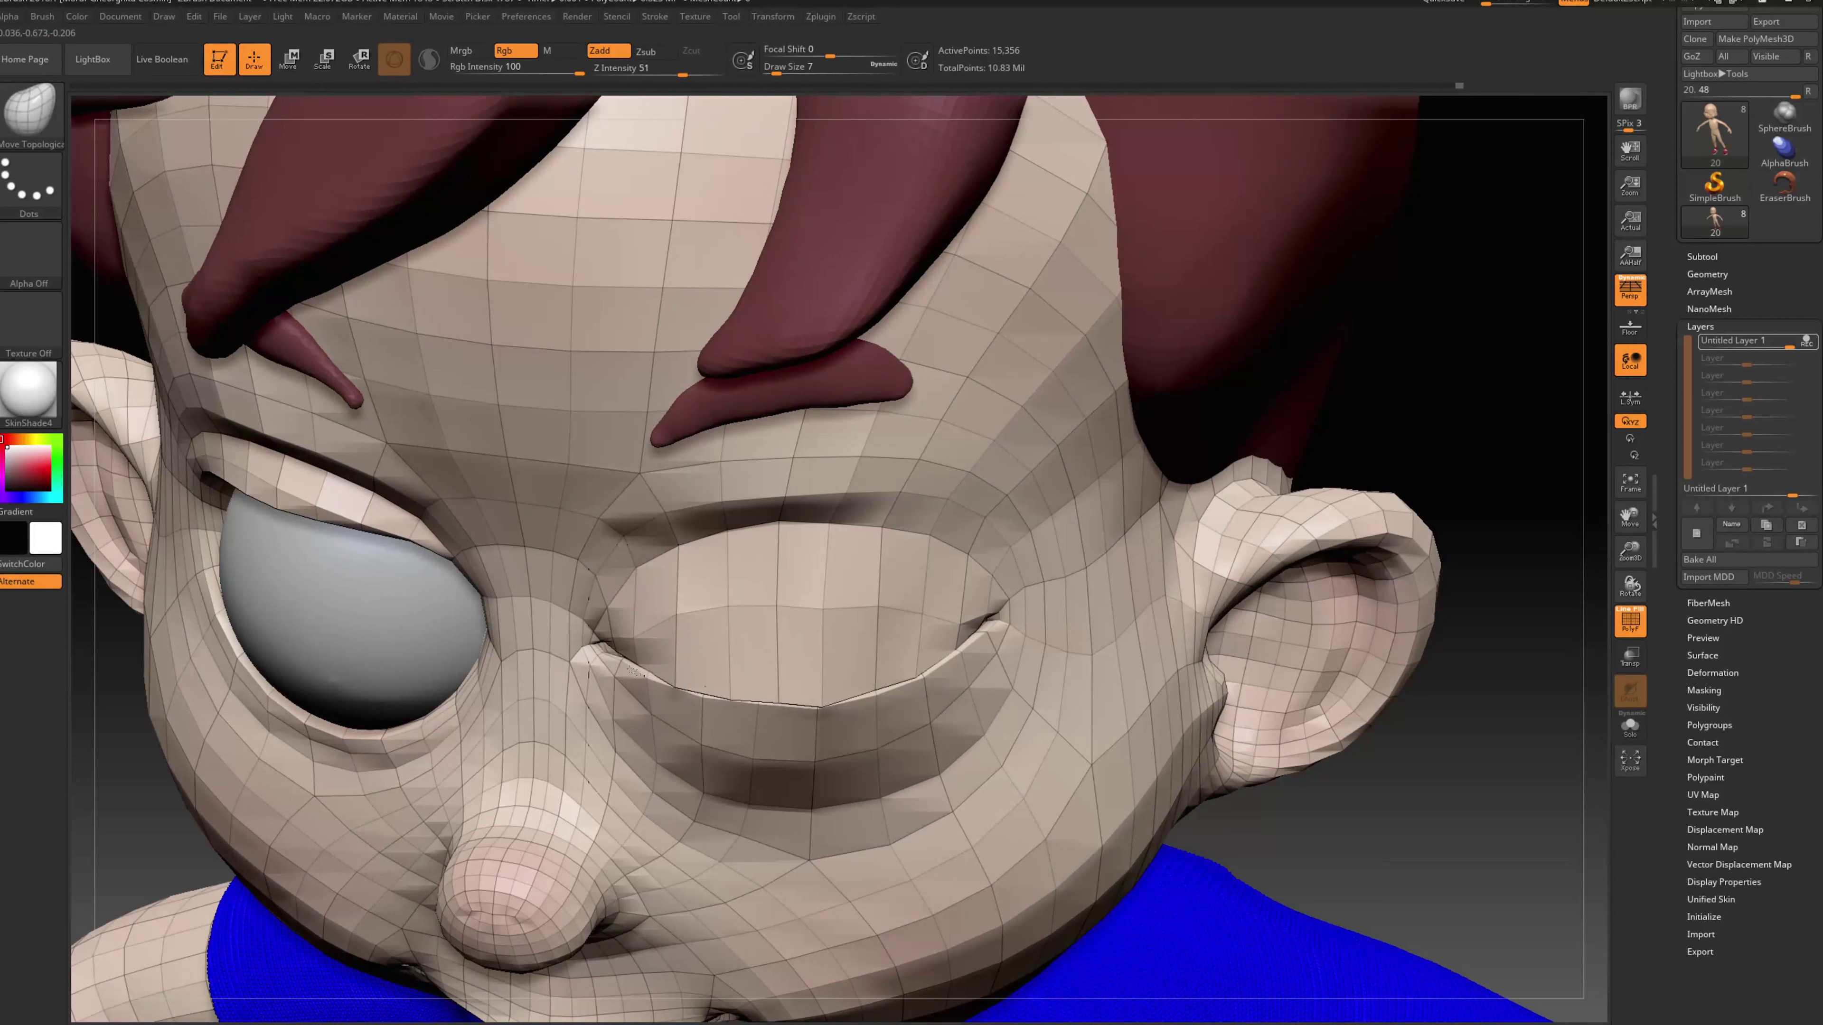
left_click_drag(1405, 860, 1478, 854)
left_click_drag(1106, 738, 1077, 736)
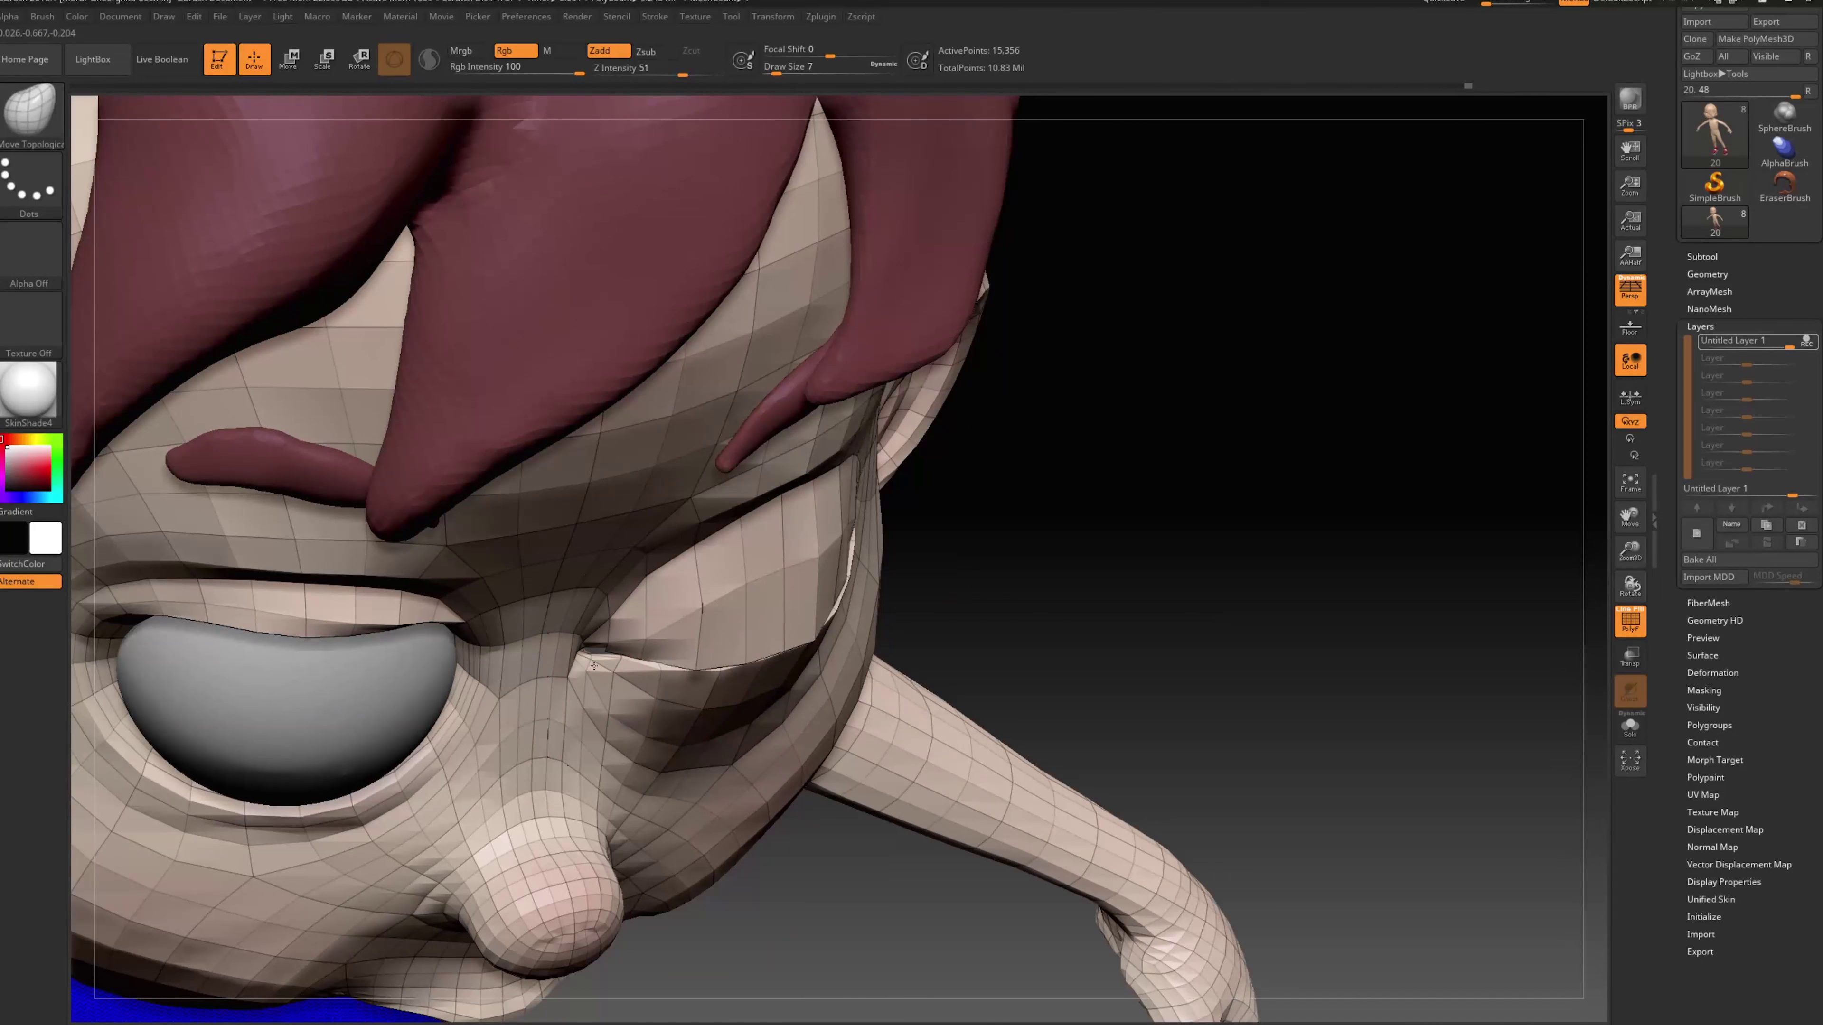
left_click_drag(1064, 616, 593, 665)
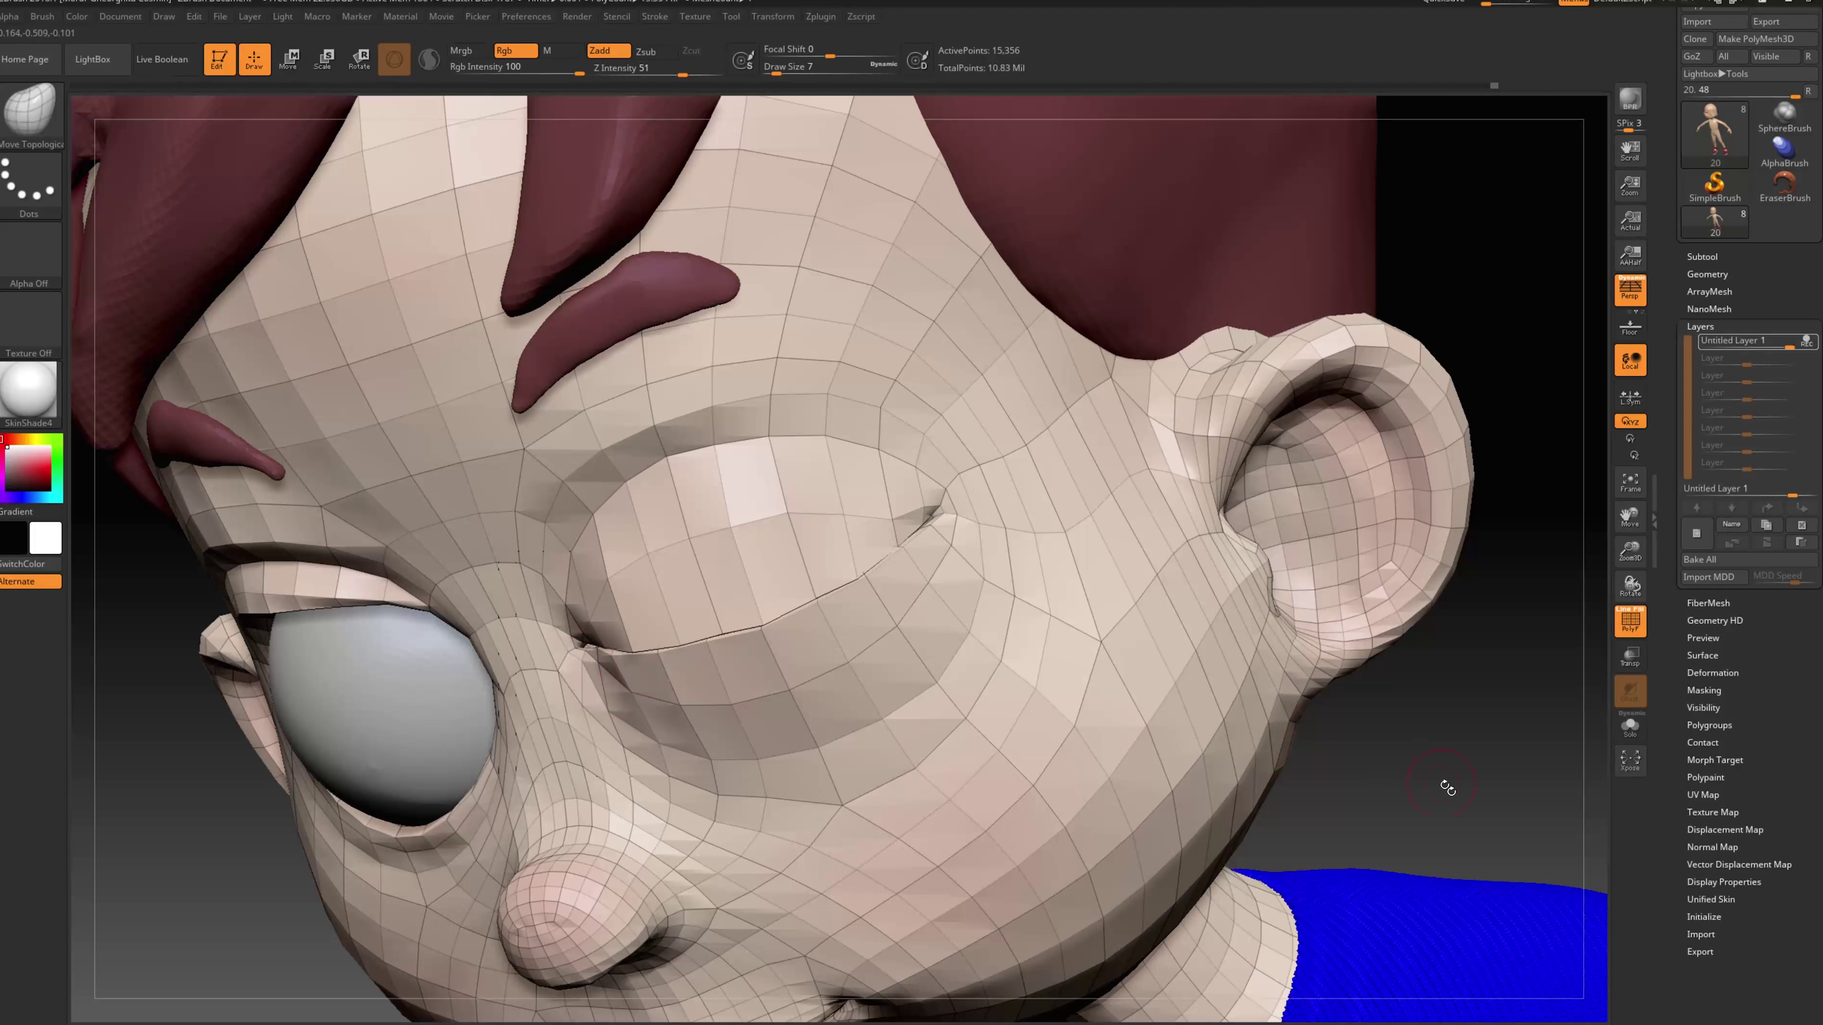
Smooth the outer corner of the closed left eye and adjust the upper lid's side profile at draw size 7
mouse_move(1447, 787)
left_mouse_down()
mouse_move(1542, 753)
mouse_move(1567, 768)
left_mouse_up()
mouse_move(1292, 740)
left_mouse_down()
mouse_move(1191, 729)
mouse_move(977, 542)
left_mouse_up()
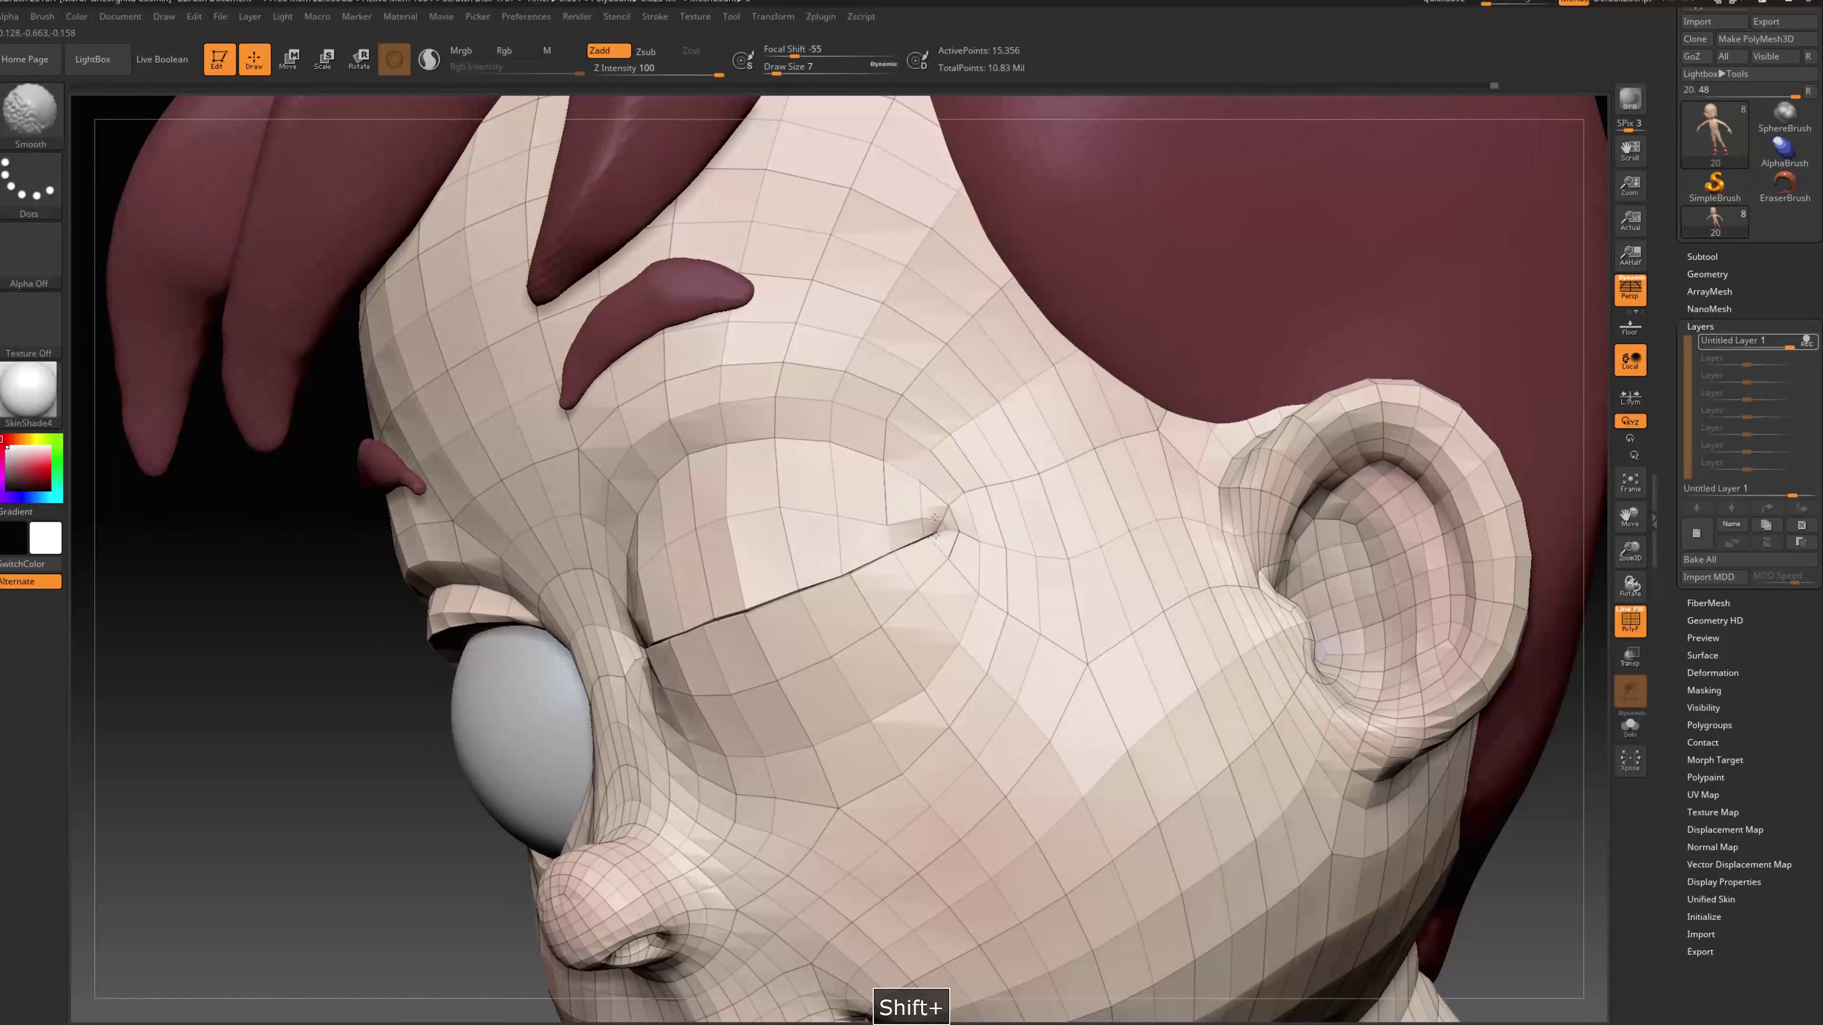
left_click_drag(435, 727, 885, 517)
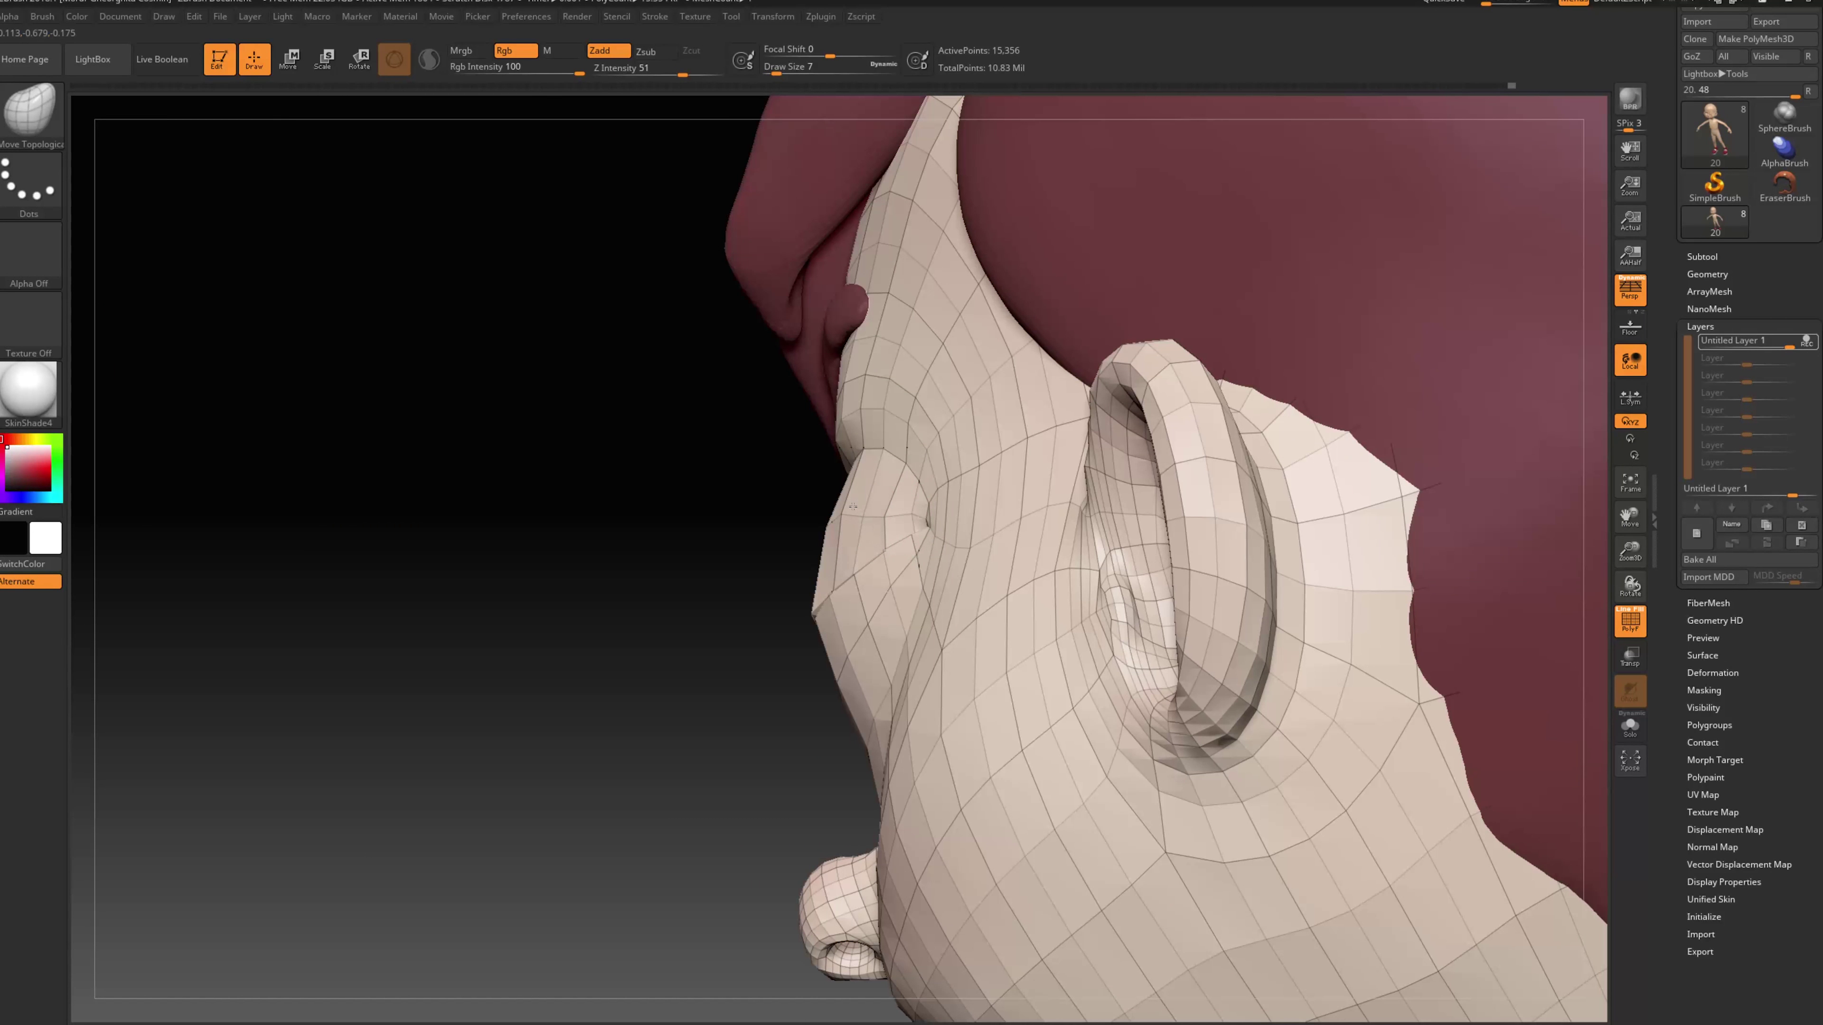
left_click_drag(610, 754, 1586, 439, "alt")
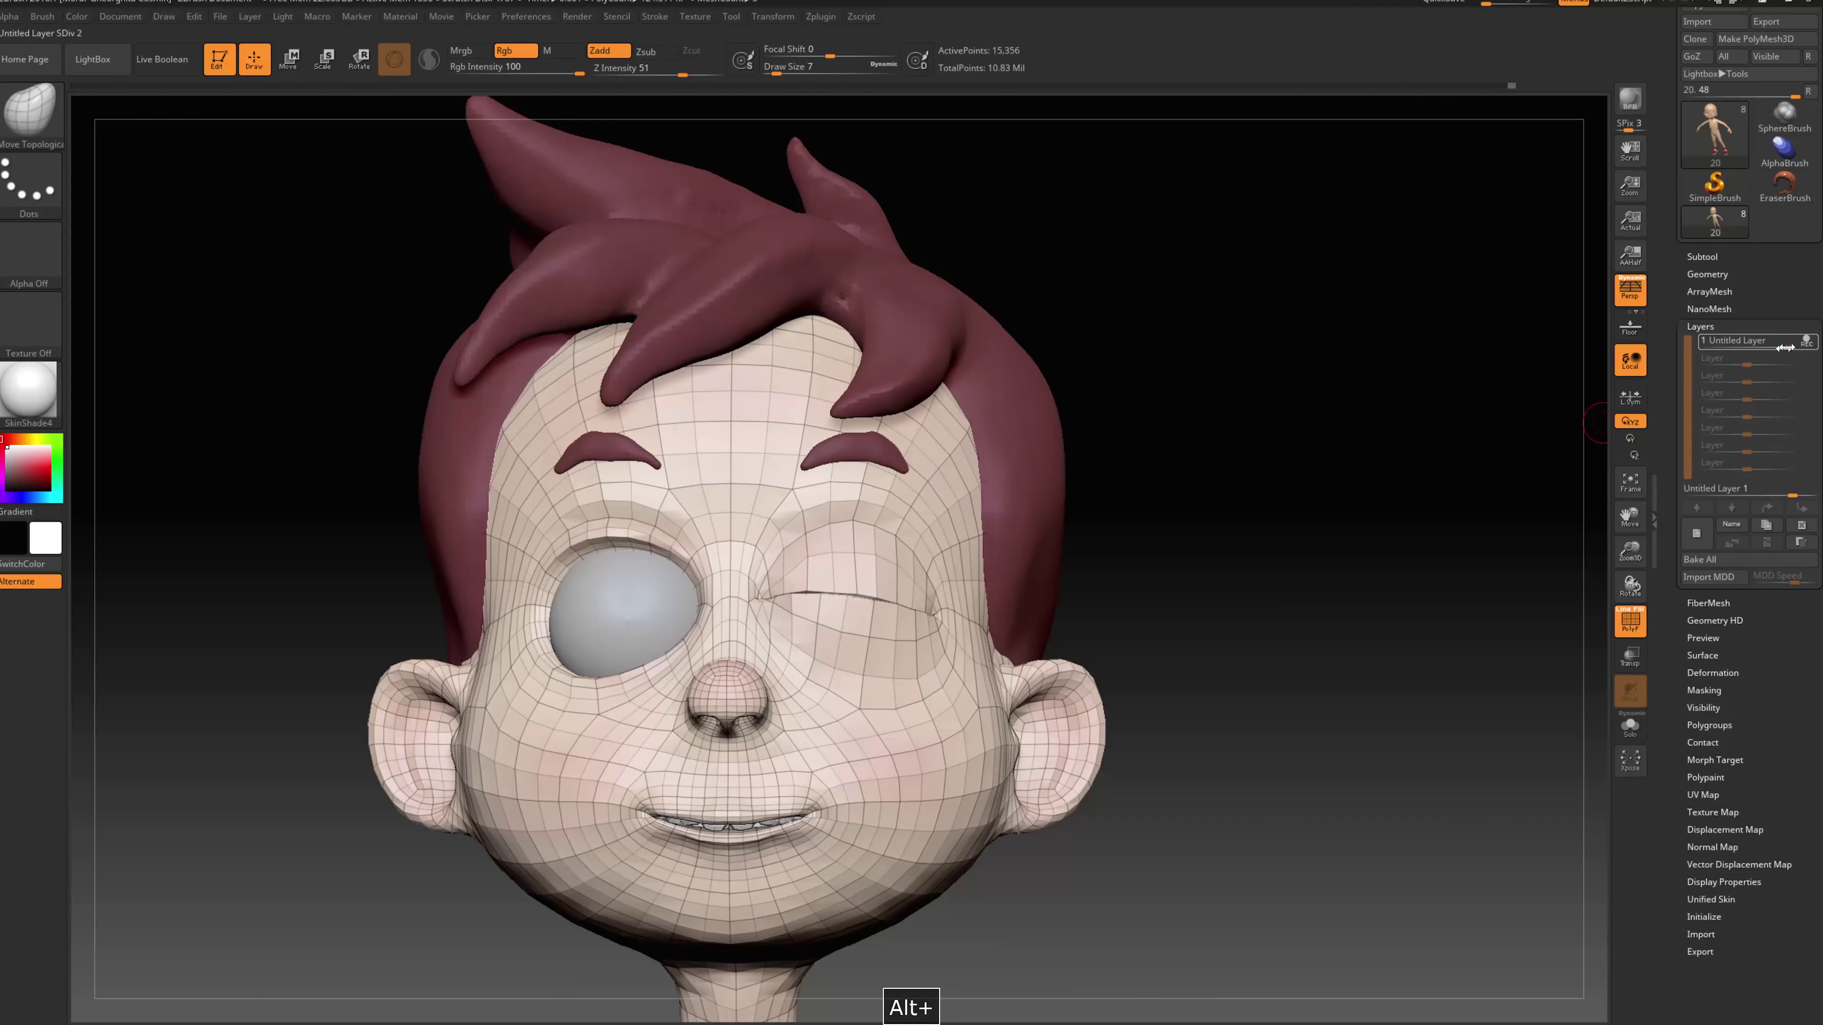
Add a second sculpt layer for the right eye and switch to the Move brush
left_click(1697, 535)
mouse_move(1260, 583)
left_mouse_down()
mouse_move(1380, 553)
mouse_move(1303, 582)
left_mouse_up()
key("b")
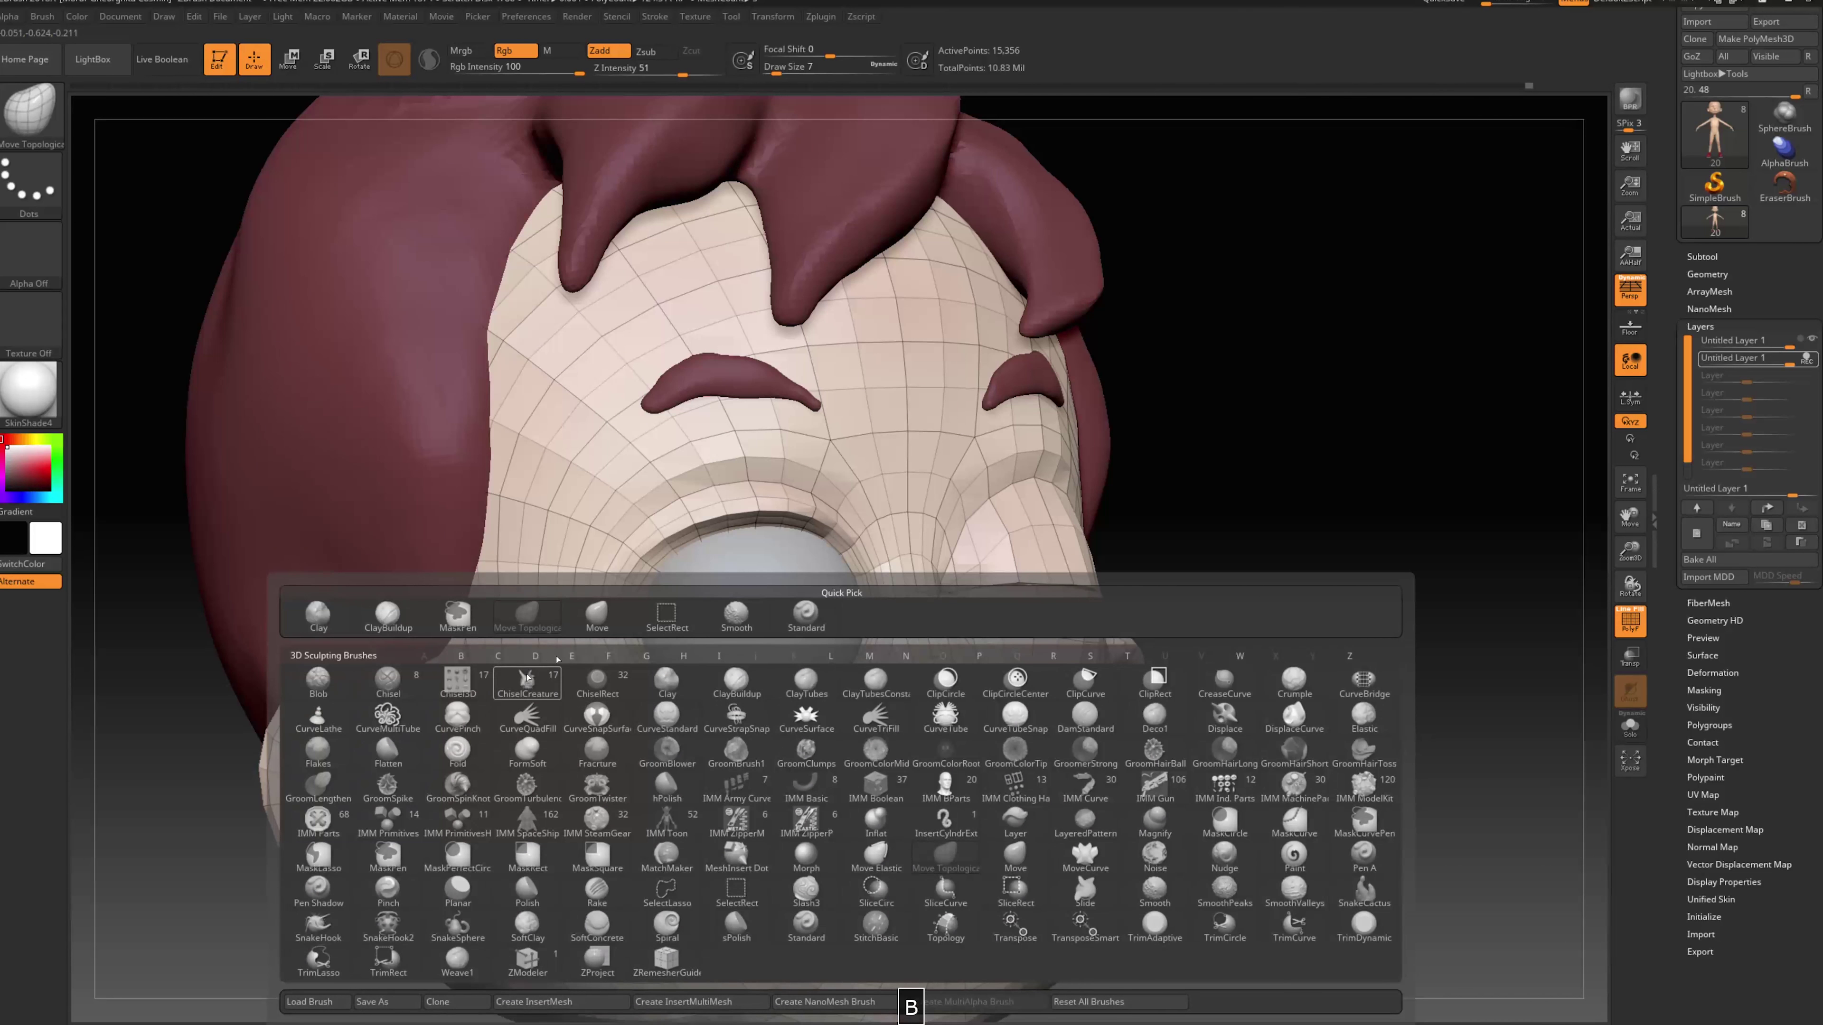
left_click(591, 618)
left_click_drag(1311, 490, 833, 650, "alt")
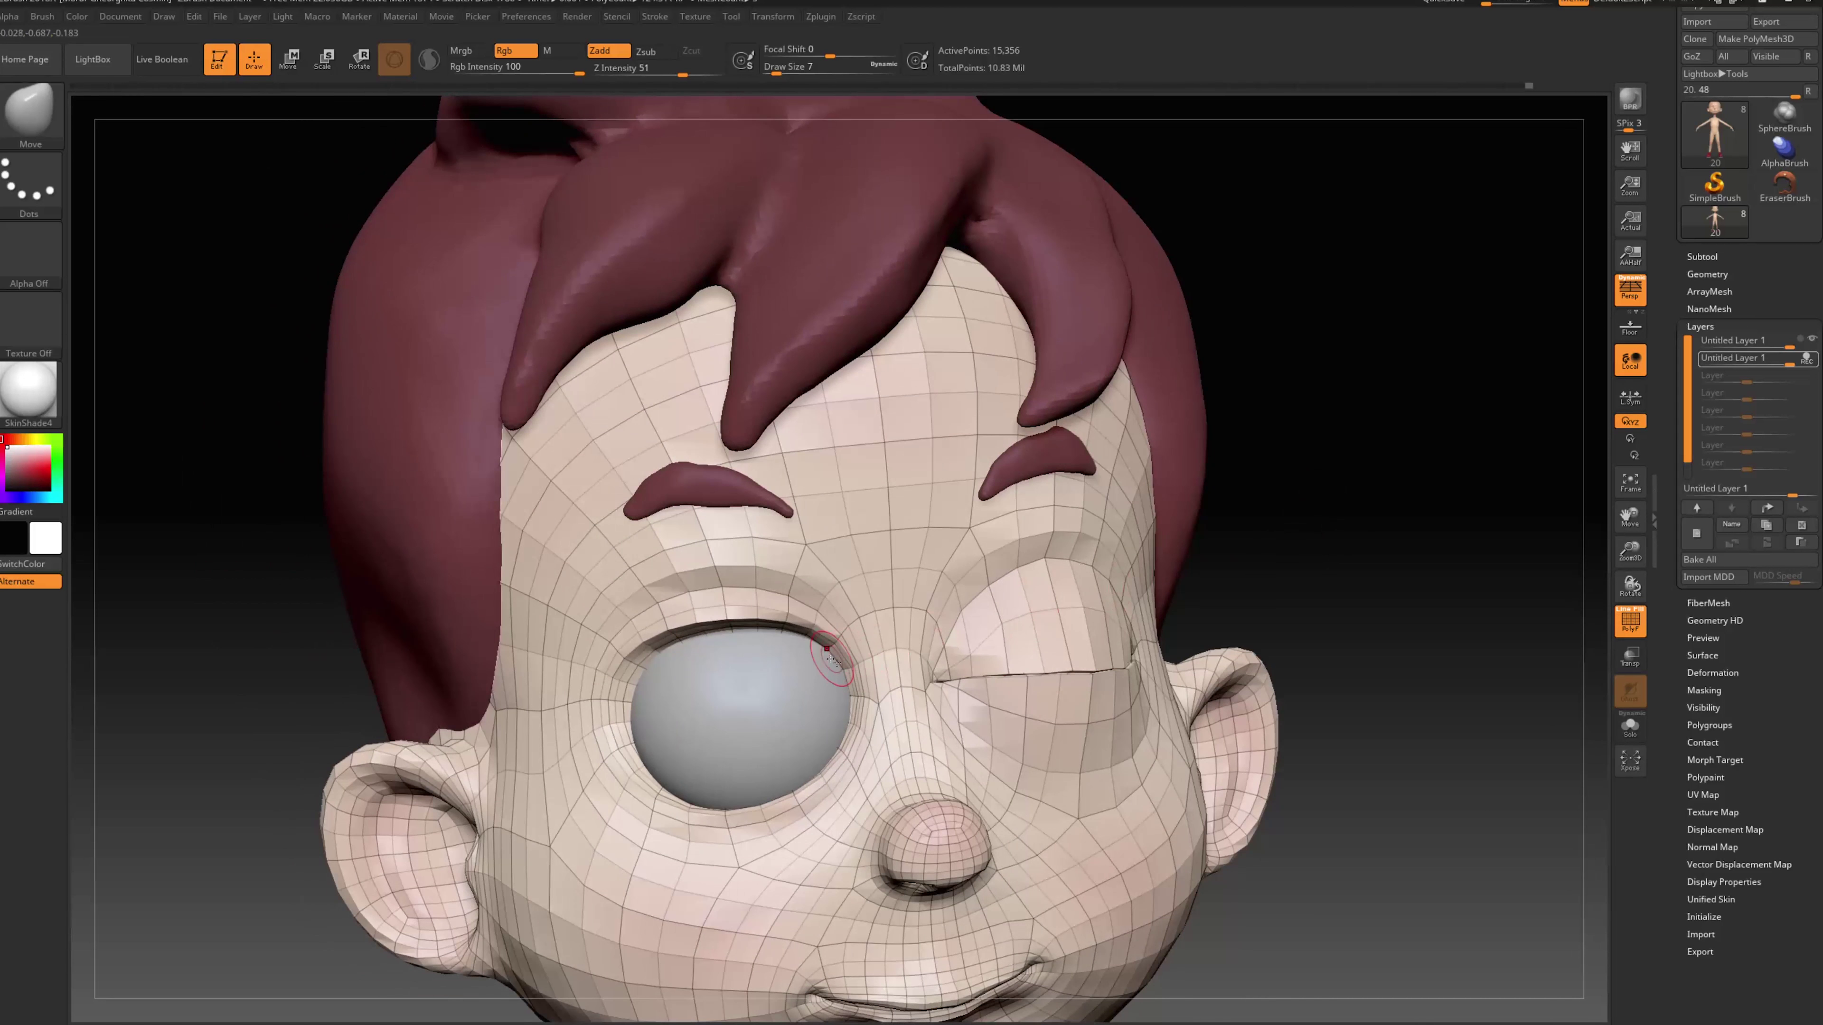
Pull the right upper eyelid's edge down over the top of the eyeball with the Move brush at draw size 11
left_click_drag(1296, 548, 1249, 568)
key("s")
left_click(780, 630)
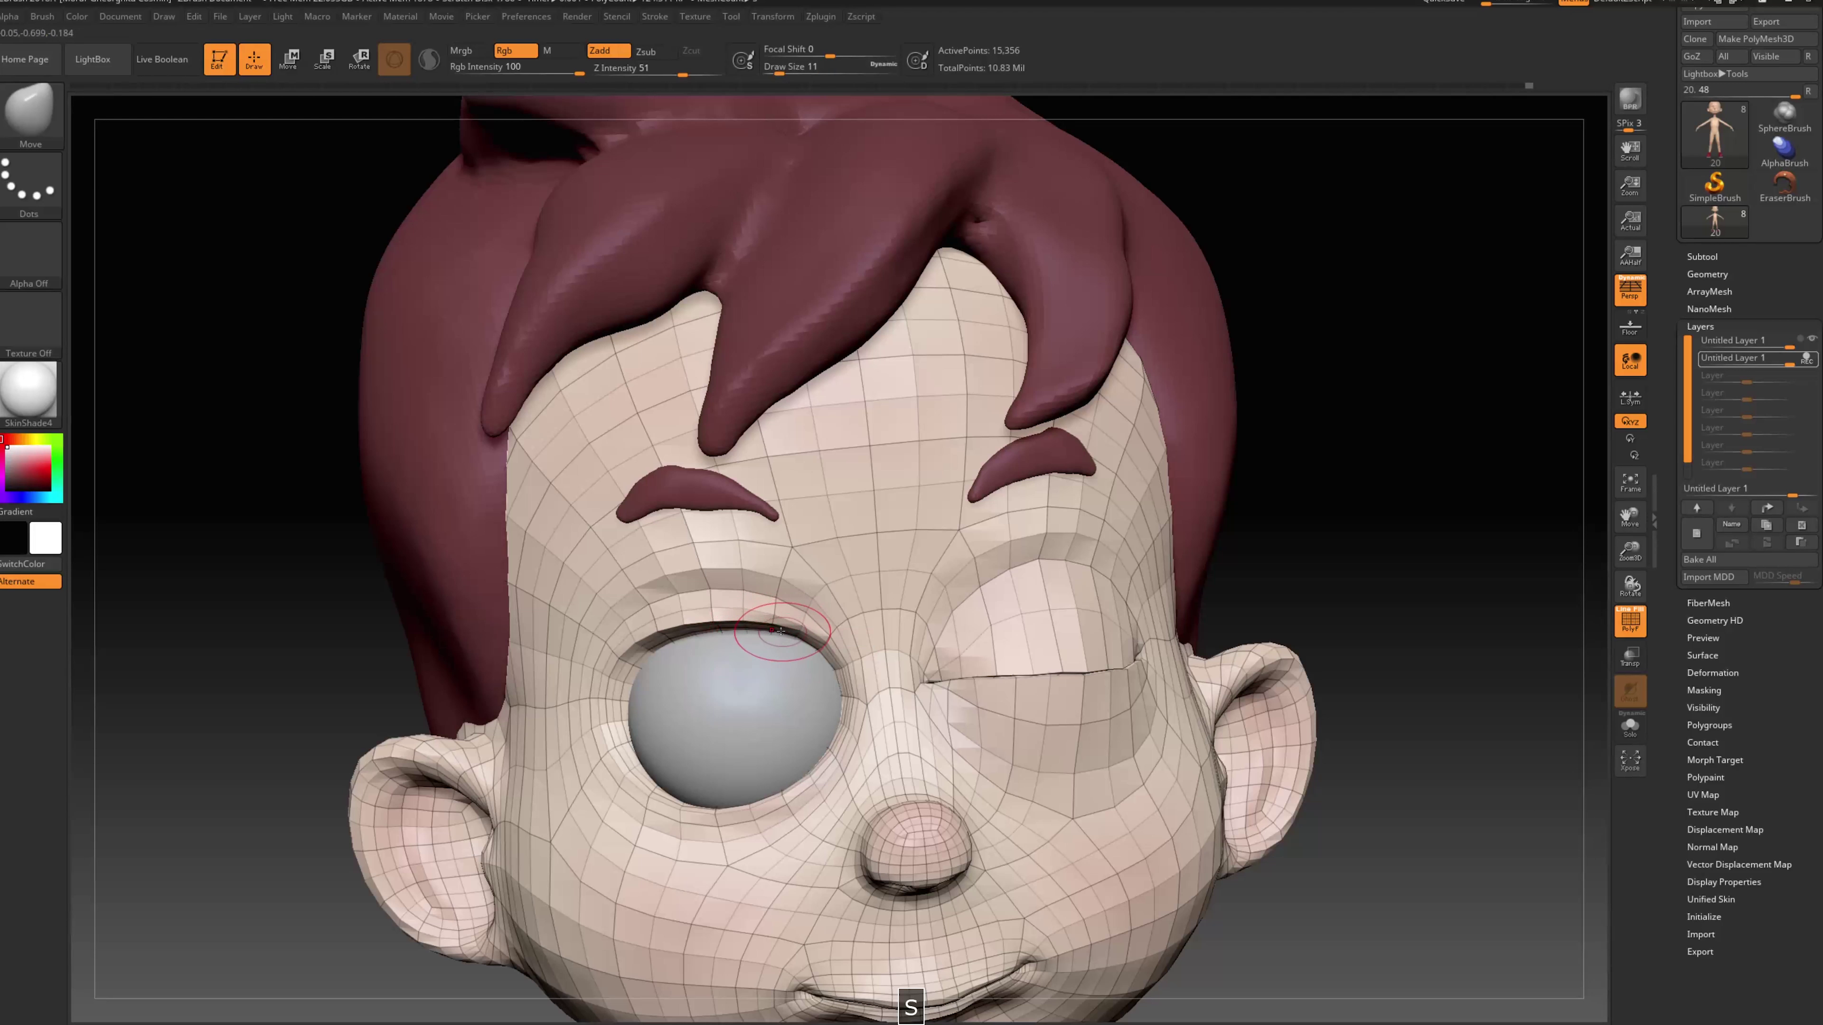
left_click_drag(704, 628, 659, 640)
key("s")
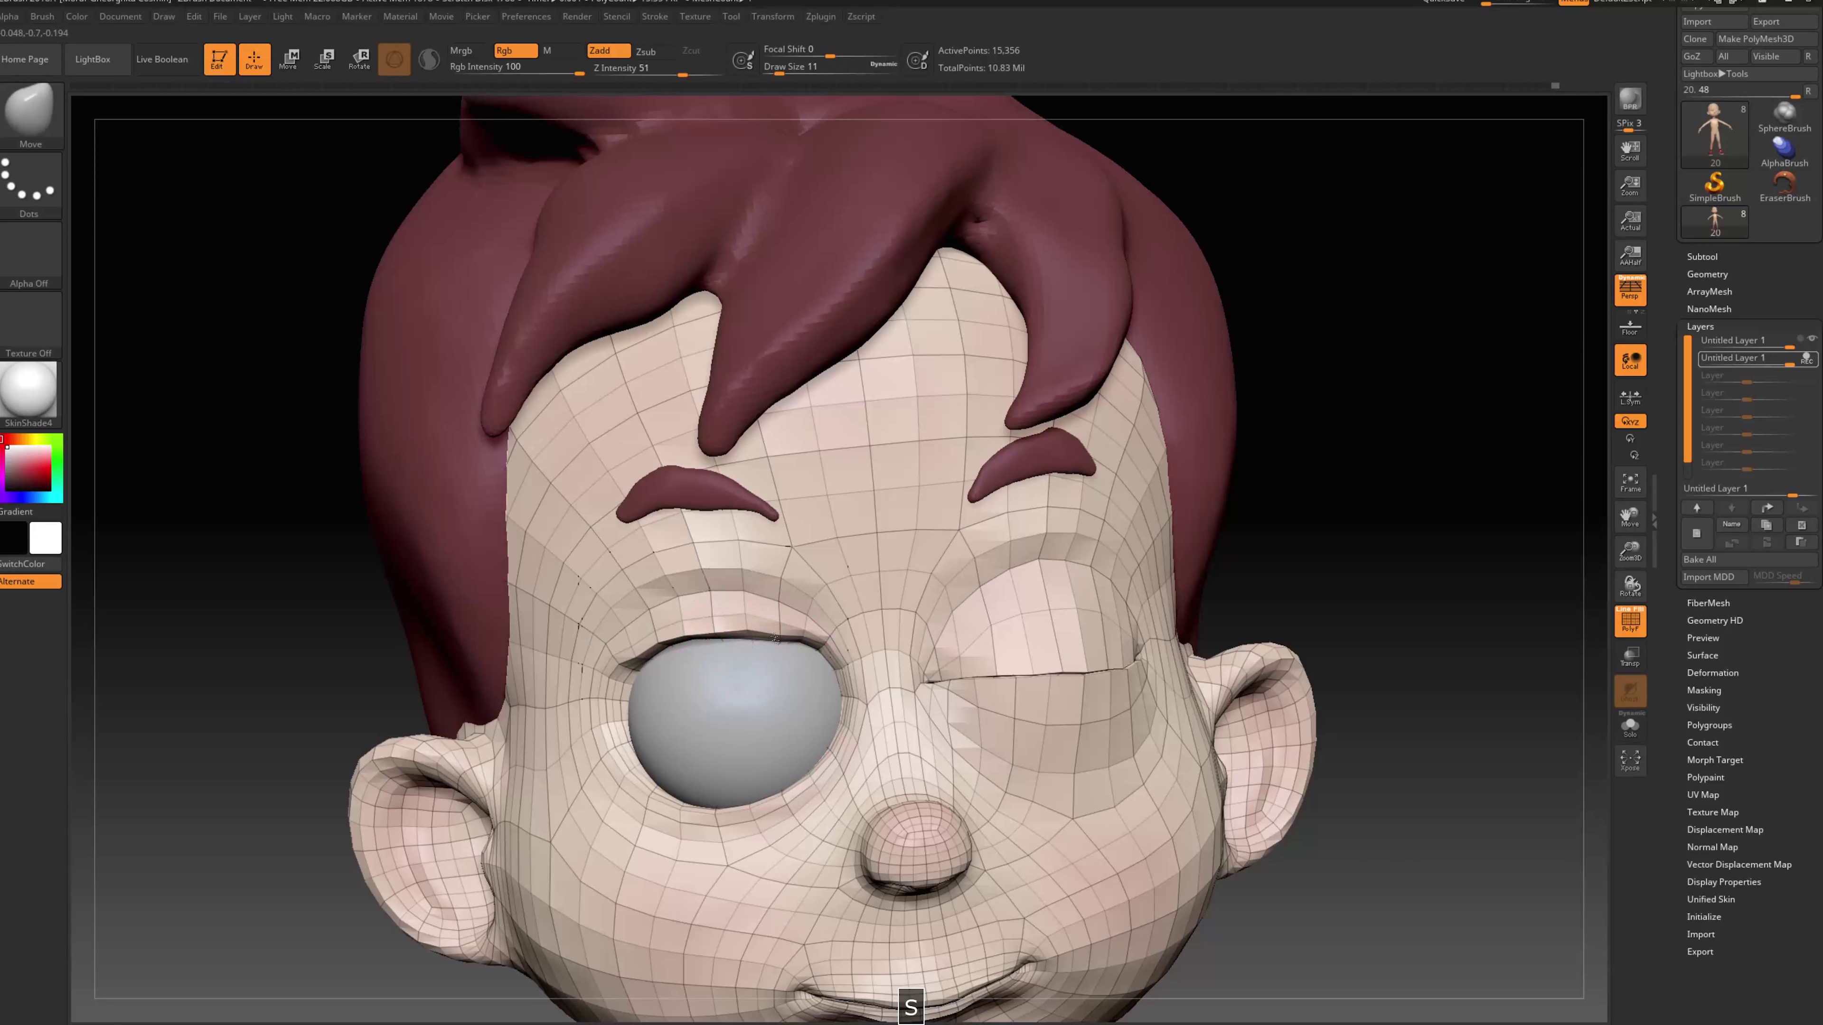
left_click_drag(802, 642, 799, 649)
mouse_move(1262, 493)
left_mouse_down()
mouse_move(1284, 521)
mouse_move(1277, 575)
mouse_move(1228, 505)
left_mouse_up()
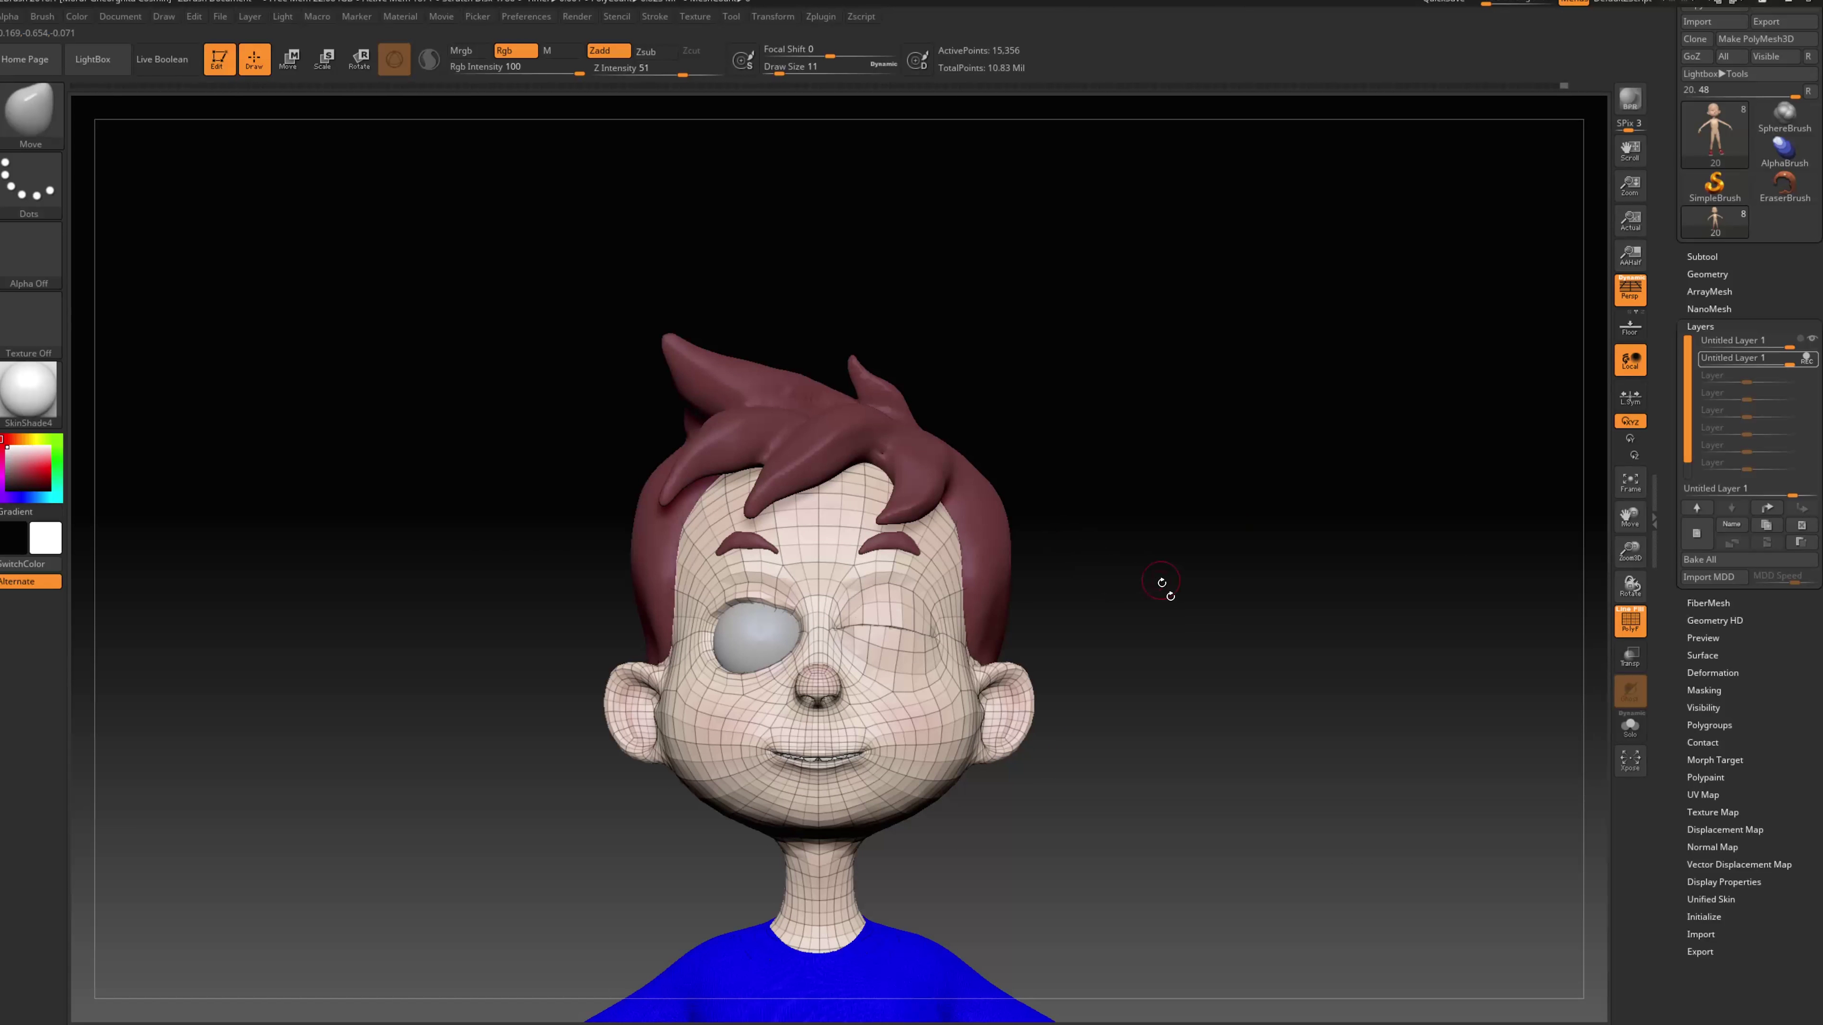
Lower the middle and inner part of the right upper eyelid further over the eyeball and set the draw size to 14
left_click_drag(1162, 582, 890, 713)
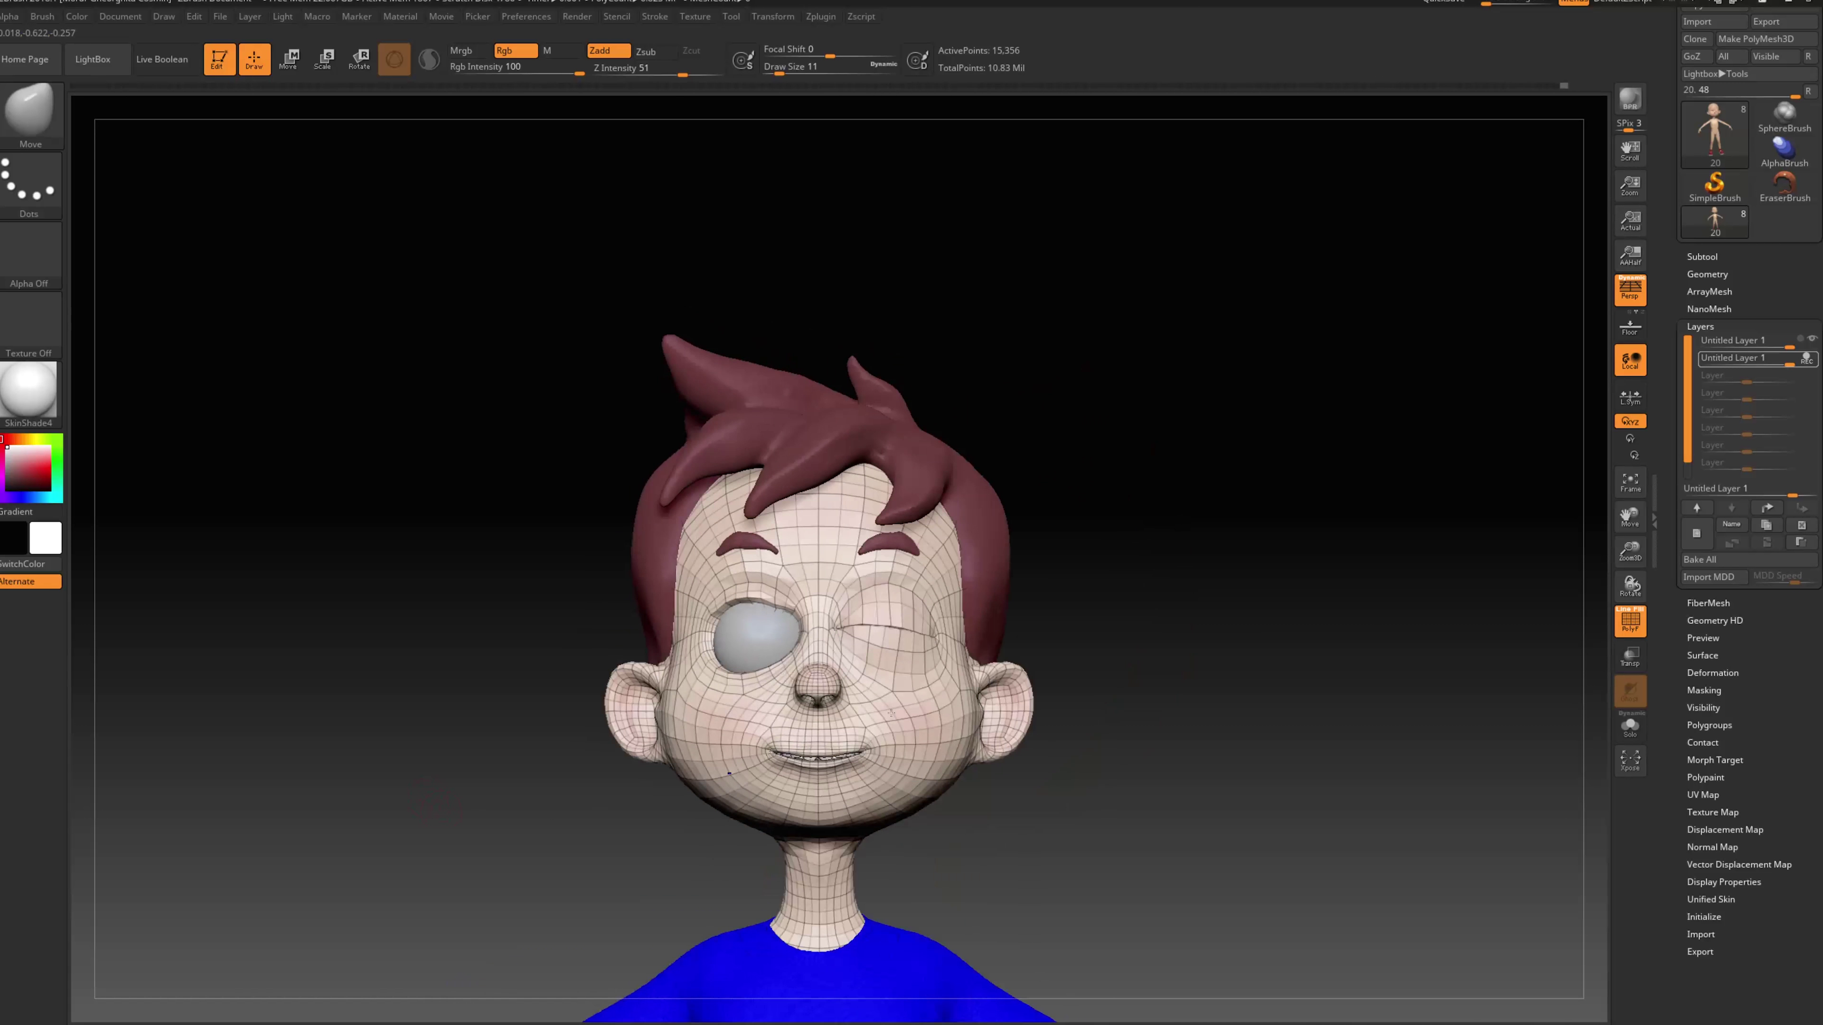
left_click_drag(440, 803, 277, 707, "alt")
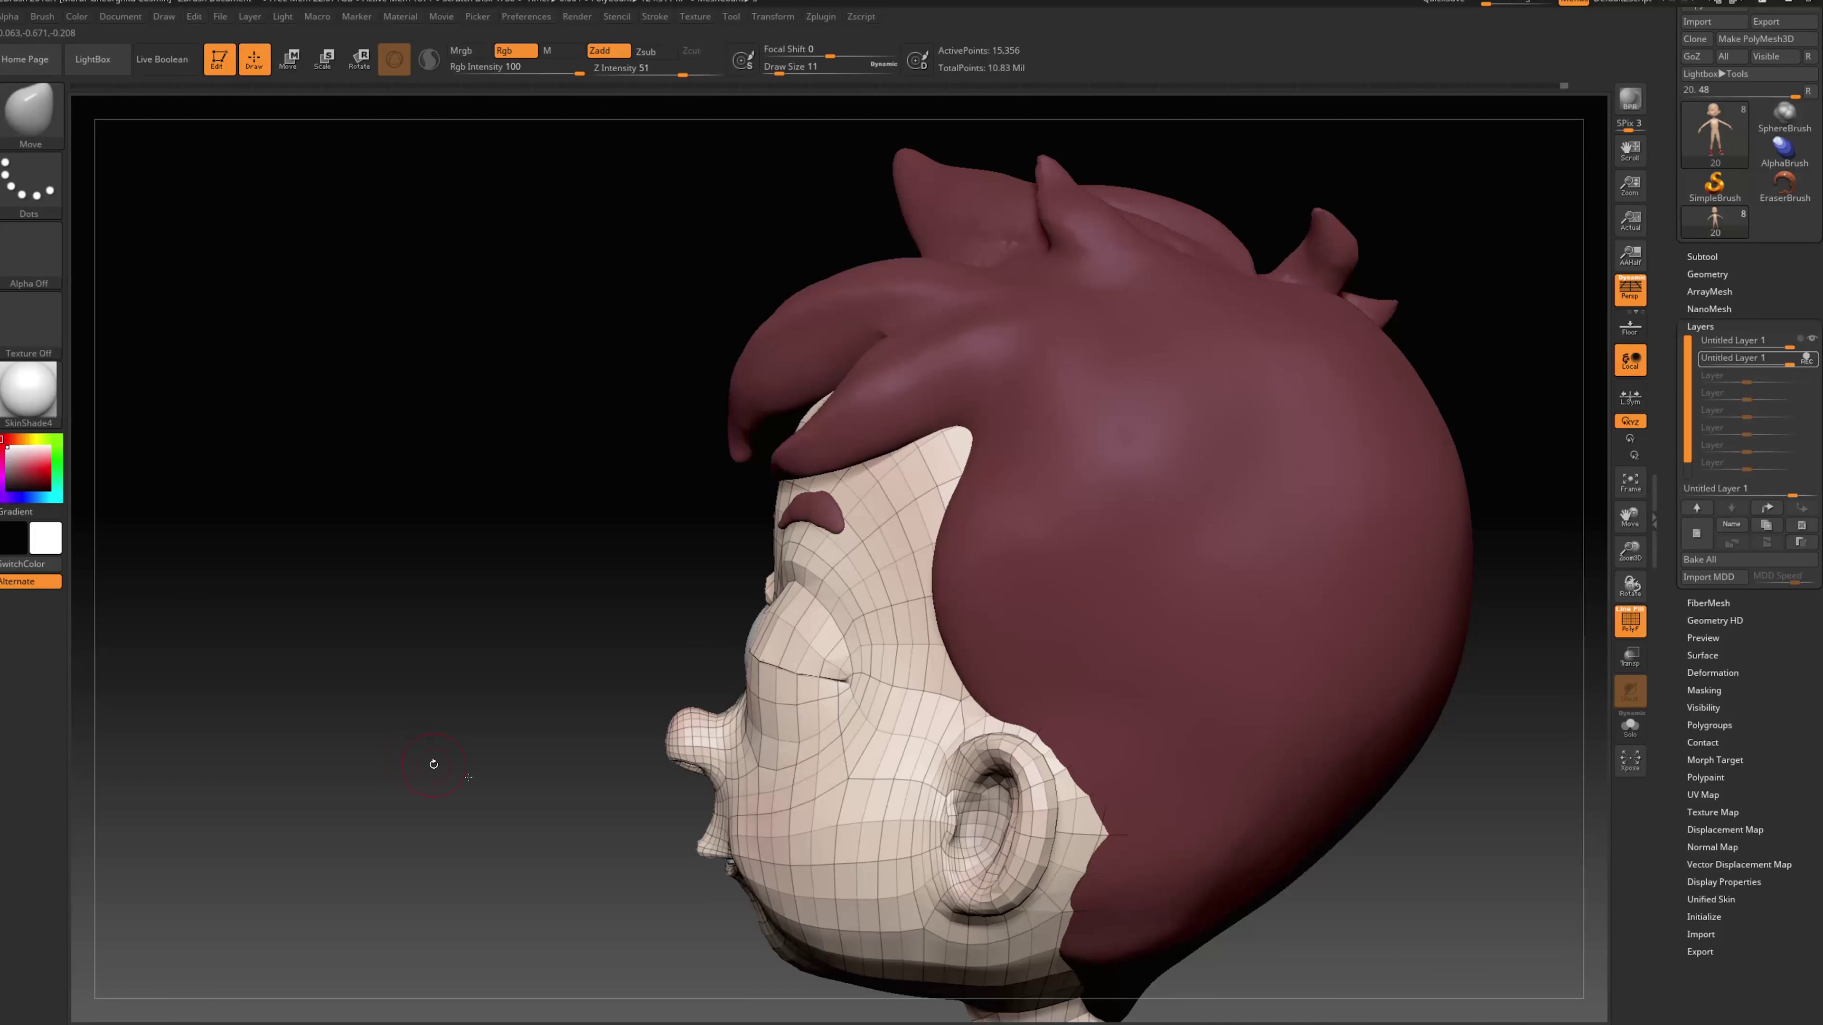
left_click_drag(434, 764, 631, 761)
mouse_move(1293, 650)
left_mouse_down("alt")
mouse_move(1342, 635)
mouse_move(1373, 560)
mouse_move(1444, 549)
mouse_move(1478, 573)
mouse_move(1465, 549)
mouse_move(1443, 596)
left_mouse_up("alt")
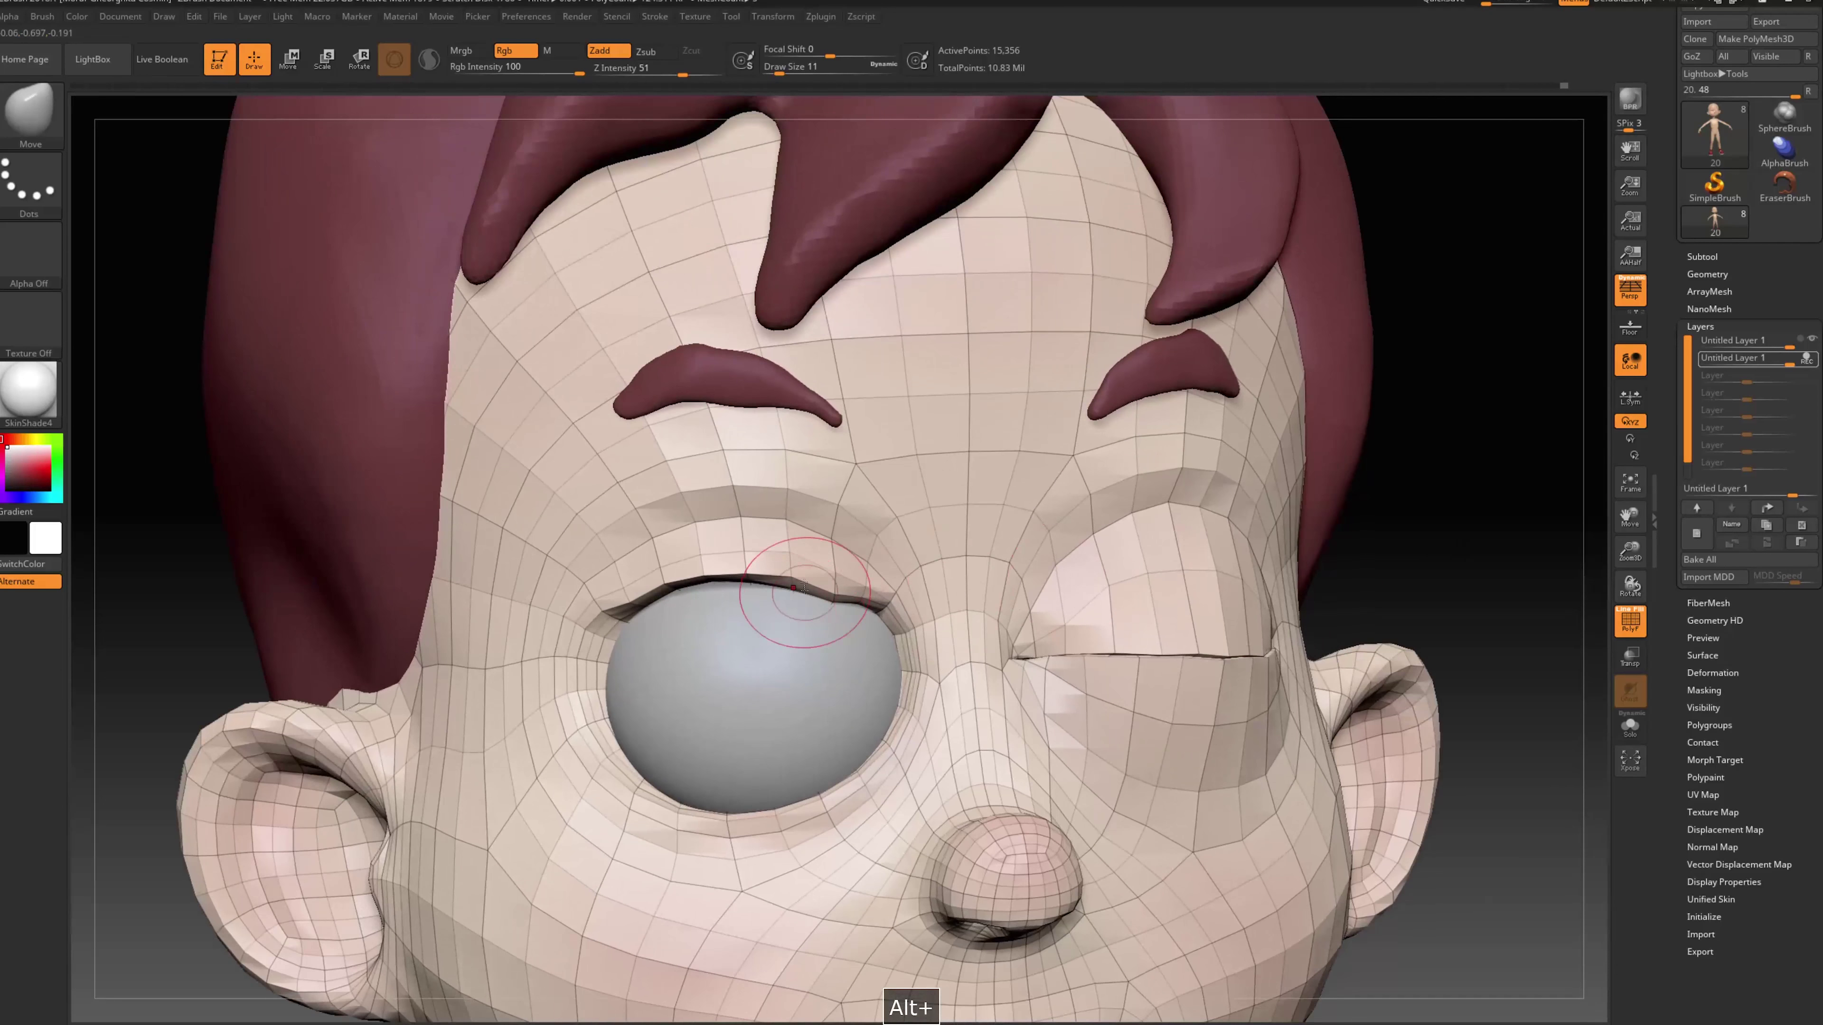
left_click_drag(1550, 532, 1514, 552)
key("s")
left_click_drag(673, 595, 611, 620)
key("s")
key("s")
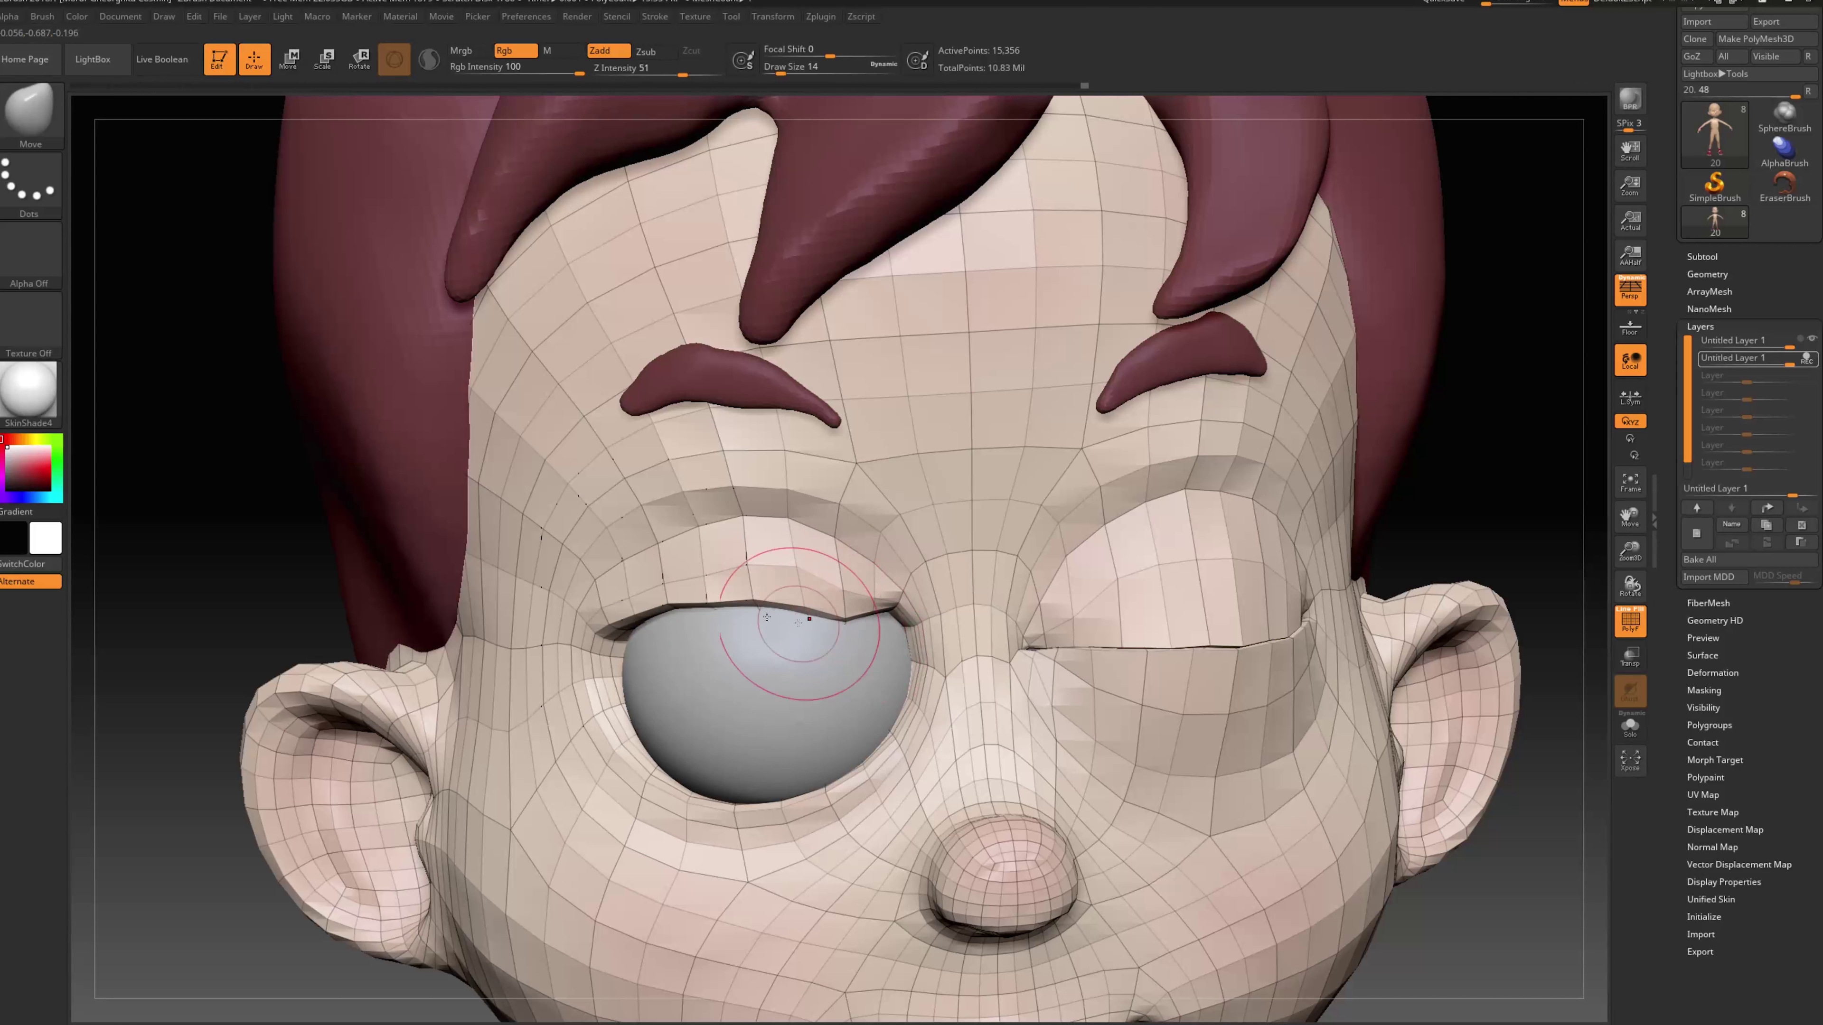
Pull down the outer part of the right upper eyelid from a side angle, refining its corner at draw size 9
left_click_drag(287, 603, 502, 610)
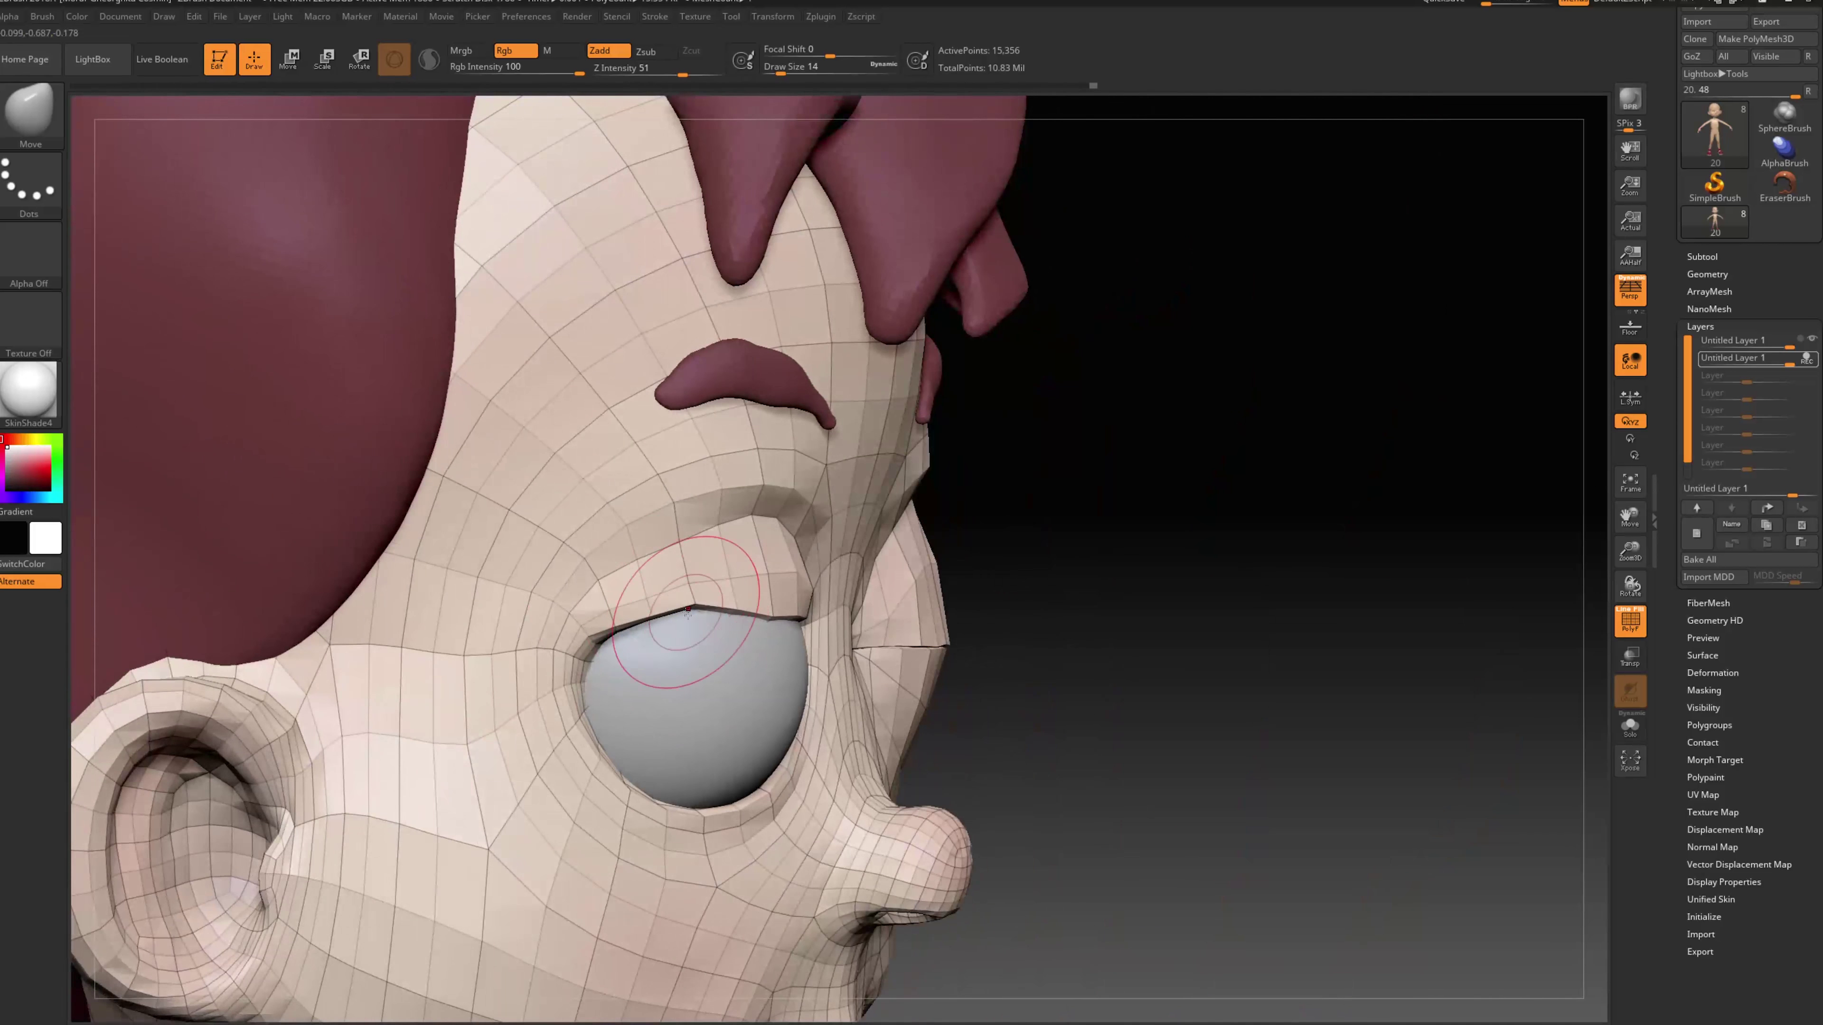
left_click_drag(615, 639, 612, 657)
key("s")
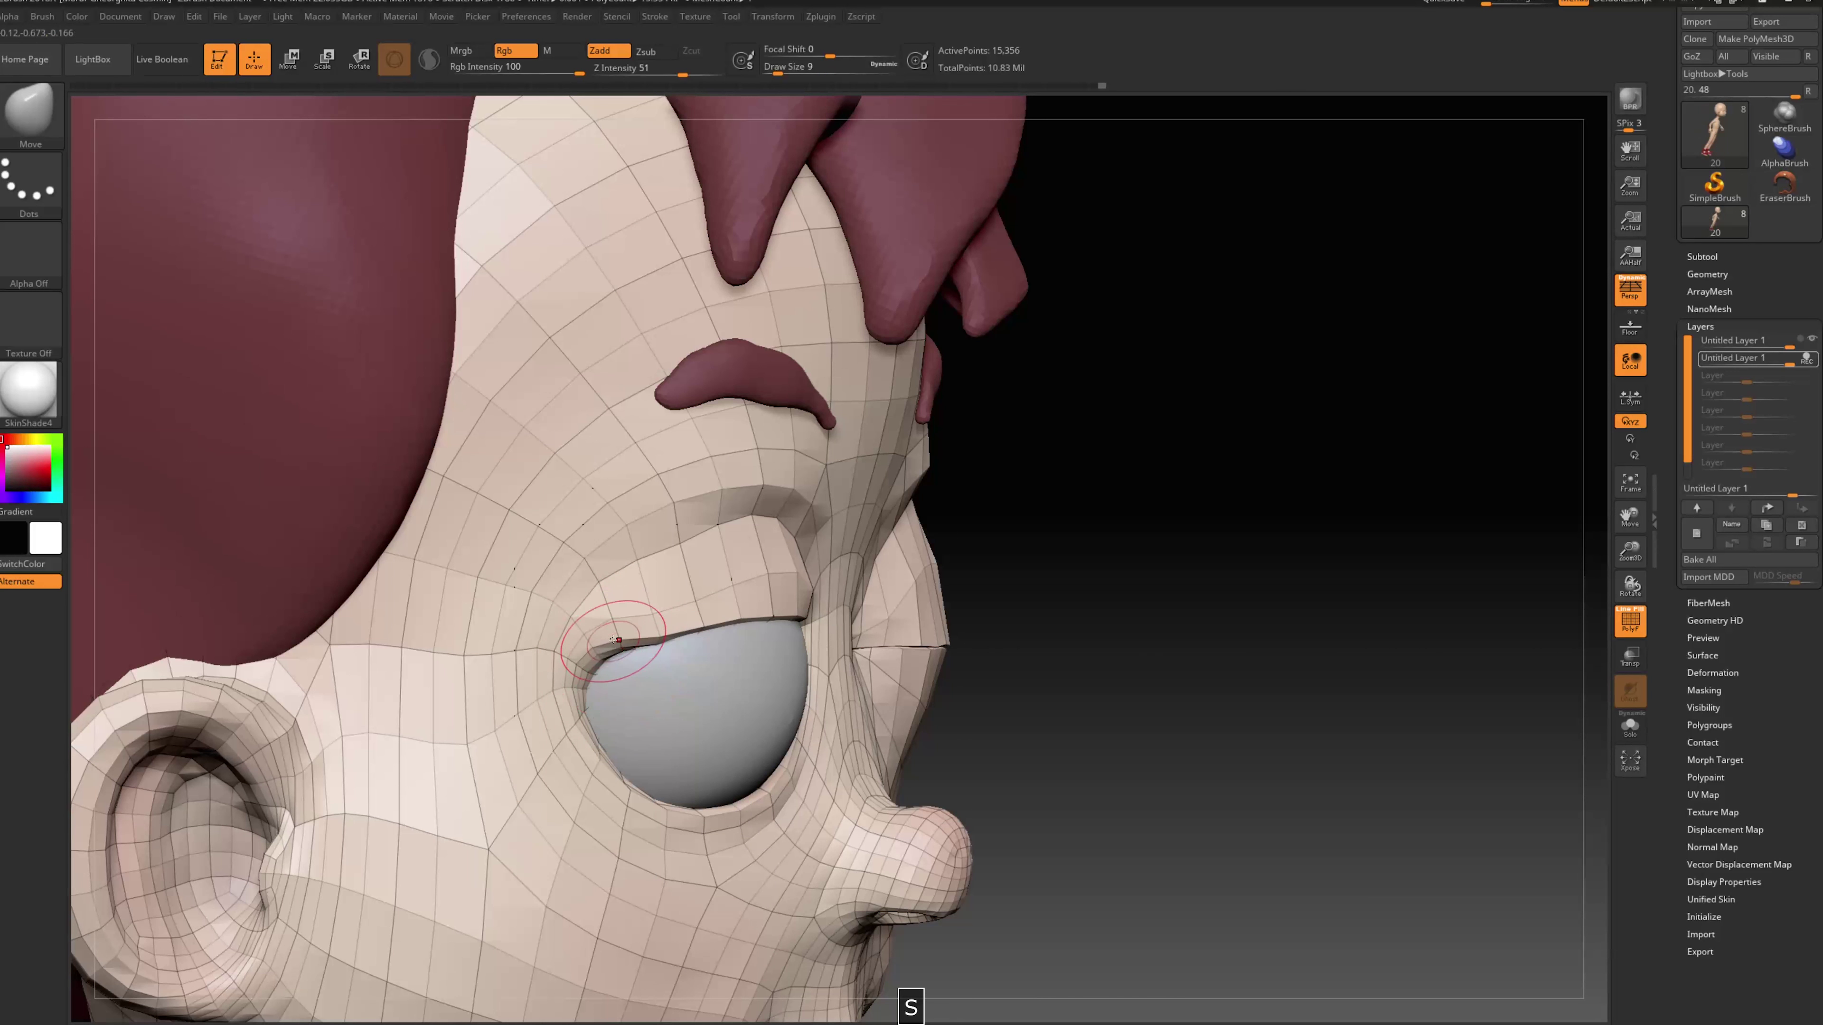
left_click_drag(1224, 626, 998, 632)
Straighten the right upper lid's edge from the front, using draw size 7 near the inner corner and 14 across the middle
key("s")
left_click_drag(821, 631, 912, 639)
key("s")
key("s")
key("s")
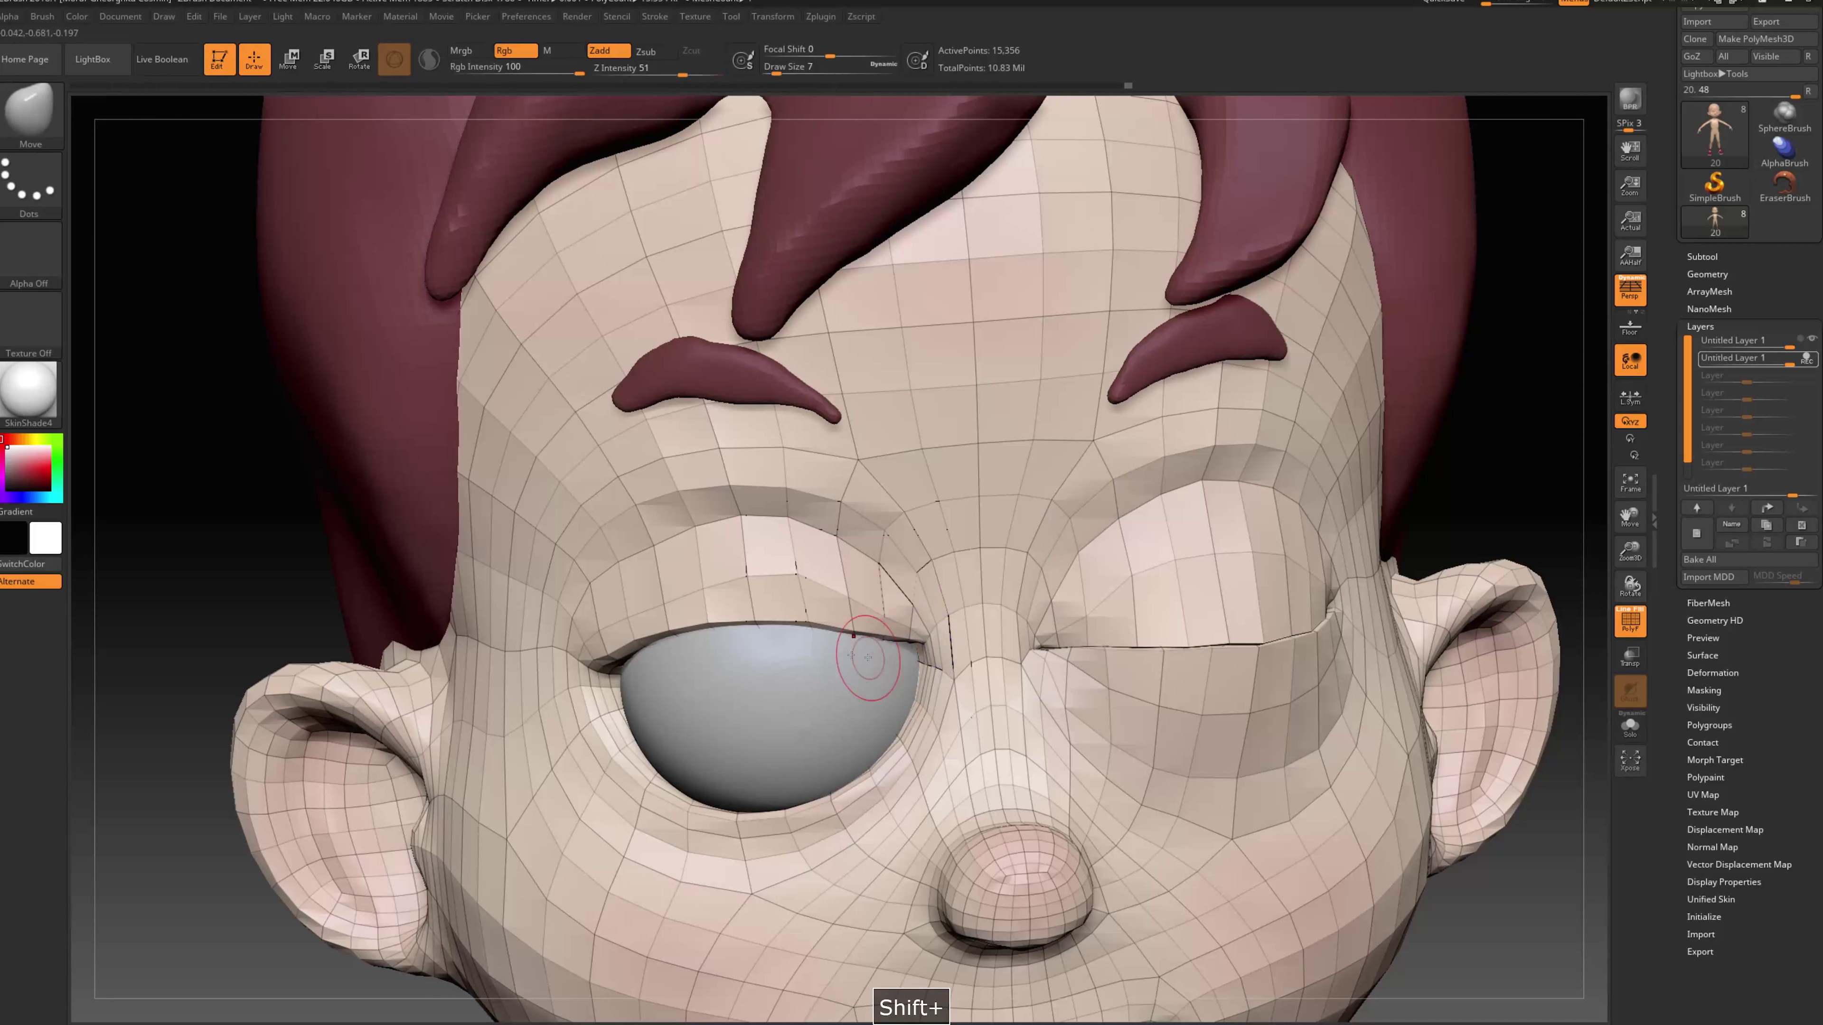
key("s")
left_click_drag(803, 627, 814, 627)
left_click_drag(690, 635, 685, 645)
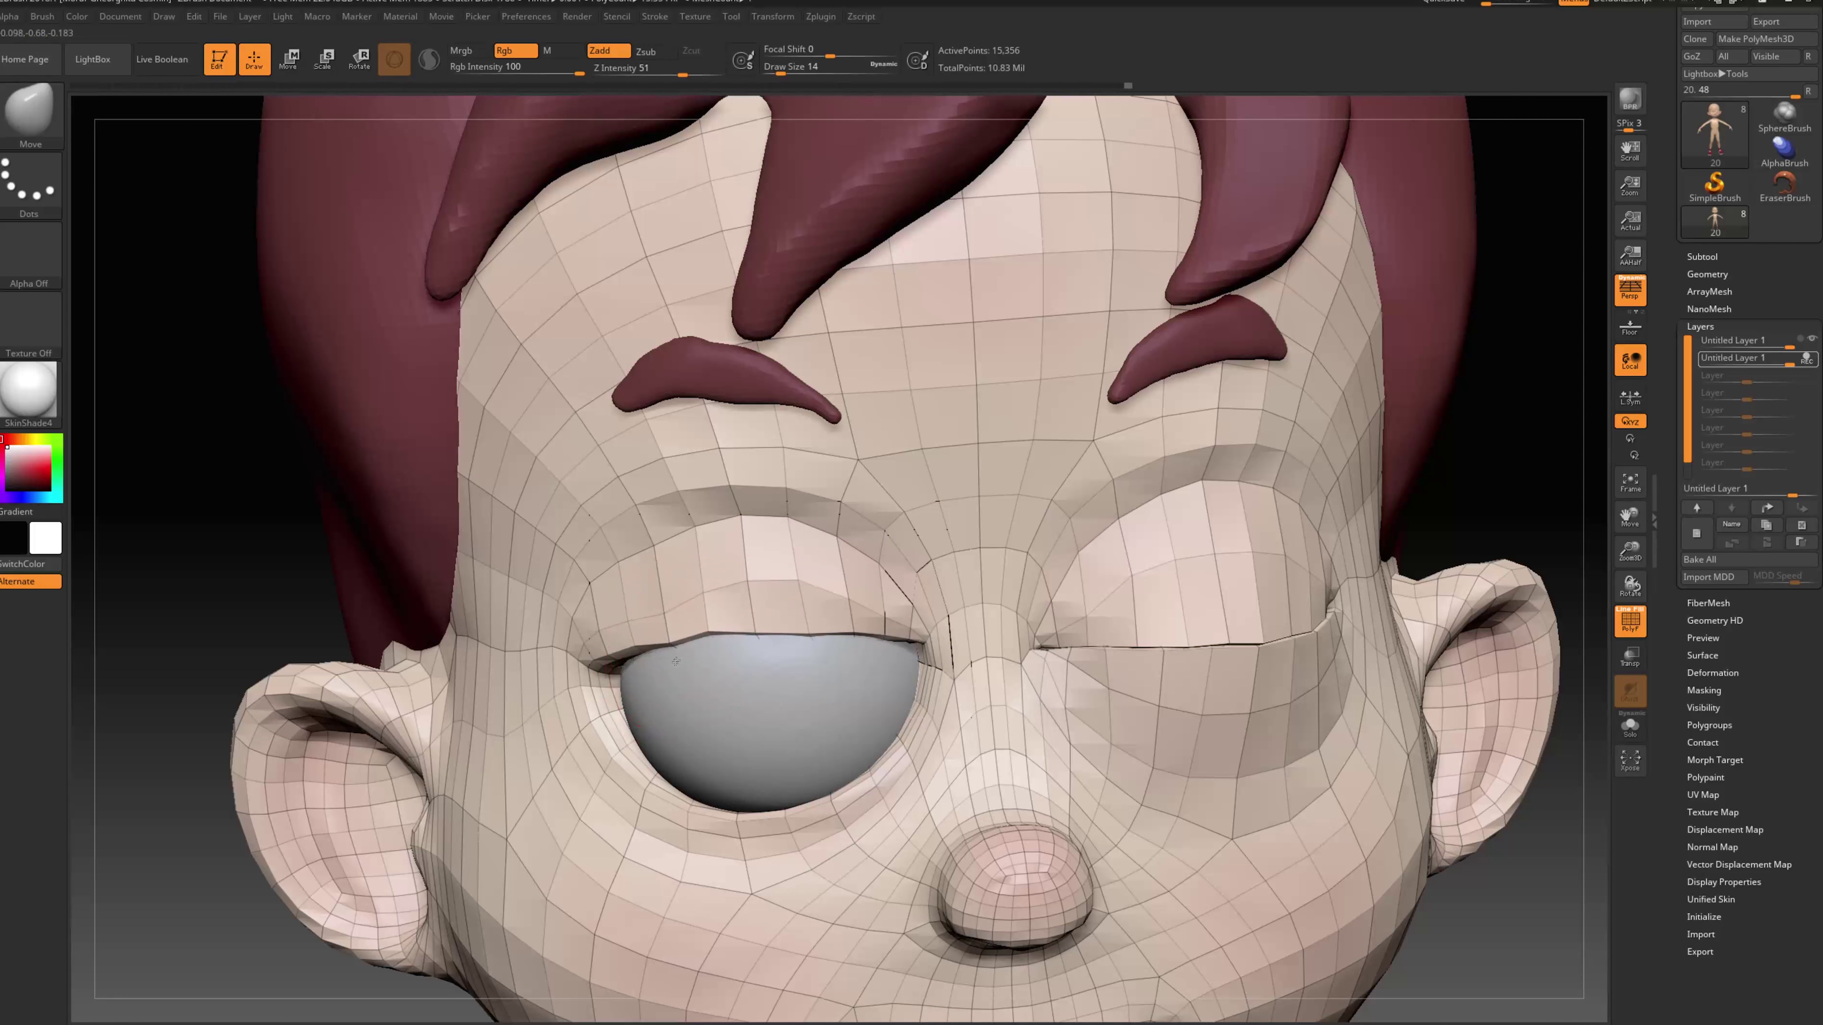
Lower the right upper lid evenly around the eyeball from both three-quarter angles at draw size 14
mouse_move(252, 621)
left_mouse_down()
mouse_move(183, 592)
mouse_move(79, 596)
left_mouse_up()
left_click_drag(731, 630, 733, 642)
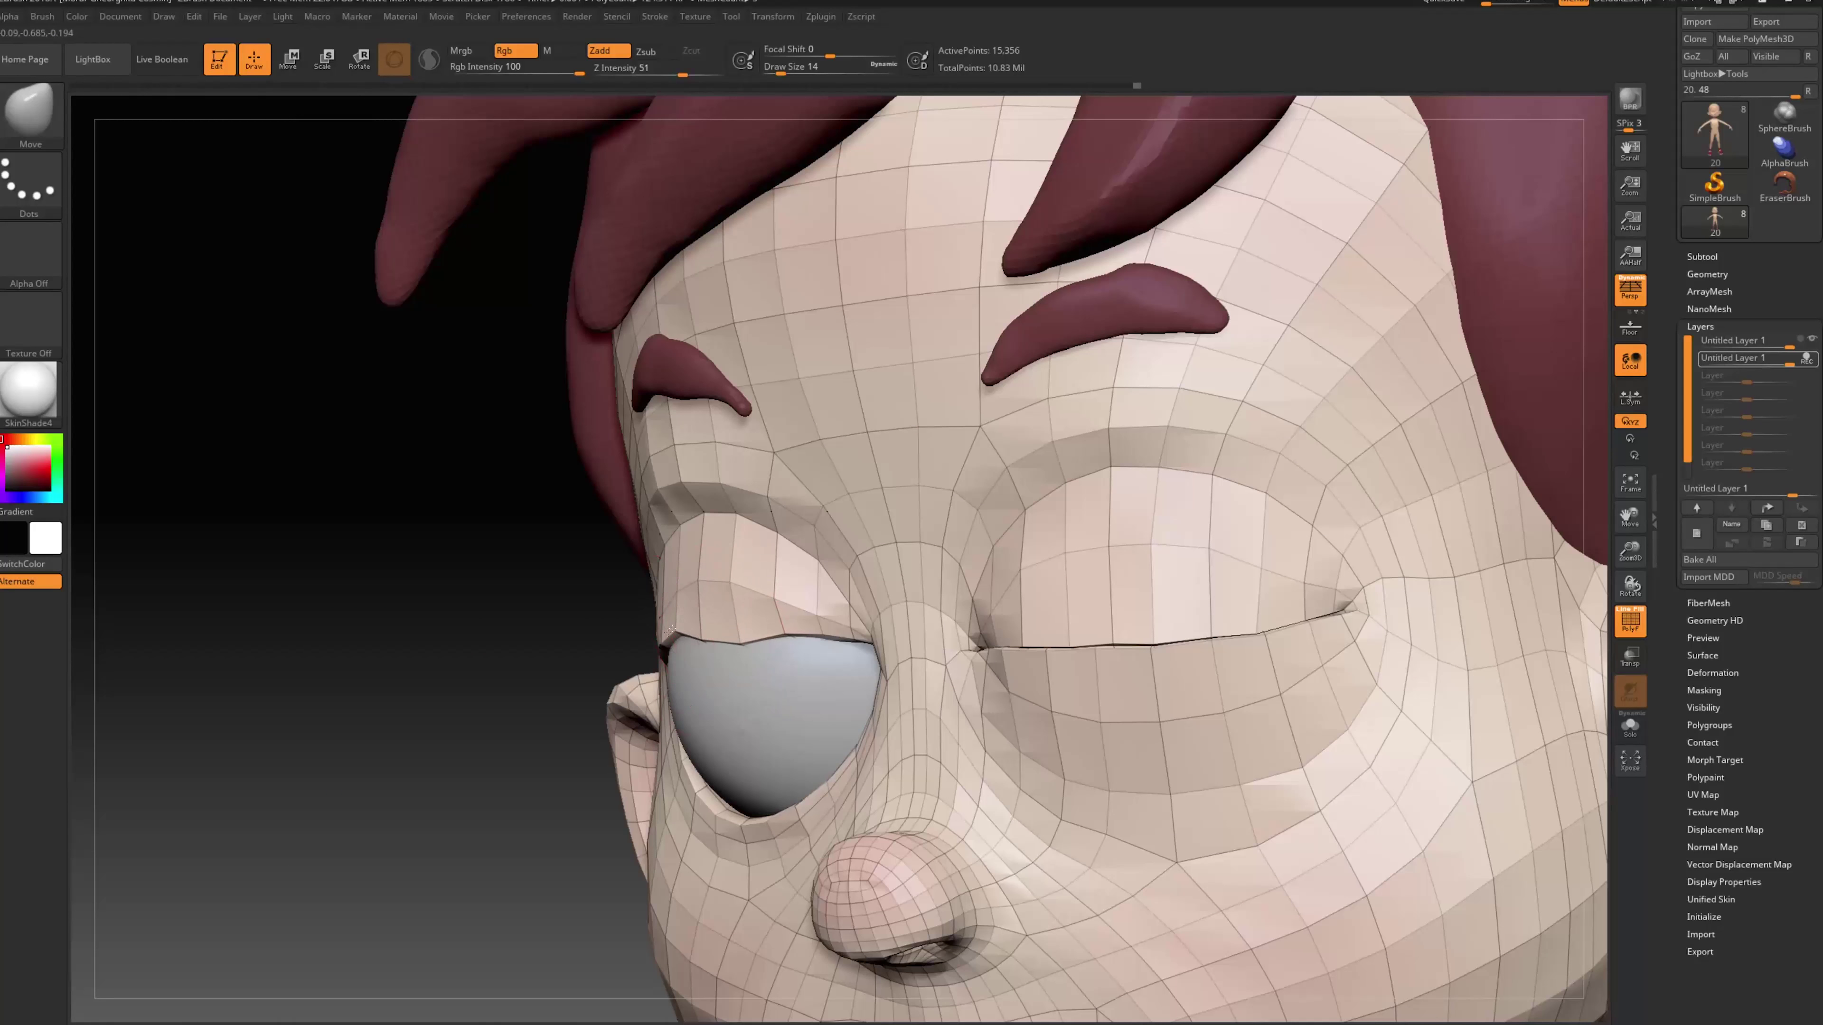
left_click_drag(454, 701, 391, 698)
left_click_drag(757, 632, 782, 645)
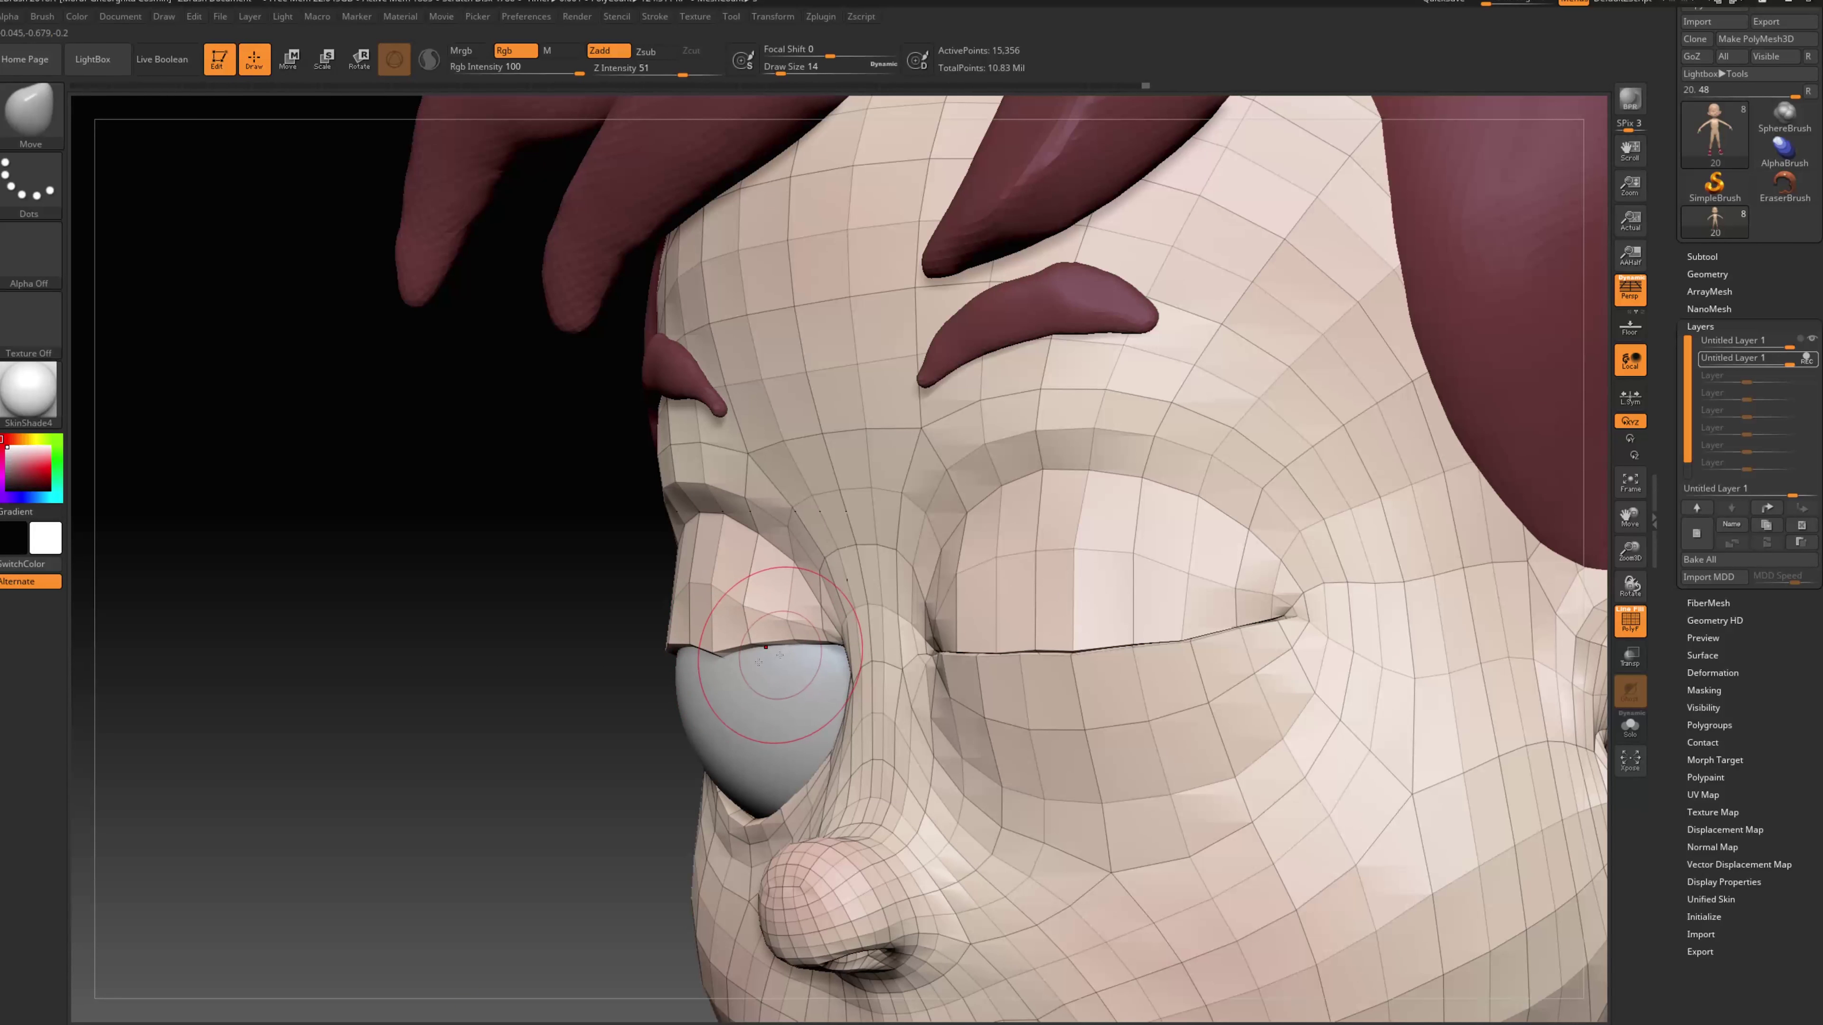
left_click_drag(402, 689, 861, 693)
left_click_drag(529, 718, 502, 717)
left_click_drag(681, 641, 669, 654)
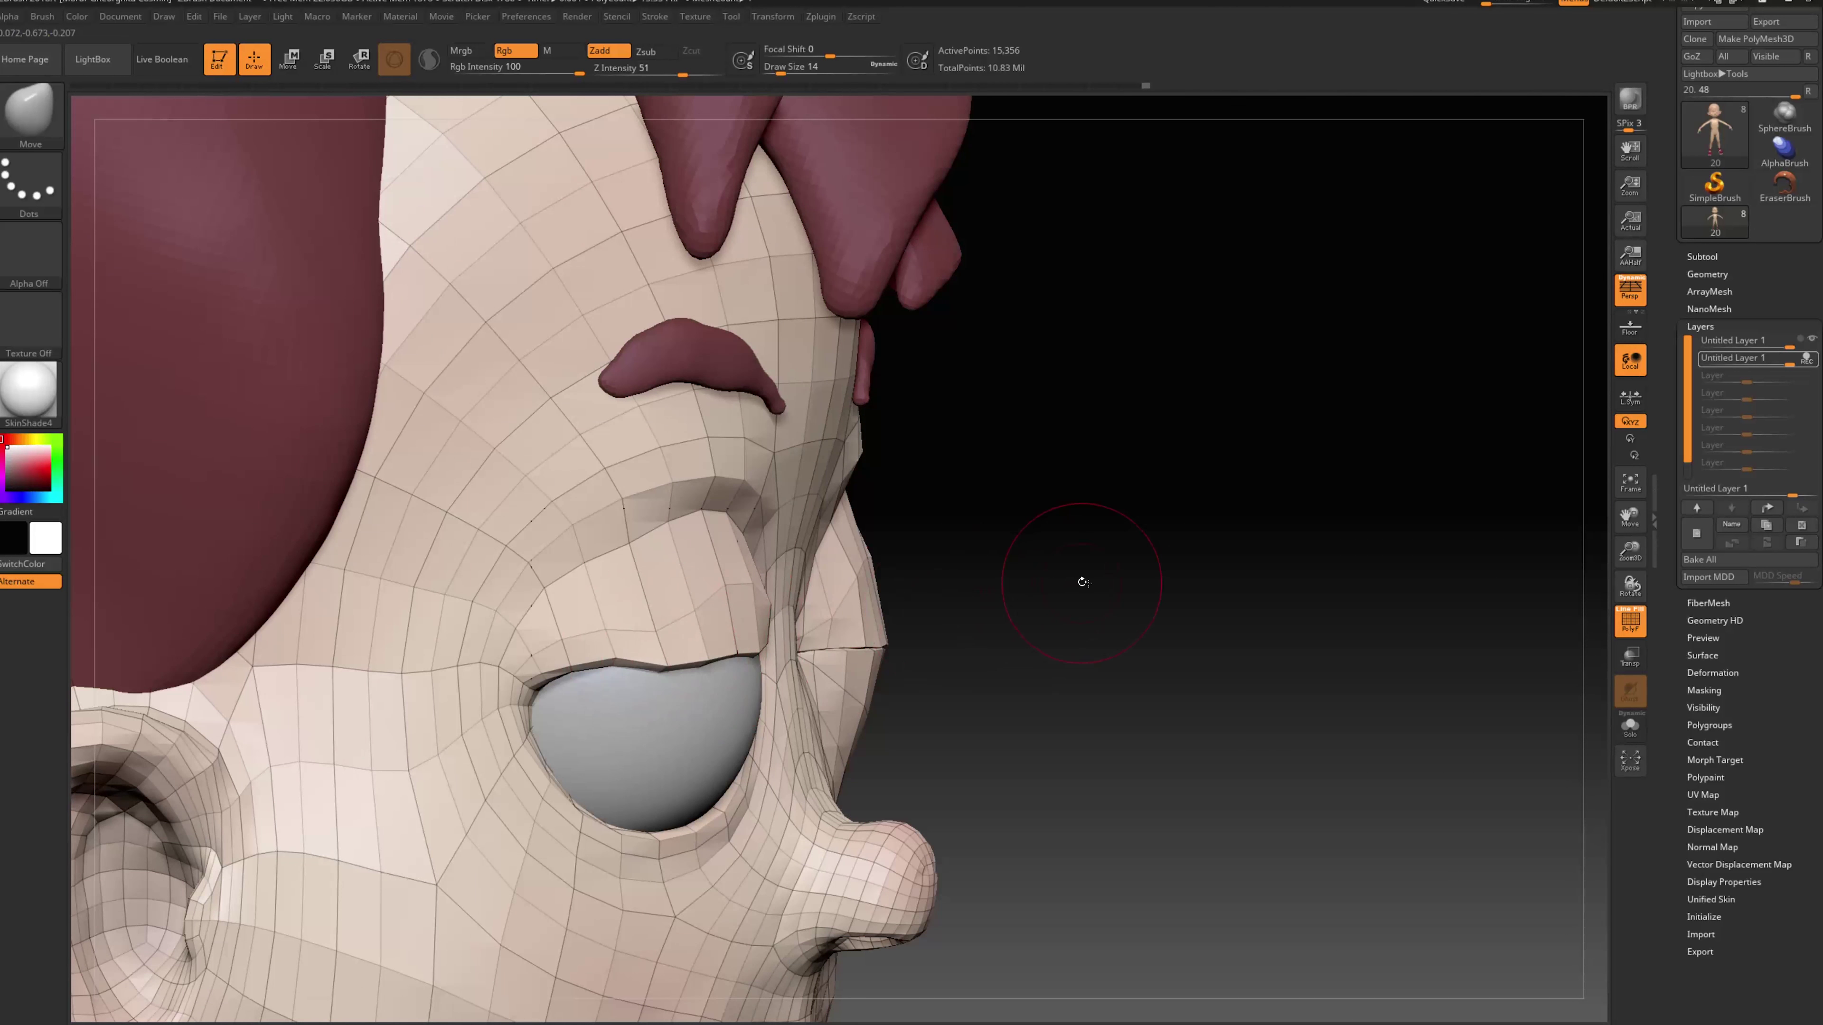
Lower the right upper lid's outer half in side view and tuck in its outer corner at draw size 8
left_click_drag(1078, 583, 1177, 586)
left_click_drag(619, 678, 619, 689)
left_click_drag(904, 662, 710, 668)
key("s")
mouse_move(579, 690)
left_mouse_down()
mouse_move(530, 693)
mouse_move(564, 701)
left_mouse_up()
key("s")
mouse_move(1237, 661)
left_mouse_down()
mouse_move(691, 611)
mouse_move(652, 634)
left_mouse_up()
key("s")
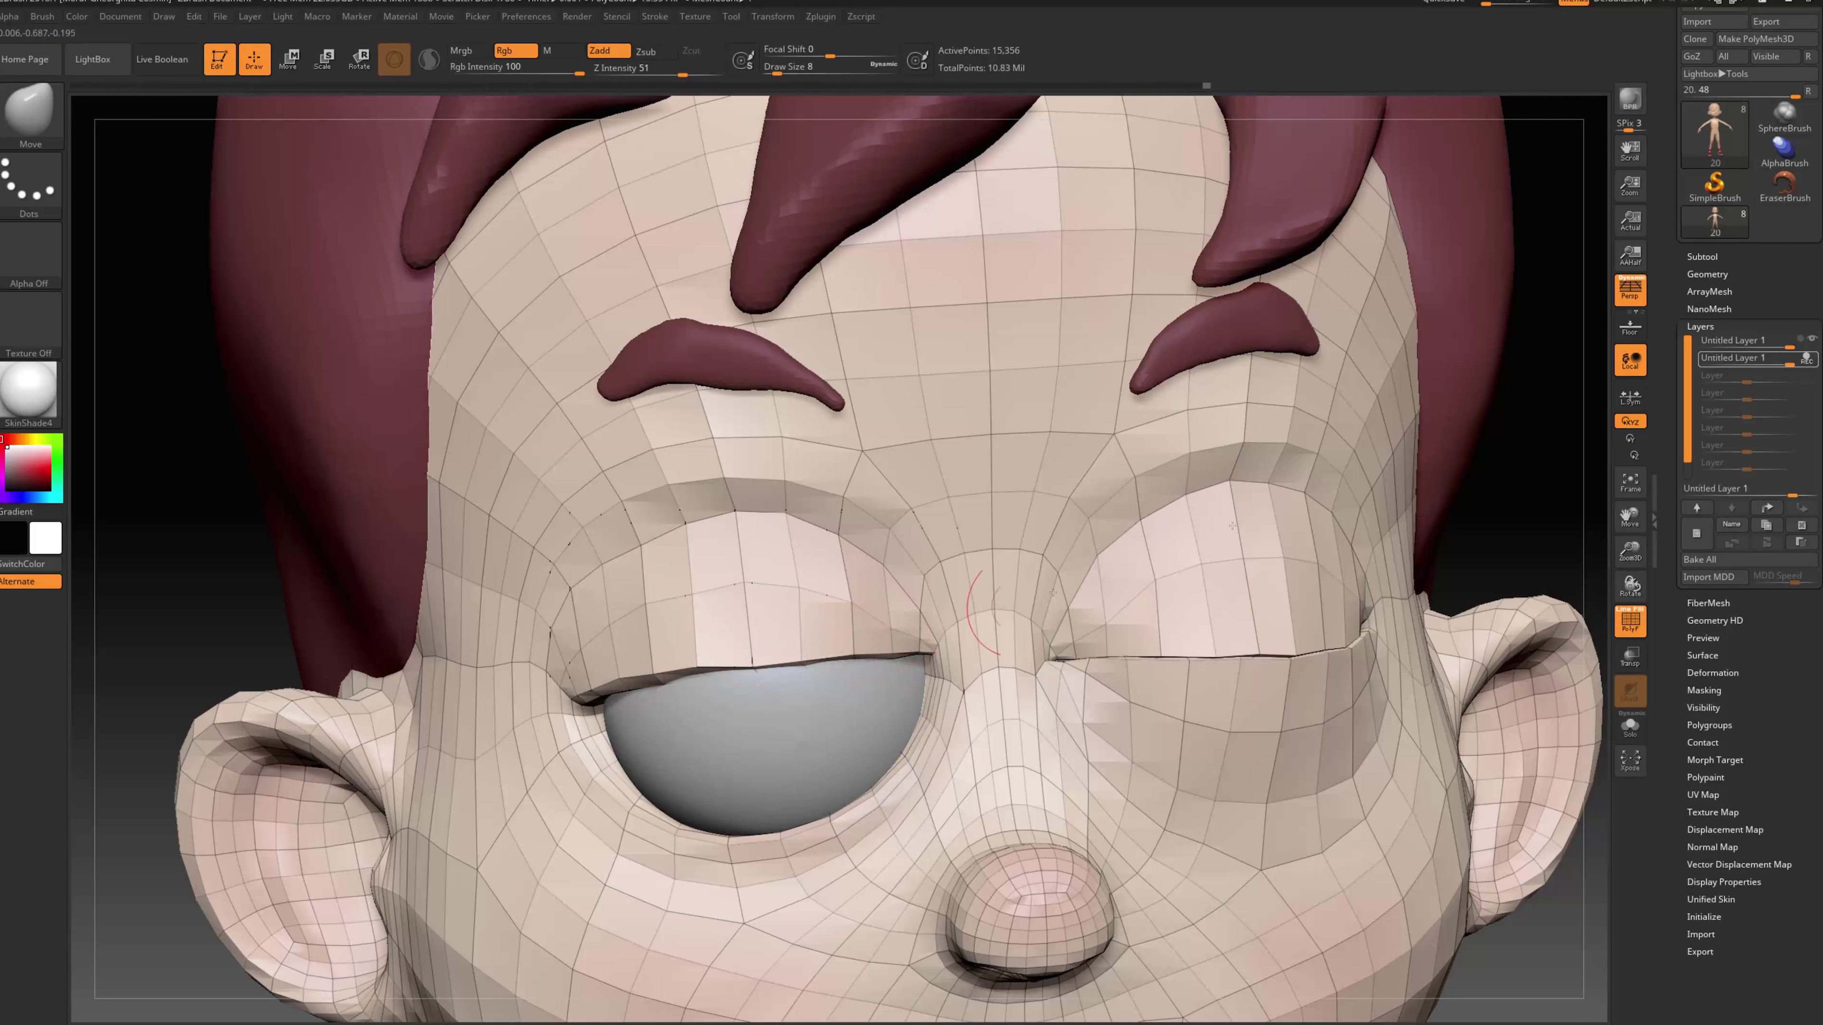
Reshape the right eyelids around the eyeball from below with a larger Move brush, up to draw size 20
left_click_drag(1514, 517, 861, 603)
key("s")
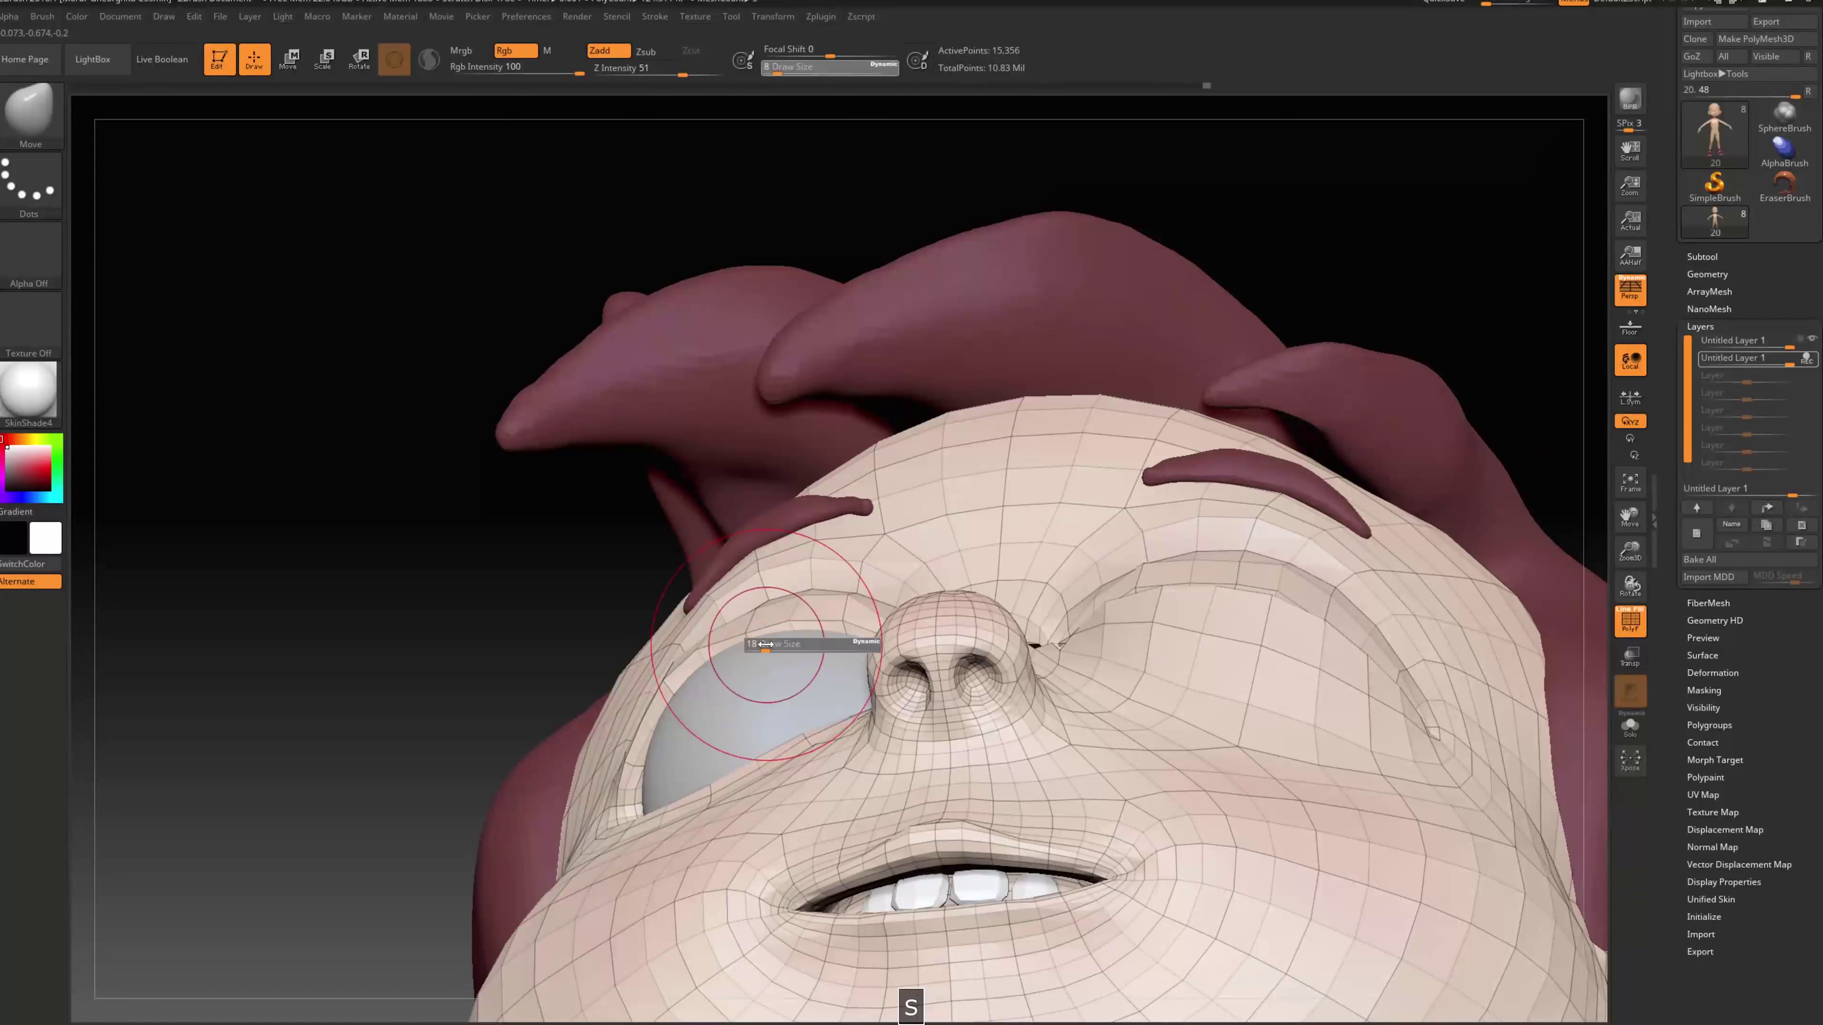
mouse_move(452, 611)
left_mouse_down()
mouse_move(631, 747)
mouse_move(610, 755)
left_mouse_up()
key("s")
mouse_move(1335, 456)
left_mouse_down()
mouse_move(861, 631)
mouse_move(814, 607)
mouse_move(917, 666)
left_mouse_up()
mouse_move(688, 671)
left_mouse_down()
mouse_move(651, 790)
mouse_move(699, 794)
left_mouse_up()
key("s")
Adjust the outer corner of the right upper eyelid from the front, reducing the draw size to 12
left_click_drag(1349, 597, 1041, 631)
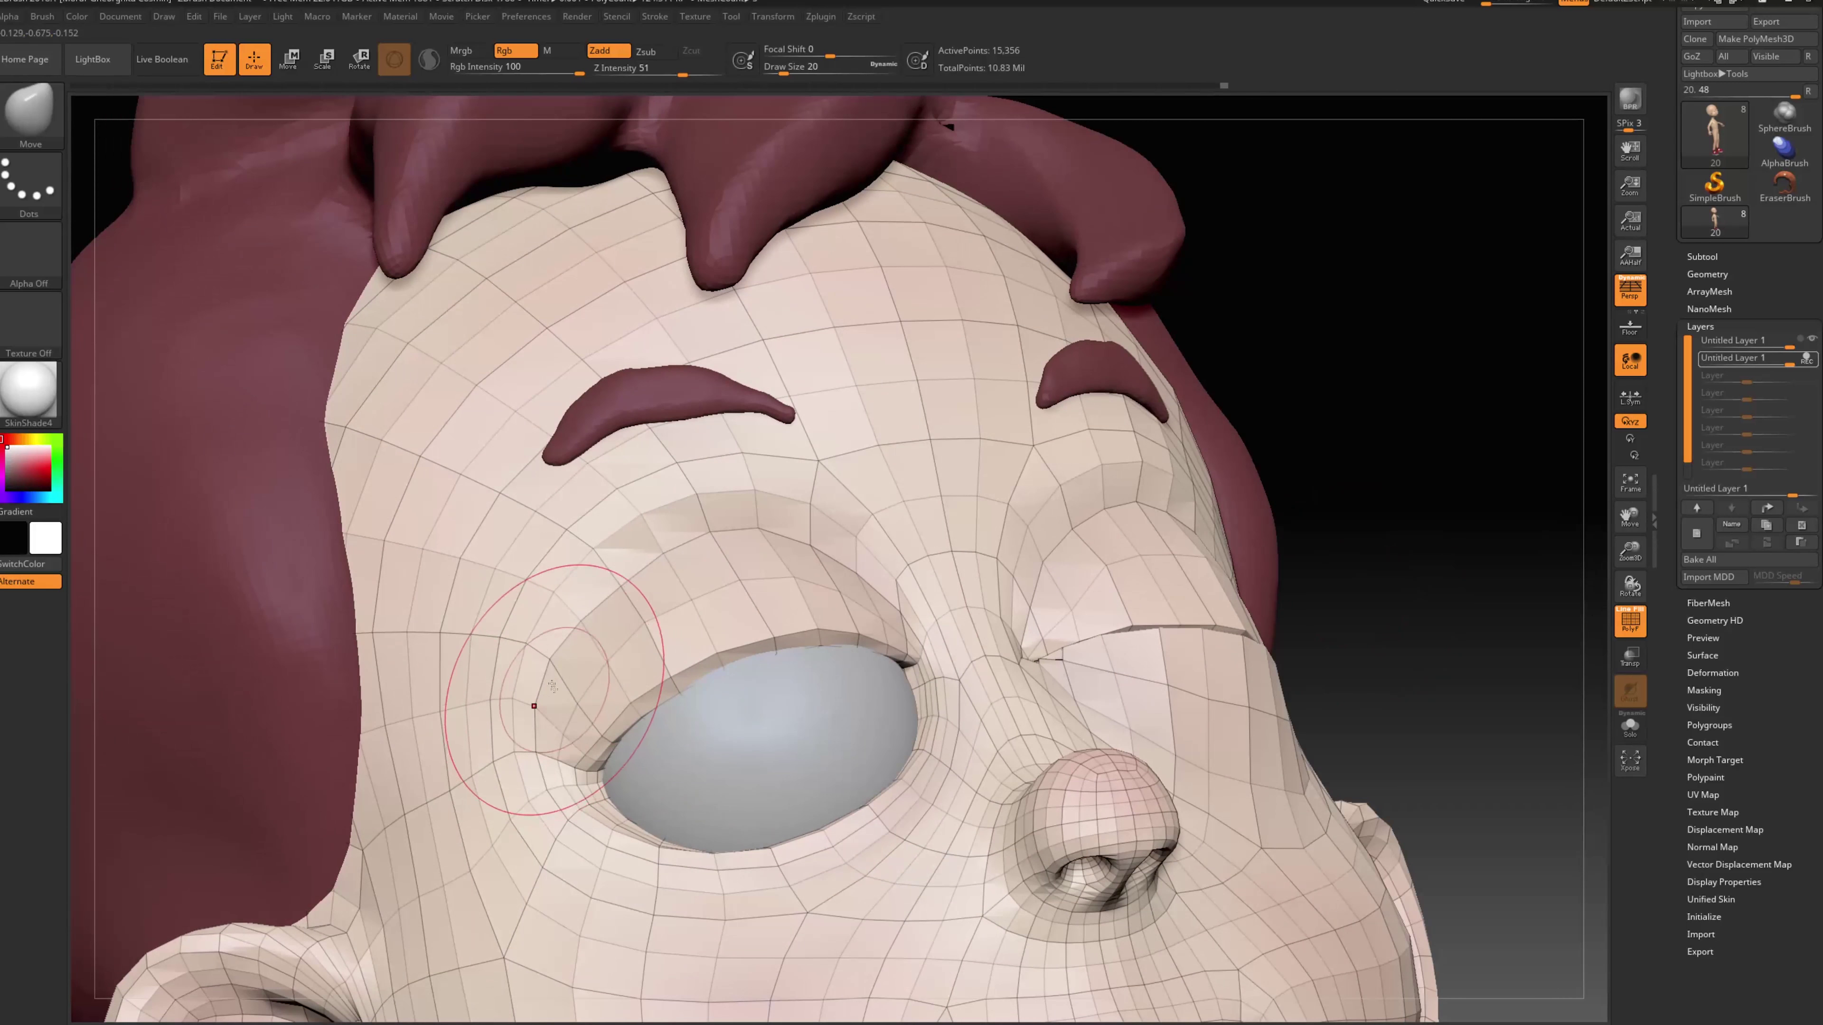
mouse_move(1397, 577)
left_mouse_down("alt")
mouse_move(1278, 497)
mouse_move(1241, 619)
mouse_move(1282, 541)
mouse_move(1304, 626)
mouse_move(1292, 574)
left_mouse_up("alt")
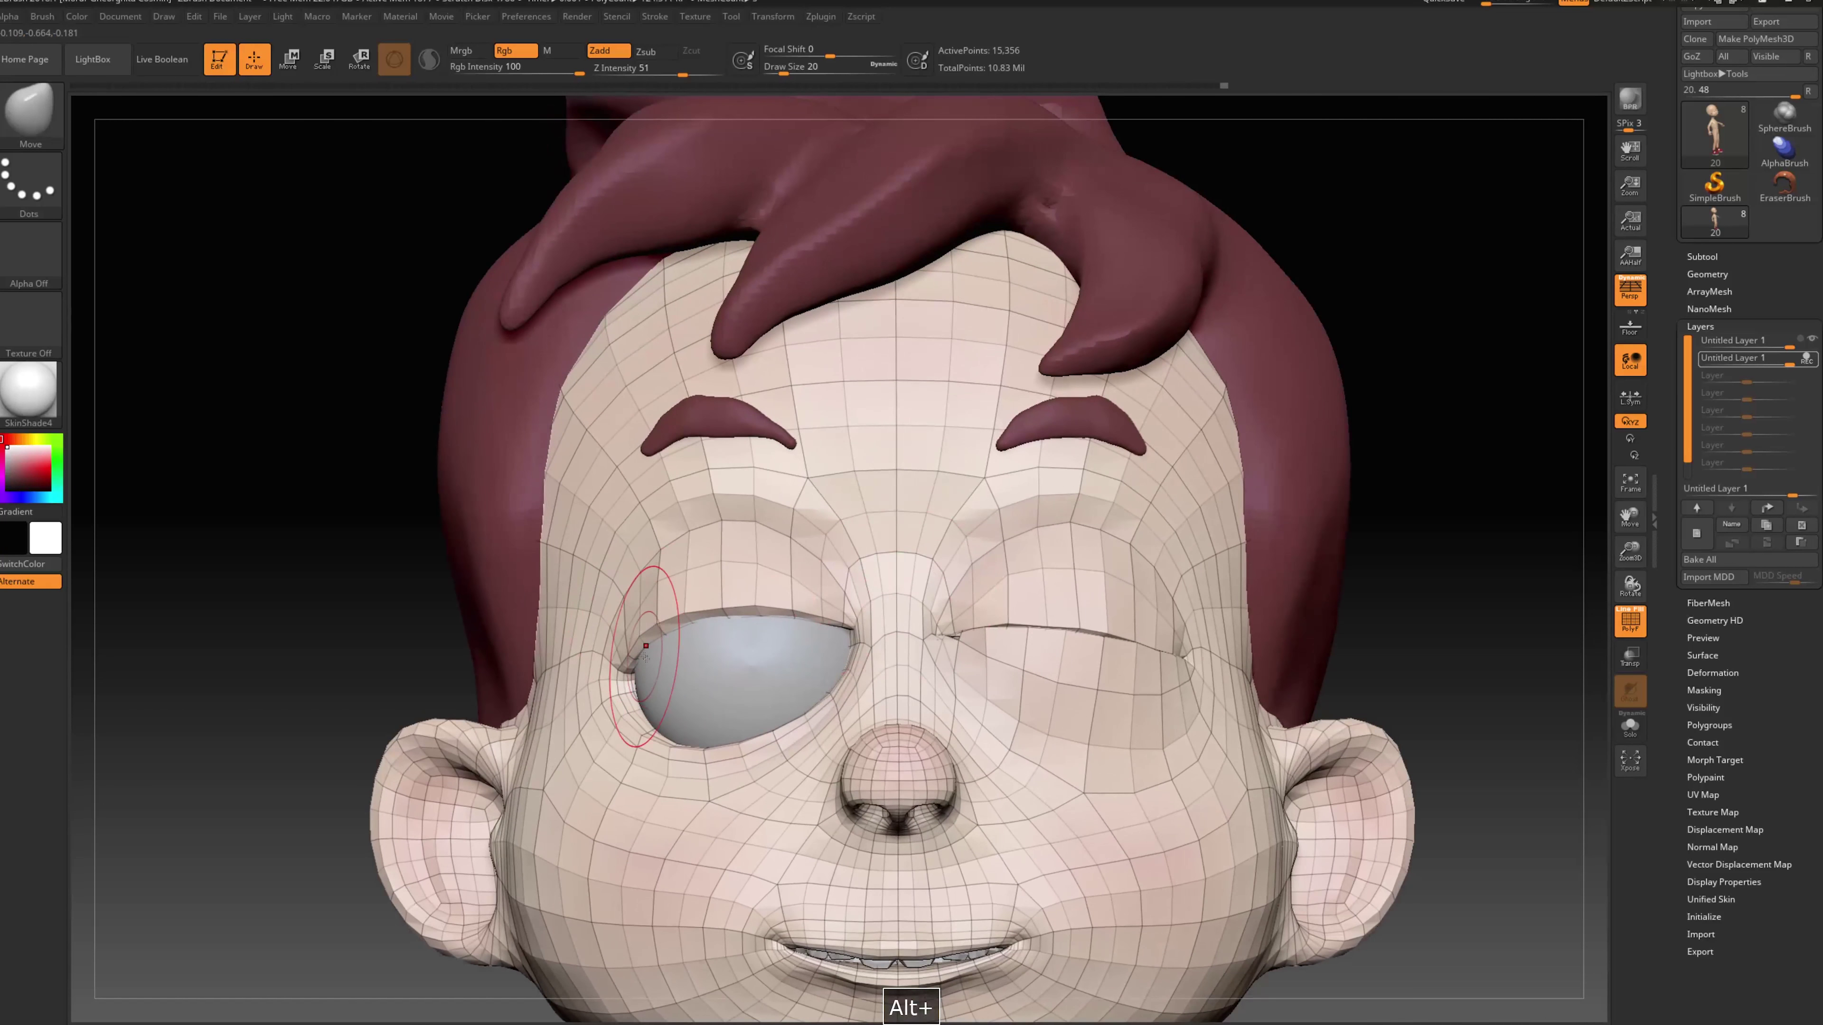
left_click_drag(642, 607, 636, 606)
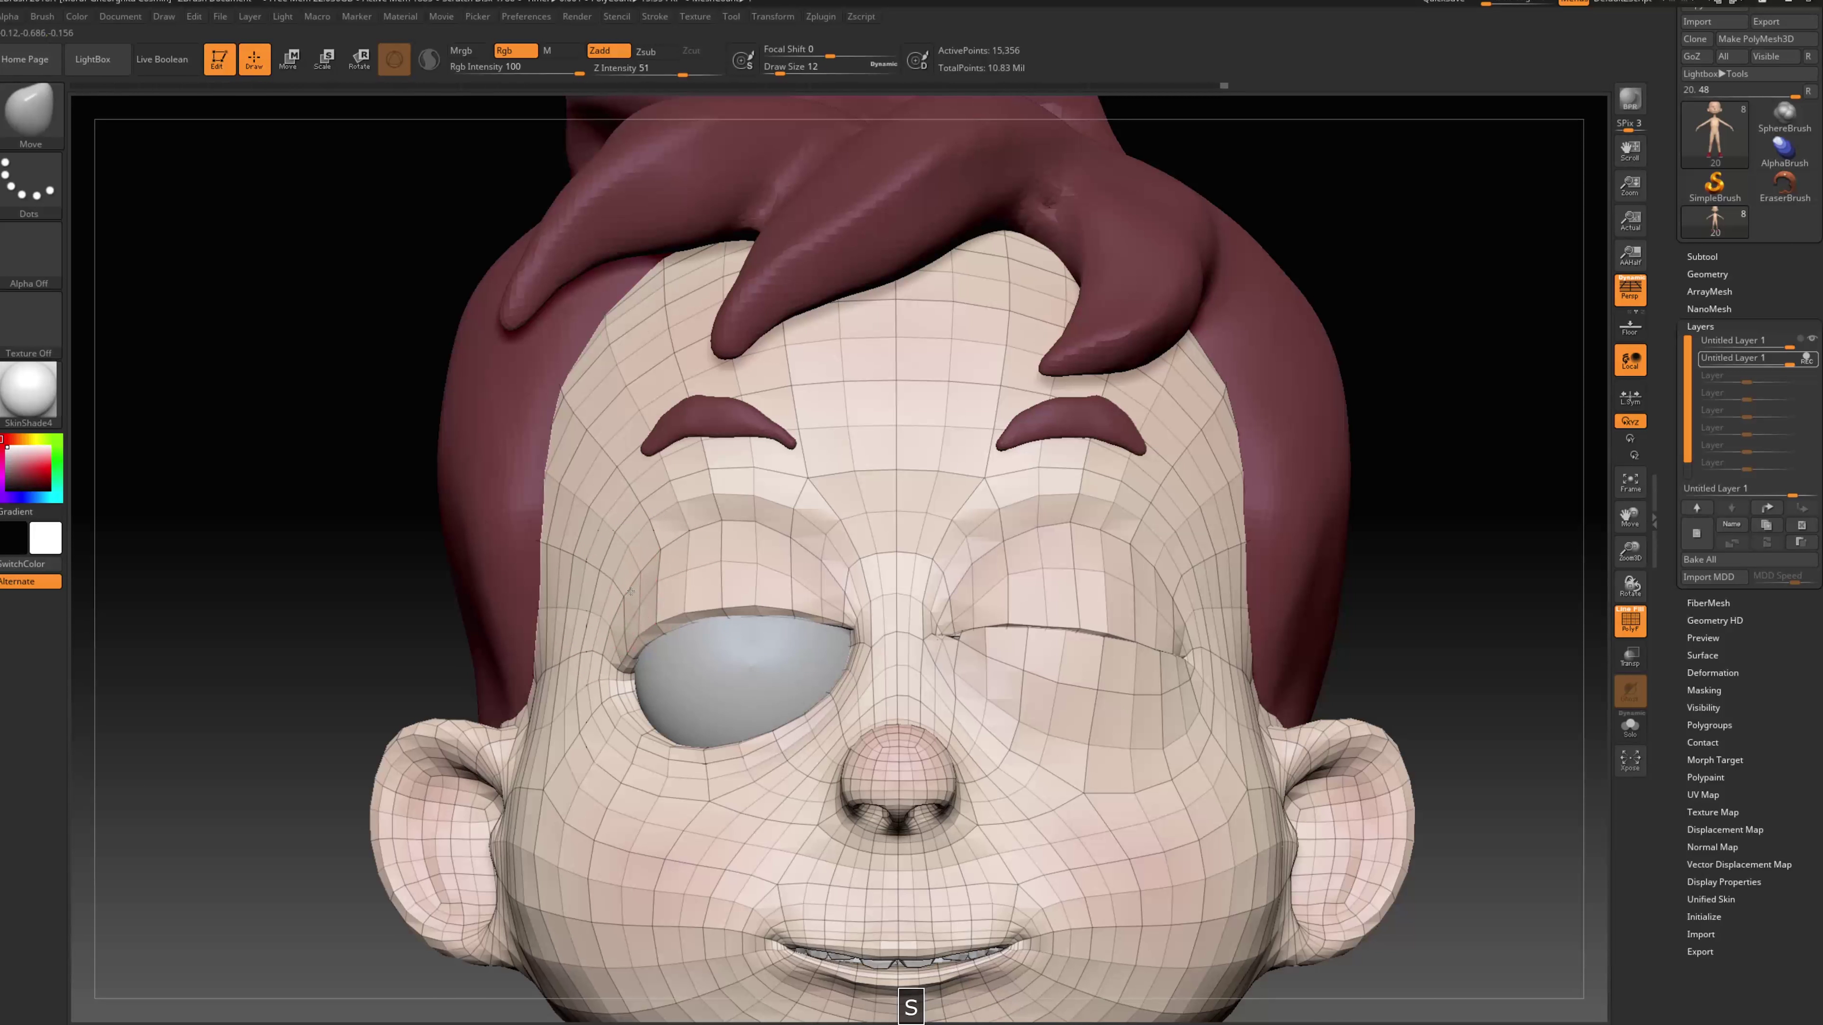
left_click_drag(276, 677, 303, 654, "alt")
left_click_drag(303, 655, 517, 671)
Raise the right lower eyelid over the bottom of the eyeball from several angles at draw size 17
key("s")
left_click_drag(786, 691, 801, 692)
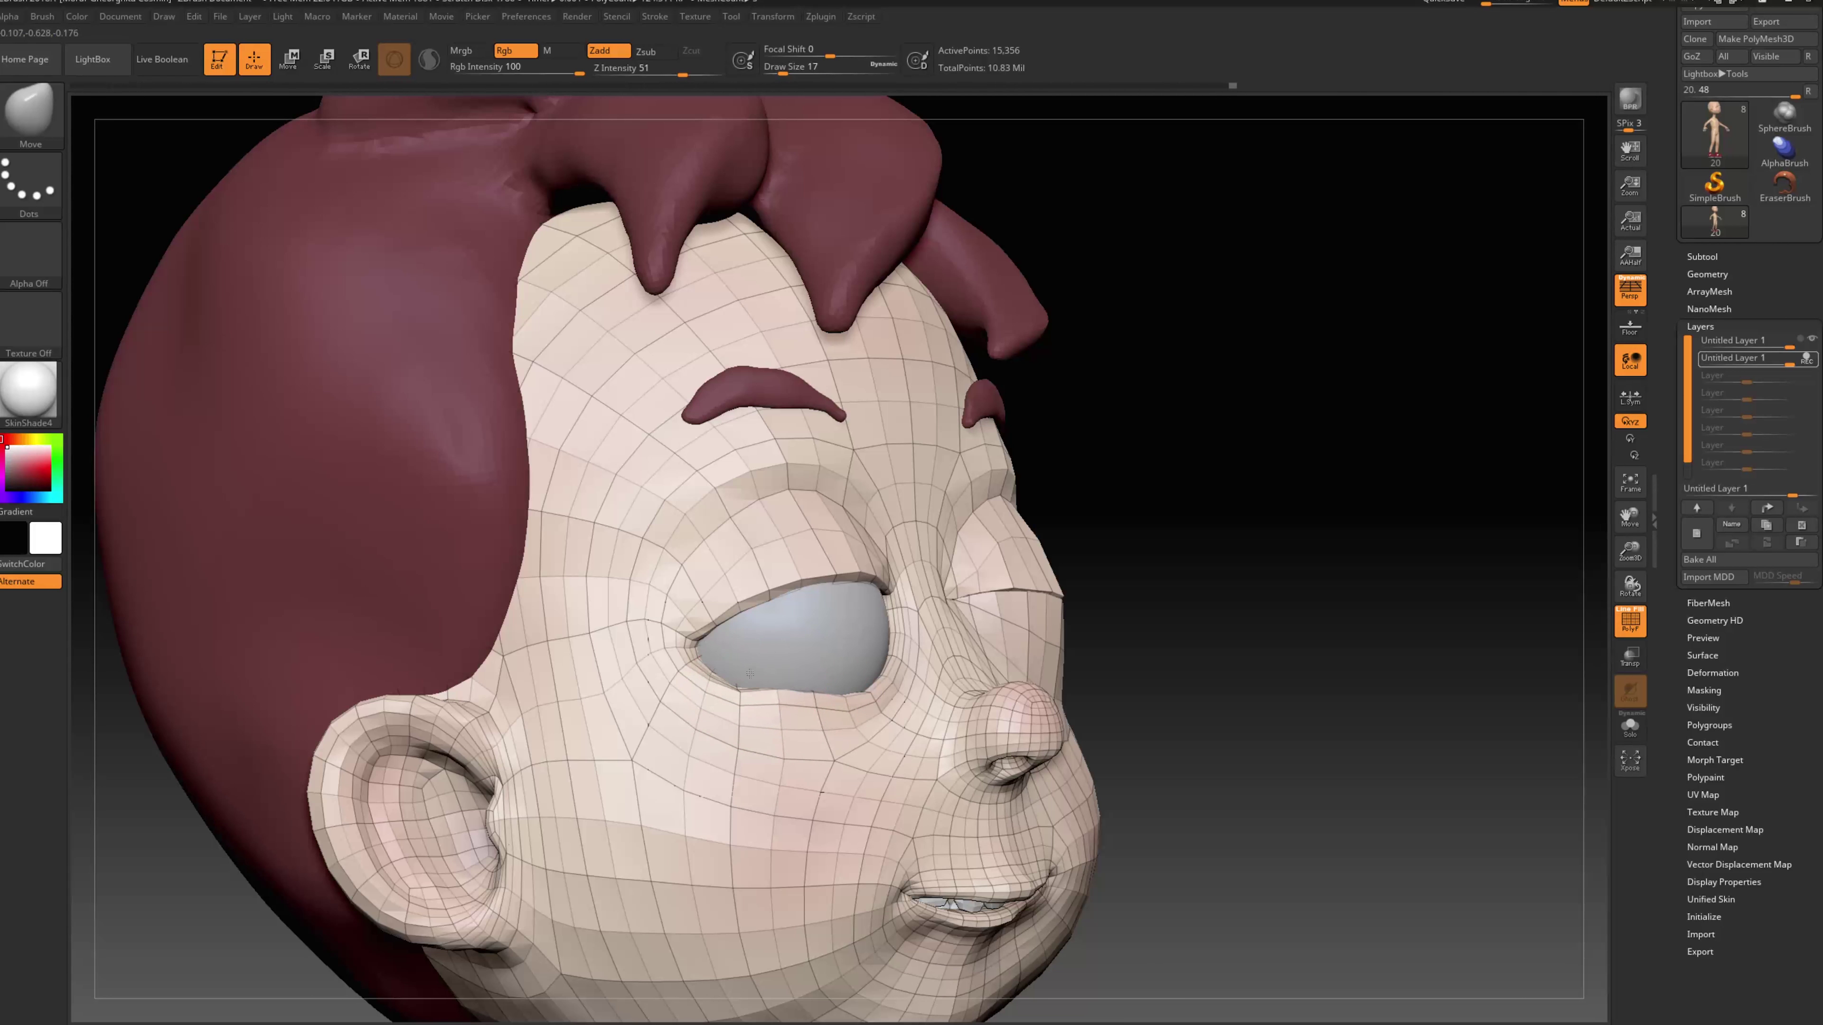
left_click_drag(1200, 586, 890, 671)
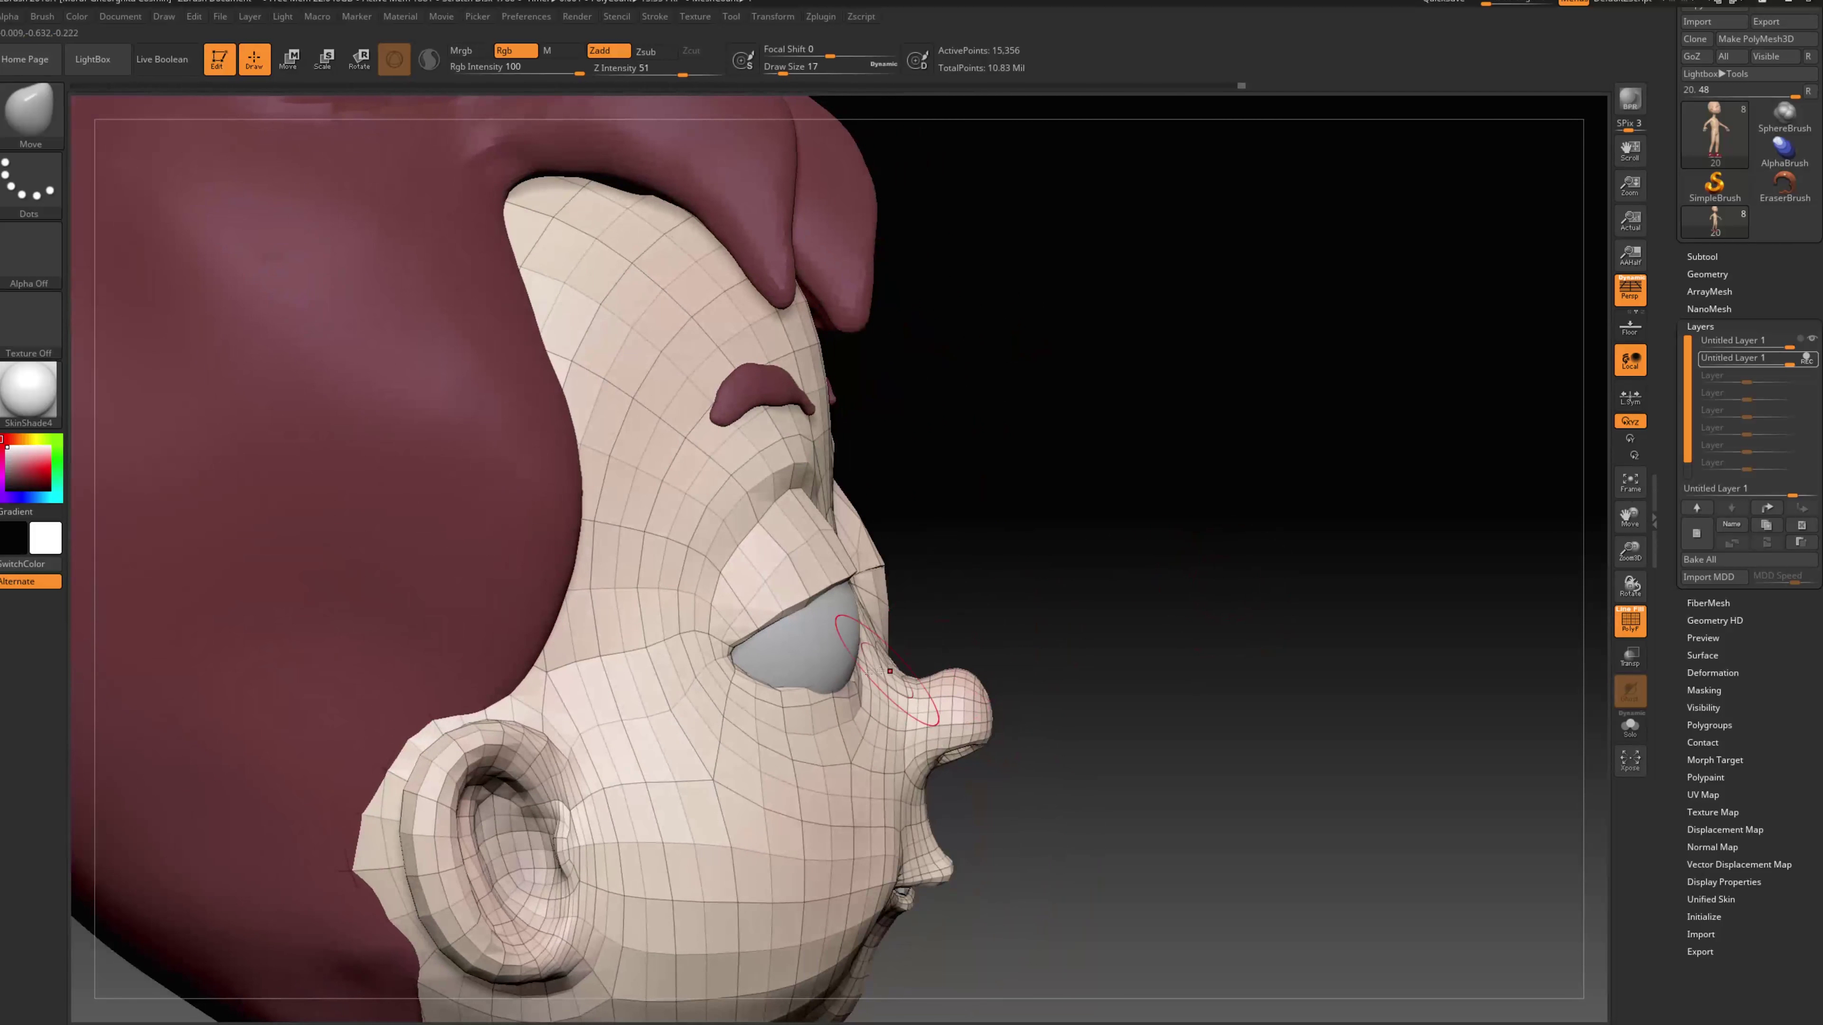
mouse_move(1016, 647)
left_mouse_down()
mouse_move(882, 685)
mouse_move(847, 649)
mouse_move(826, 673)
mouse_move(896, 636)
mouse_move(796, 686)
left_mouse_up()
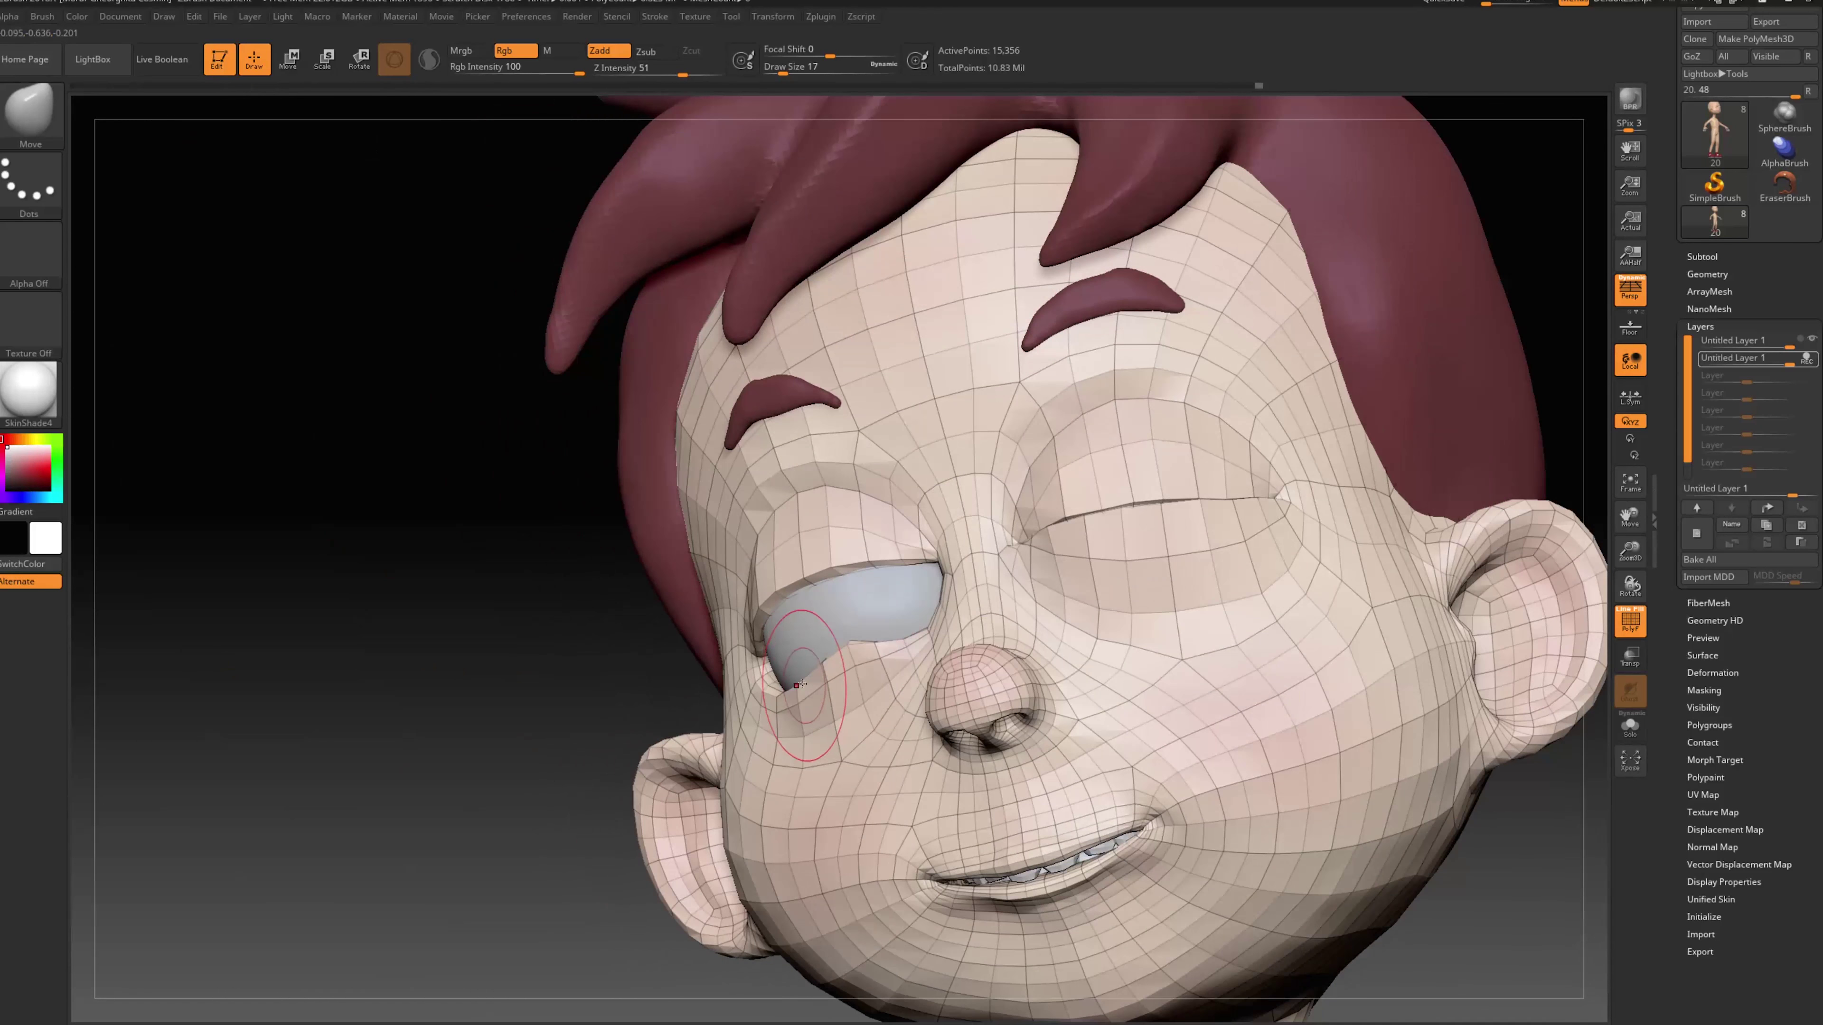
left_click_drag(542, 704, 904, 667)
left_click_drag(1225, 581, 840, 650)
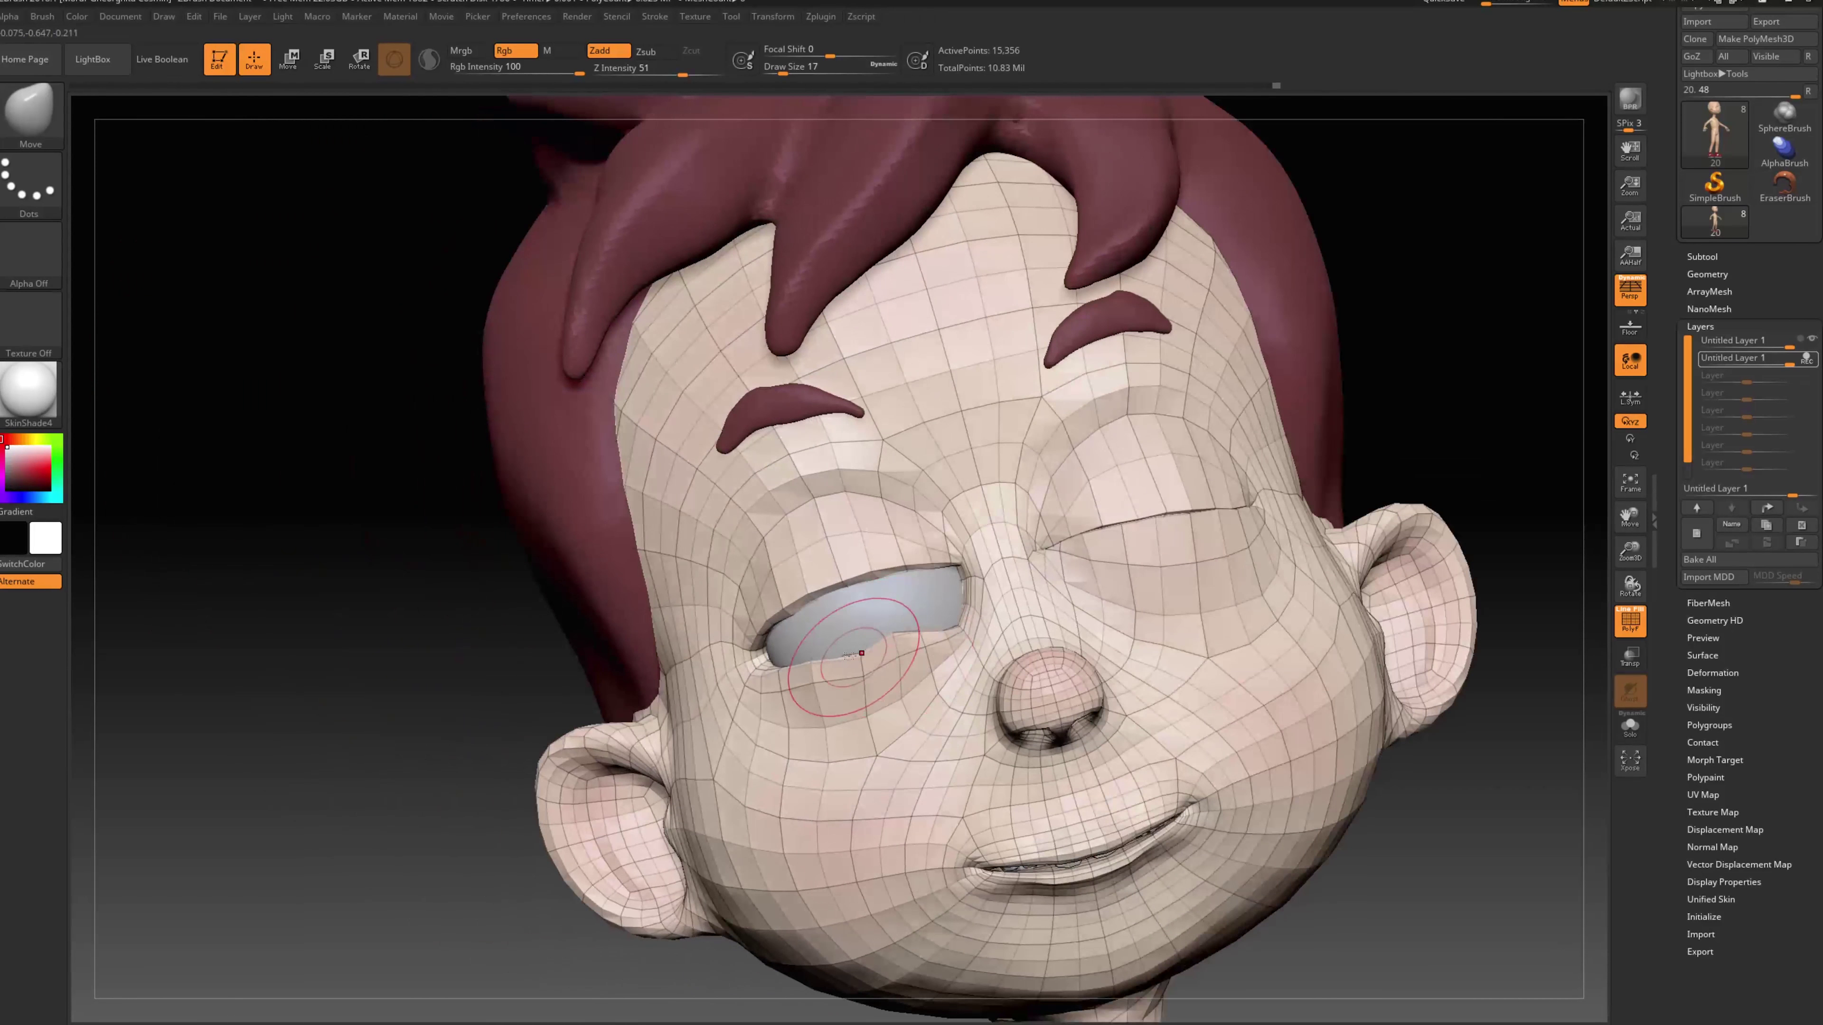
Set the draw size to 18, undo the last stroke at the right eye, and switch to the Move Topological brush
key("s")
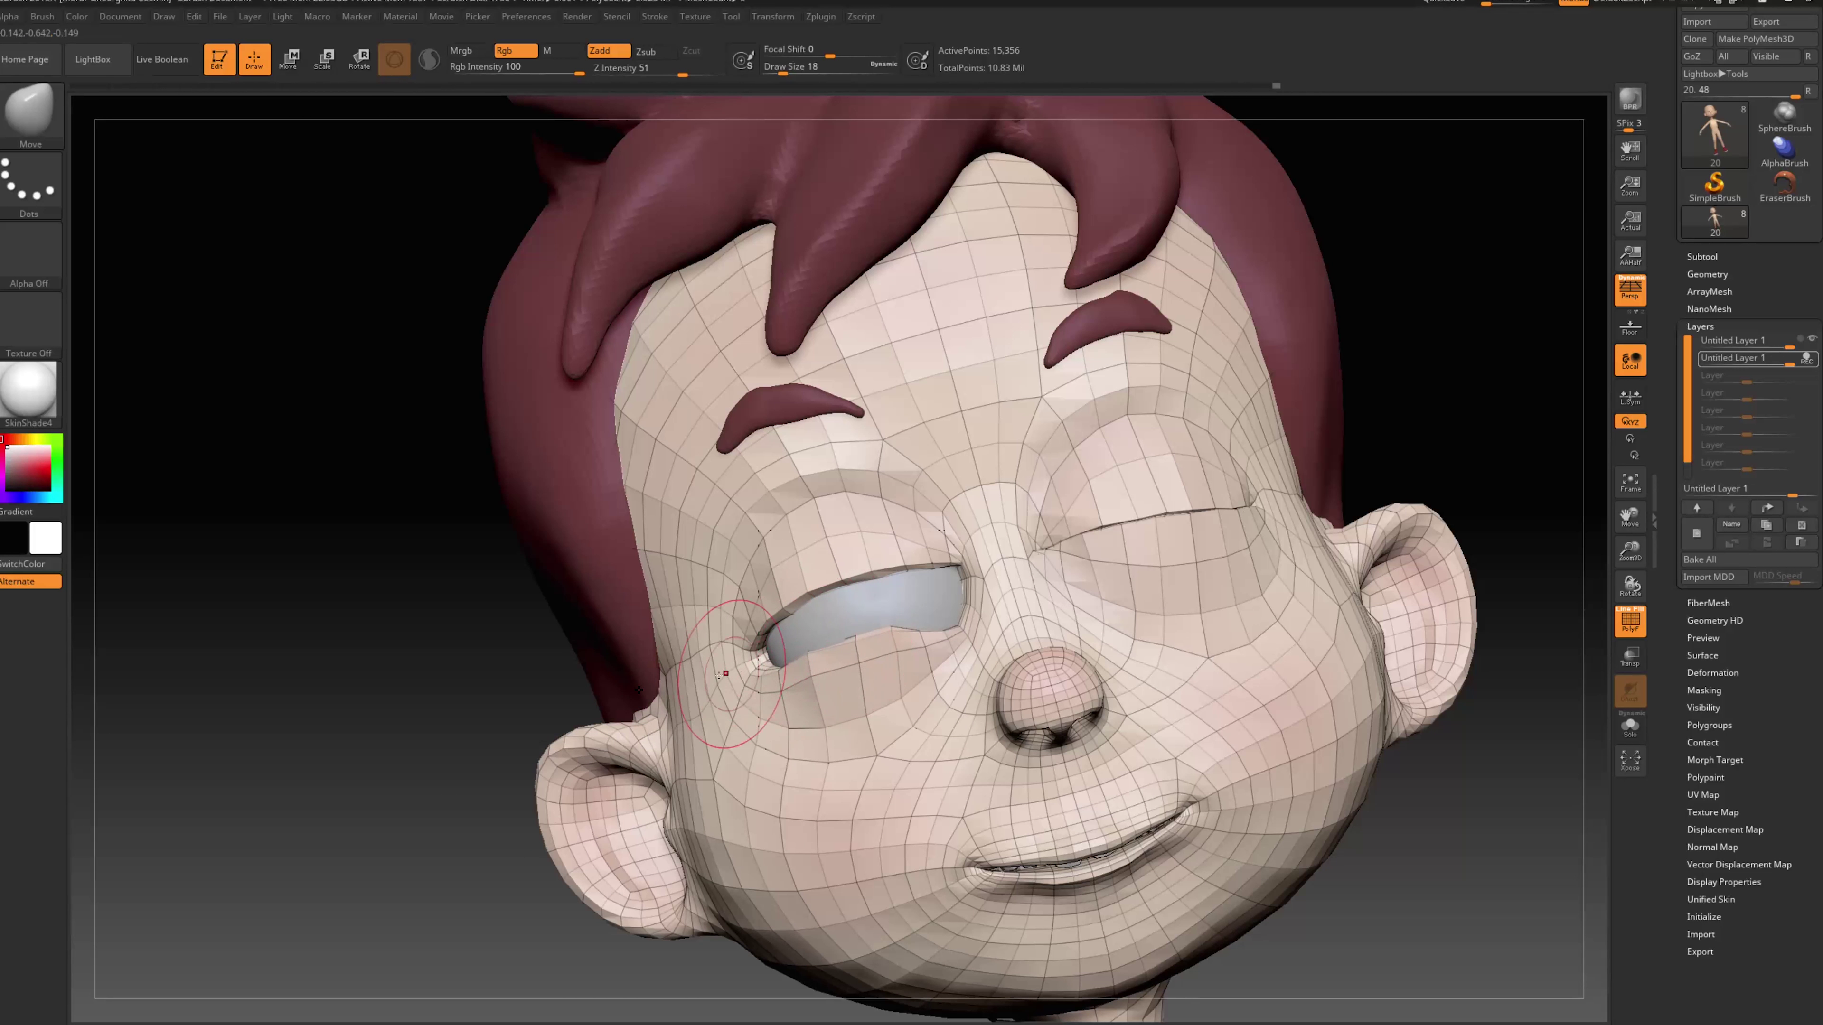
left_click_drag(639, 690, 761, 666)
key("ctrl+z")
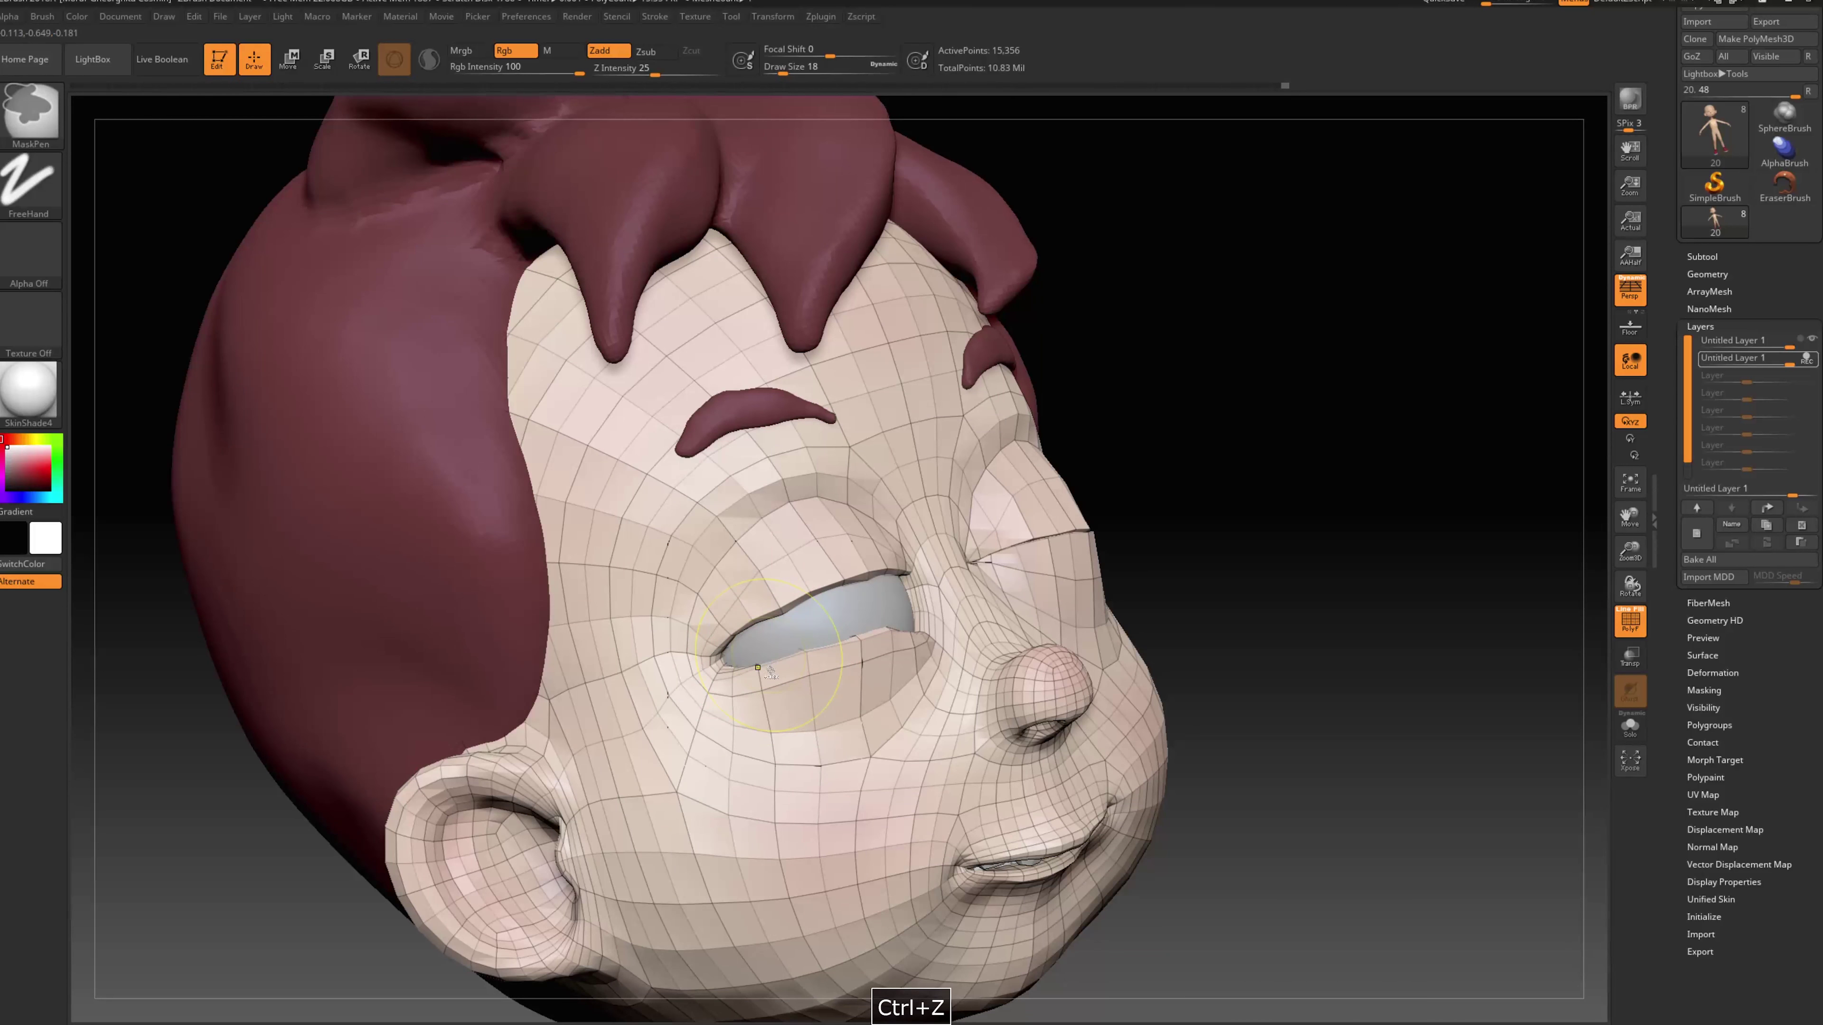
key("b")
key("m")
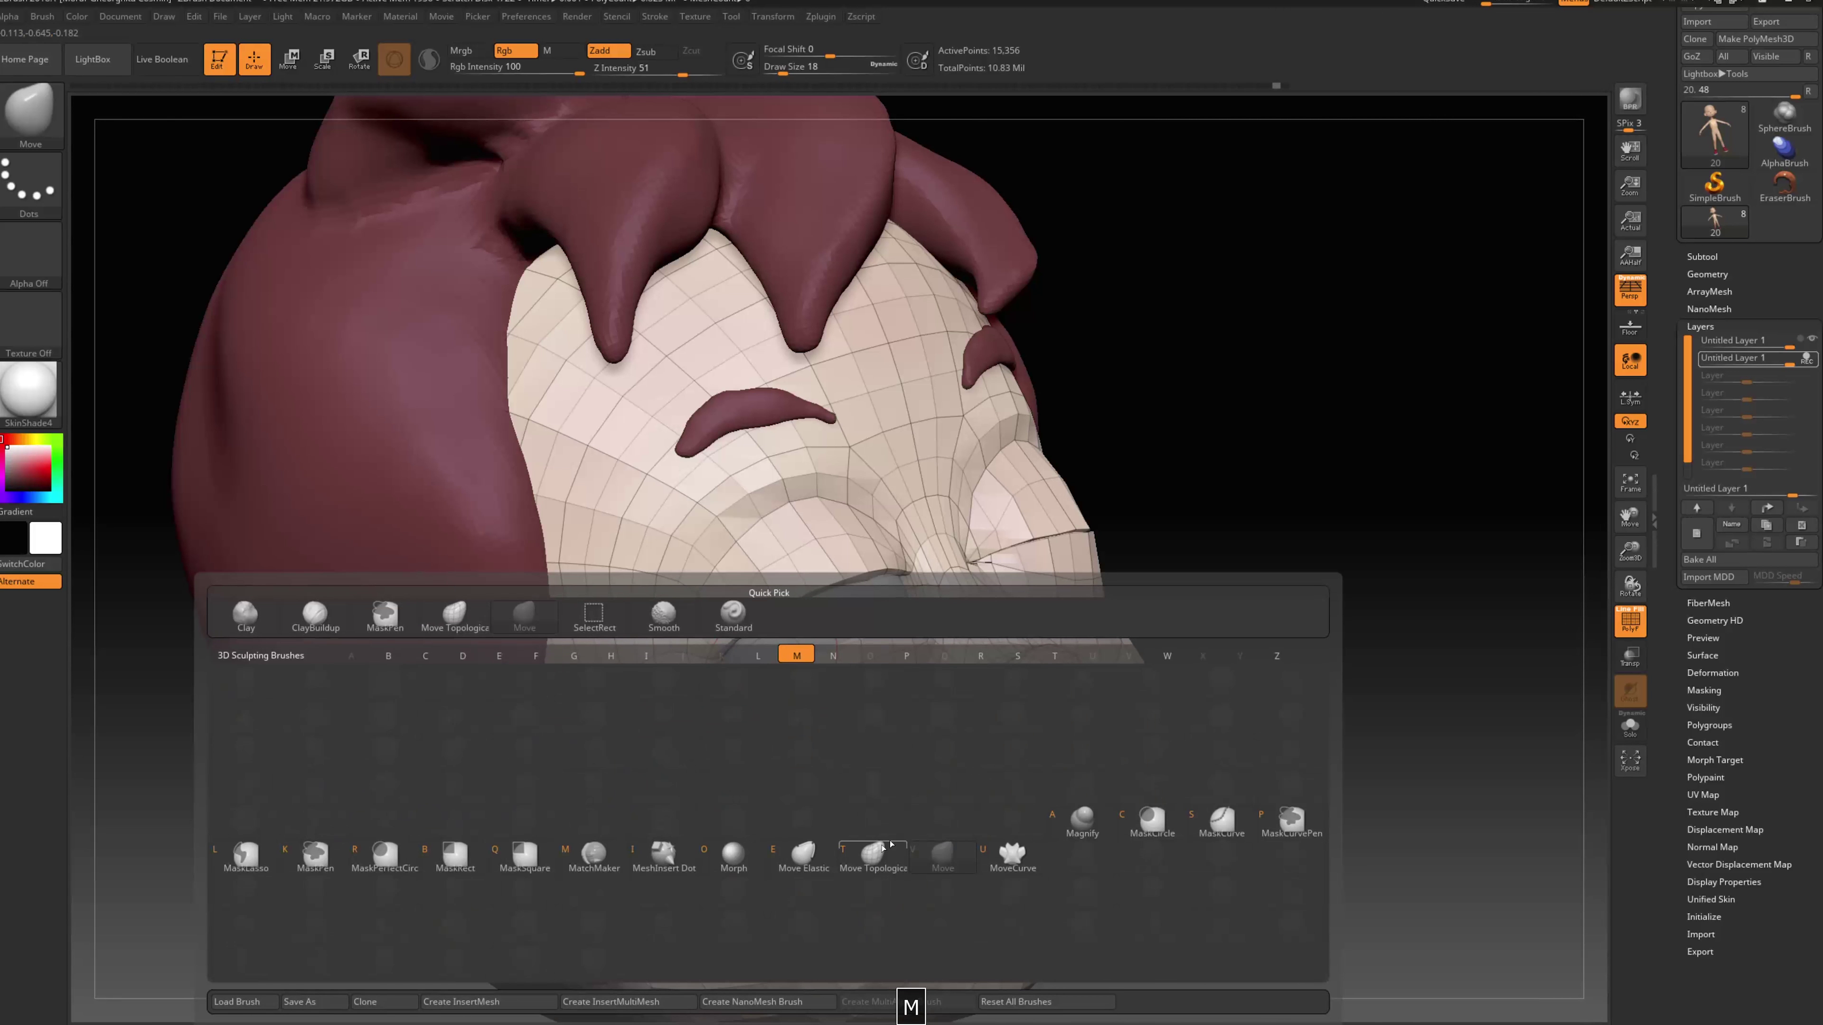
left_click(872, 857)
Even out the right lower lid's inner end and raise its middle with Move Topological at draw size 17
mouse_move(1314, 565)
left_mouse_down("alt")
mouse_move(1252, 610)
mouse_move(1269, 550)
left_mouse_up("alt")
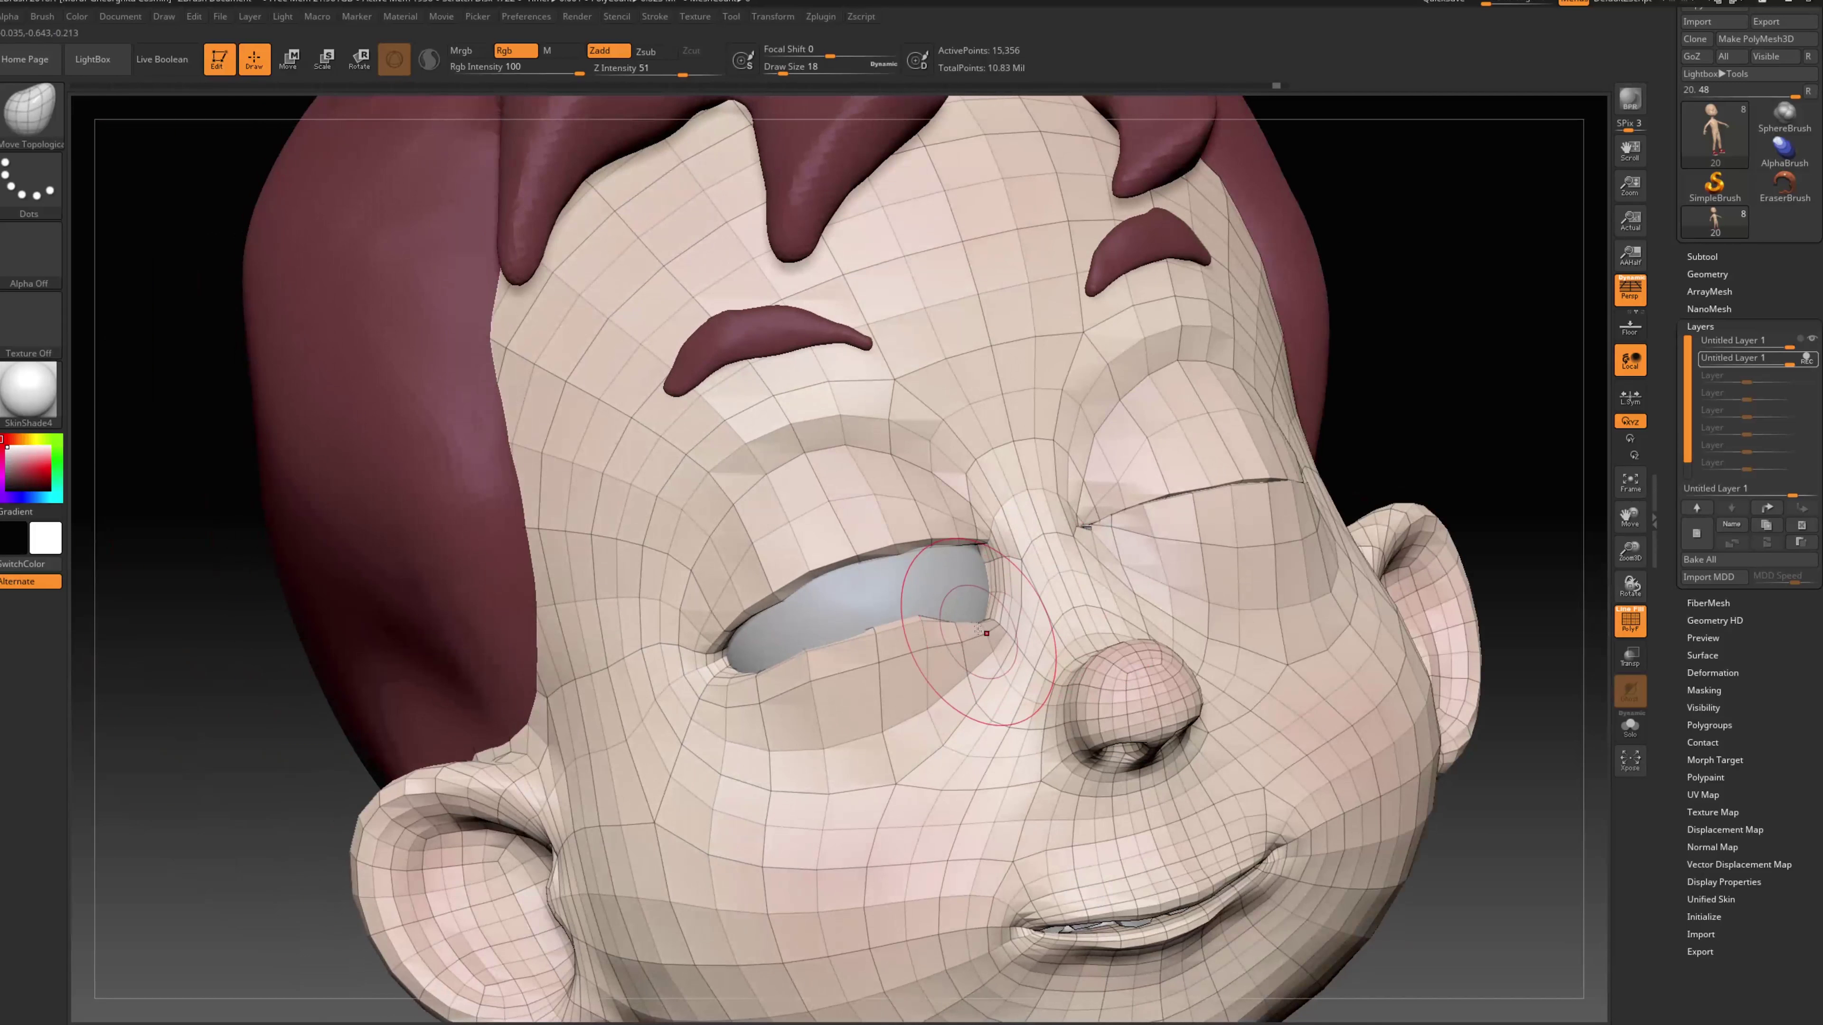
key("s")
left_click_drag(944, 624, 936, 623)
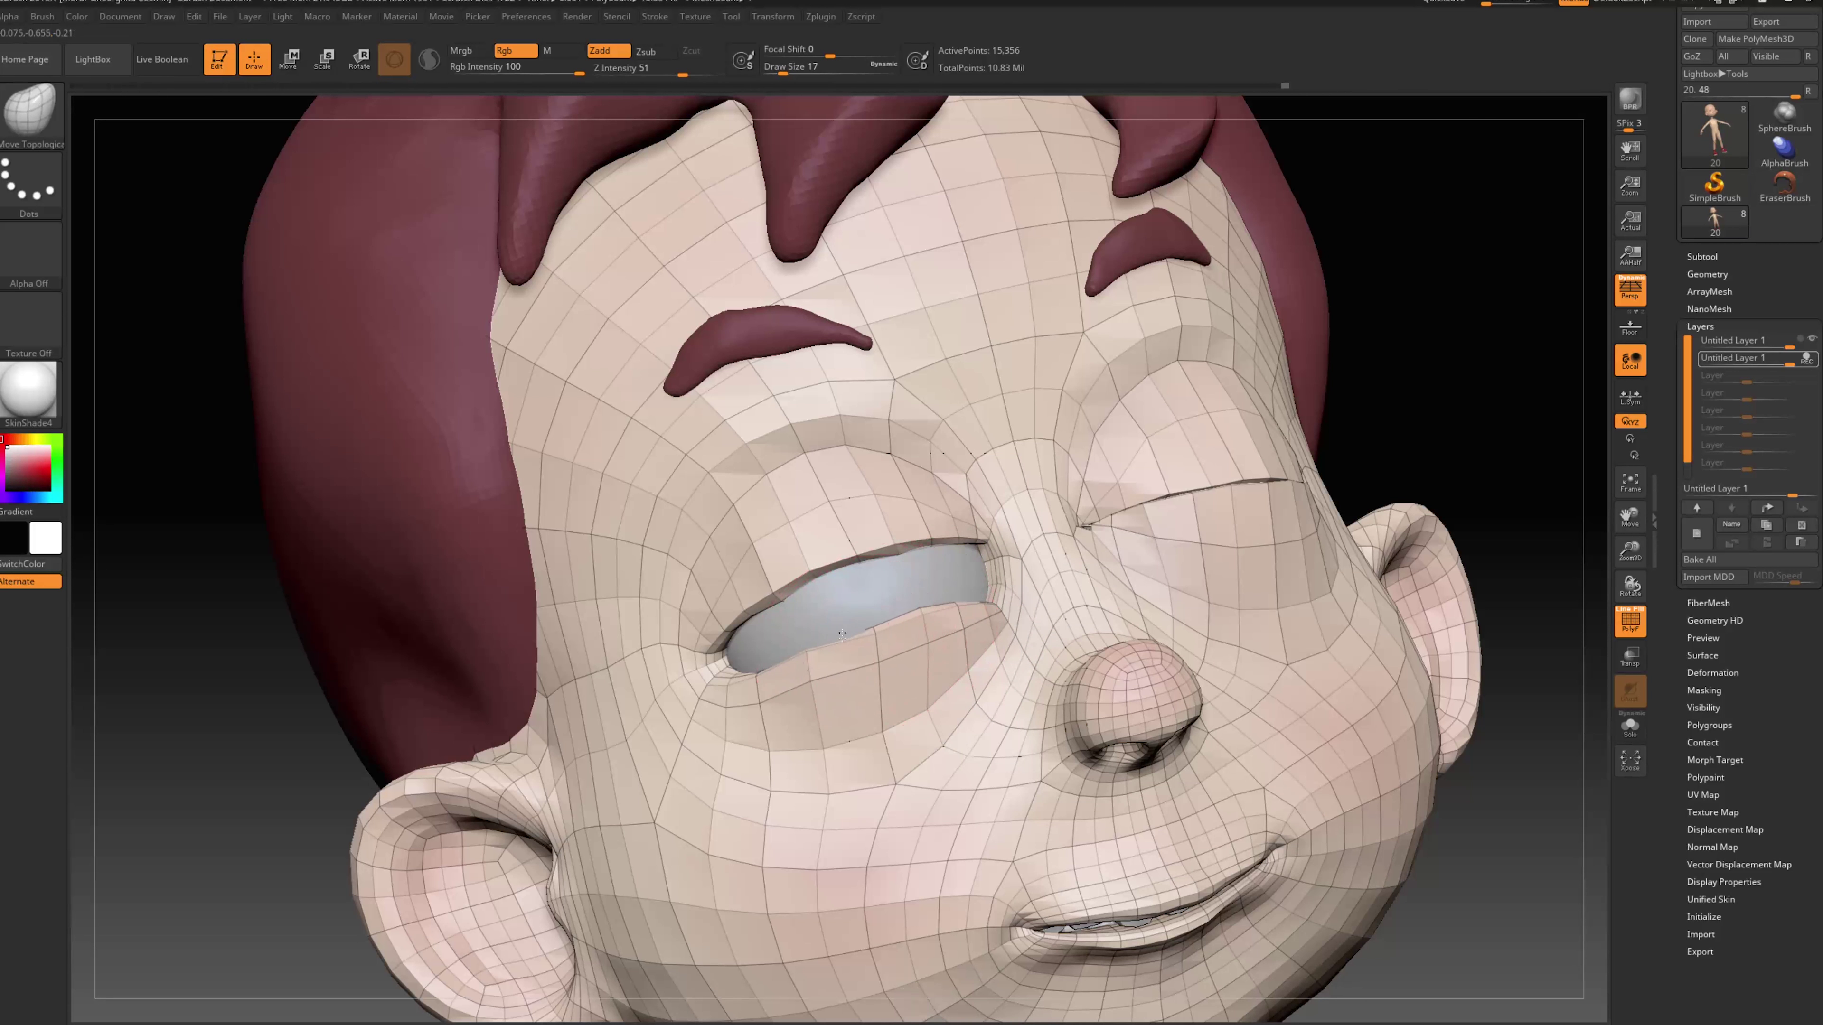
key("s")
left_click_drag(805, 680, 810, 699)
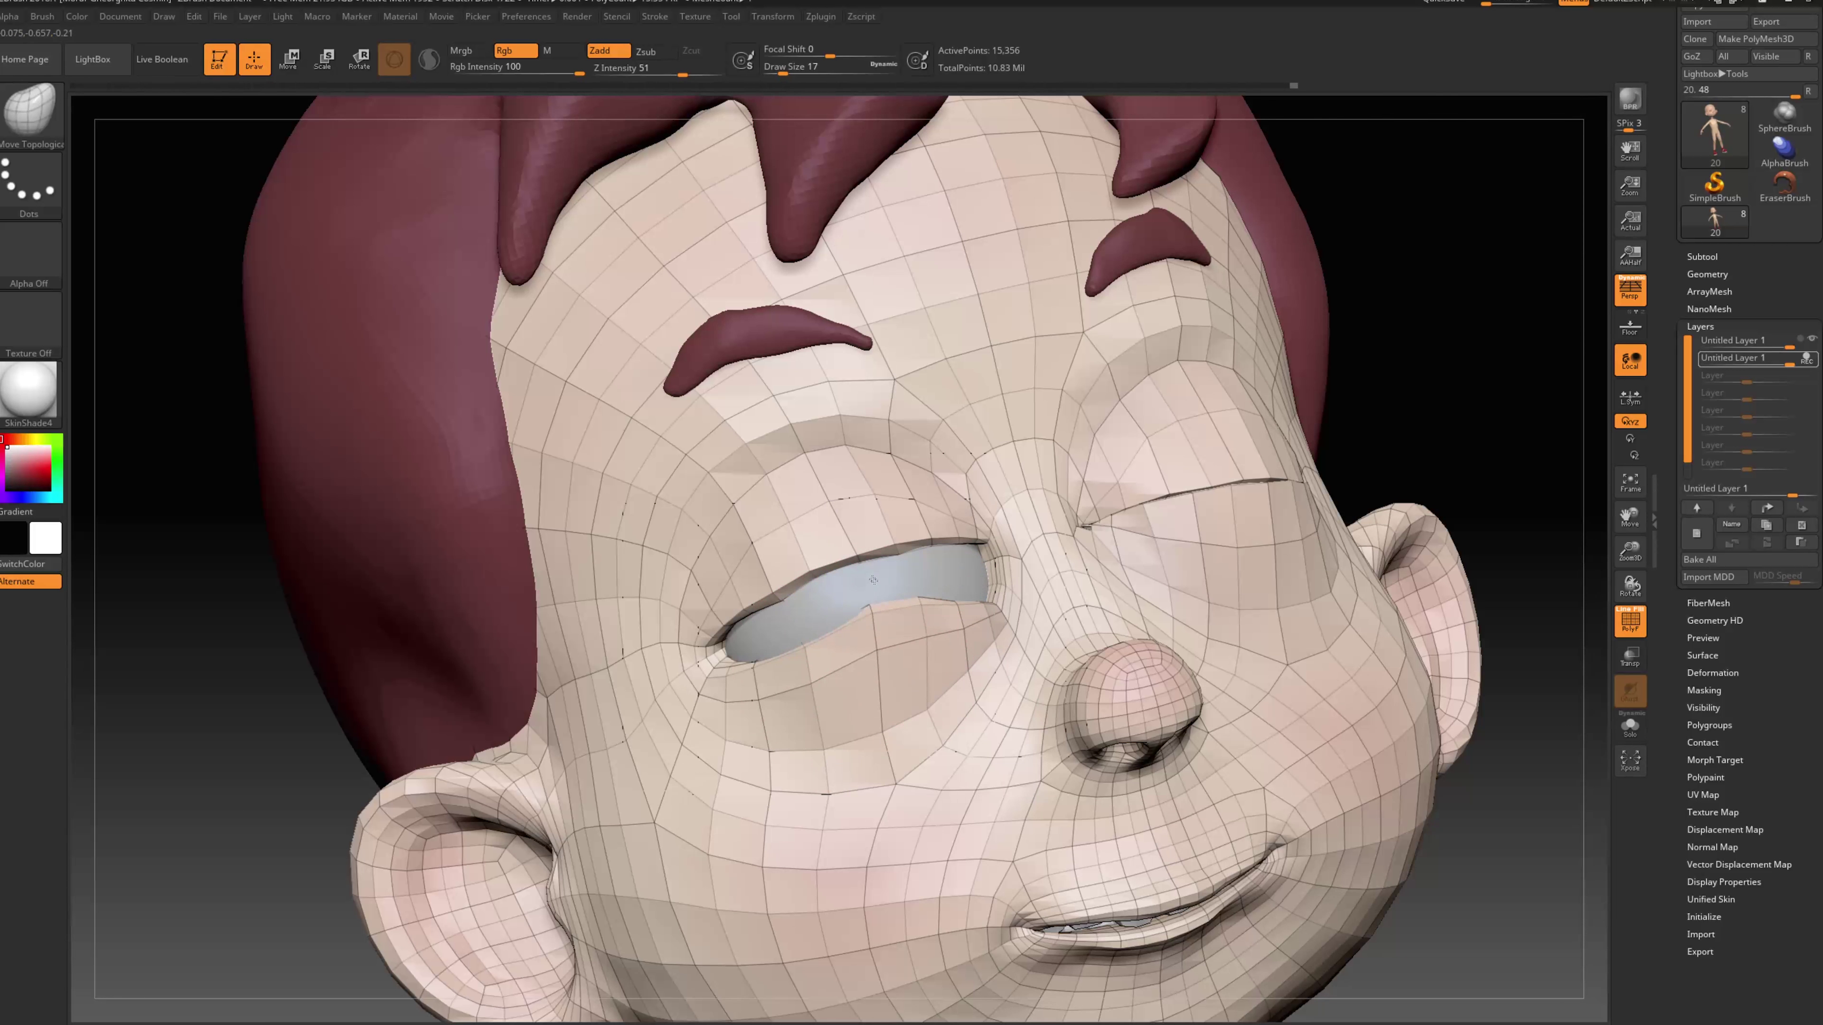
Raise the inner half of the right lower lid toward the upper lid at draw size 16
left_click_drag(1445, 398, 1331, 406)
key("s")
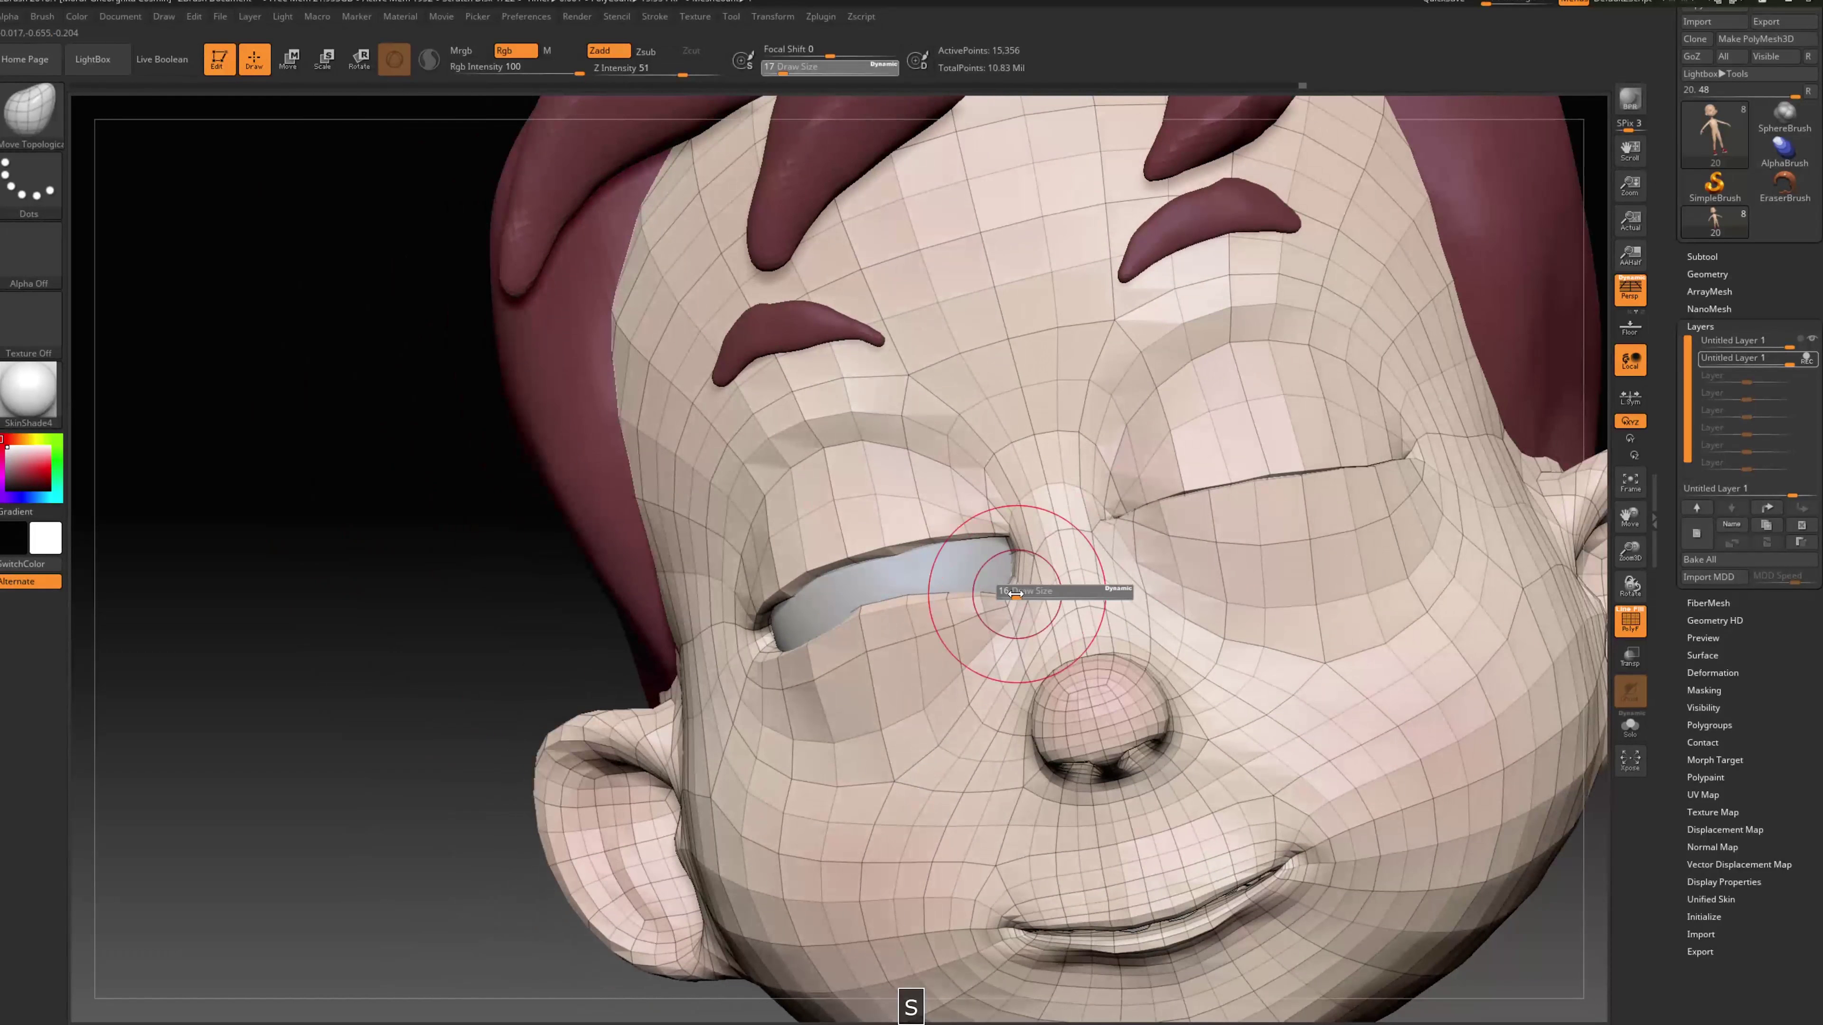
mouse_move(1017, 603)
left_mouse_down()
mouse_move(988, 532)
mouse_move(987, 564)
mouse_move(995, 537)
mouse_move(897, 609)
mouse_move(860, 622)
mouse_move(843, 602)
left_mouse_up()
key("s")
key("s")
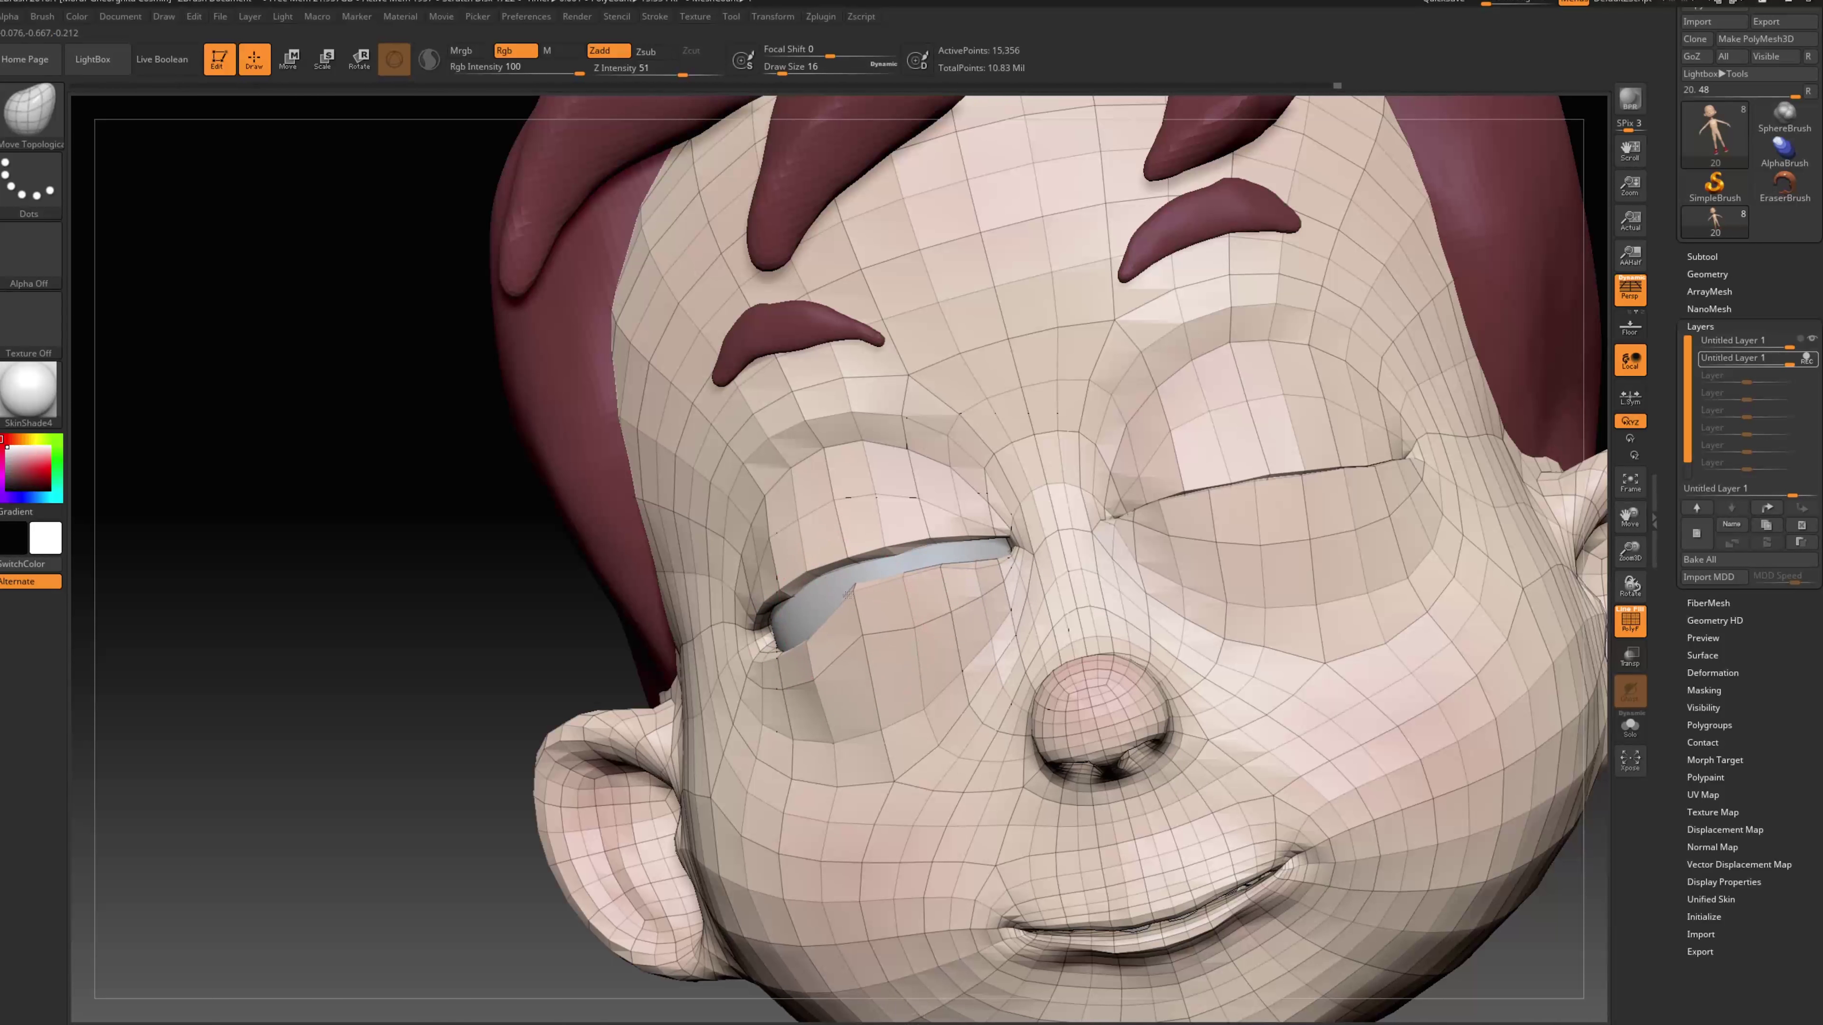
Raise the outer half of the right lower lid at draw size 8 and shape its curve at size 22
mouse_move(541, 659)
left_mouse_down()
mouse_move(746, 636)
mouse_move(767, 669)
mouse_move(678, 647)
left_mouse_up()
key("s")
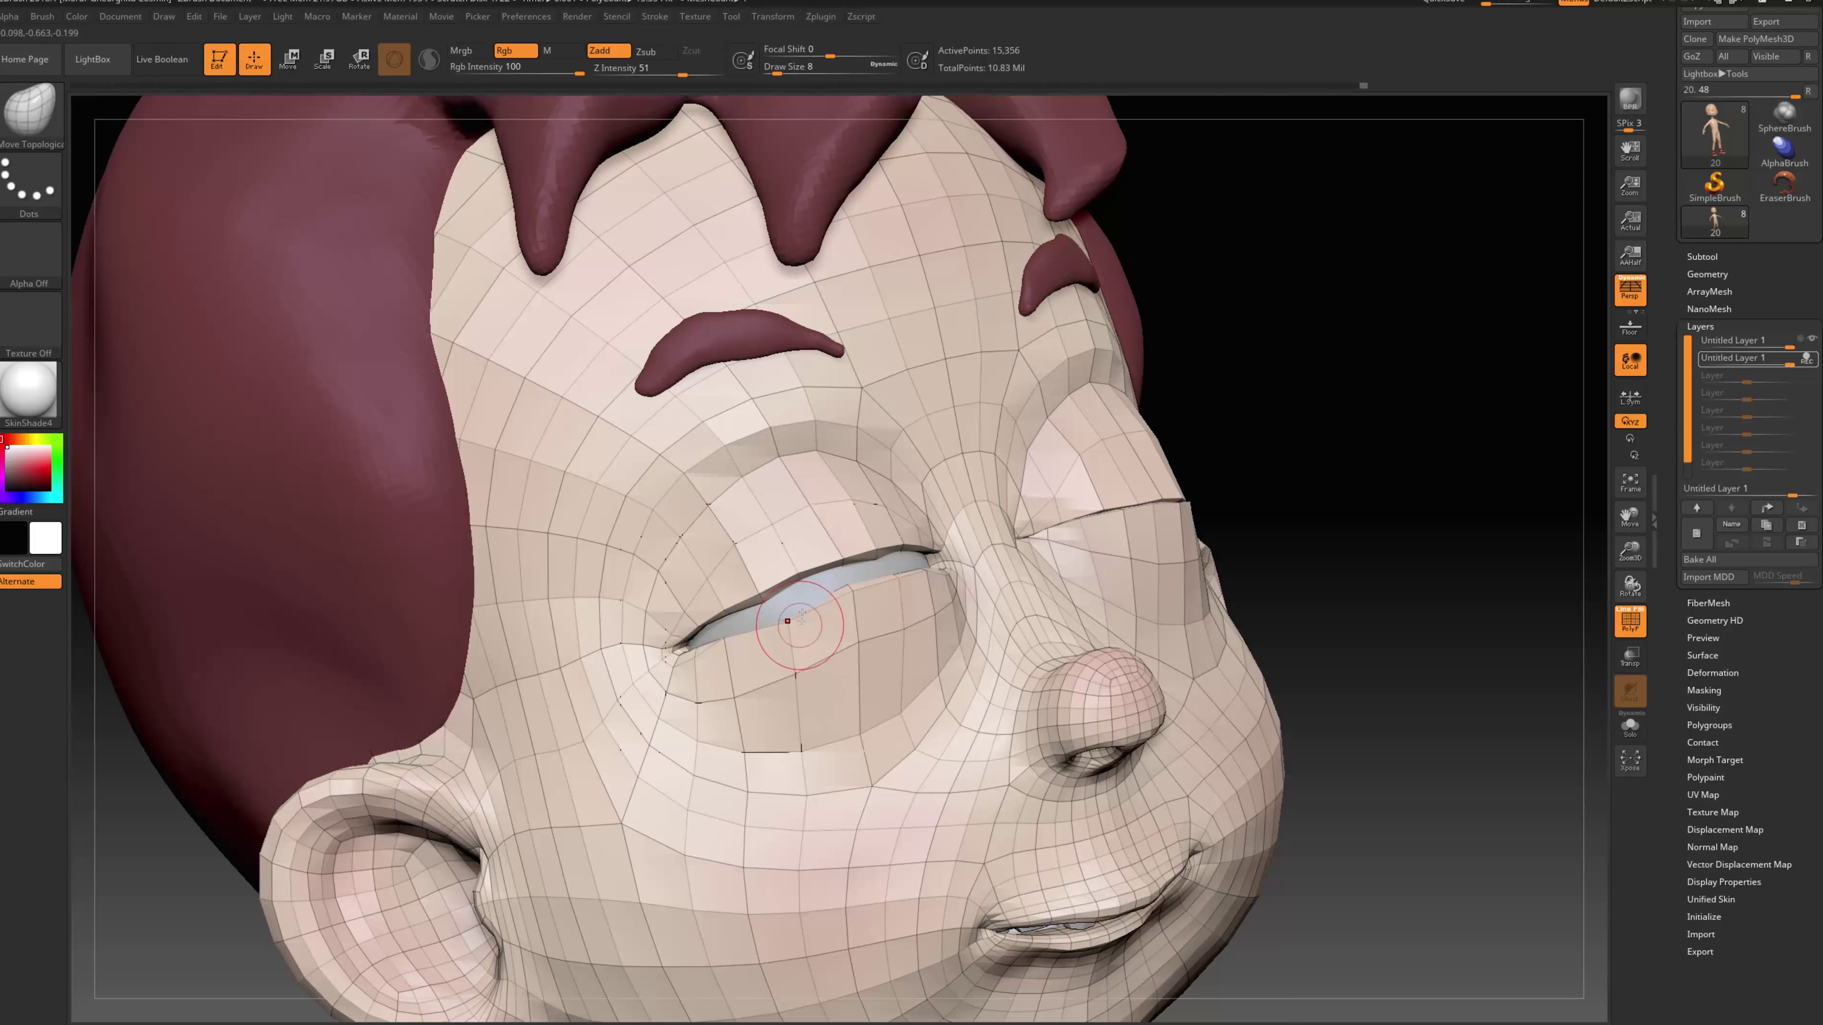
left_click_drag(1274, 453, 1214, 483)
key("s")
left_click_drag(771, 639, 781, 639)
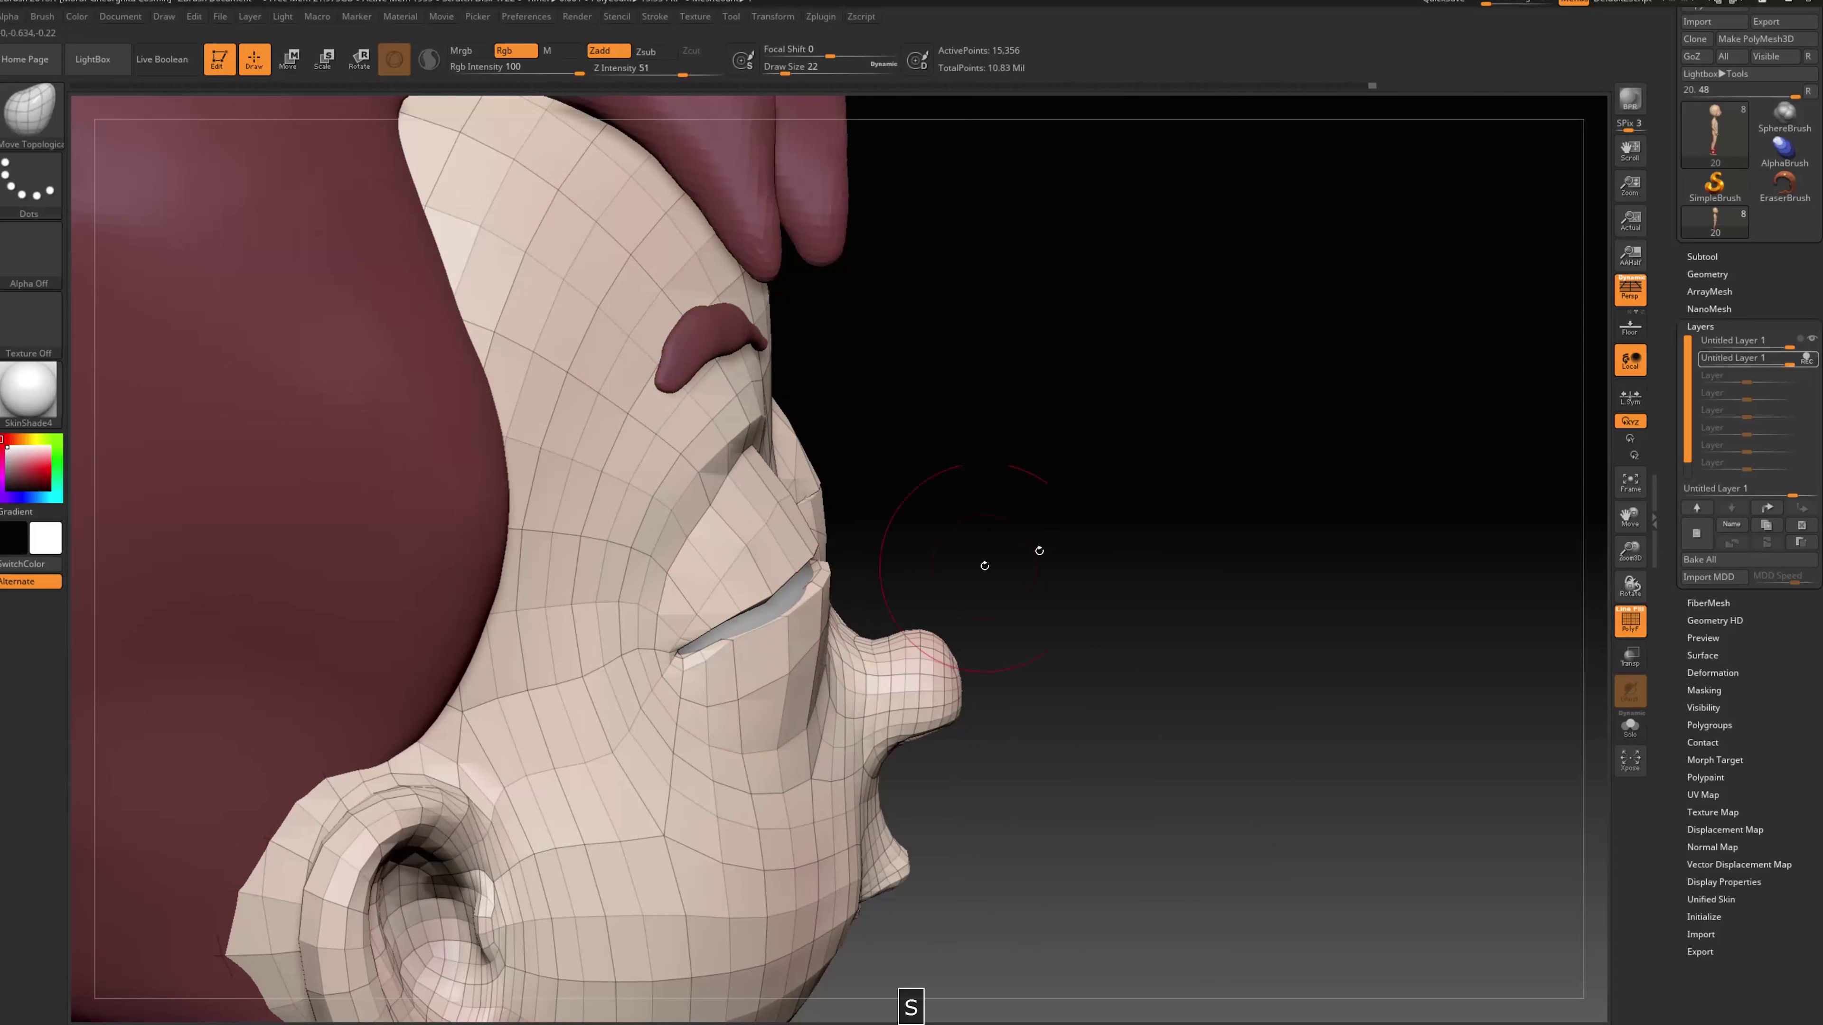
Refine the right lower lid's side profile and pull its middle up toward the upper lid at draw size 13
left_click_drag(1038, 549, 1155, 552)
key("s")
mouse_move(787, 623)
left_mouse_down()
mouse_move(1050, 541)
mouse_move(1000, 553)
left_mouse_up()
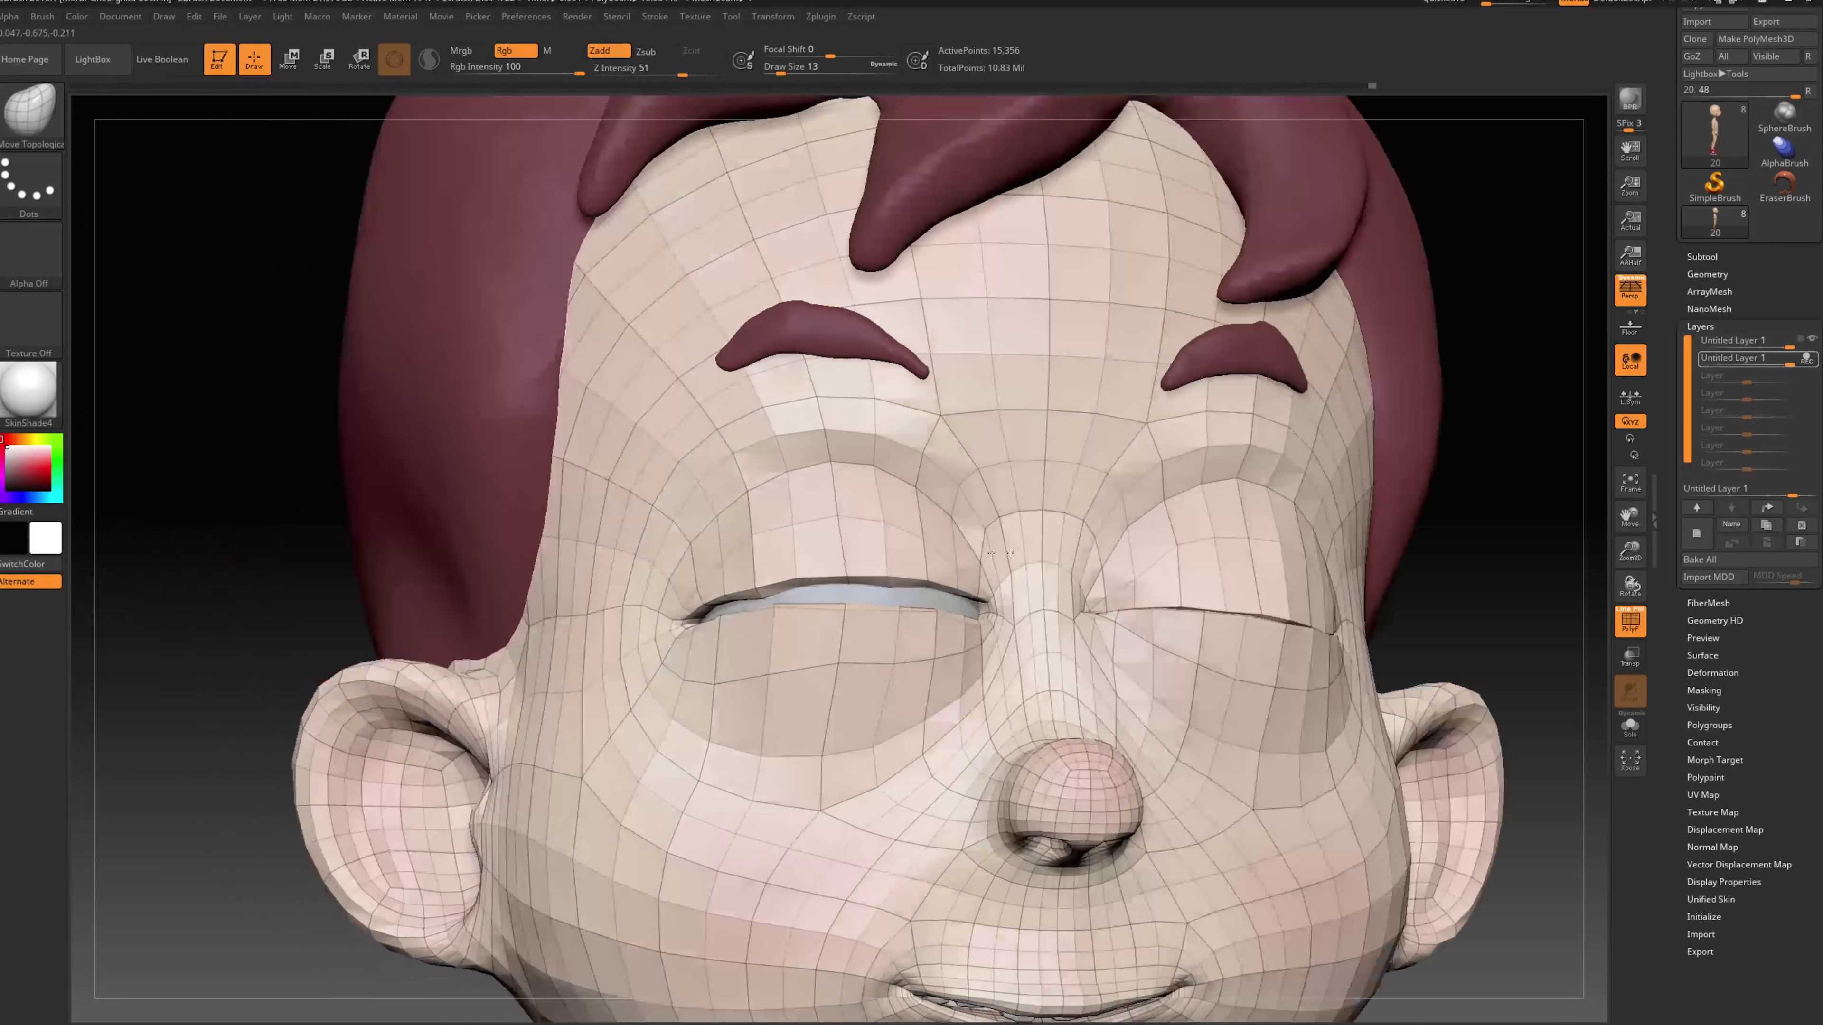
right_click_drag(1000, 553, 961, 554)
left_click_drag(847, 620, 844, 592)
Raise the outer part of the right lower lid toward the upper lid at draw sizes 8 and 5
mouse_move(391, 534)
left_mouse_down("alt")
mouse_move(374, 517)
mouse_move(854, 624)
mouse_move(831, 609)
mouse_move(903, 615)
mouse_move(912, 593)
mouse_move(1048, 624)
left_mouse_up("alt")
key("s")
key("s")
key("s")
key("s")
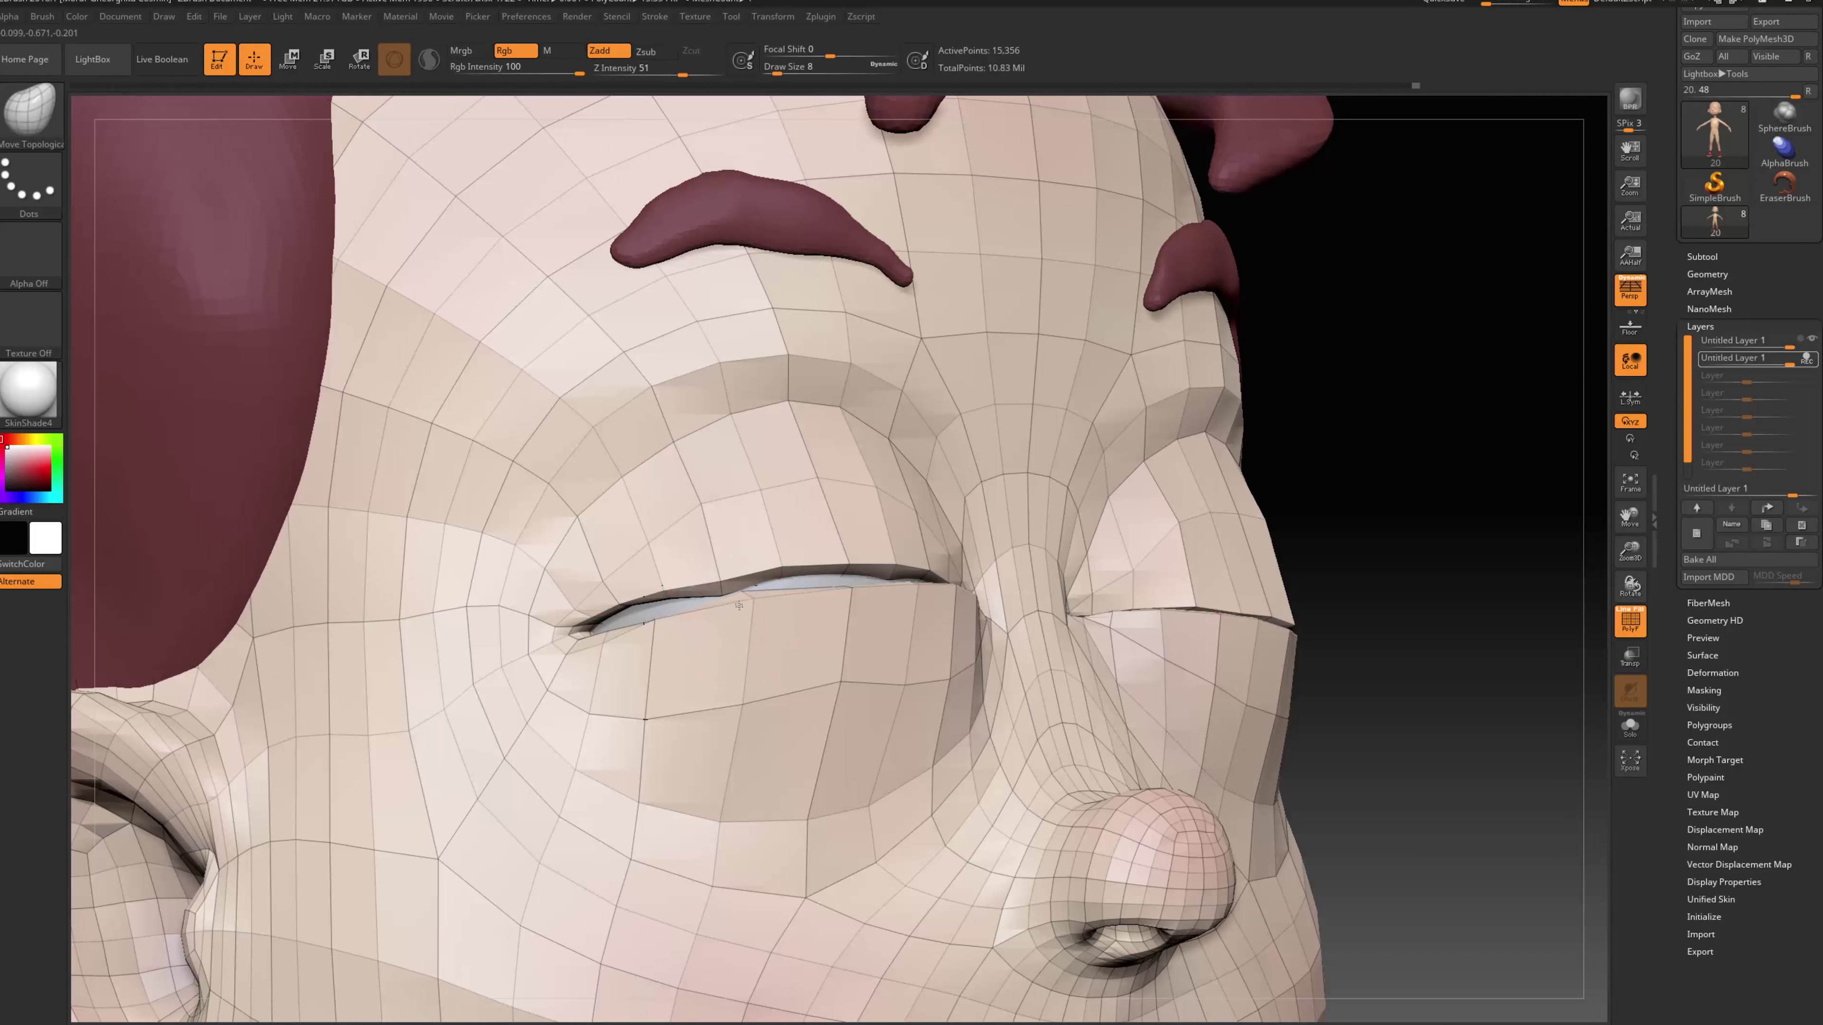
key("s")
left_click_drag(736, 596, 732, 597)
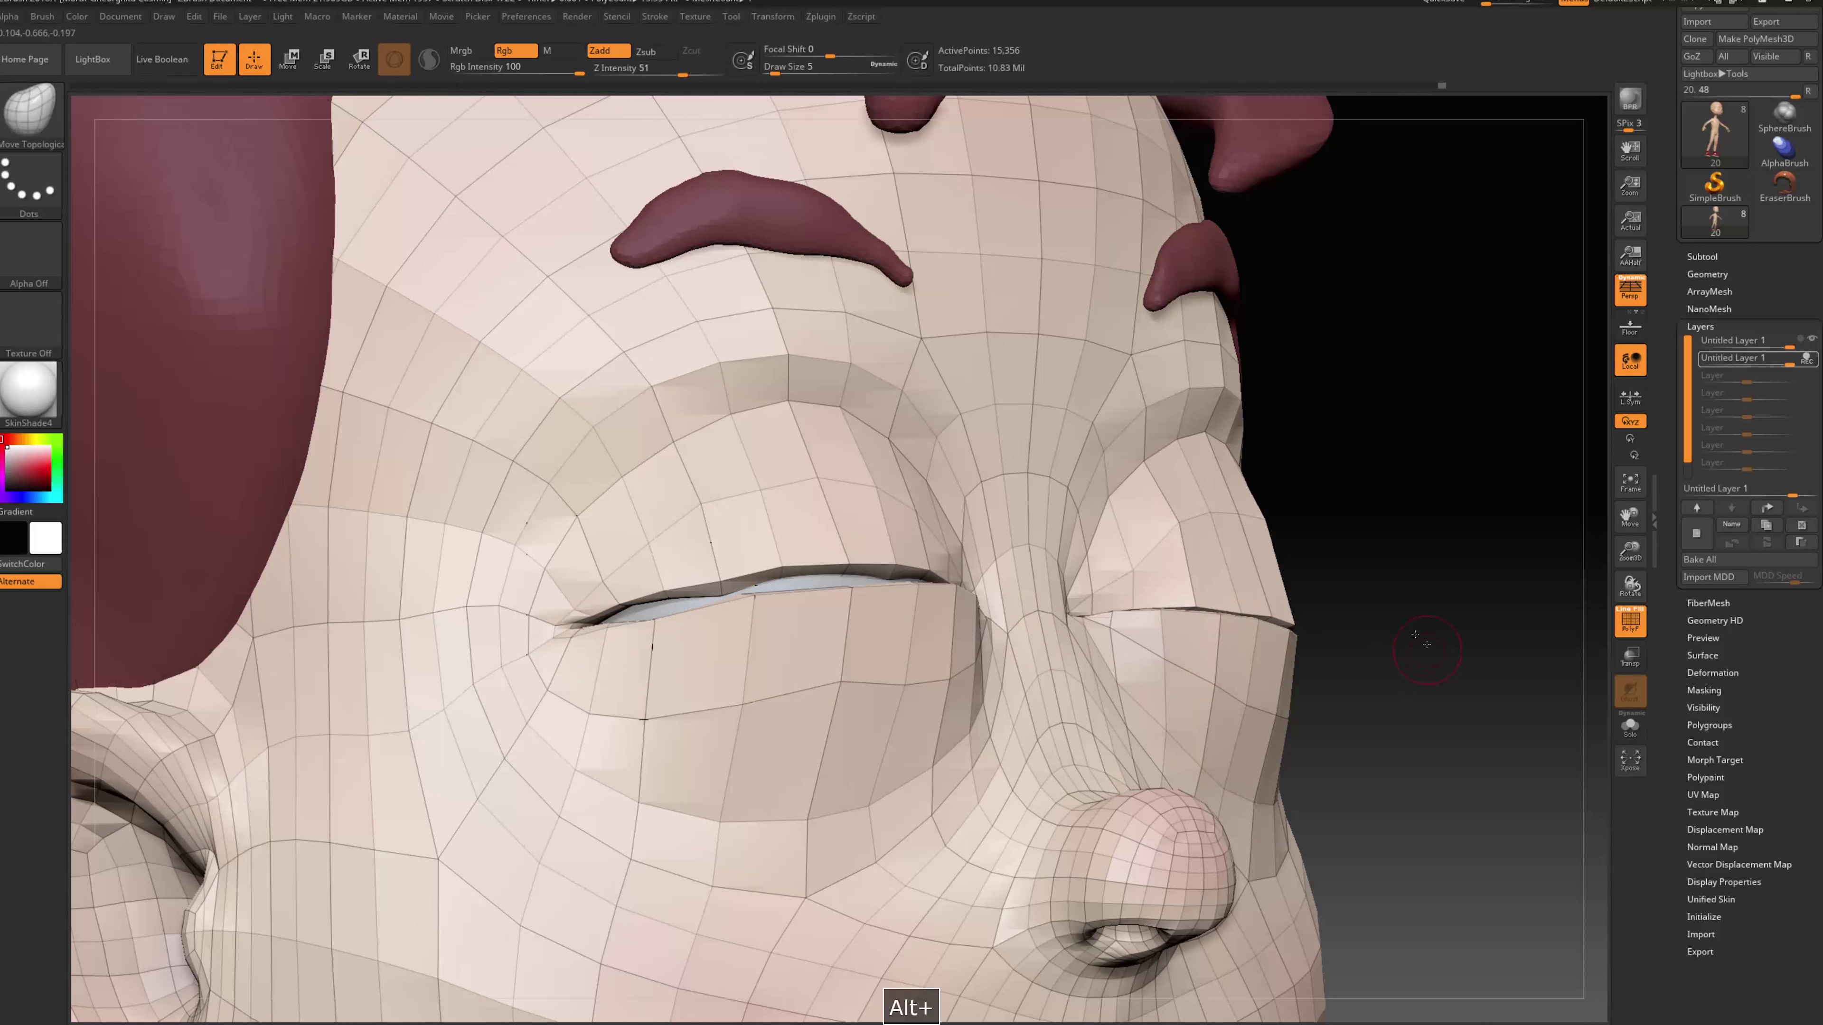
Adjust the right lower lid and the area beneath it at draw size 16, then at size 8
left_click_drag(1424, 651, 1245, 611, "alt")
key("s")
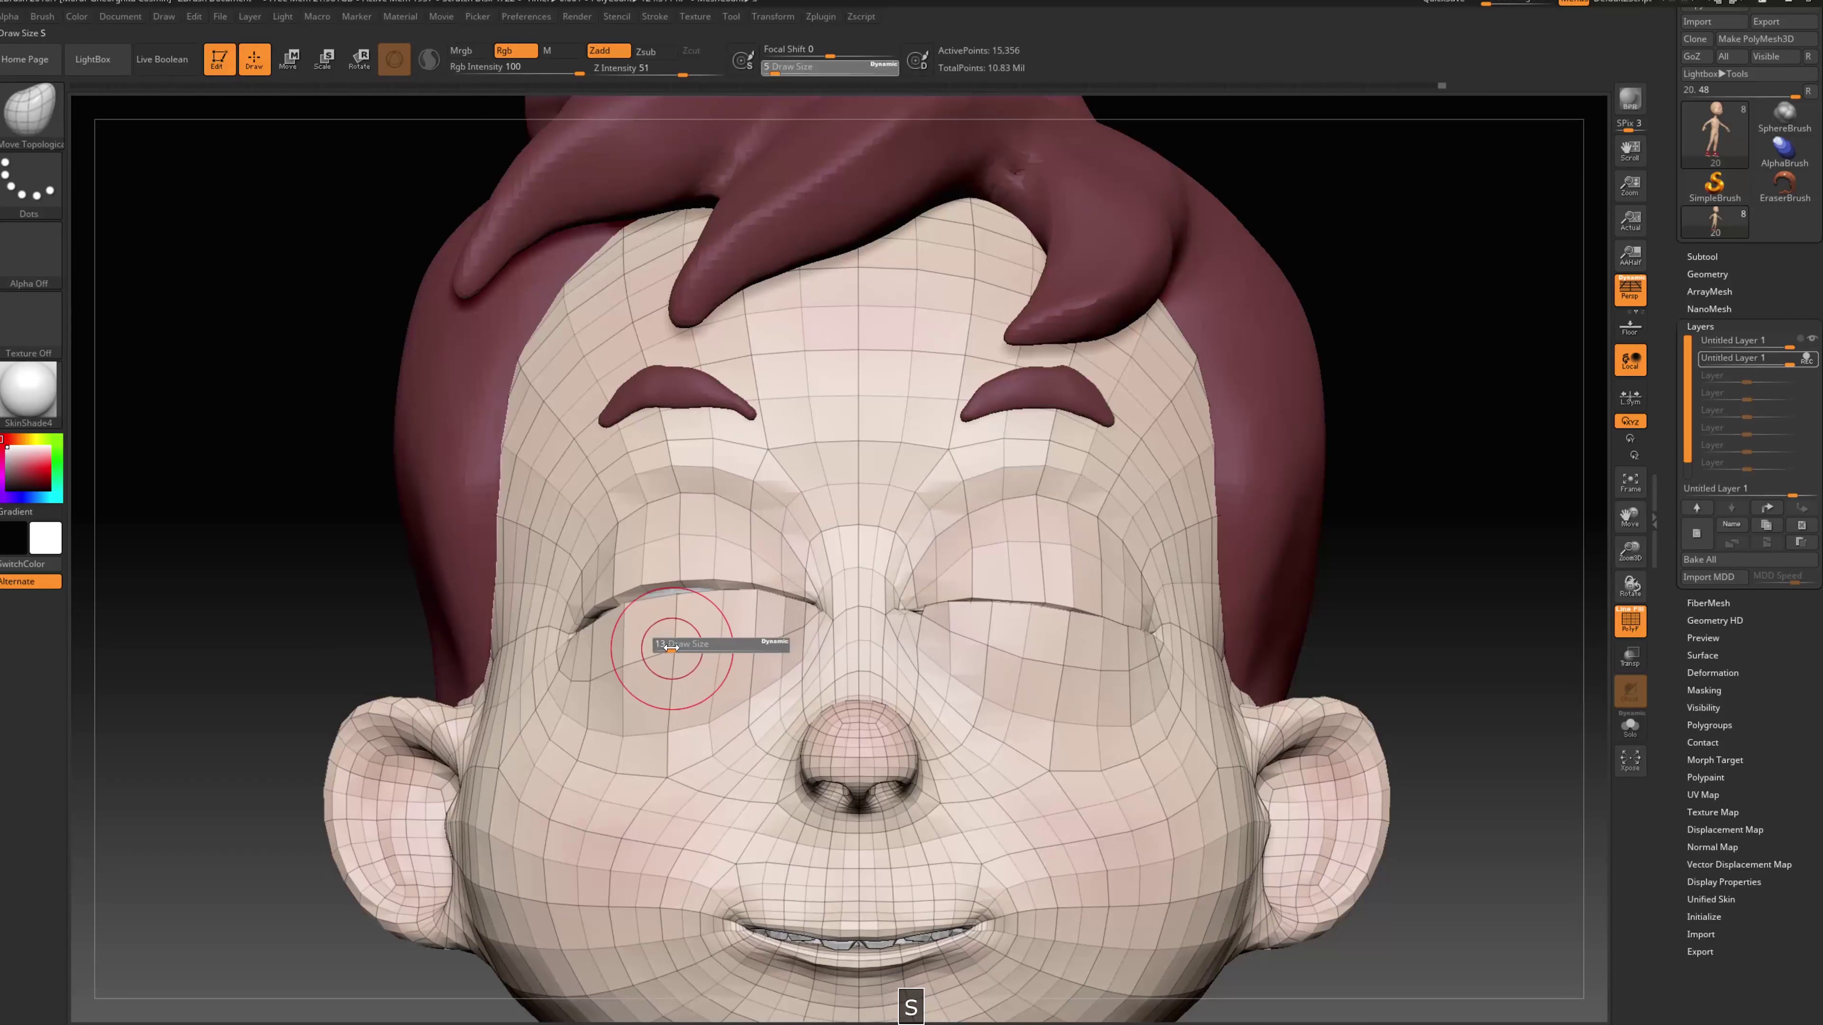
left_click(664, 643)
key("s")
left_click(663, 707)
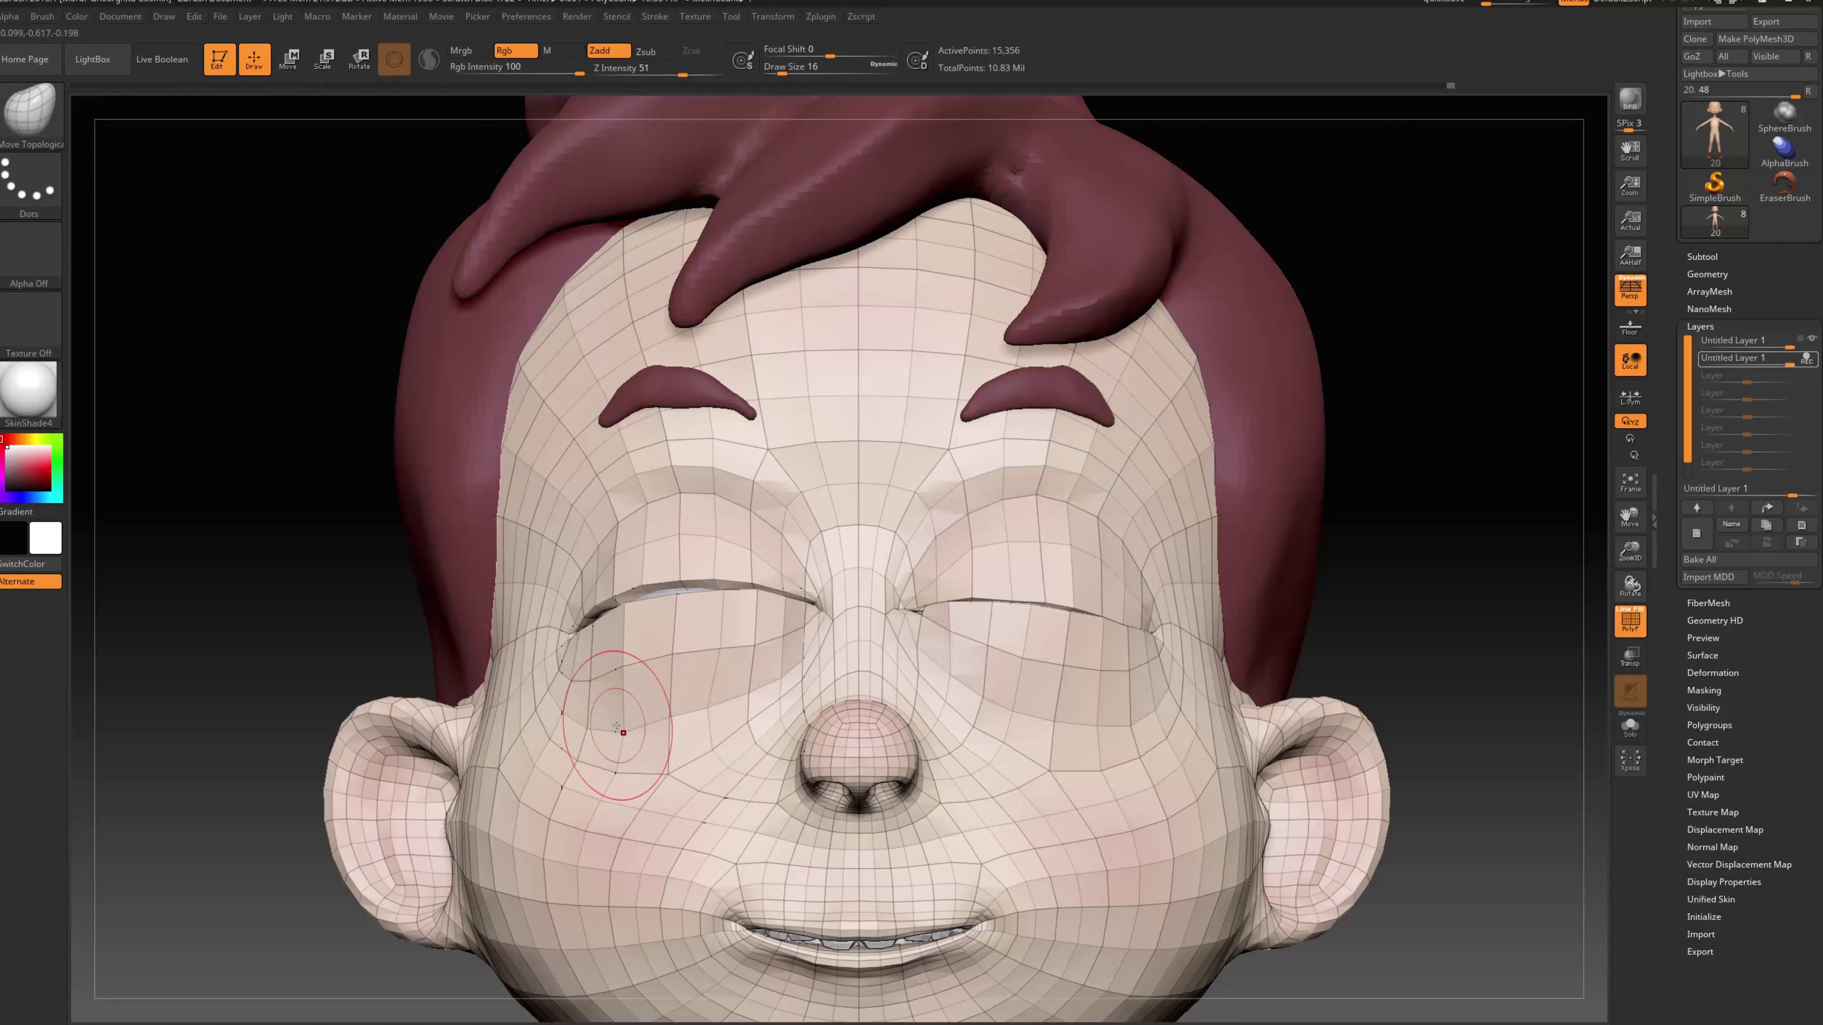
key("s")
left_click(707, 700)
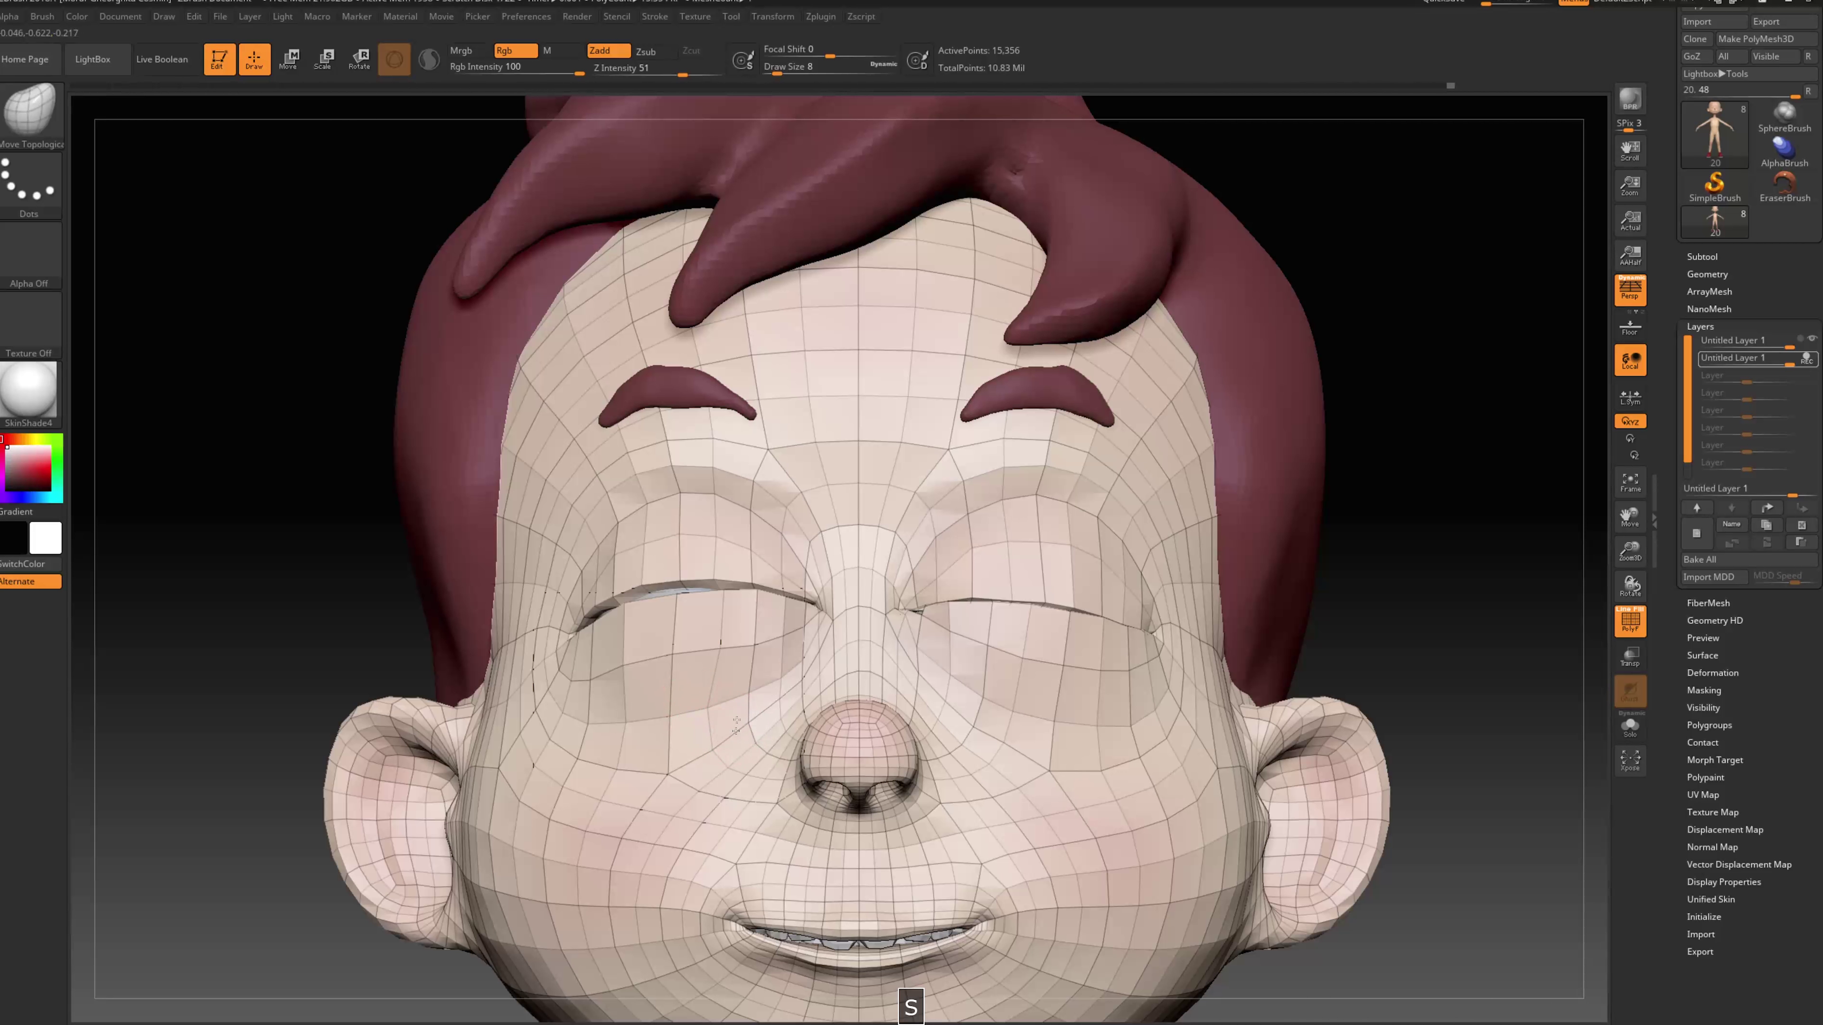
Pull the inner end of the right lower lid up to the upper lid at draw size 7
mouse_move(1435, 603)
left_mouse_down()
mouse_move(1450, 573)
mouse_move(605, 727)
mouse_move(579, 681)
left_mouse_up()
left_click_drag(567, 616, 1145, 537)
mouse_move(1420, 526)
left_mouse_down()
mouse_move(1040, 574)
mouse_move(761, 659)
mouse_move(786, 632)
left_mouse_up()
key("s")
mouse_move(1343, 537)
left_mouse_down("alt")
mouse_move(1444, 594)
mouse_move(1475, 488)
left_mouse_up("alt")
key("s")
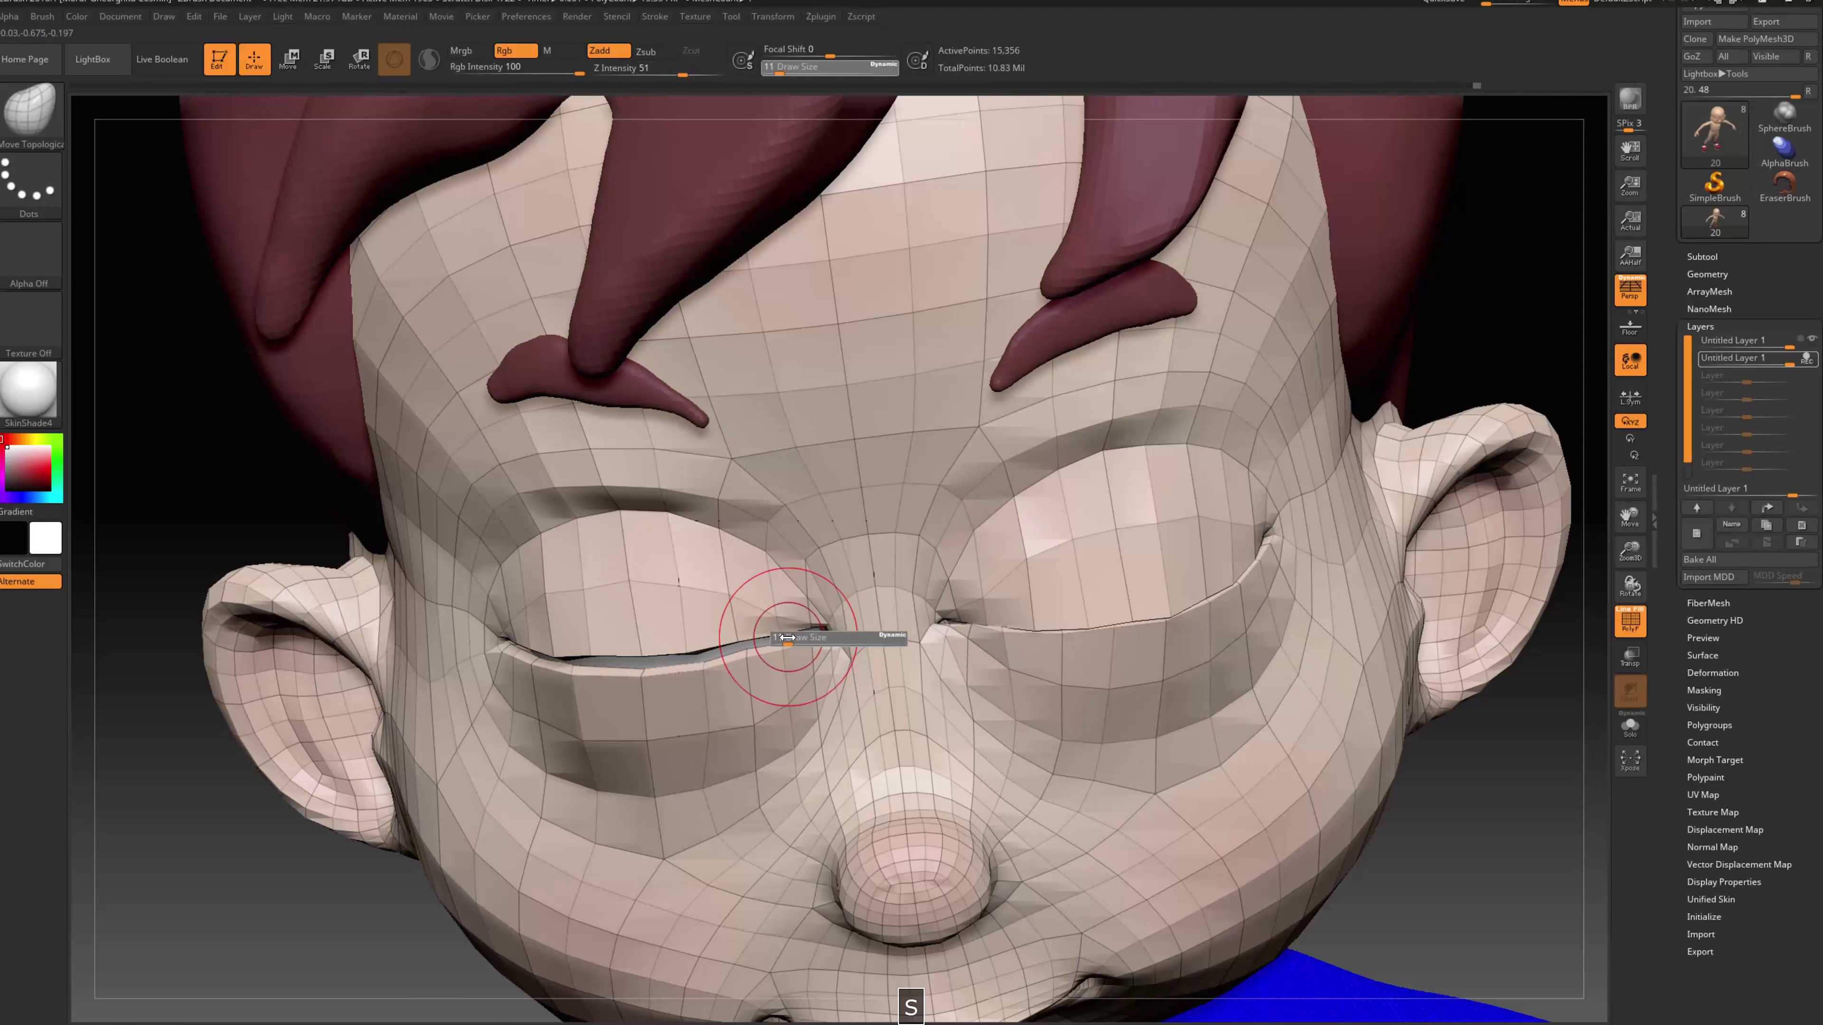
left_click_drag(798, 637, 784, 636)
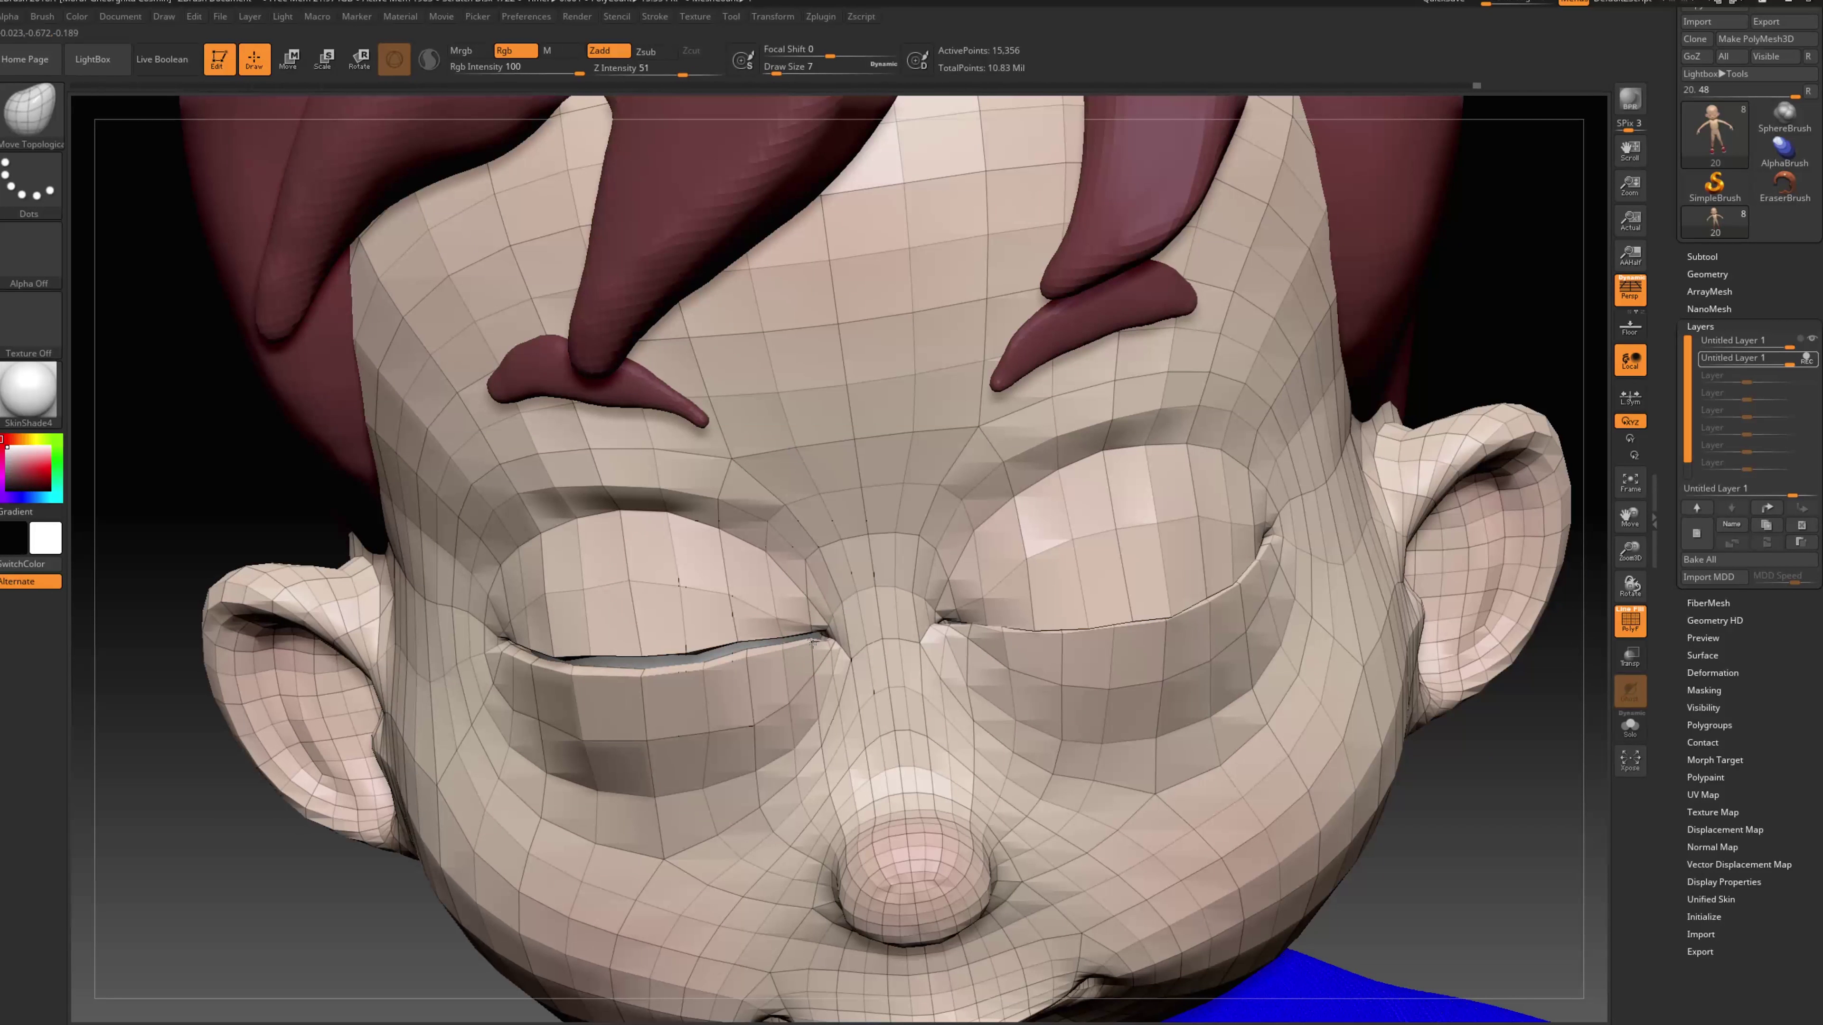
mouse_move(310, 953)
left_mouse_down()
mouse_move(309, 783)
mouse_move(588, 761)
left_mouse_up()
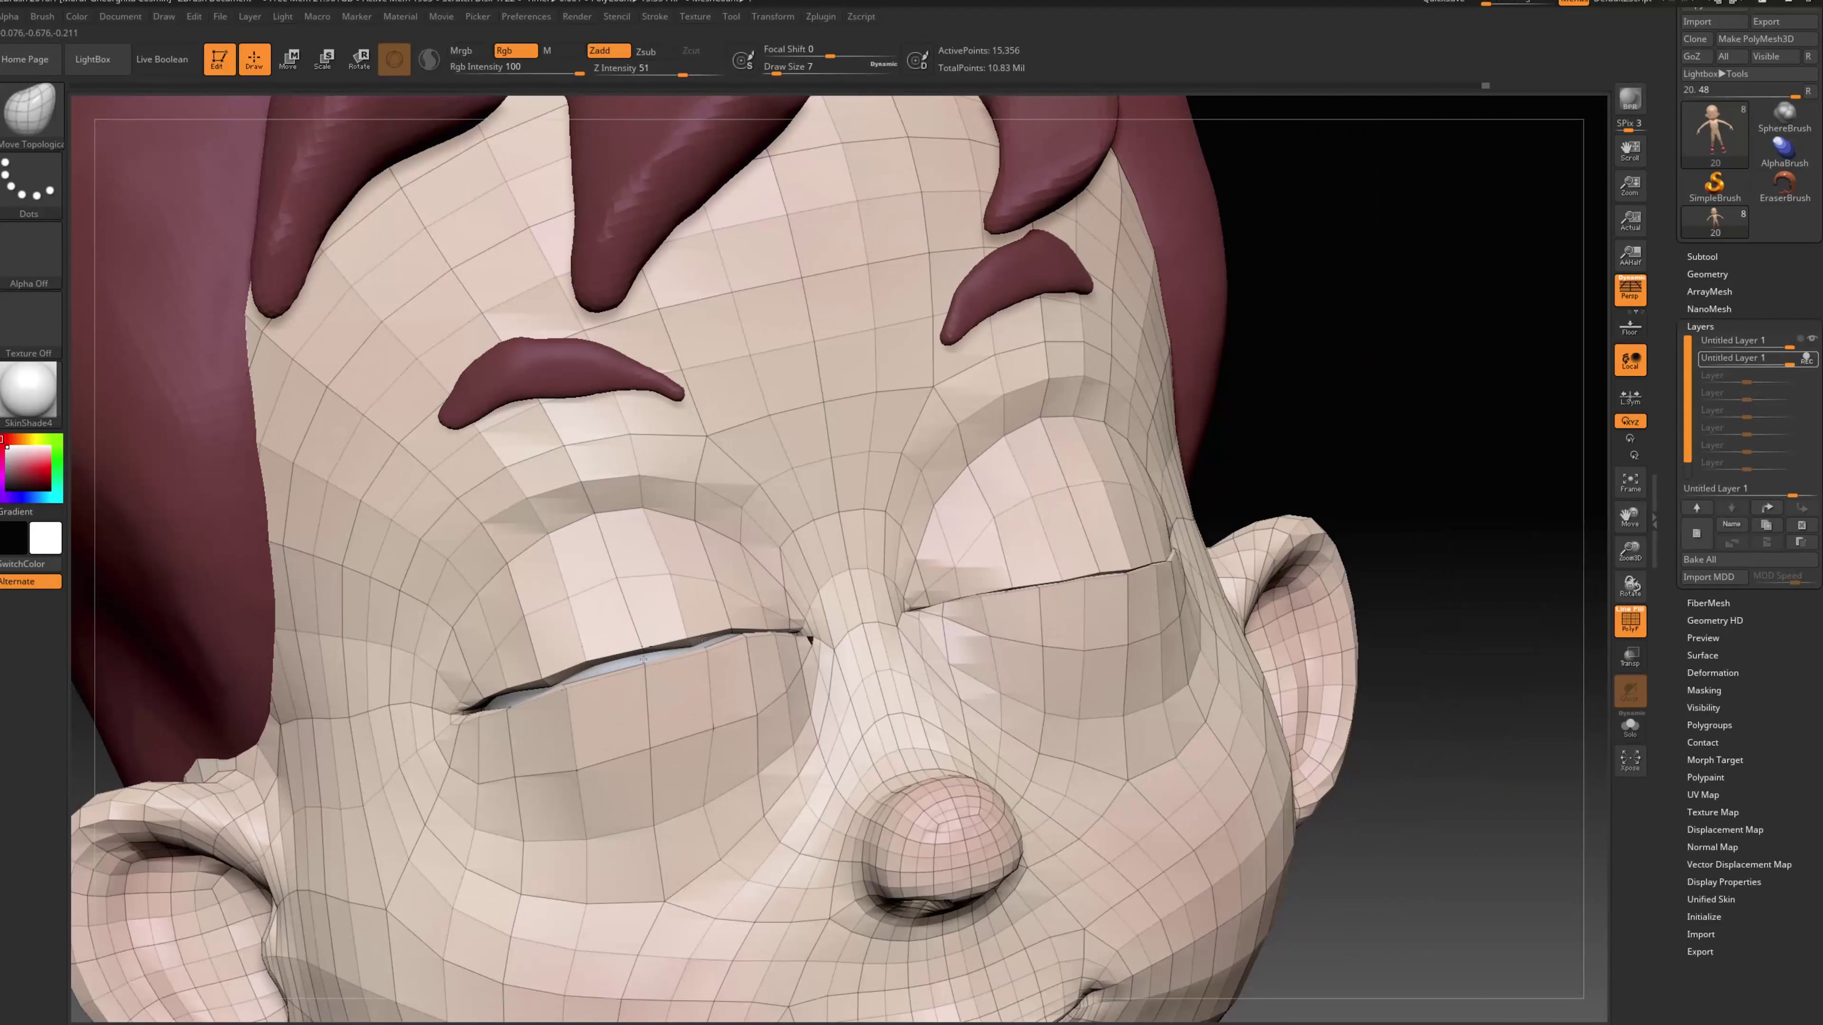
Shape the right lower lid's curve and side profile against the upper lid at draw size 13
left_click_drag(1432, 424, 1435, 495)
key("s")
left_click_drag(637, 619, 698, 607)
key("s")
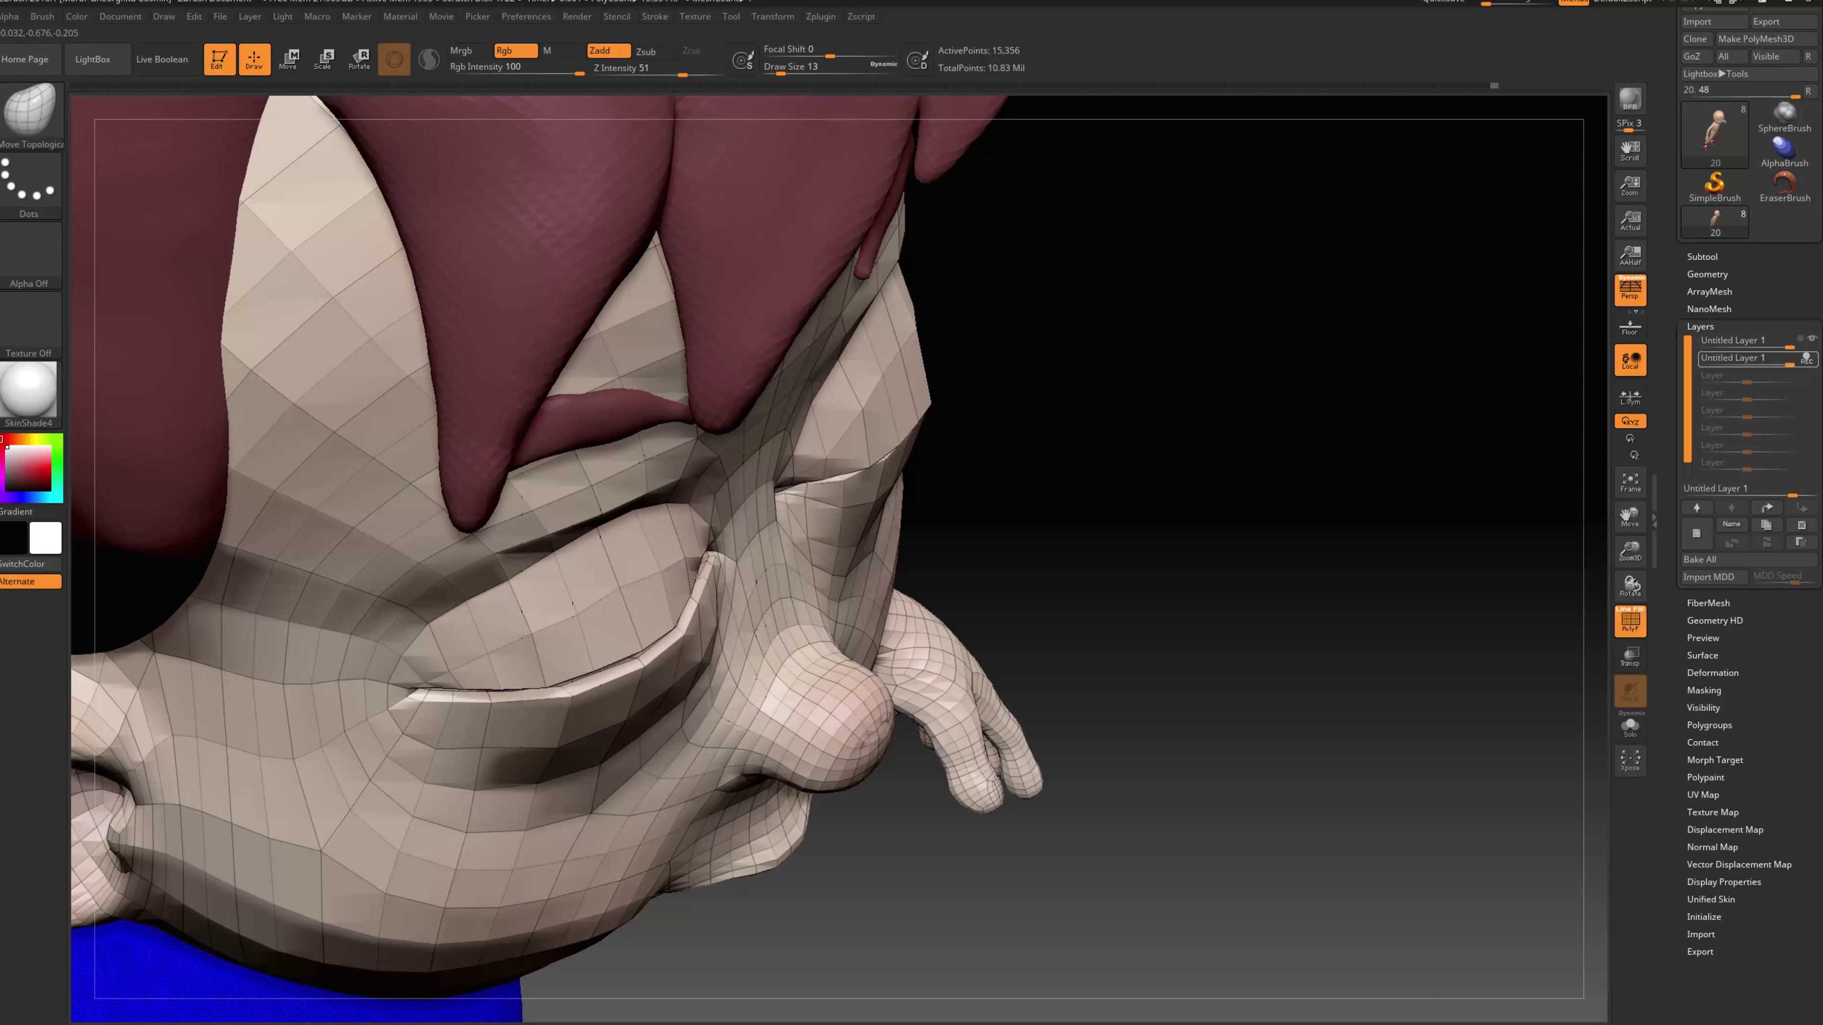
left_click_drag(1052, 558, 634, 658)
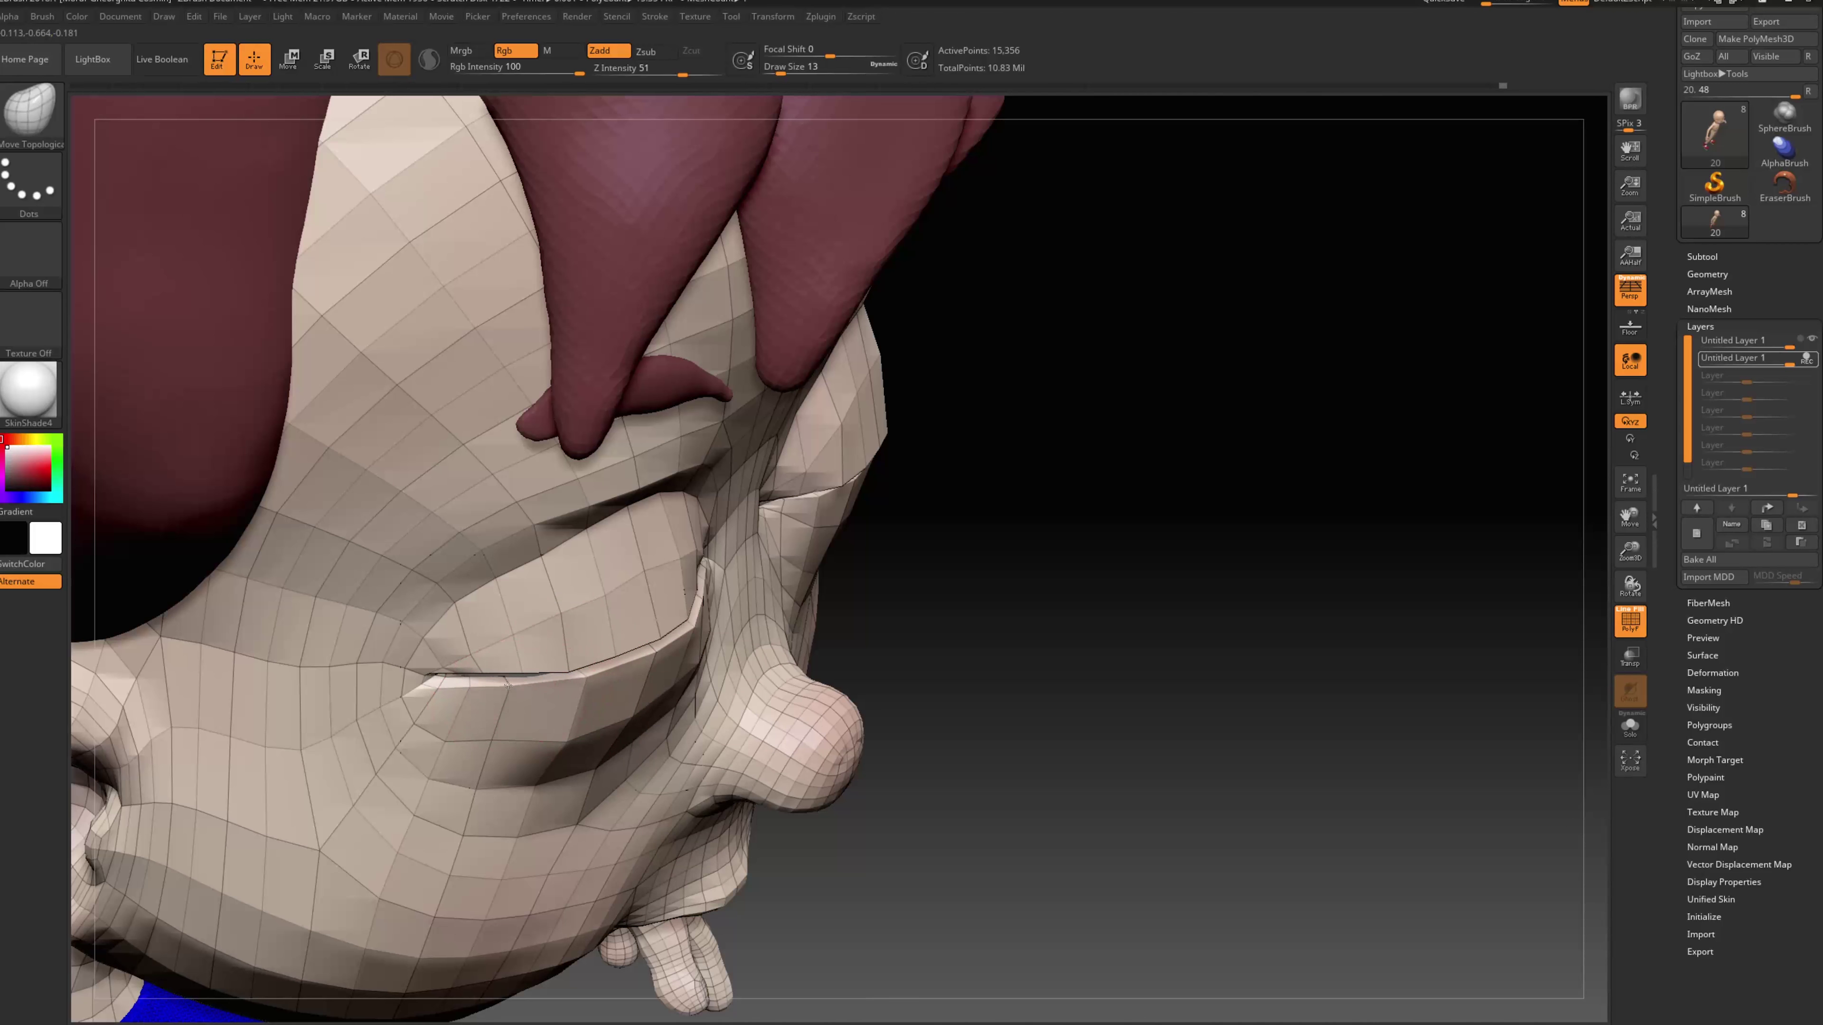
left_click_drag(1034, 672, 531, 668)
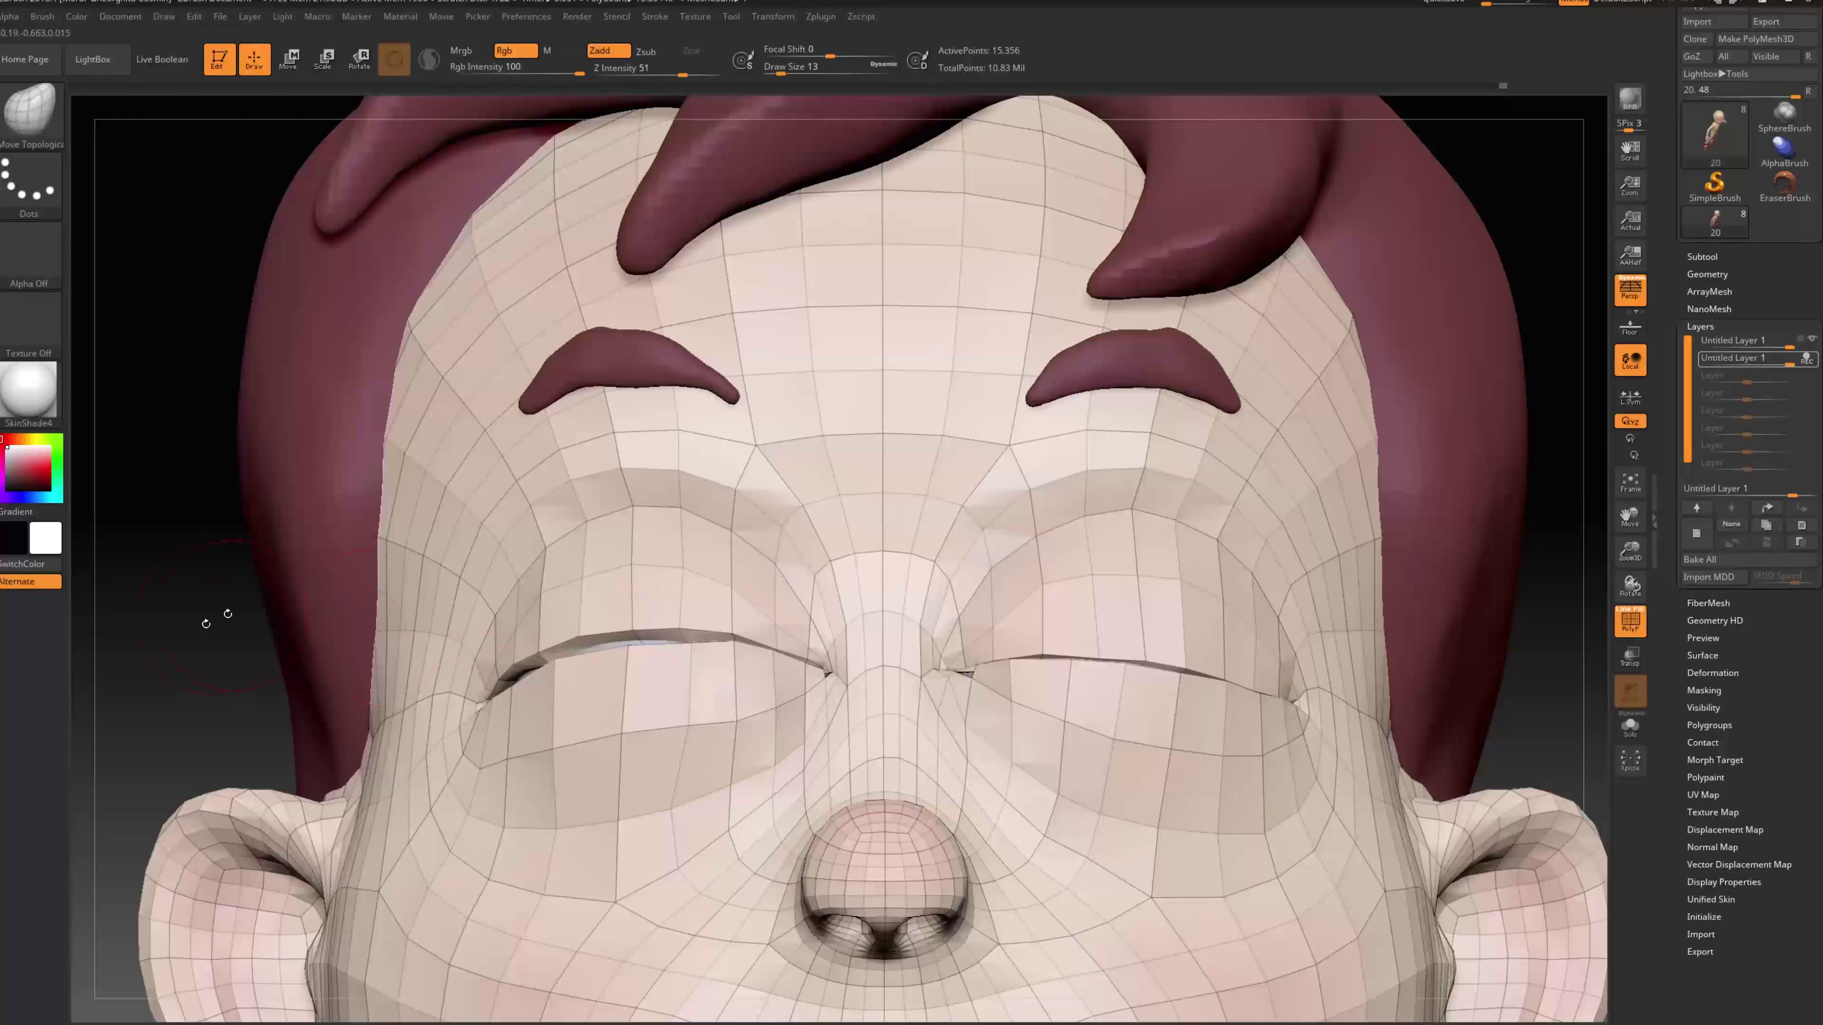
Close the gap along the middle of the right eye by lifting the lower lid at draw sizes 8 and 6
left_click_drag(216, 617, 373, 636)
left_click_drag(228, 652, 302, 657)
key("s")
left_click_drag(535, 696, 513, 696)
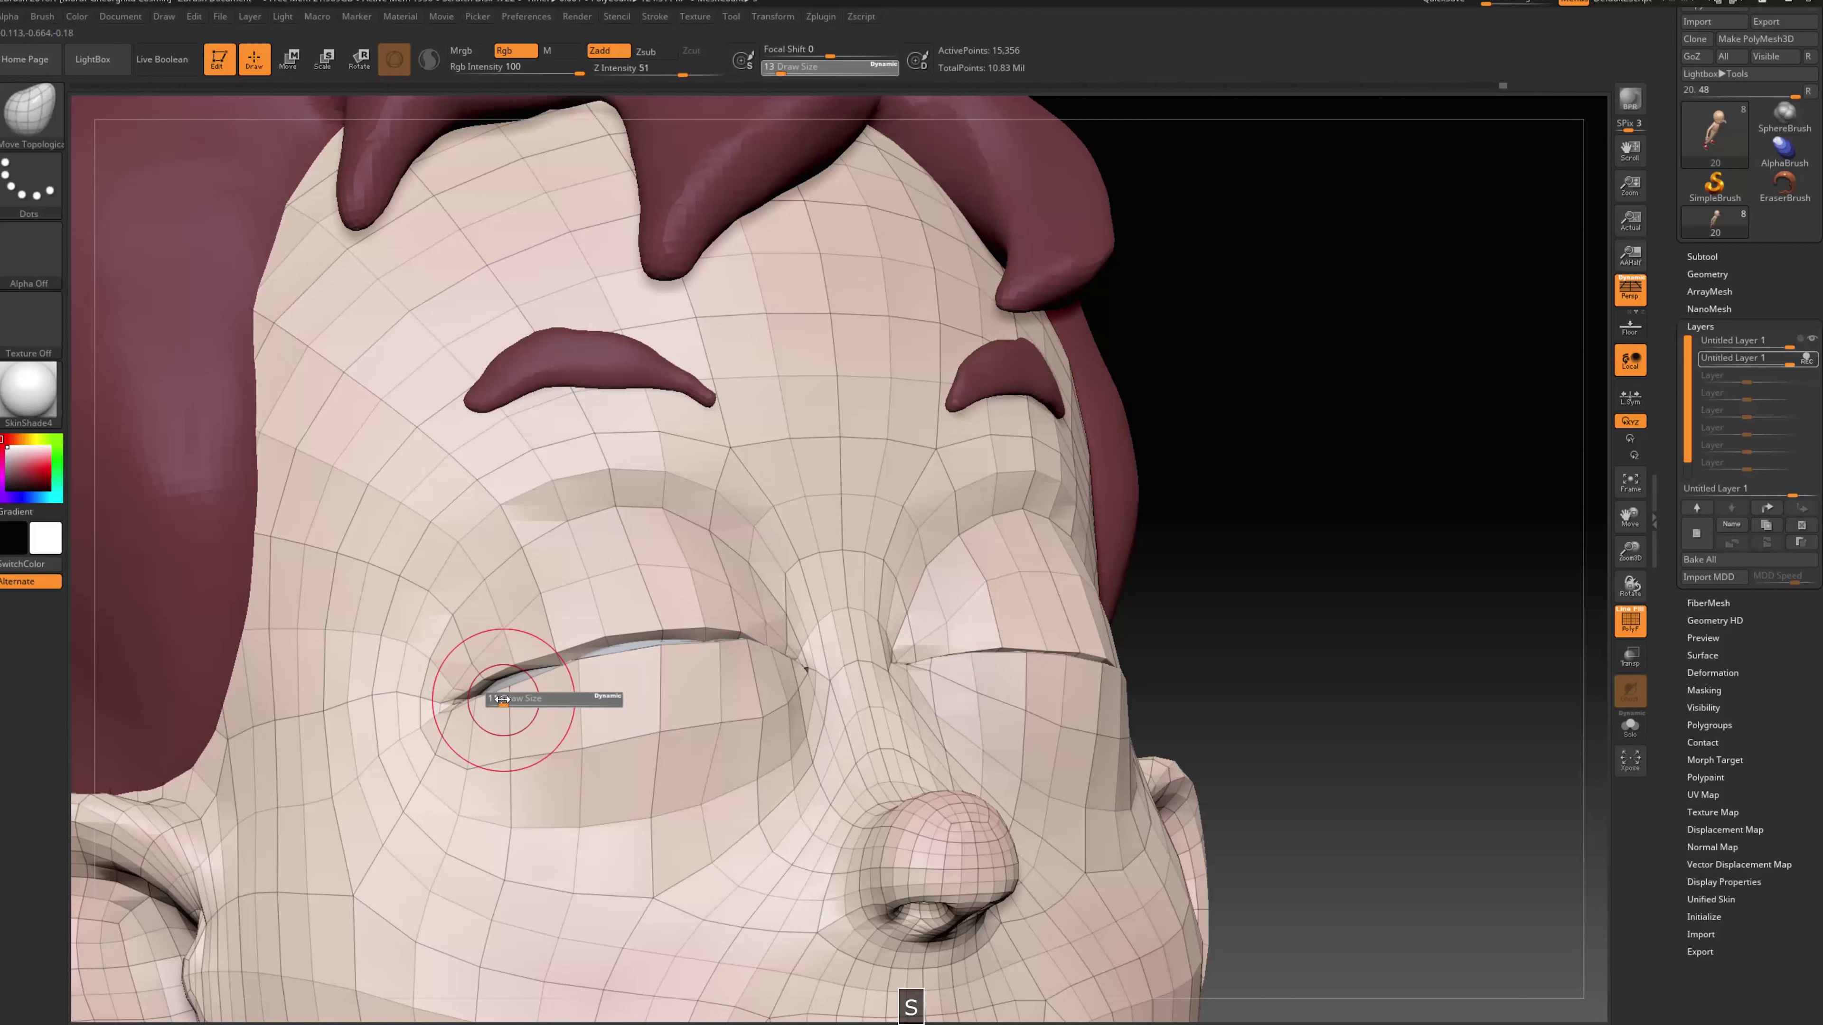
left_click_drag(770, 620, 661, 673)
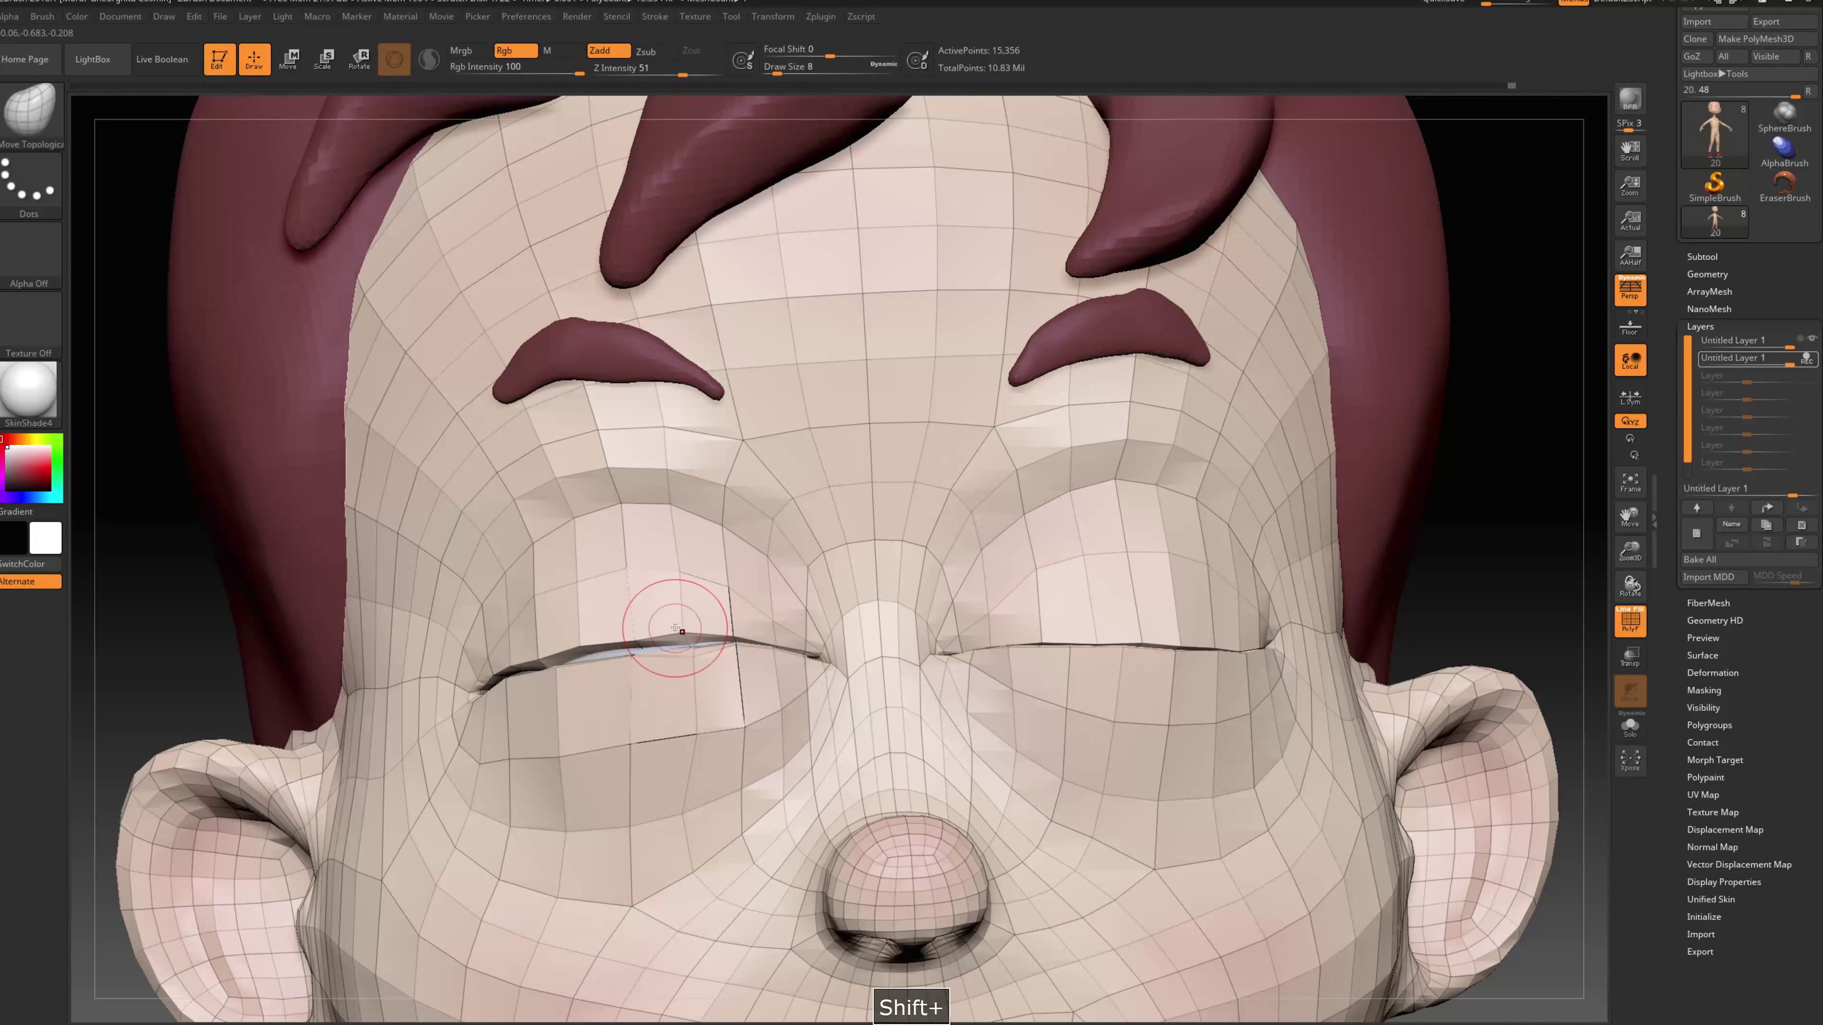
key("s")
left_click_drag(689, 672, 676, 671)
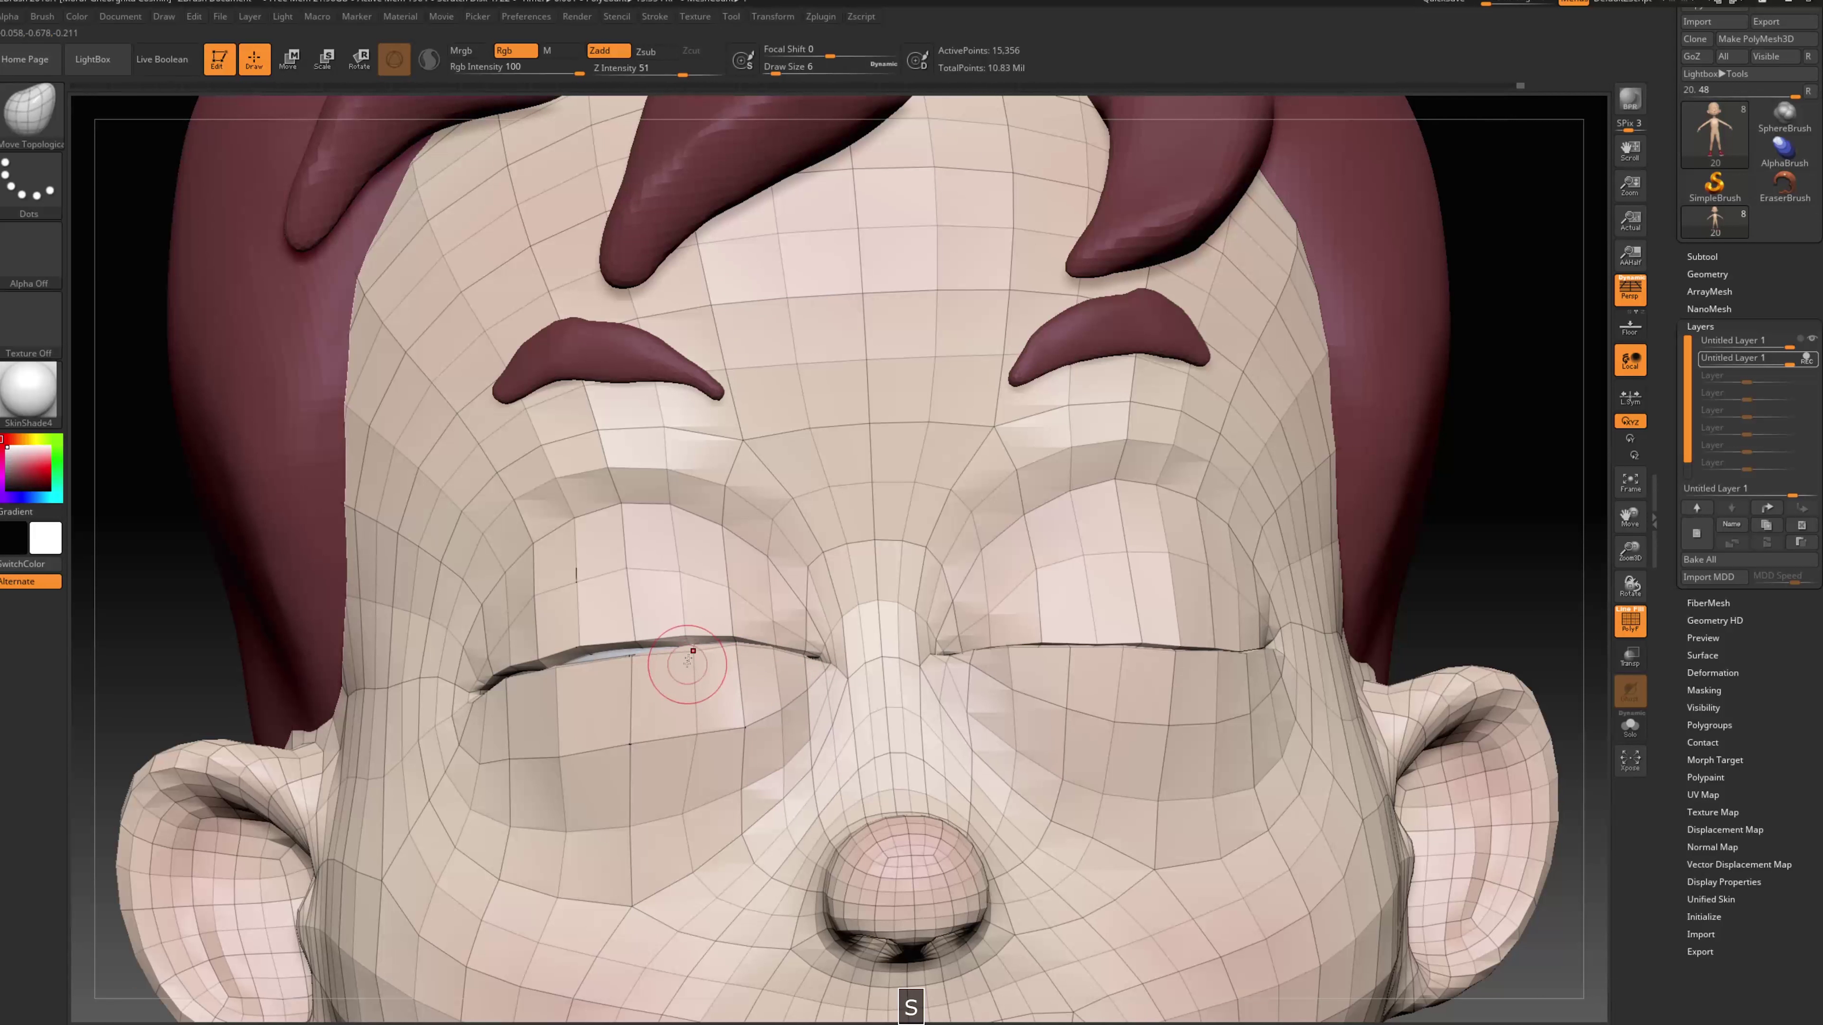
left_click_drag(301, 637, 488, 646)
Bring the right eye's outer lid edges together at draw size 11 and refine the inner edge at size 4
key("s")
left_click_drag(535, 651, 633, 646)
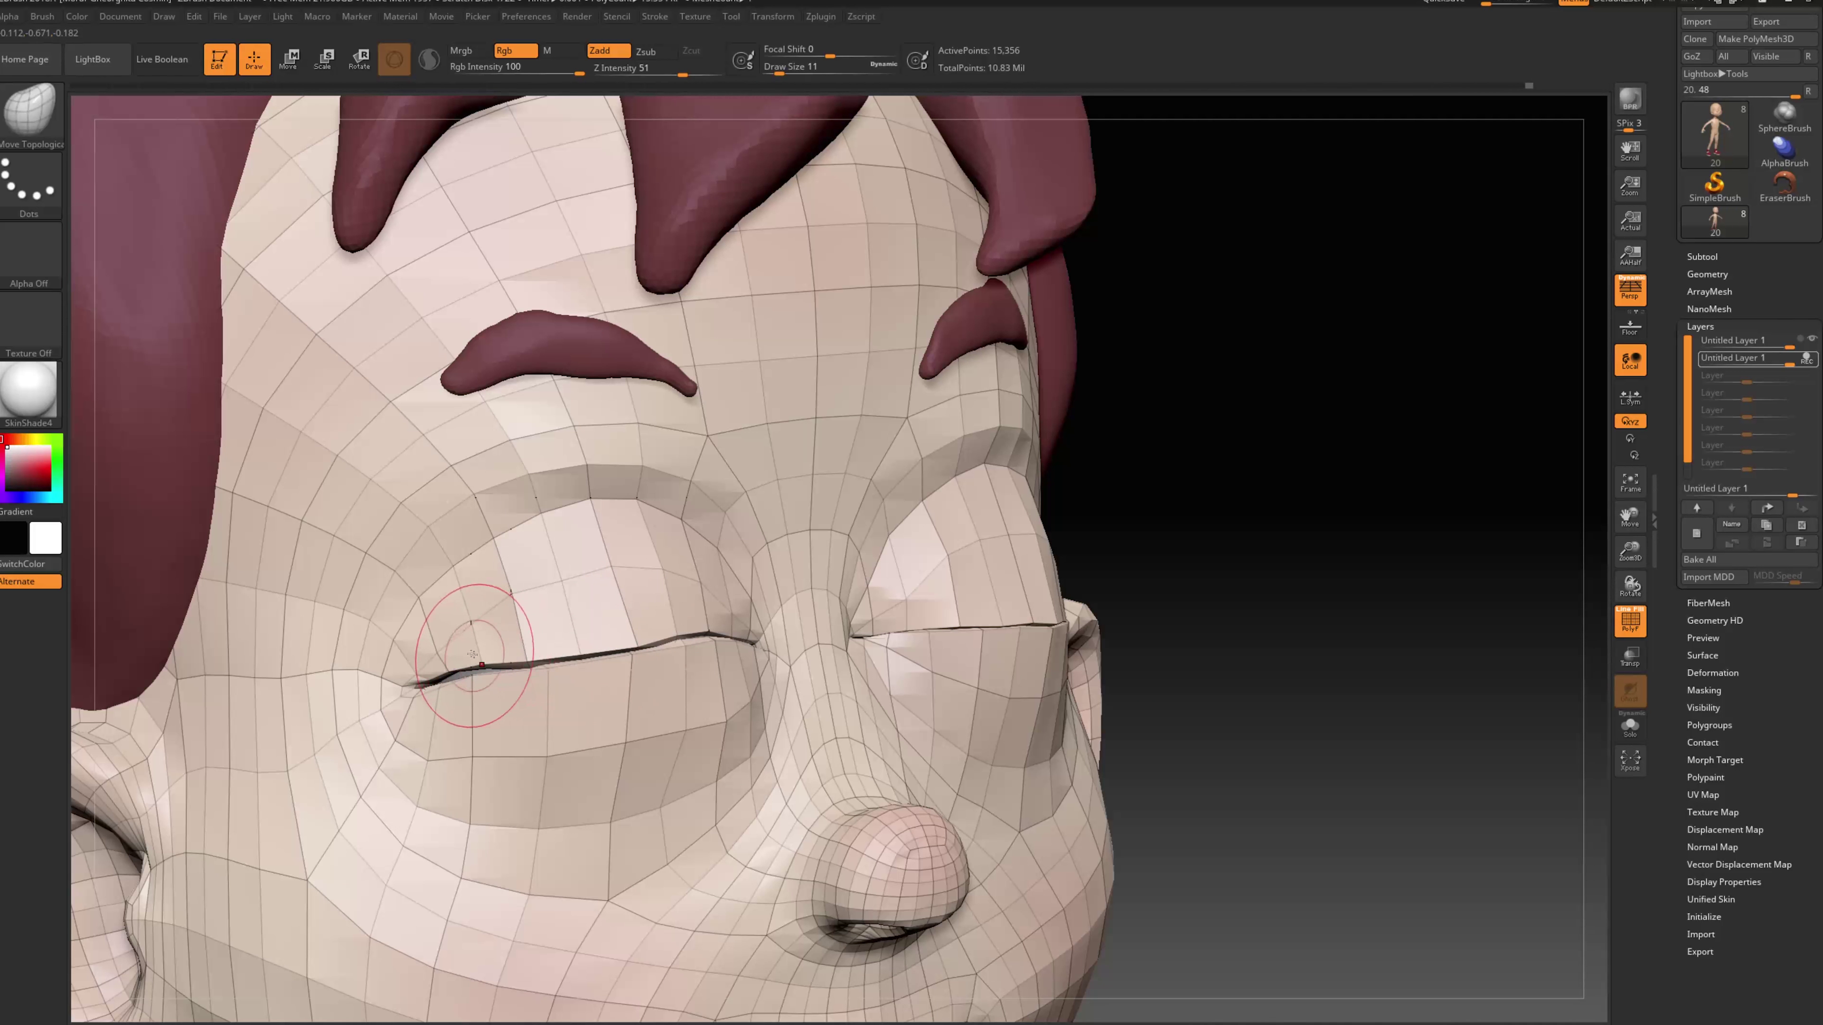
left_click_drag(468, 639, 438, 670)
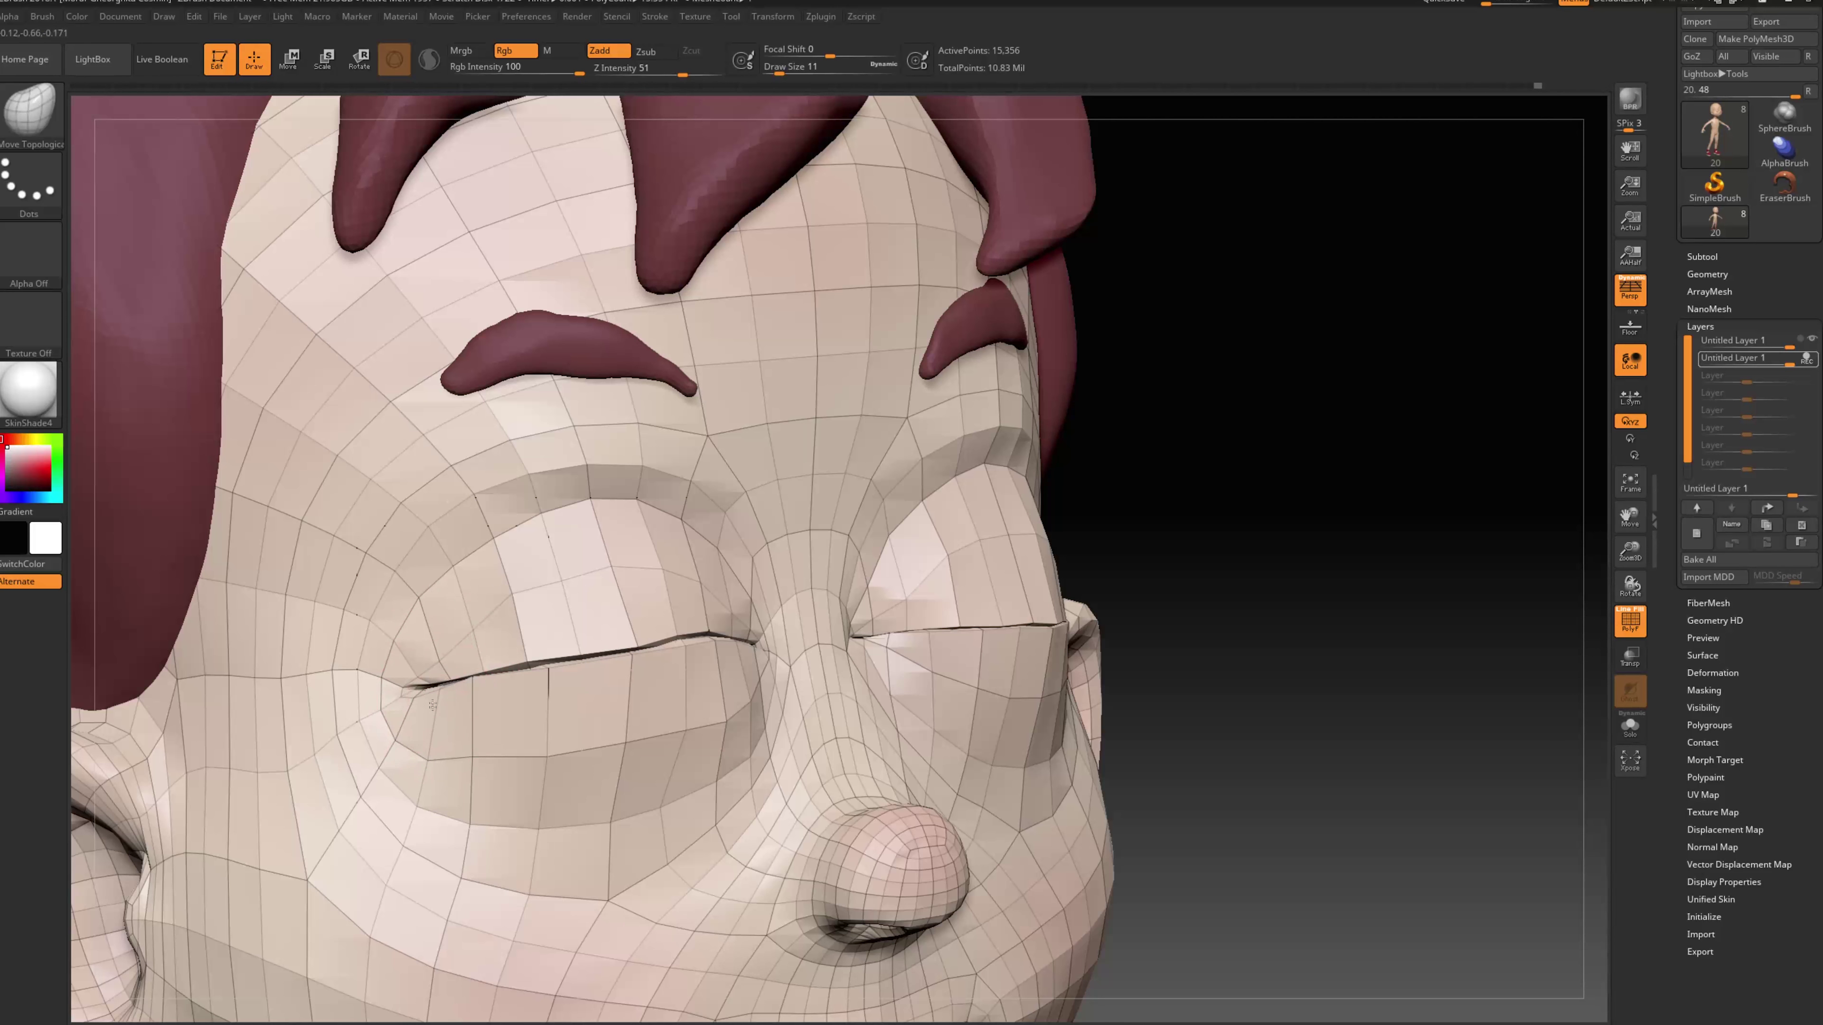
left_click_drag(1259, 592, 1119, 603, "shift")
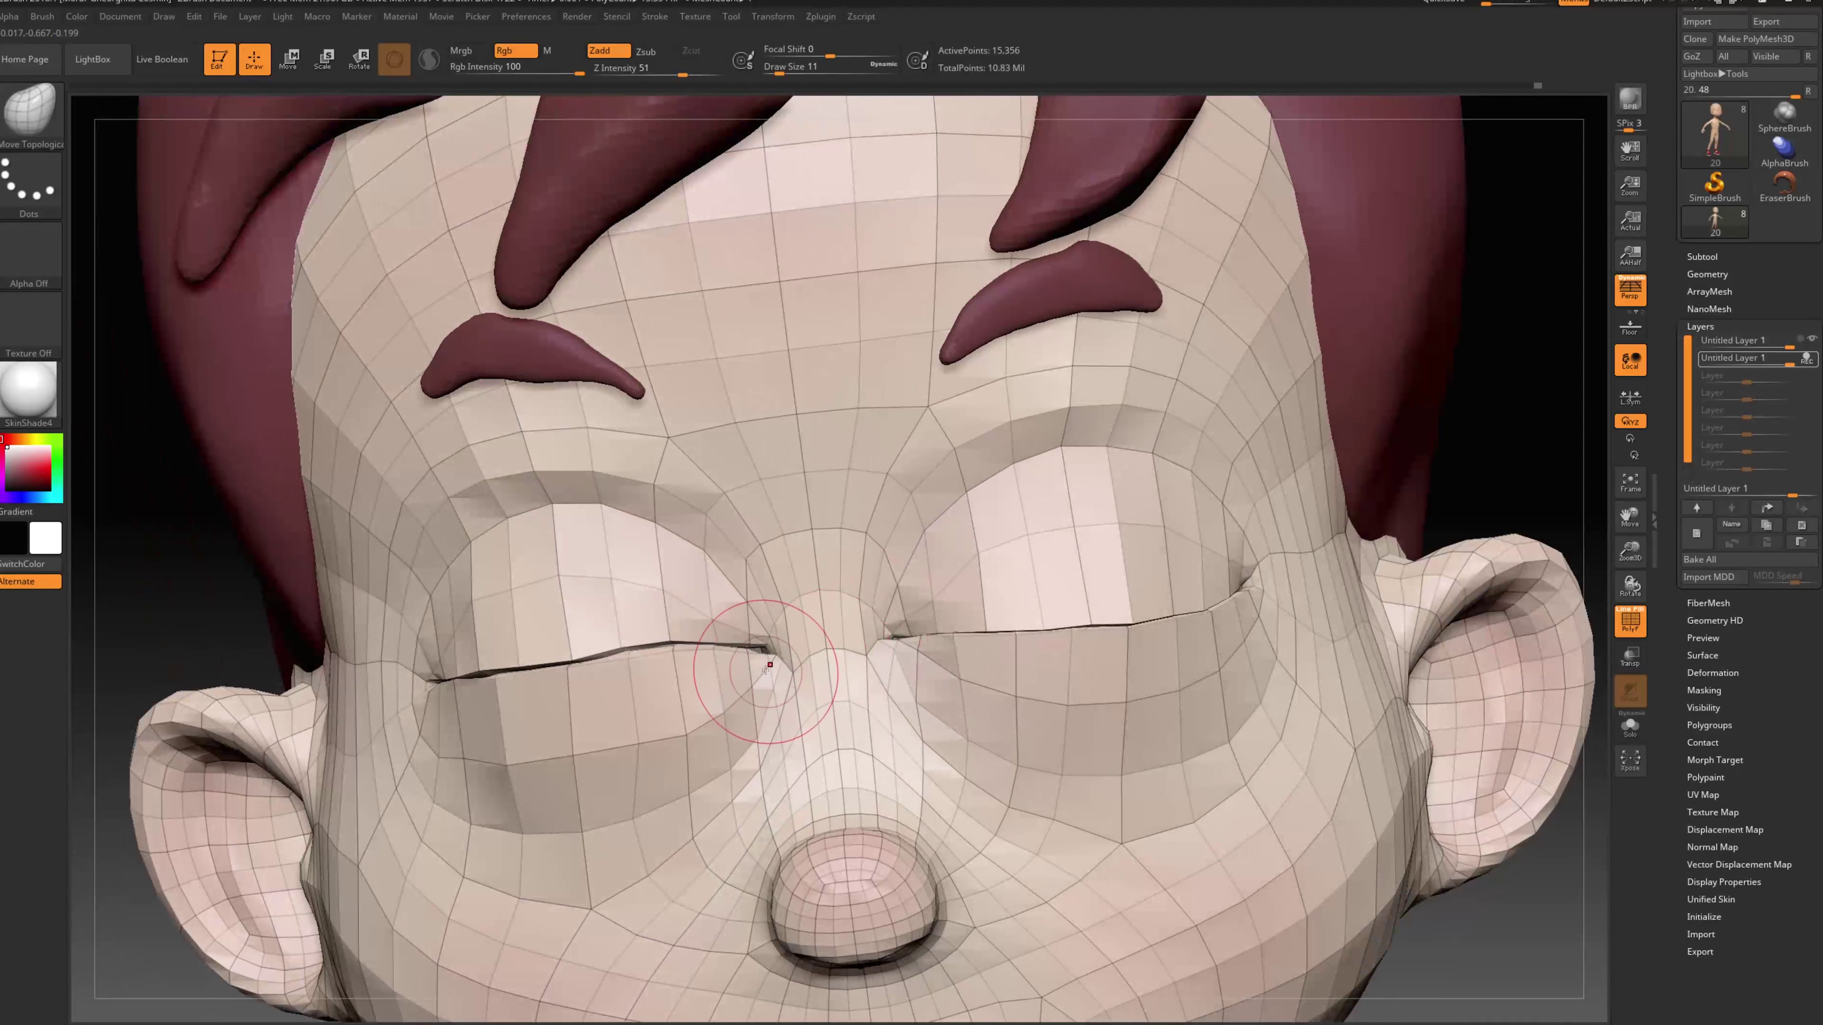
key("s")
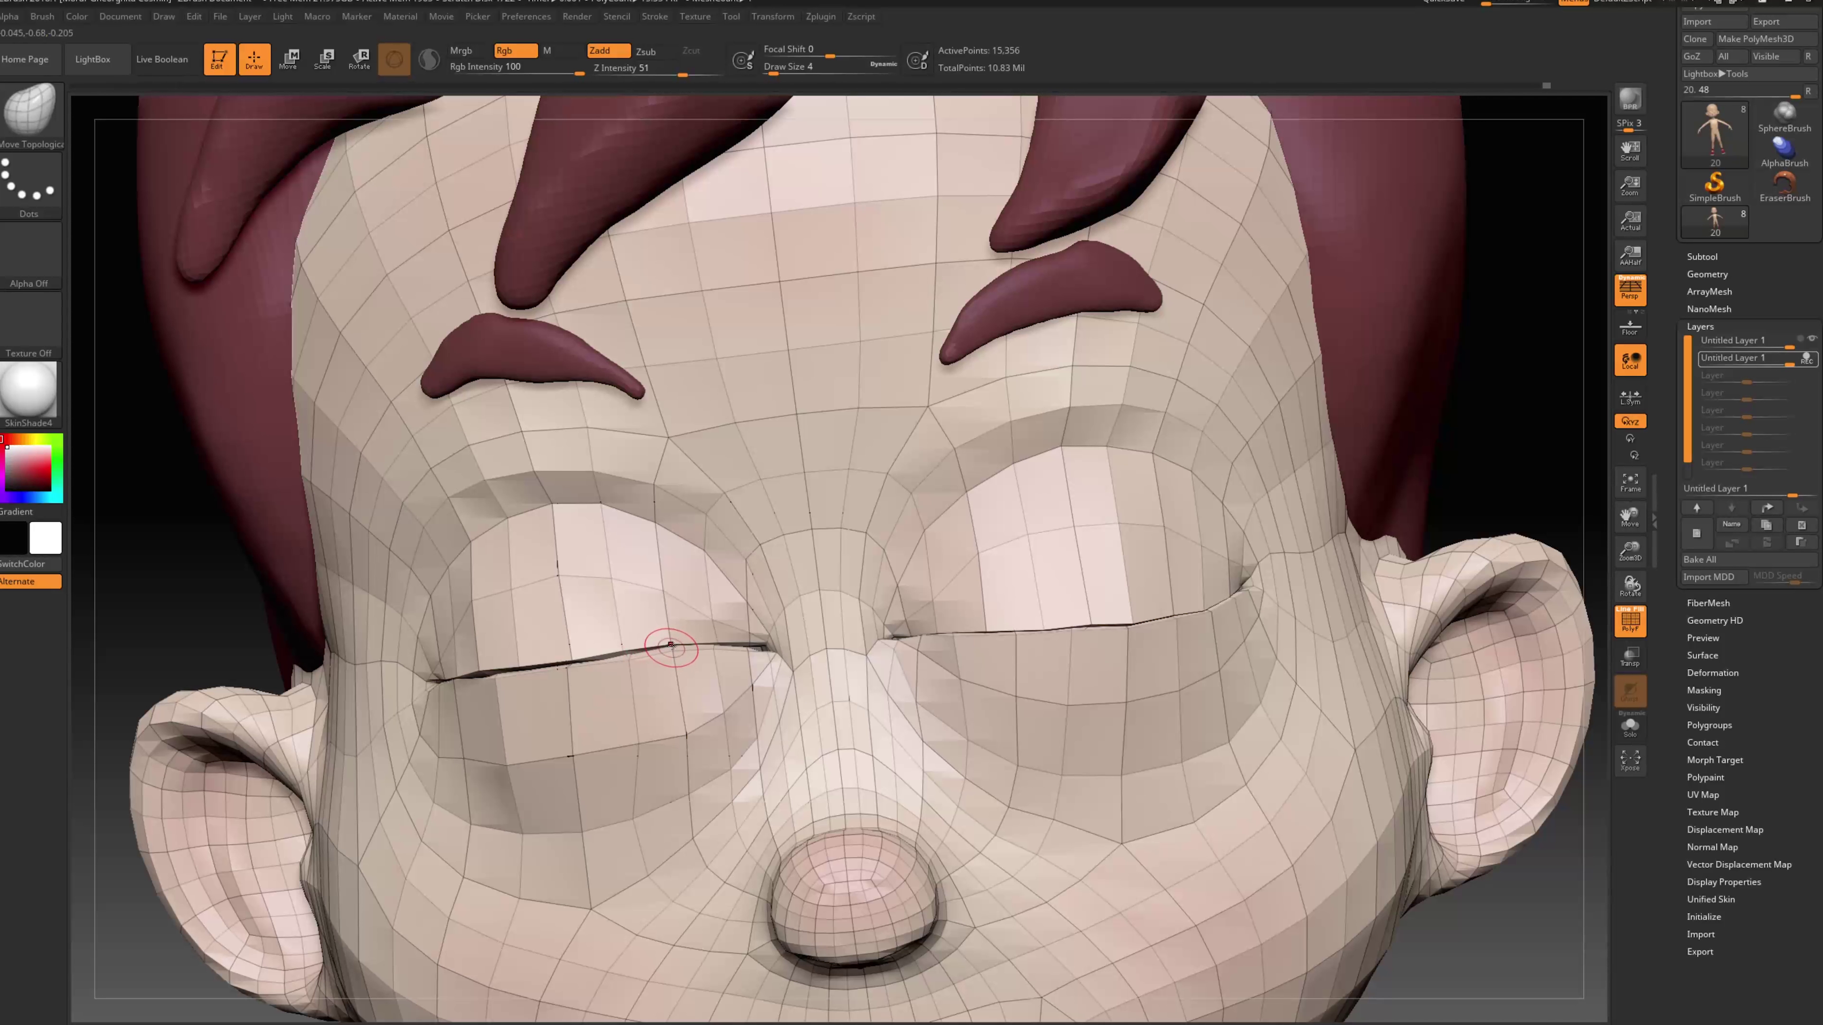
Close the remaining gap along the inner half of the right eye at draw sizes 9 and 4
key("s")
left_click_drag(627, 740, 615, 740)
left_click_drag(1546, 440, 1263, 624, "alt")
mouse_move(1263, 625)
left_mouse_down("alt")
mouse_move(1283, 552)
mouse_move(1192, 461)
mouse_move(1290, 497)
mouse_move(1174, 497)
mouse_move(337, 672)
mouse_move(308, 694)
left_mouse_up("alt")
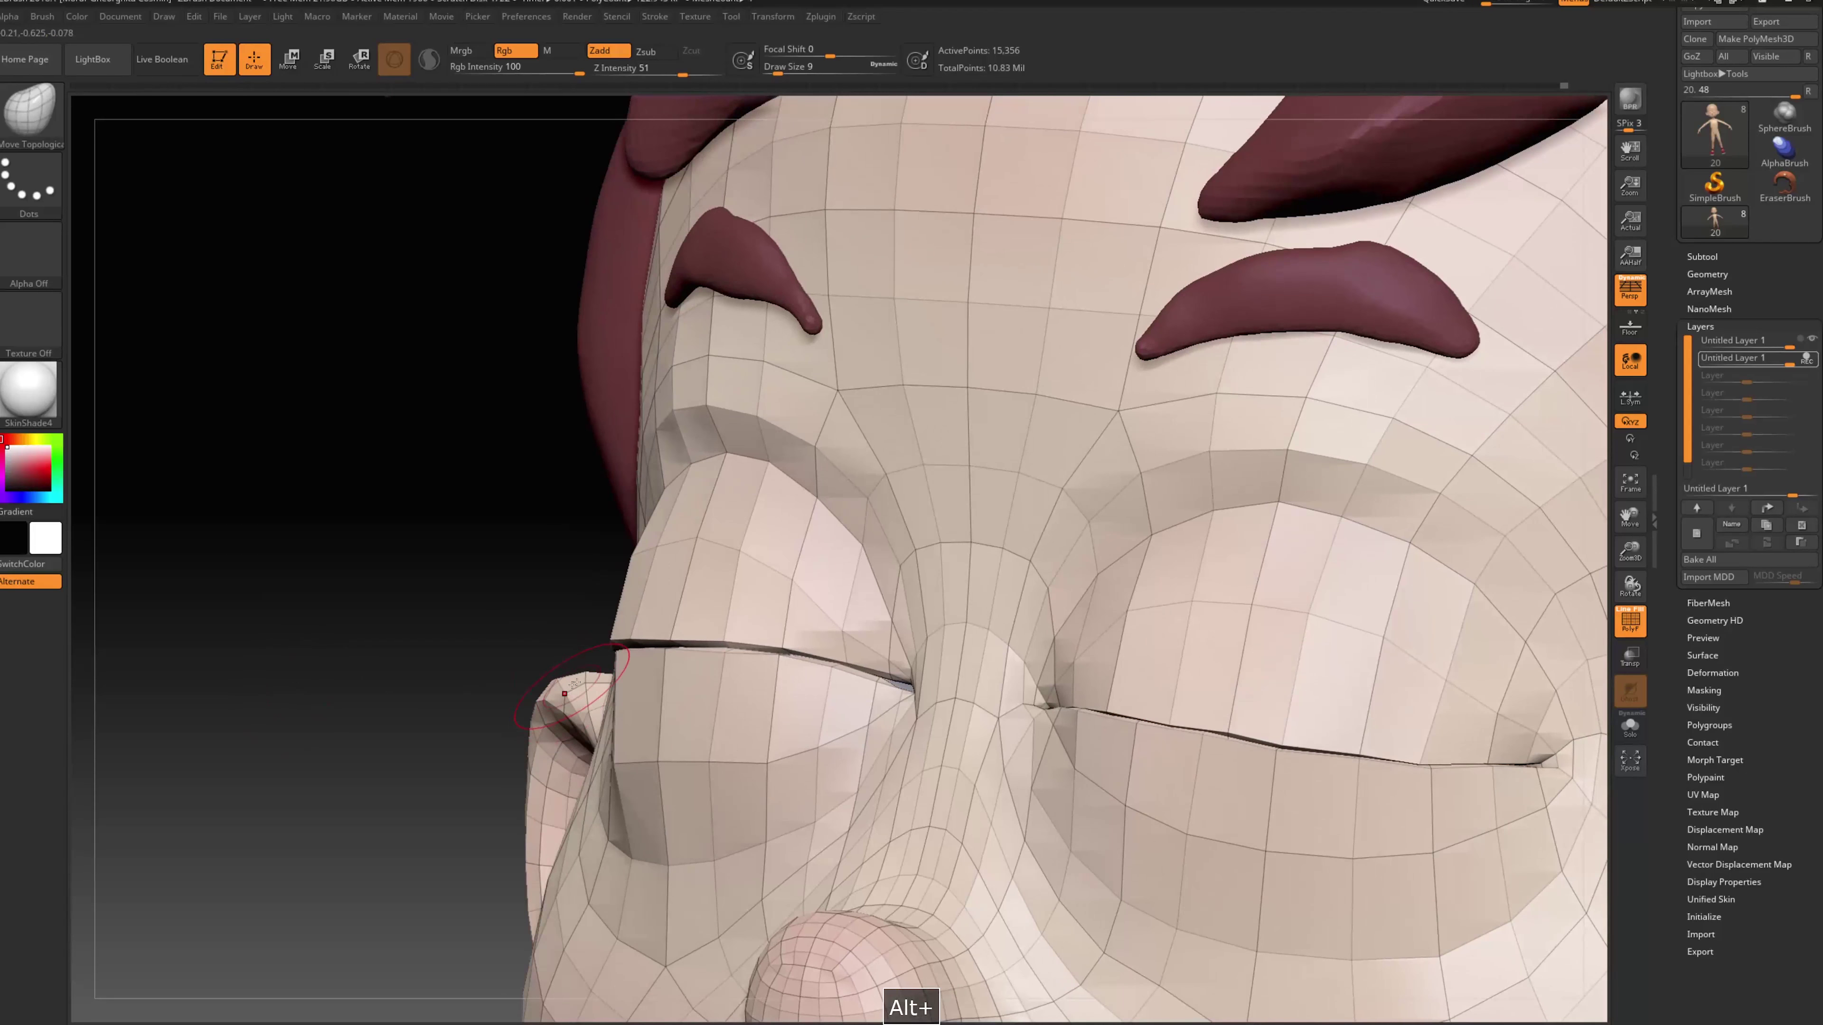
left_click_drag(665, 671, 730, 681)
key("s")
left_click_drag(728, 672, 776, 679)
key("s")
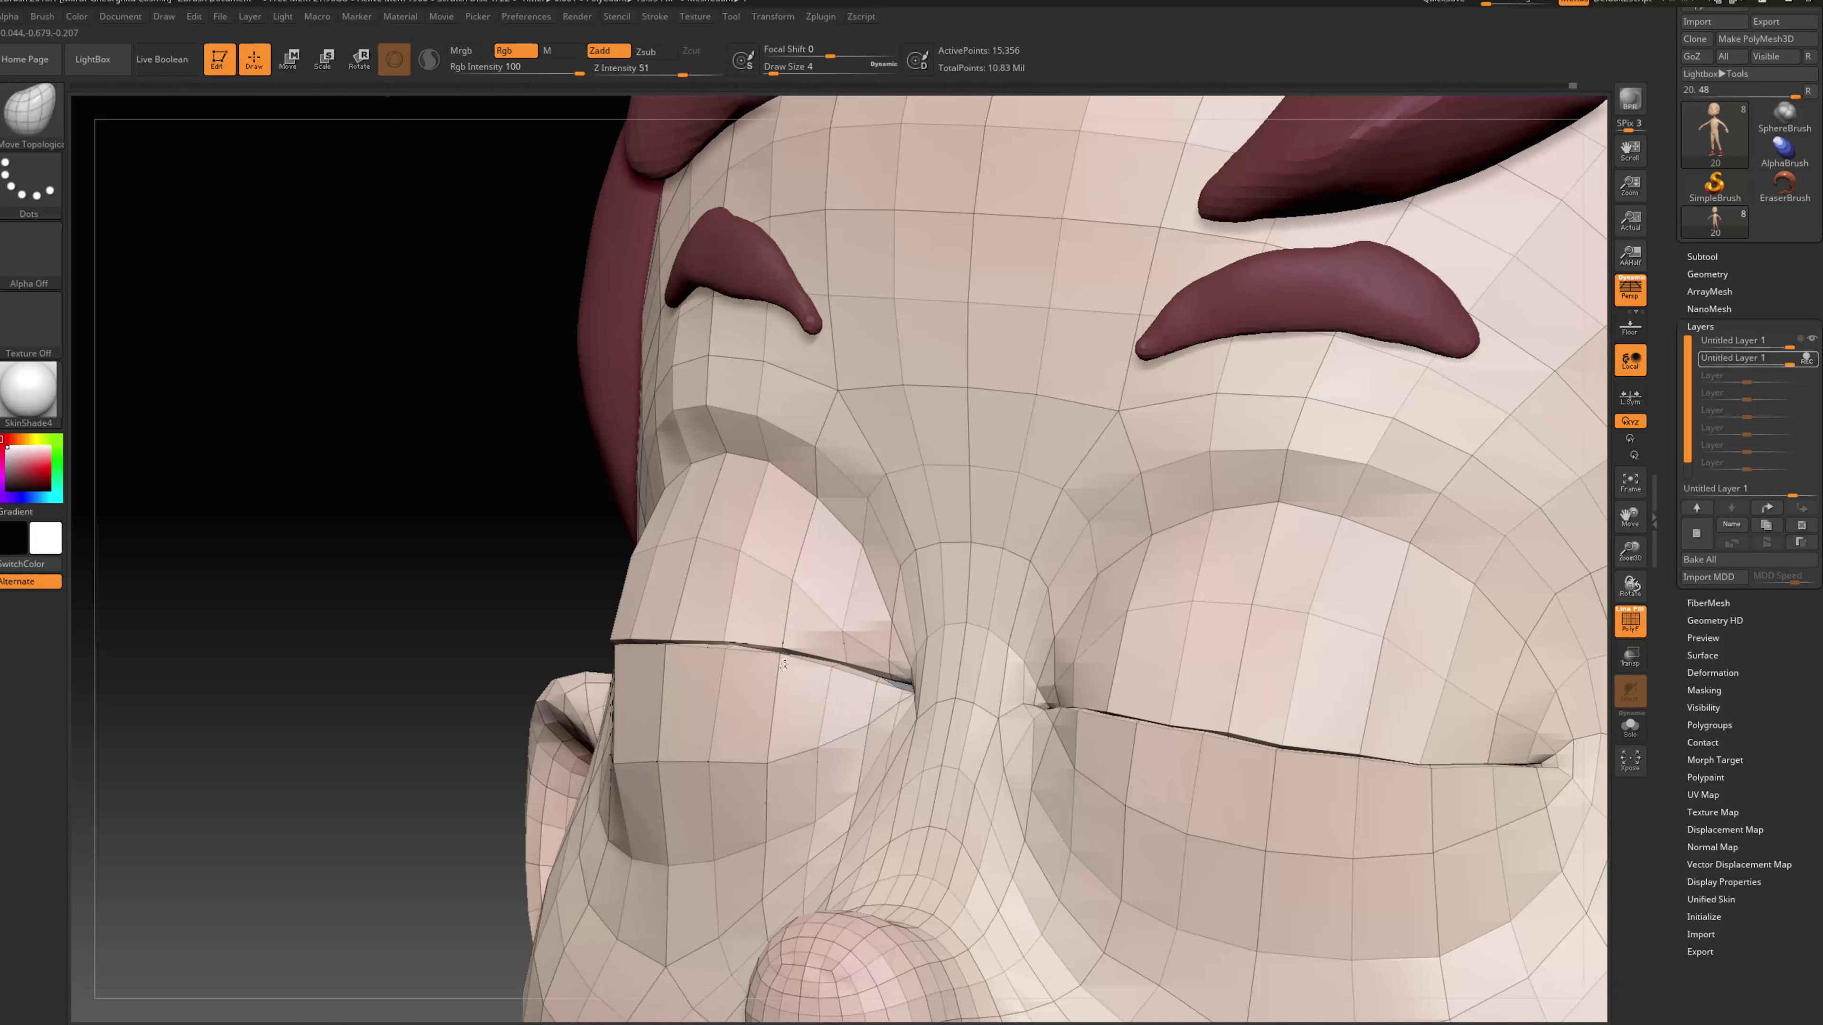
left_click_drag(393, 675, 773, 631)
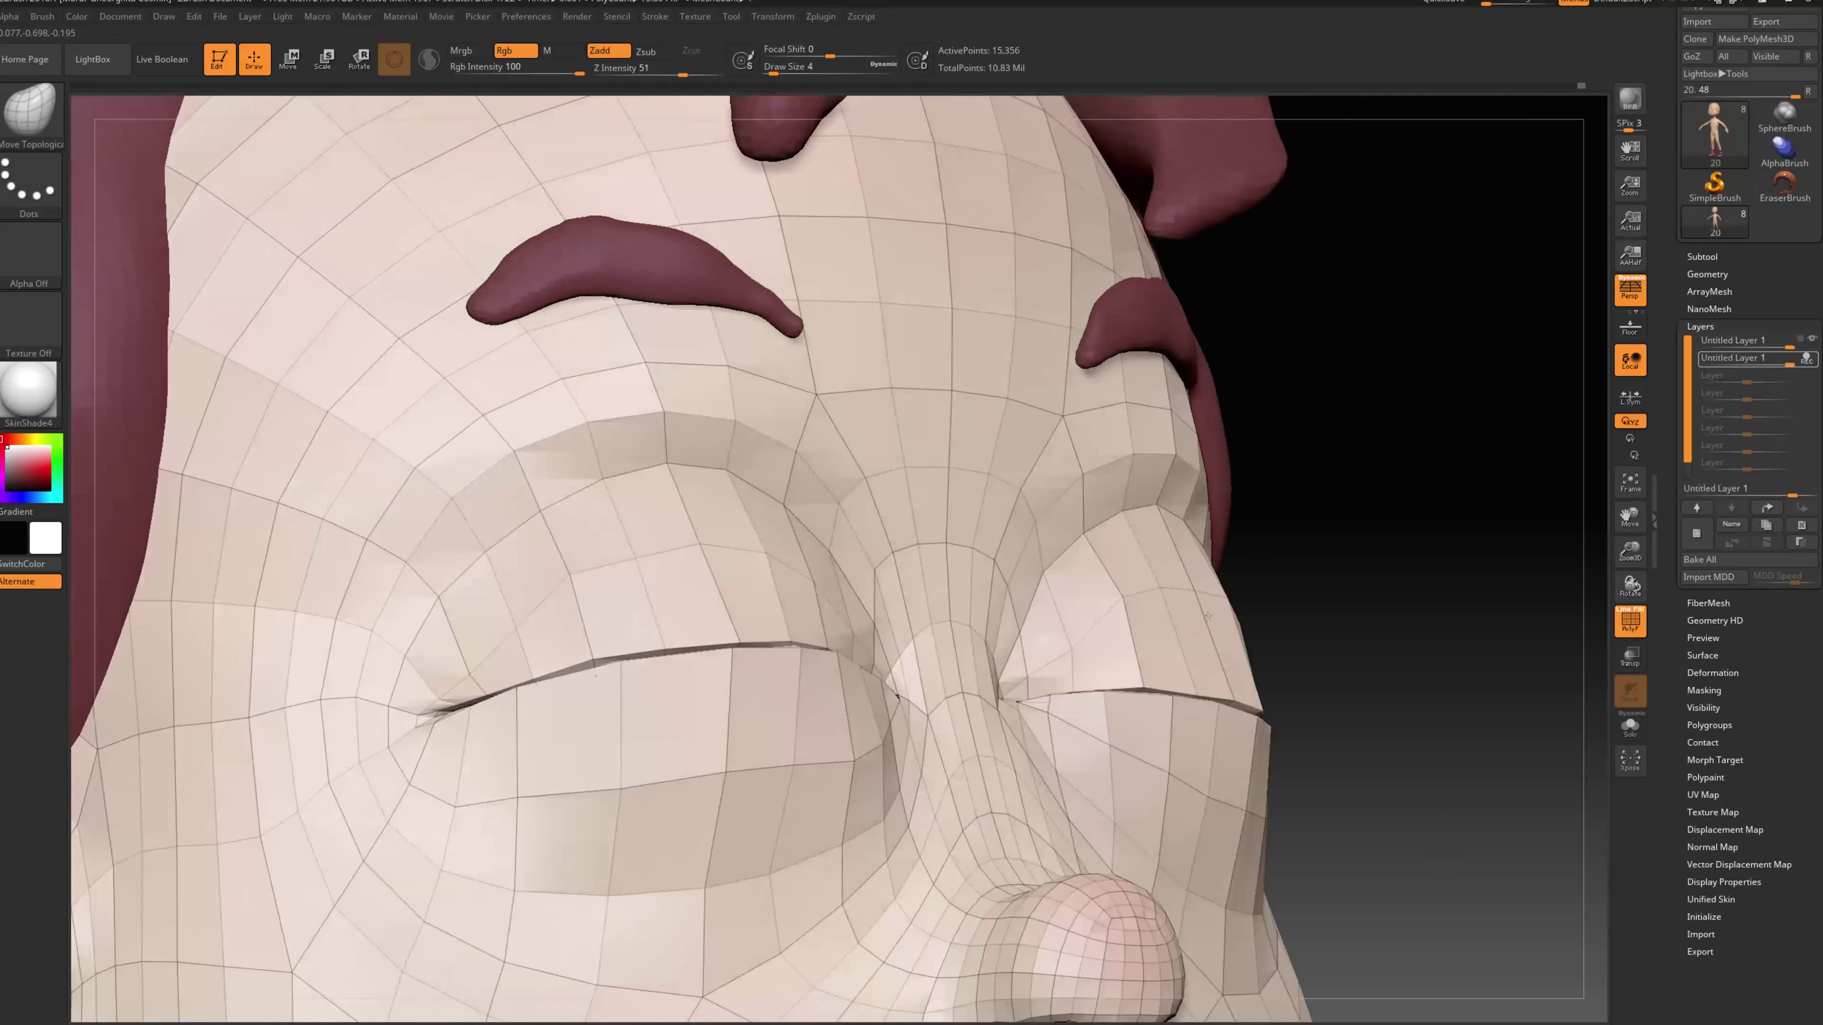
right_click_drag(1208, 615, 585, 706)
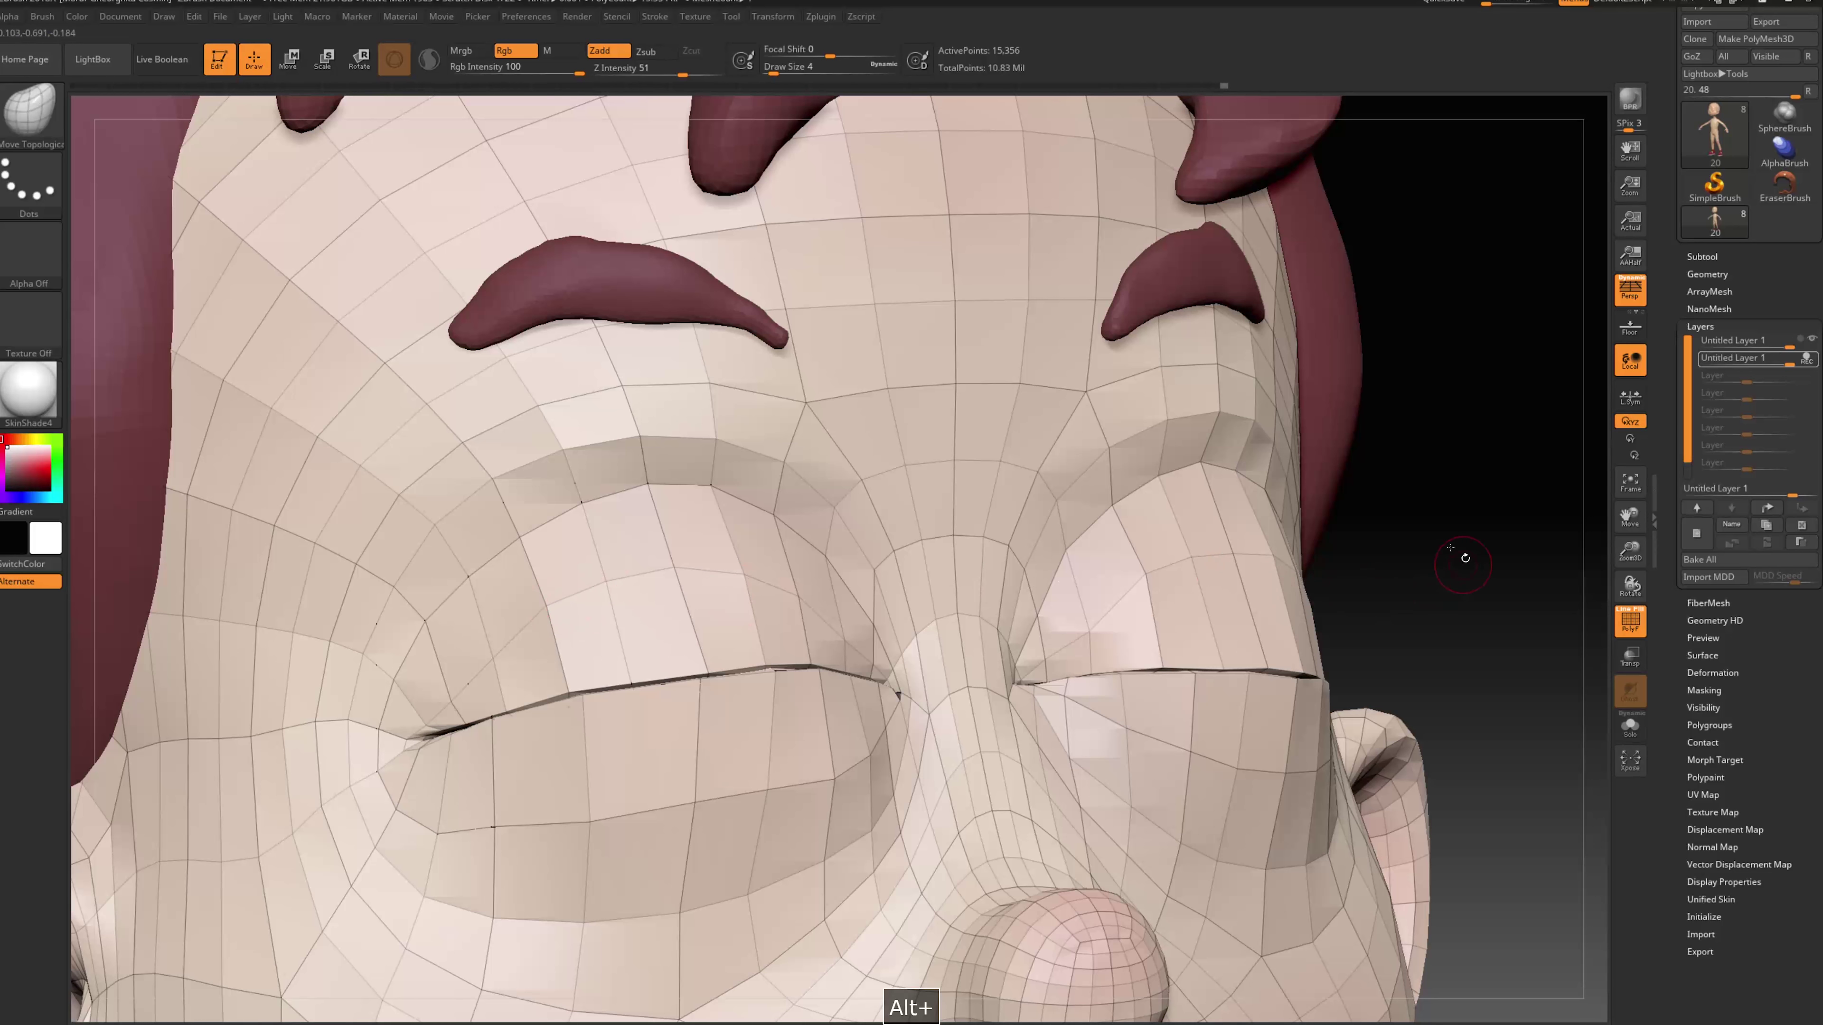
Try to reshape the inner part of the left lower lid at draw size 6 on the right-eye layer
left_click_drag(1465, 558, 1342, 596, "alt")
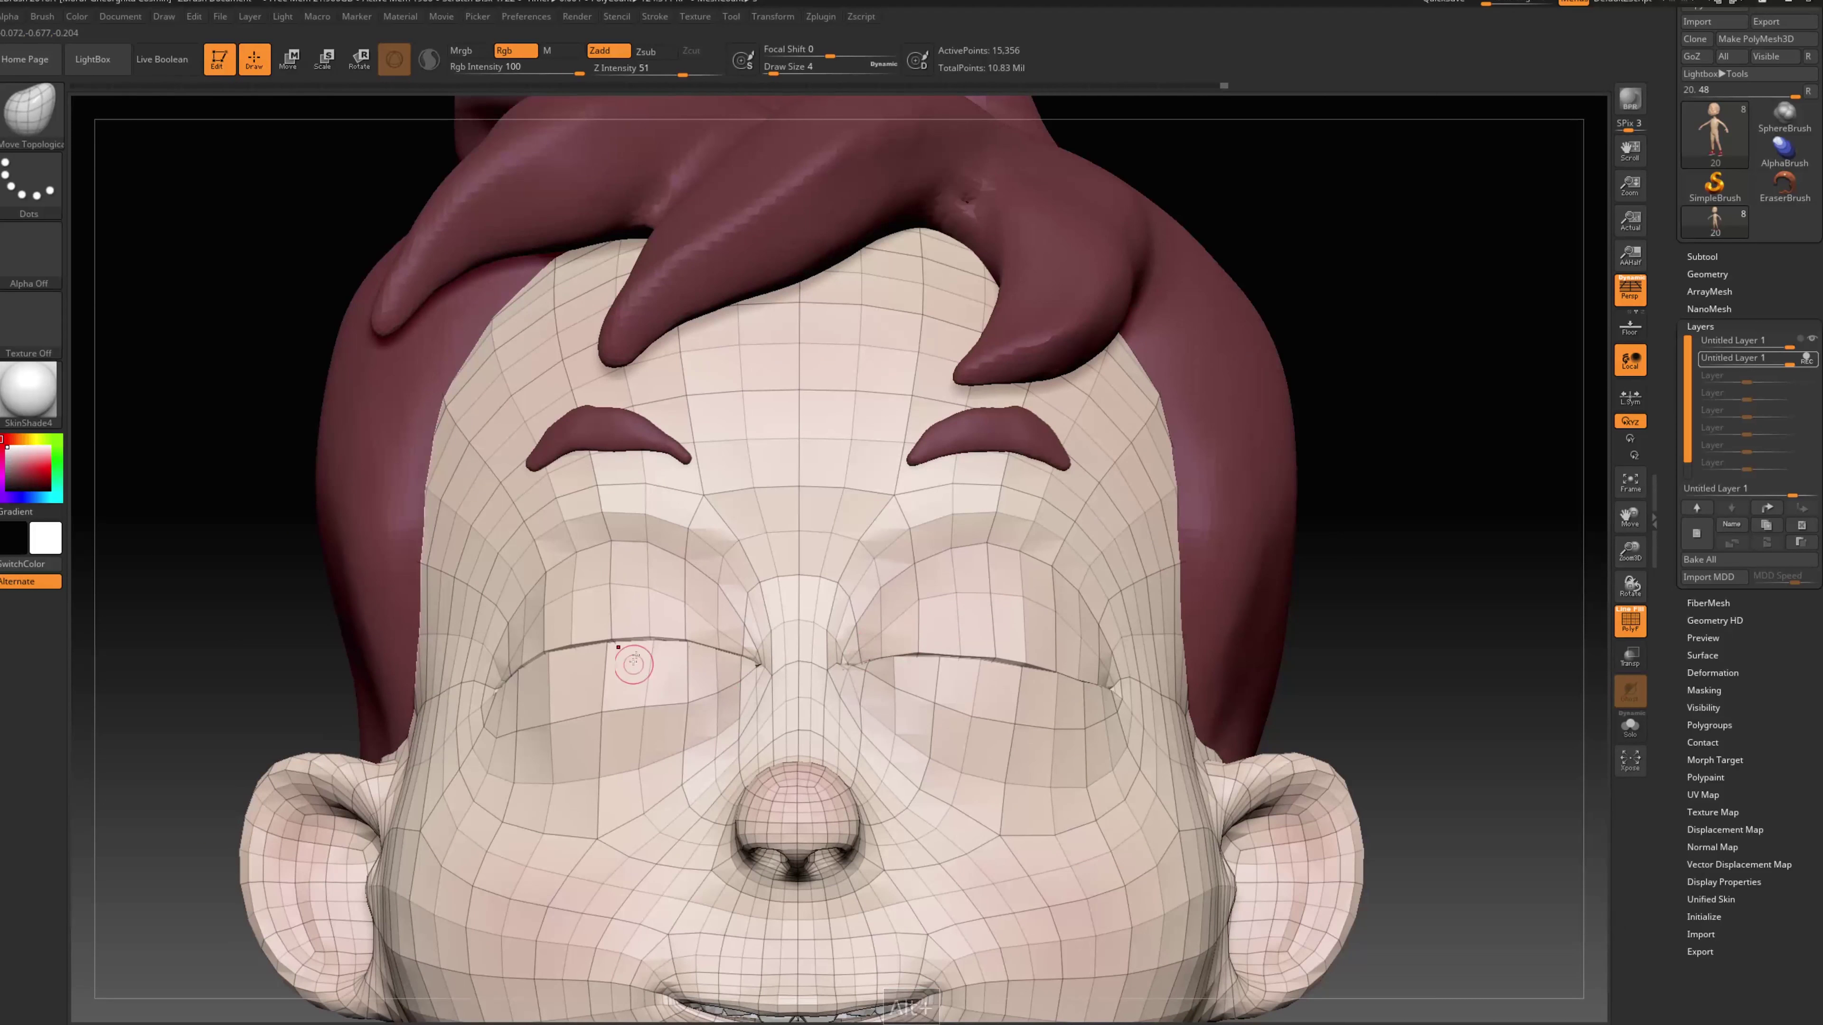
key("s")
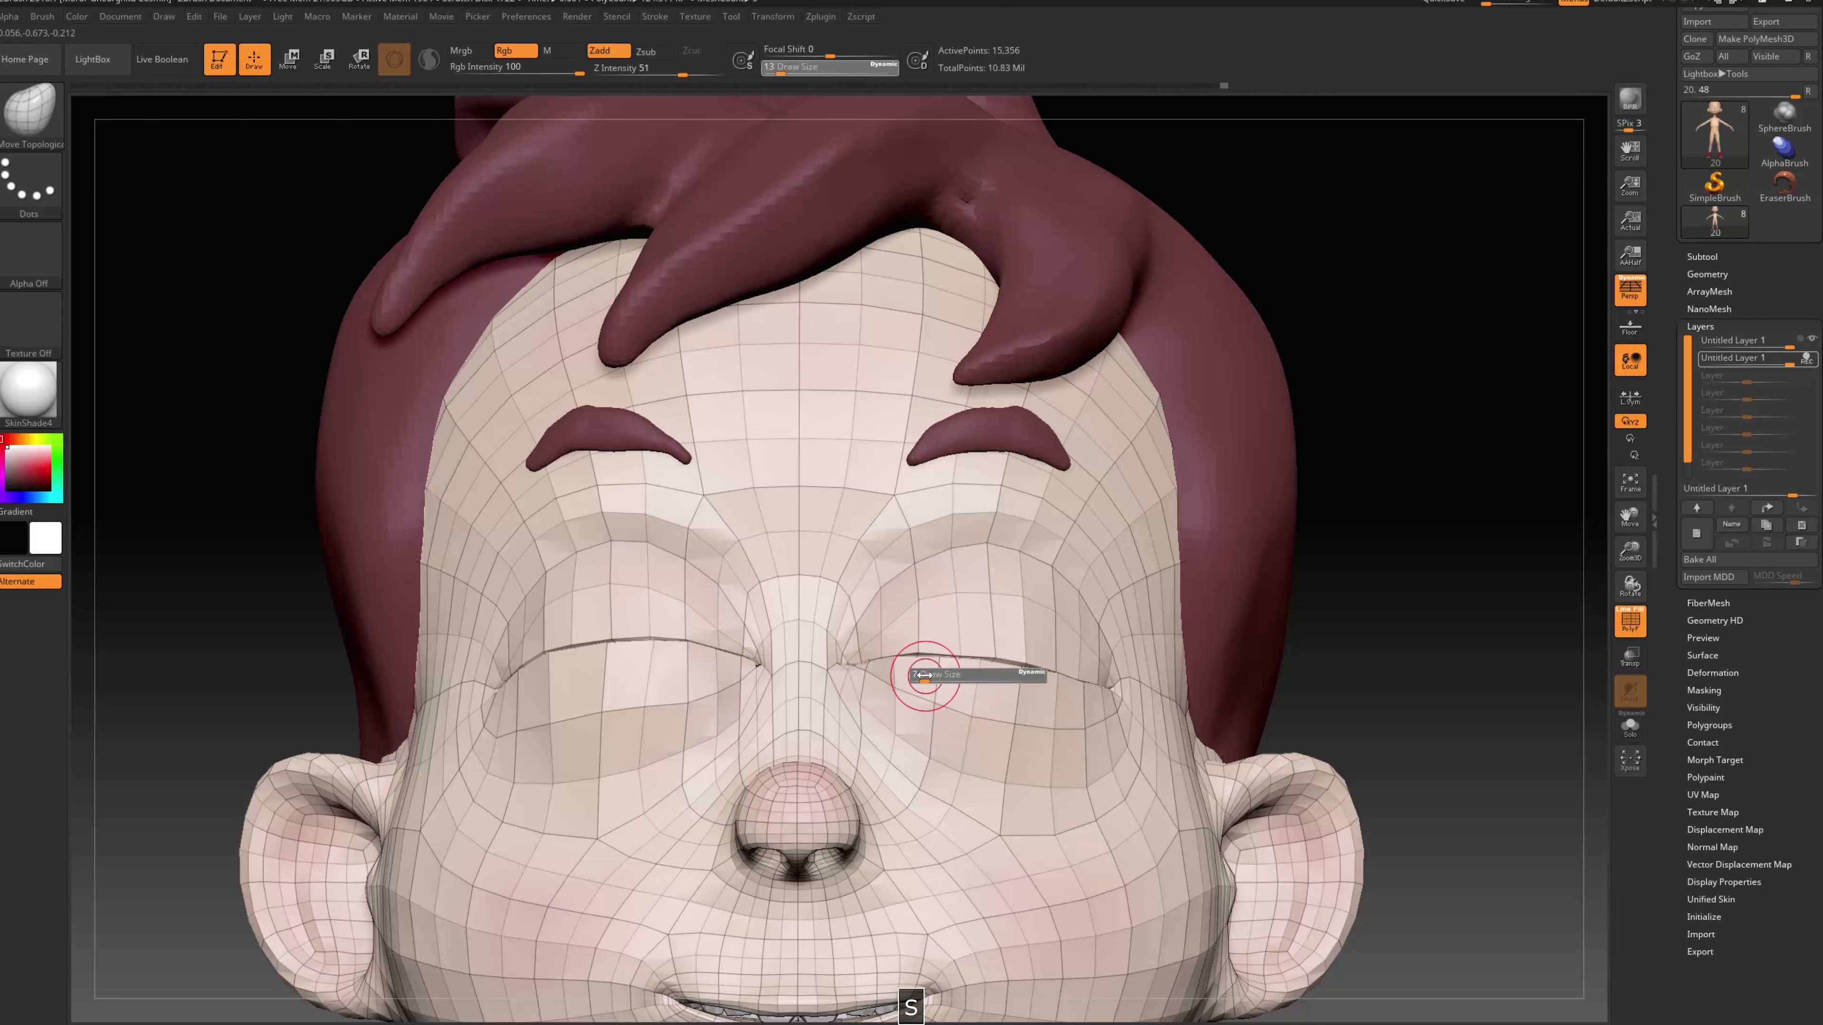
left_click_drag(924, 675, 923, 675)
mouse_move(1307, 597)
left_mouse_down()
mouse_move(1398, 584)
mouse_move(1409, 649)
left_mouse_up()
left_click_drag(868, 671, 883, 666)
mouse_move(1421, 611)
left_mouse_down()
mouse_move(1359, 636)
mouse_move(1376, 632)
left_mouse_up()
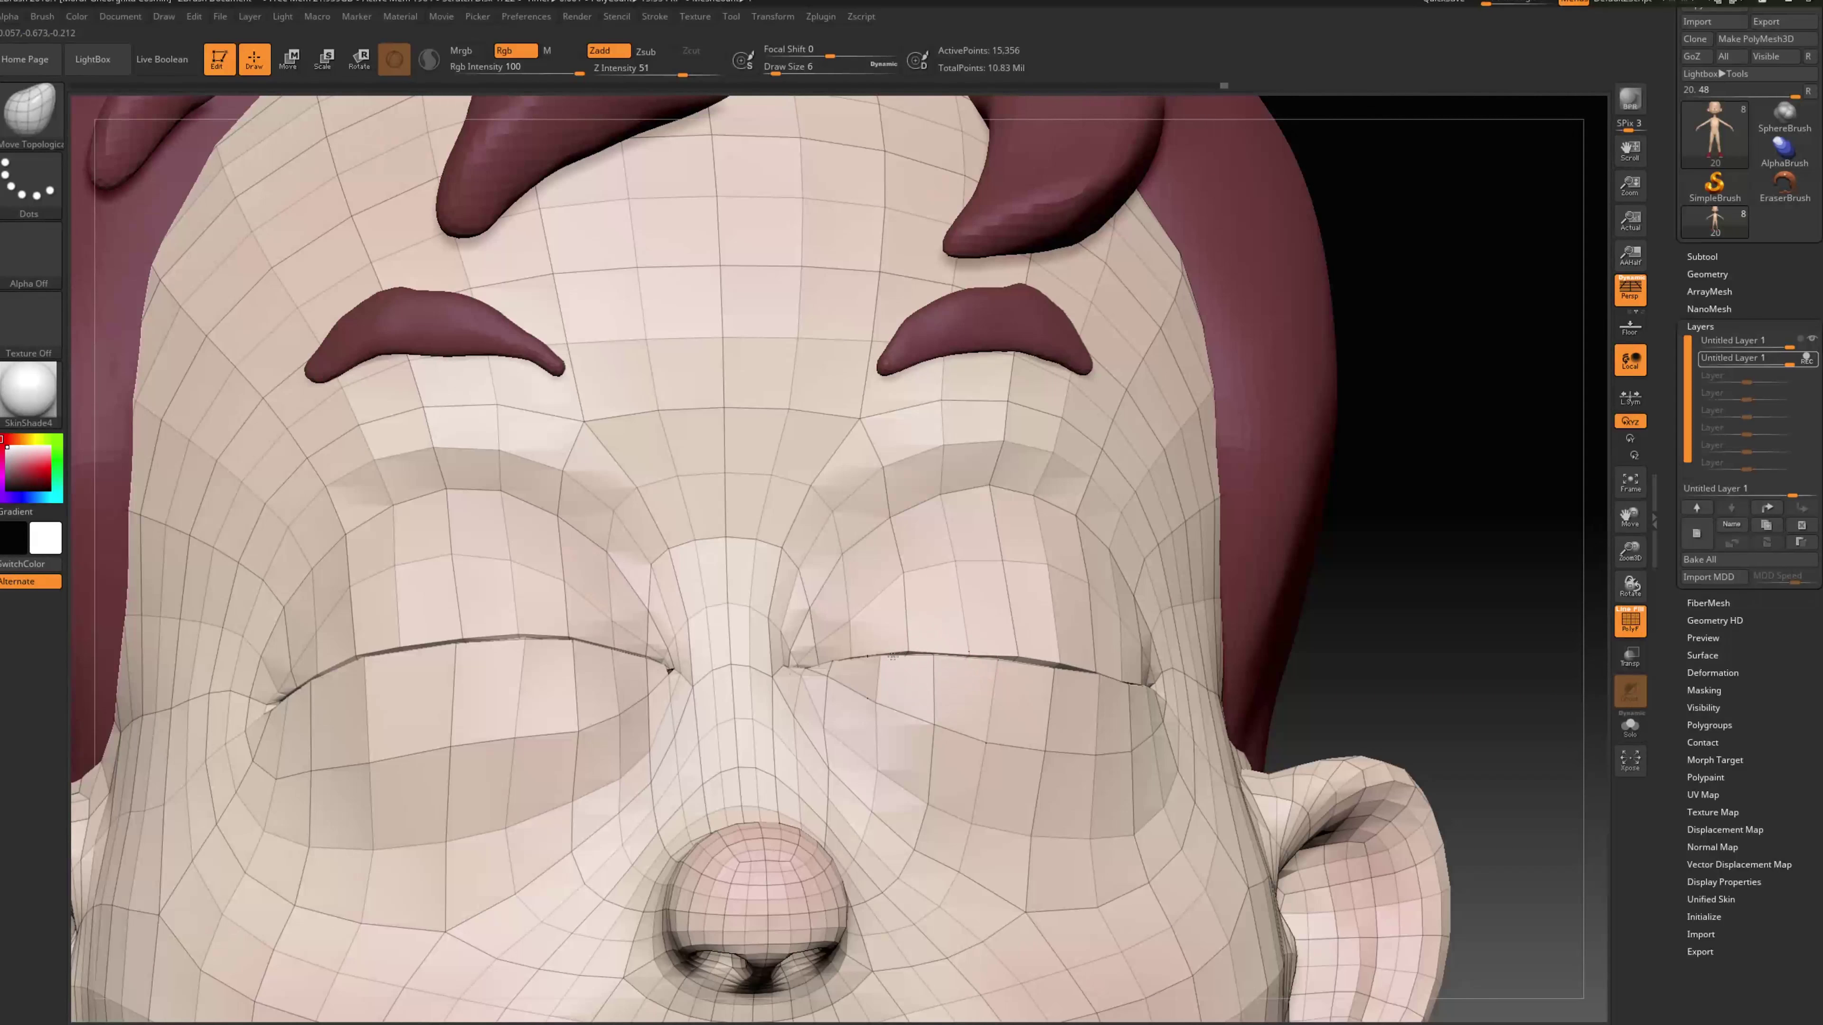
left_click_drag(865, 660, 850, 656)
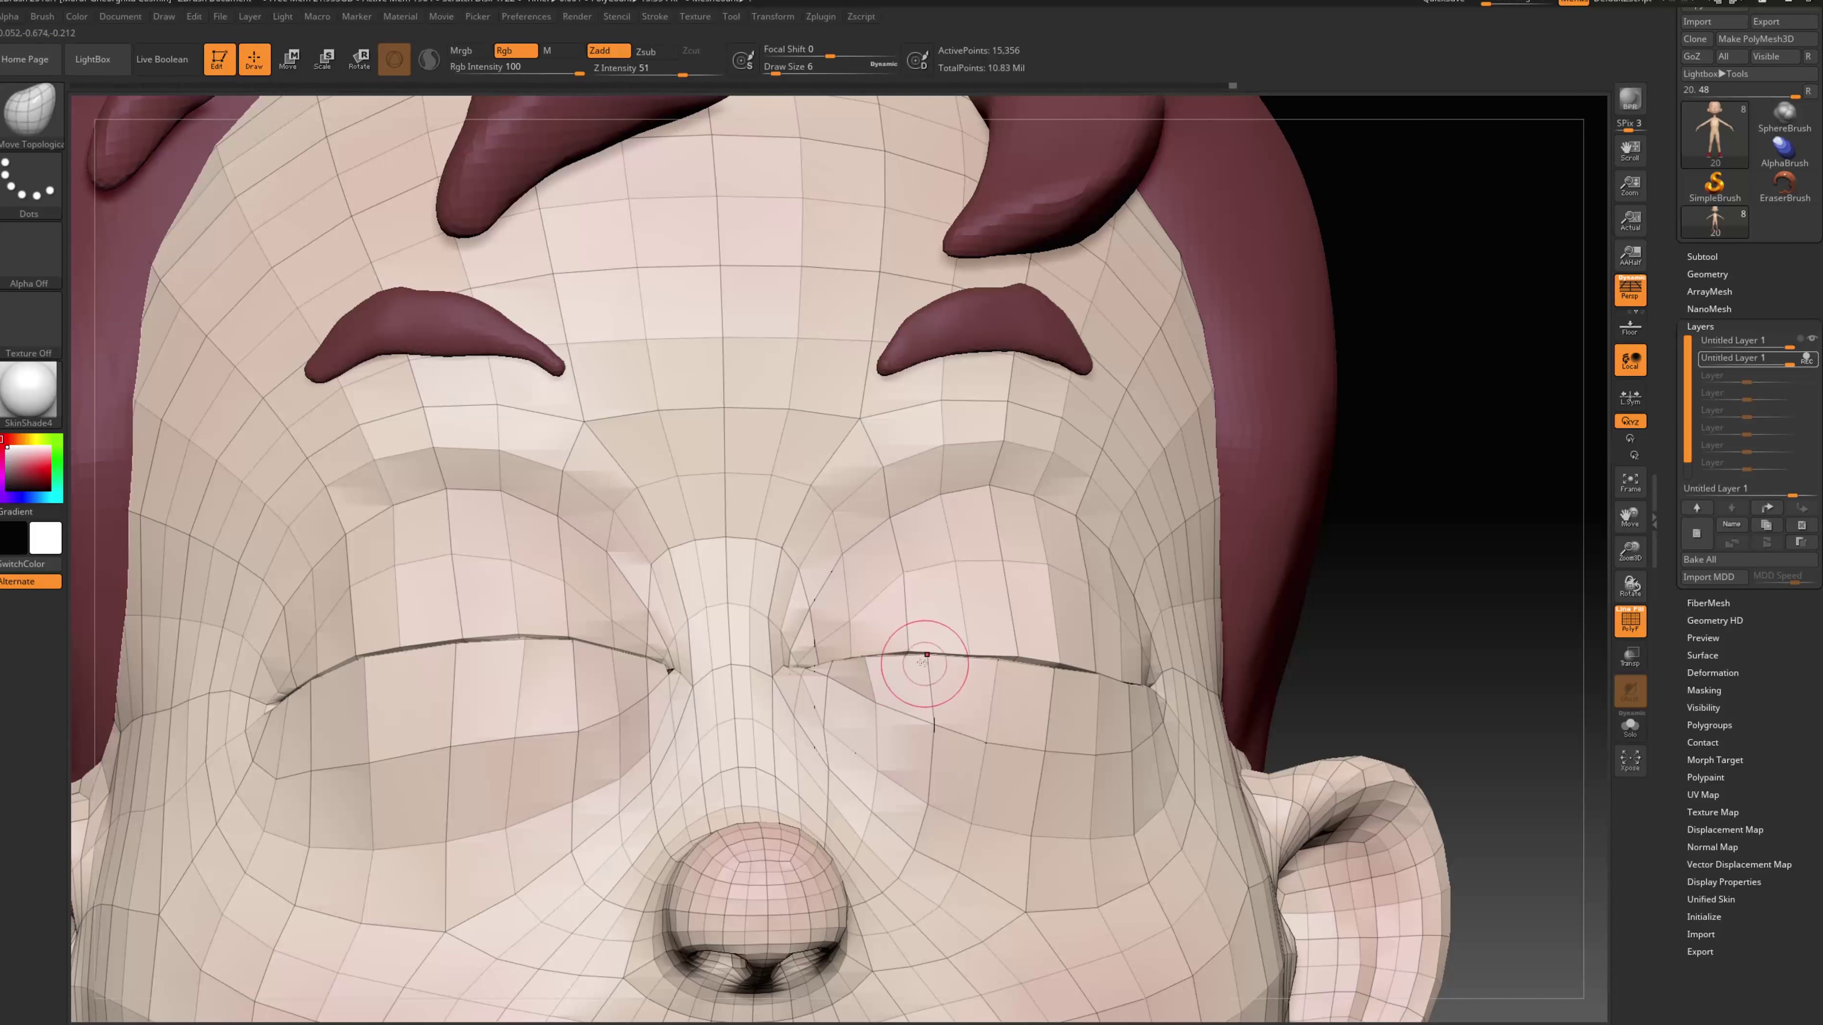
key("ctrl+z")
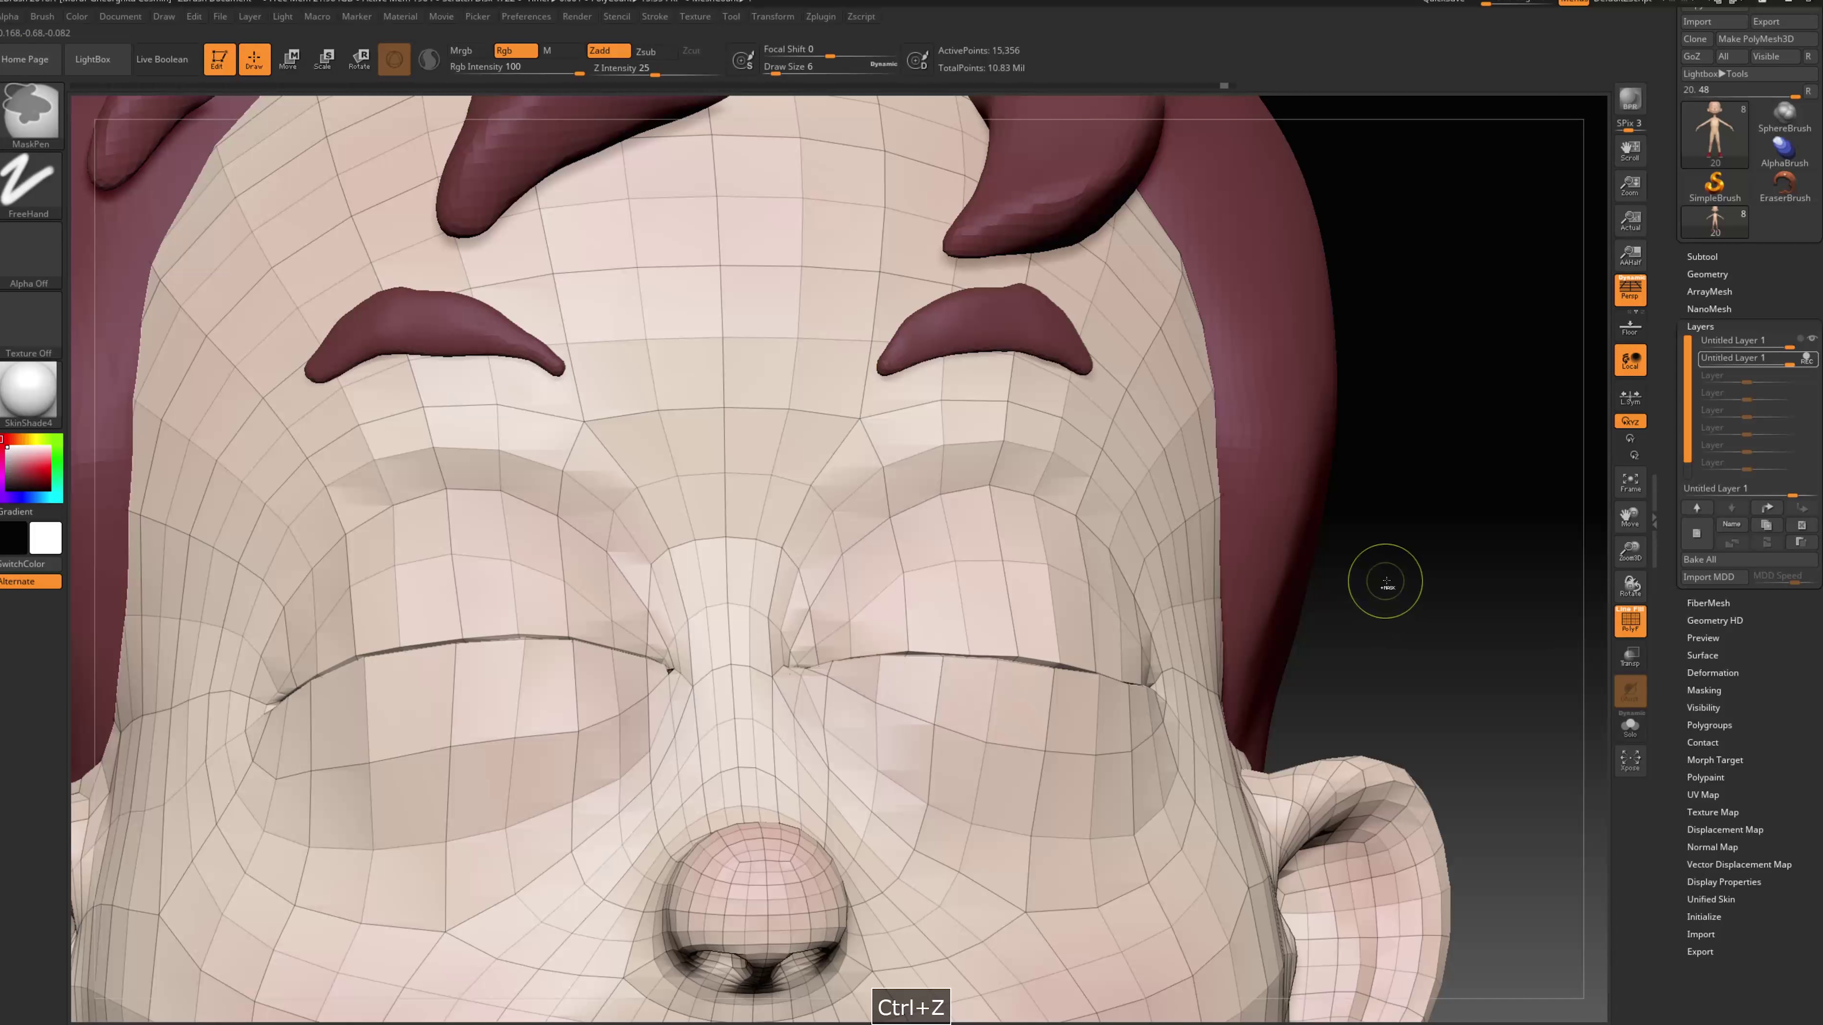
left_click_drag(1401, 593, 1378, 583, "alt")
key("ctrl+z")
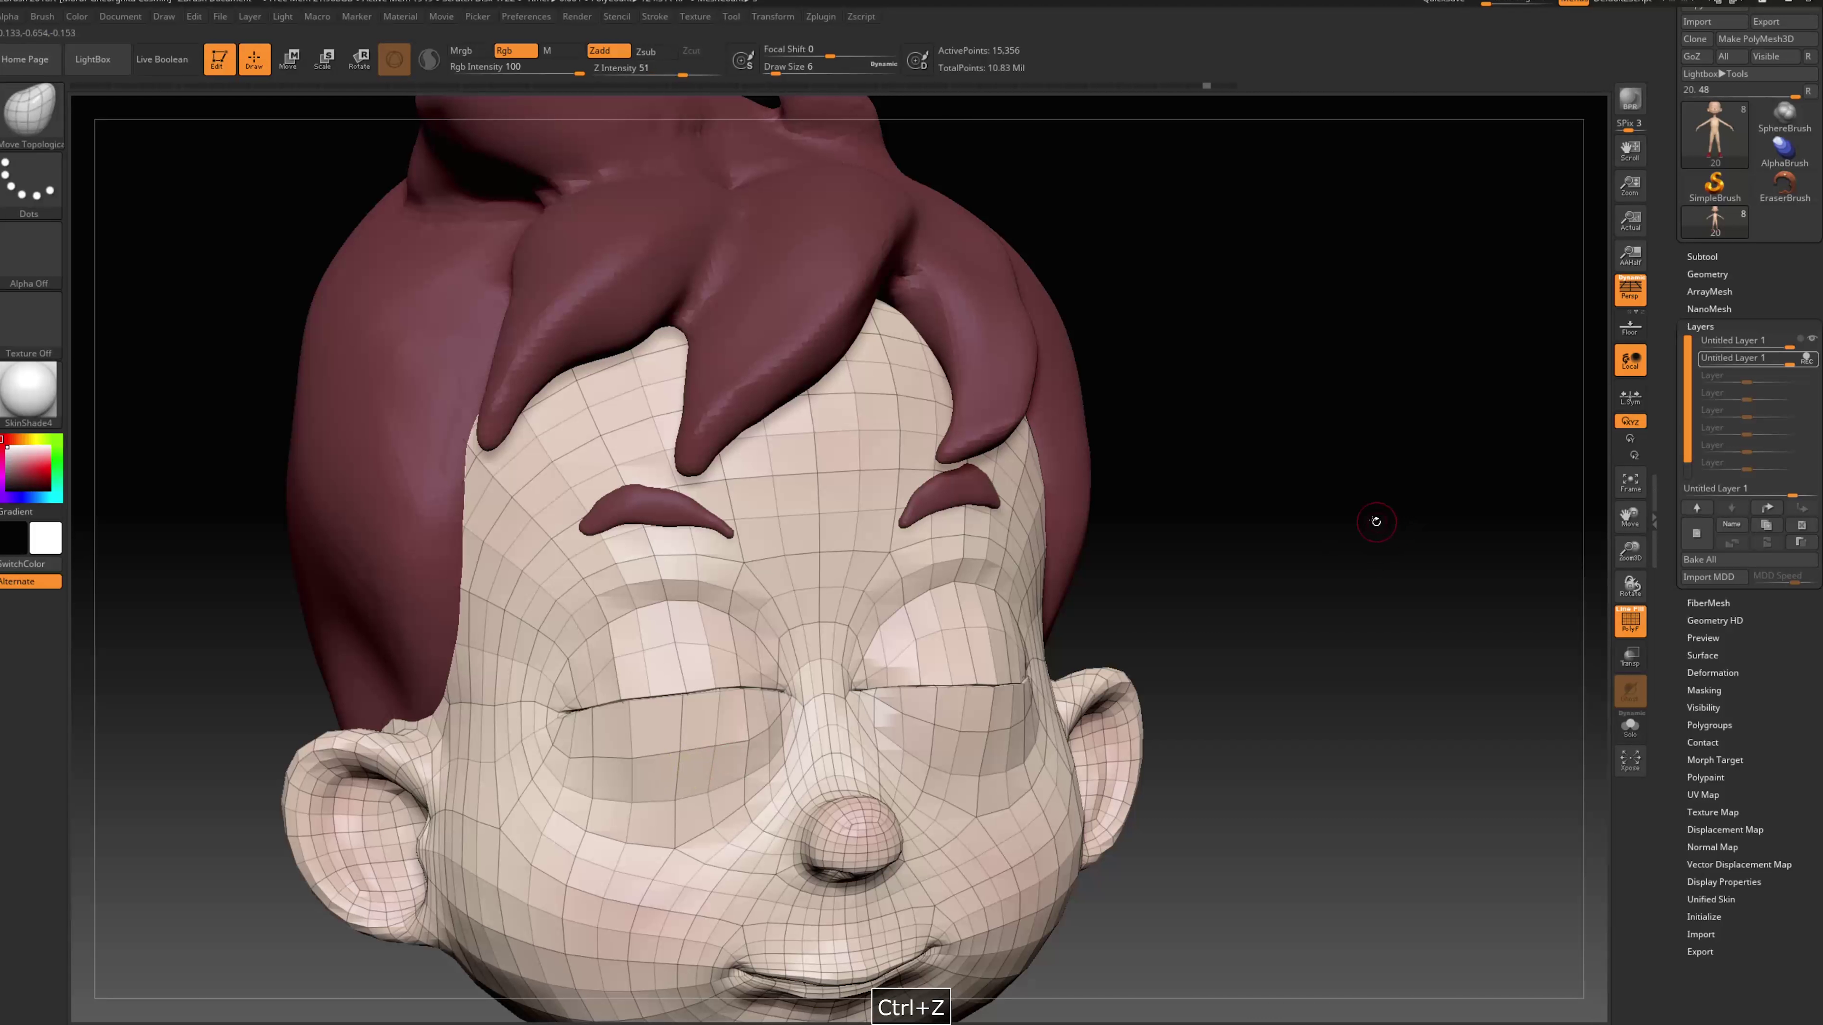
Touch up the surface of the right lower lid at draw size 6
left_click_drag(1374, 521, 1364, 567, "alt")
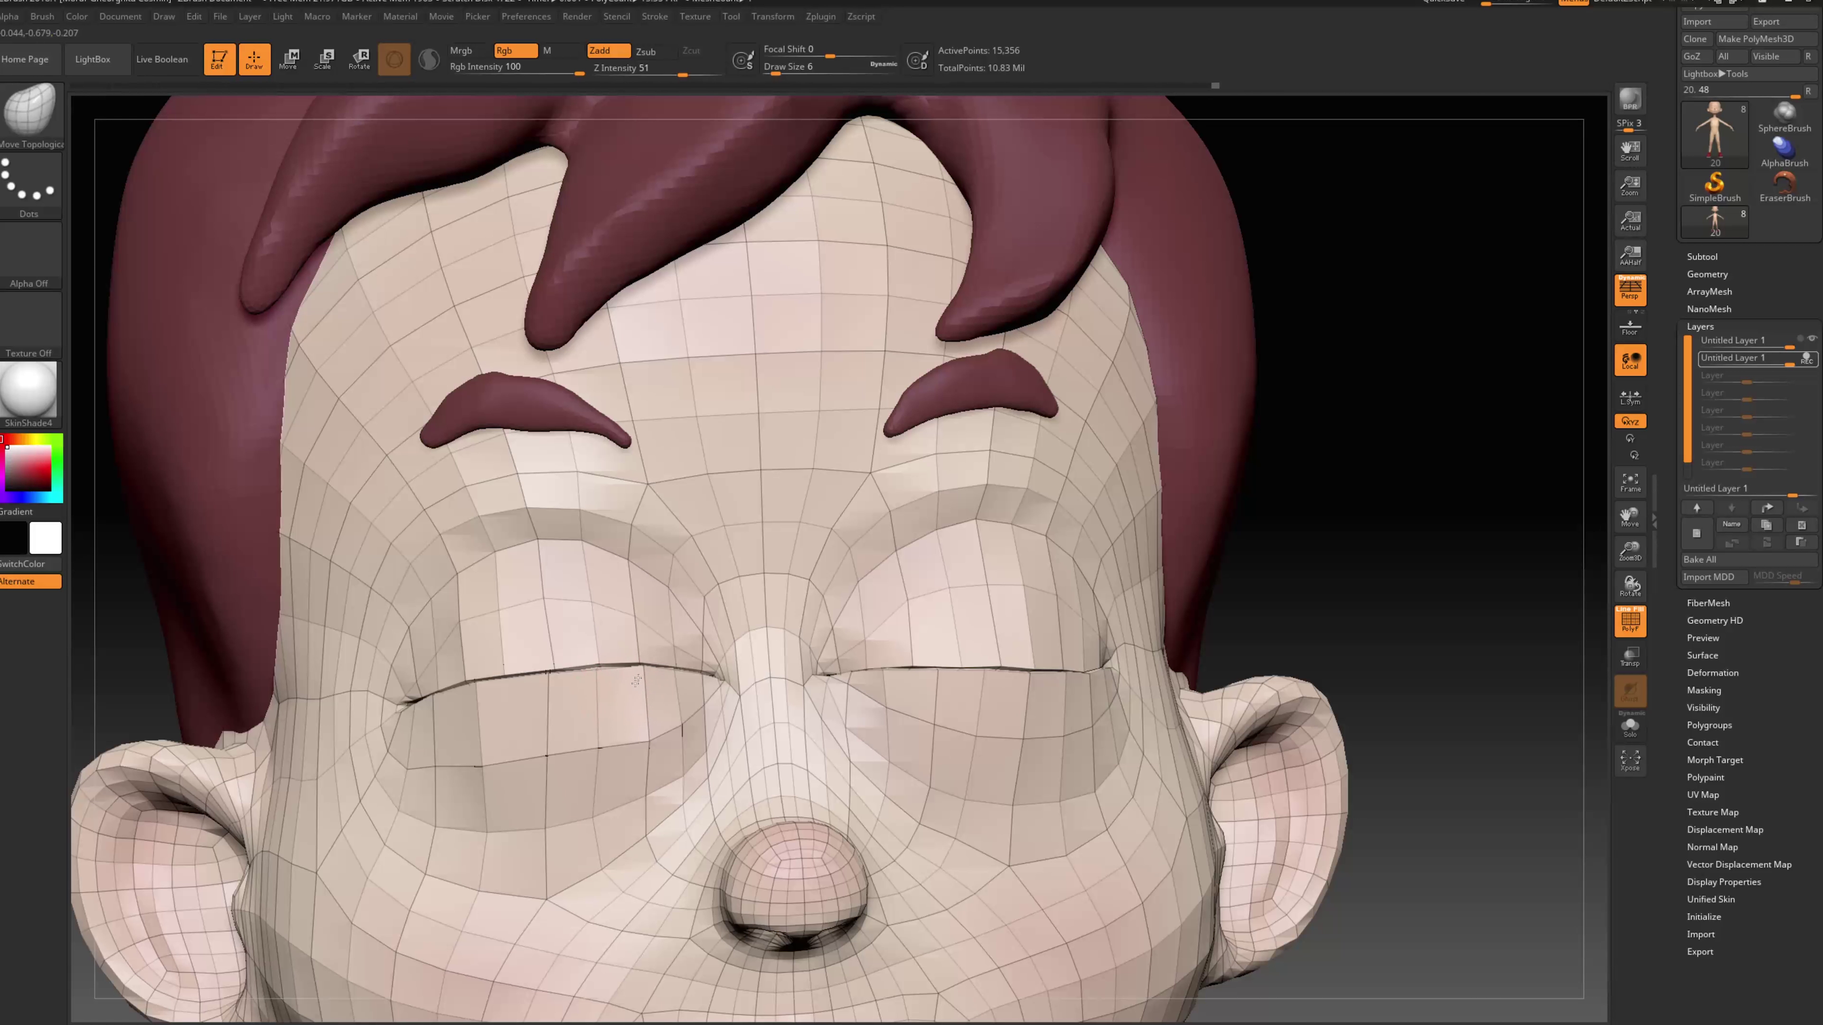
key("shift")
left_click_drag(682, 728, 681, 742, "shift")
mouse_move(1490, 529)
left_mouse_down()
mouse_move(1443, 515)
mouse_move(1564, 573)
left_mouse_up()
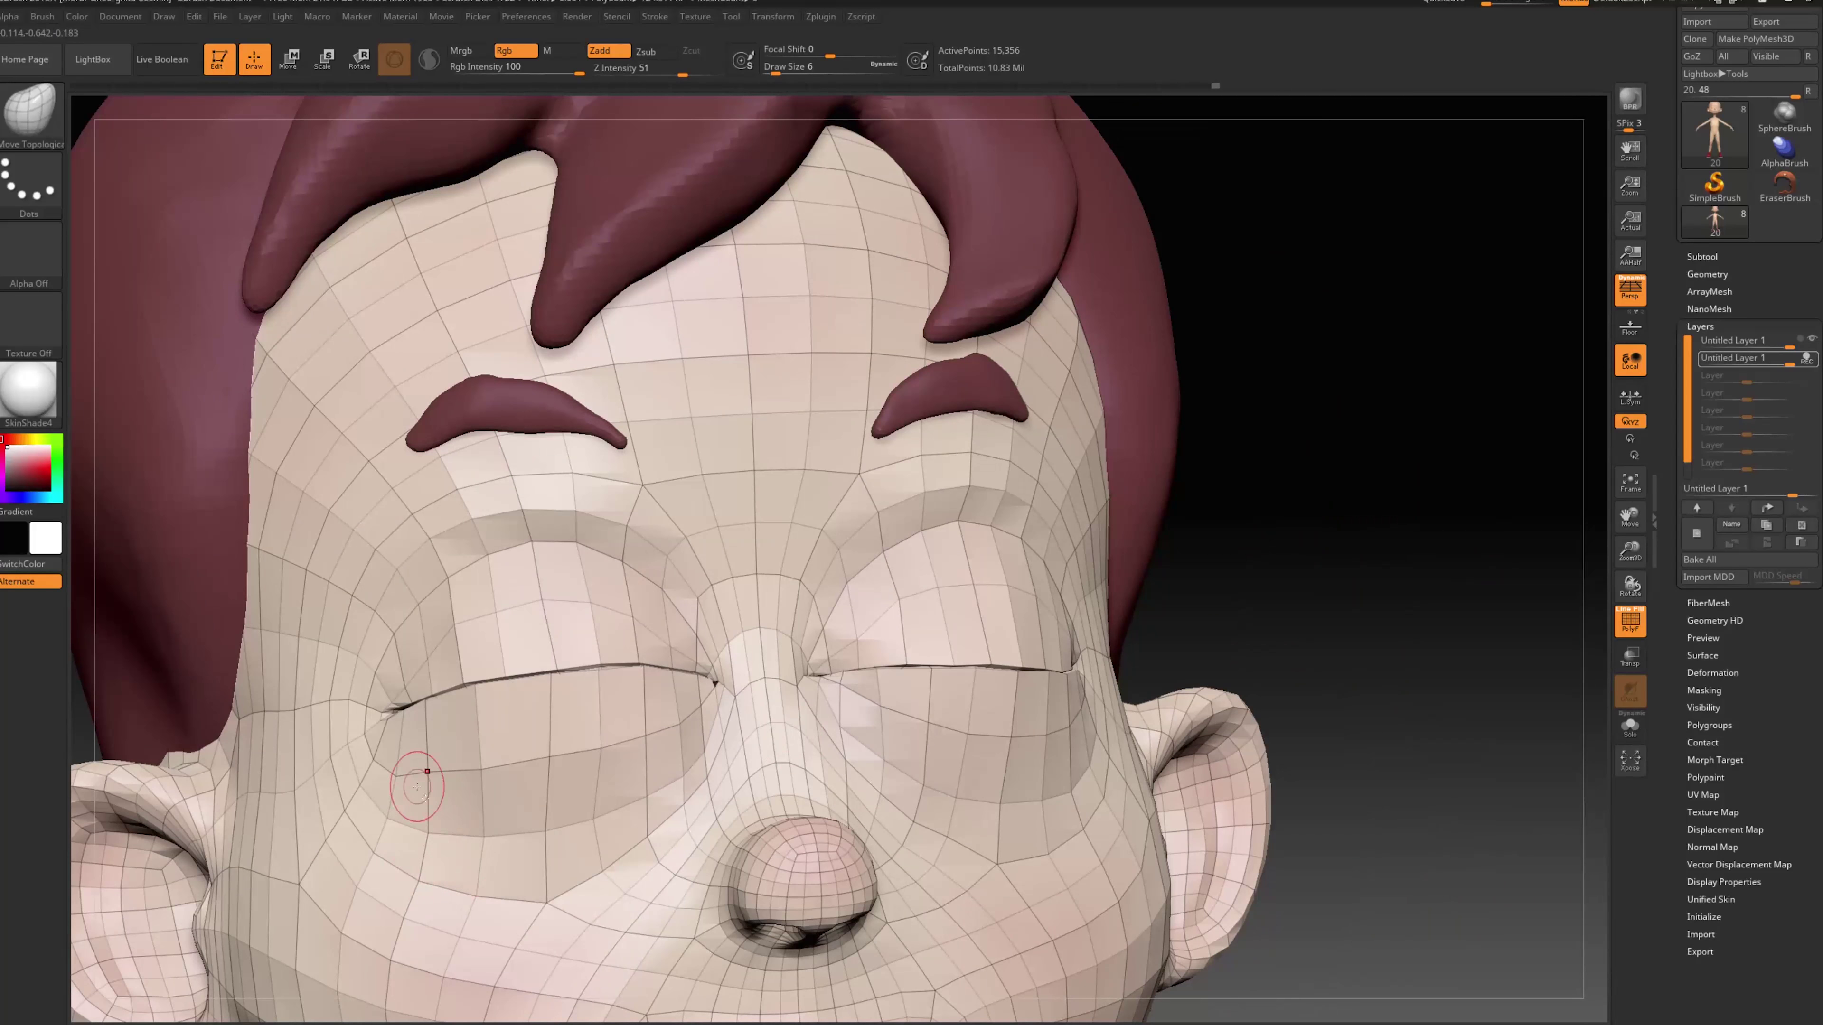
key("shift")
Switch recording from the right-eye layer to the left-eye layer and touch up the left eye's closed lid edges at draw size 6
left_click_drag(1297, 636, 1211, 595, "alt")
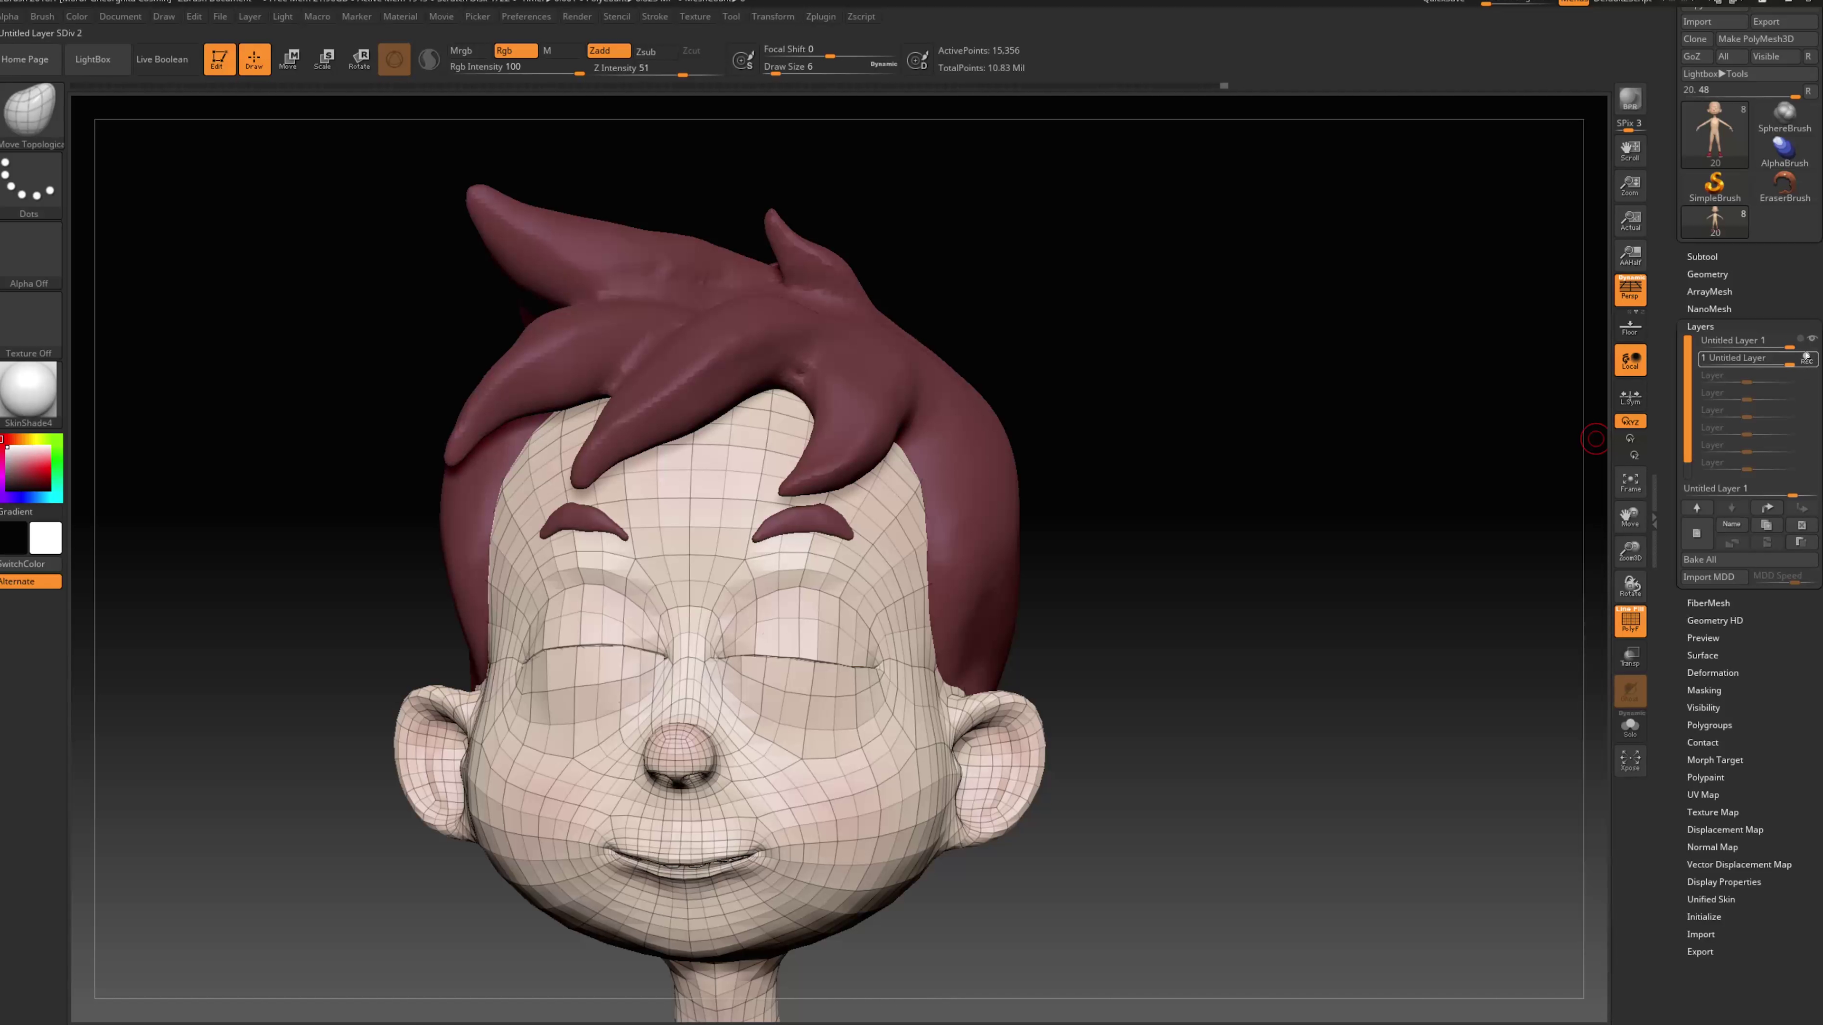
left_click(1806, 359)
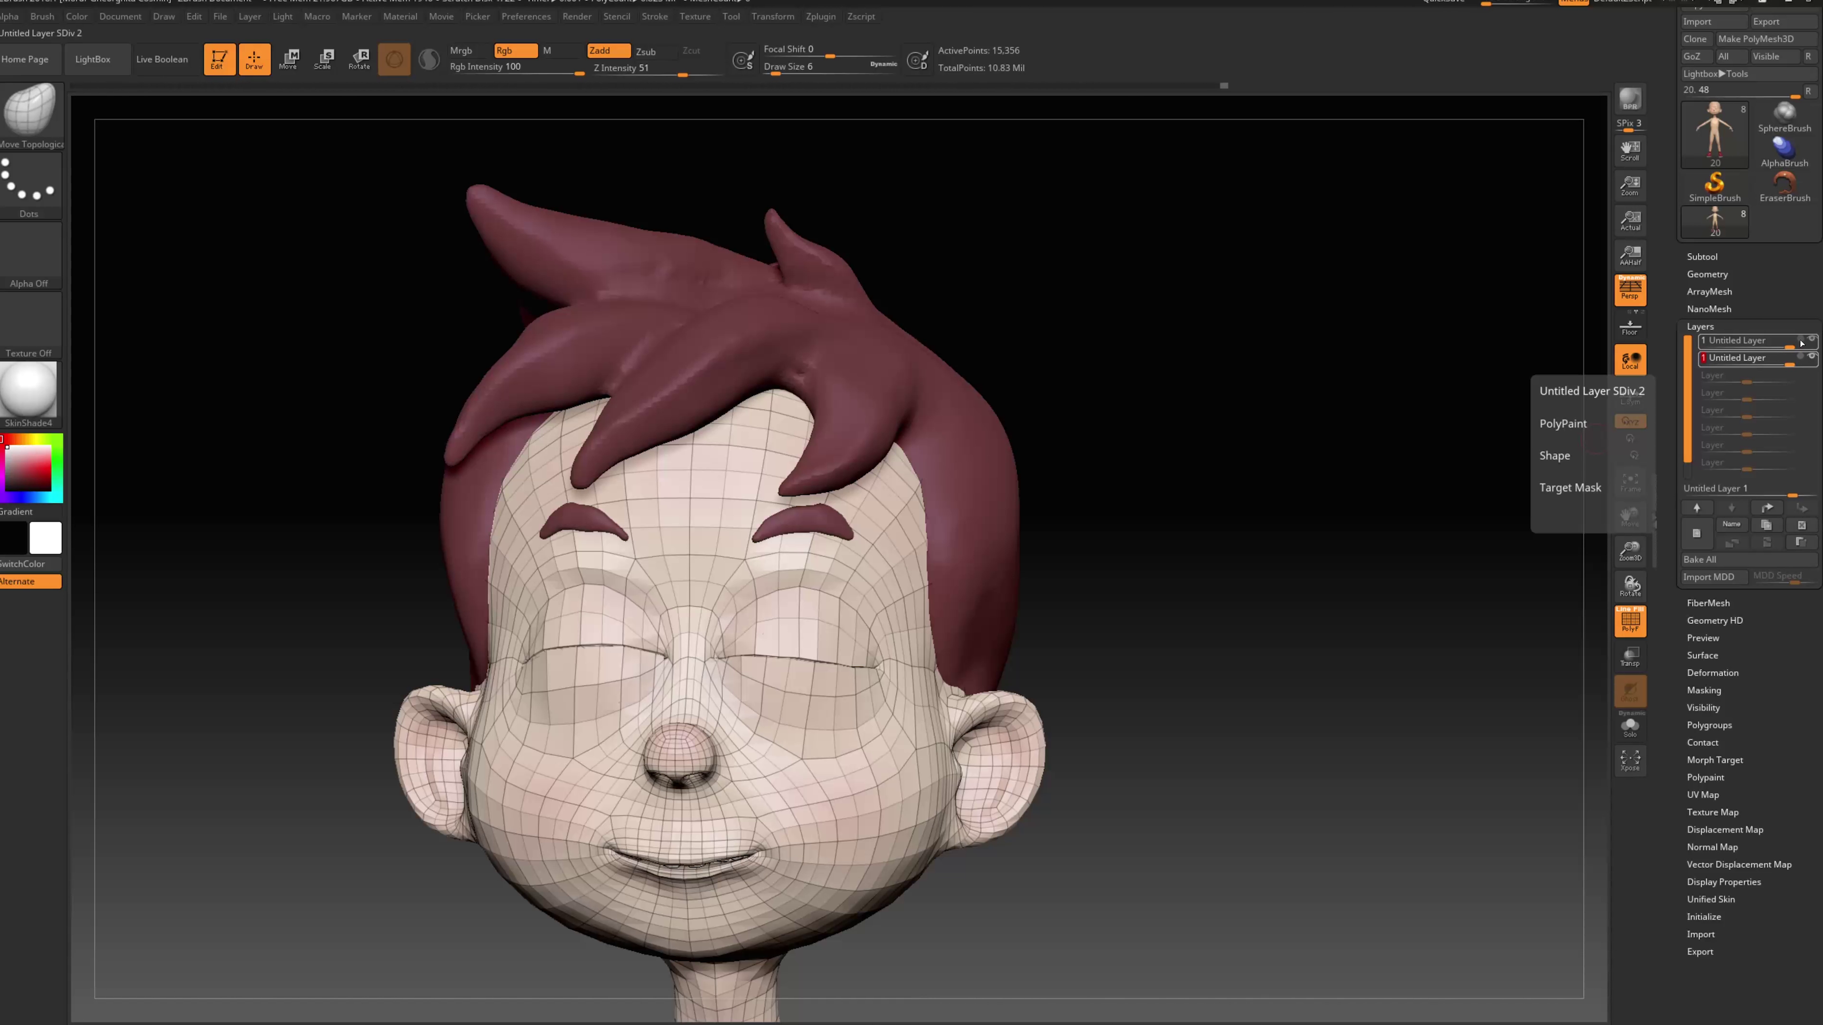
mouse_move(1193, 592)
left_mouse_down("alt")
mouse_move(1237, 677)
mouse_move(1237, 853)
left_mouse_up("alt")
left_click_drag(916, 625, 913, 625)
left_click_drag(1018, 649, 980, 695)
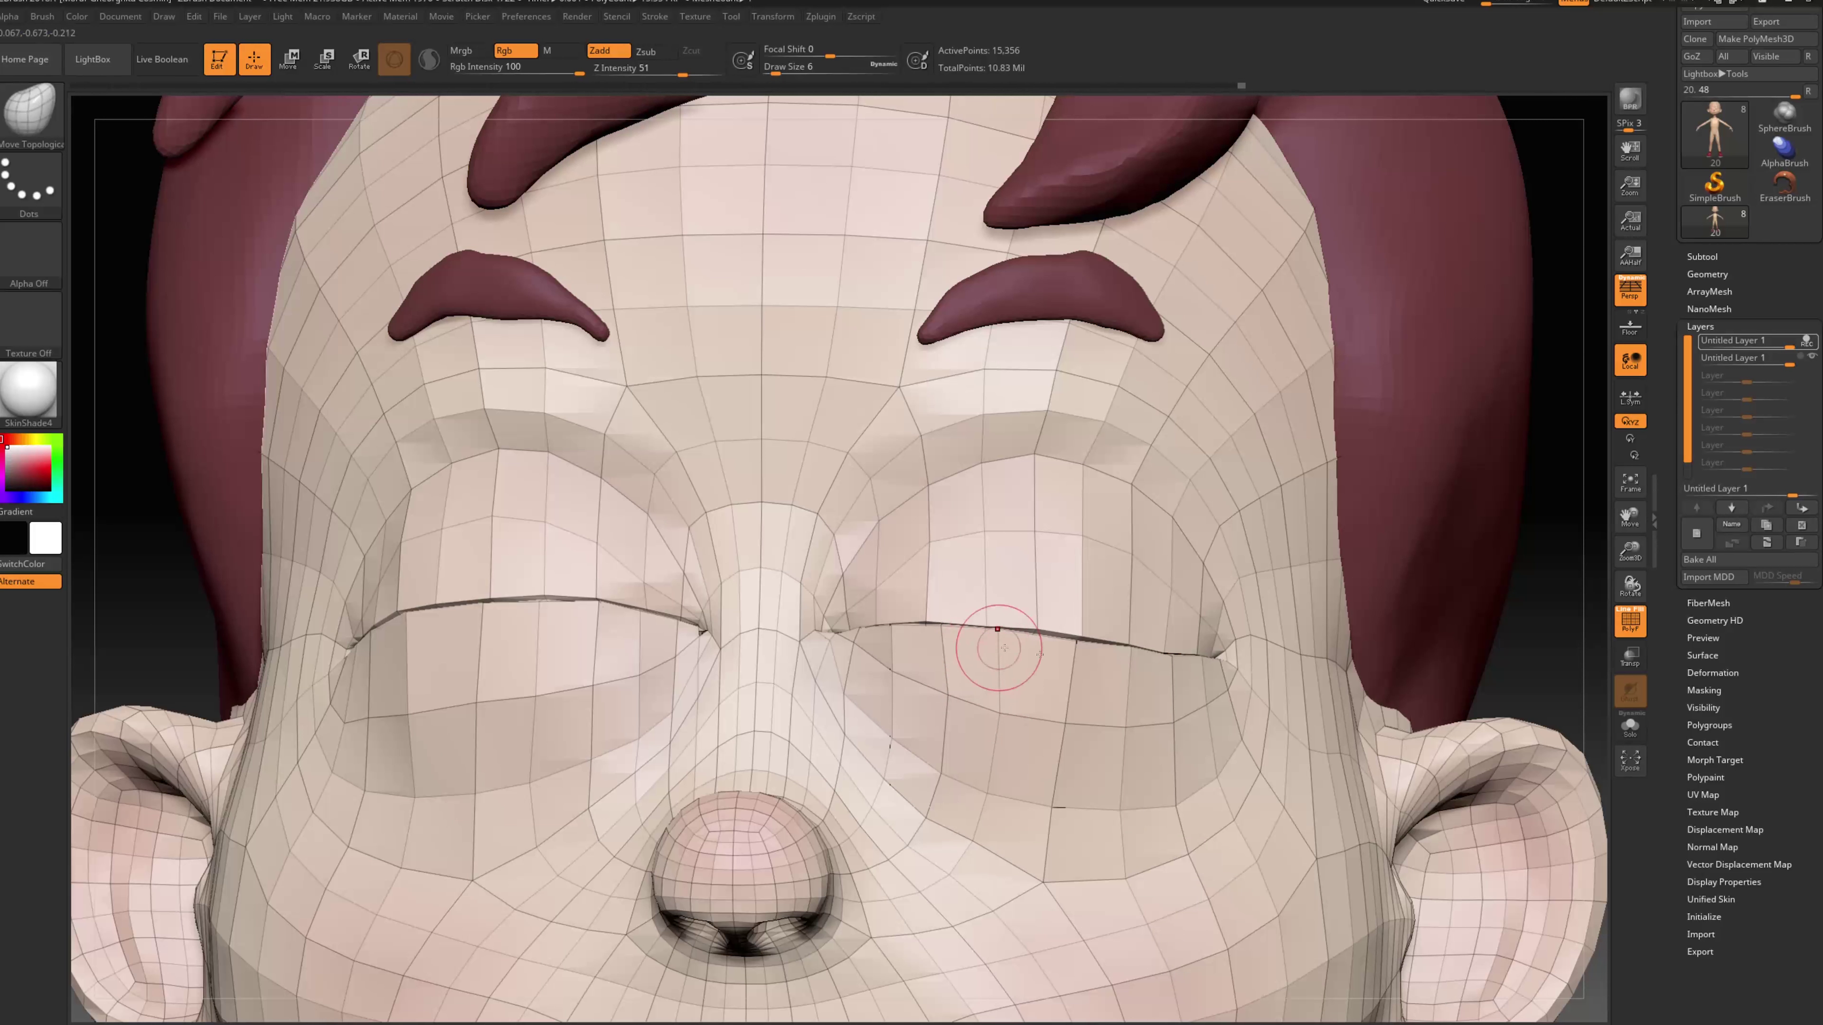
left_click_drag(1560, 655, 1066, 651)
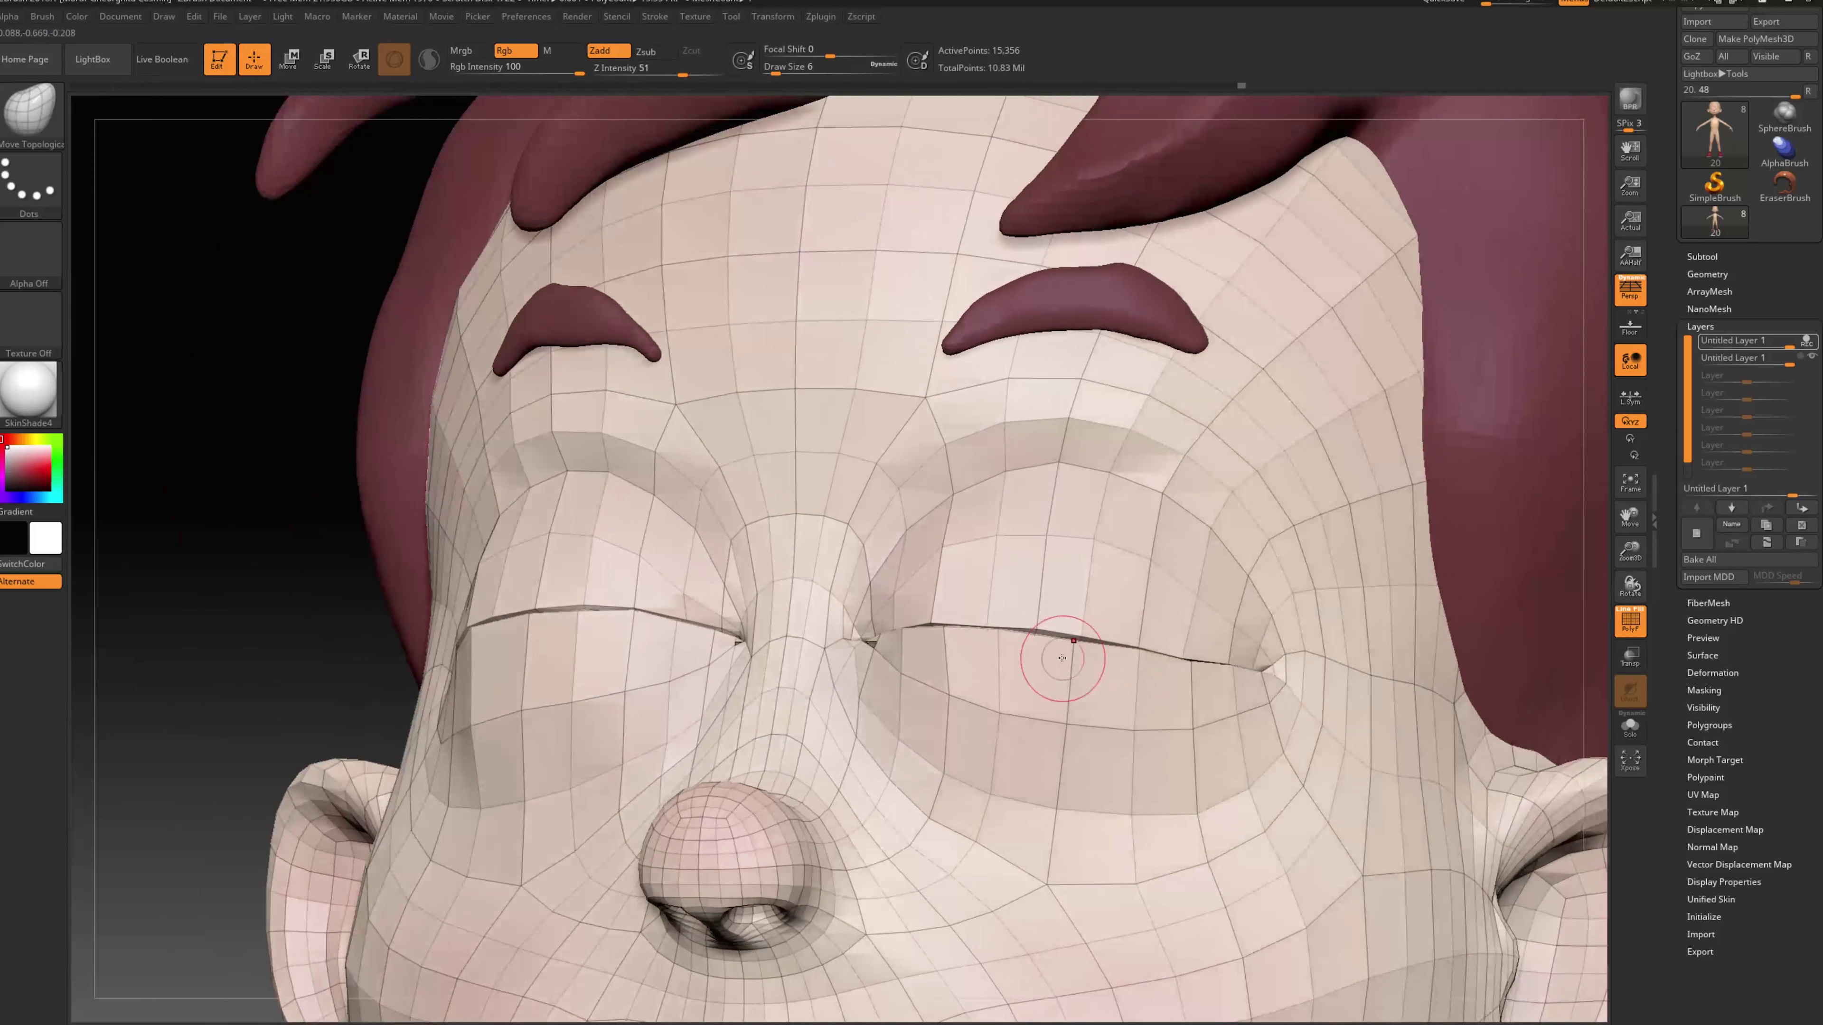
left_click_drag(1596, 653, 922, 657)
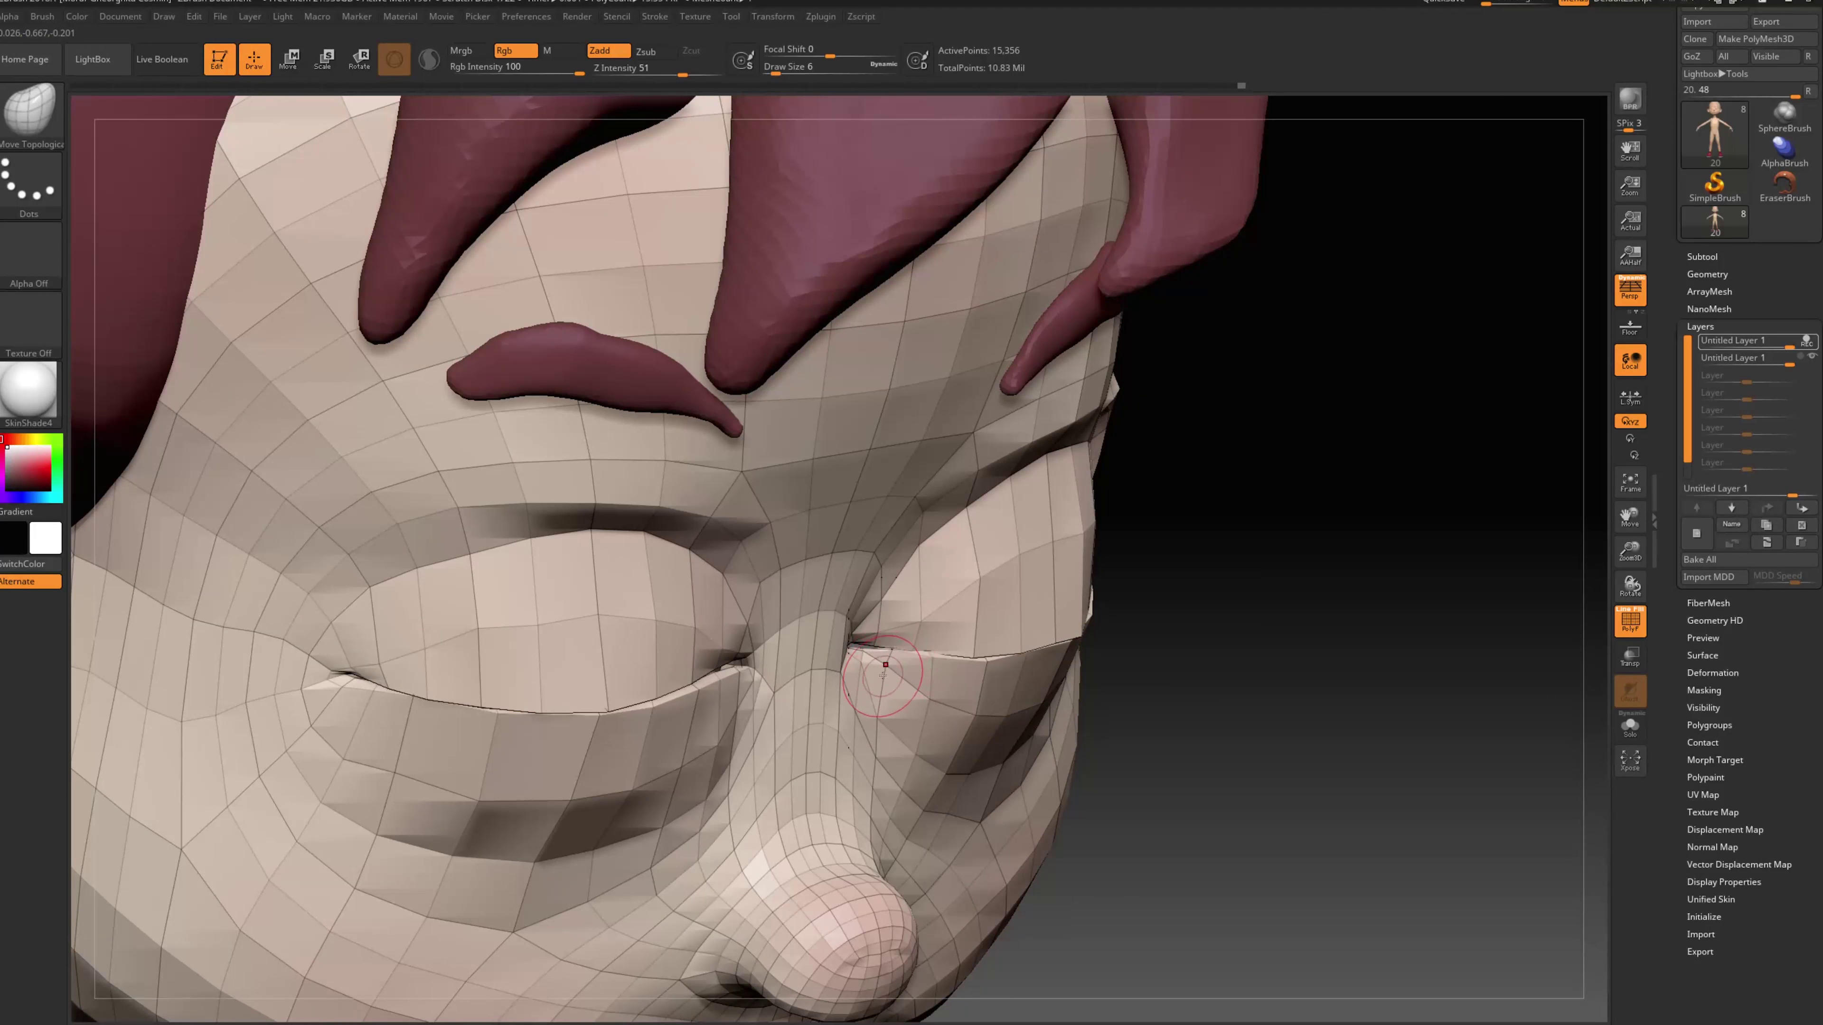
left_click_drag(1471, 653, 1109, 650)
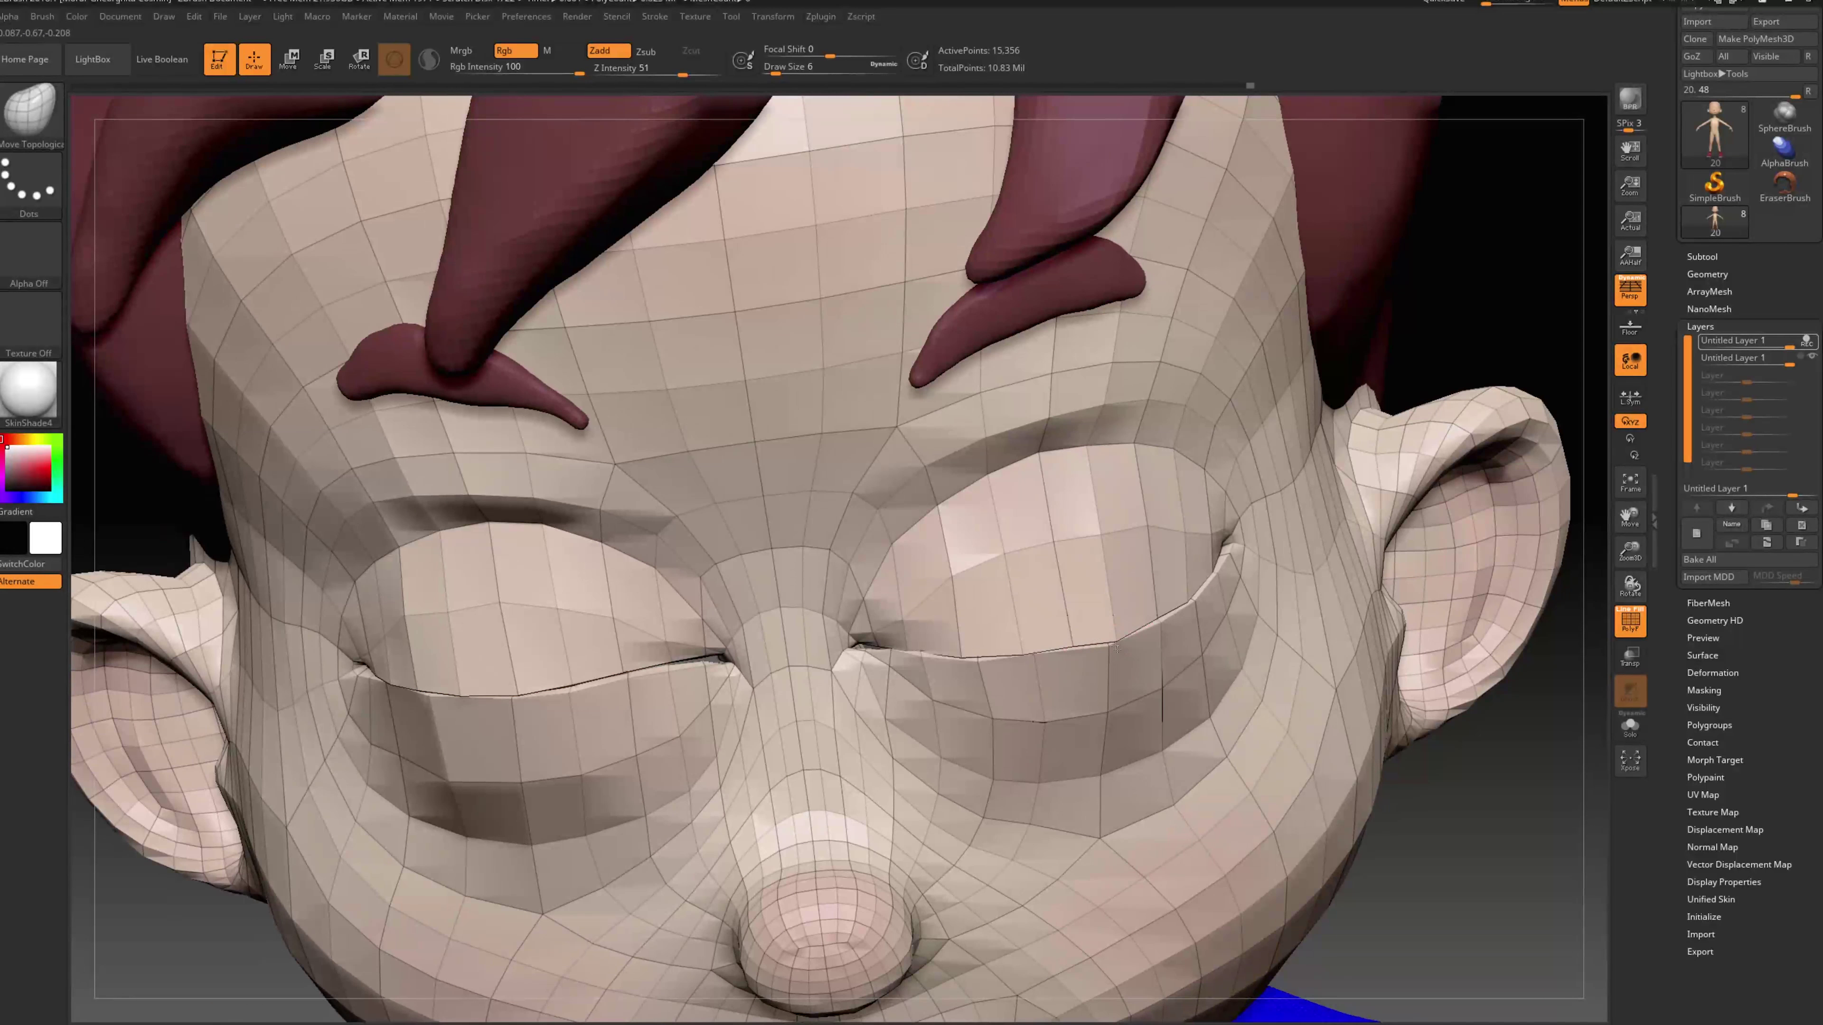
Inspect both closed eyes from a distance and stop recording on the left-eye layer
left_click_drag(1530, 809, 1335, 546, "alt")
left_click_drag(1535, 748, 1364, 573, "alt")
key("shift+f")
left_click_drag(1364, 573, 1403, 607)
left_click(1629, 623)
left_click_drag(1485, 553, 1422, 620, "alt")
left_click(1806, 340)
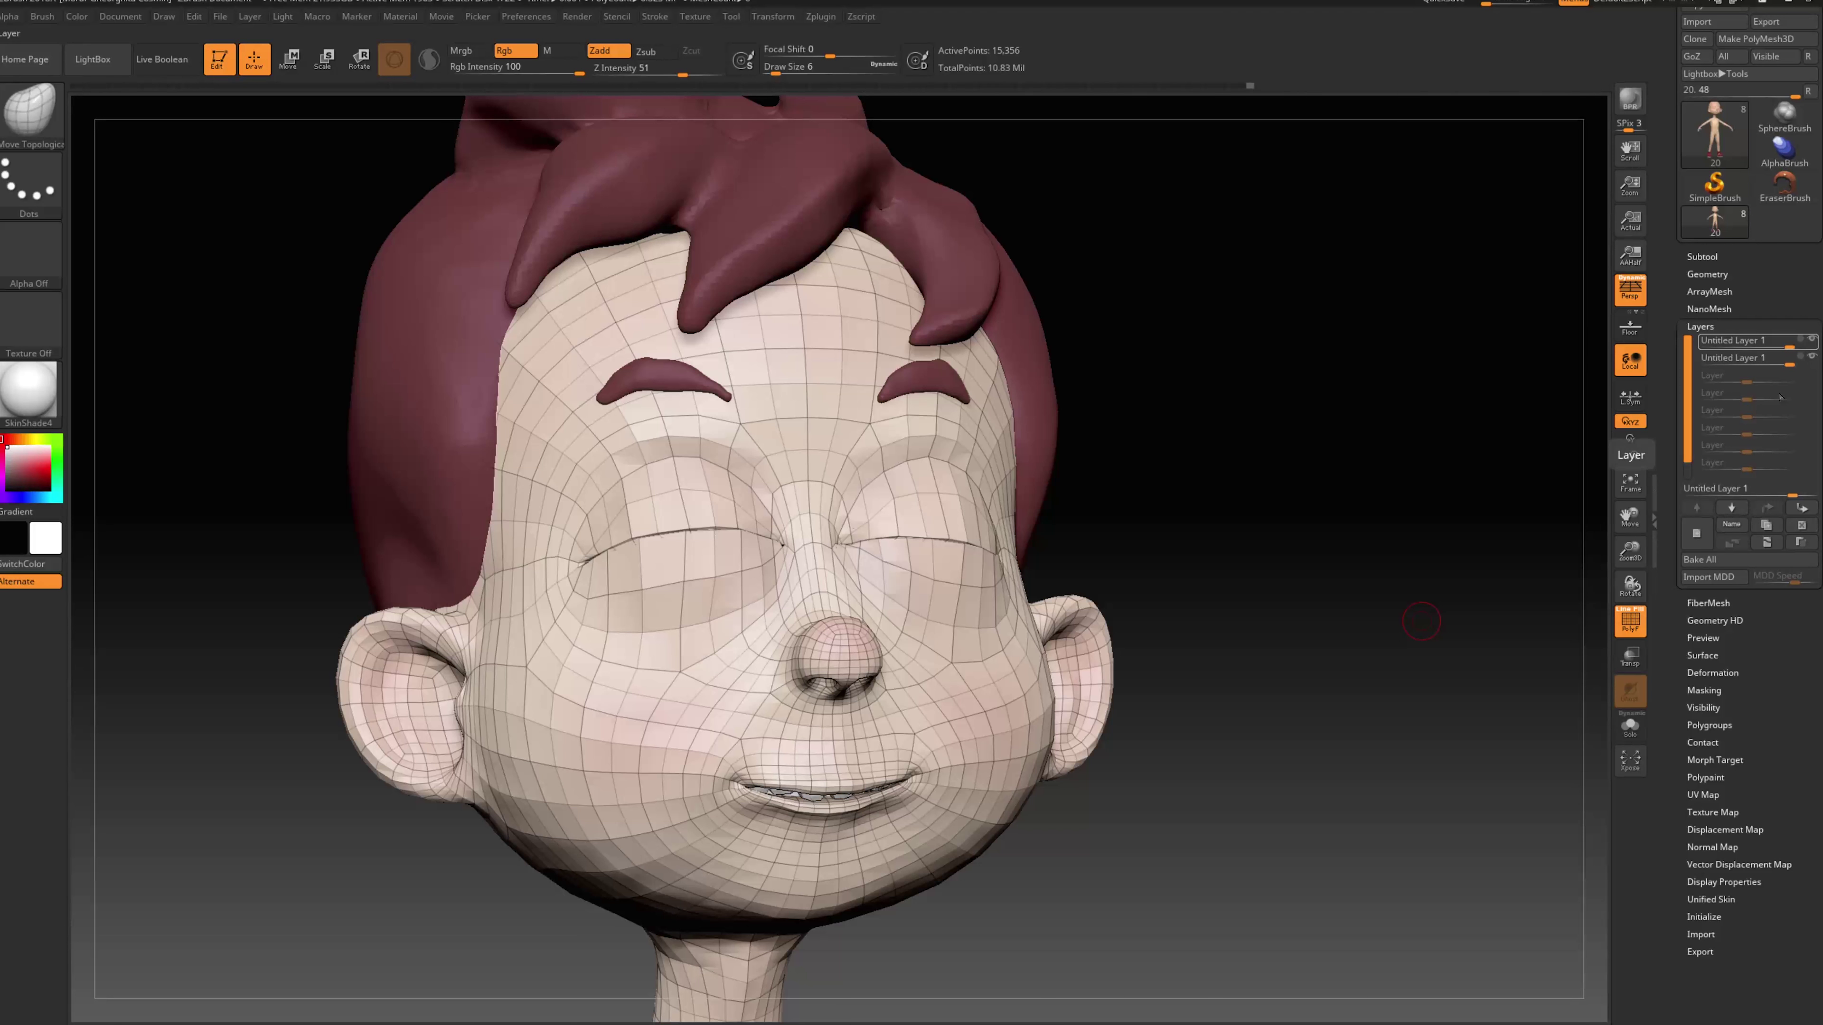
left_click_drag(1611, 467, 1598, 444)
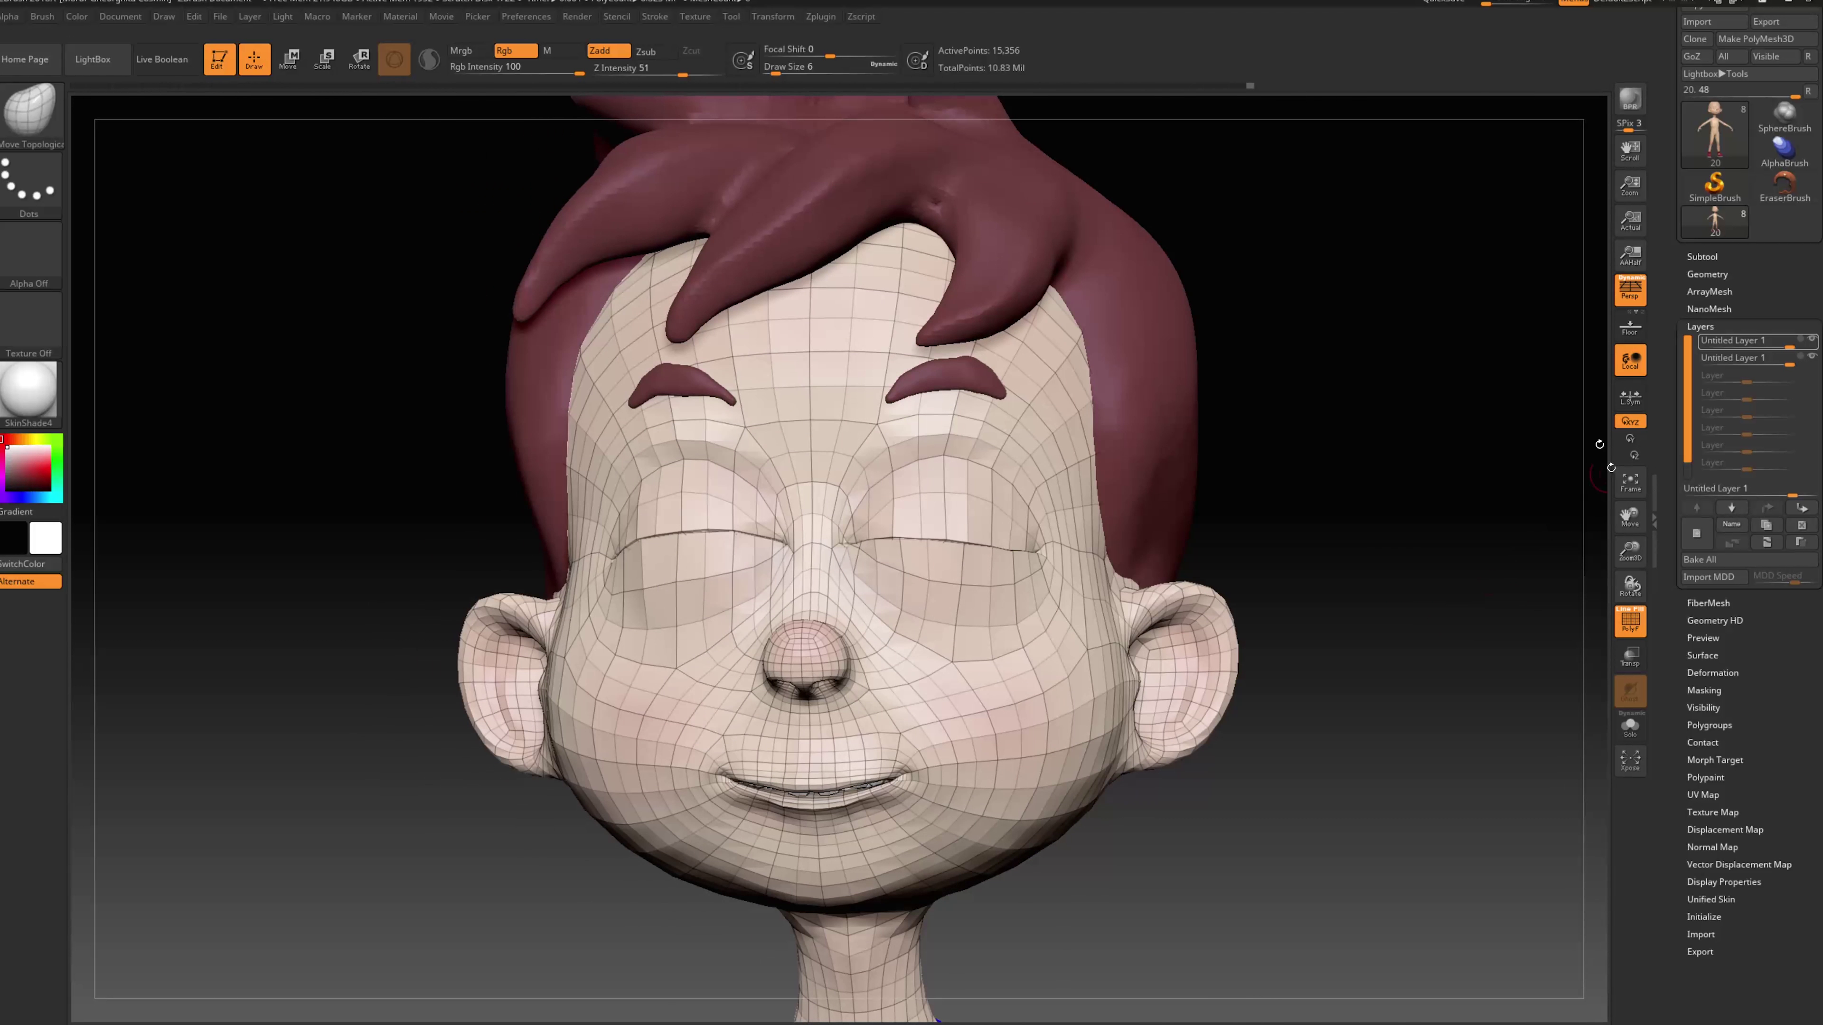
Hide the right-eye layer and bake all layers so that only the left eye is closed
left_click(1812, 357)
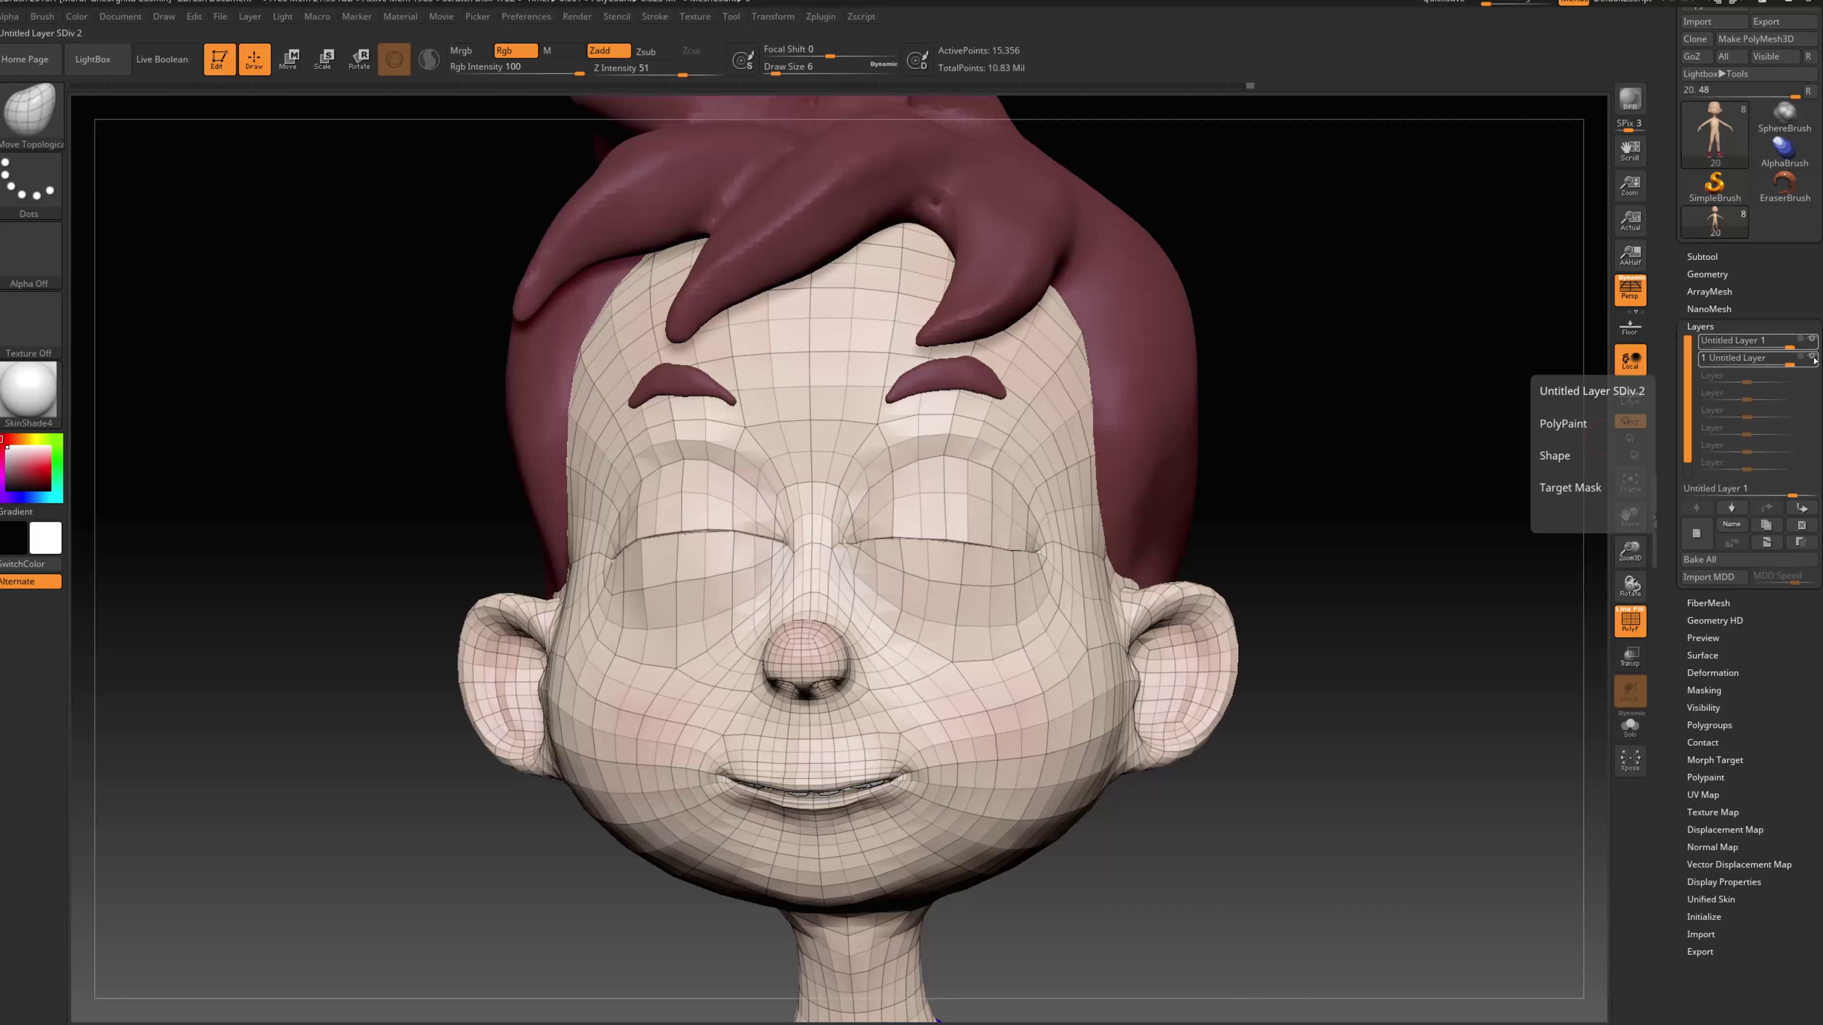
left_click(1813, 359)
left_click_drag(1306, 656, 1366, 654, "alt")
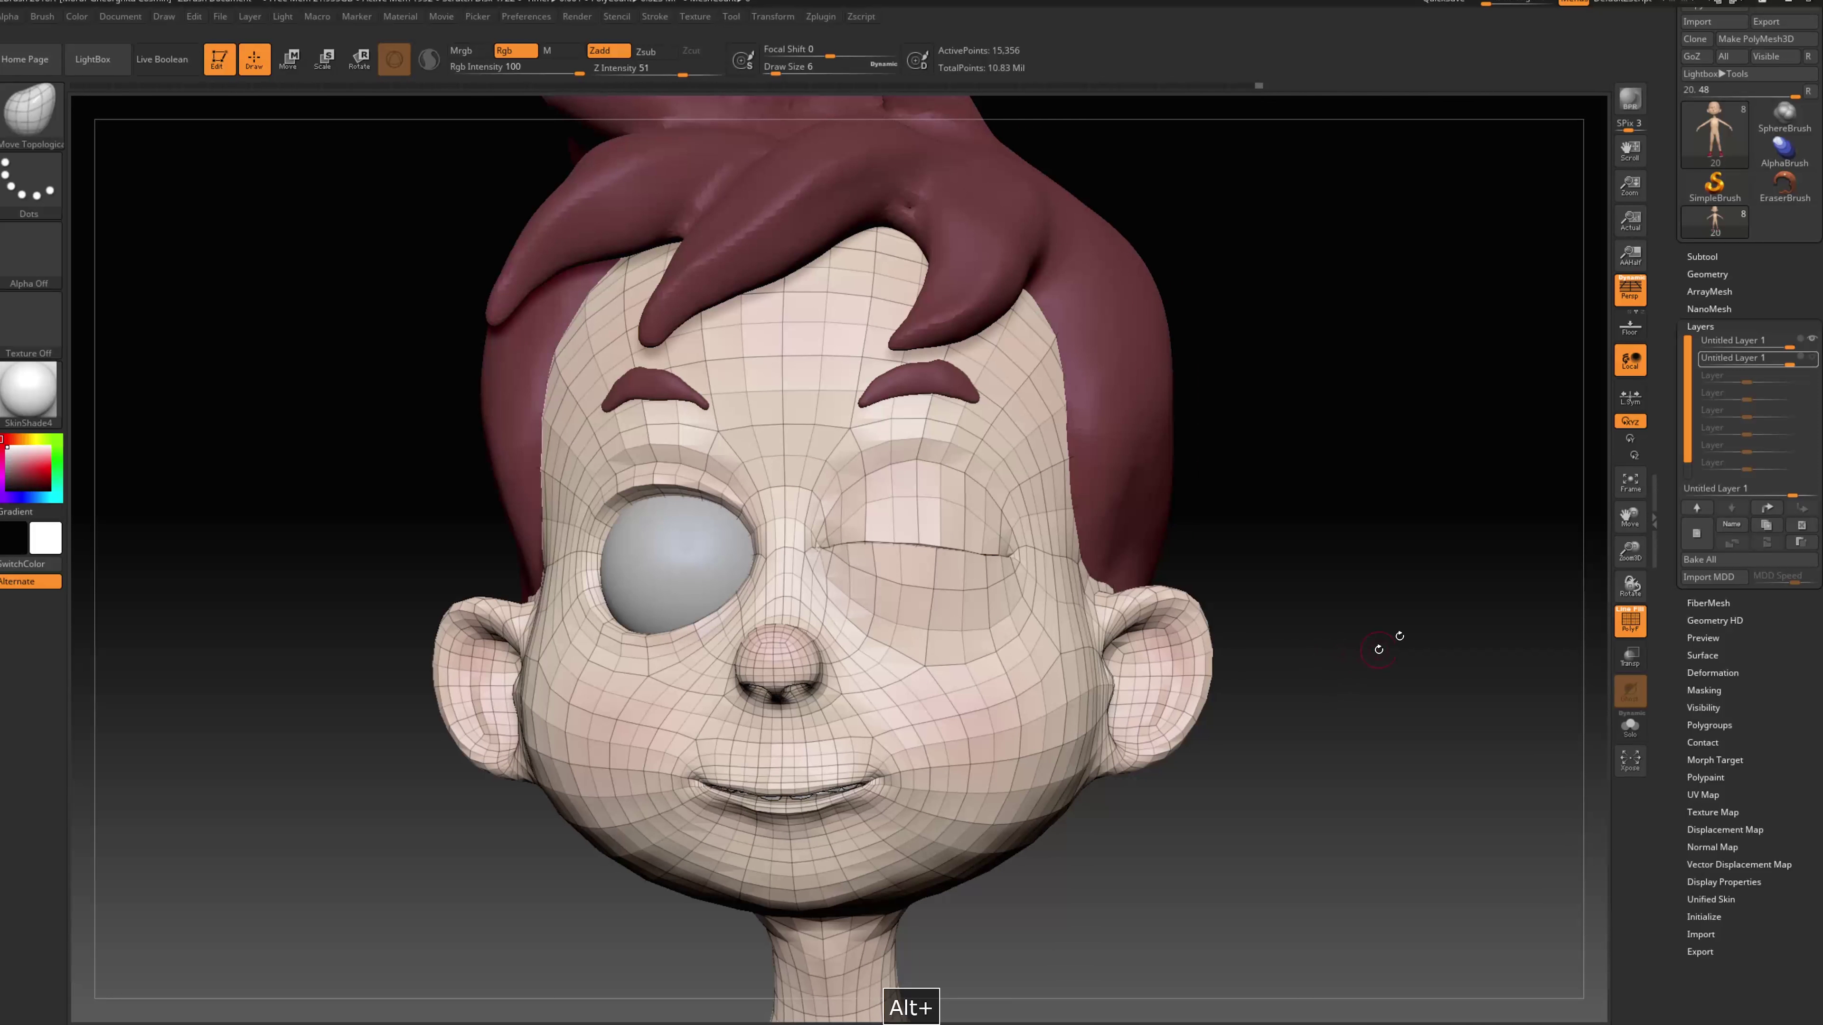
left_click(1698, 561)
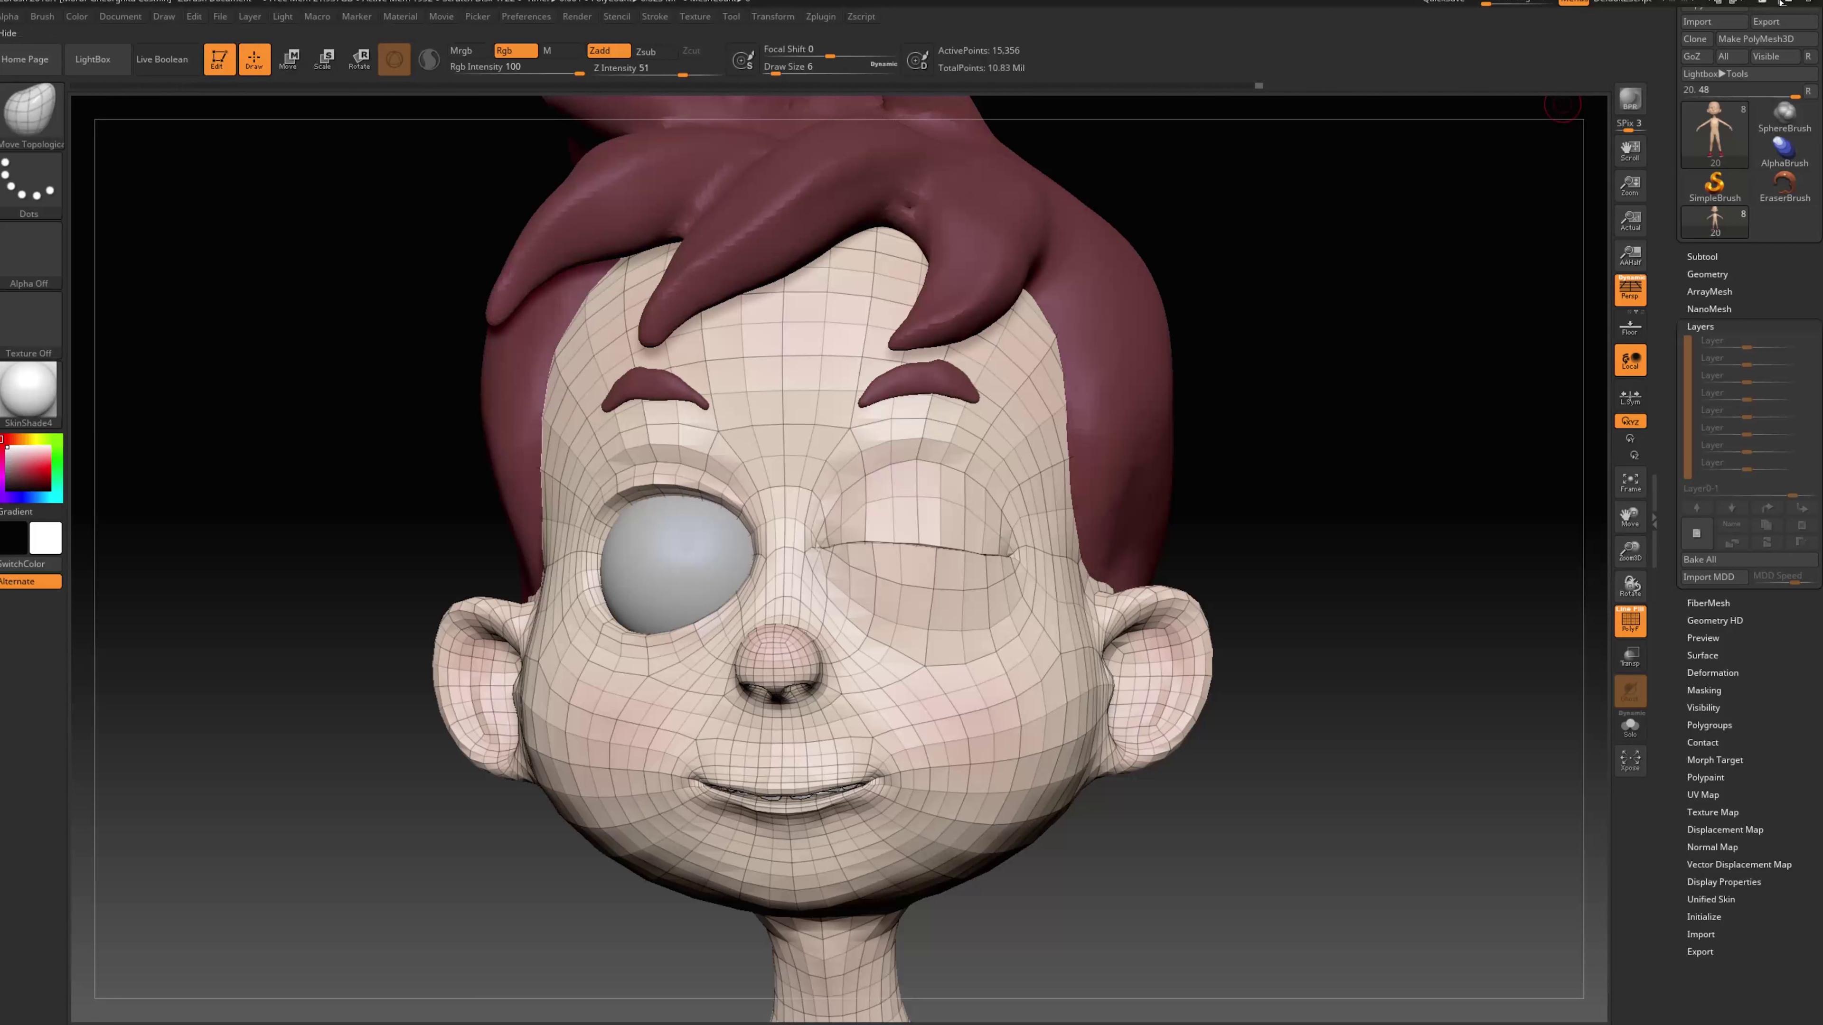
Export the mesh to the Desktop in OBJ format with the file name Left Eye Closed
left_click(1773, 22)
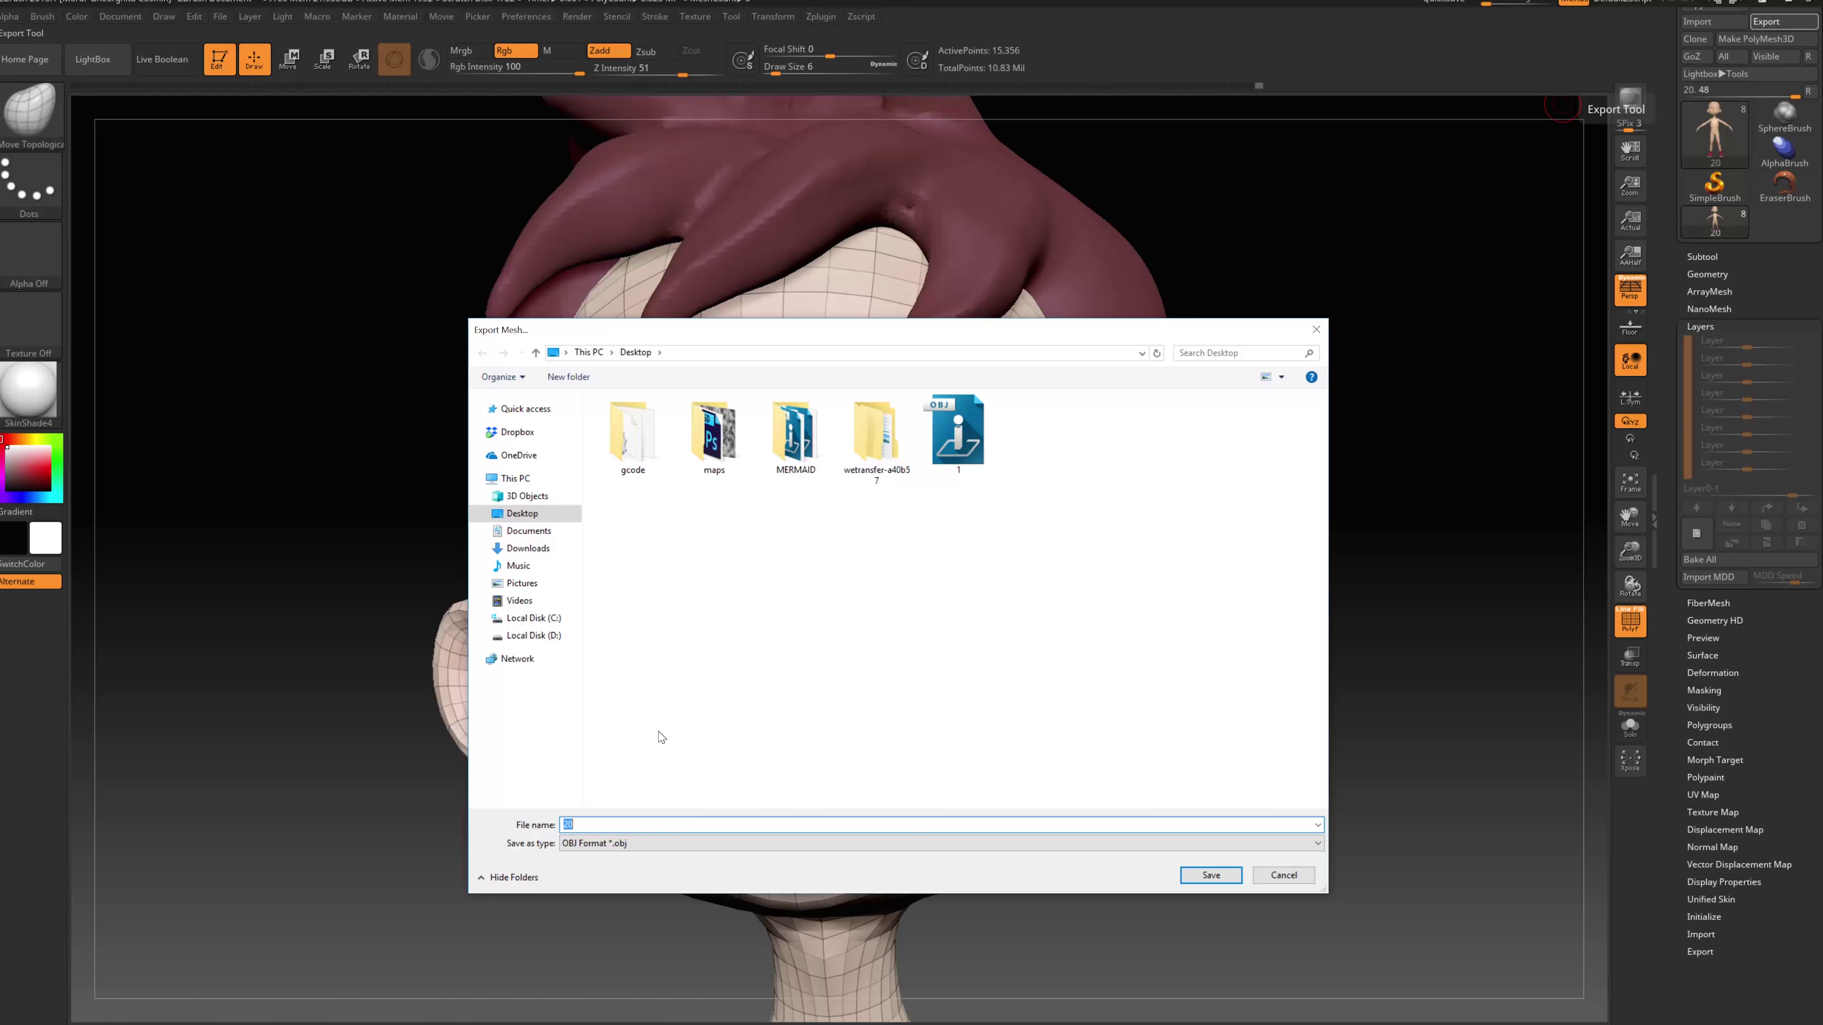
type("Right")
key("BackSpace")
key("BackSpace")
key("BackSpace")
key("BackSpace")
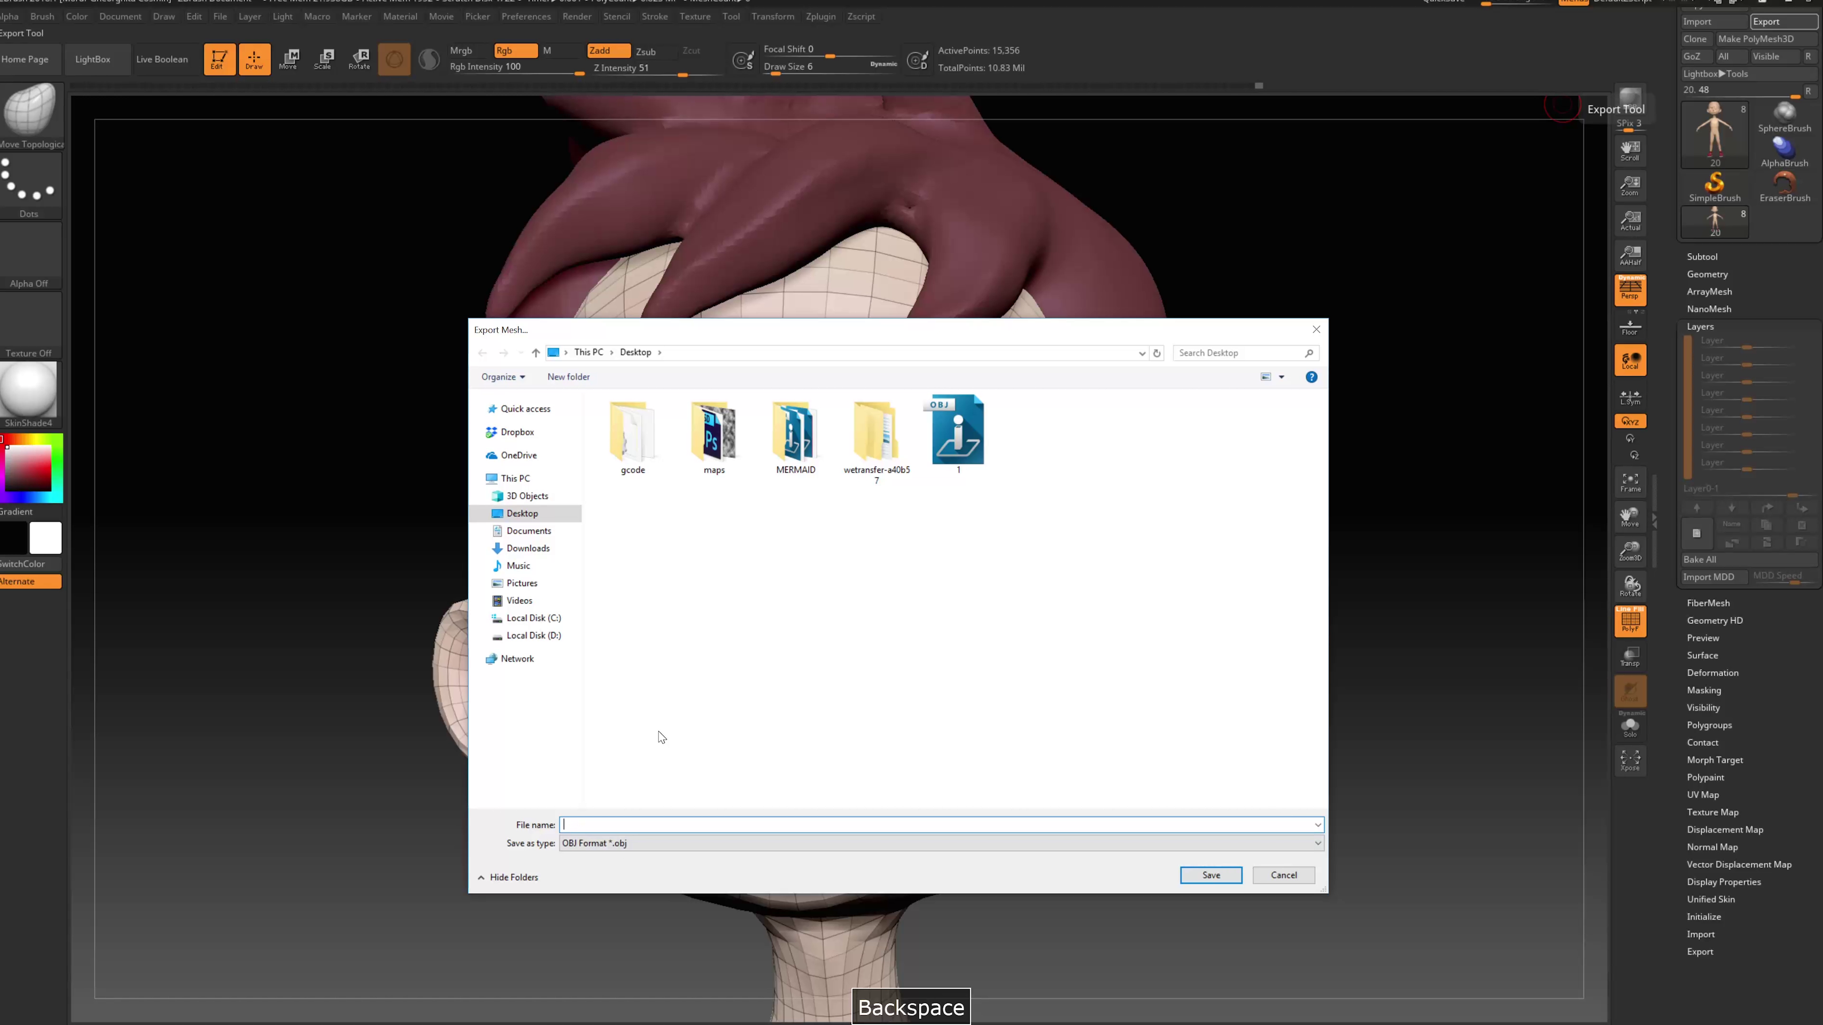
type("Left EY")
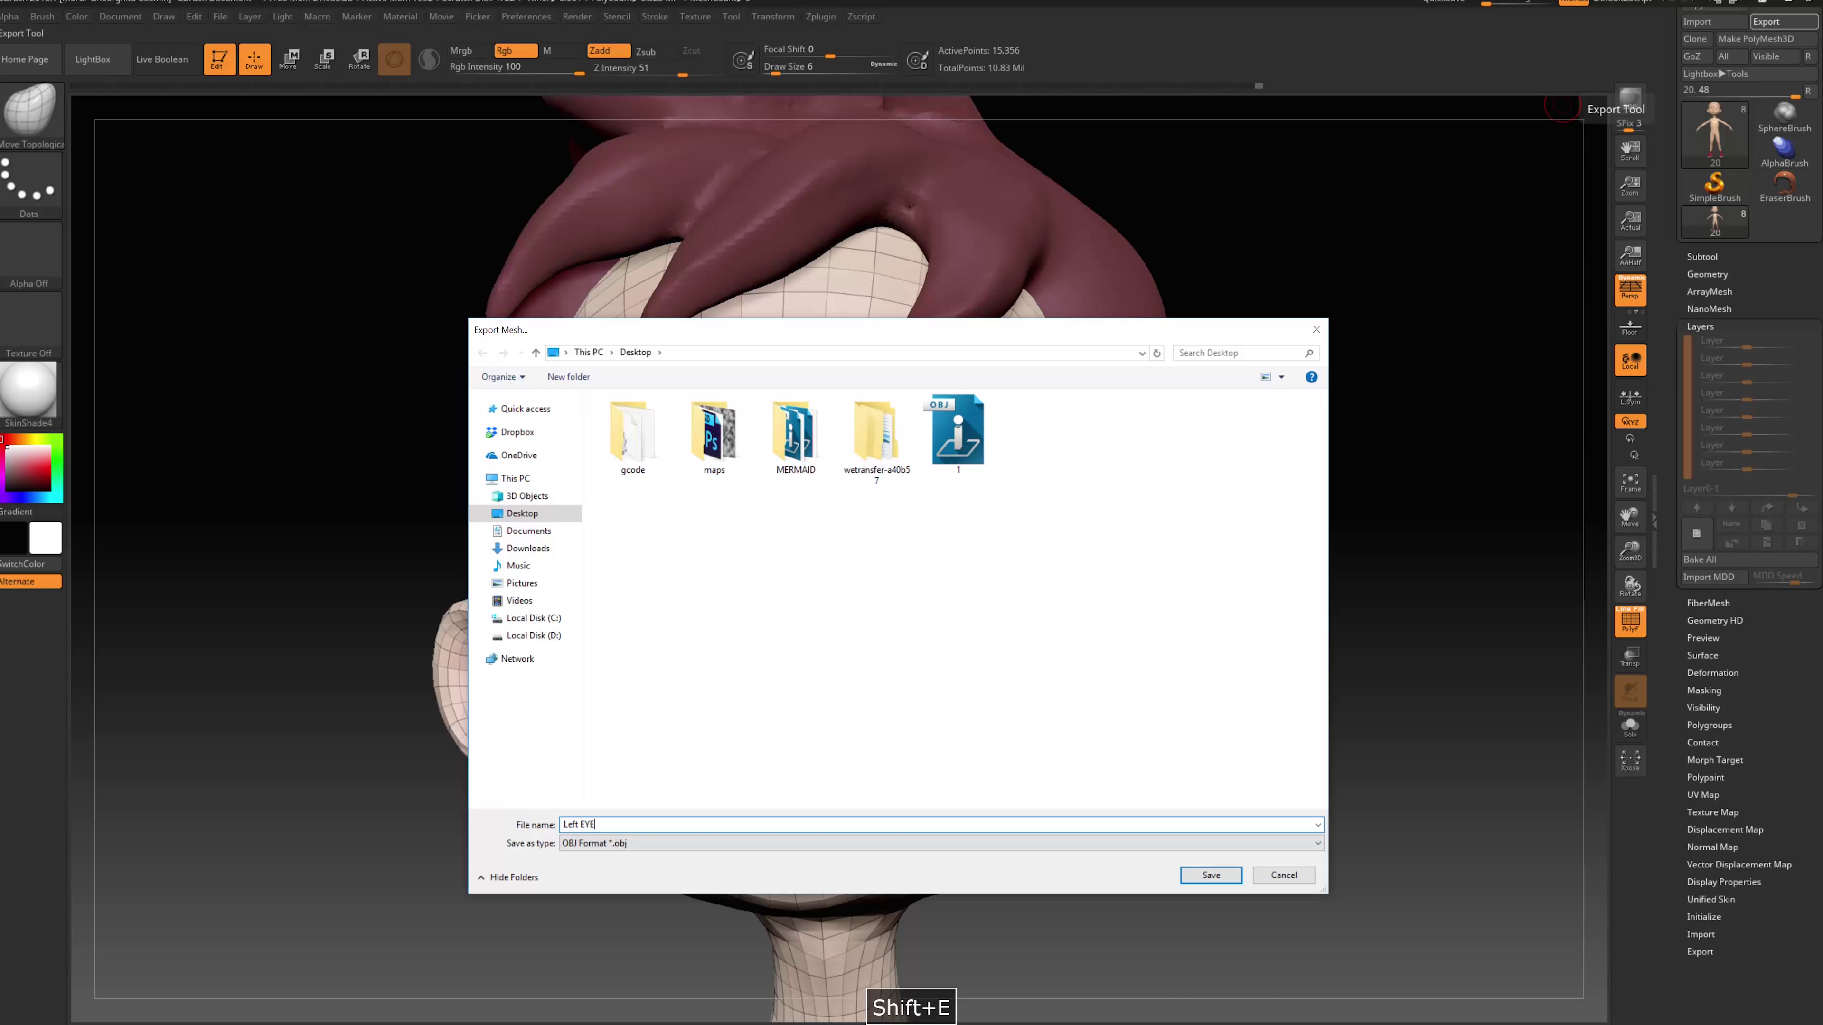
key("BackSpace")
type("ye Clo")
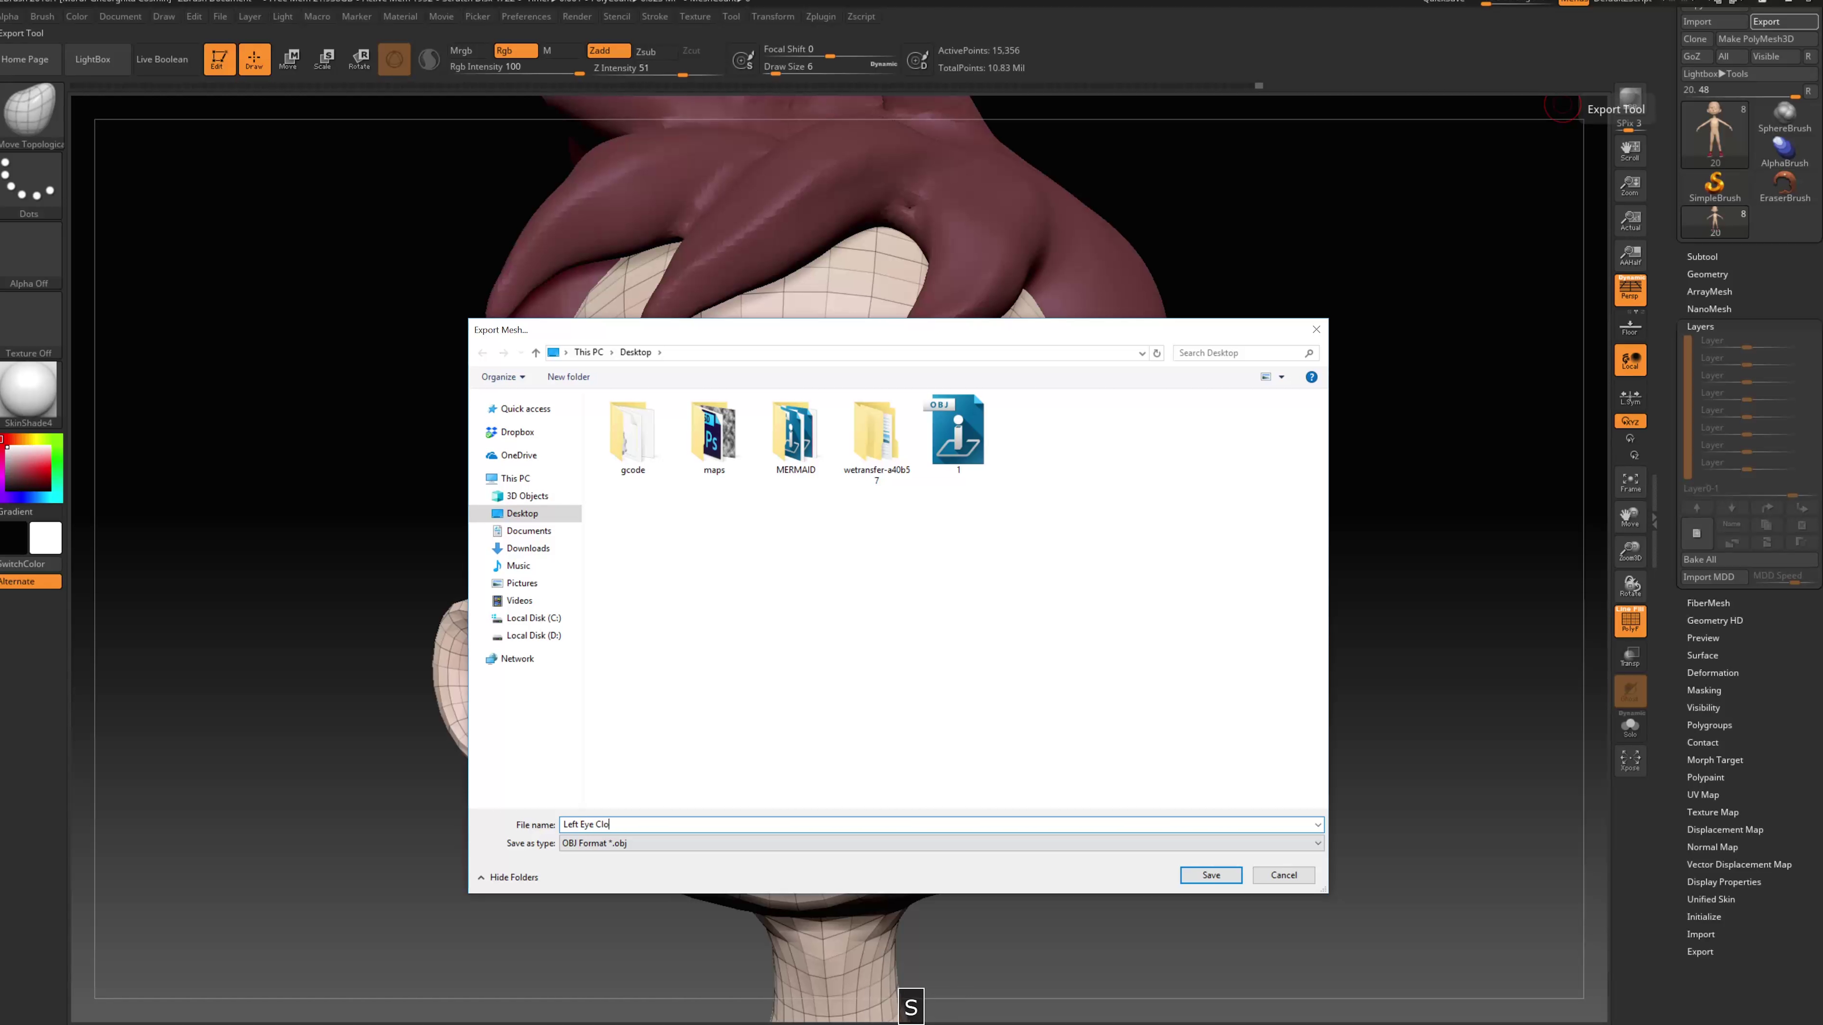
type("sed")
key("Return")
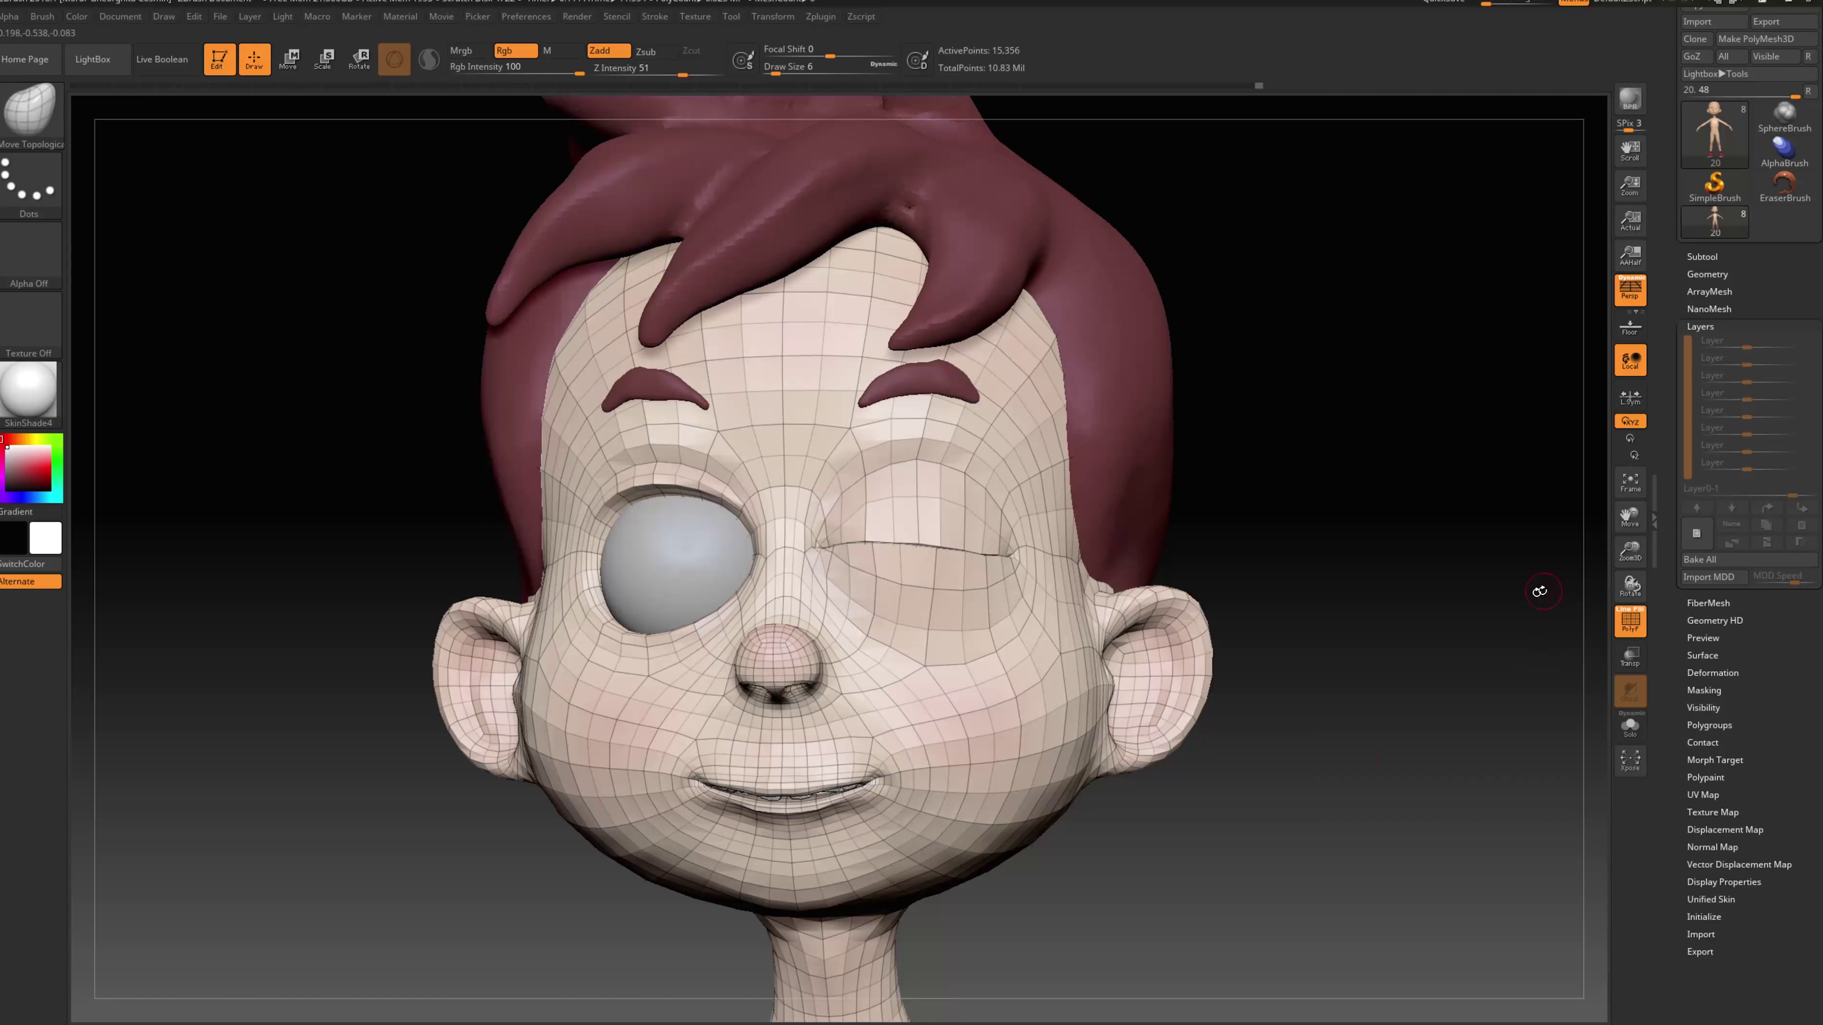
Undo the bake, and switch visibility from the left-eye layer to the right-eye layer
key("ctrl+z")
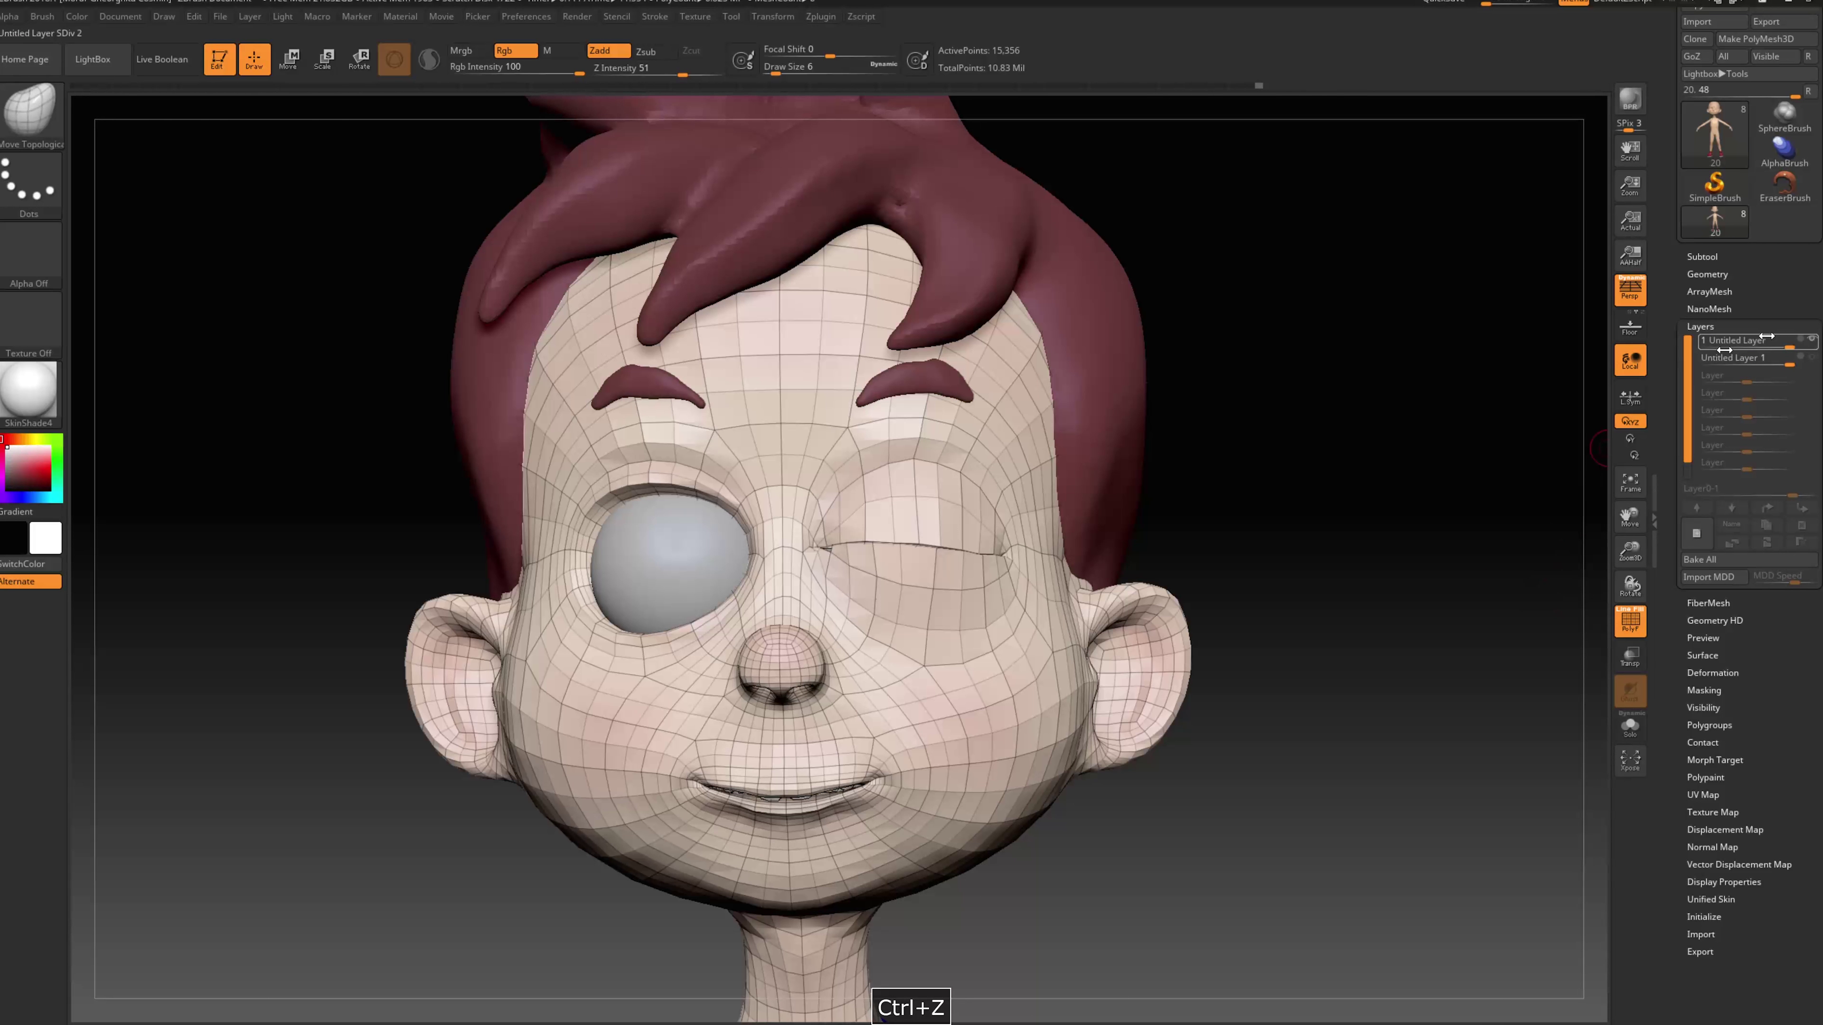
left_click(1813, 363)
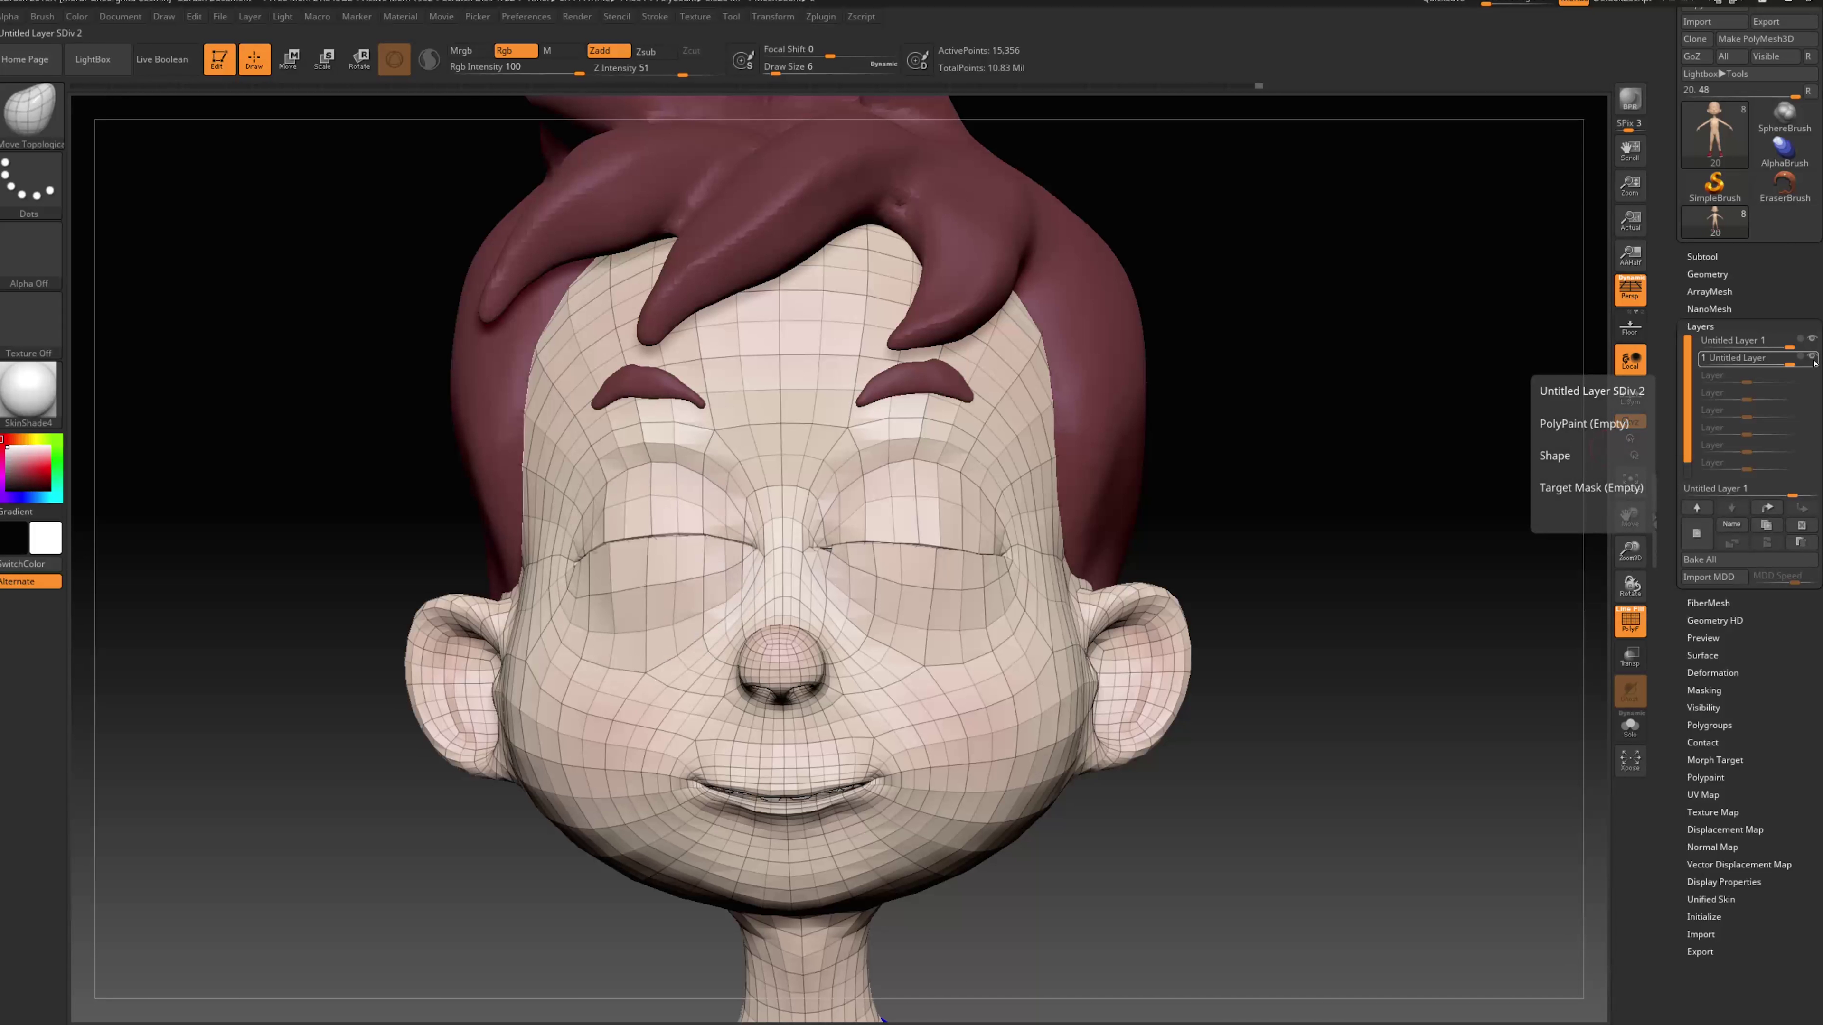
left_click(1813, 341)
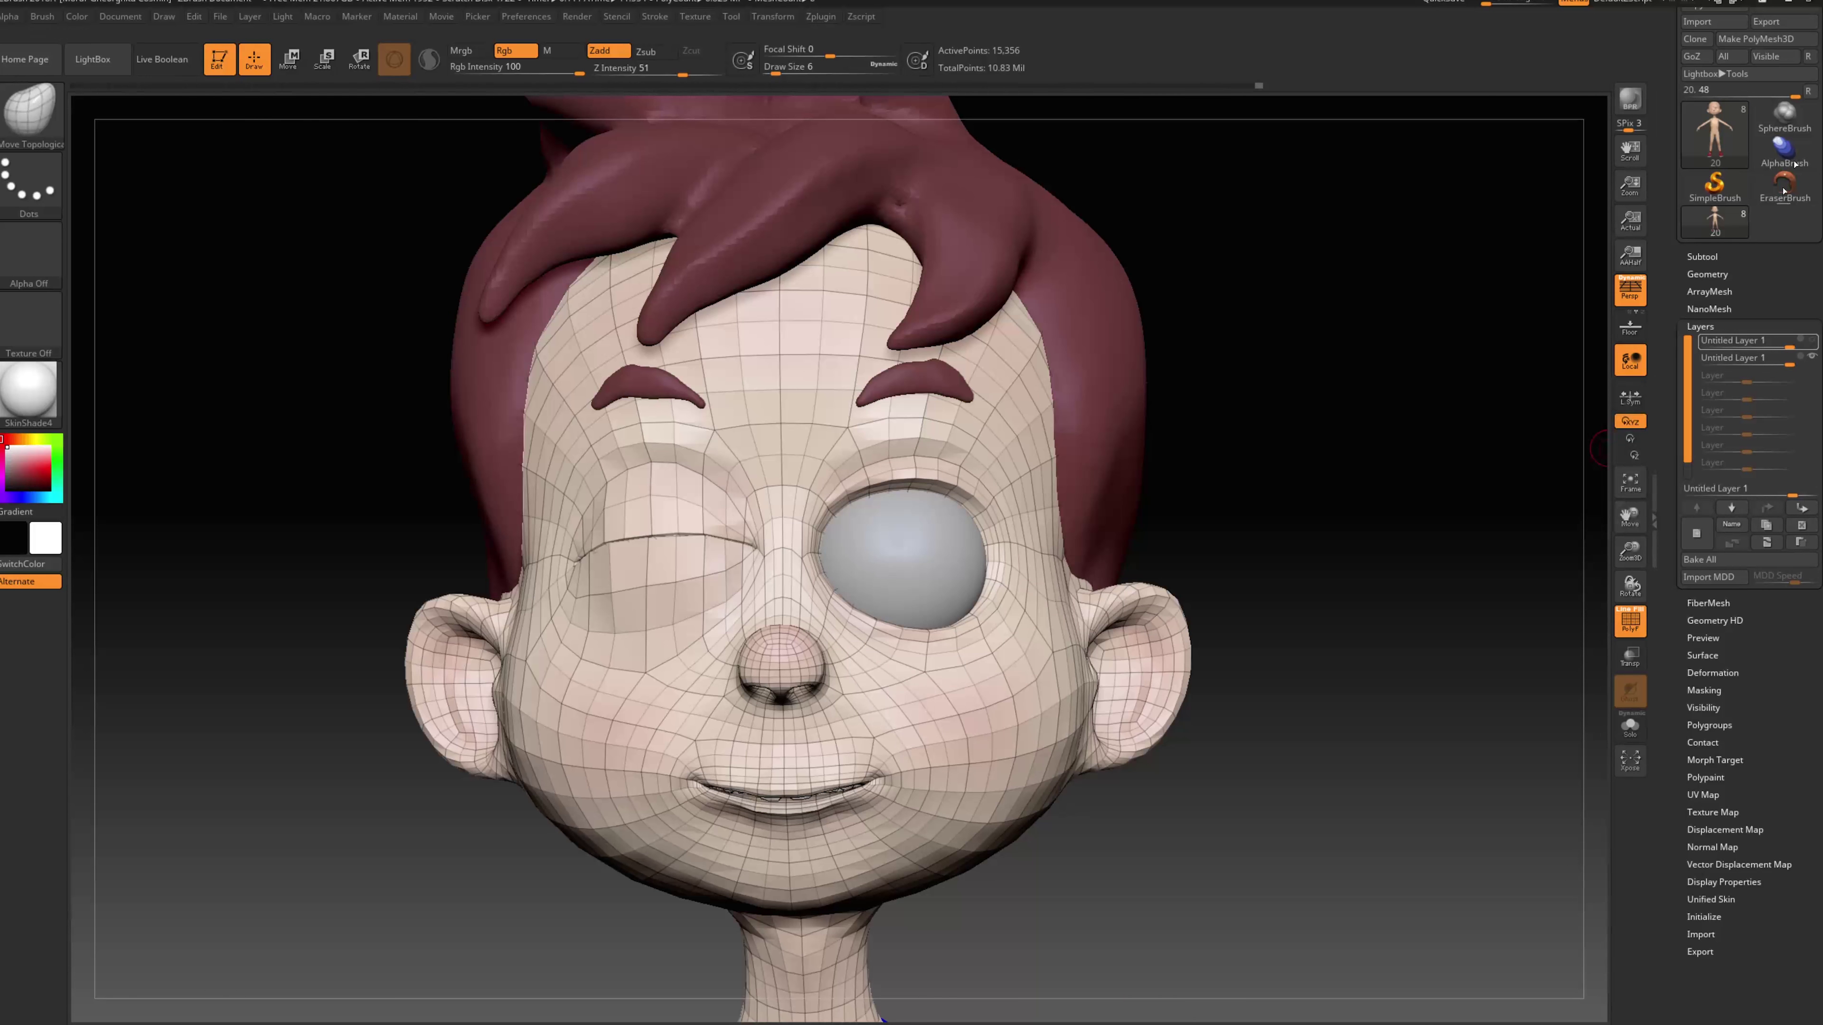
Export the unbaked mesh to the Desktop in OBJ format with the file name Rigth Eye Closed
left_click(1770, 23)
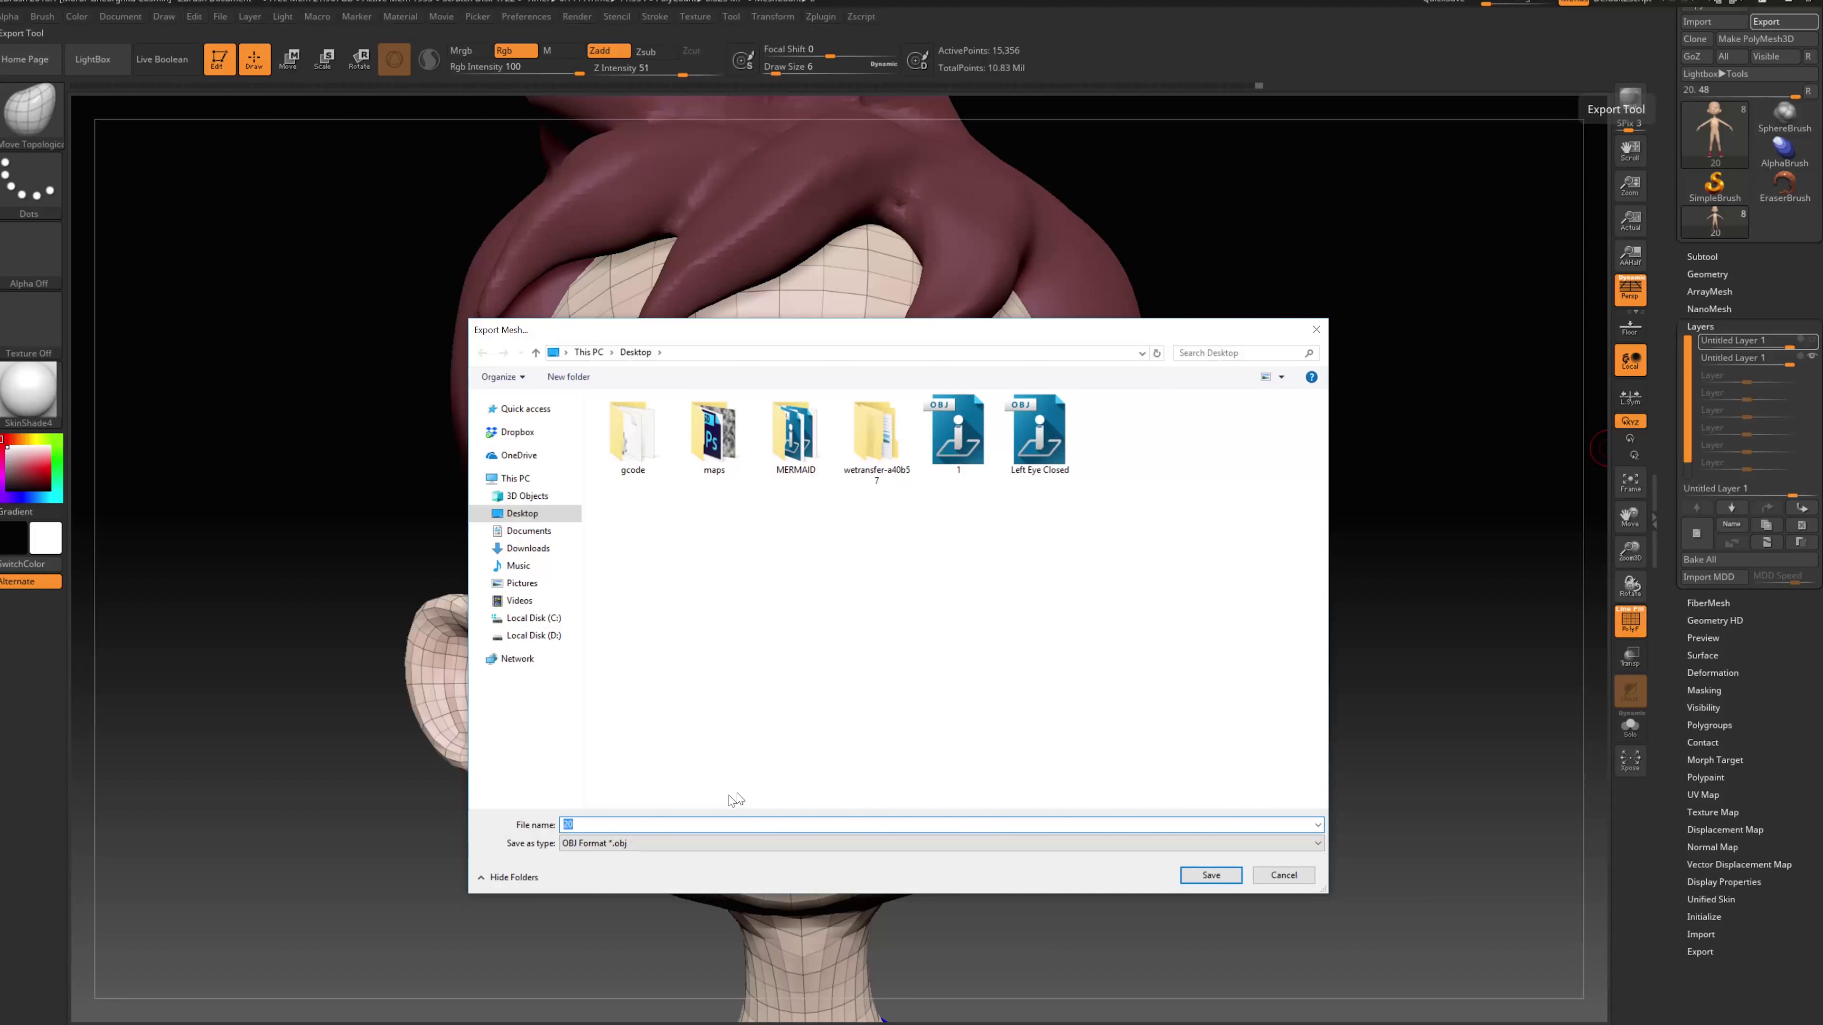
type("Rigth Eye Closed")
key("Return")
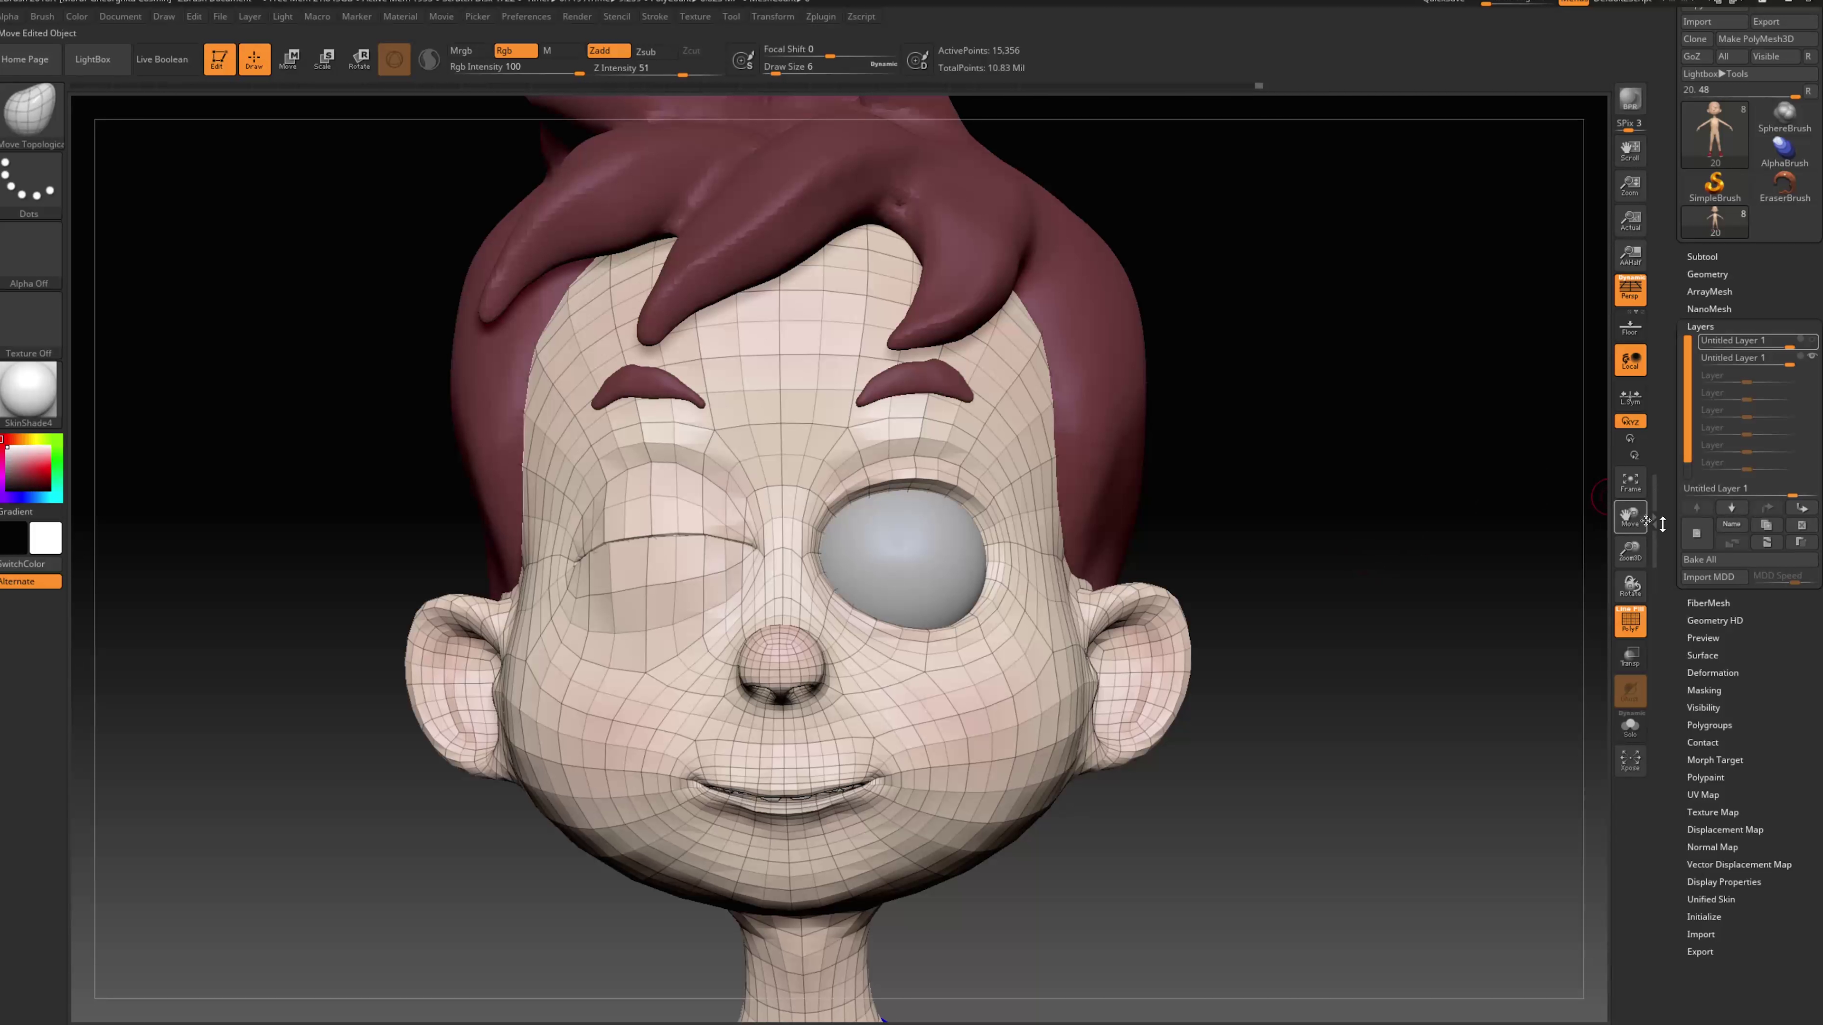
Bake all layers and export the mesh over the existing Rigth Eye Closed OBJ file
left_click(1712, 560)
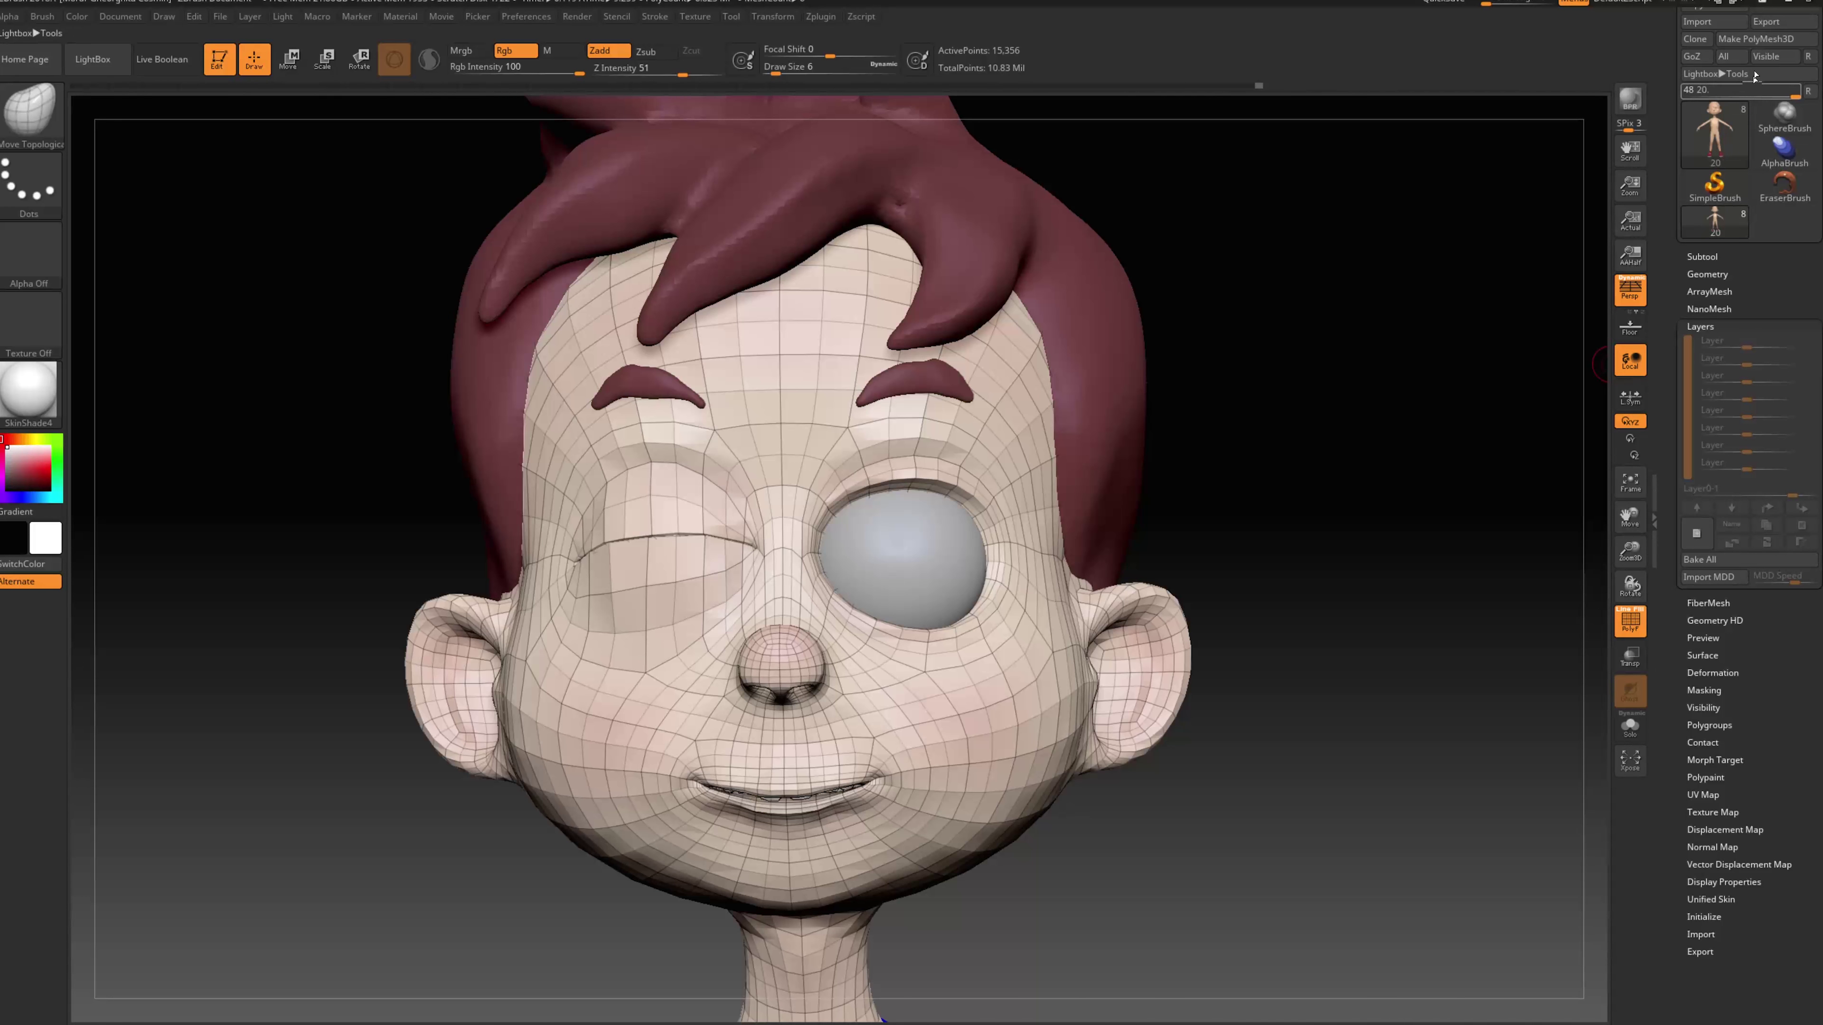
left_click(1765, 20)
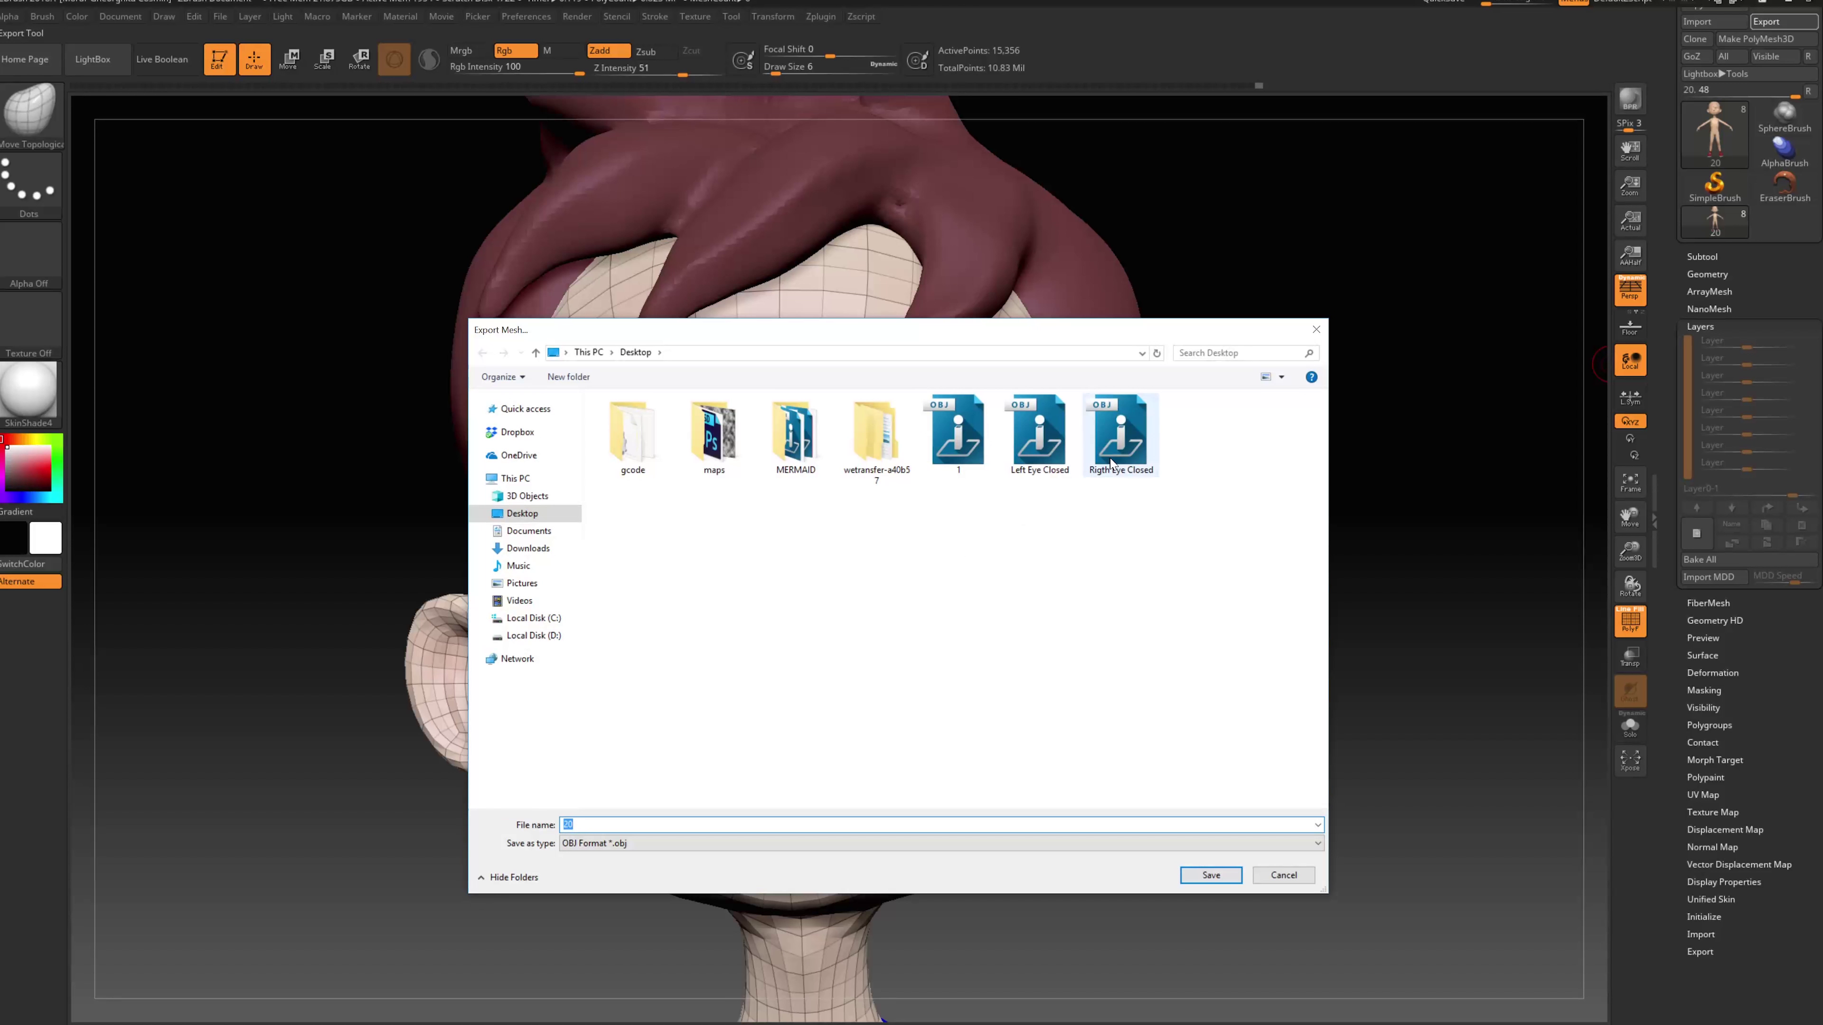
double_click(1119, 434)
left_click(951, 515)
Undo the right-eye bake, and bake all layers again with the left-eye layer shown as well
key("ctrl+z")
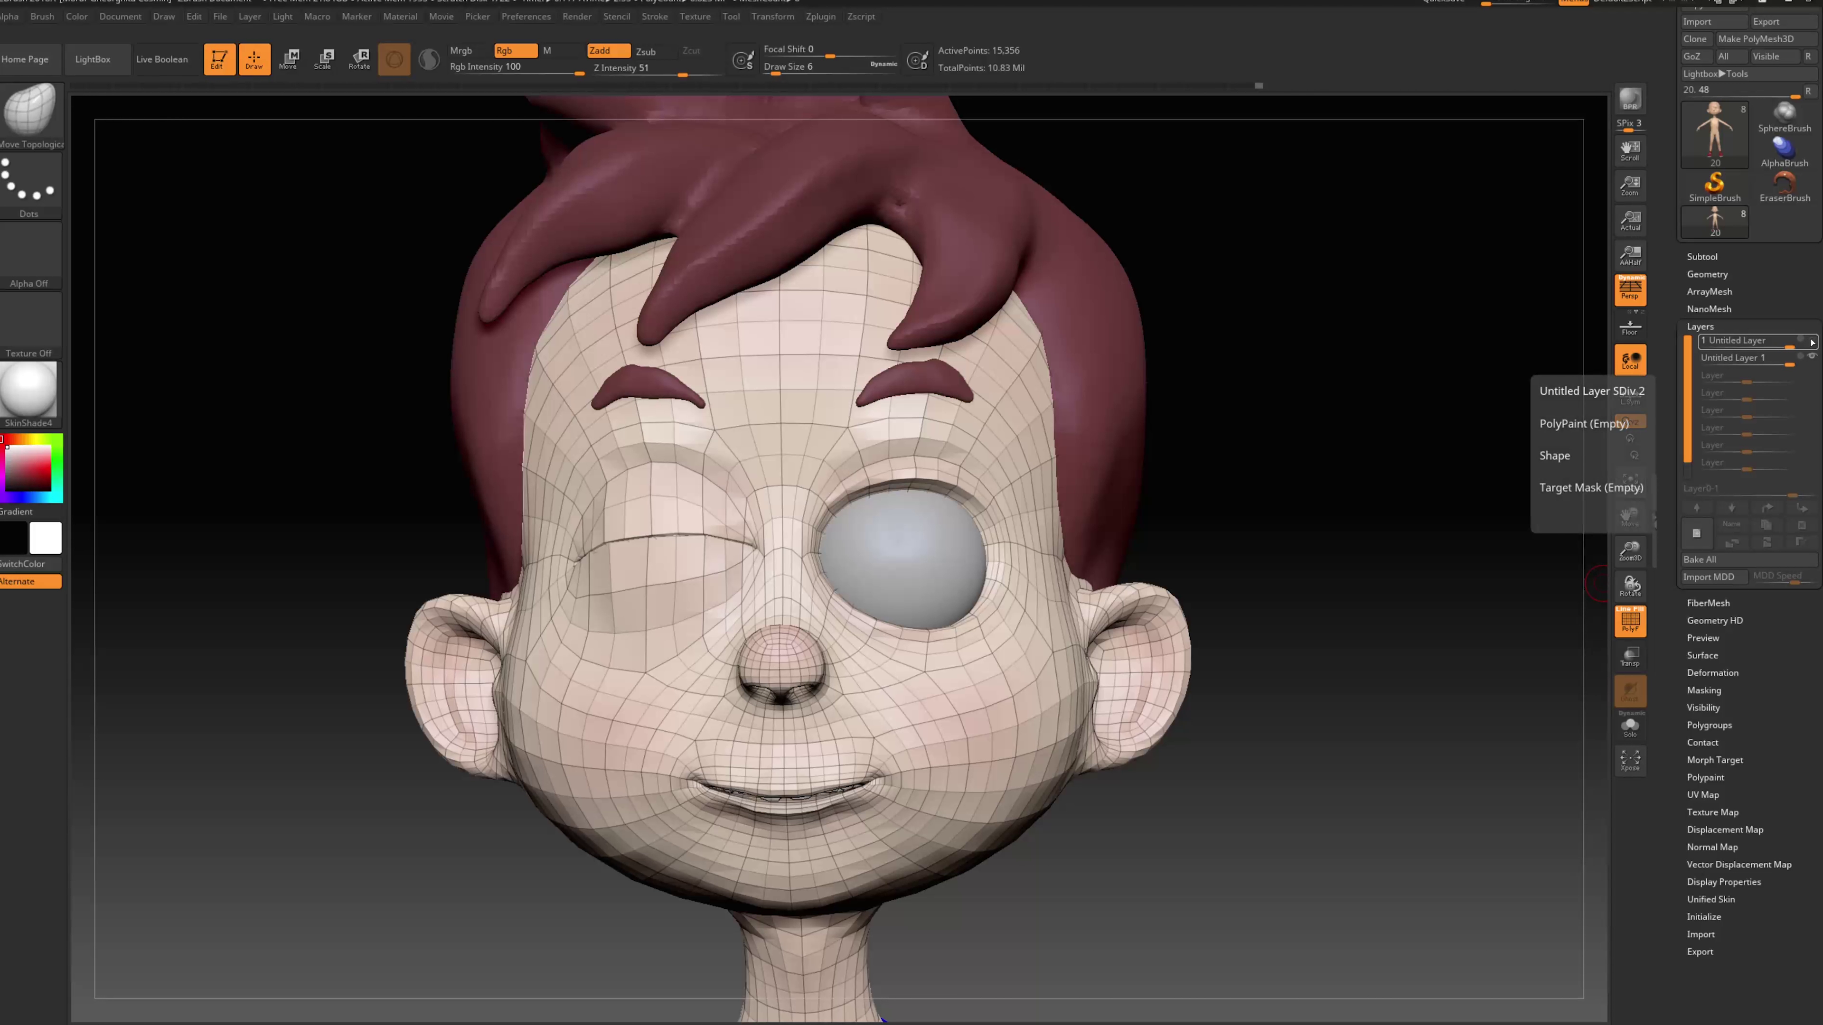
left_click(1812, 340)
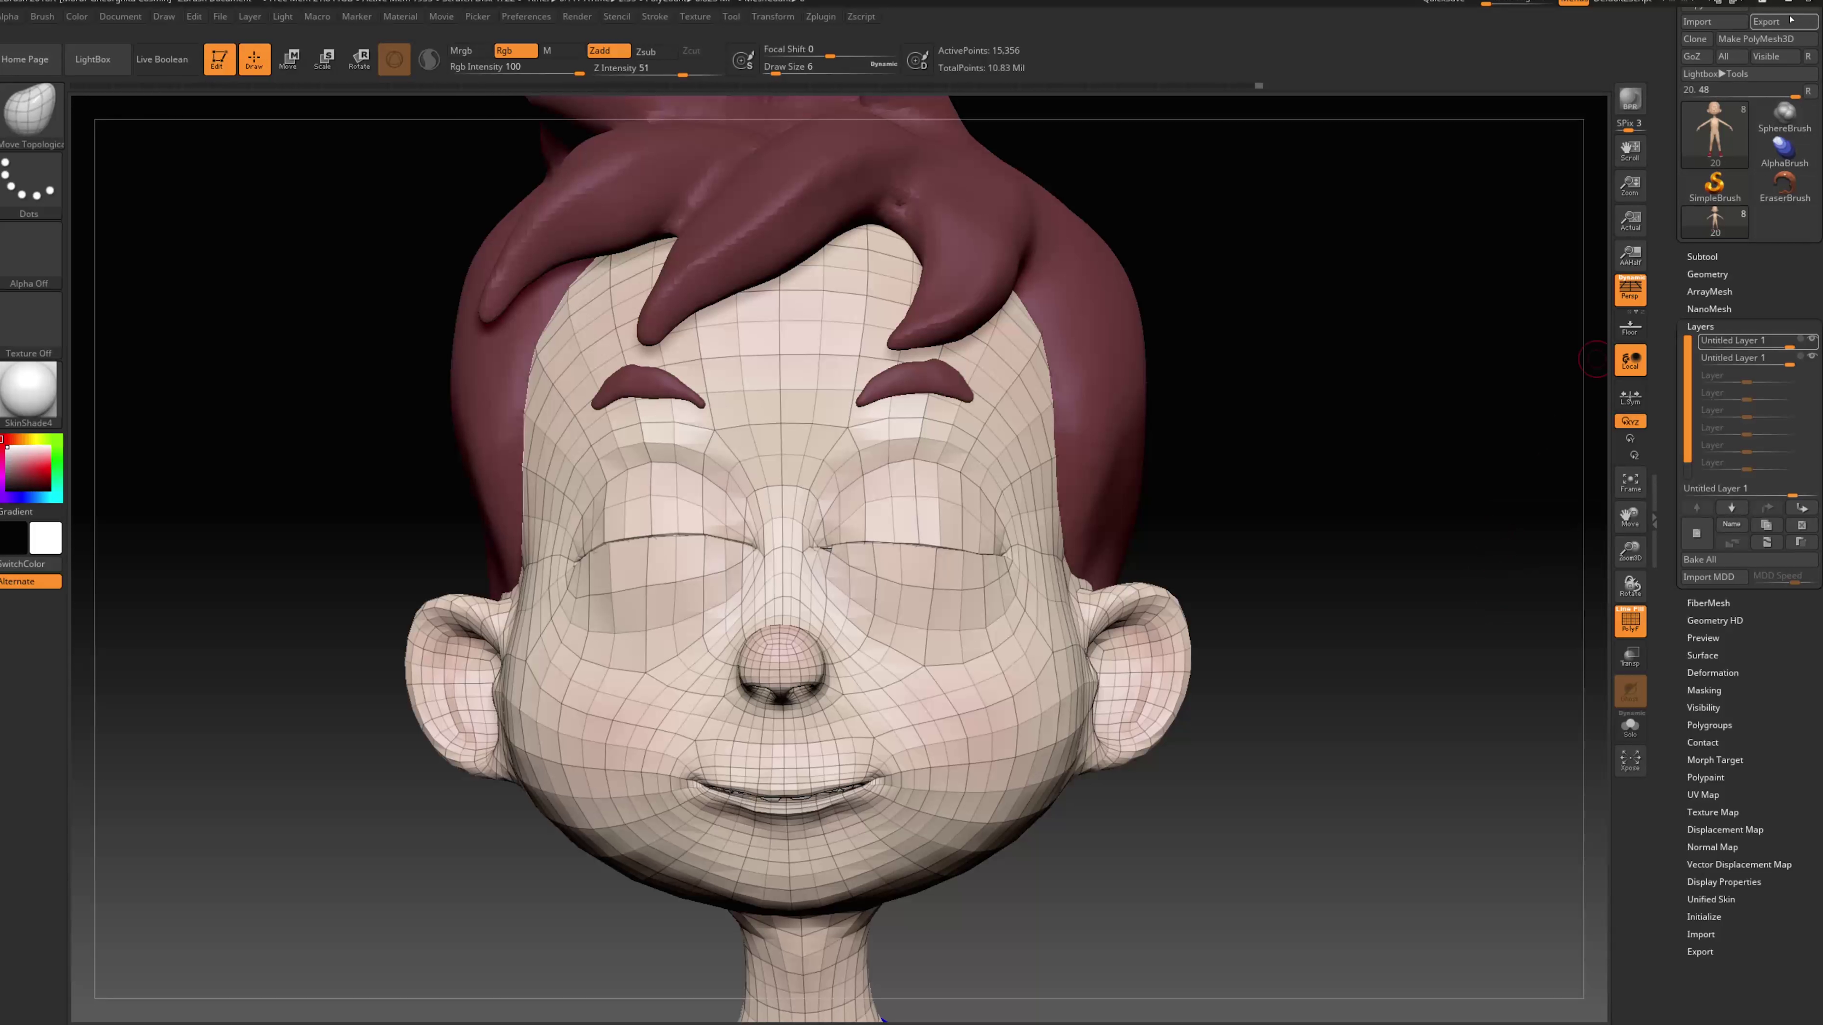
left_click(1703, 560)
Export the mesh to the Desktop in OBJ format with the file name Both Eyes Closed
left_click(1767, 21)
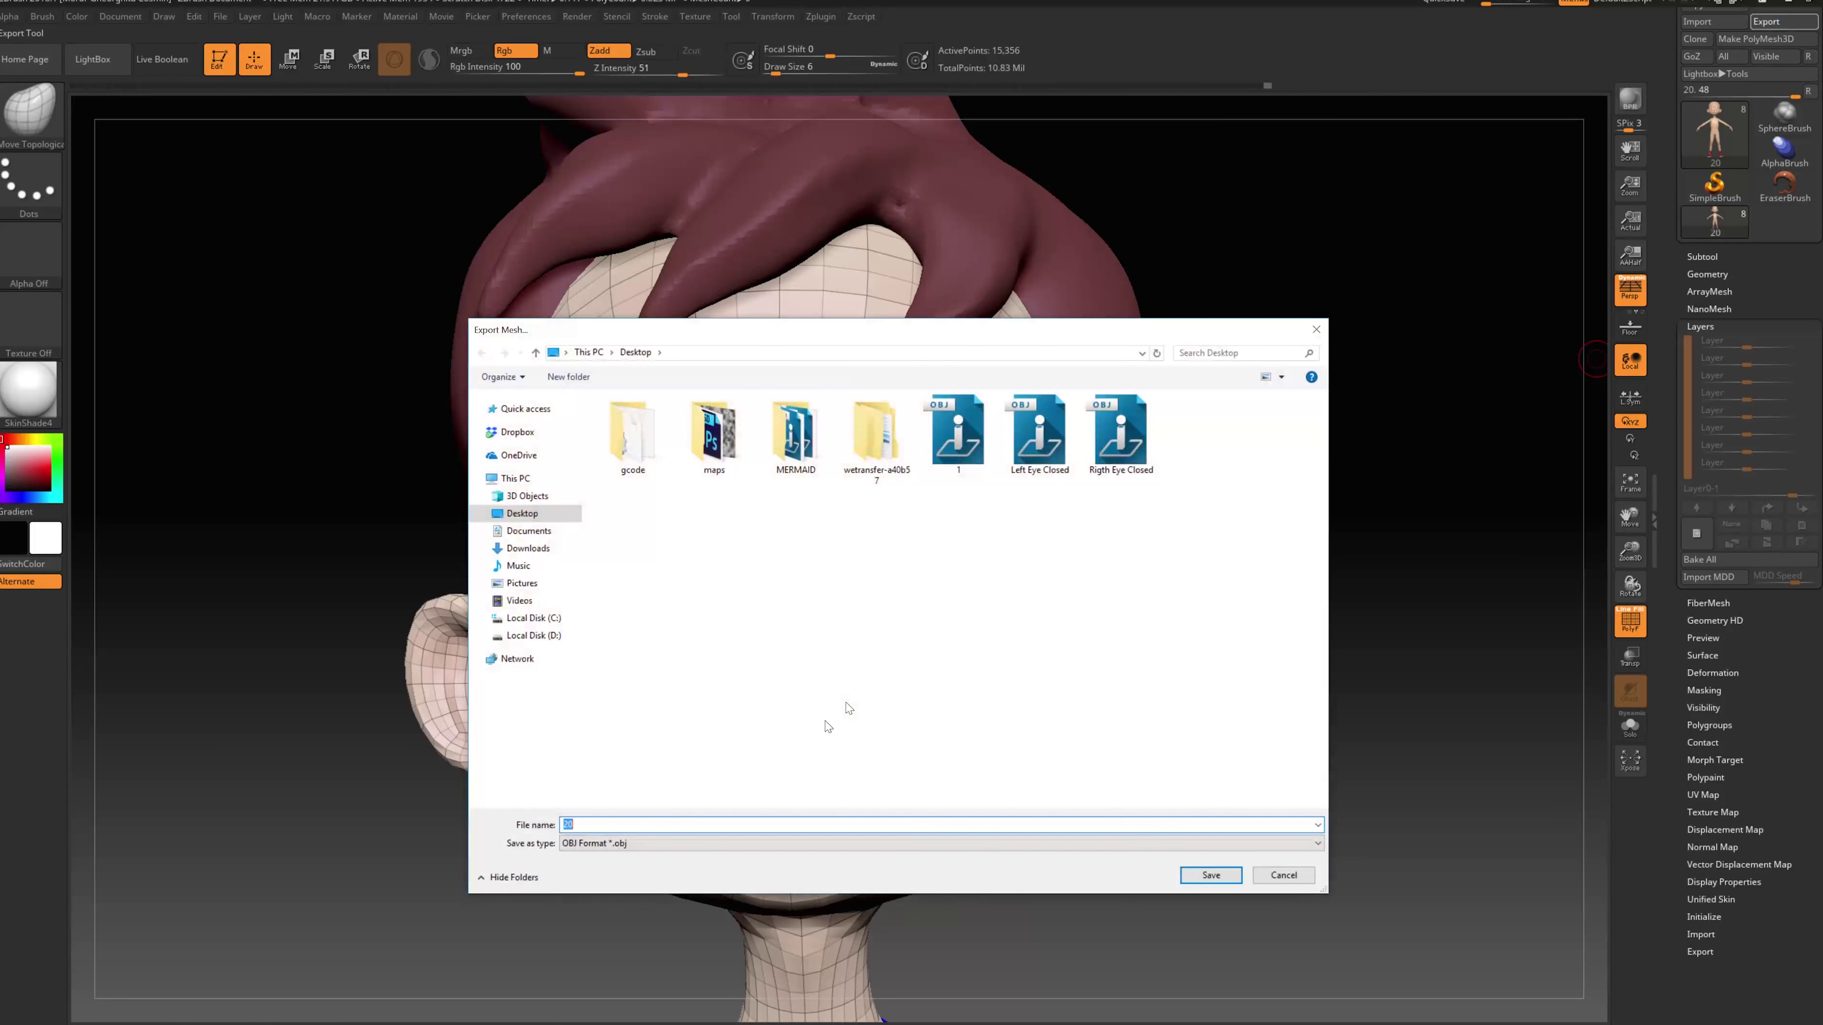
type("Both Eyes Clo")
type("ed")
key("BackSpace")
key("BackSpace")
type("sed")
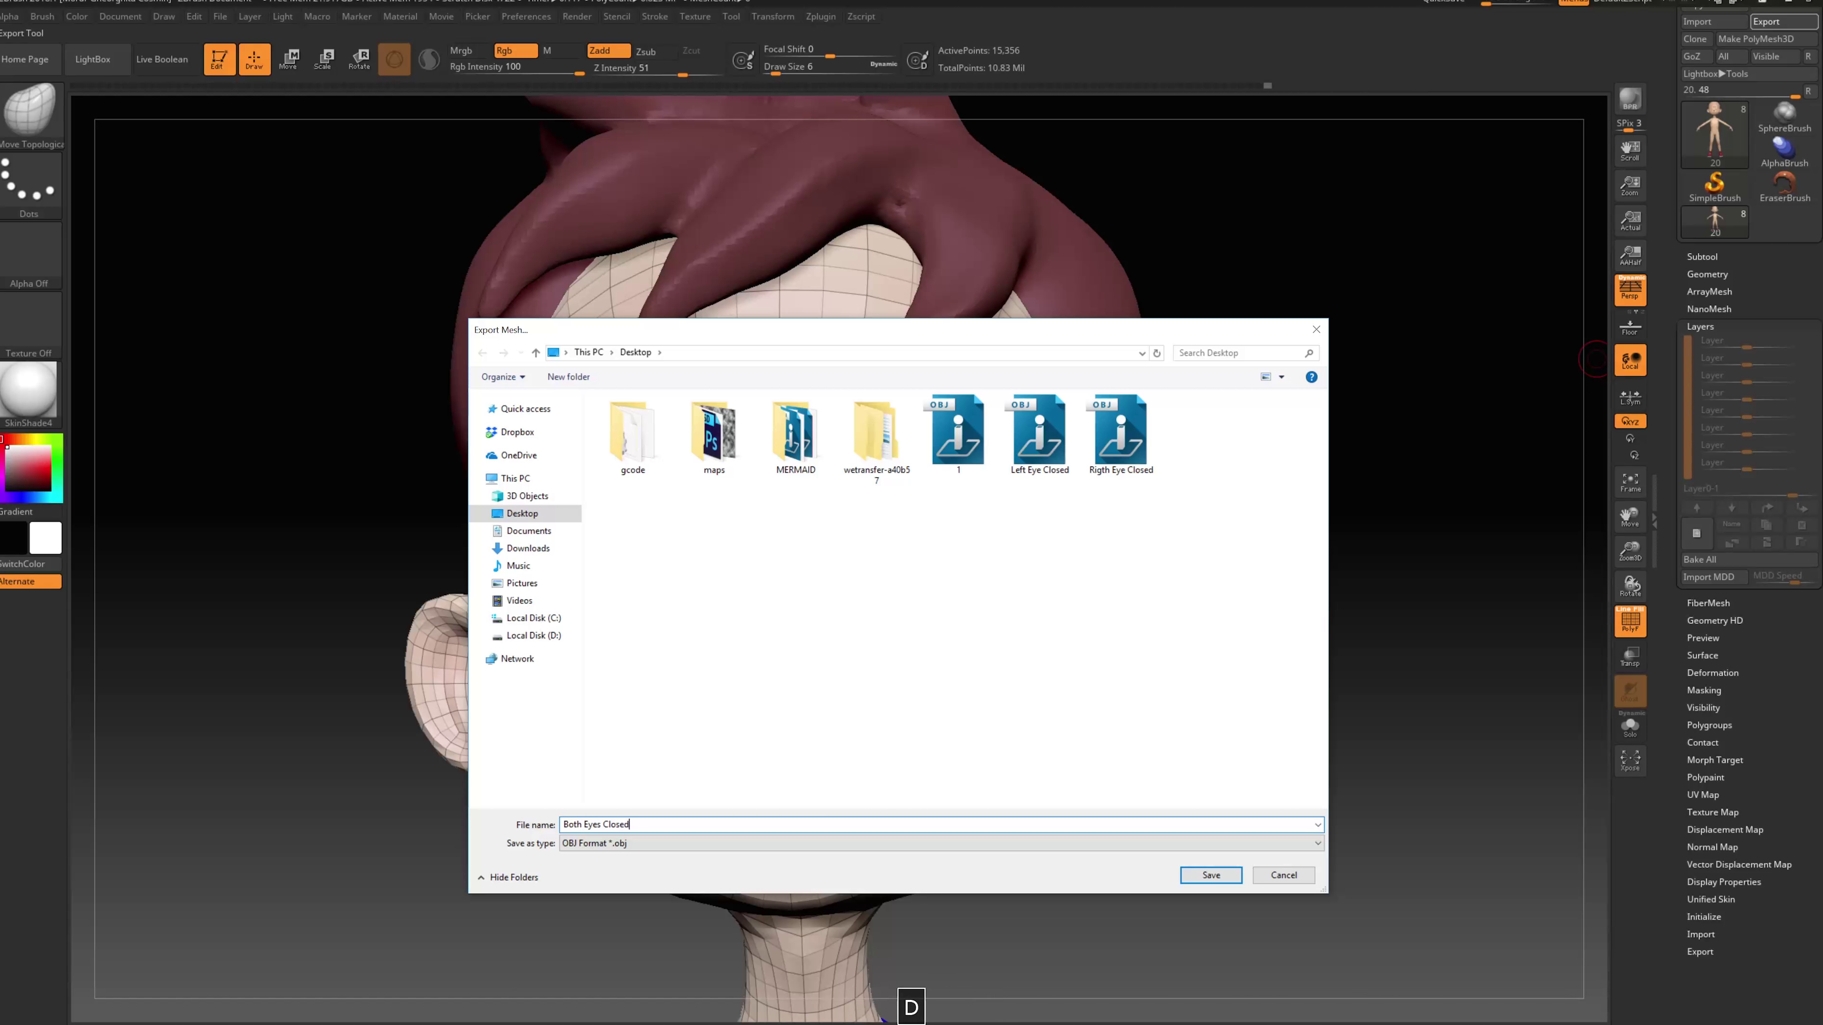
key("Return")
Undo the bake of both eyes and turn off the visibility of the left-eye and right-eye layers
key("ctrl+z")
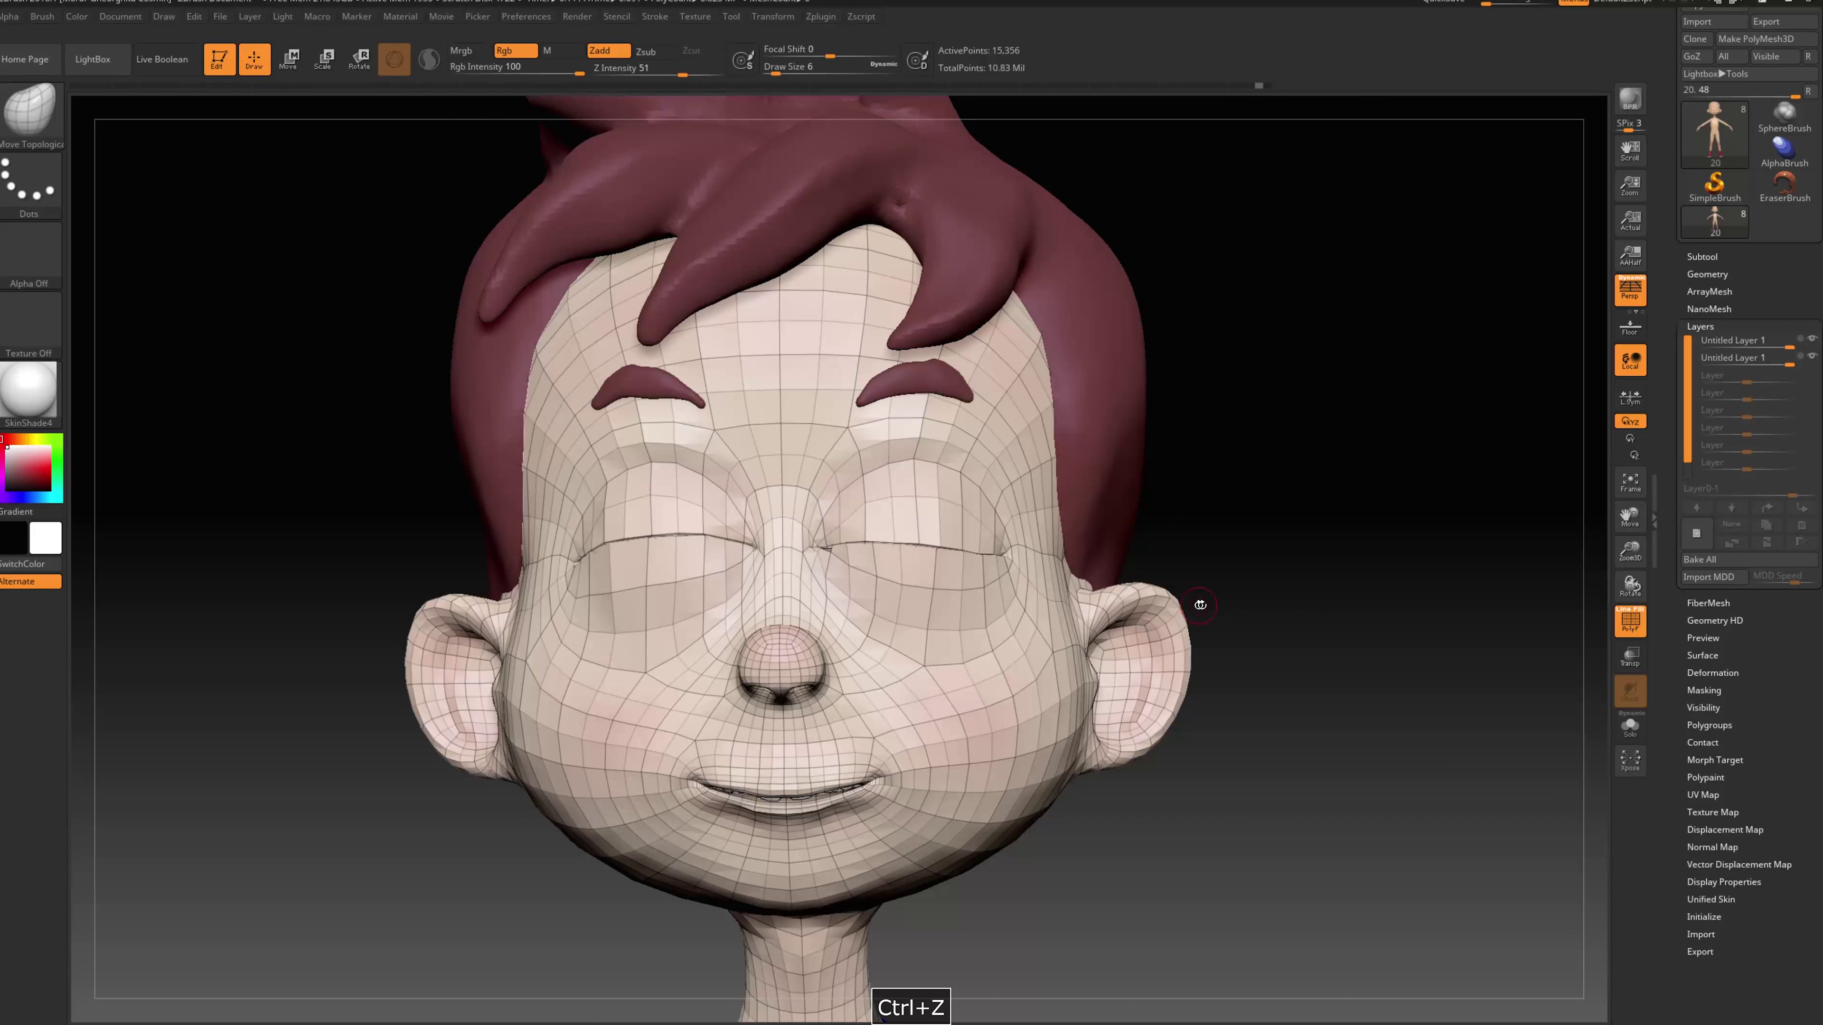
left_click(1813, 342)
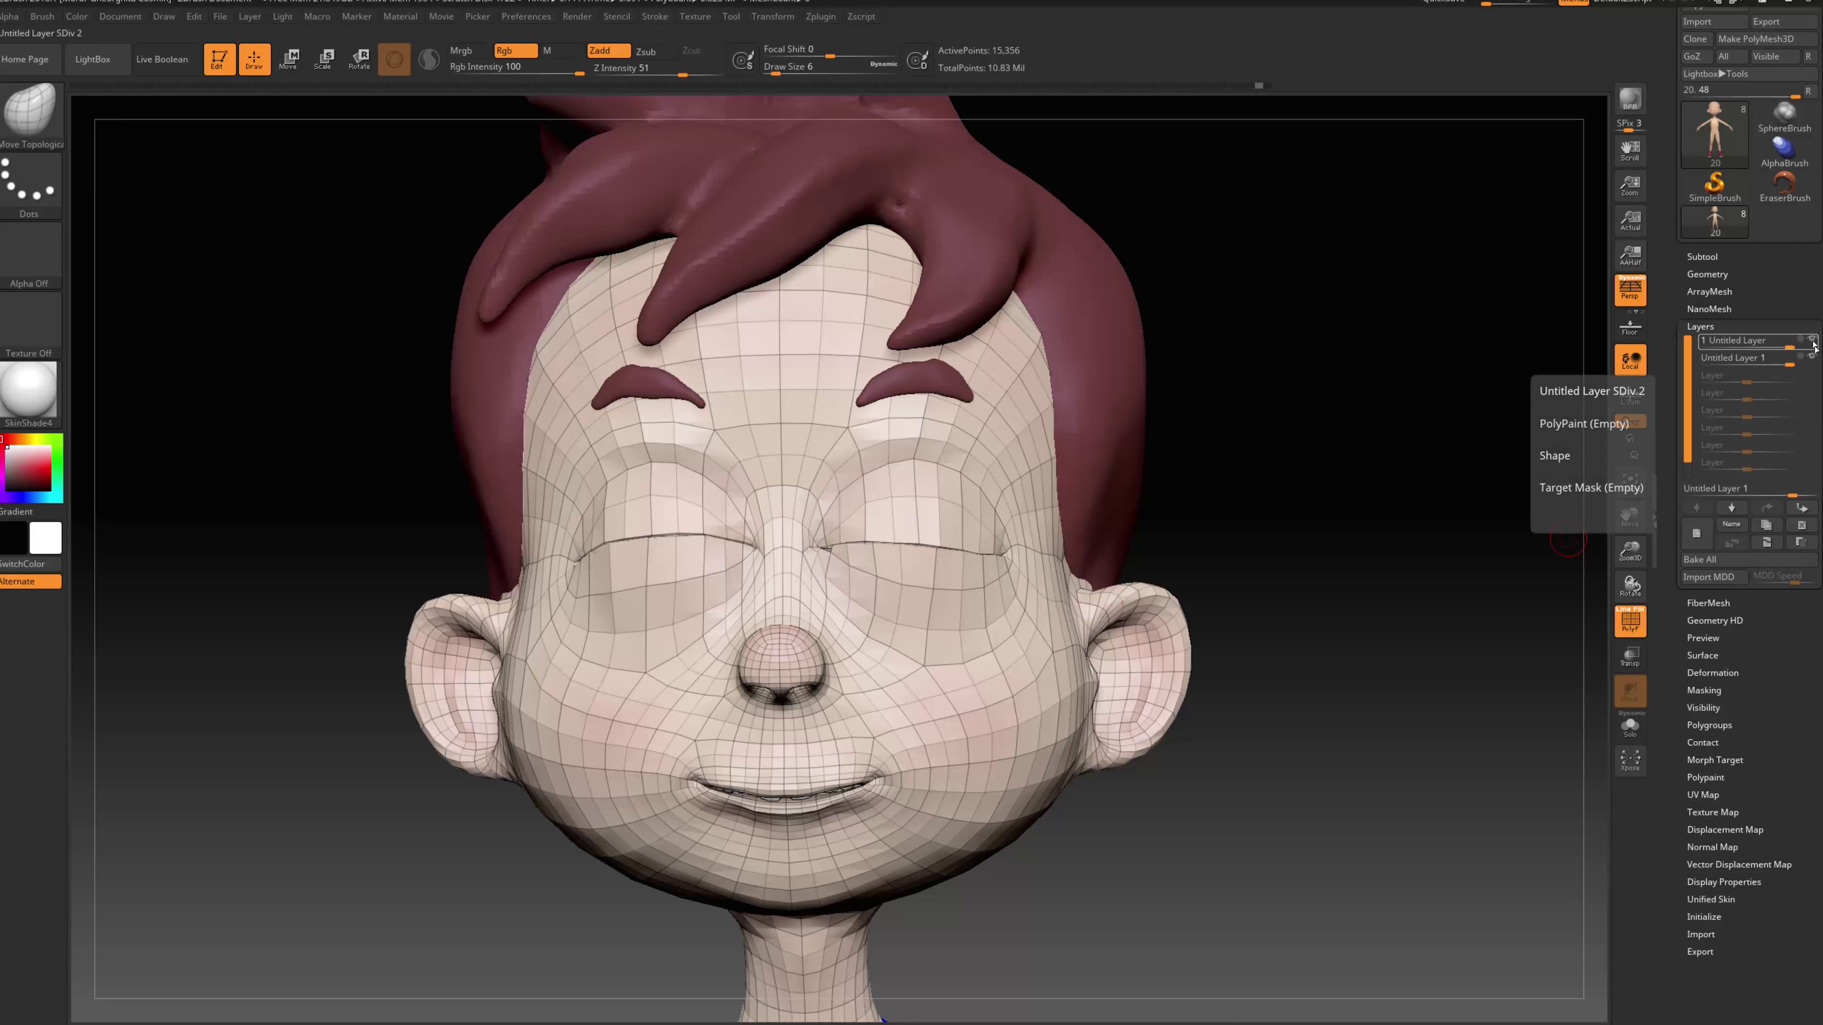
left_click(1813, 343)
left_click(1812, 357)
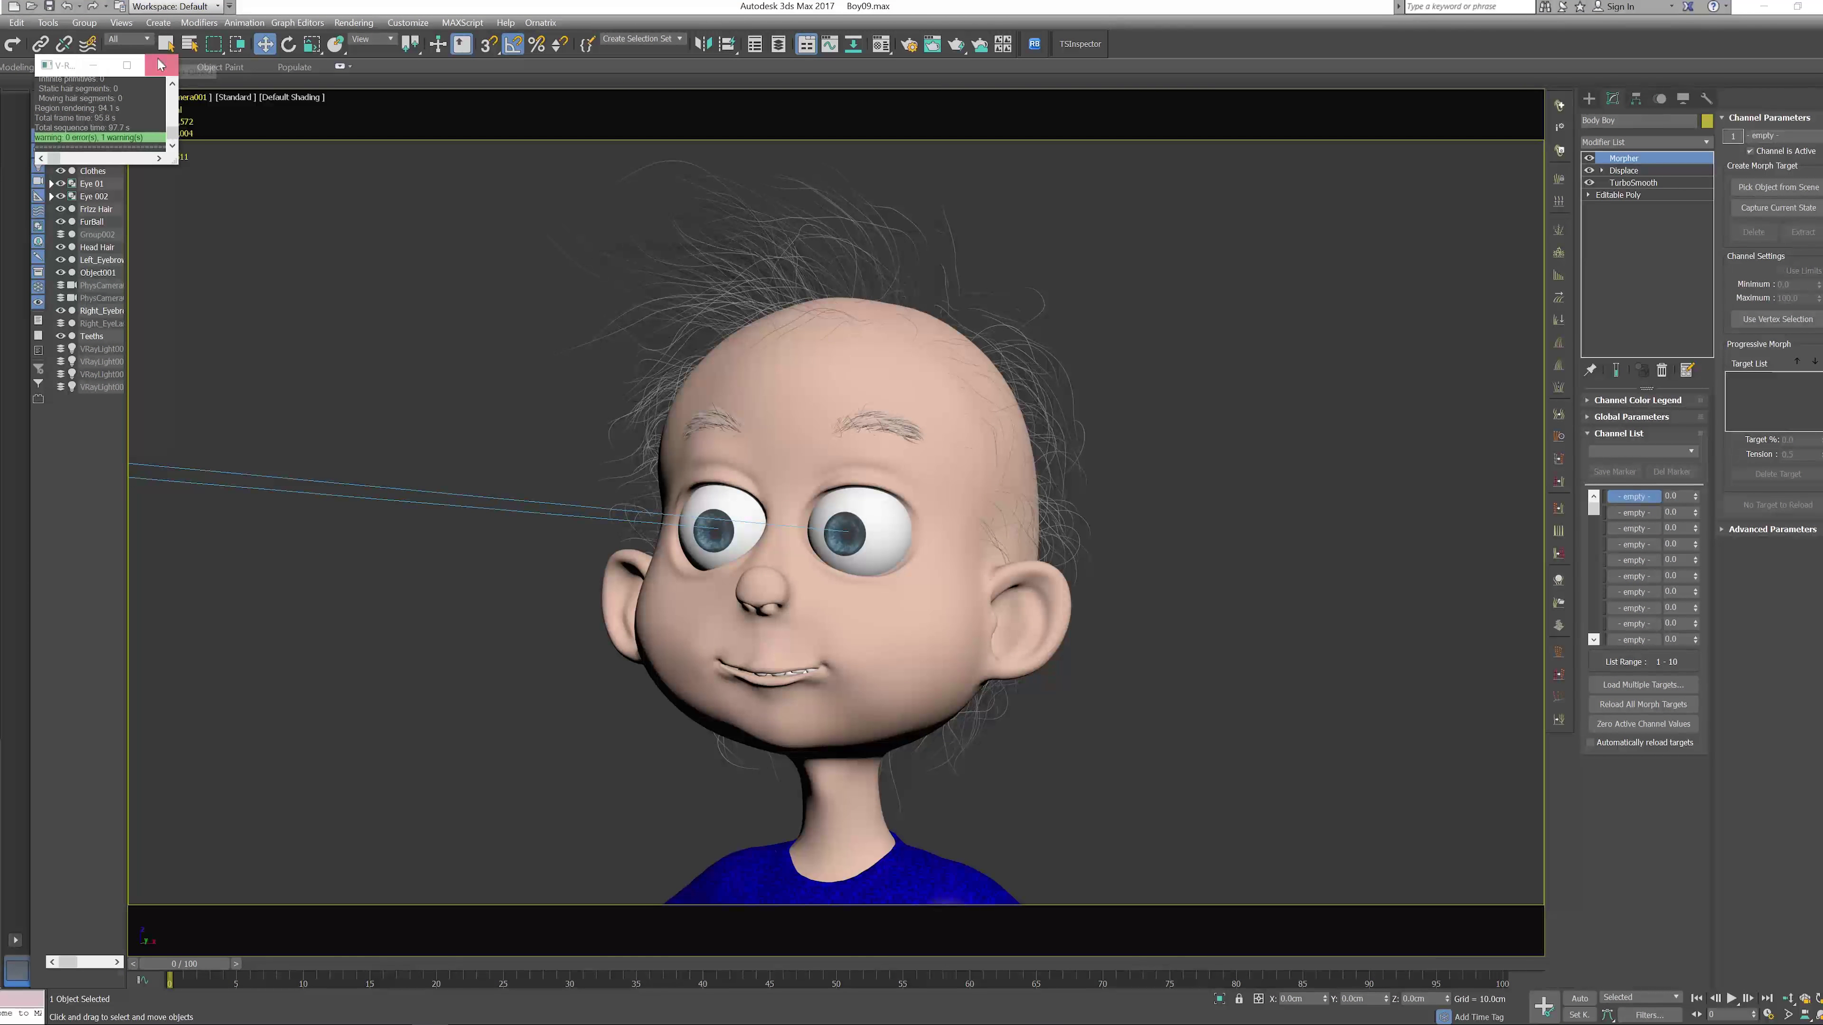
Close the render messages and import the Both Eyes Closed OBJ from the Desktop as an editable poly, skipping the missing map
left_click(160, 64)
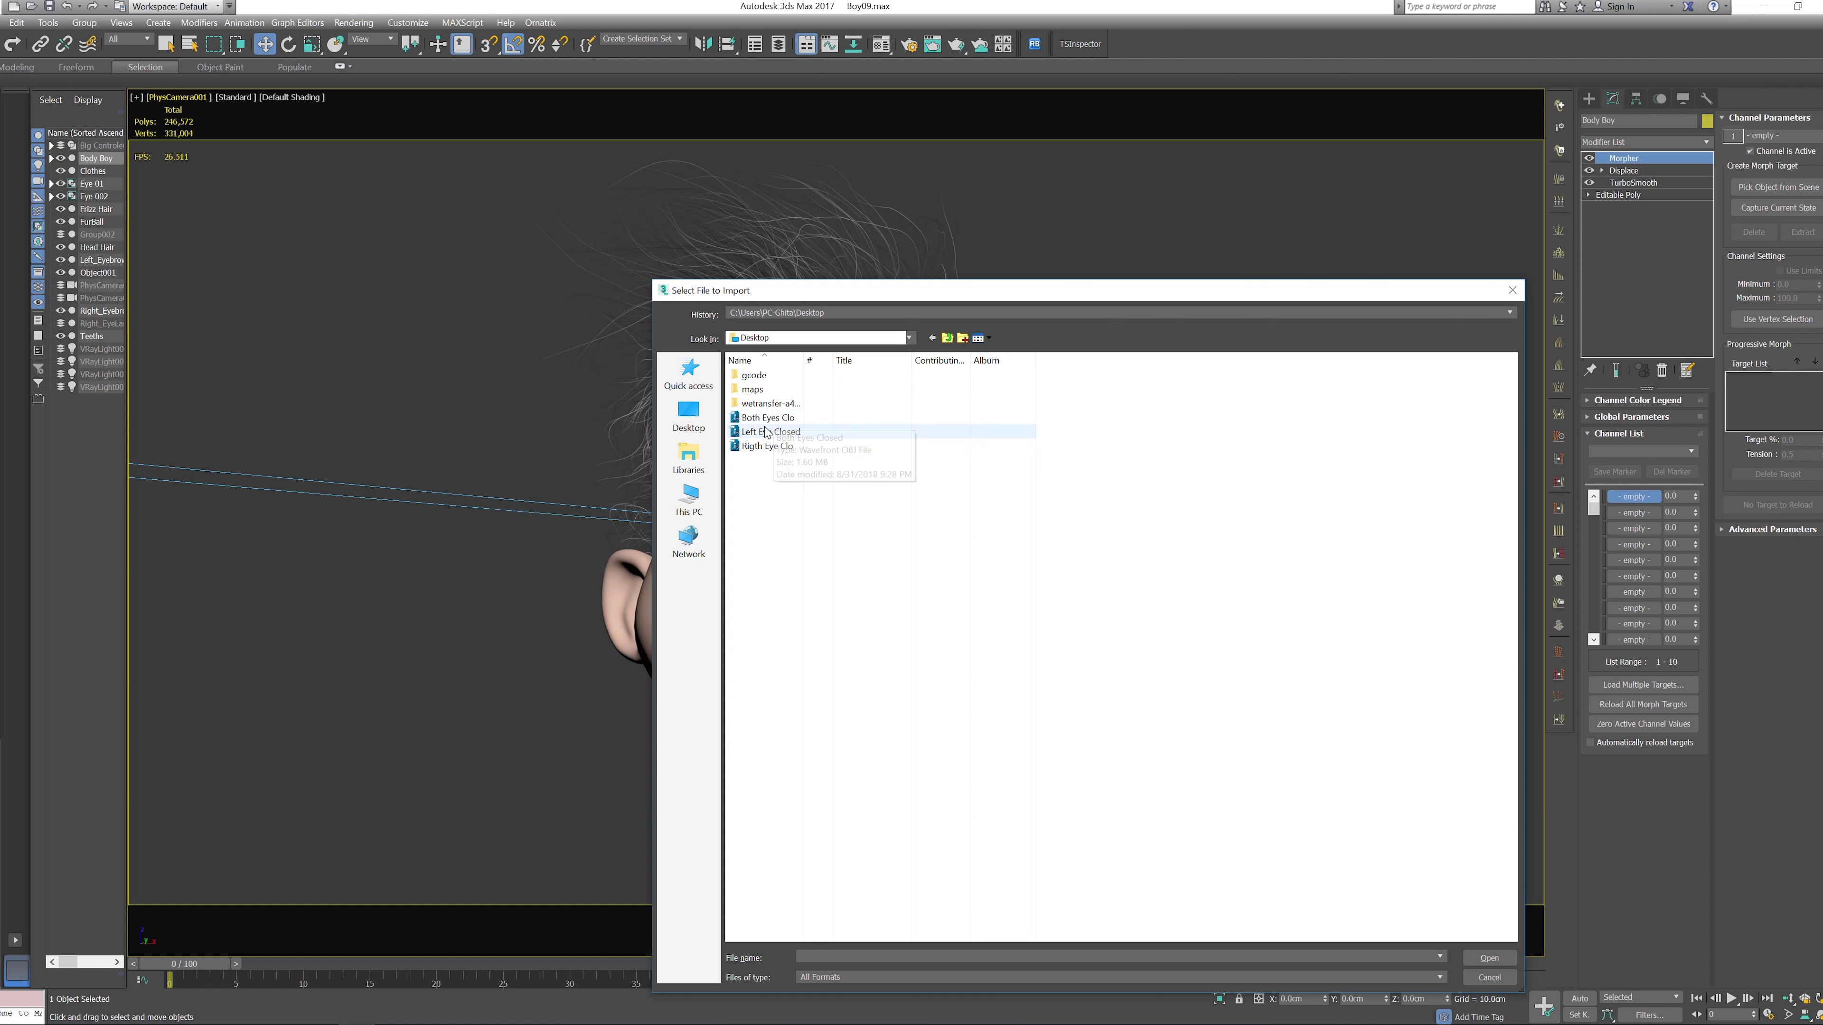
left_click(762, 419)
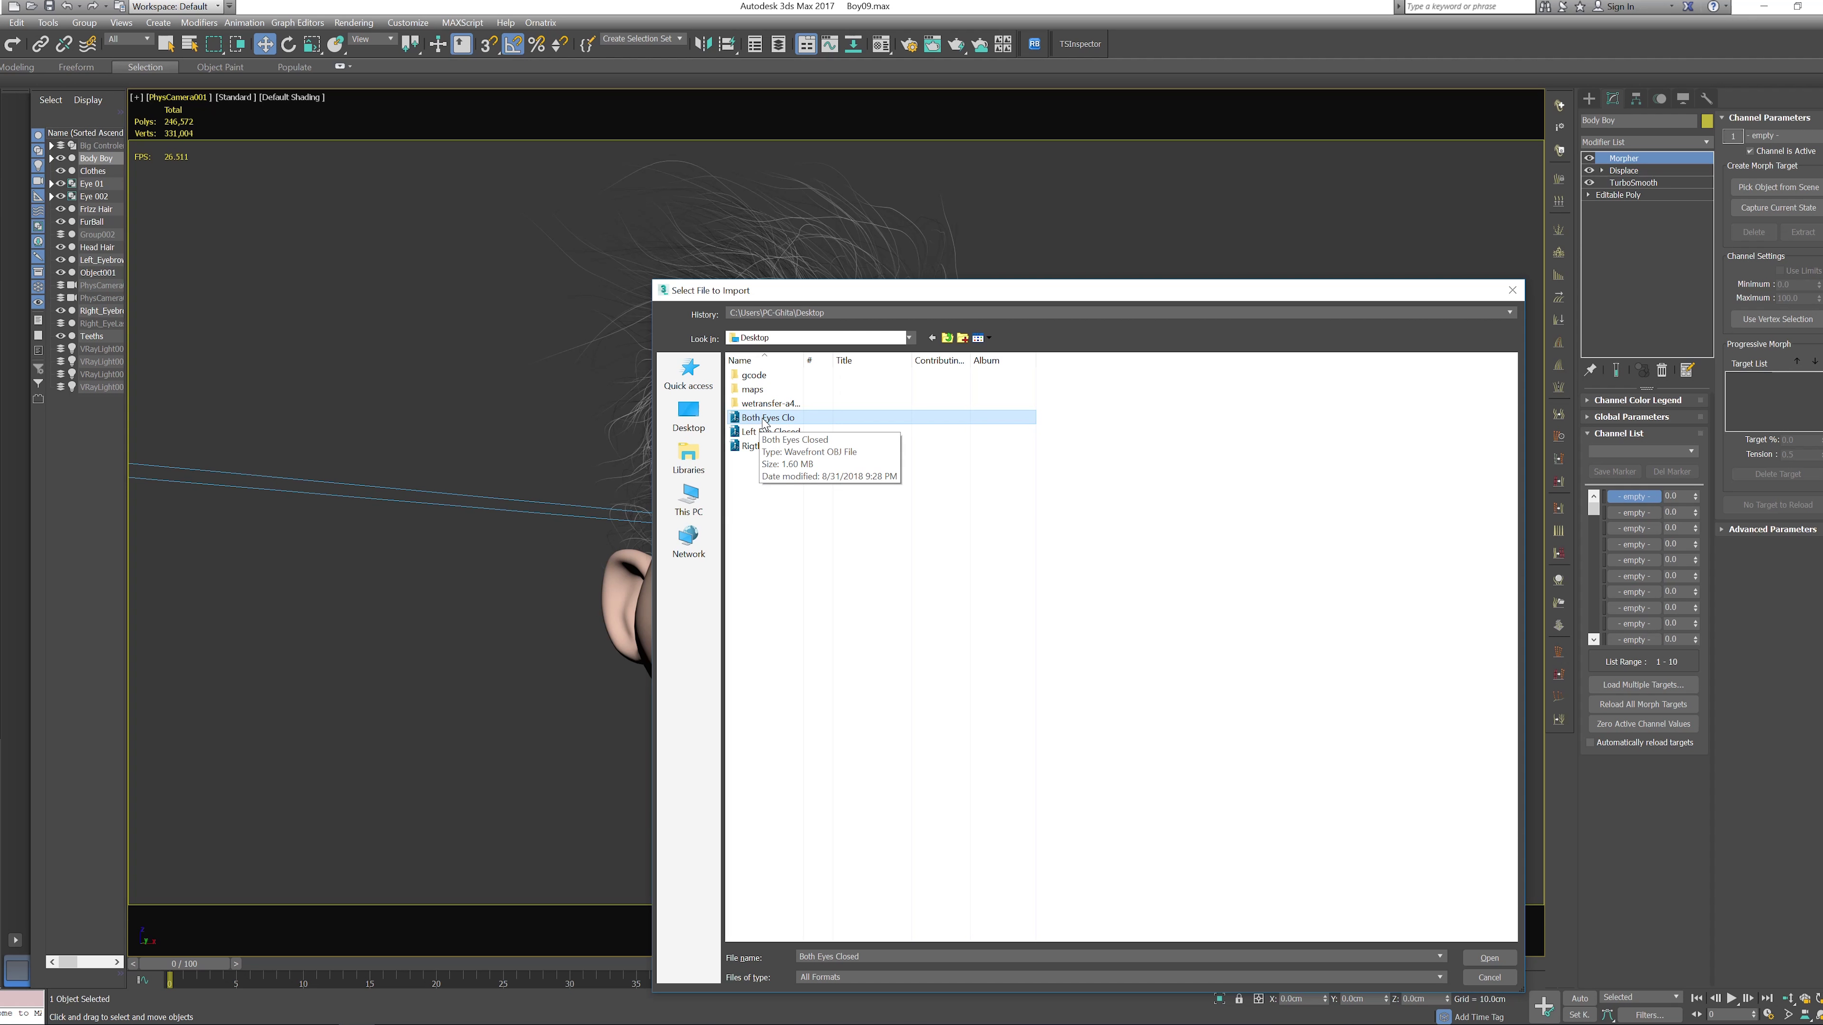
left_click(766, 419)
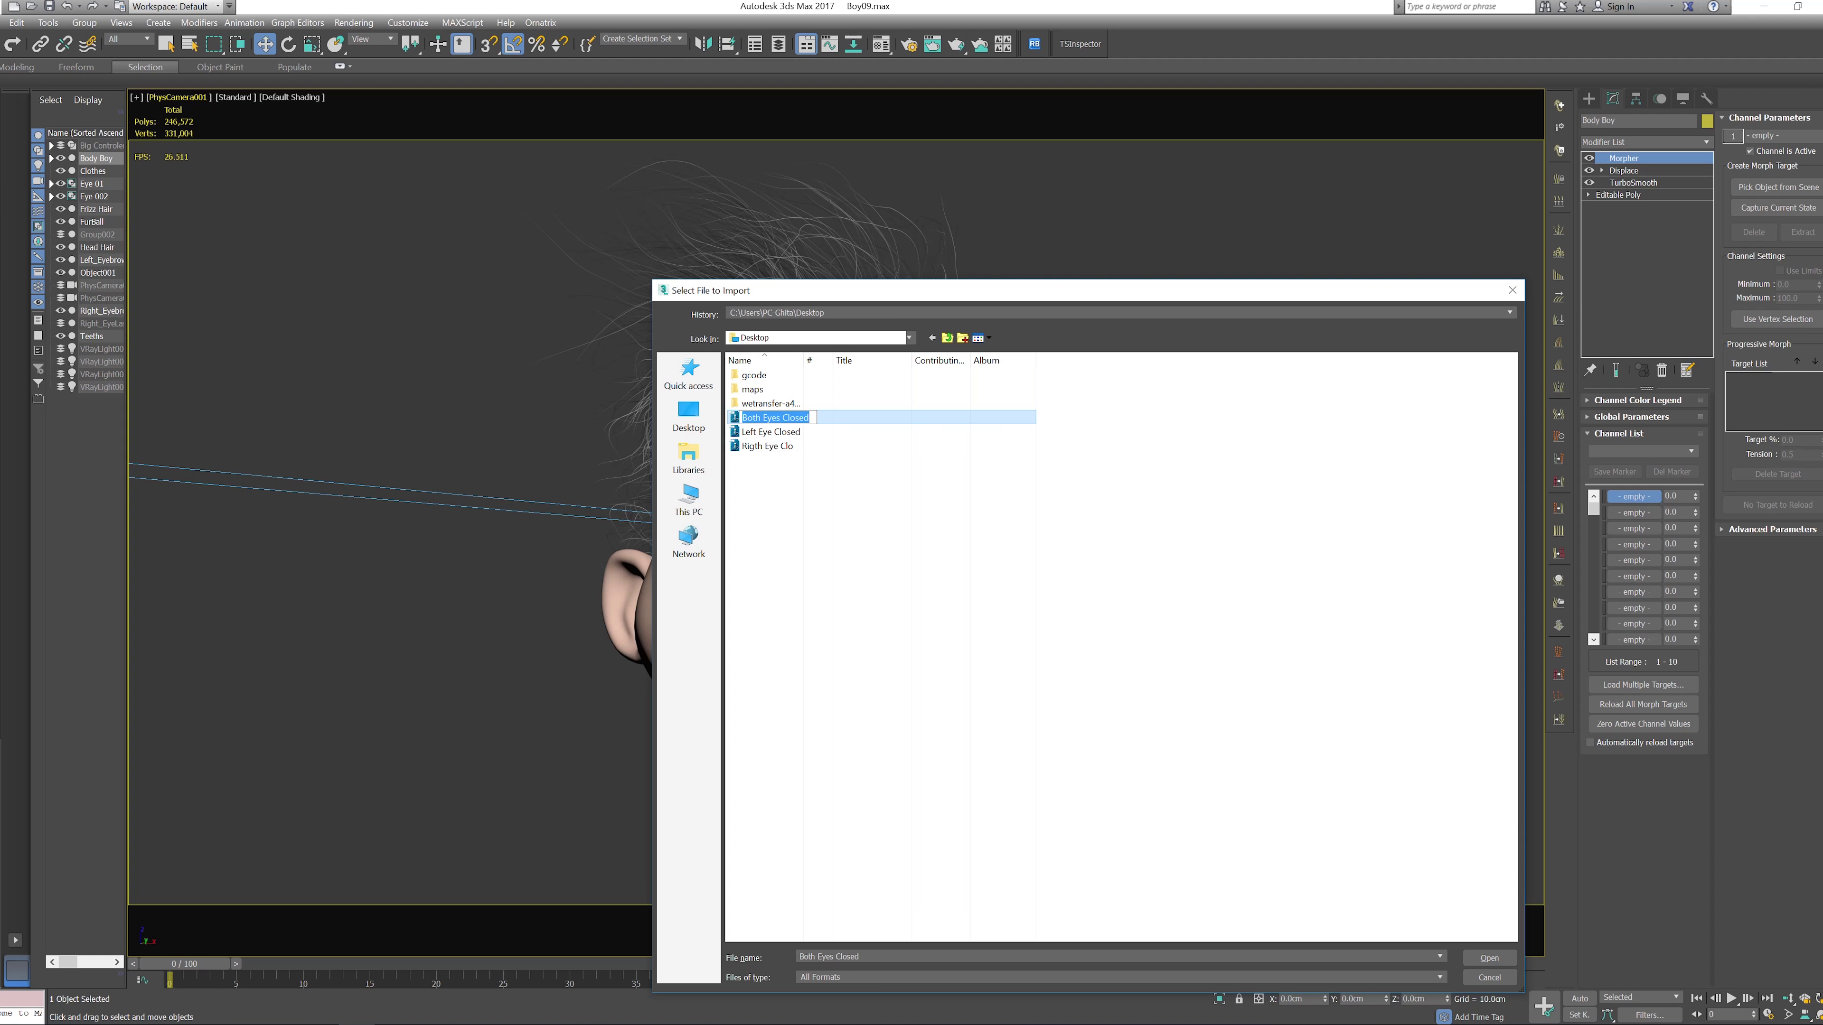
right_click(763, 418)
left_click(662, 463)
left_click(827, 522)
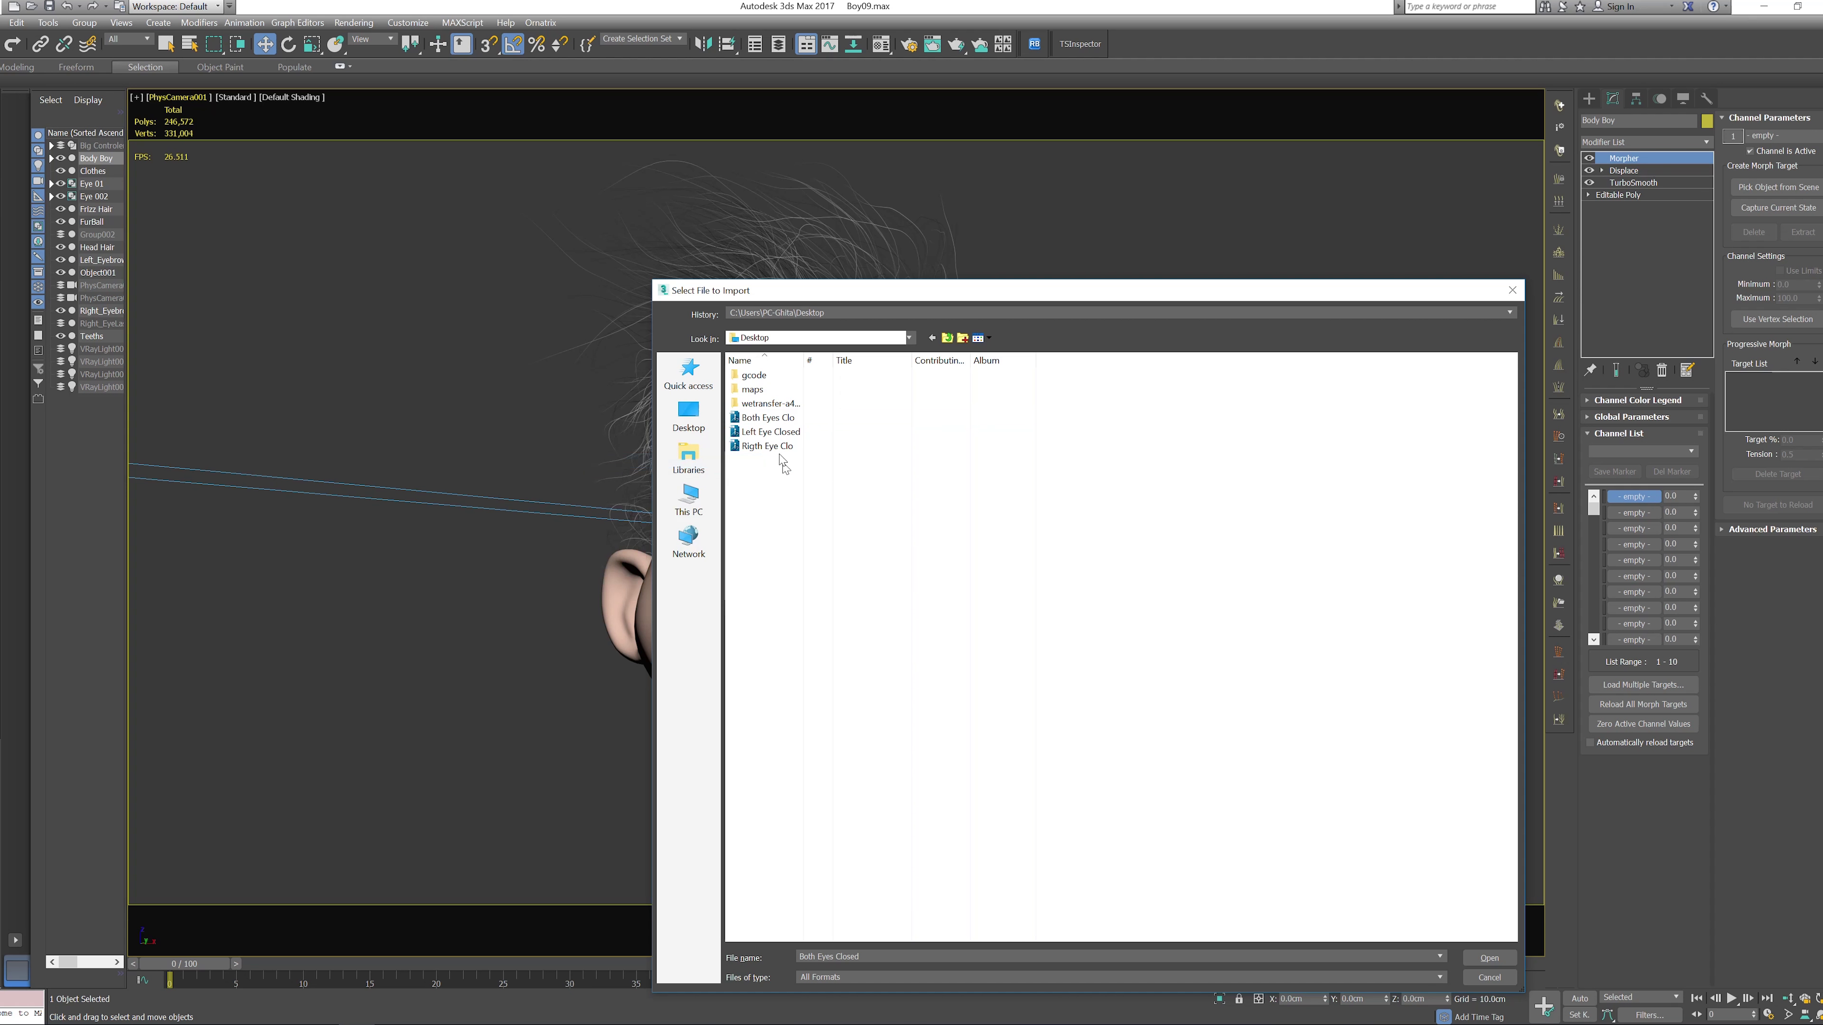
left_click(777, 418)
left_click(1475, 957)
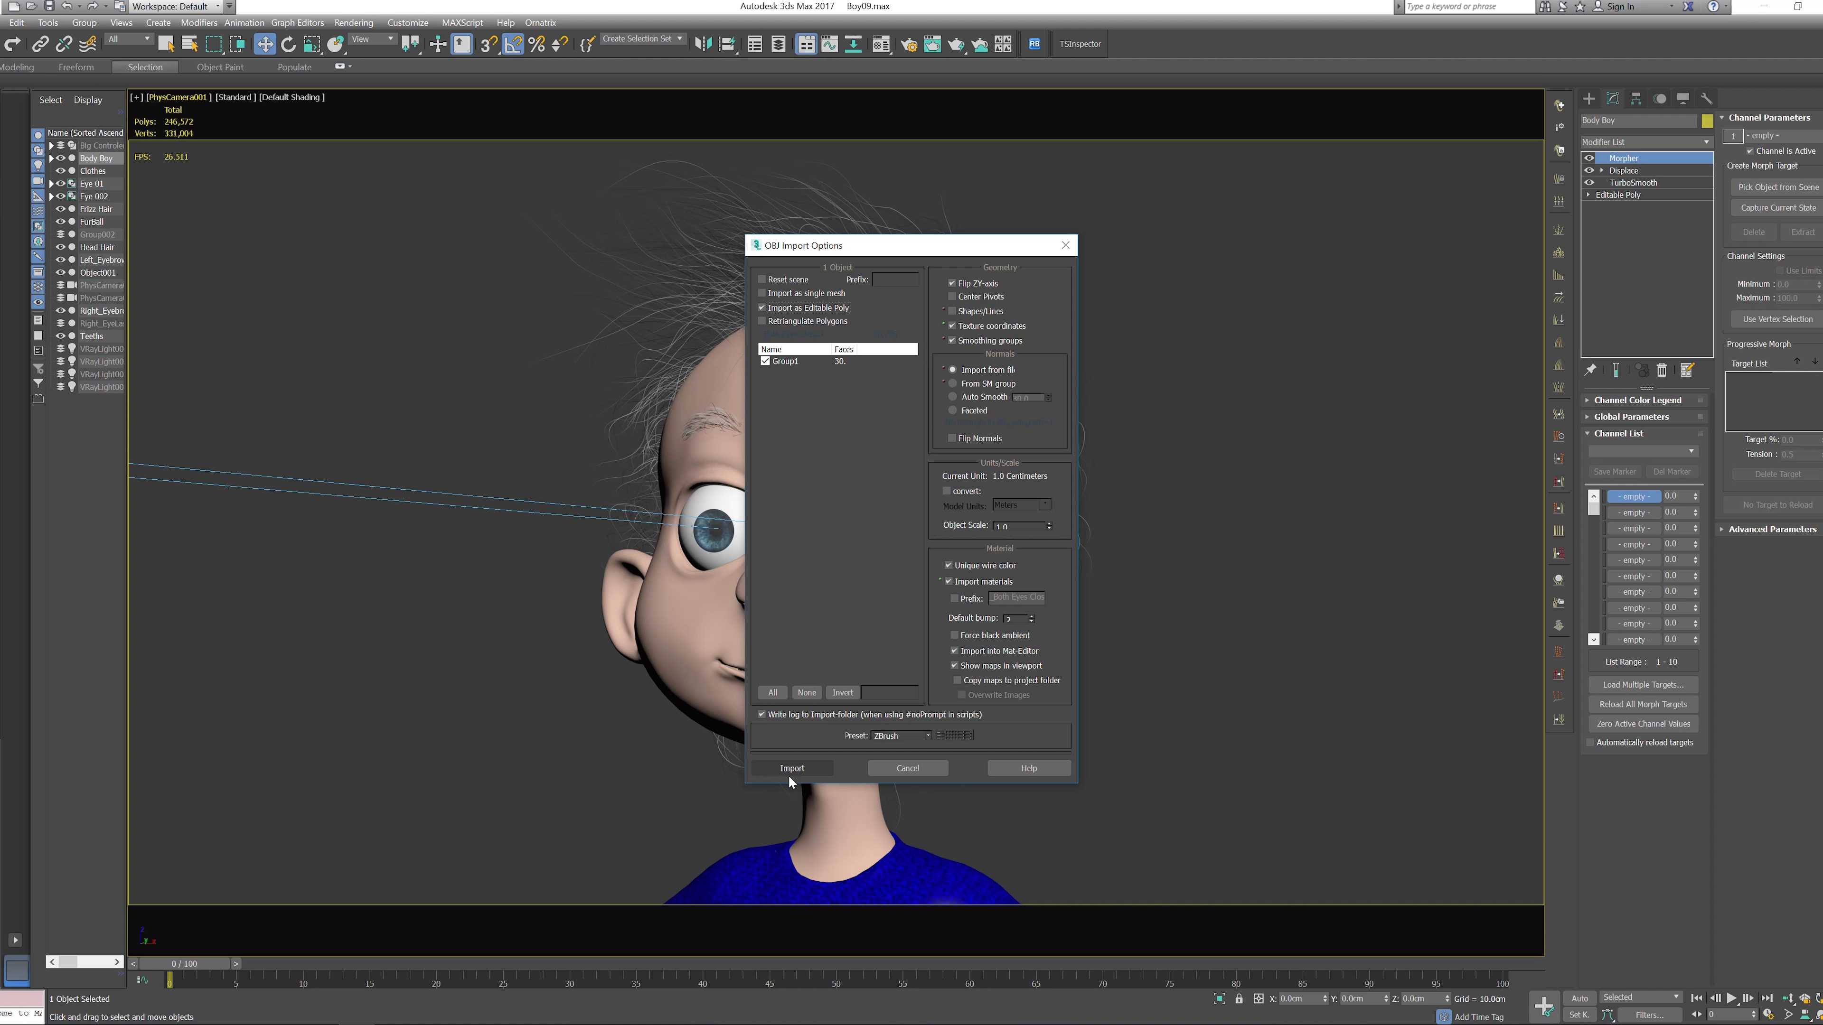
left_click(790, 770)
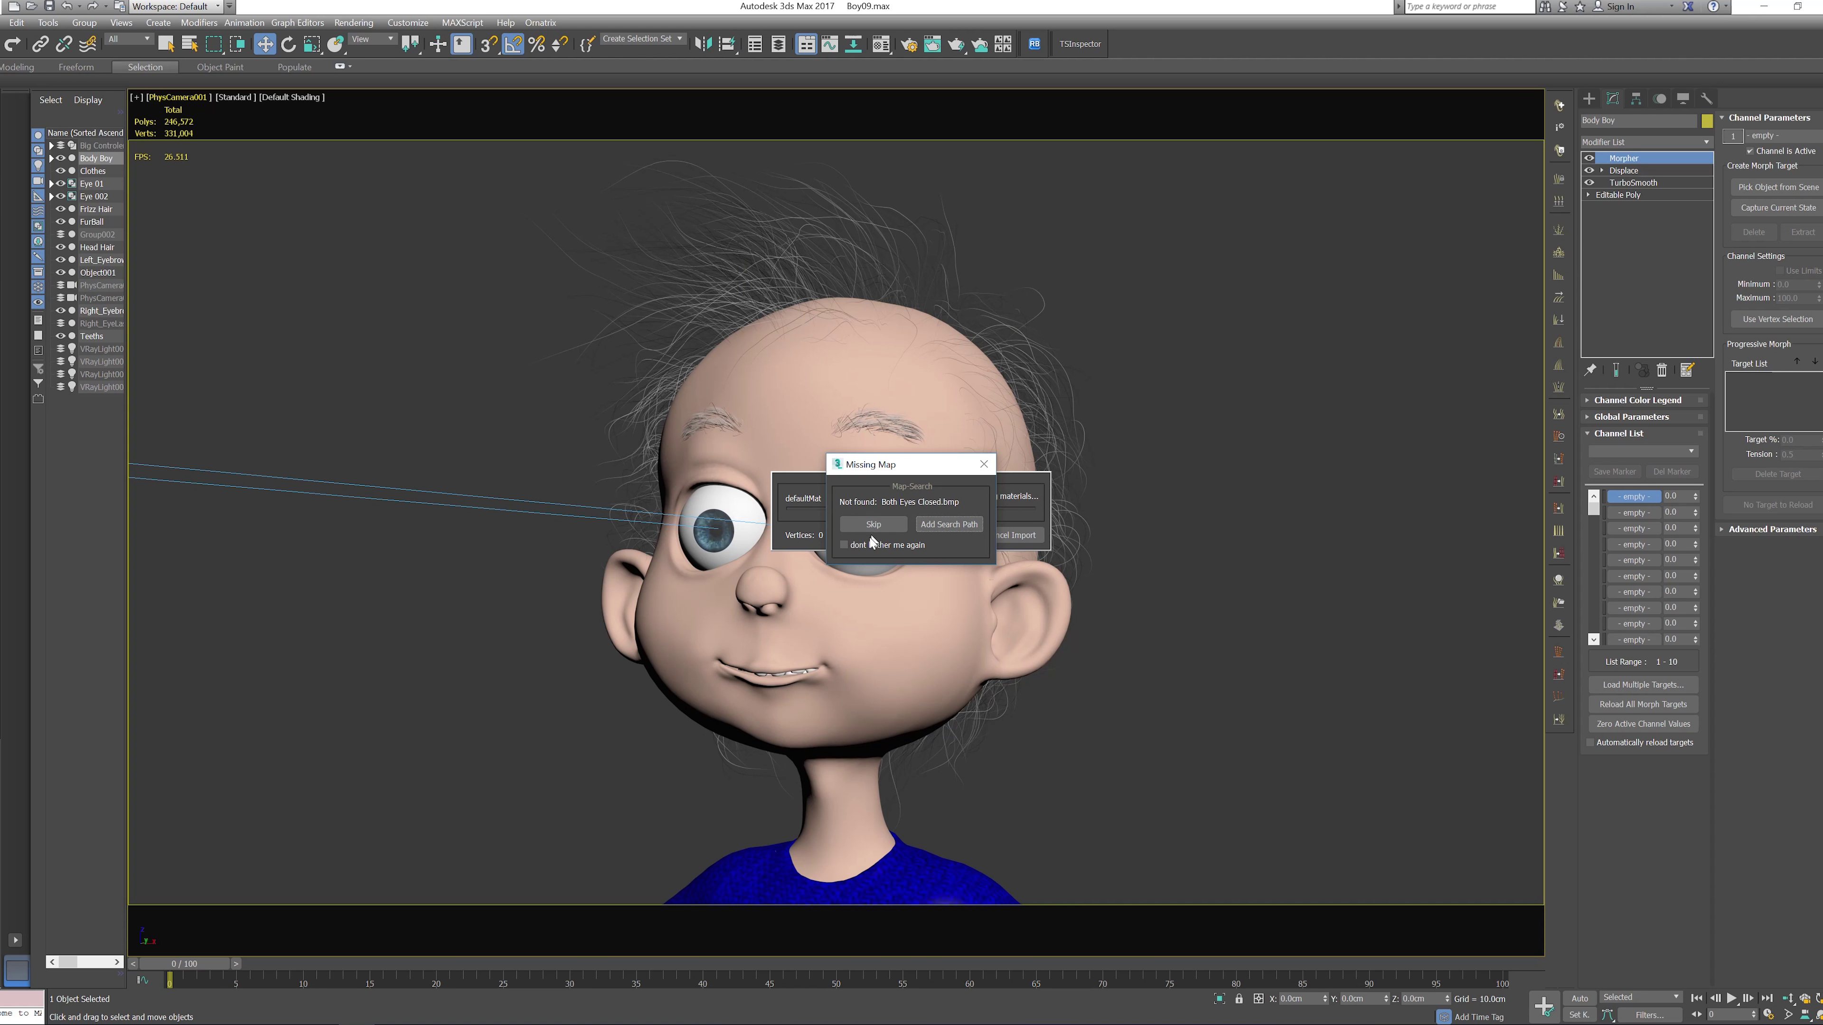
left_click(869, 524)
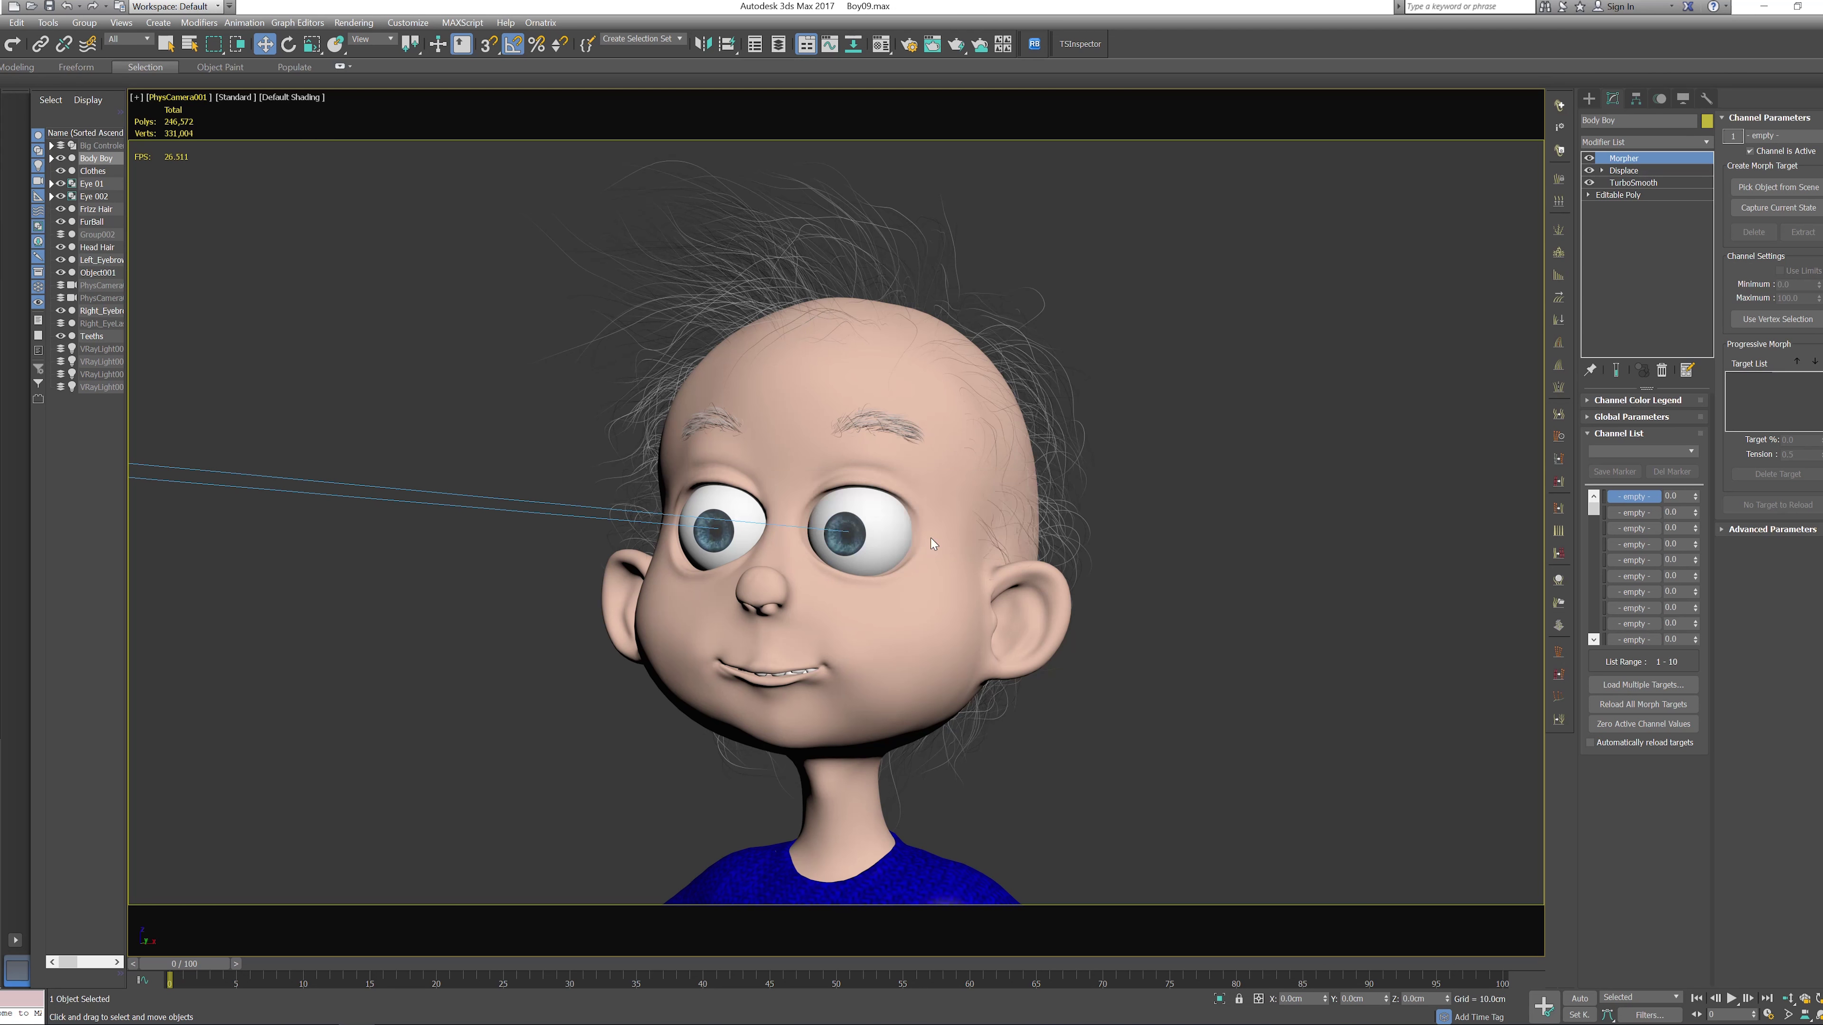
left_click(1090, 593)
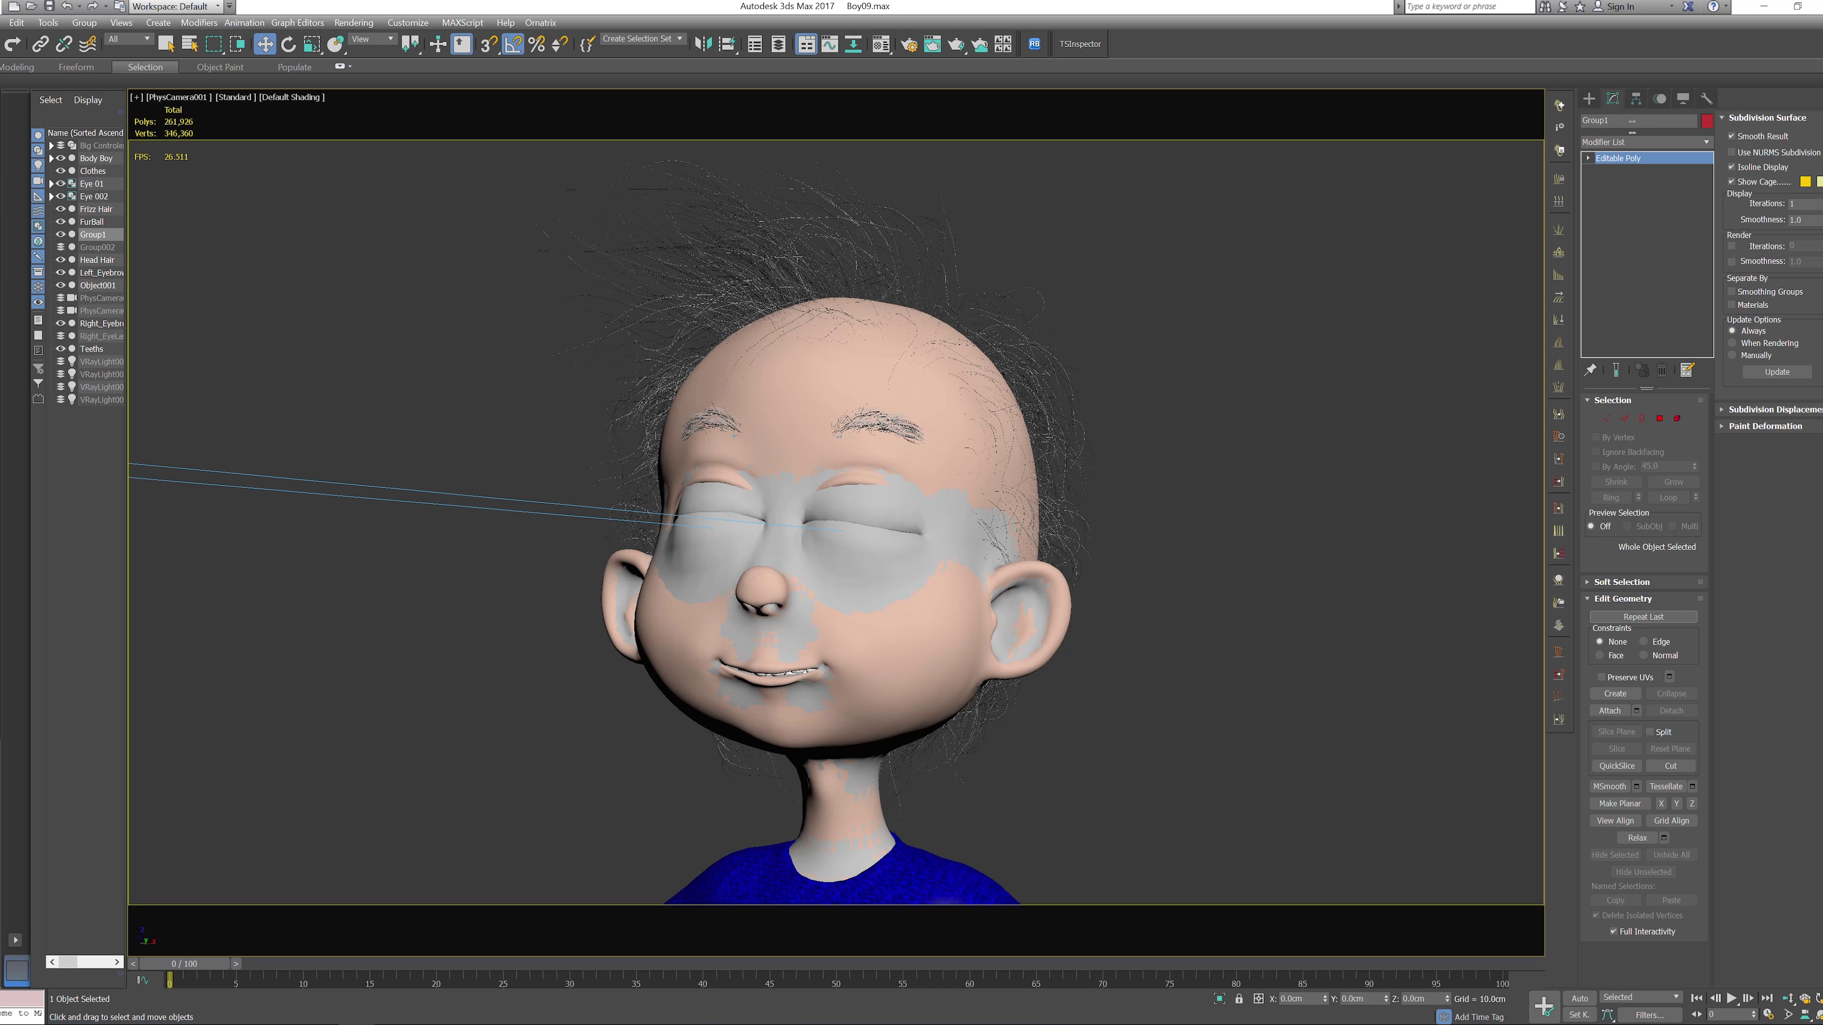
Rename the imported mesh as Both Eyes Closed
left_click_drag(1661, 126, 1434, 128)
key("ctrl+v")
key("Return")
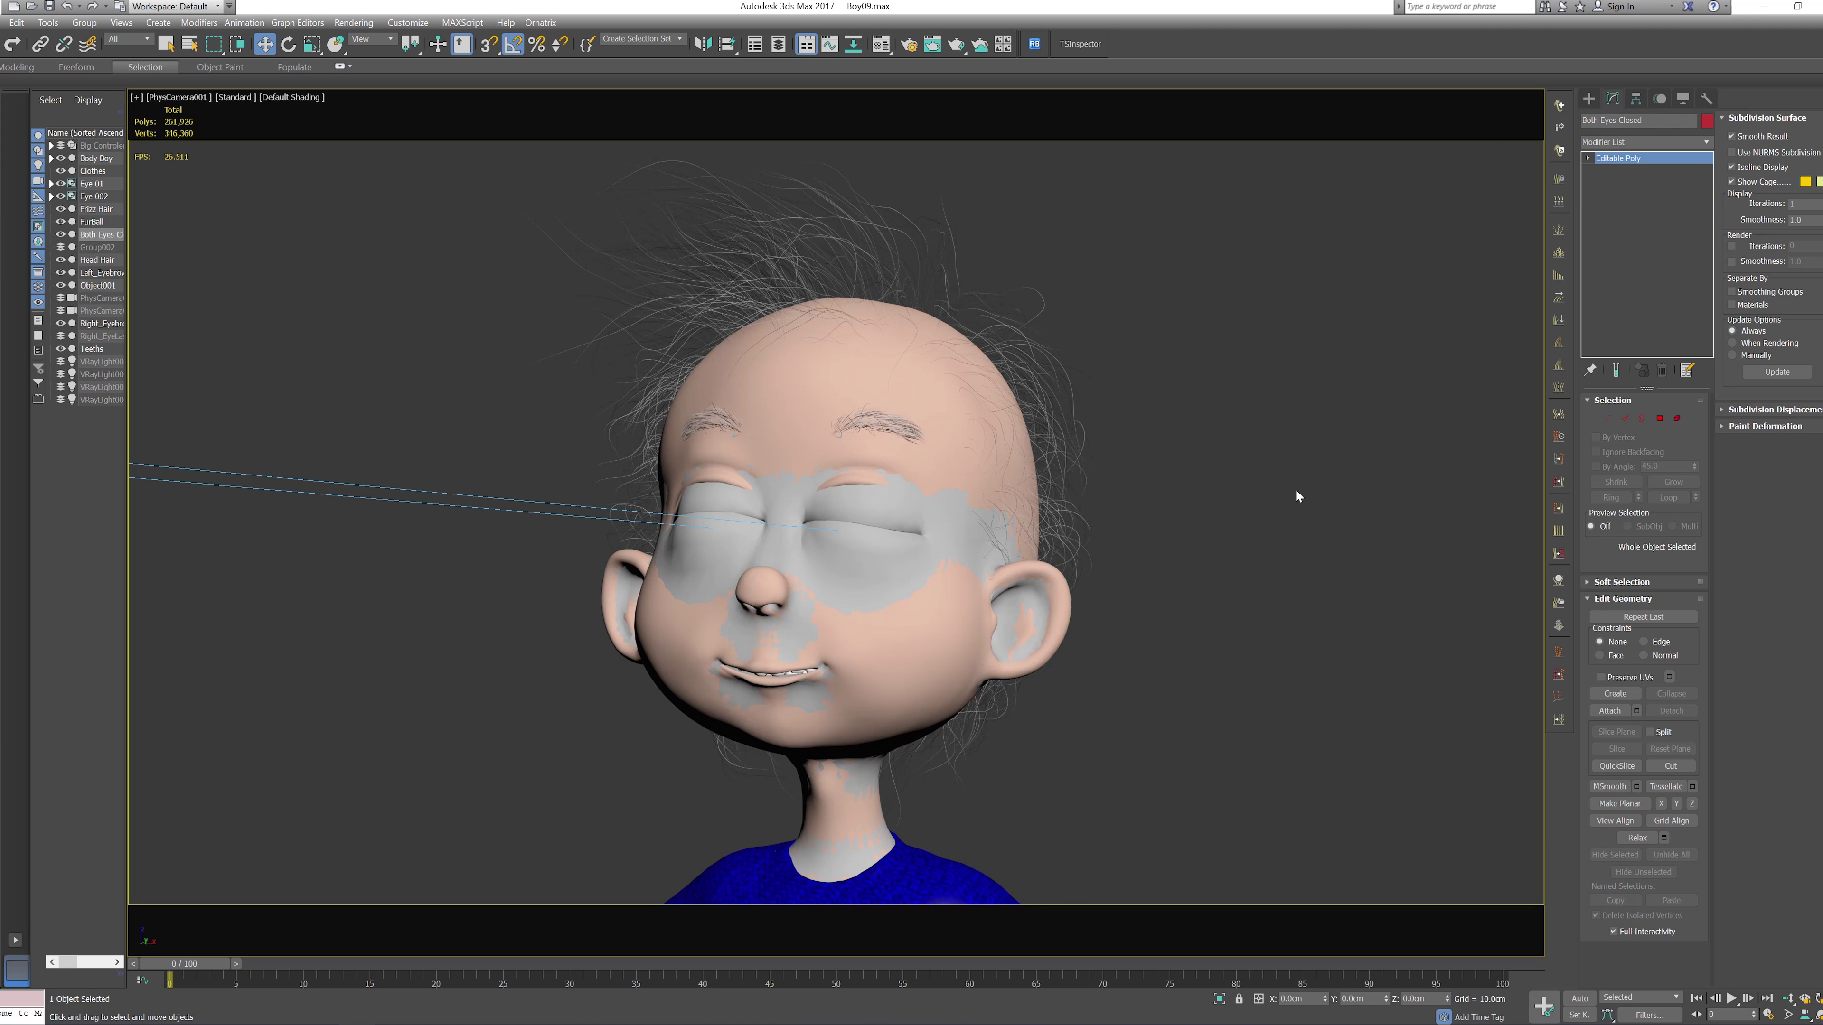
Switch to the perspective view and move the Both Eyes Closed mesh beside the boy, to about 91 cm along X
key("p")
scroll(1220, 502, "down", 5)
scroll(979, 729, "up", 2)
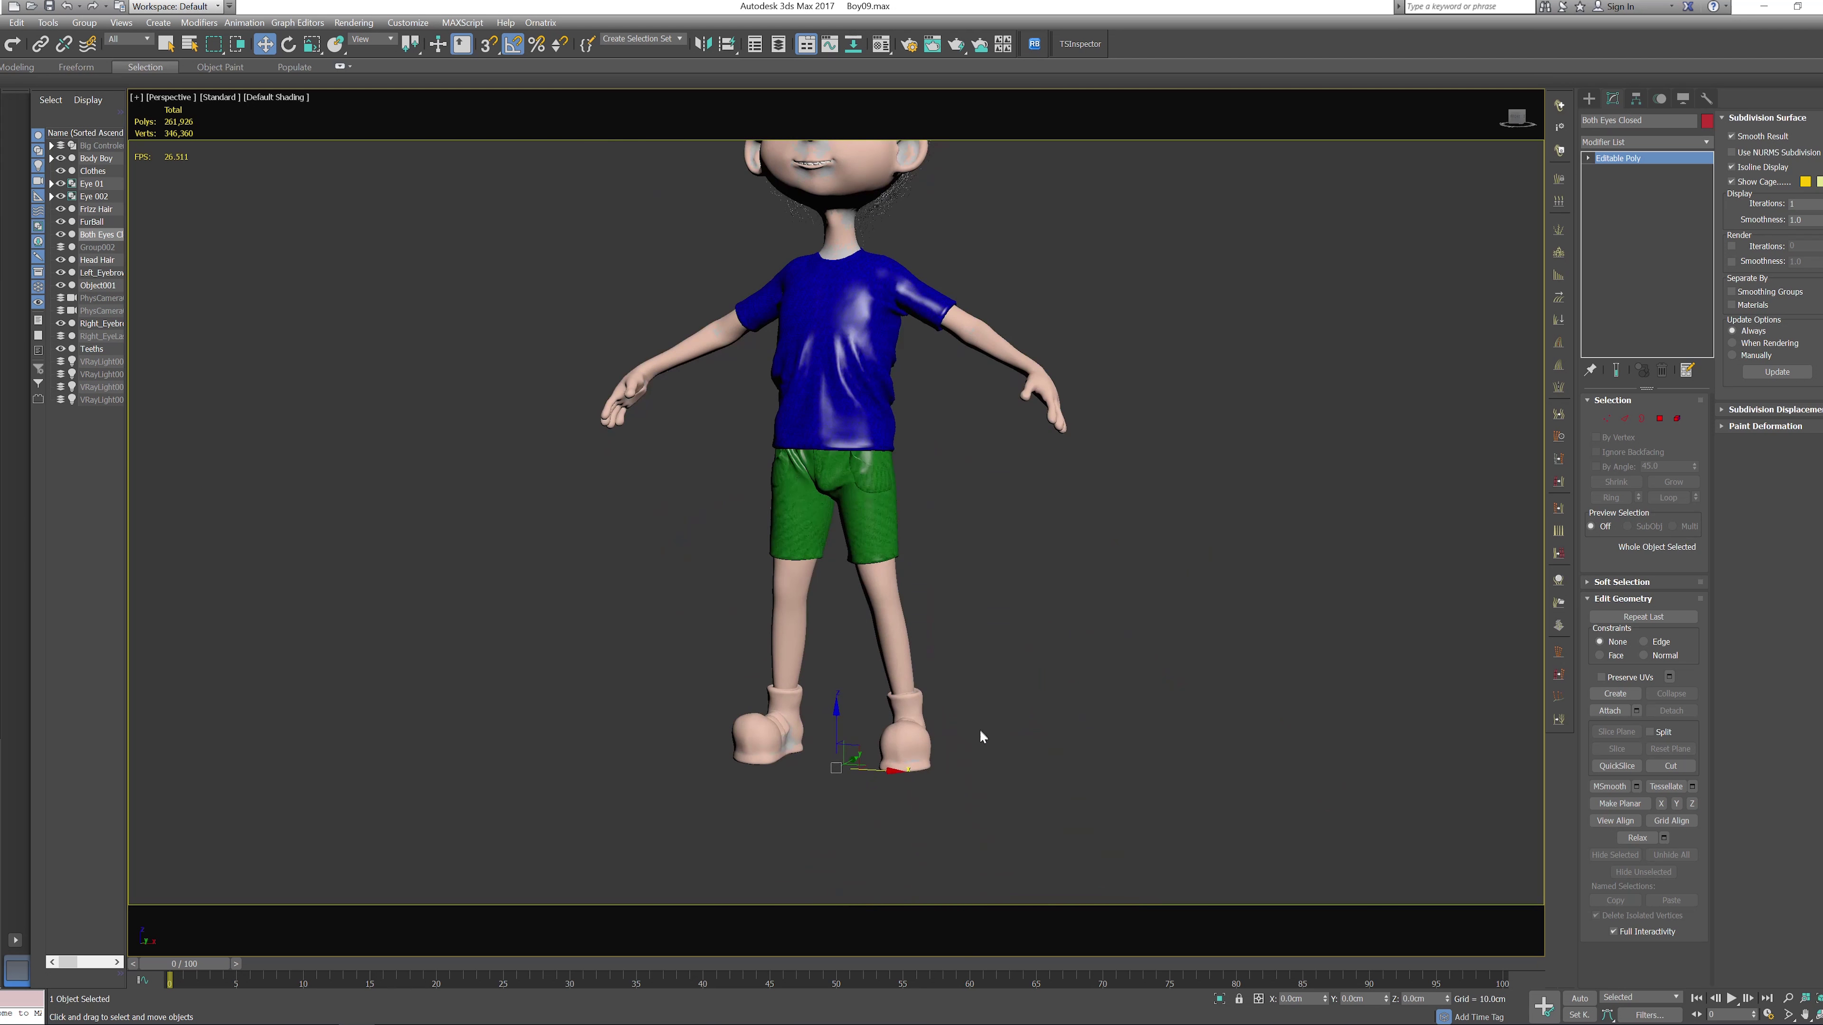
scroll(983, 747, "down", 2)
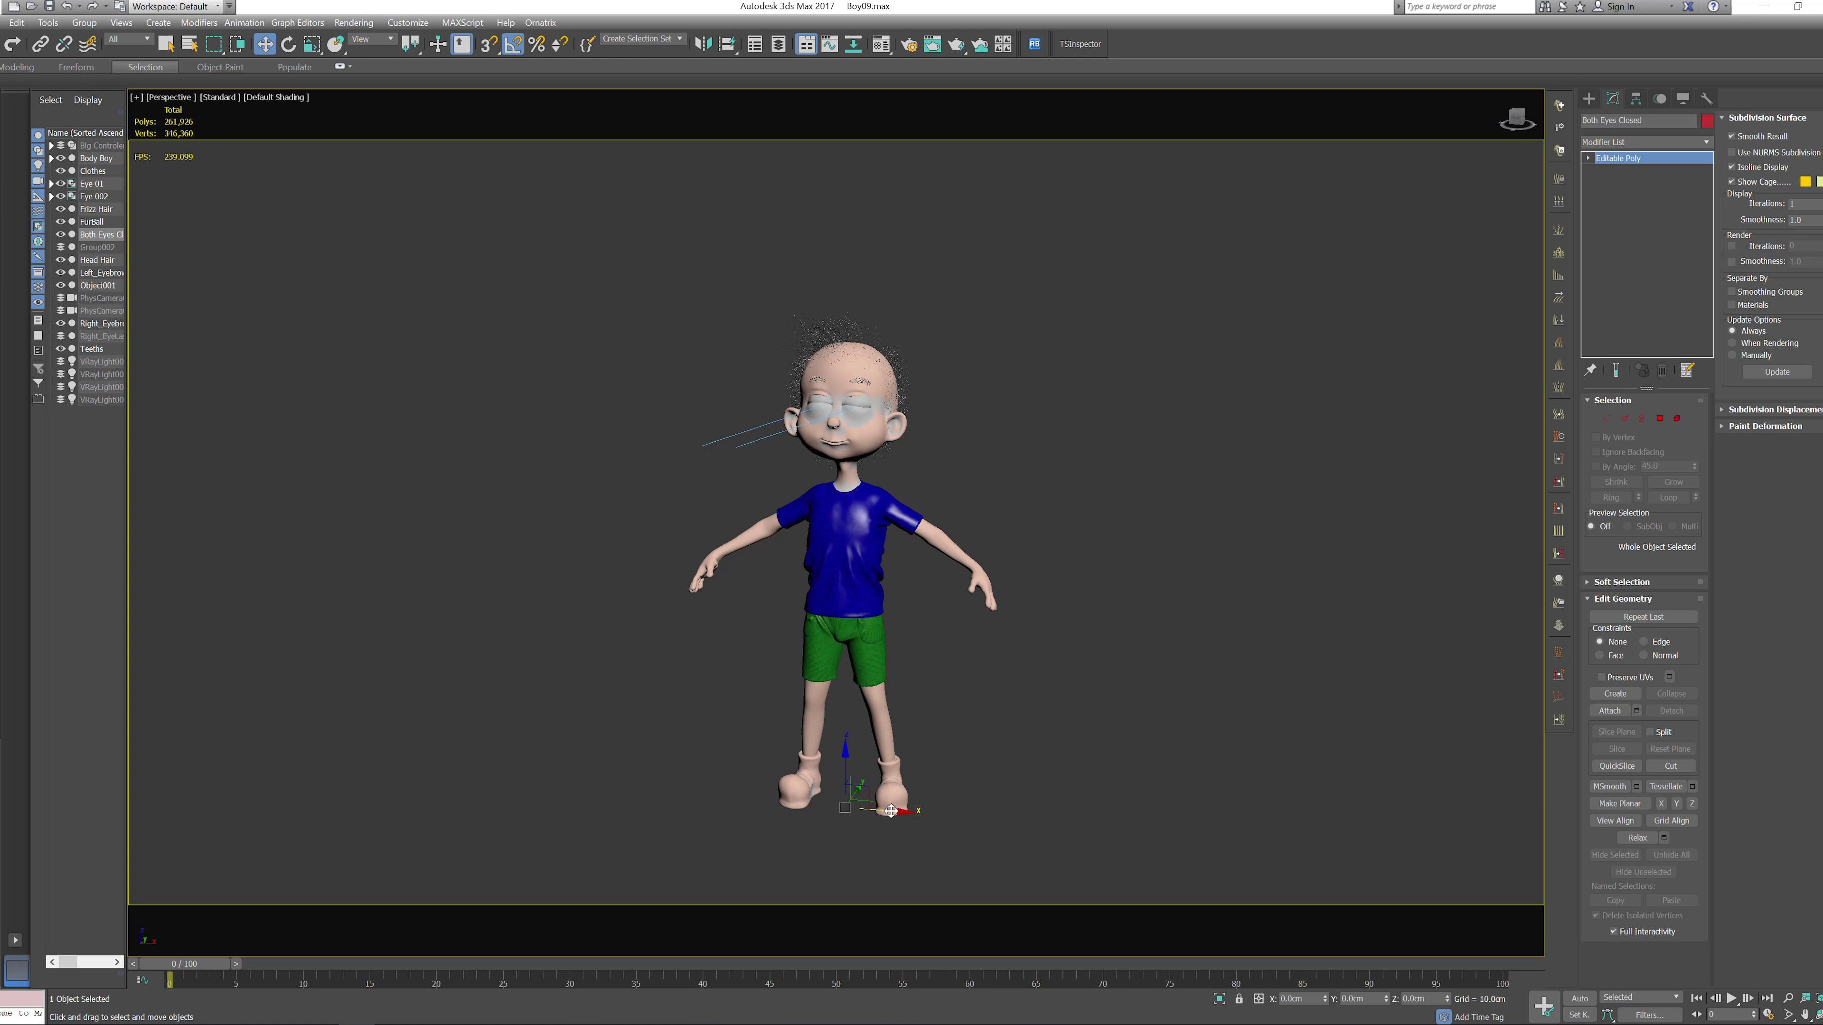
left_click_drag(898, 812, 1277, 814)
middle_click_drag(1328, 721, 1160, 682)
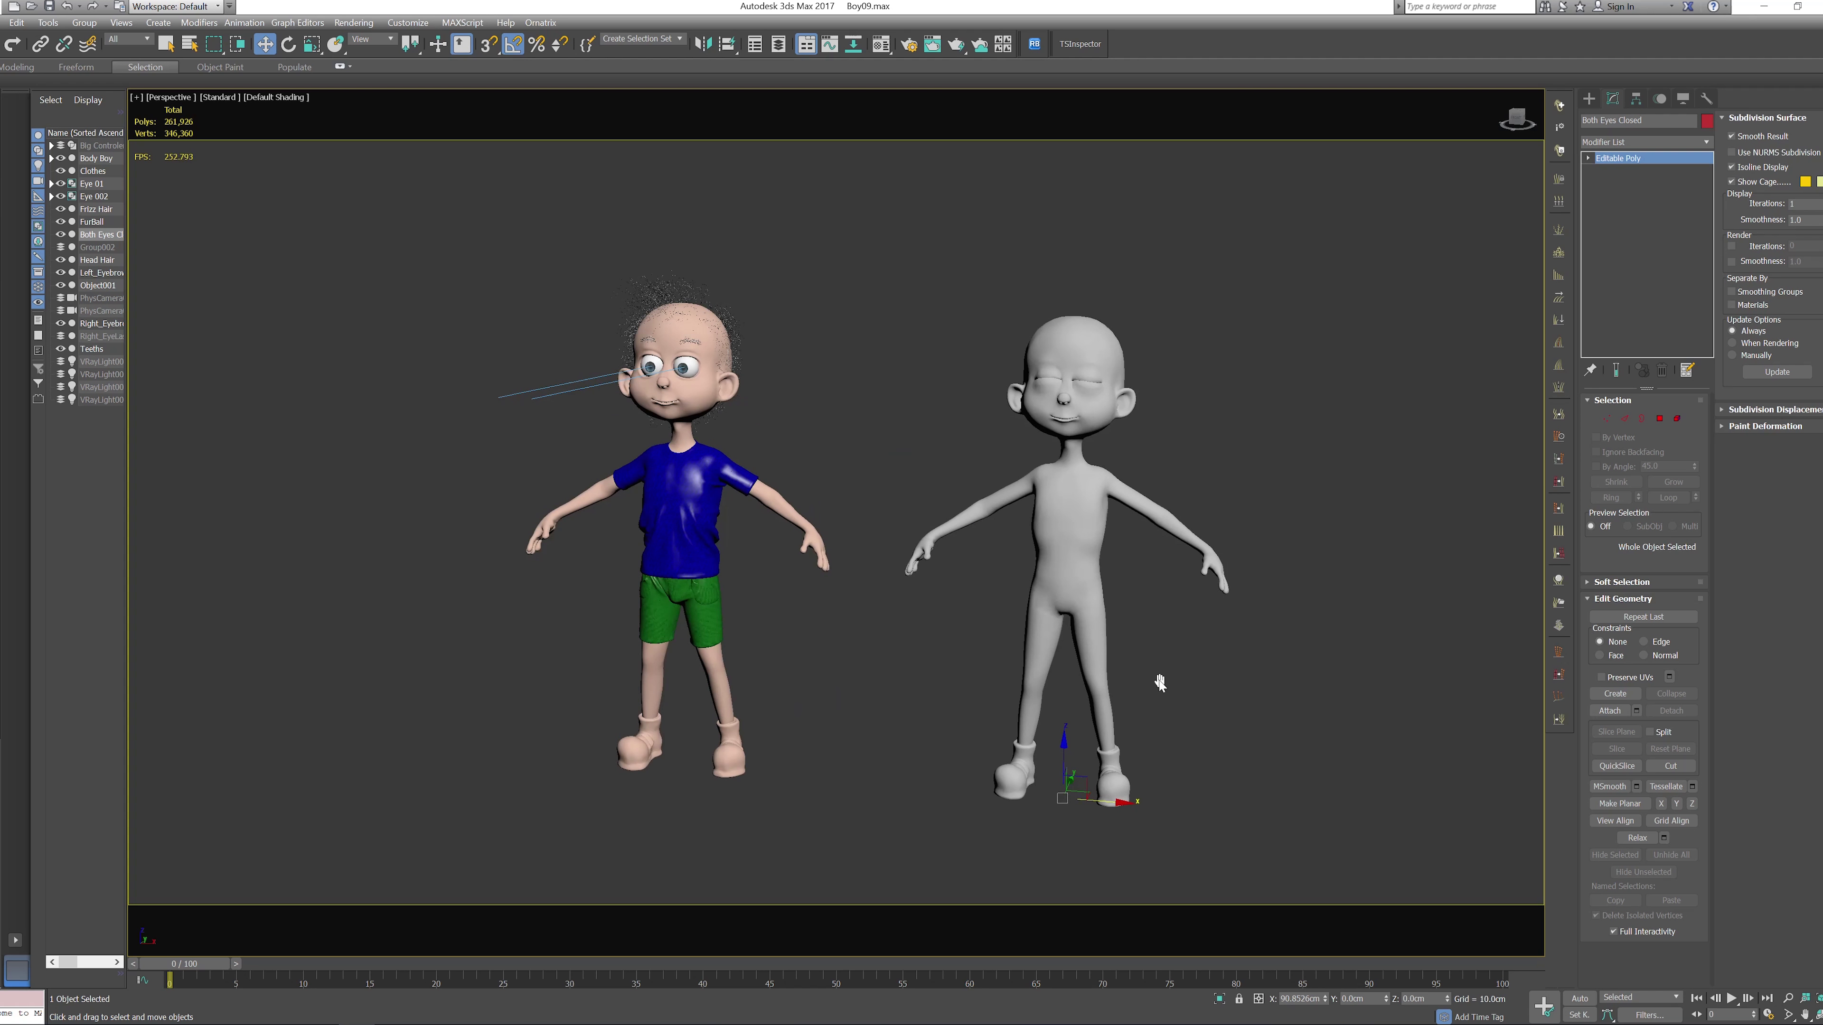
Create a new layer named Morpher containing the Both Eyes Closed mesh
left_click(778, 44)
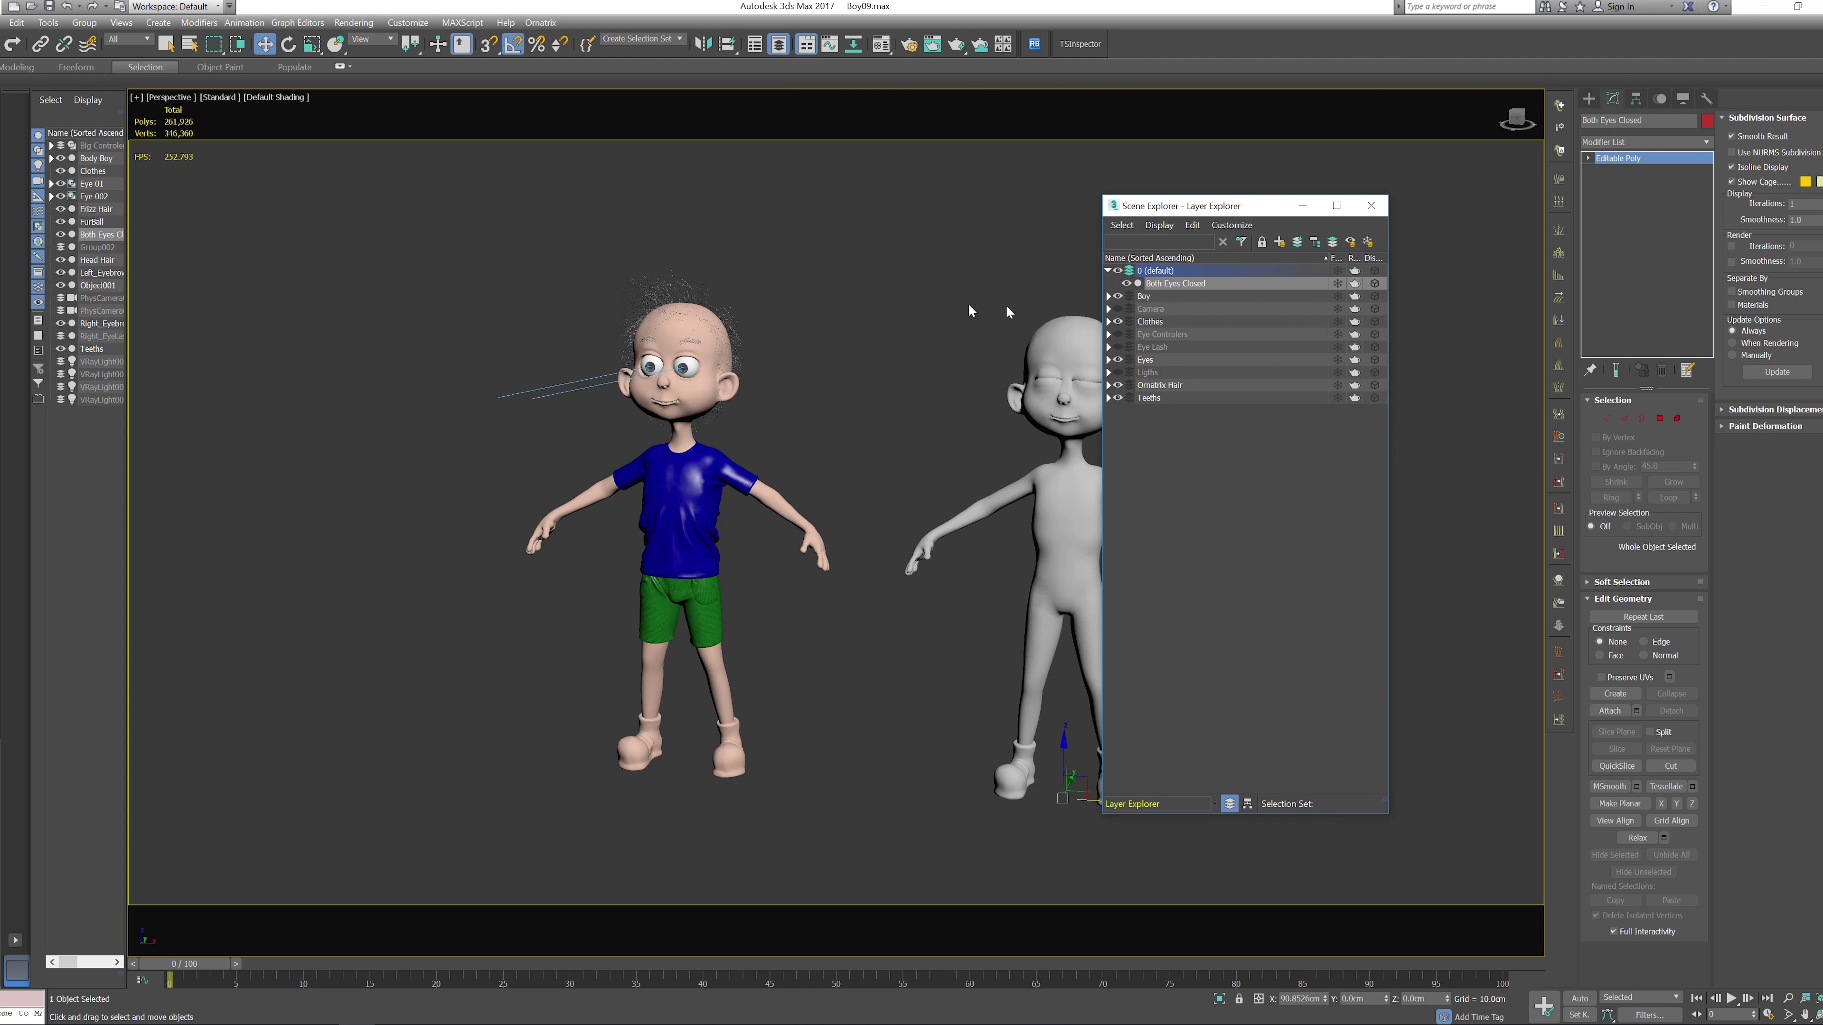
left_click(1280, 242)
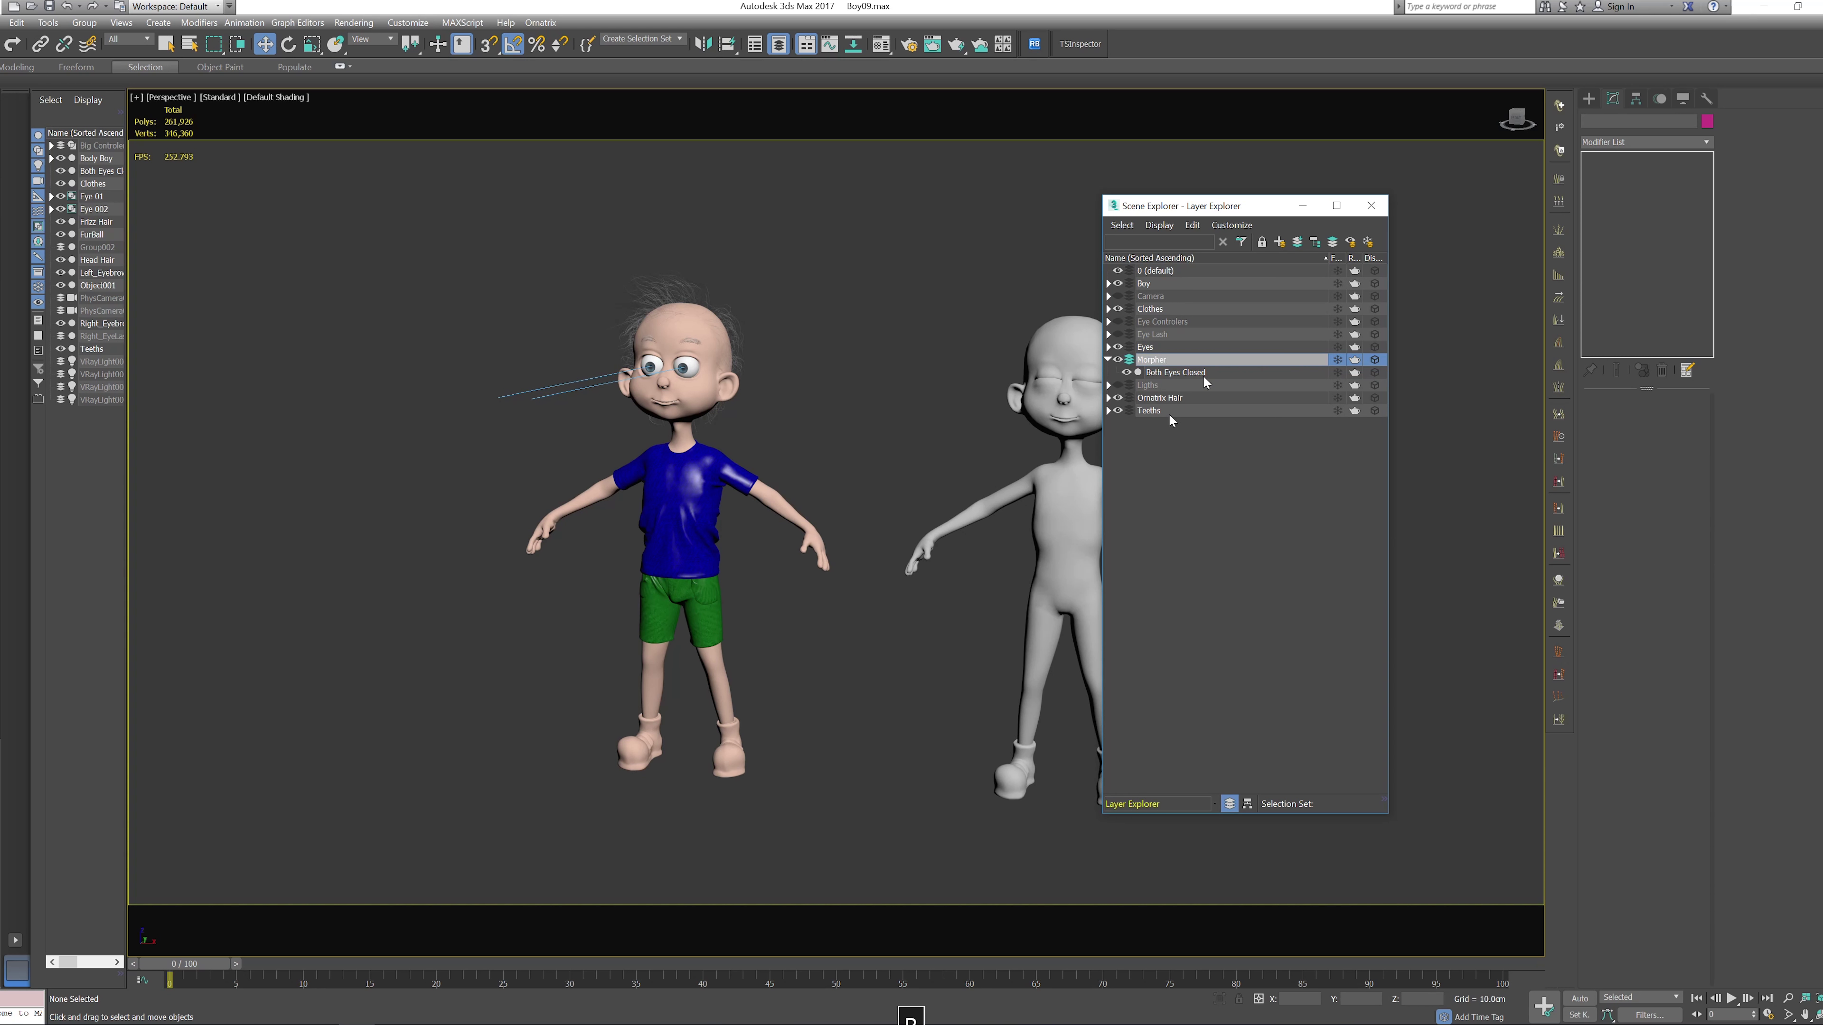
left_click_drag(1235, 207, 1292, 207)
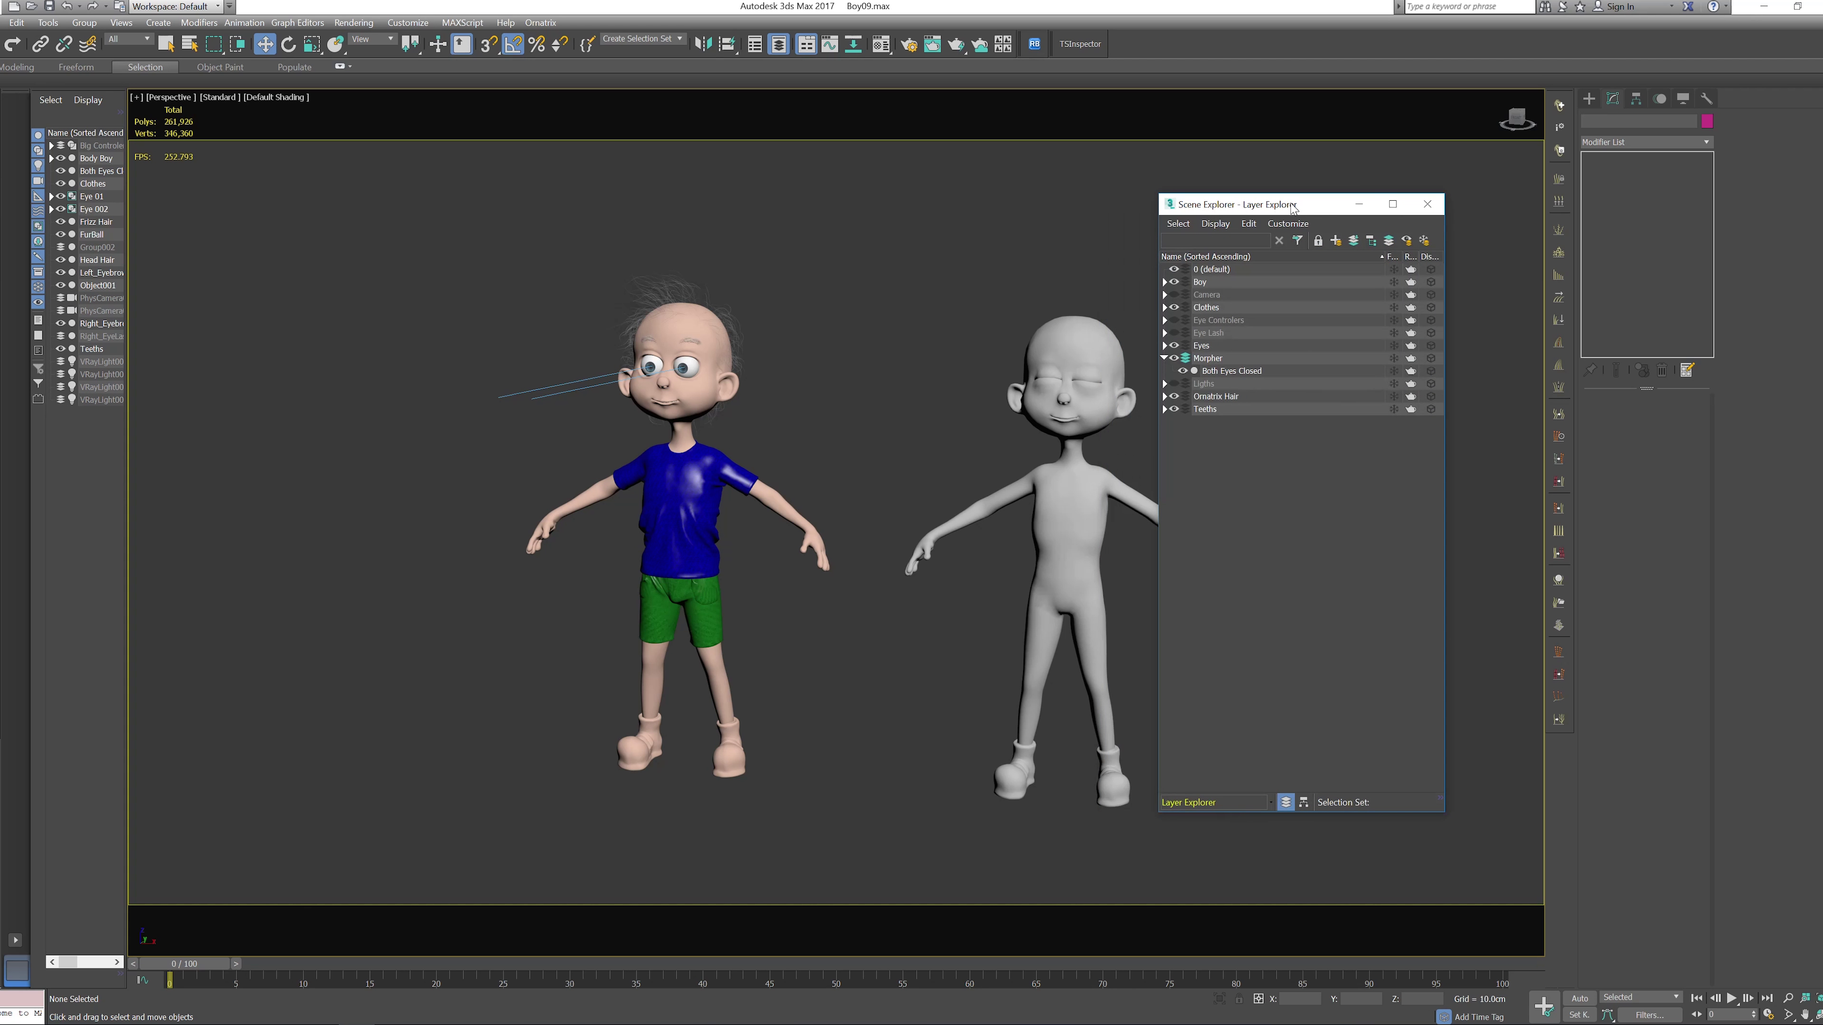
Import the Left Eye Closed OBJ from the Desktop, copying its file name and skipping the missing map
key("alt+f")
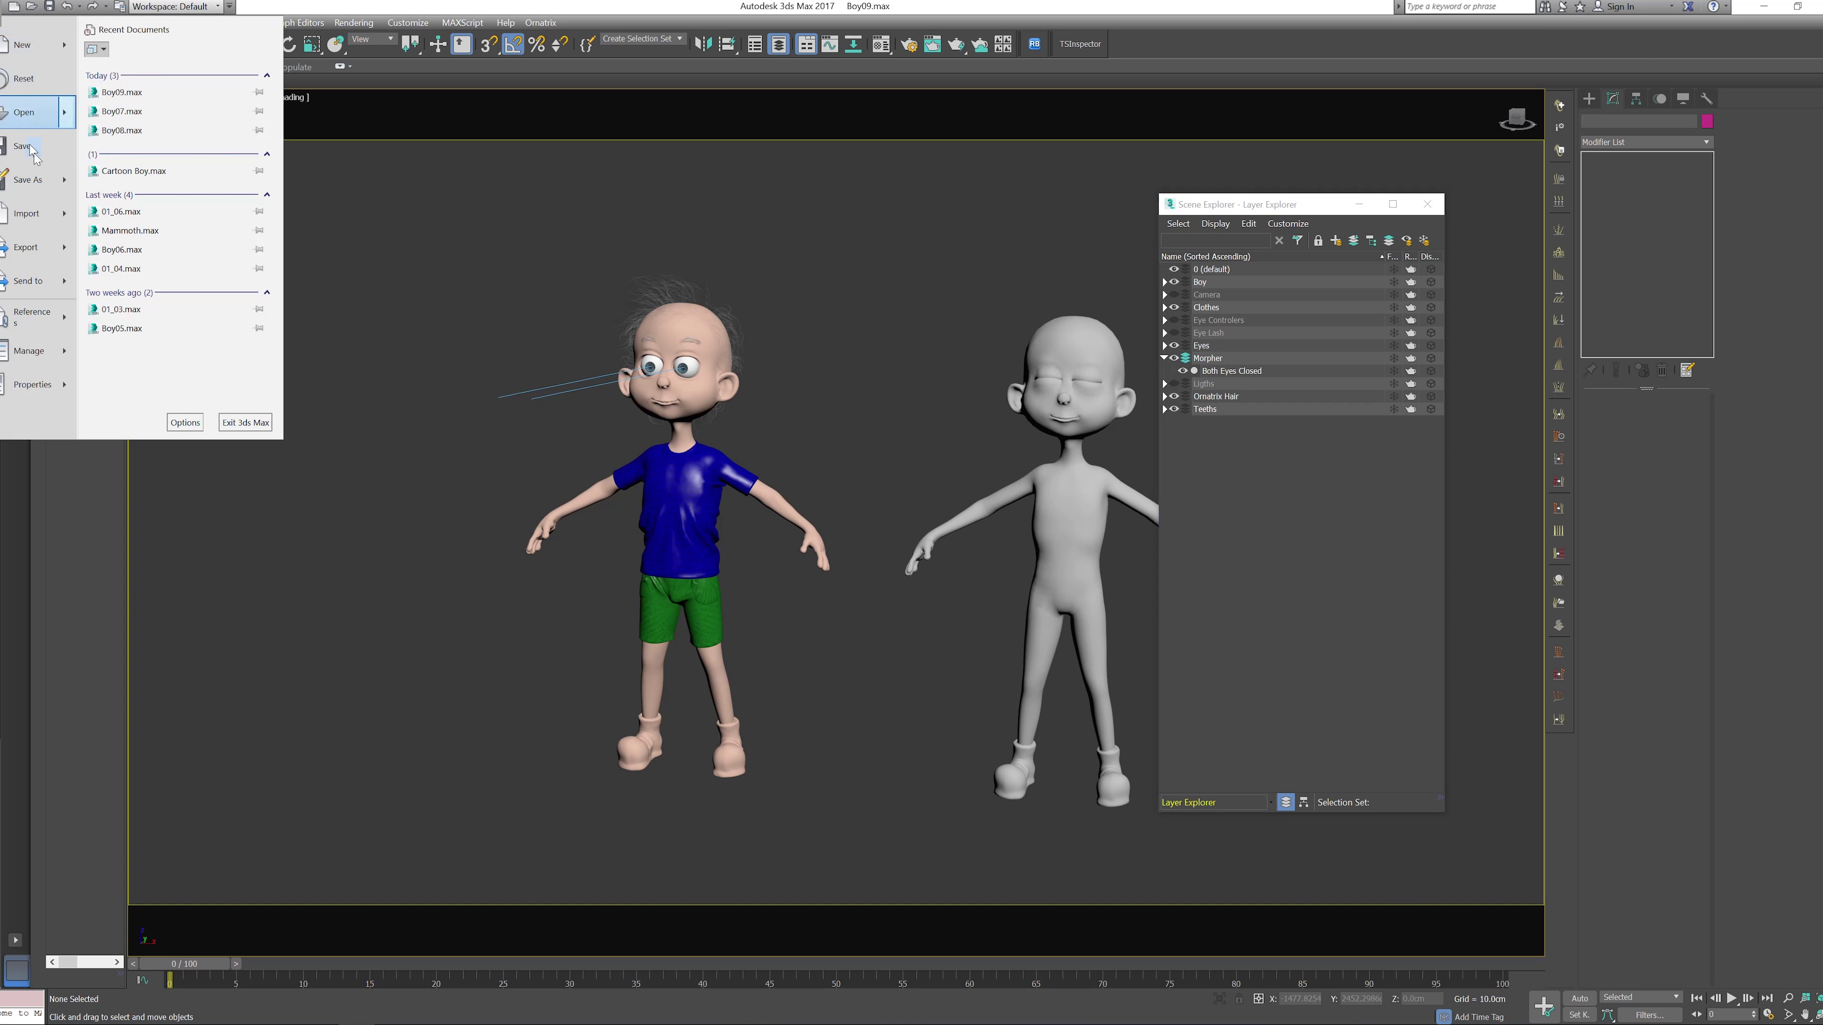
left_click(36, 215)
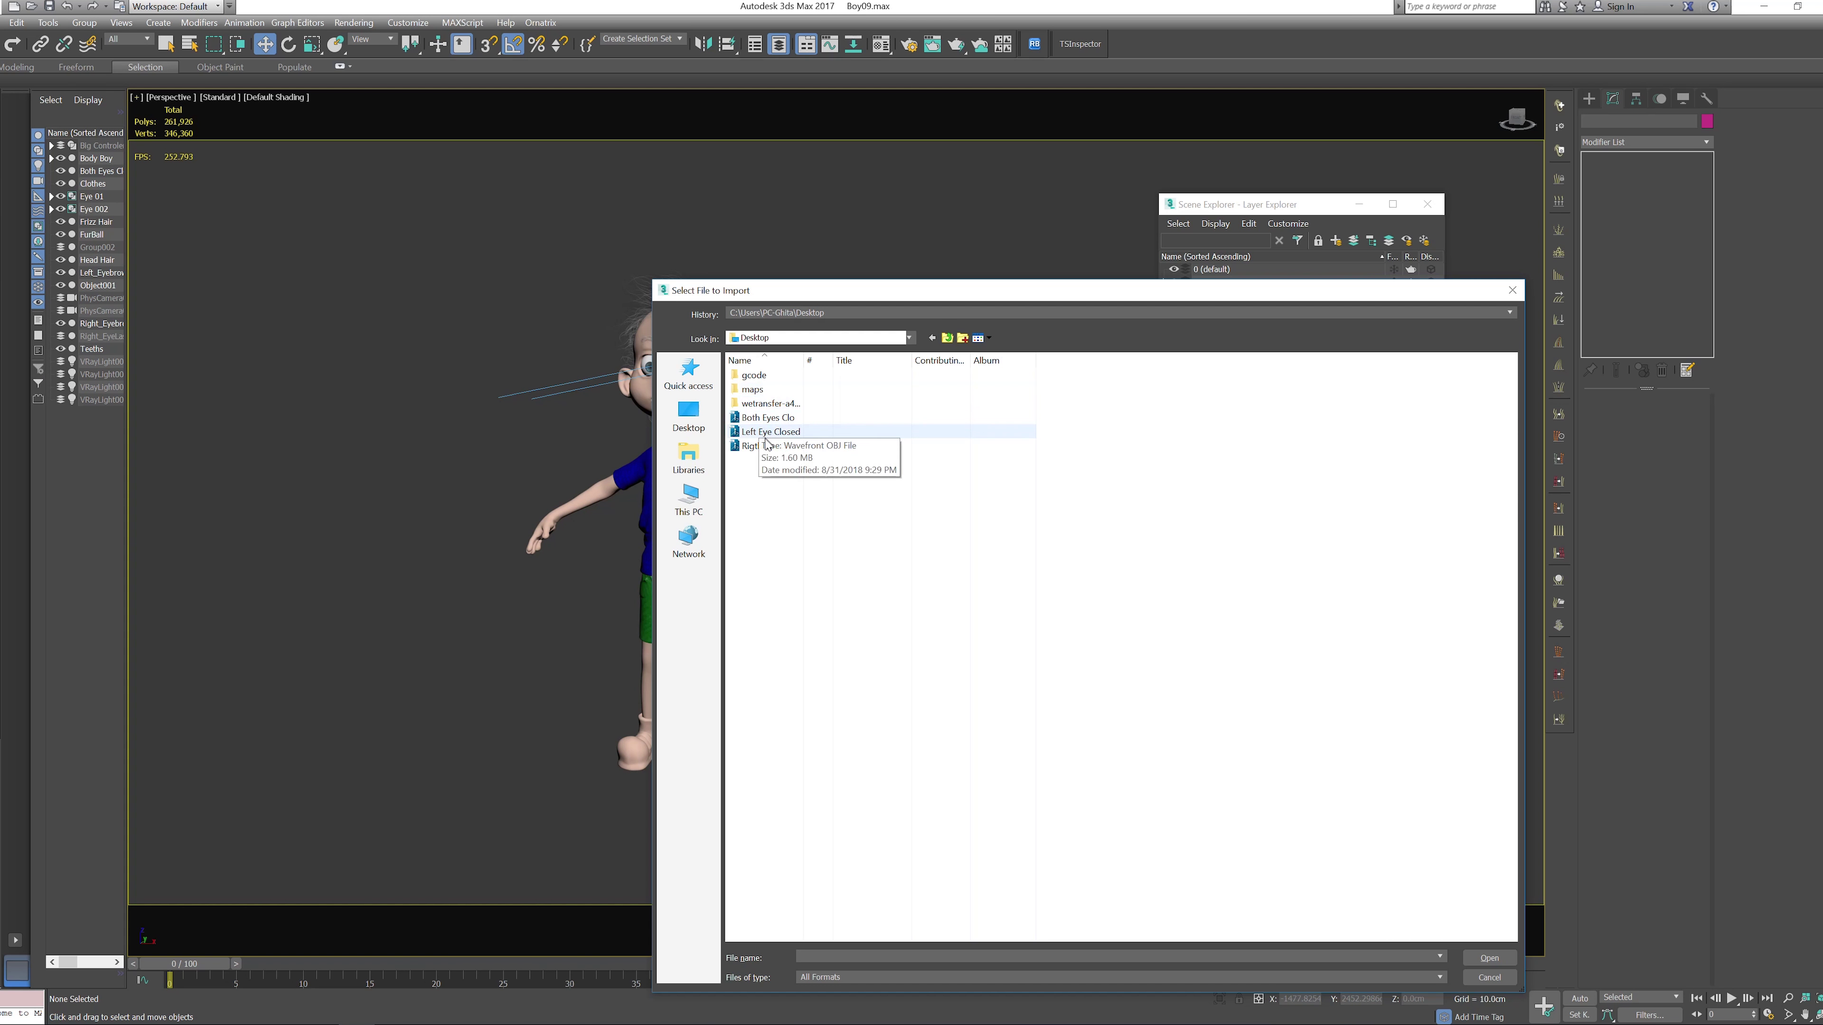
left_click(771, 434)
left_click(775, 434)
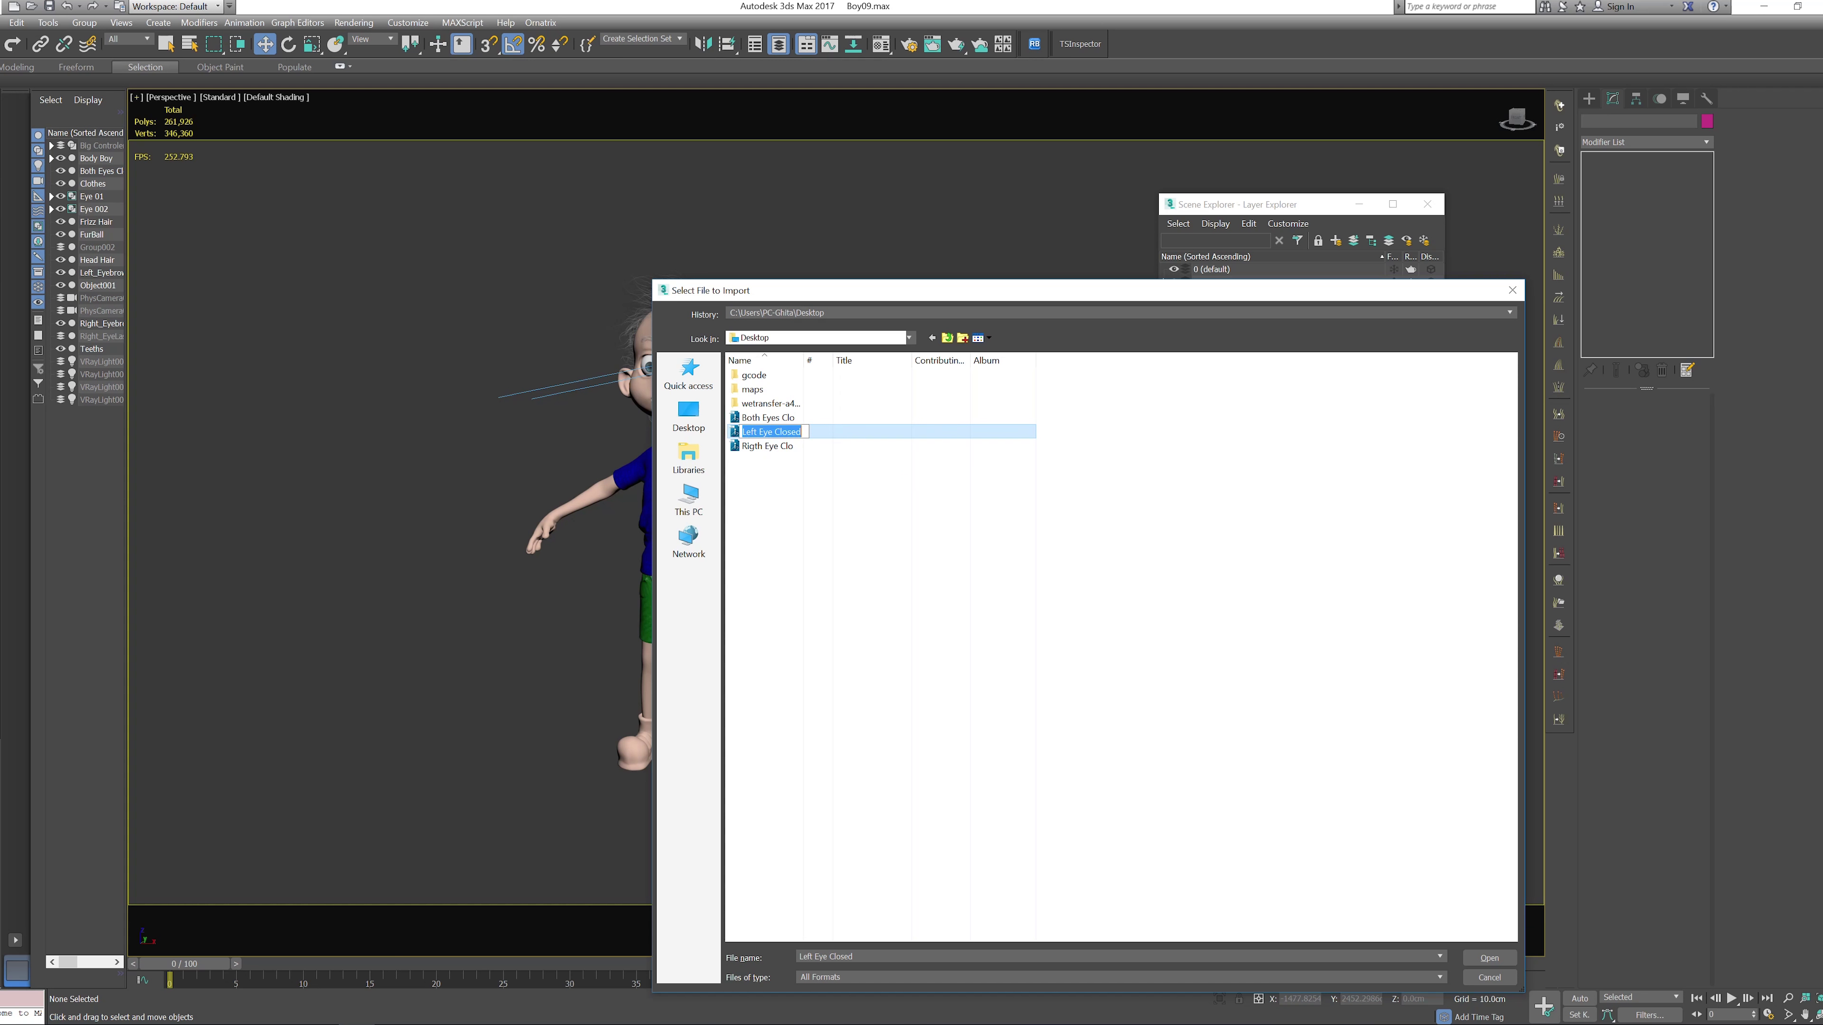
key("ctrl+c")
left_click(1490, 959)
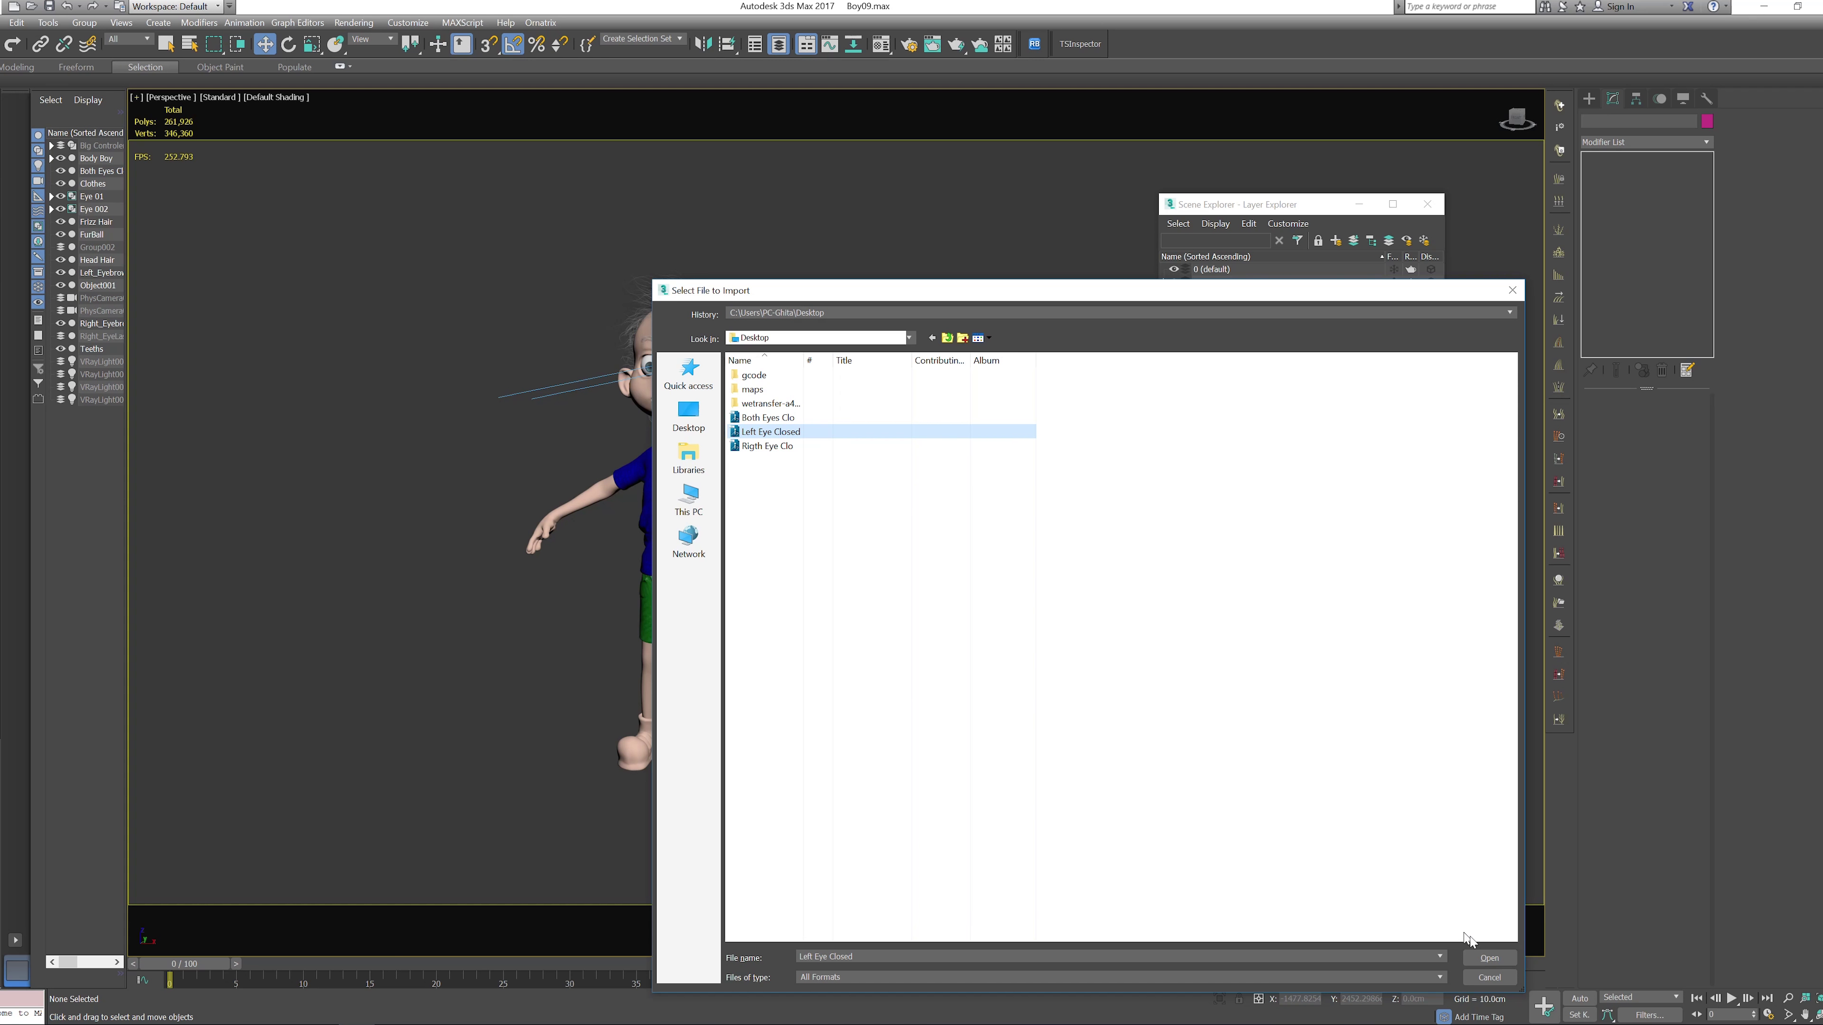
left_click(1490, 958)
left_click(792, 767)
left_click(872, 528)
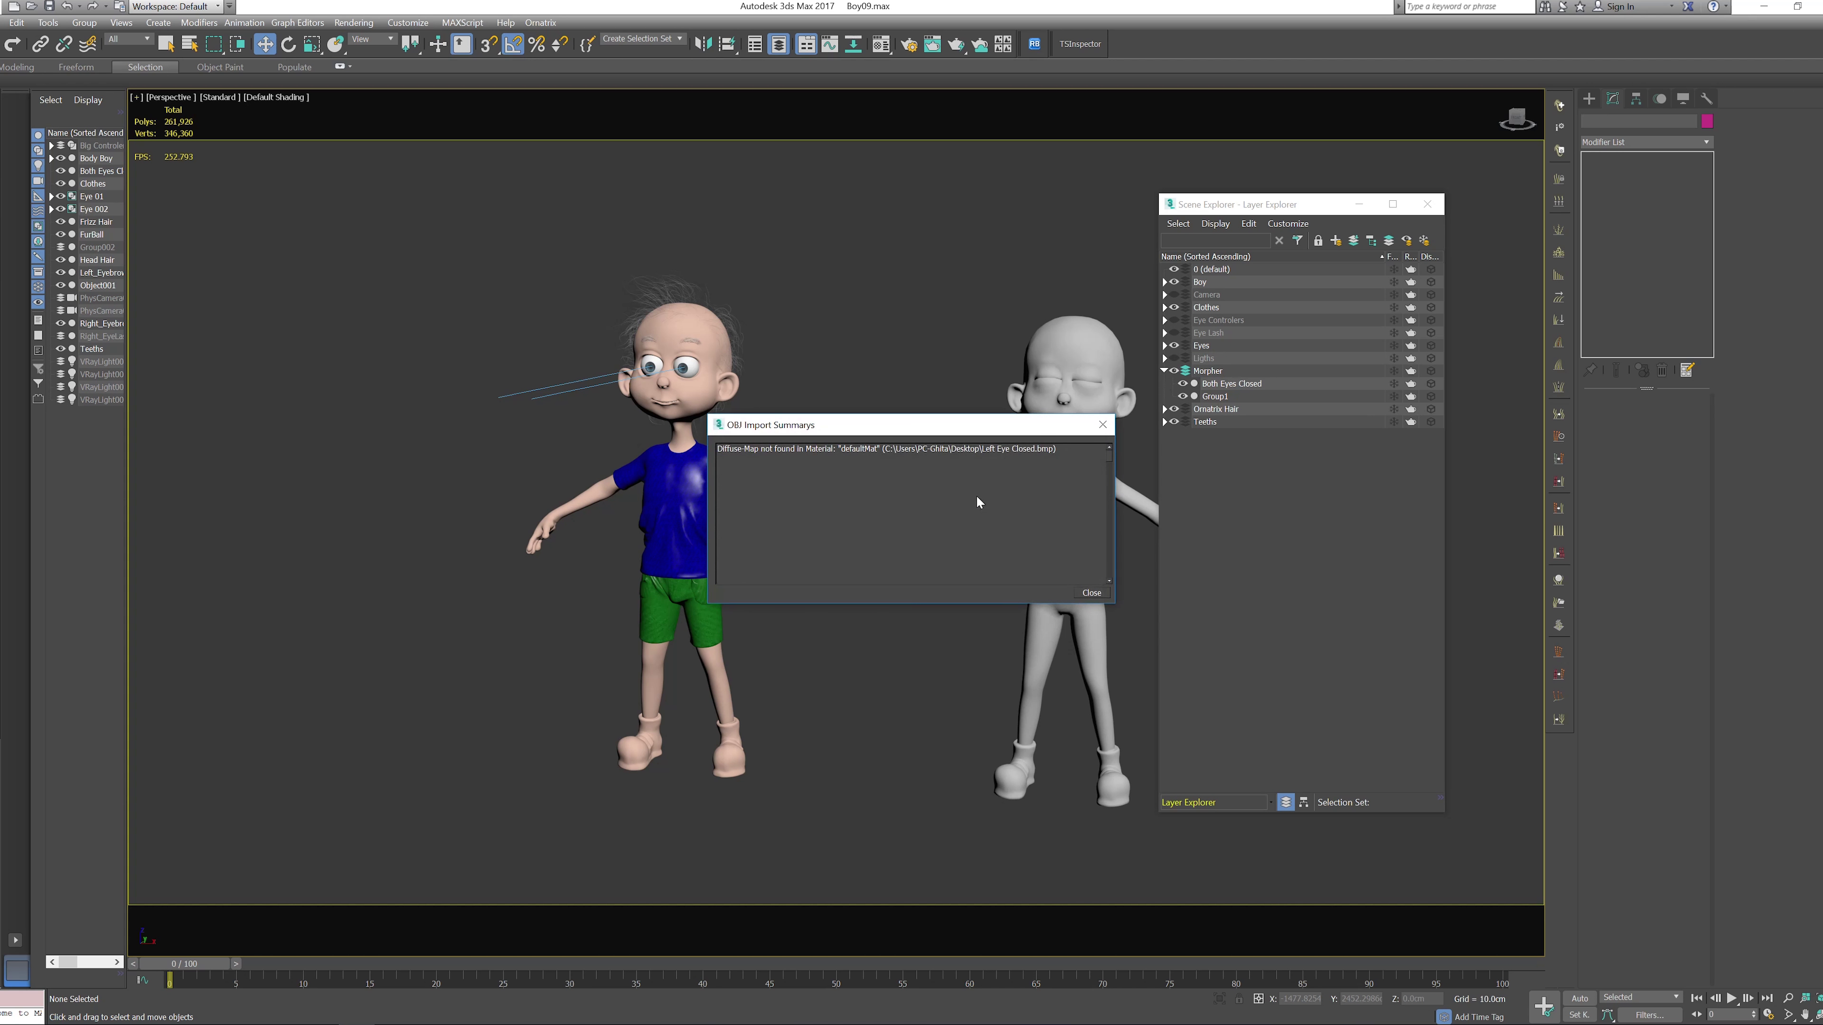
left_click(1091, 592)
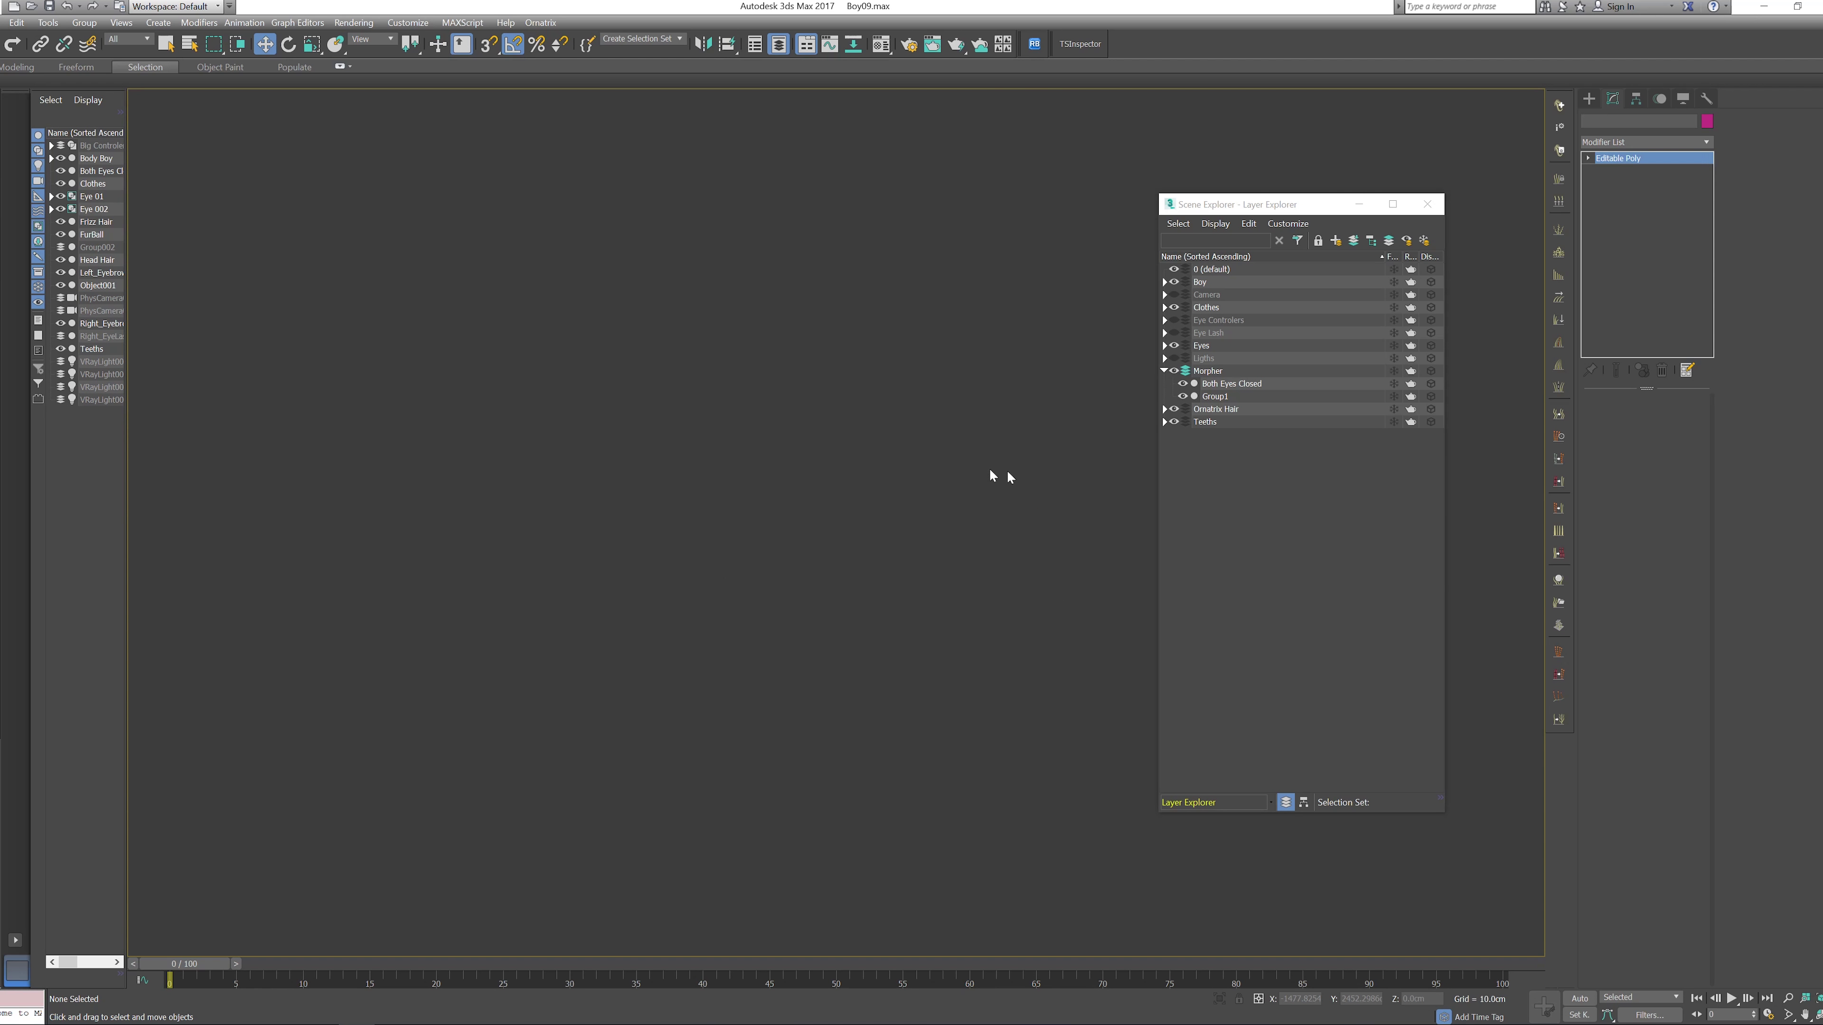
Rename the imported mesh as Left Eye Closed and move it beyond the first target, to about 168 cm along X
double_click(1629, 120)
key("ctrl+v")
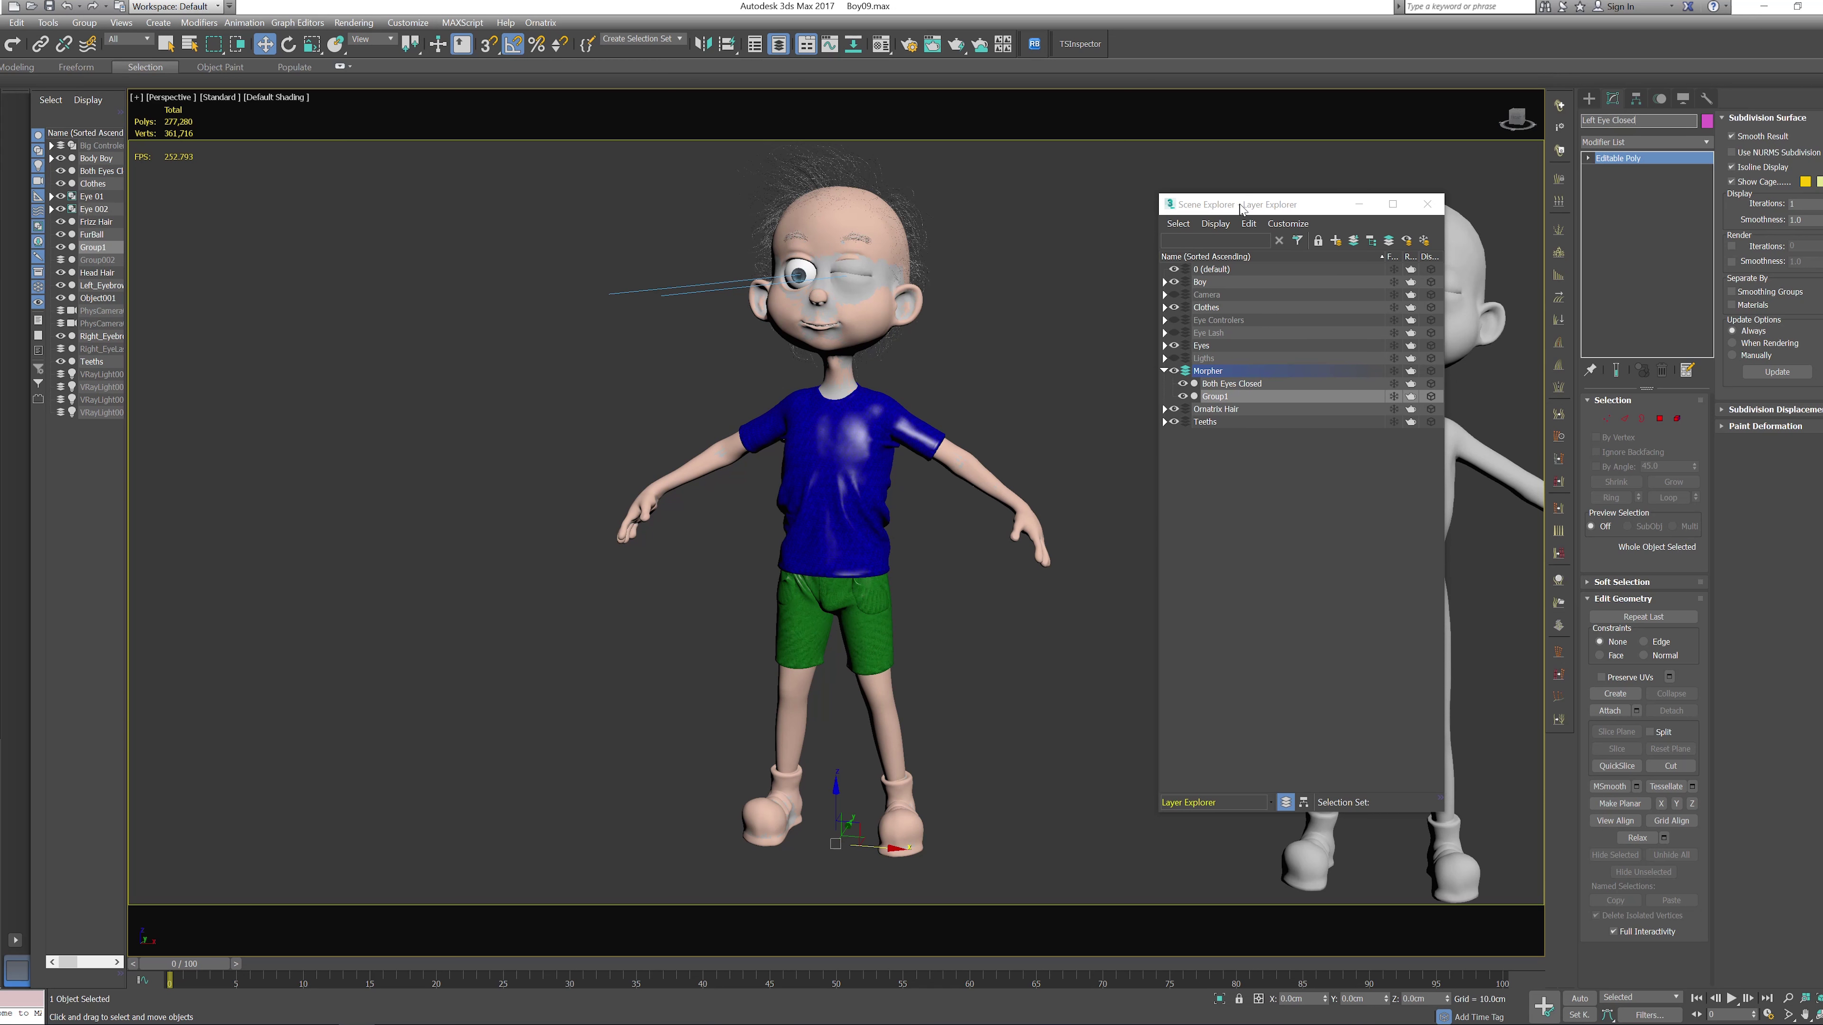
left_click_drag(1241, 207, 319, 214)
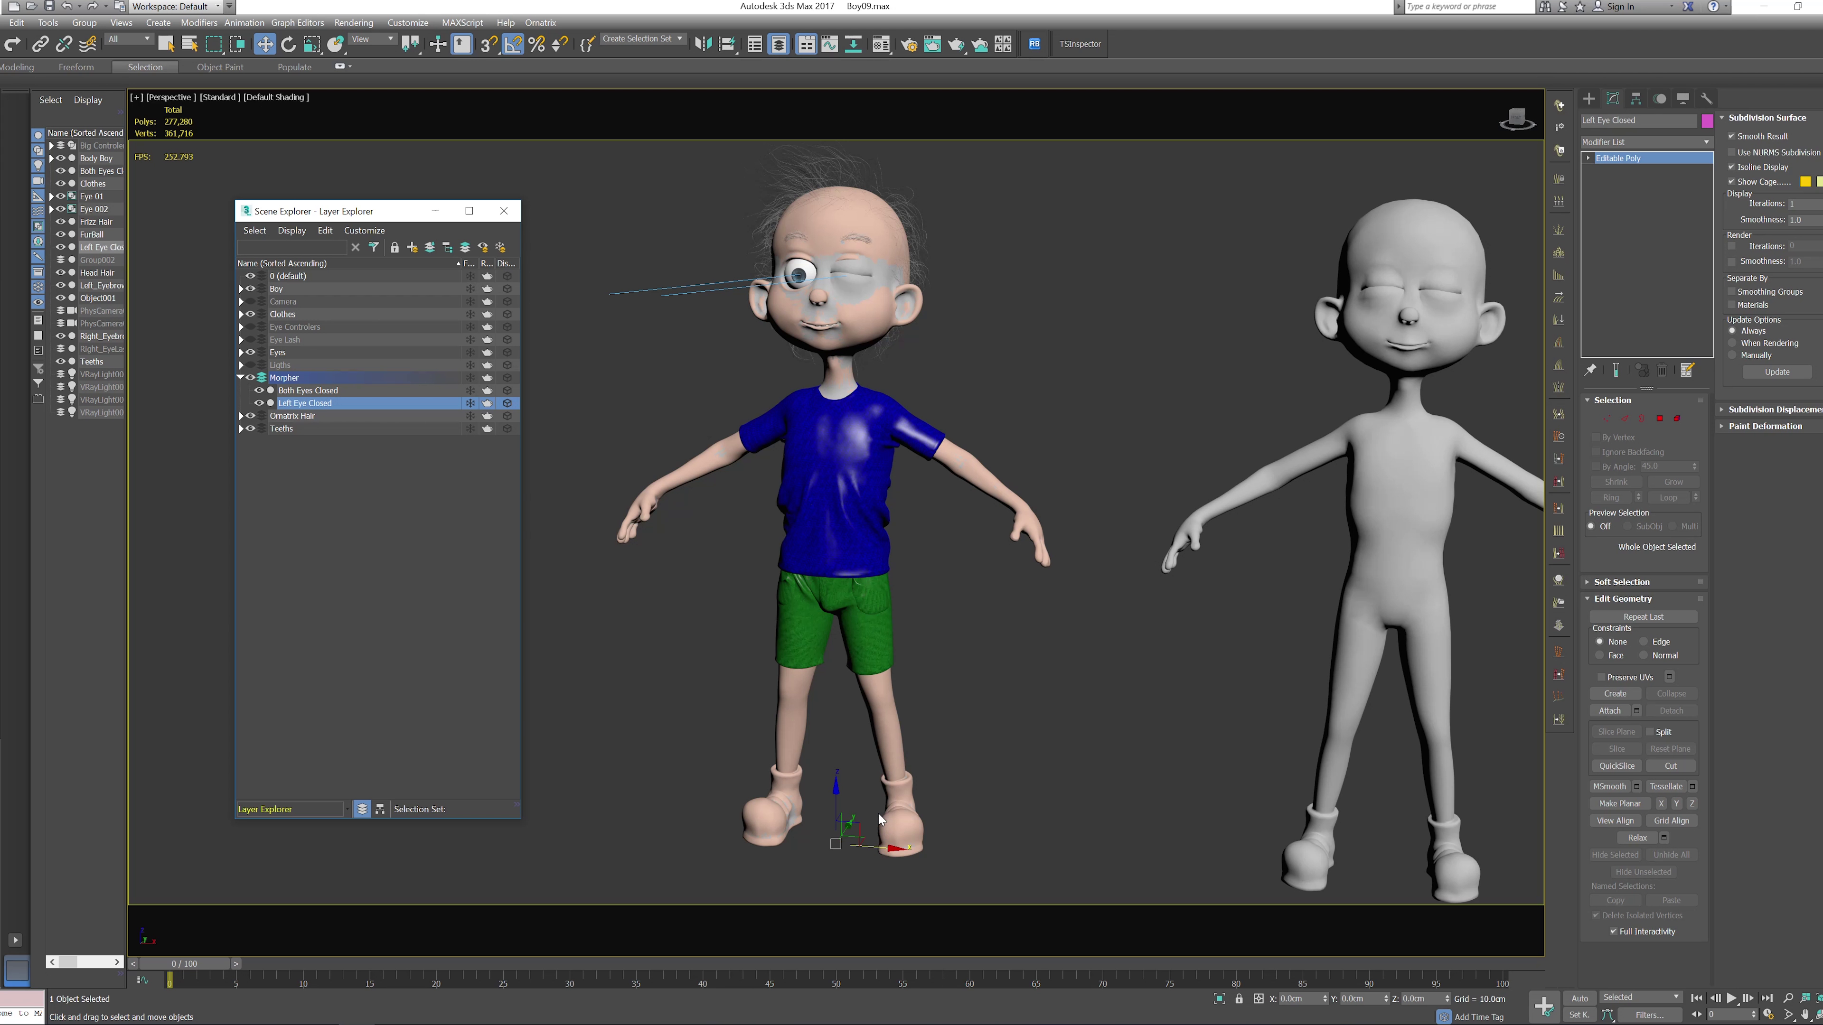
scroll(881, 819, "down", 6)
left_click_drag(900, 823, 1085, 838)
left_click(3, 9)
left_click(37, 210)
double_click(757, 448)
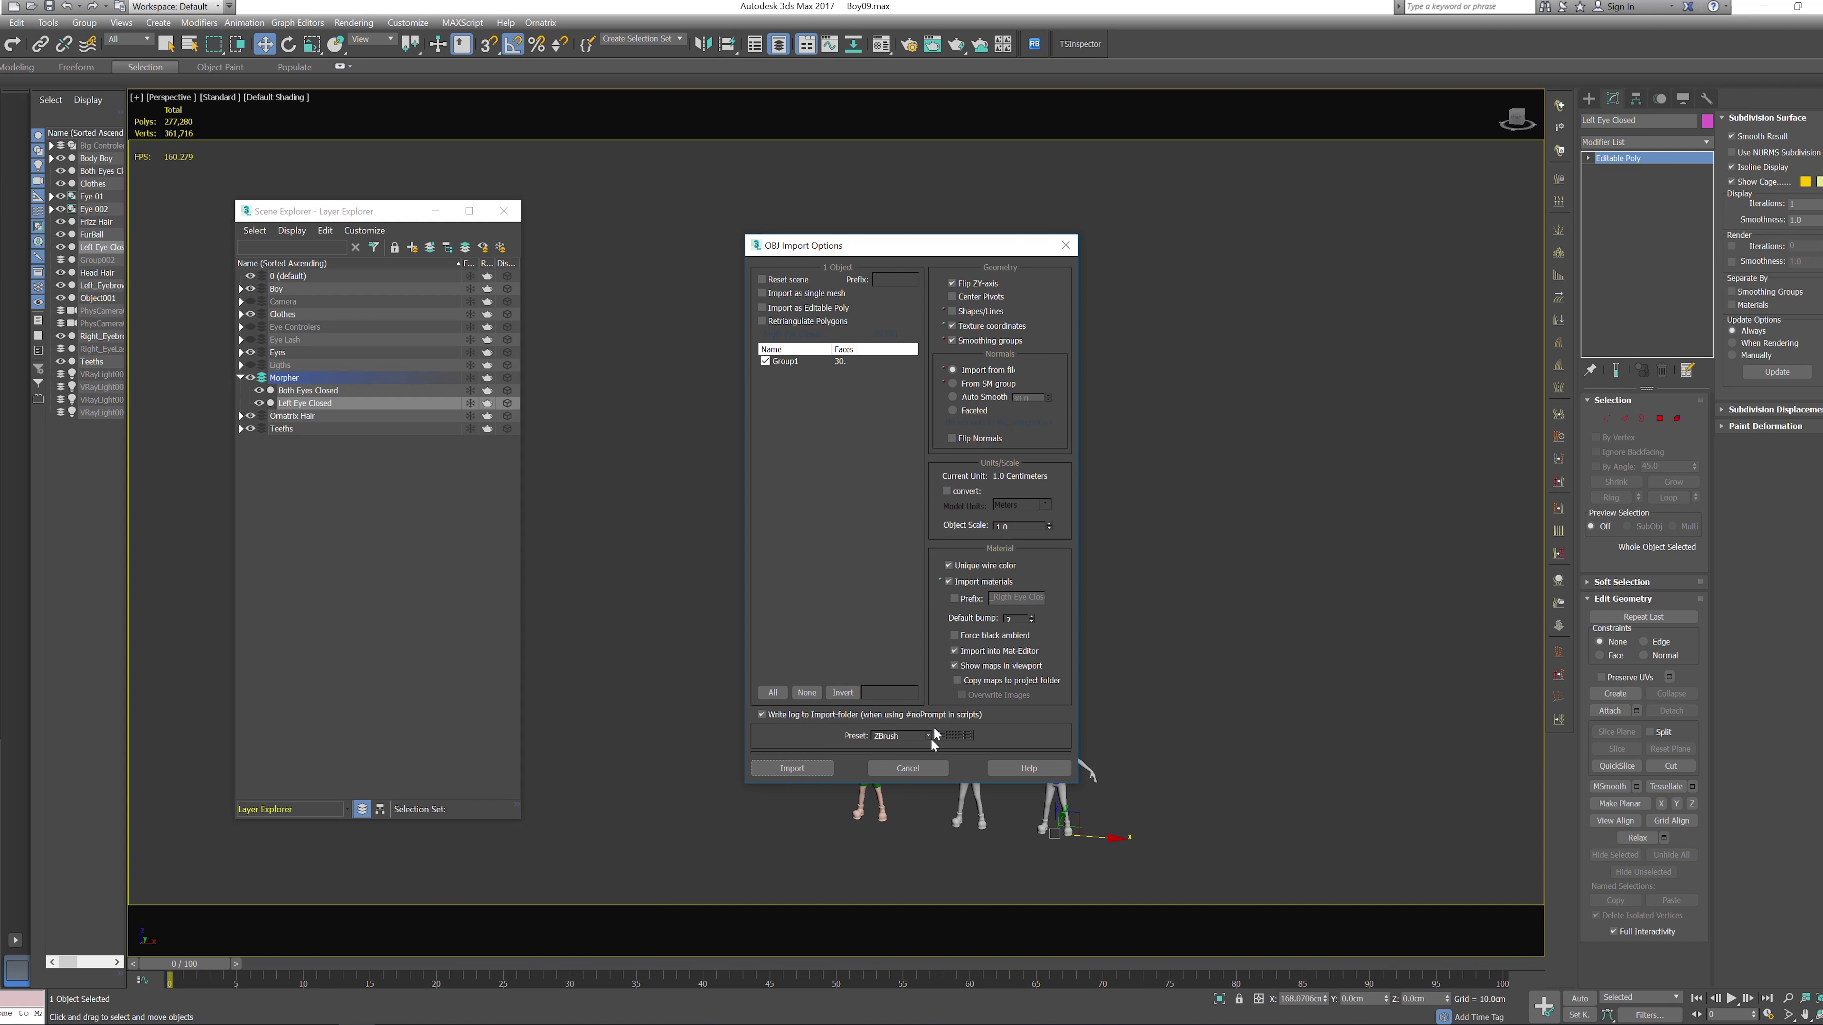
left_click(910, 768)
Import the Rigth Eye Closed OBJ from the Desktop as an editable poly, copying its file name and skipping the missing map
left_click(4, 20)
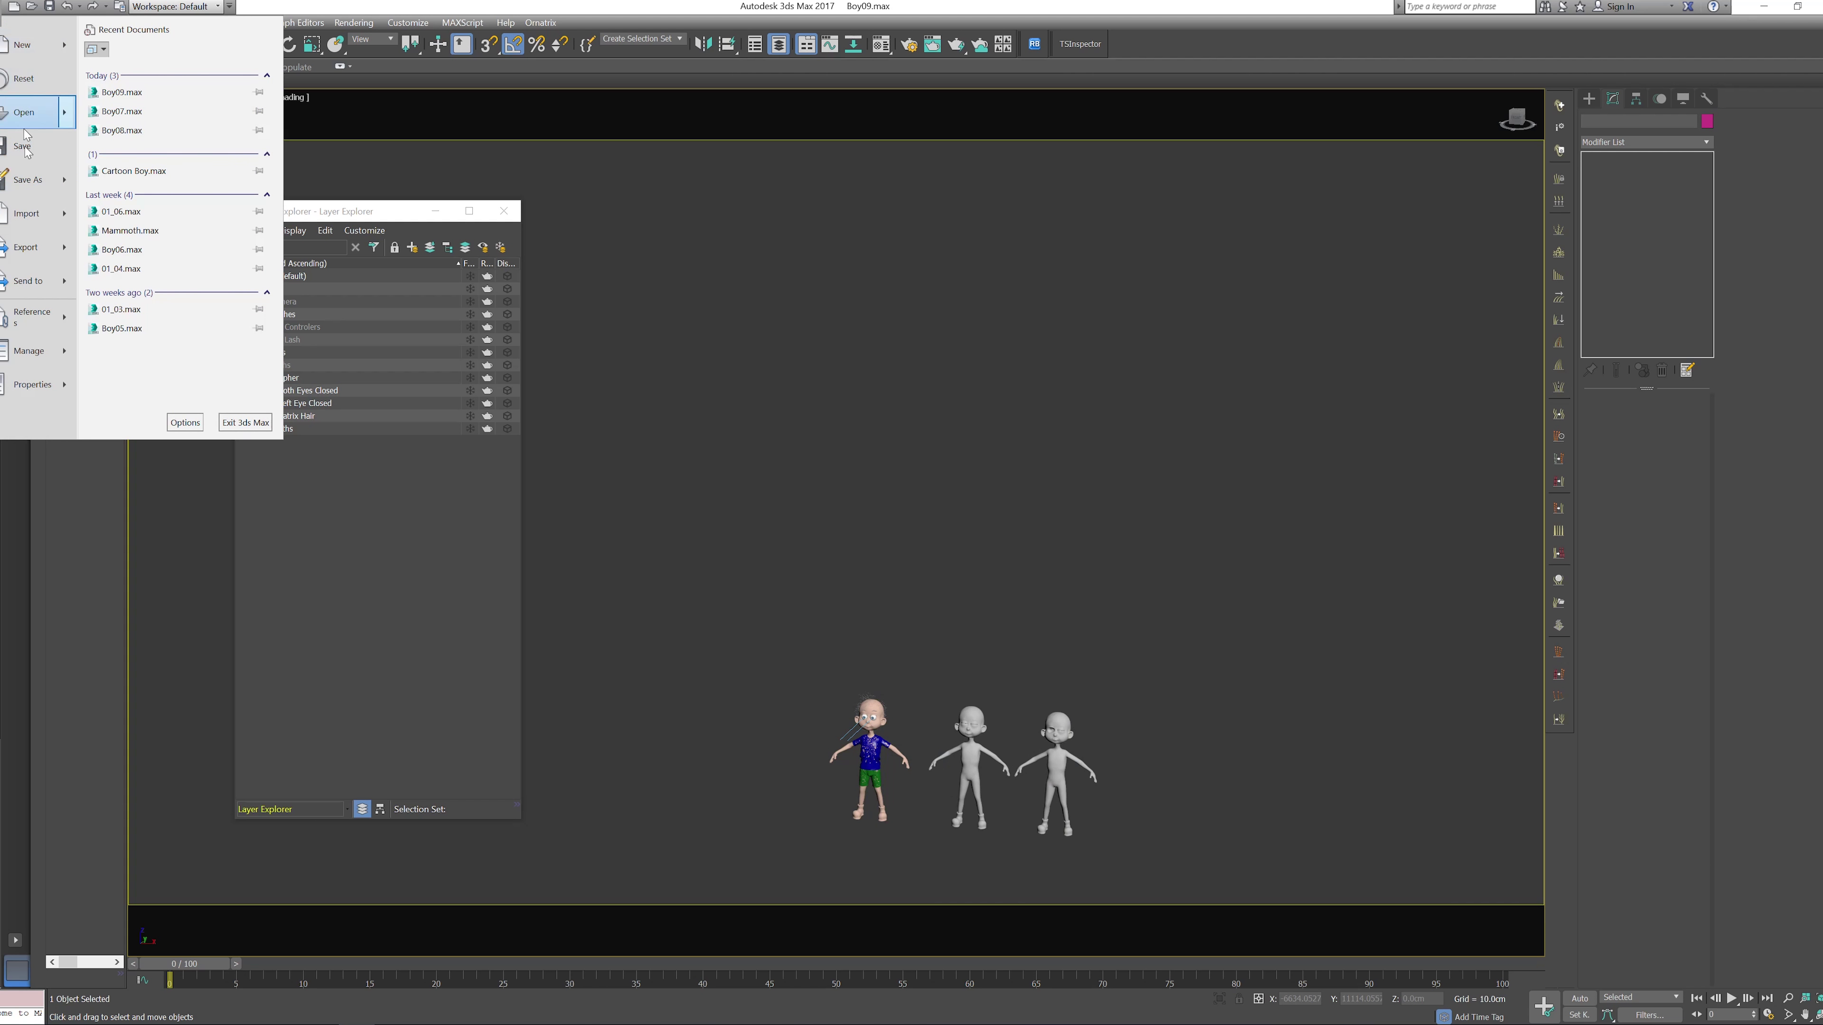
left_click(38, 210)
left_click(756, 448)
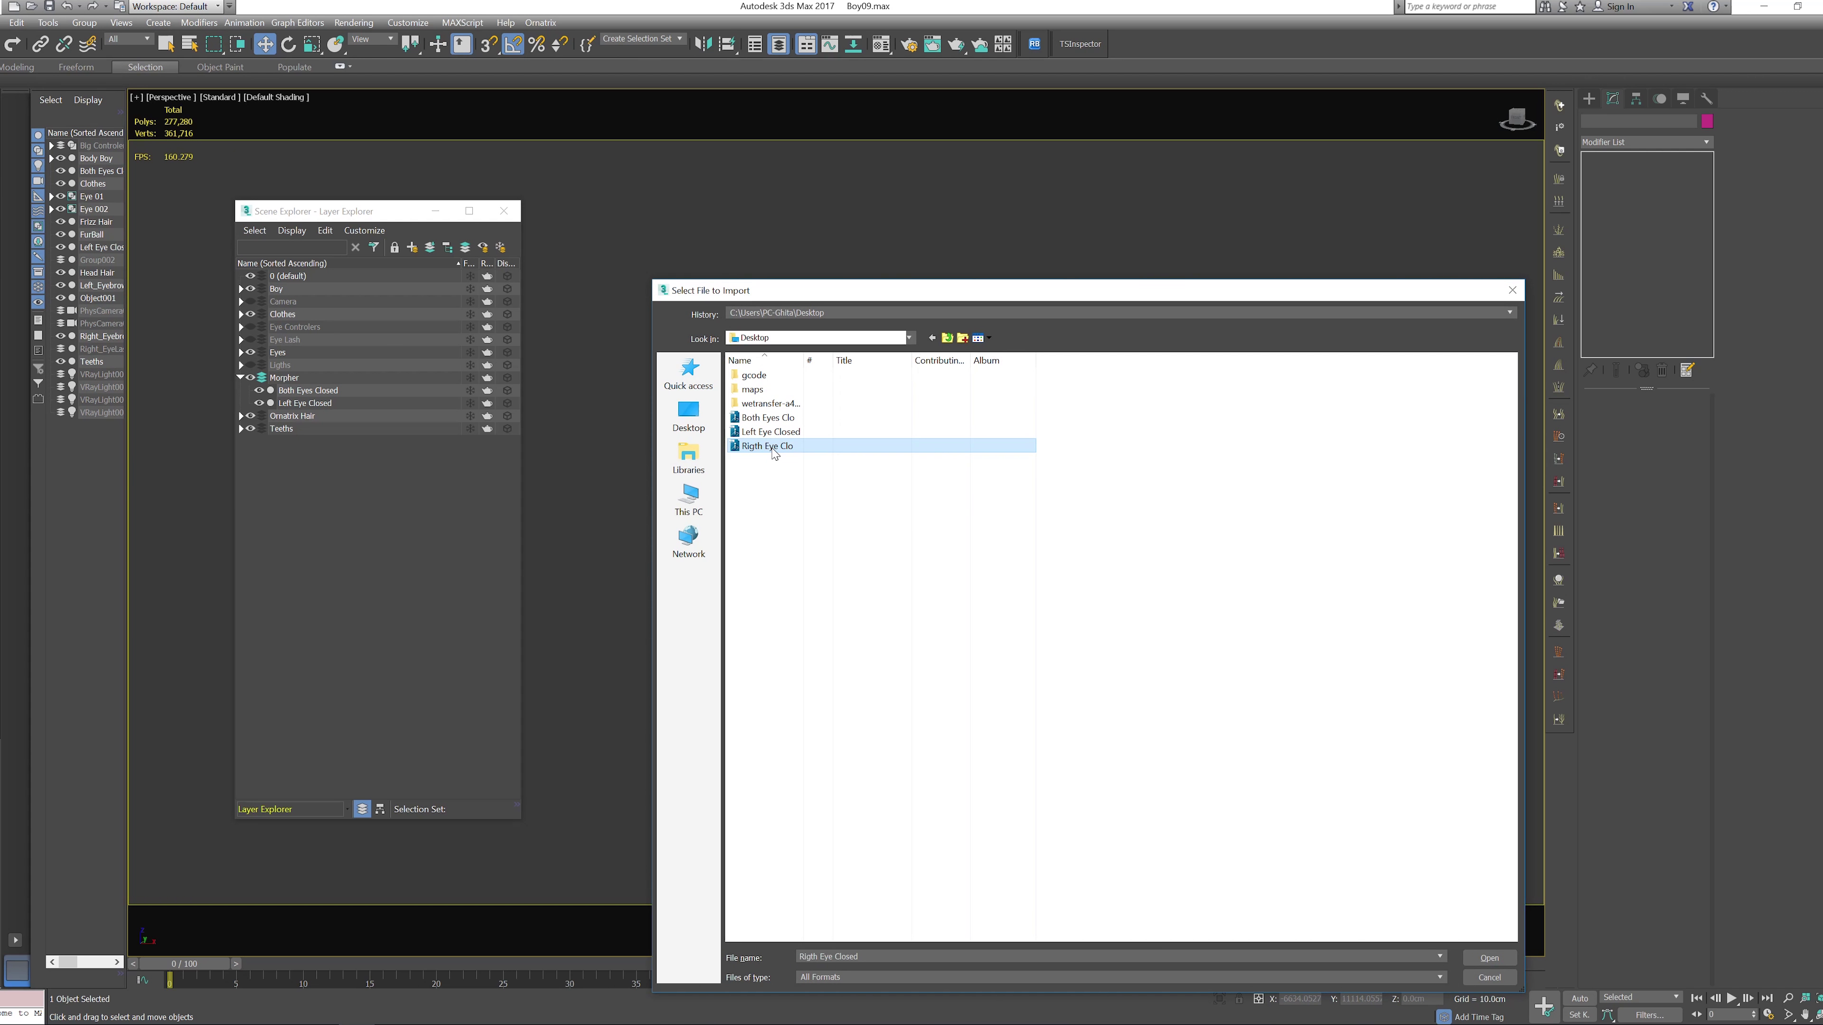
left_click(756, 448)
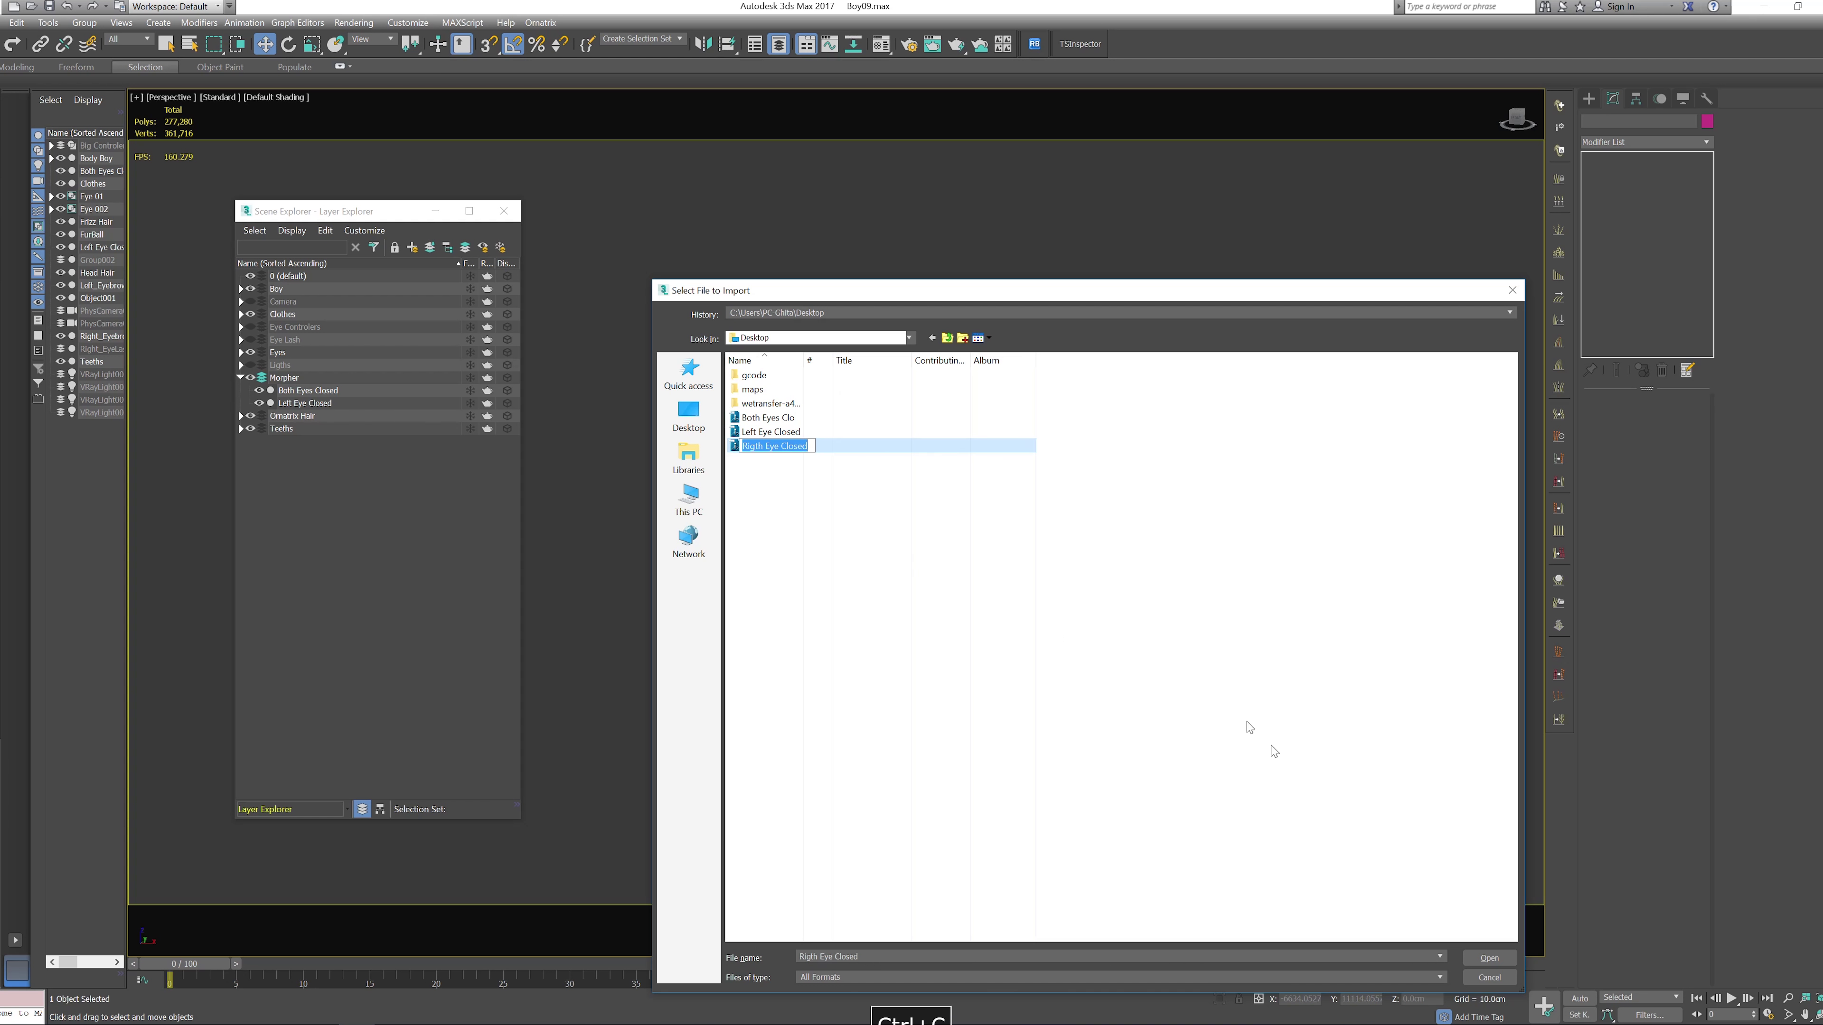
left_click(1489, 958)
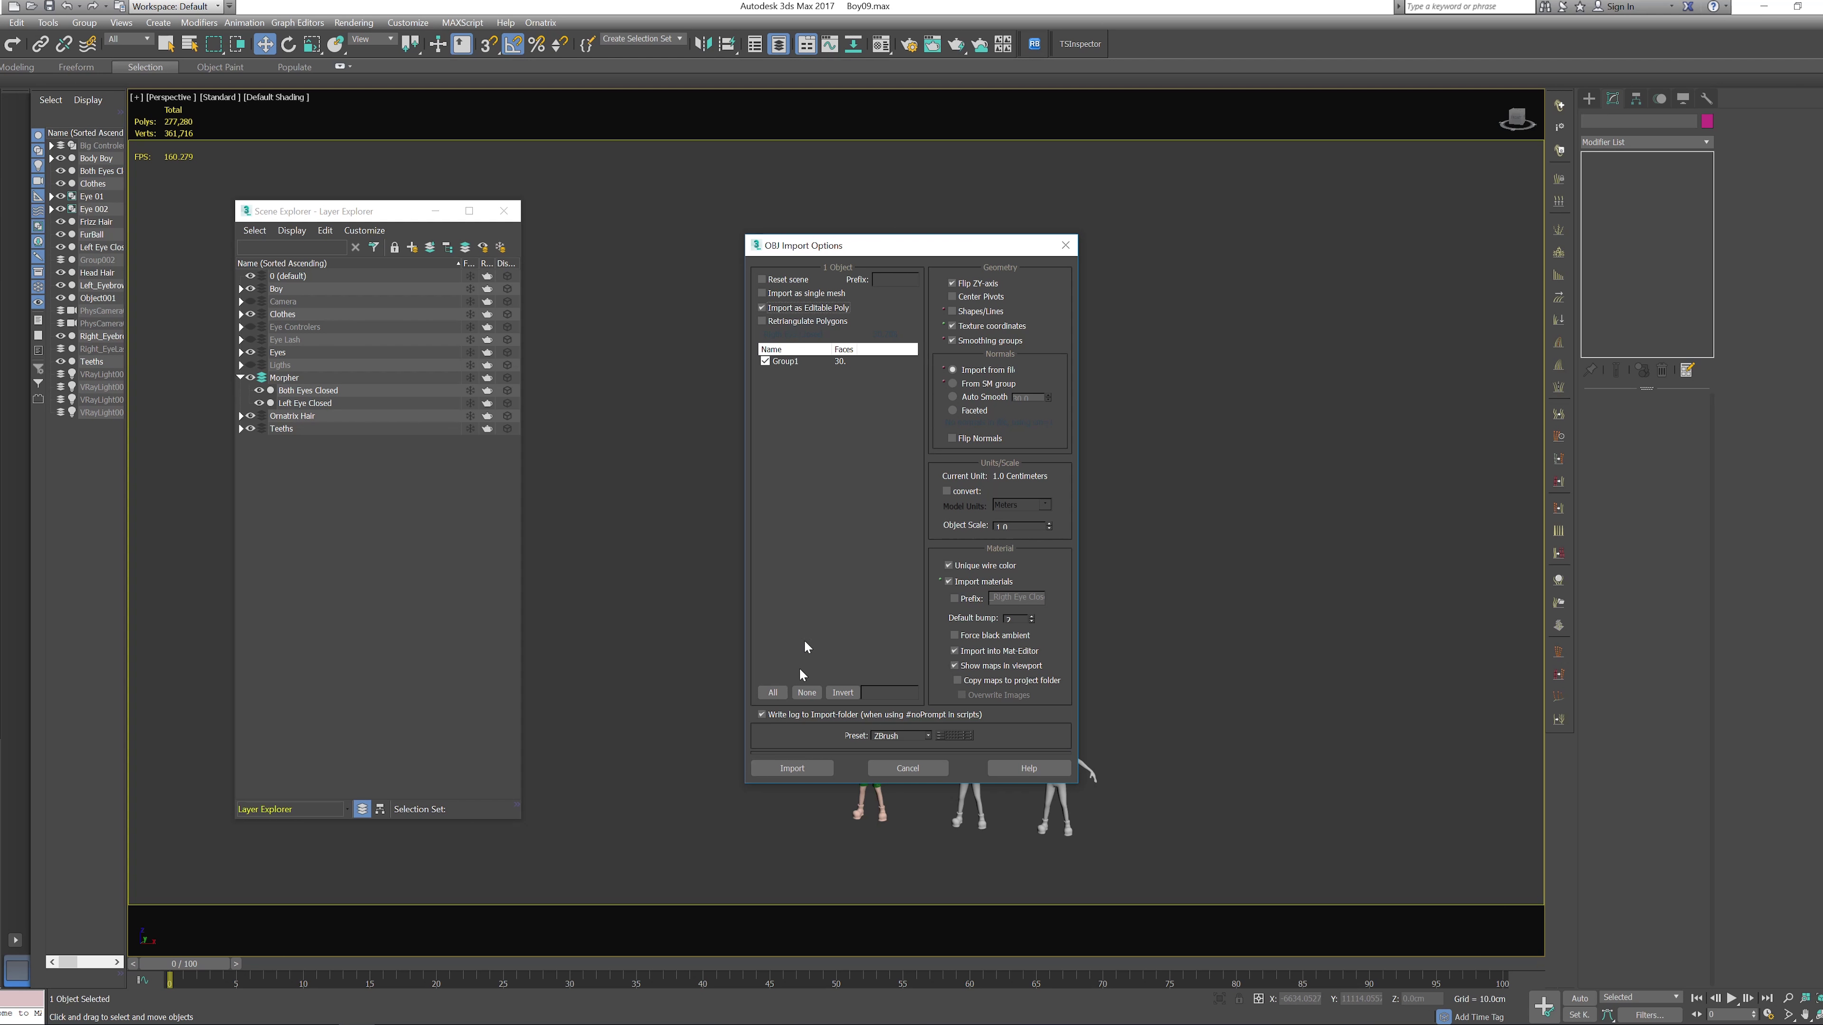
left_click(798, 767)
left_click(870, 527)
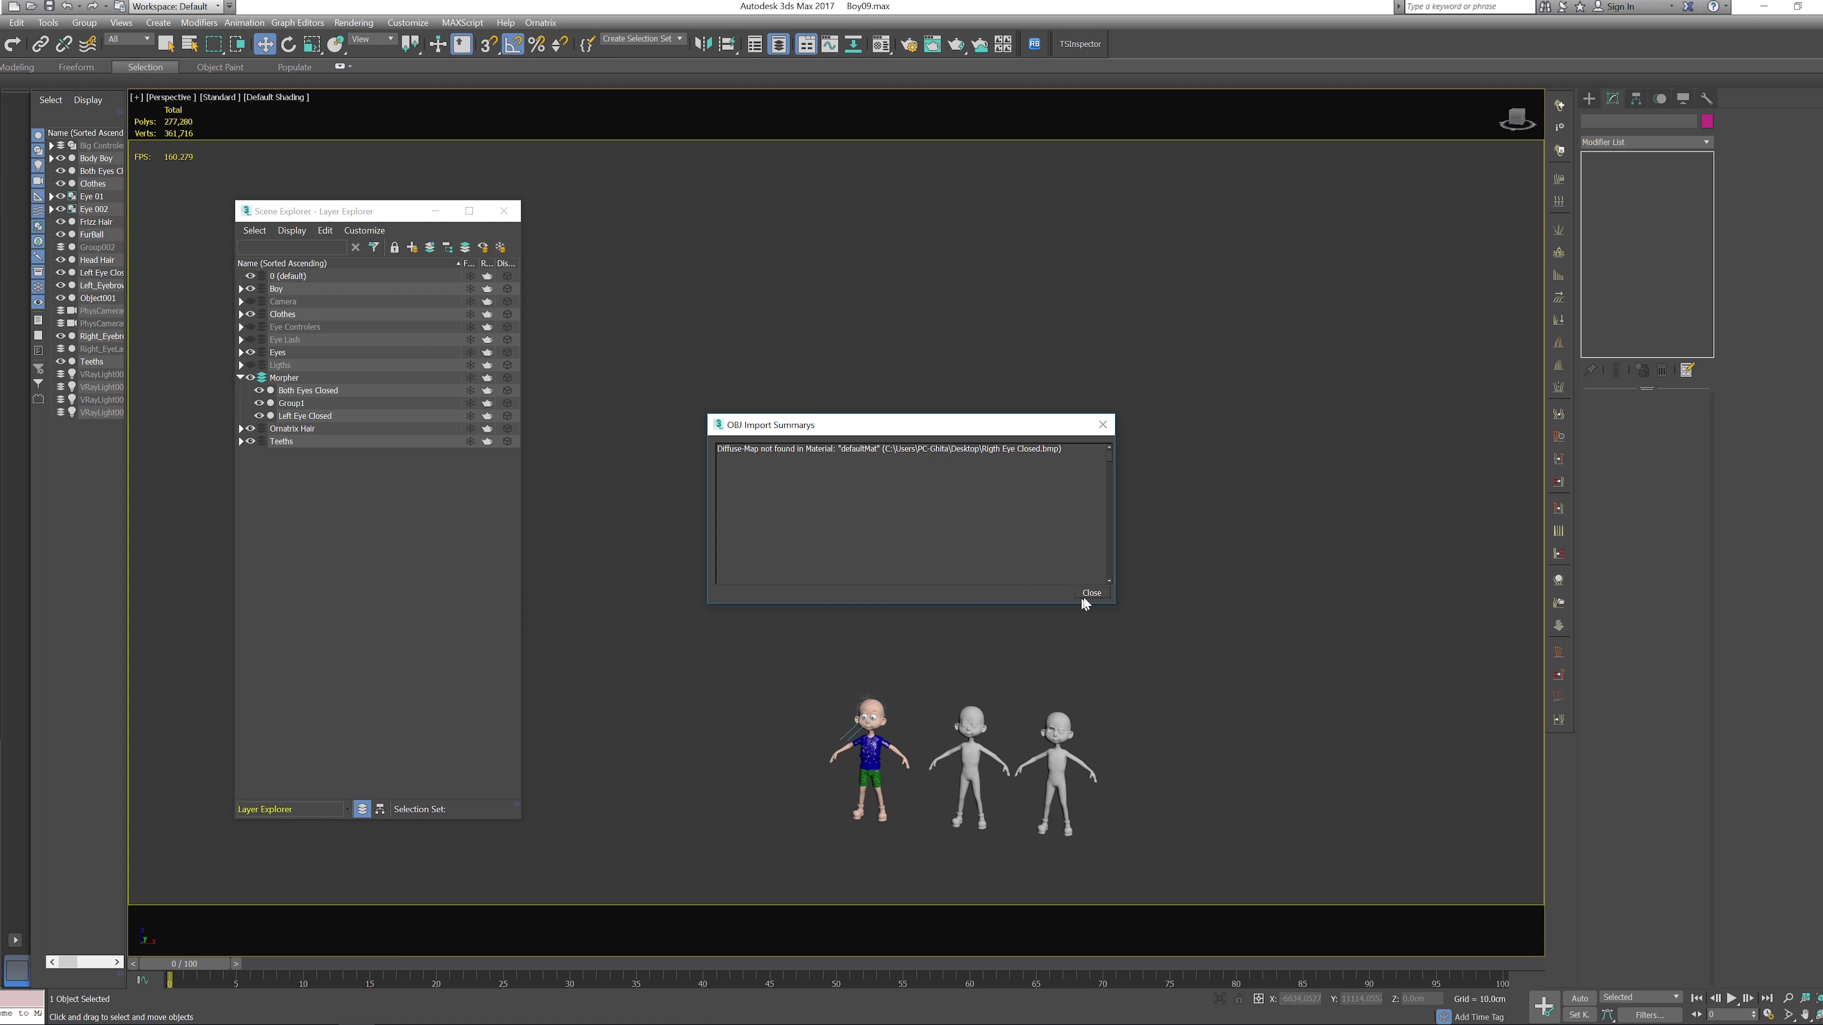
left_click(1090, 592)
Rename the imported mesh as Rigth Eye Closed, move it to about 257 cm along X, and close the layer explorer
key("ctrl+v")
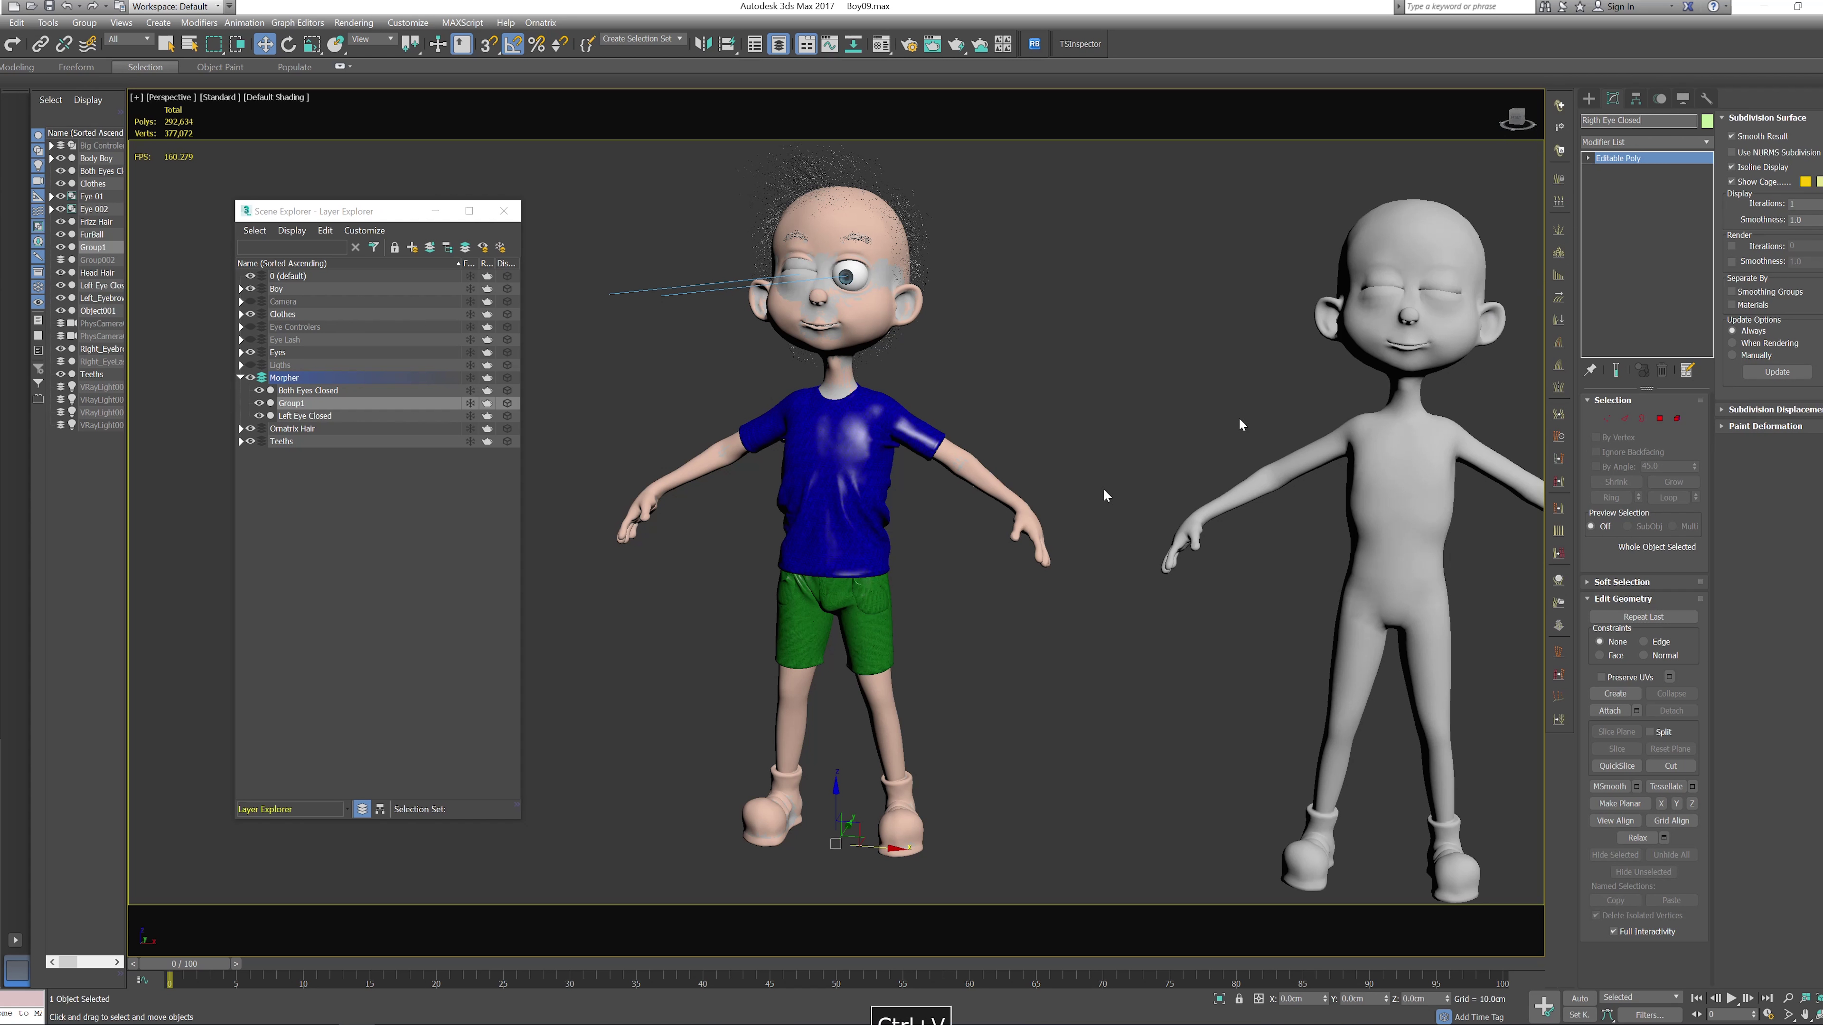
key("Return")
scroll(1024, 556, "down", 3)
middle_click_drag(940, 535, 697, 547)
scroll(716, 500, "down", 5)
left_click_drag(653, 558, 1031, 557)
left_click_drag(324, 203, 296, 204)
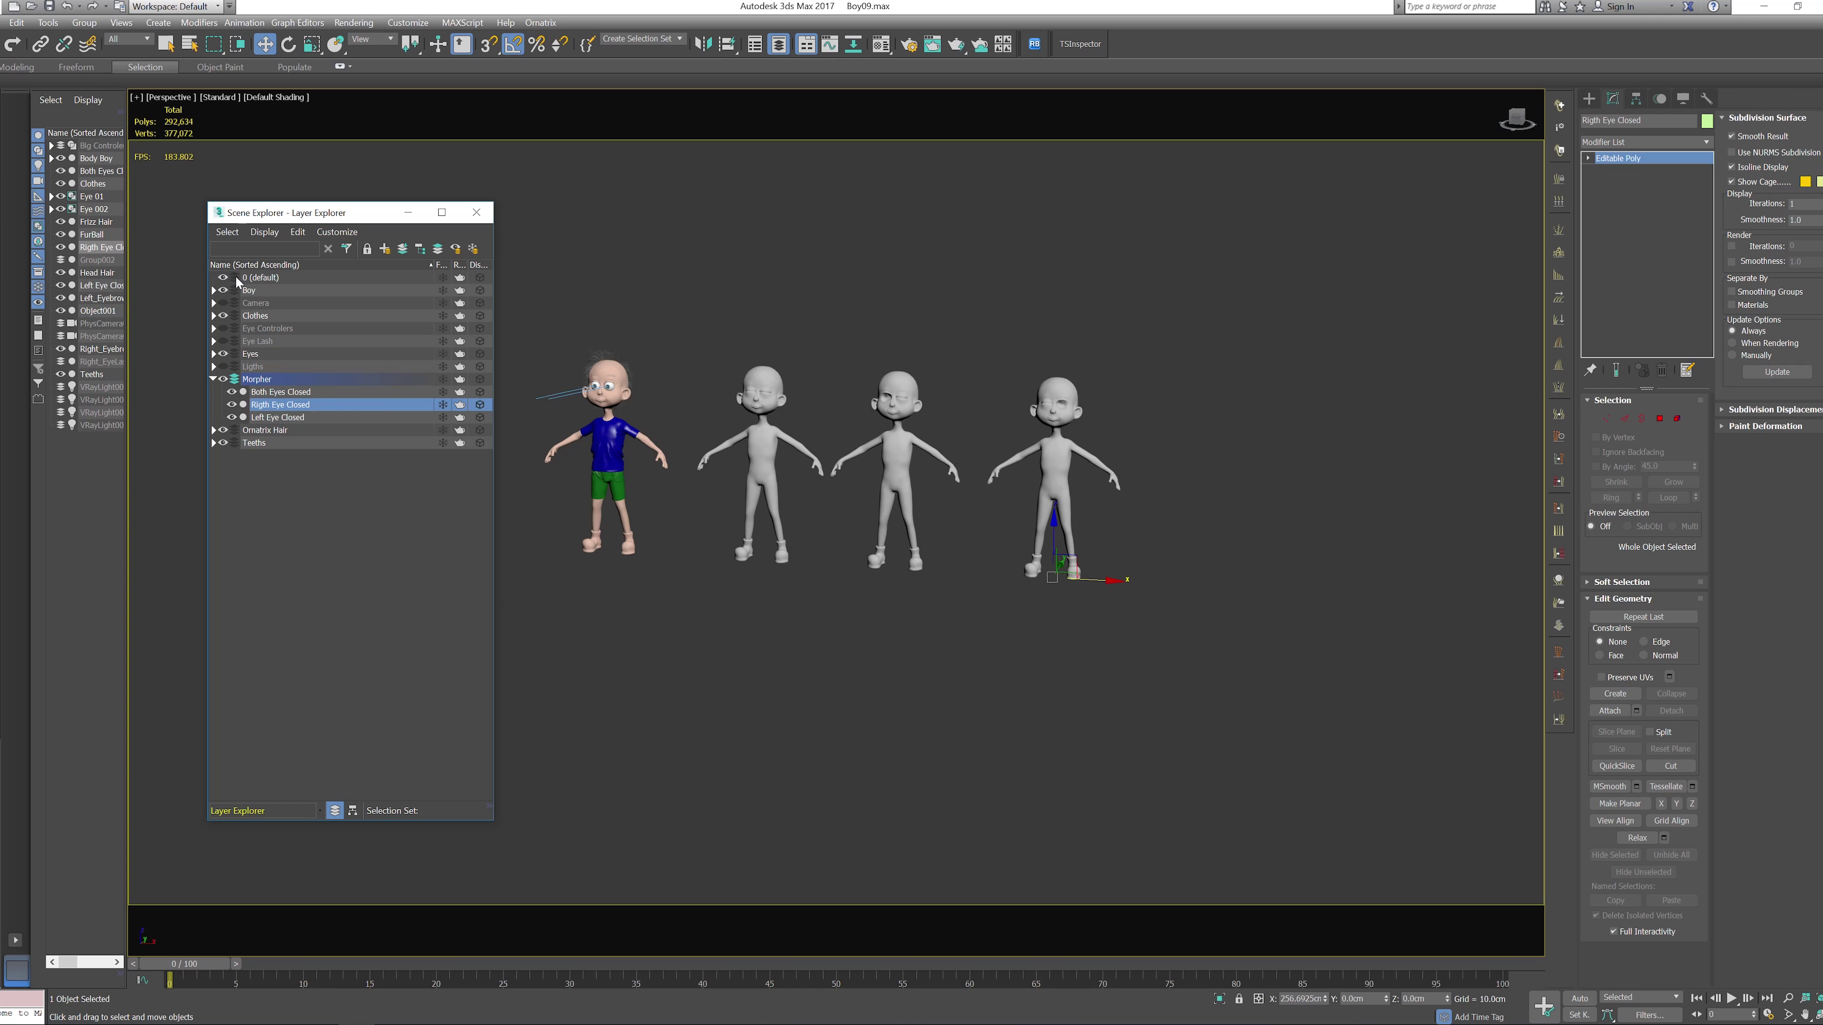
left_click(477, 212)
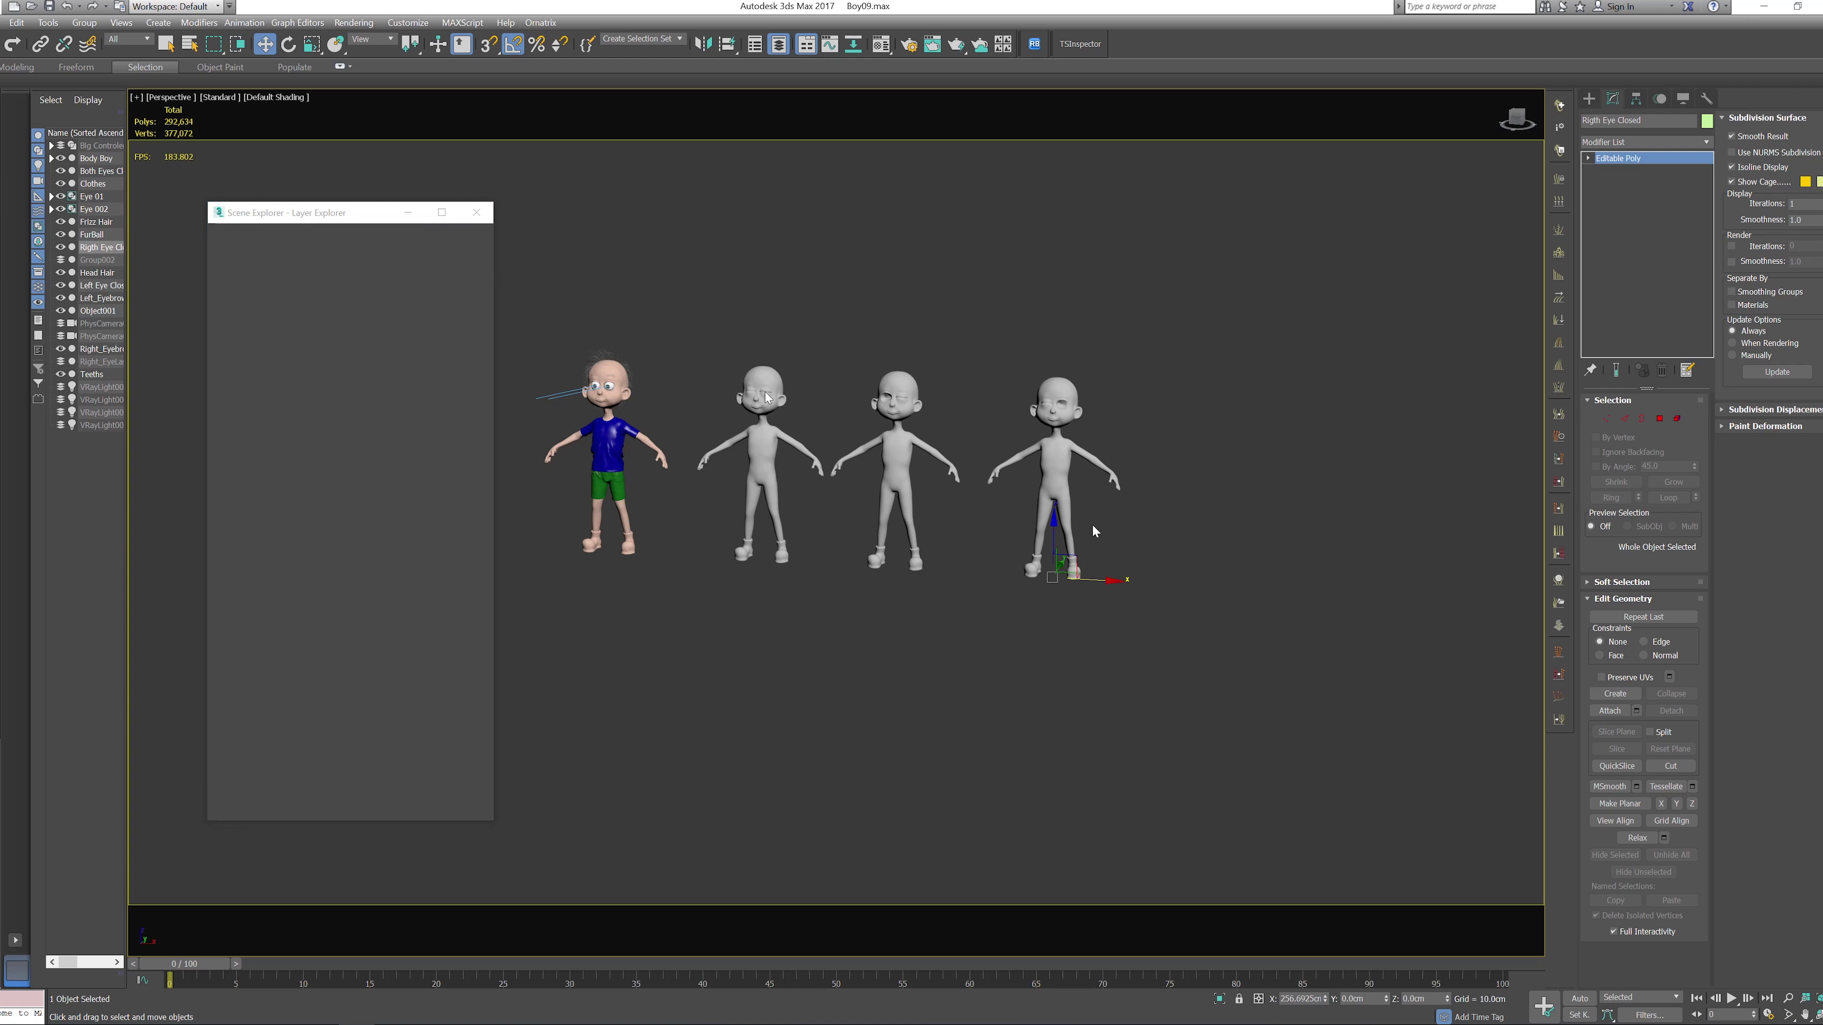
Select the boy's body and show edged faces in the viewport to compare its wireframe with the imported target meshes
middle_click_drag(1052, 586, 774, 555, "alt")
scroll(775, 555, "up", 10)
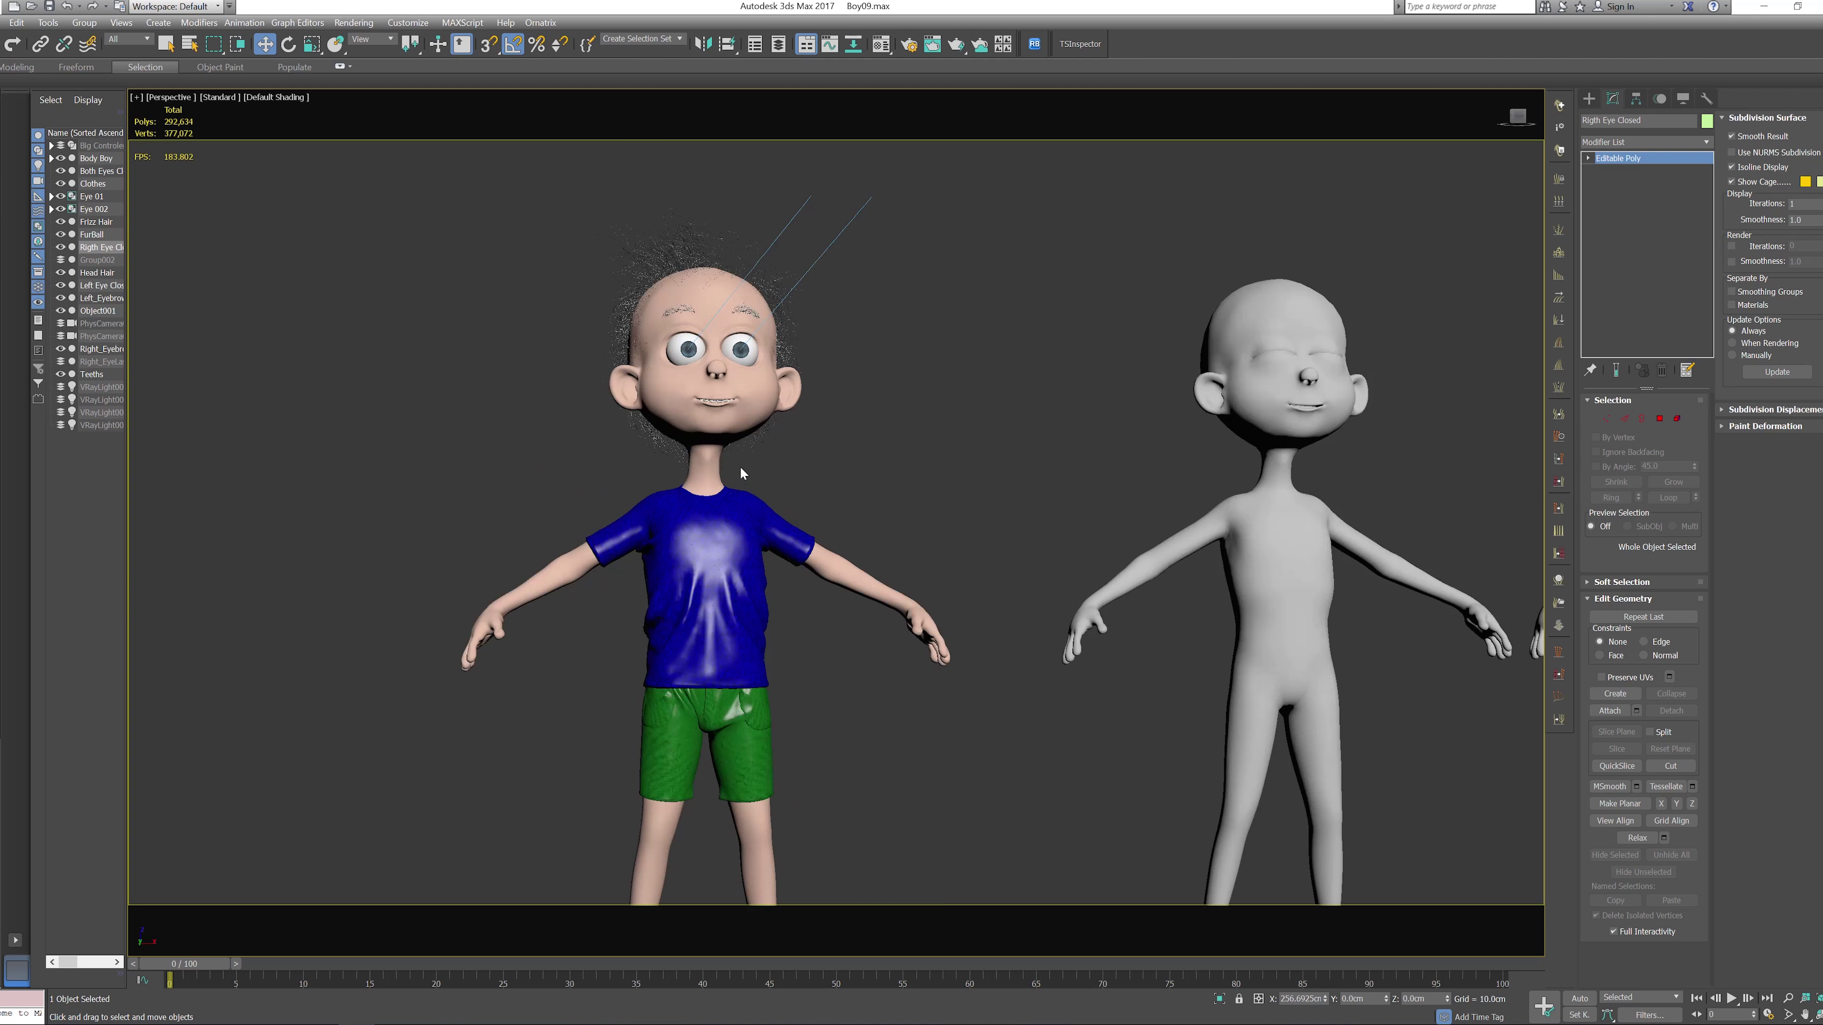
left_click(715, 488)
key("F4")
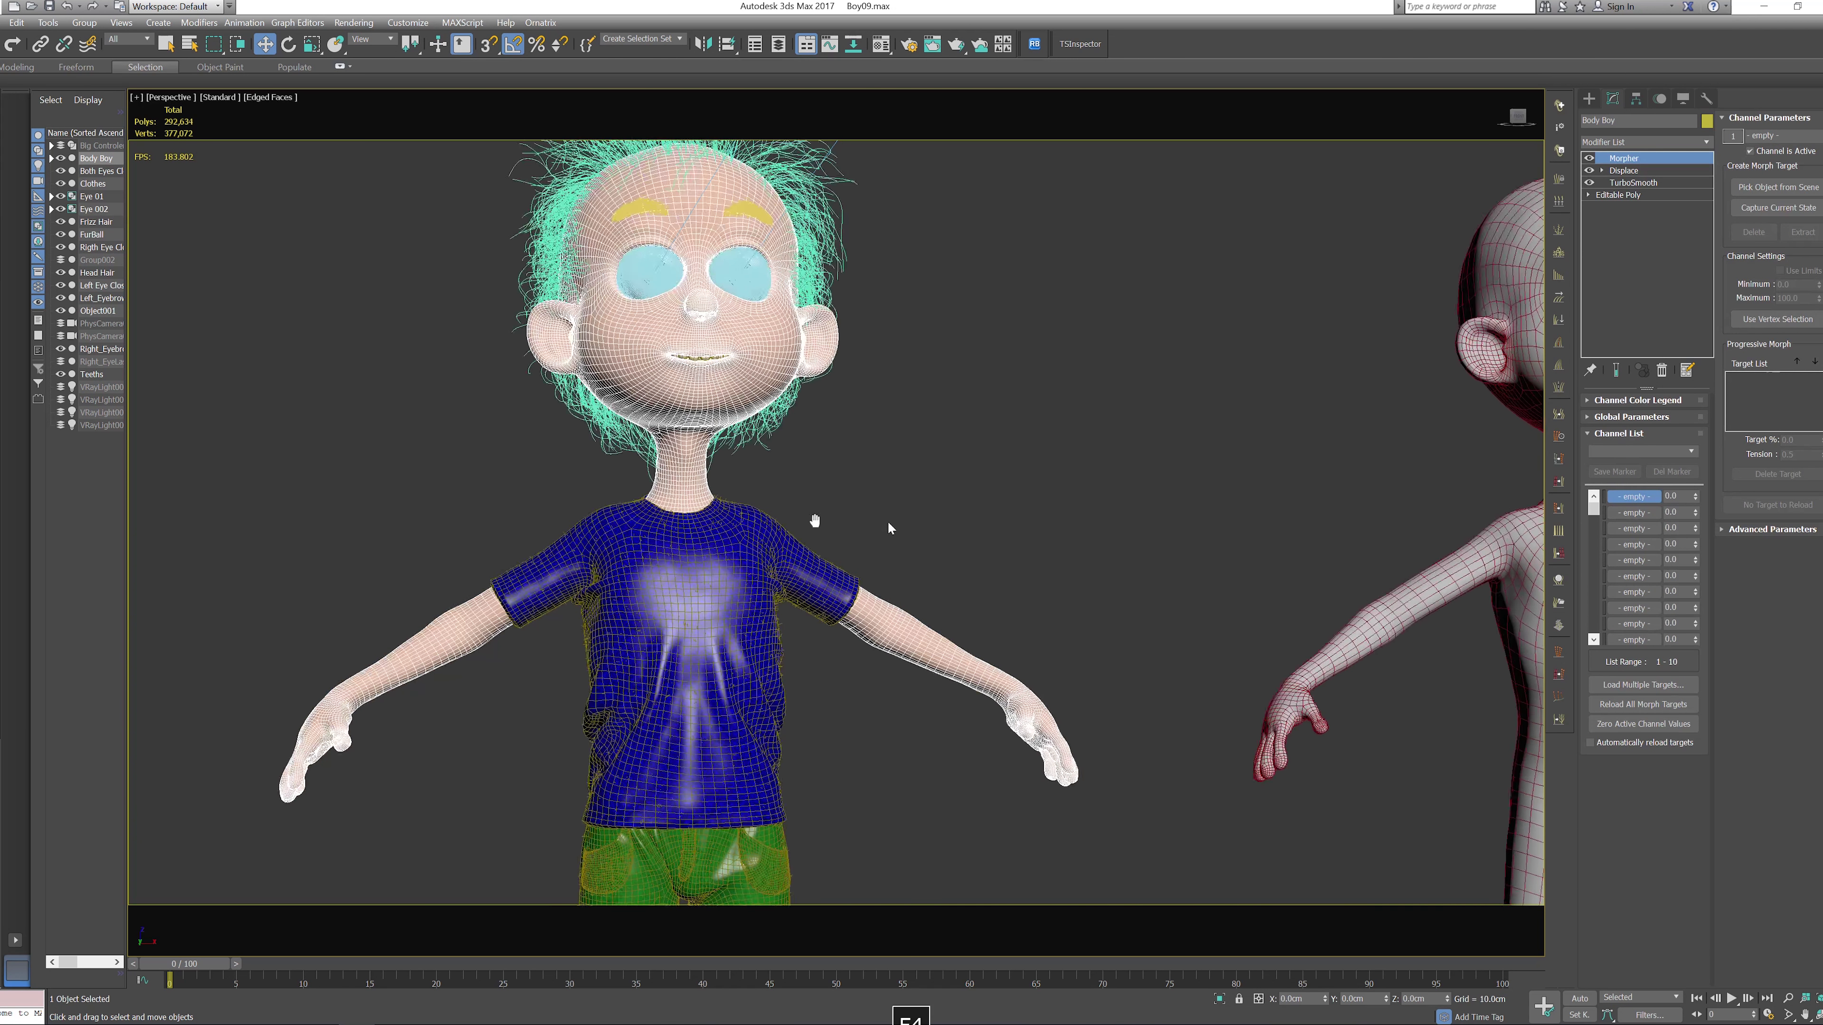
scroll(826, 518, "down", 5)
middle_click_drag(1033, 535, 927, 530)
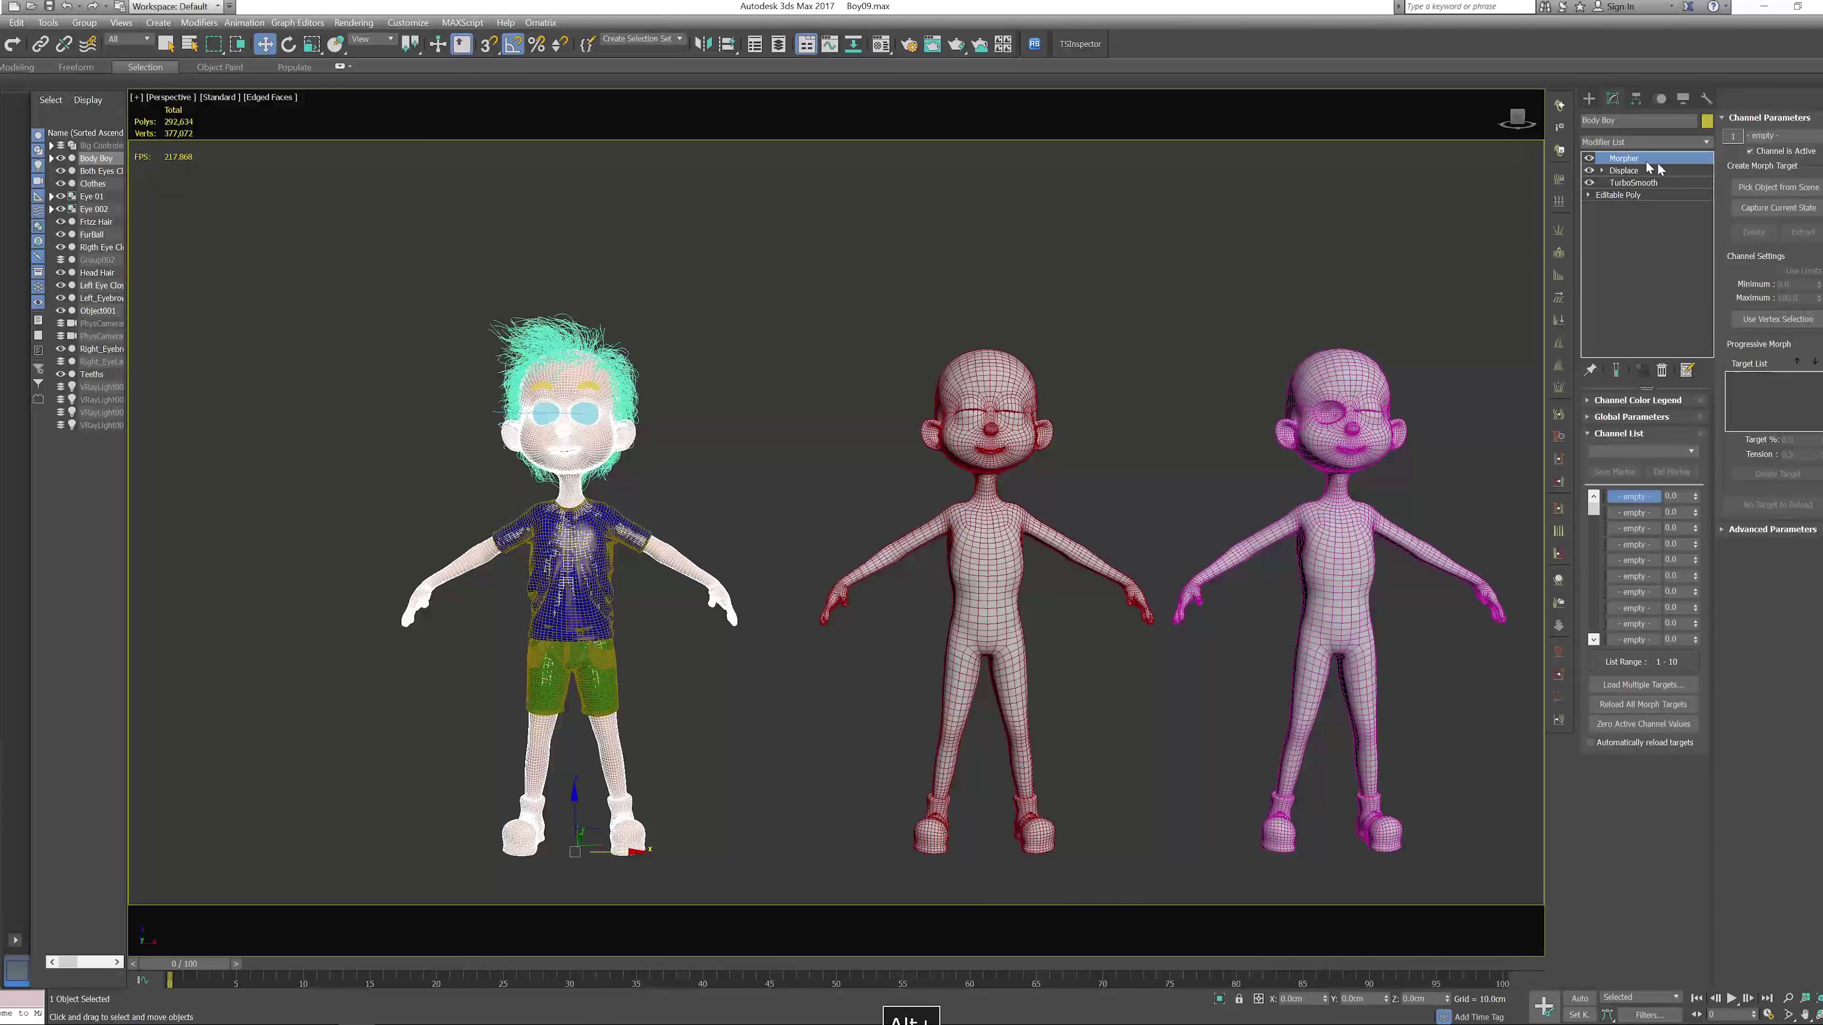
Move the Morpher directly above Editable Poly in the stack and pick the Both Eyes Closed mesh as the first channel's target
left_click_drag(1643, 159, 1633, 191)
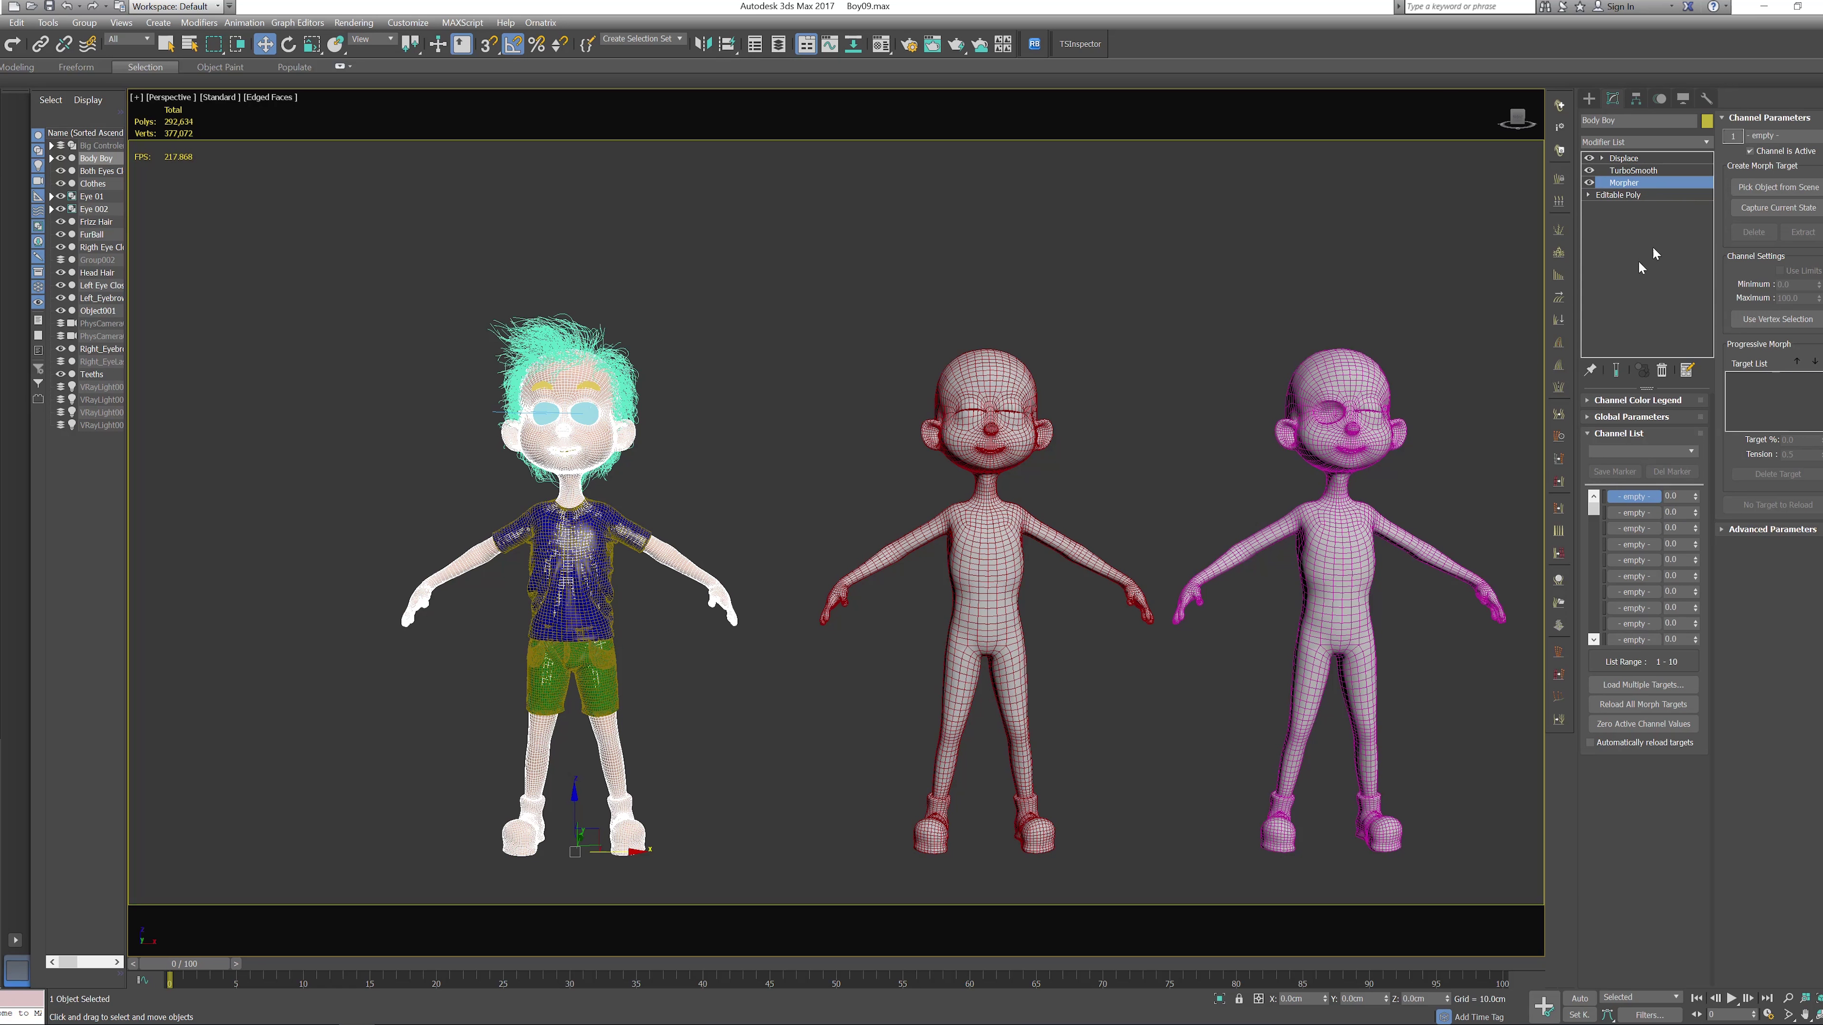
left_click(1759, 188)
middle_click_drag(1057, 420, 1041, 393)
left_click(977, 401)
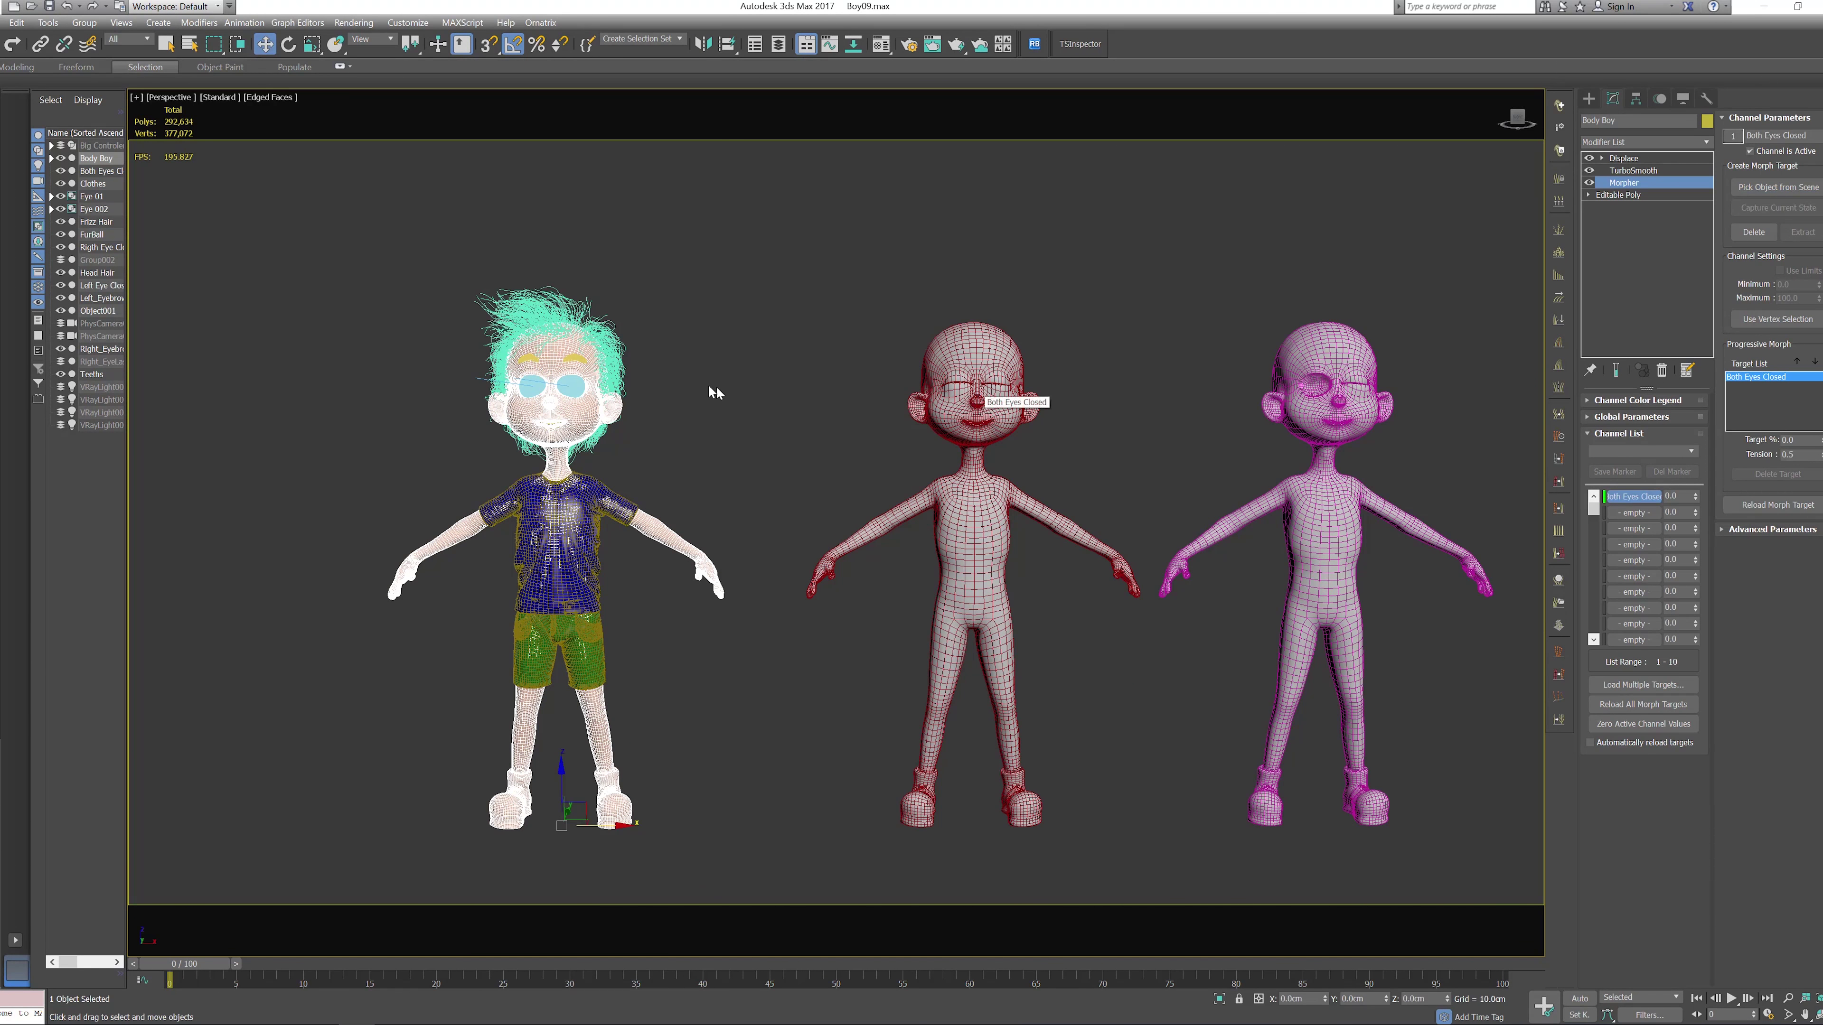
Turn off edged faces, view the boy's face through the camera, and raise the Both Eyes Closed channel to about 52
middle_click_drag(717, 386, 837, 482)
key("F4")
scroll(832, 485, "up", 6)
middle_click_drag(596, 463, 1027, 572)
scroll(881, 542, "up", 4)
key("c")
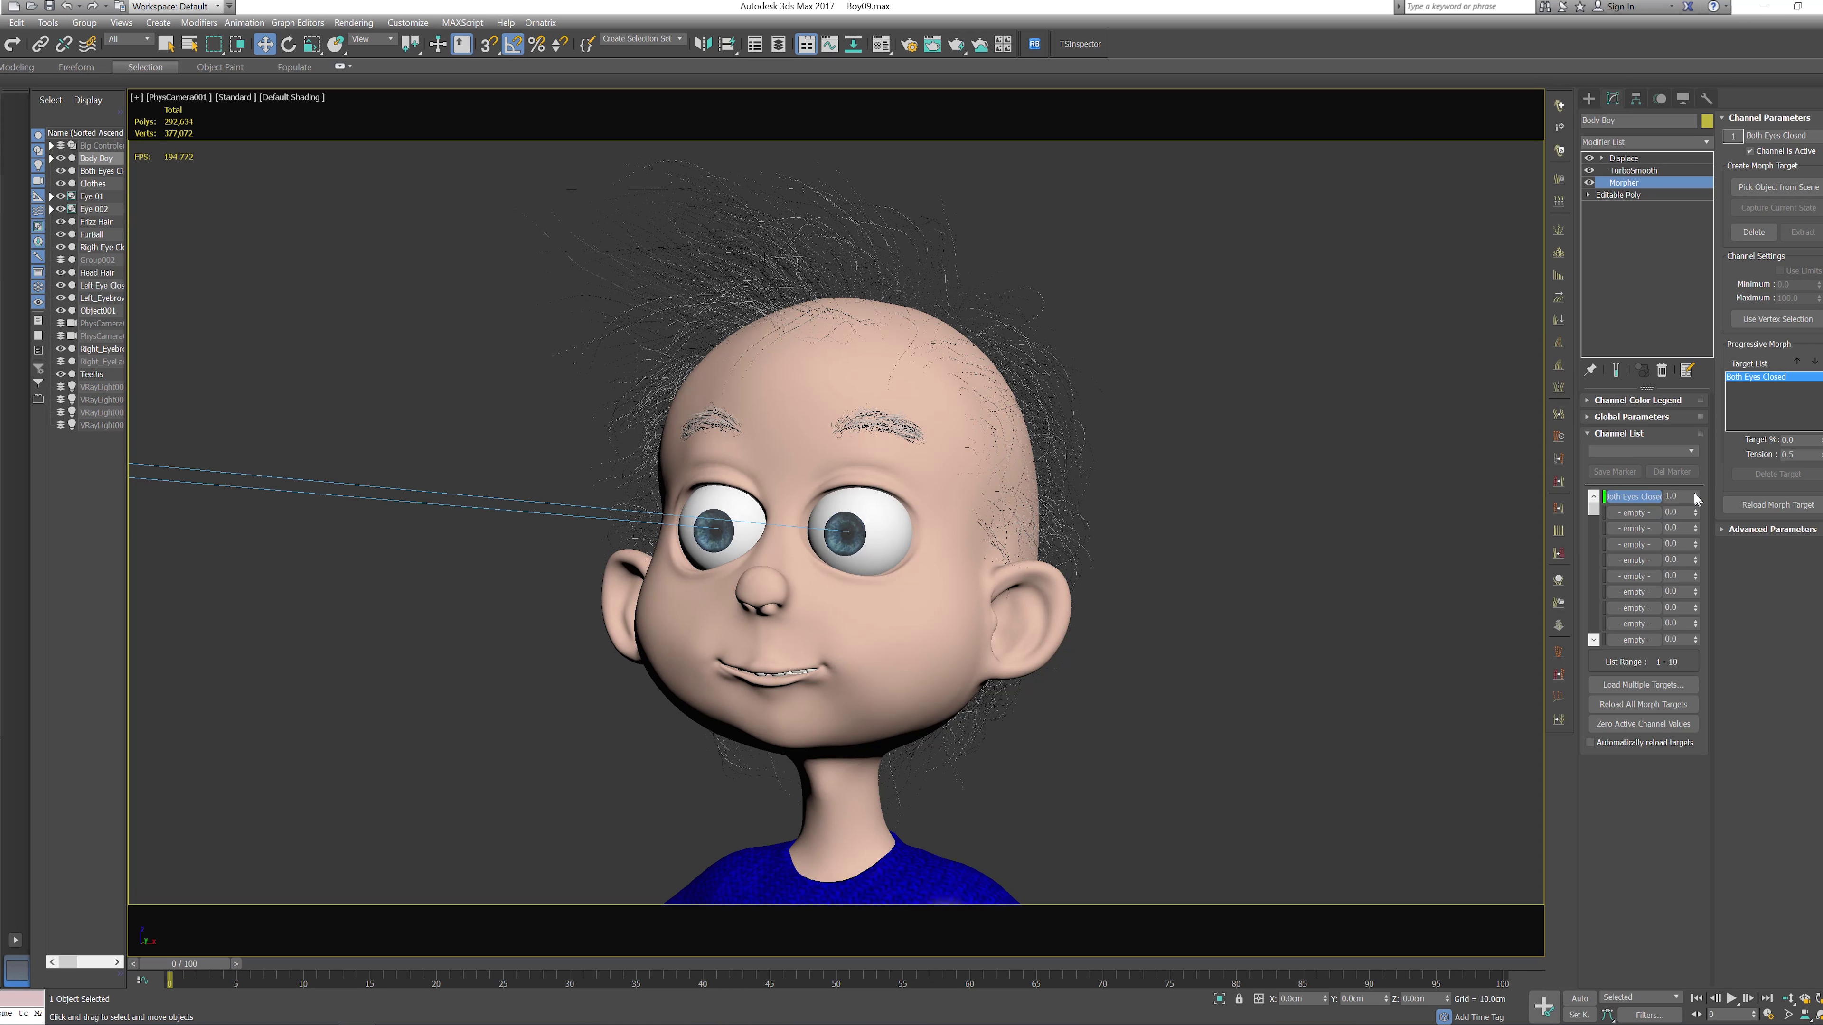
mouse_move(1696, 499)
left_mouse_down()
mouse_move(1675, 450)
mouse_move(1674, 474)
left_mouse_up()
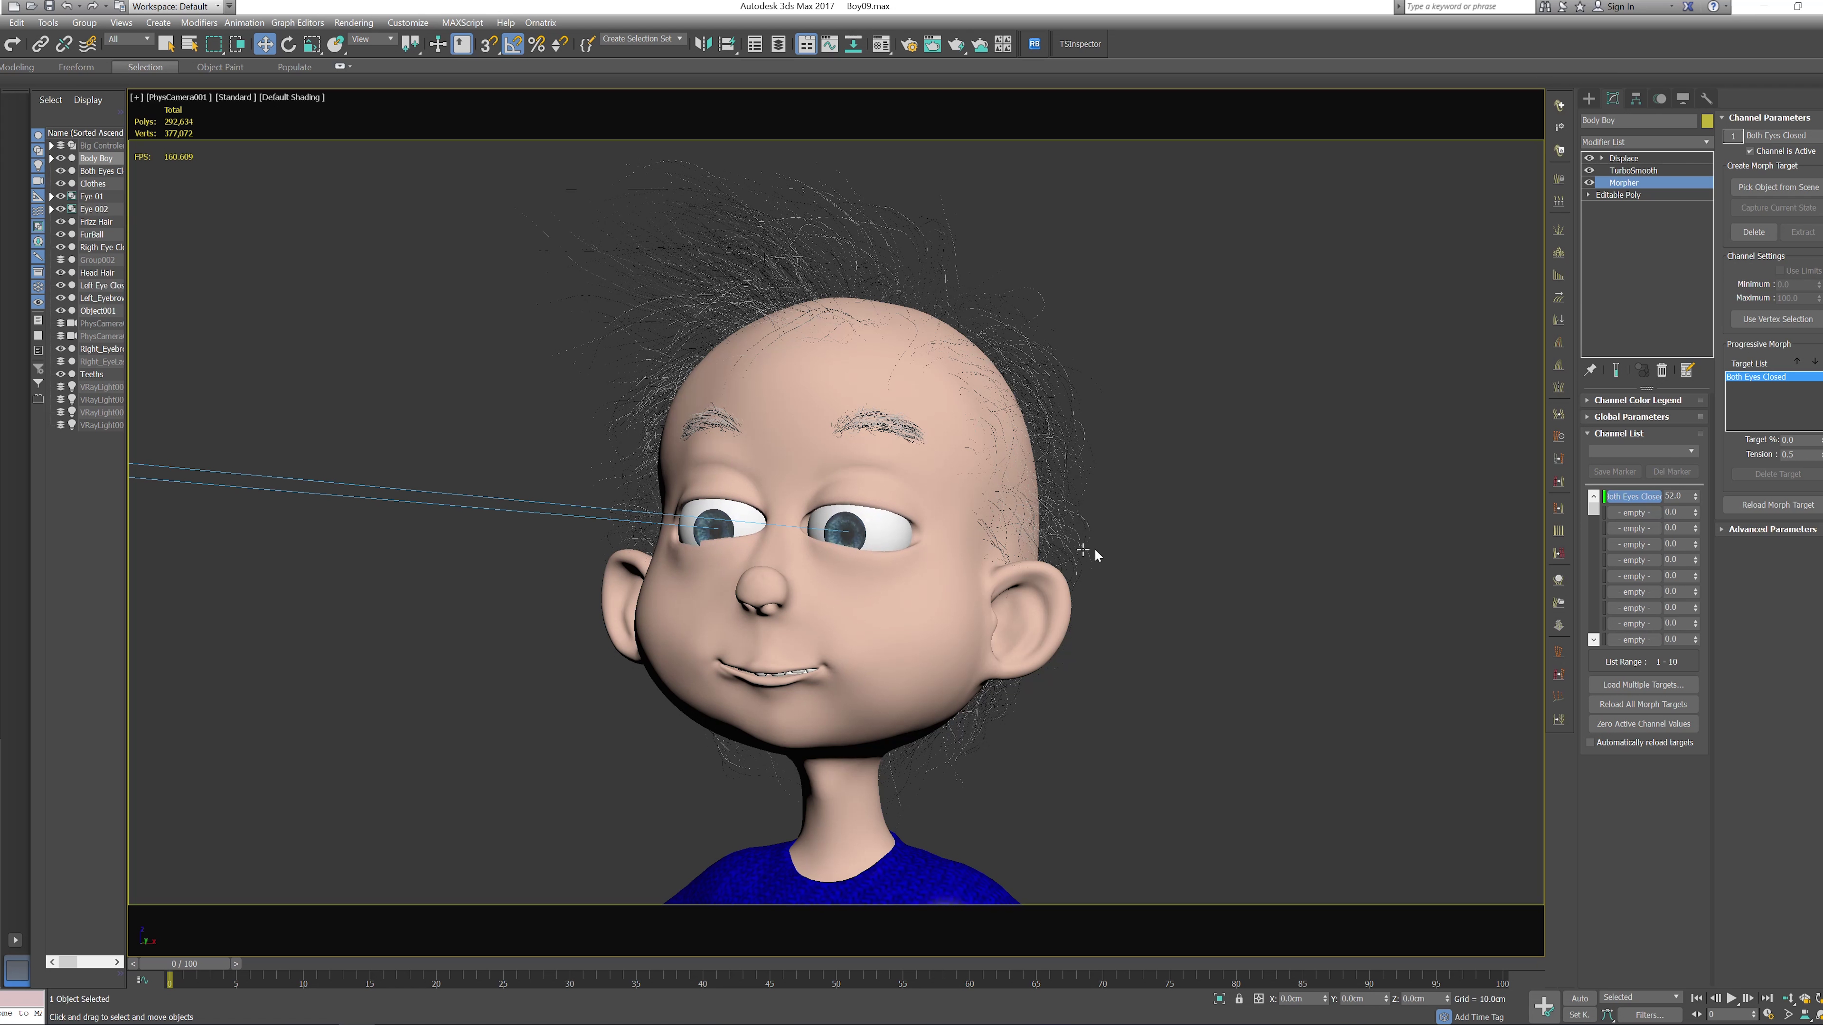
Inspect the eyeball and half-closed eyelids from around the head, and return to the camera view
left_click(882, 534)
key("f")
middle_click_drag(931, 538, 846, 610, "alt")
middle_click_drag(861, 216, 886, 618)
scroll(887, 611, "up", 6)
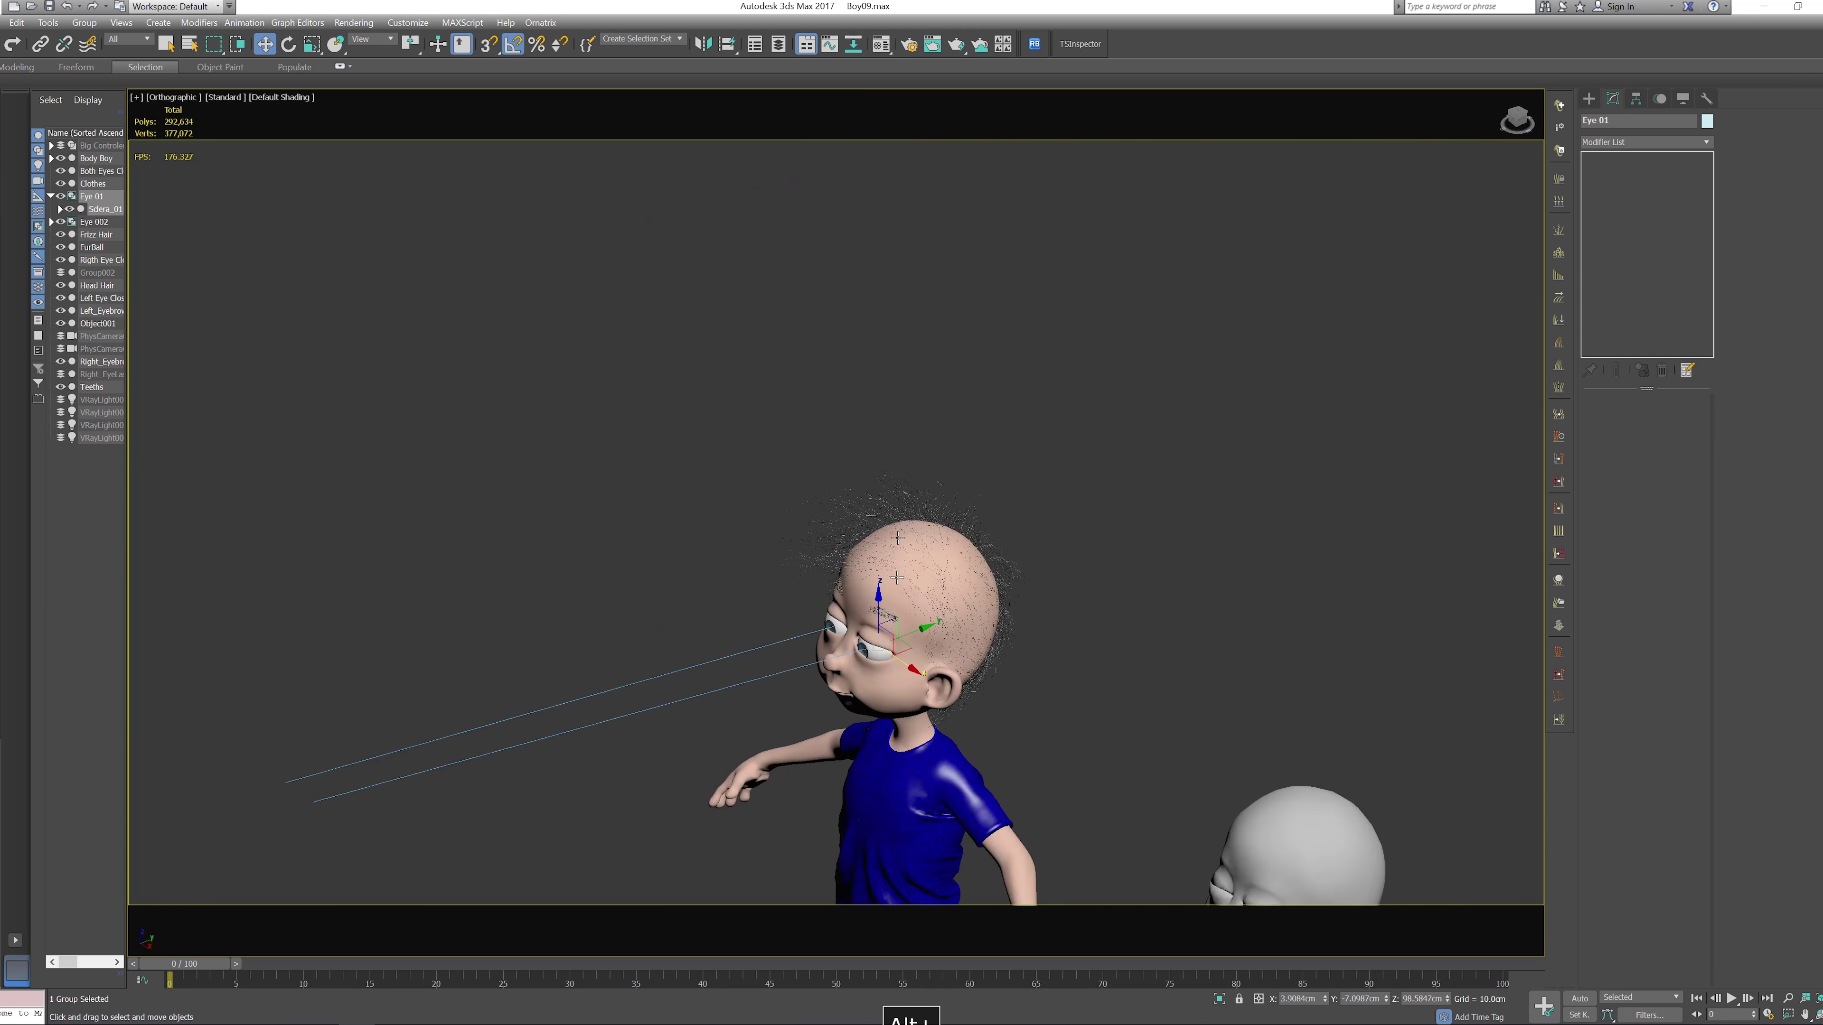
key("c")
Reselect the body's Morpher, show the end result of the stack, and raise the Both Eyes Closed channel to about 98
left_click(793, 517)
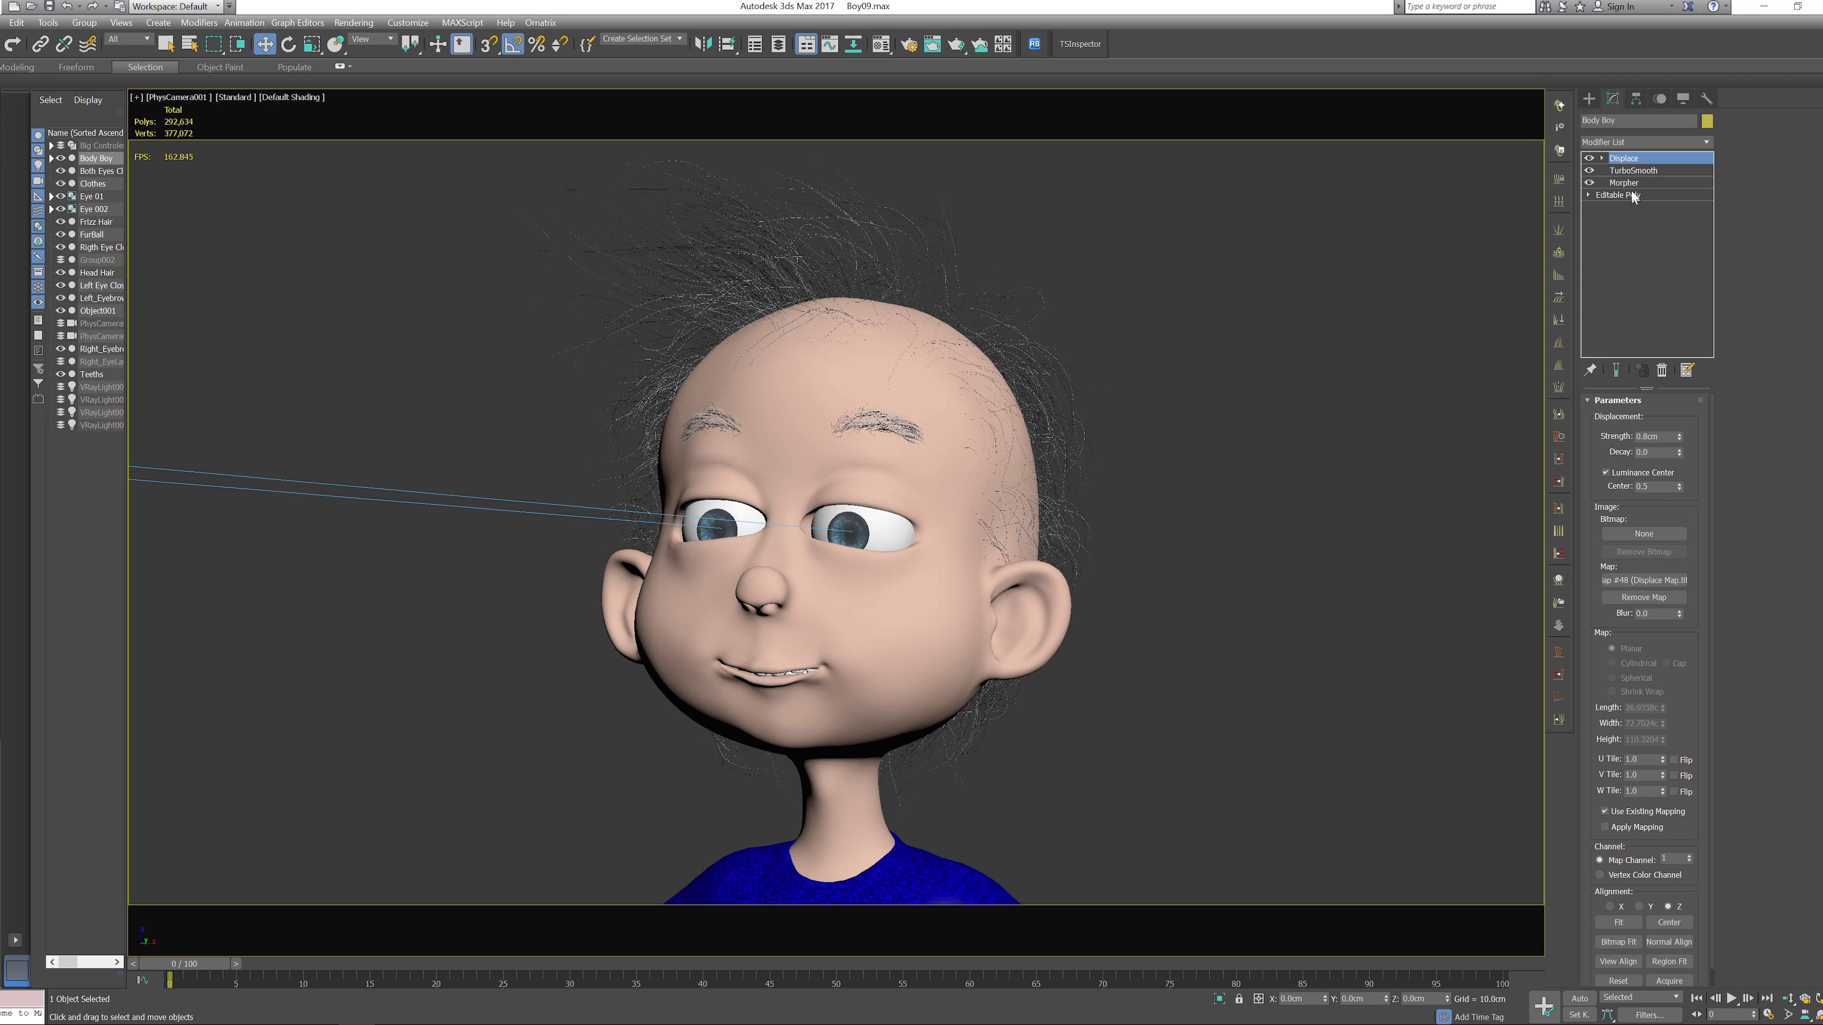
left_click(1628, 183)
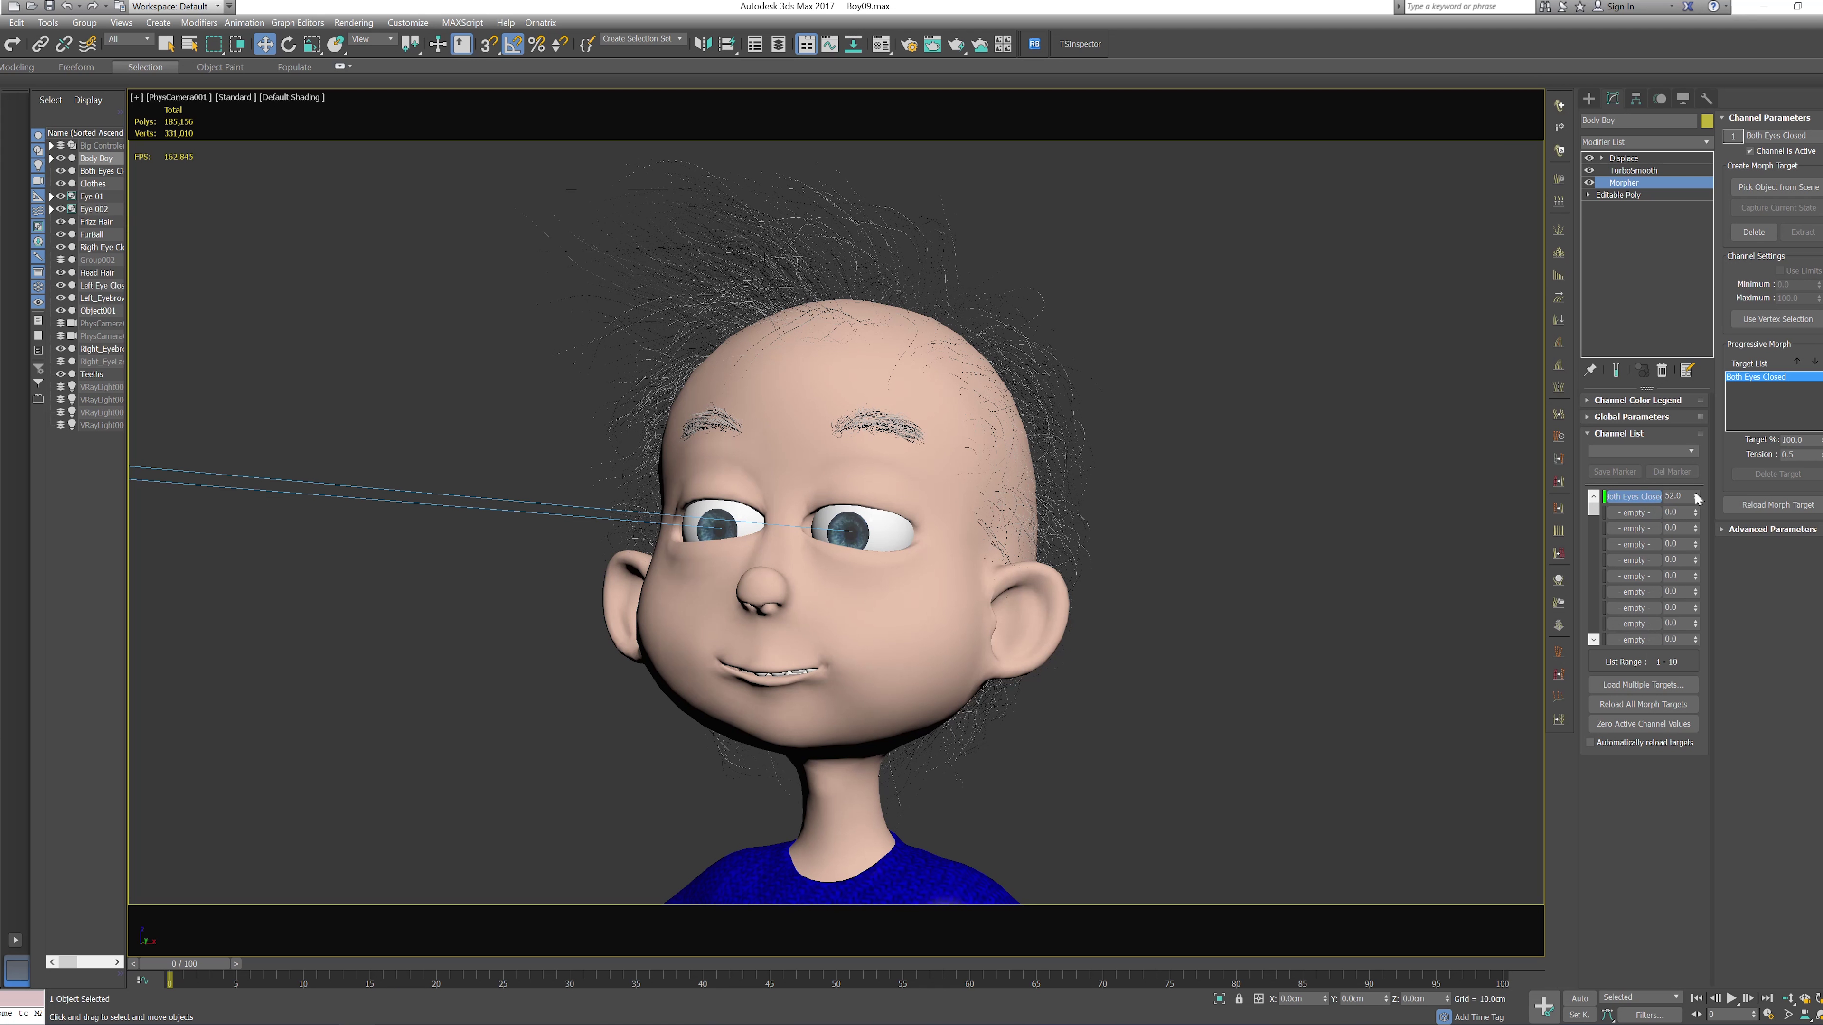
left_click(1615, 370)
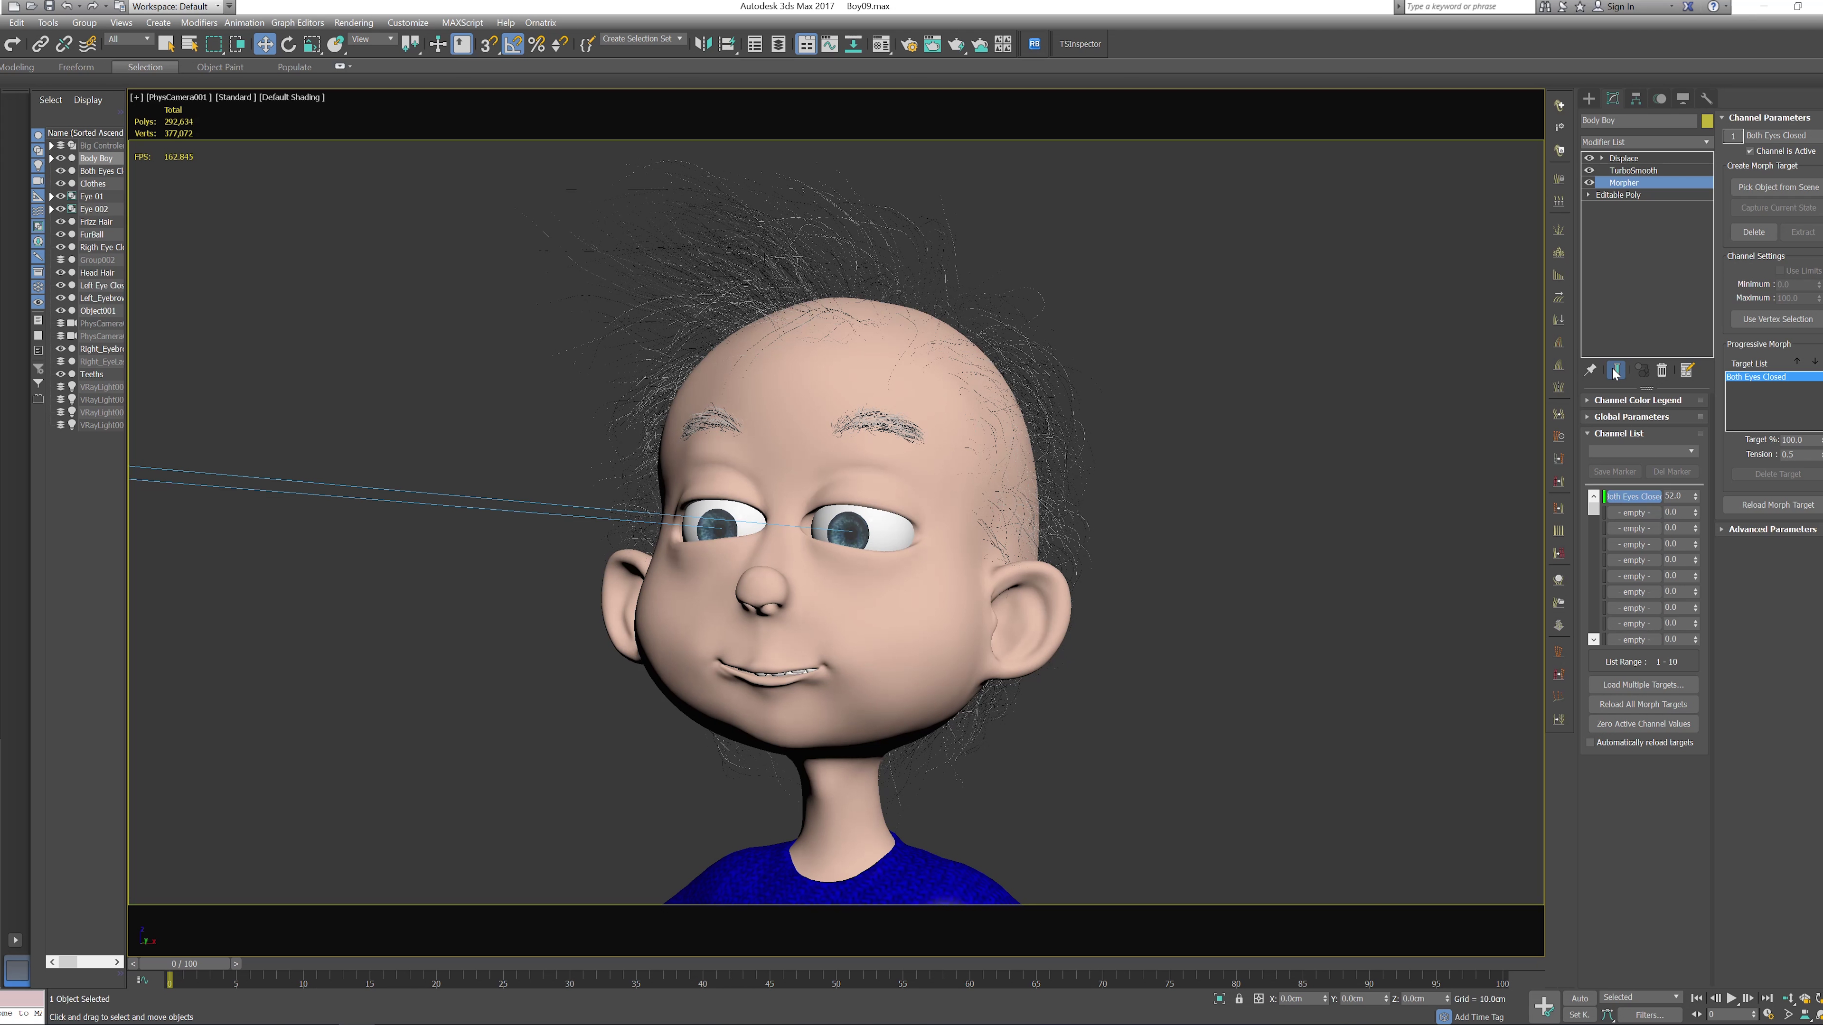
left_click_drag(1695, 497, 1701, 469)
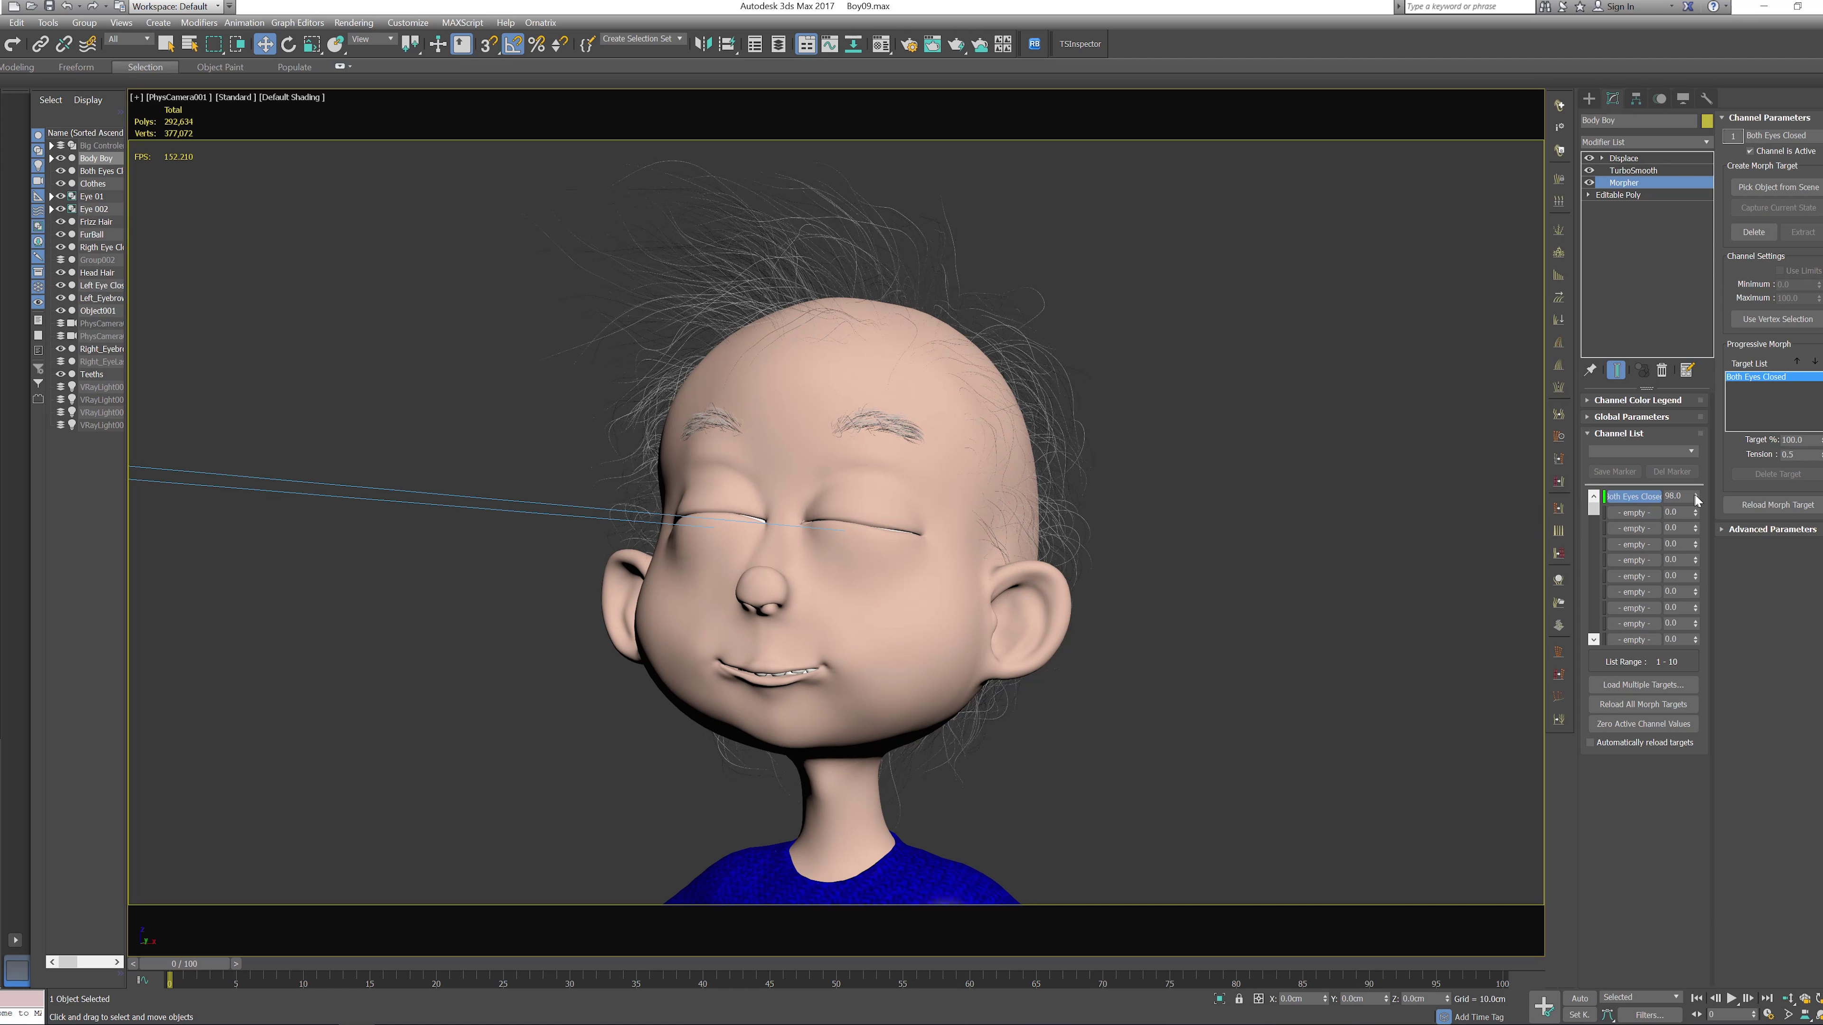
Reset the Both Eyes Closed channel to 0 and switch to the perspective view
left_click_drag(1697, 498, 1597, 438)
key("p")
right_click(1695, 496)
Assign the Left Eye Closed mesh from the scene as the morph target of the second channel
middle_click_drag(1153, 602, 854, 552)
scroll(854, 552, "down", 3)
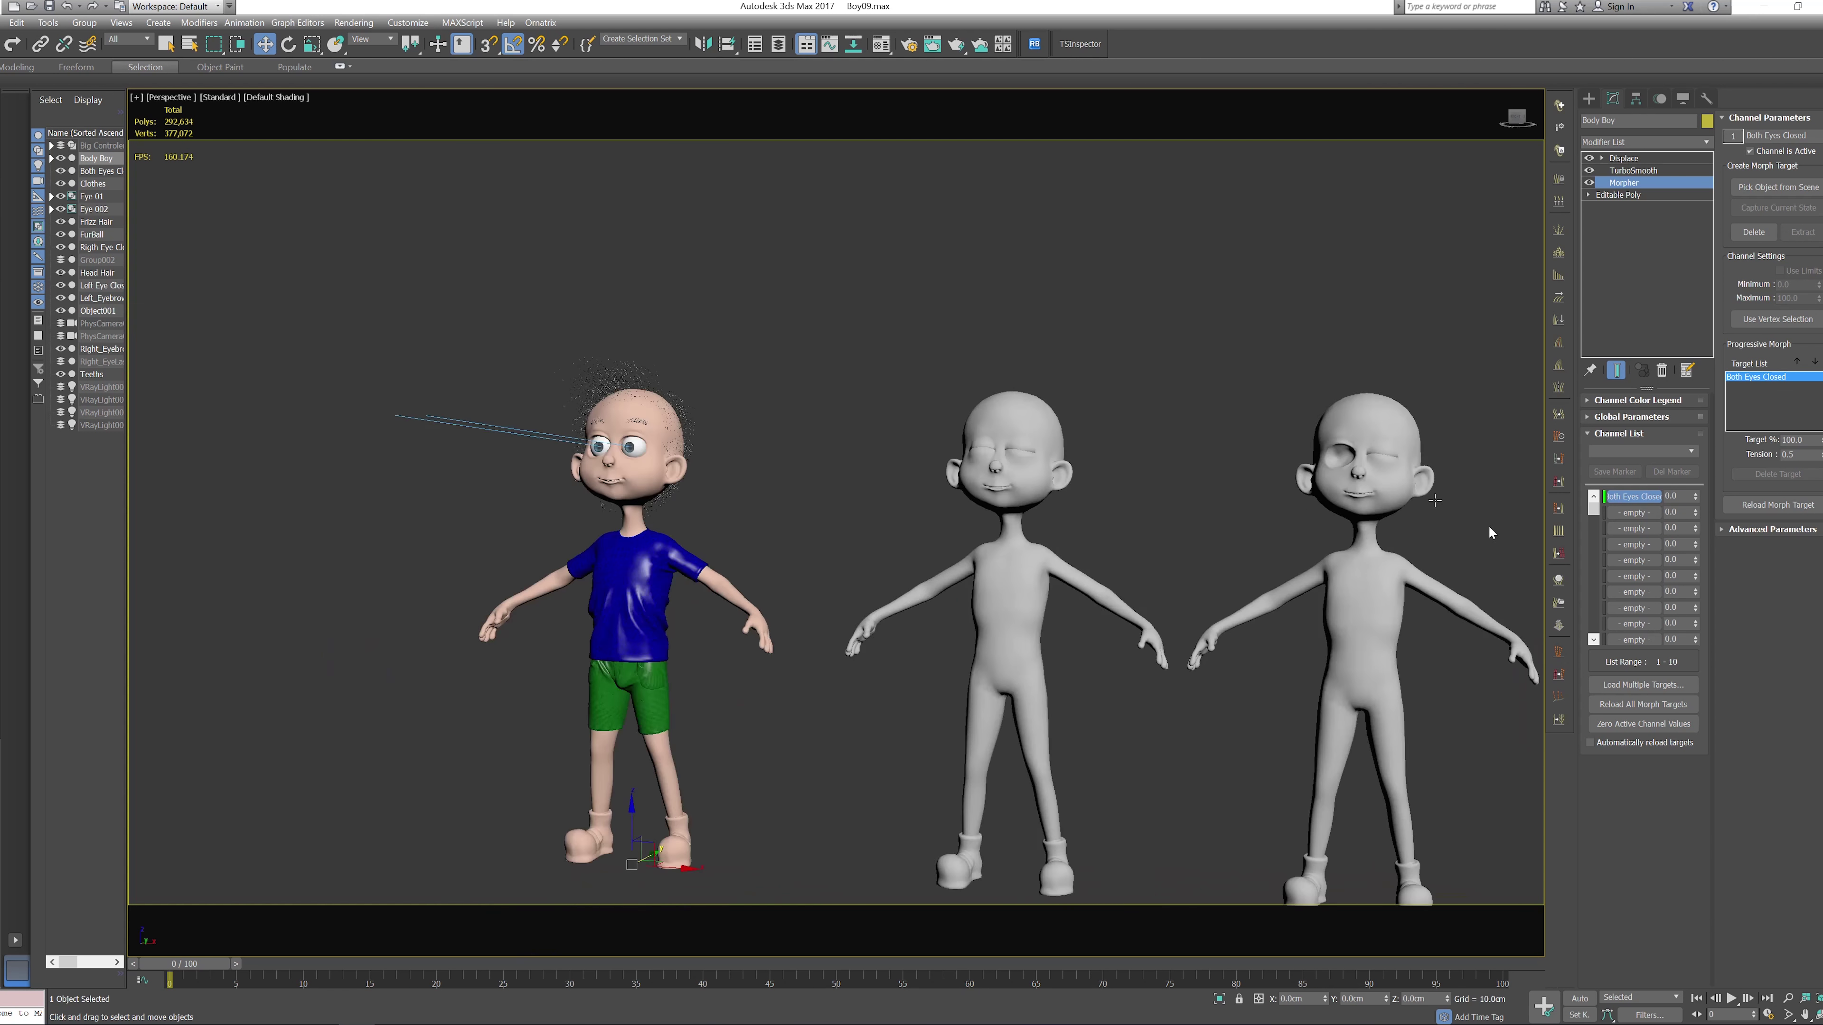
left_click(1634, 512)
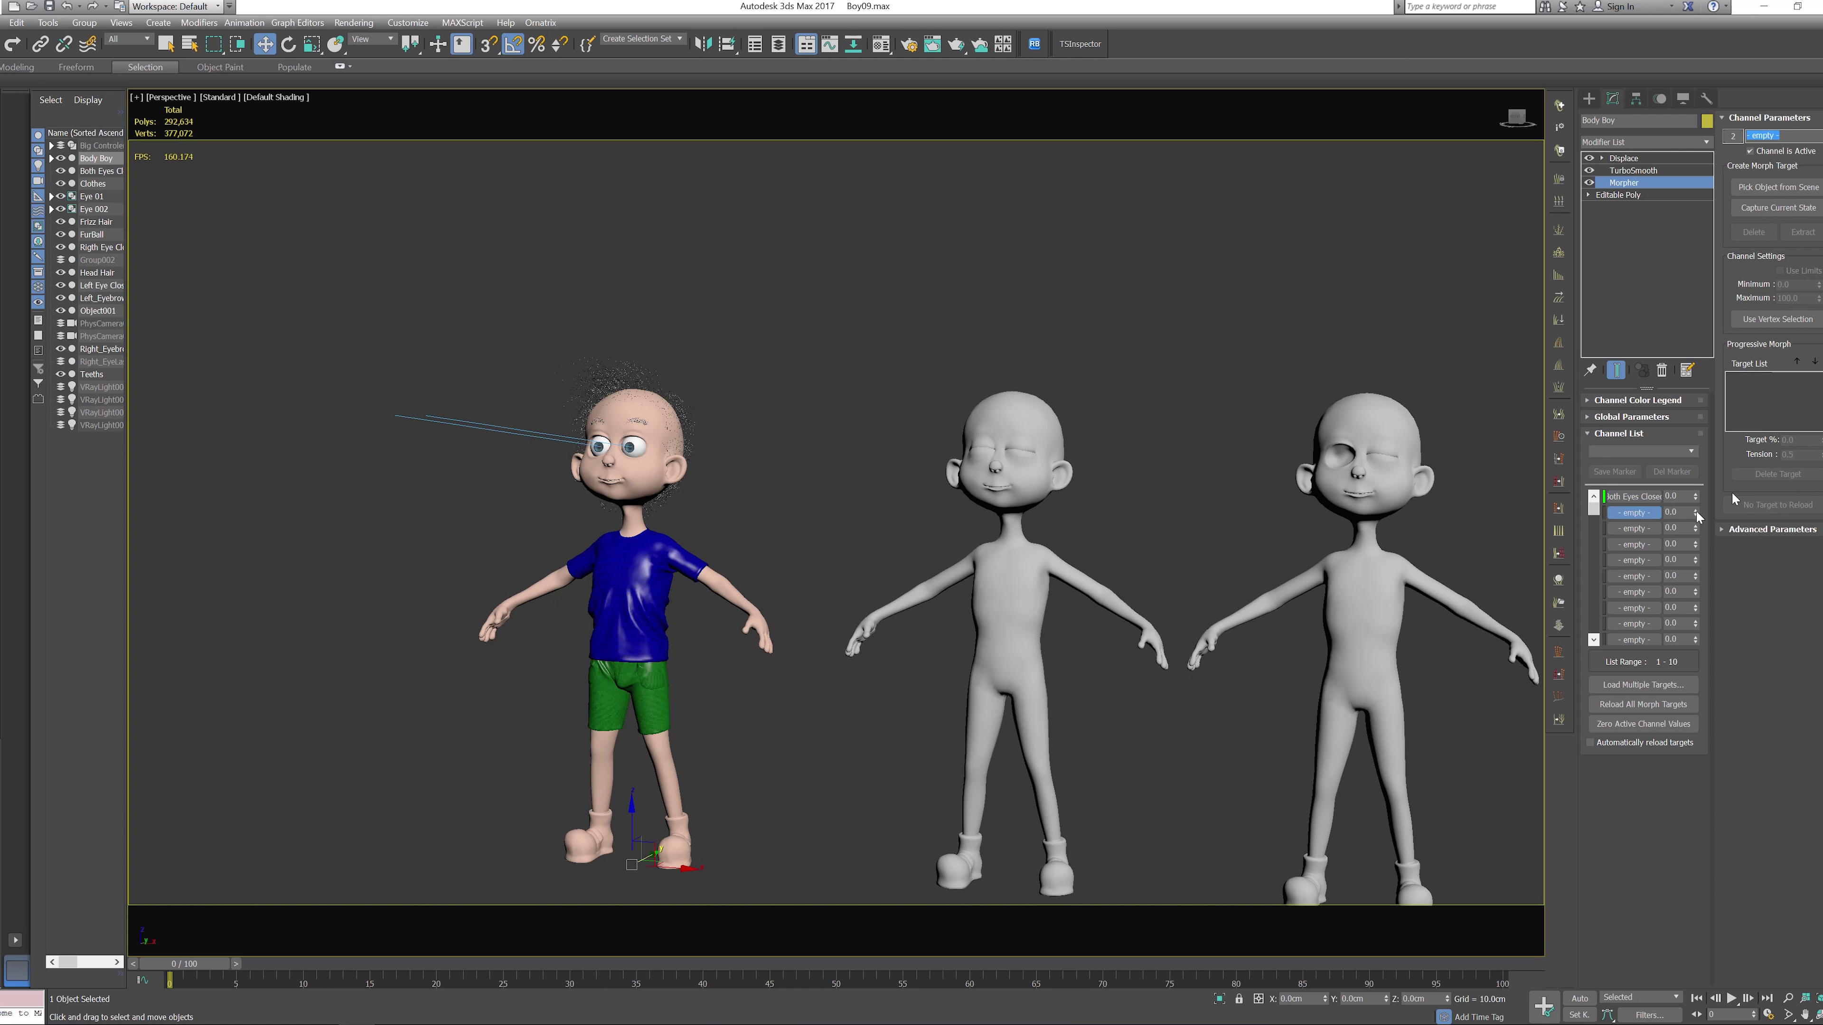
left_click(1779, 188)
middle_click_drag(1400, 495, 1371, 496)
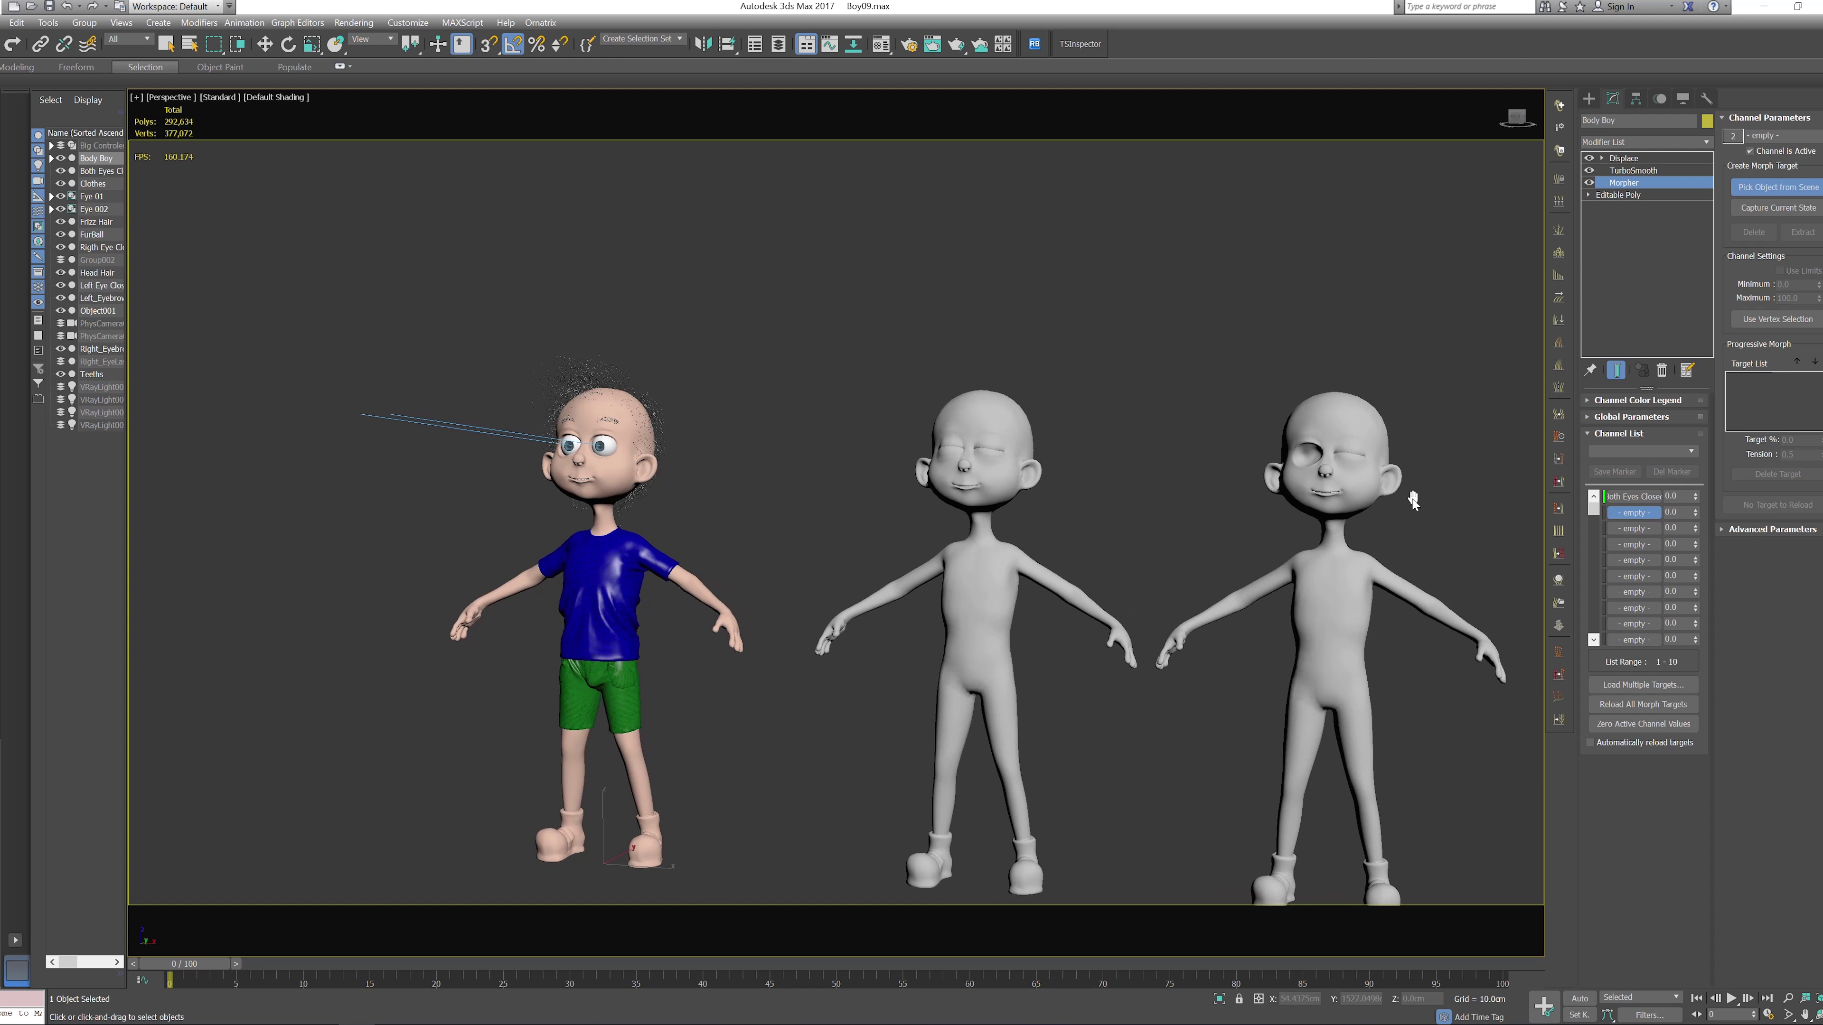
left_click(1359, 490)
Test the Left Eye Closed channel at 100 in a close-up of the face, and reset it to 0
middle_click_drag(802, 436, 1005, 515)
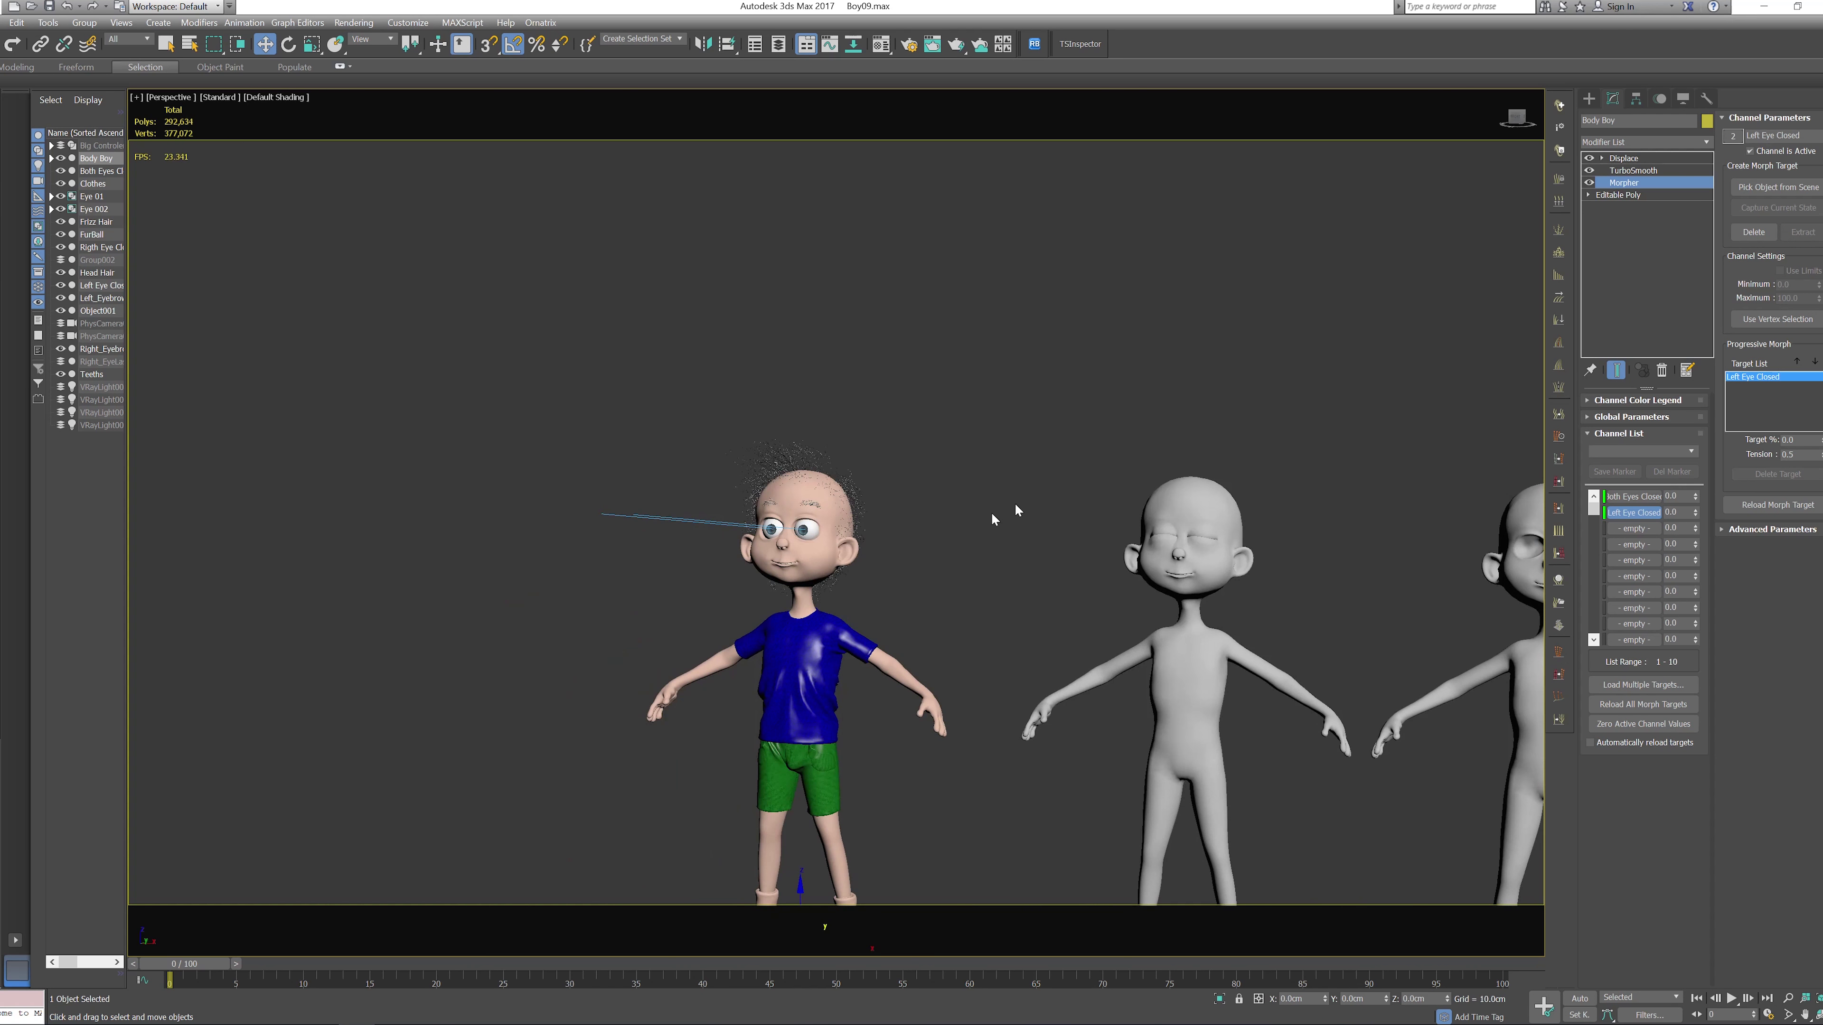
scroll(1005, 515, "up", 5)
middle_click_drag(682, 543, 897, 551)
scroll(897, 551, "up", 2)
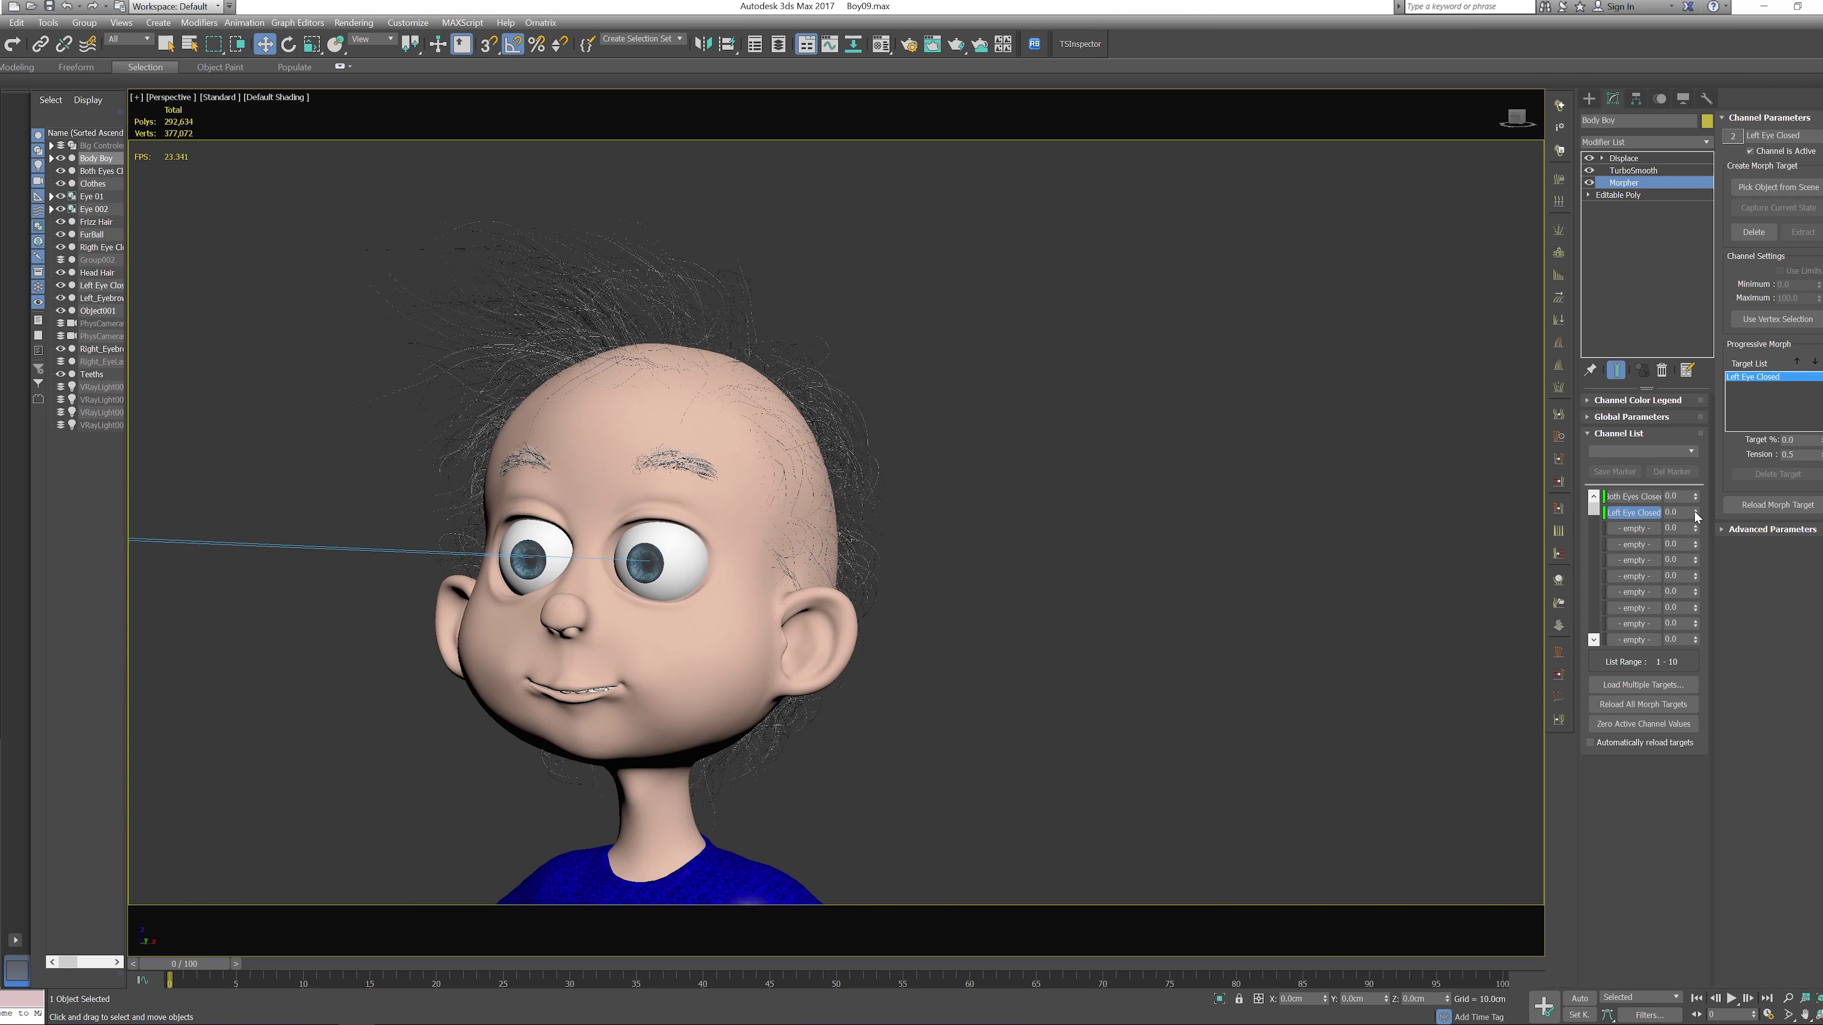
left_click_drag(1694, 508, 1698, 461)
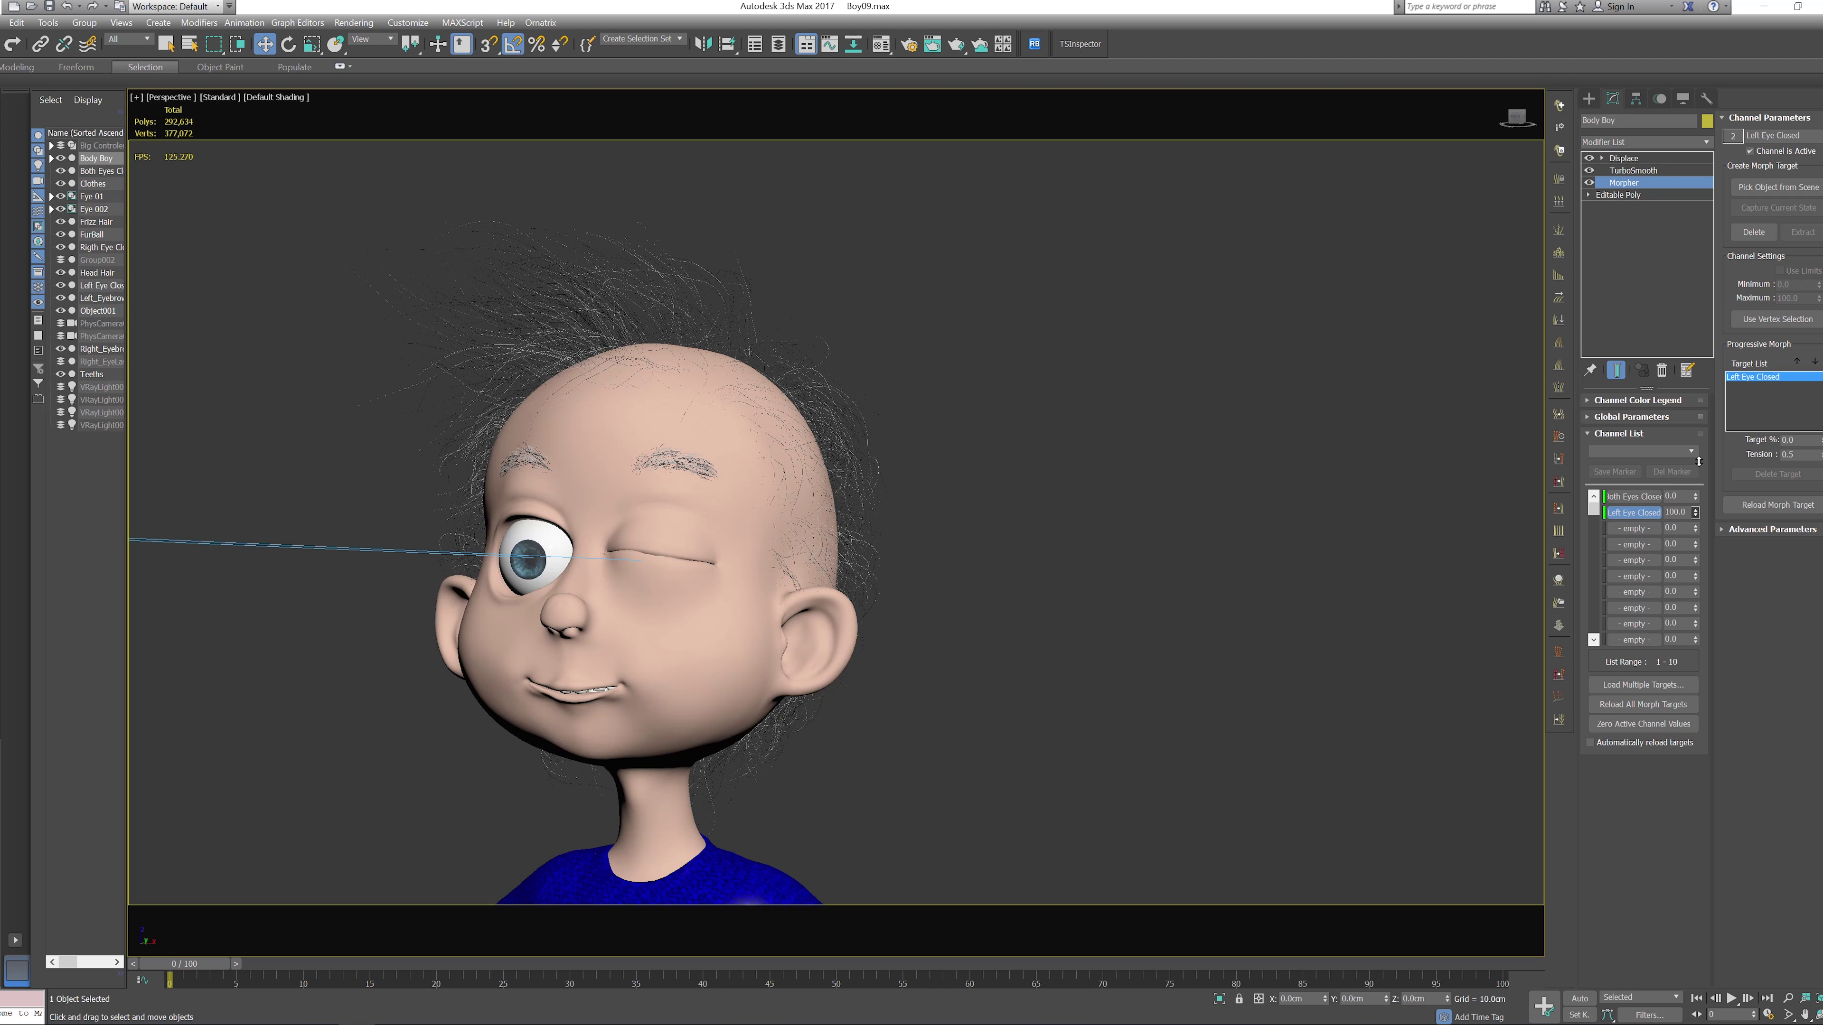
scroll(1308, 563, "down", 4)
middle_click_drag(1313, 578, 1109, 438)
right_click(1697, 515)
Assign the Rigth Eye Closed mesh from the scene as the morph target of the third channel
scroll(1326, 566, "down", 3)
left_click(1635, 529)
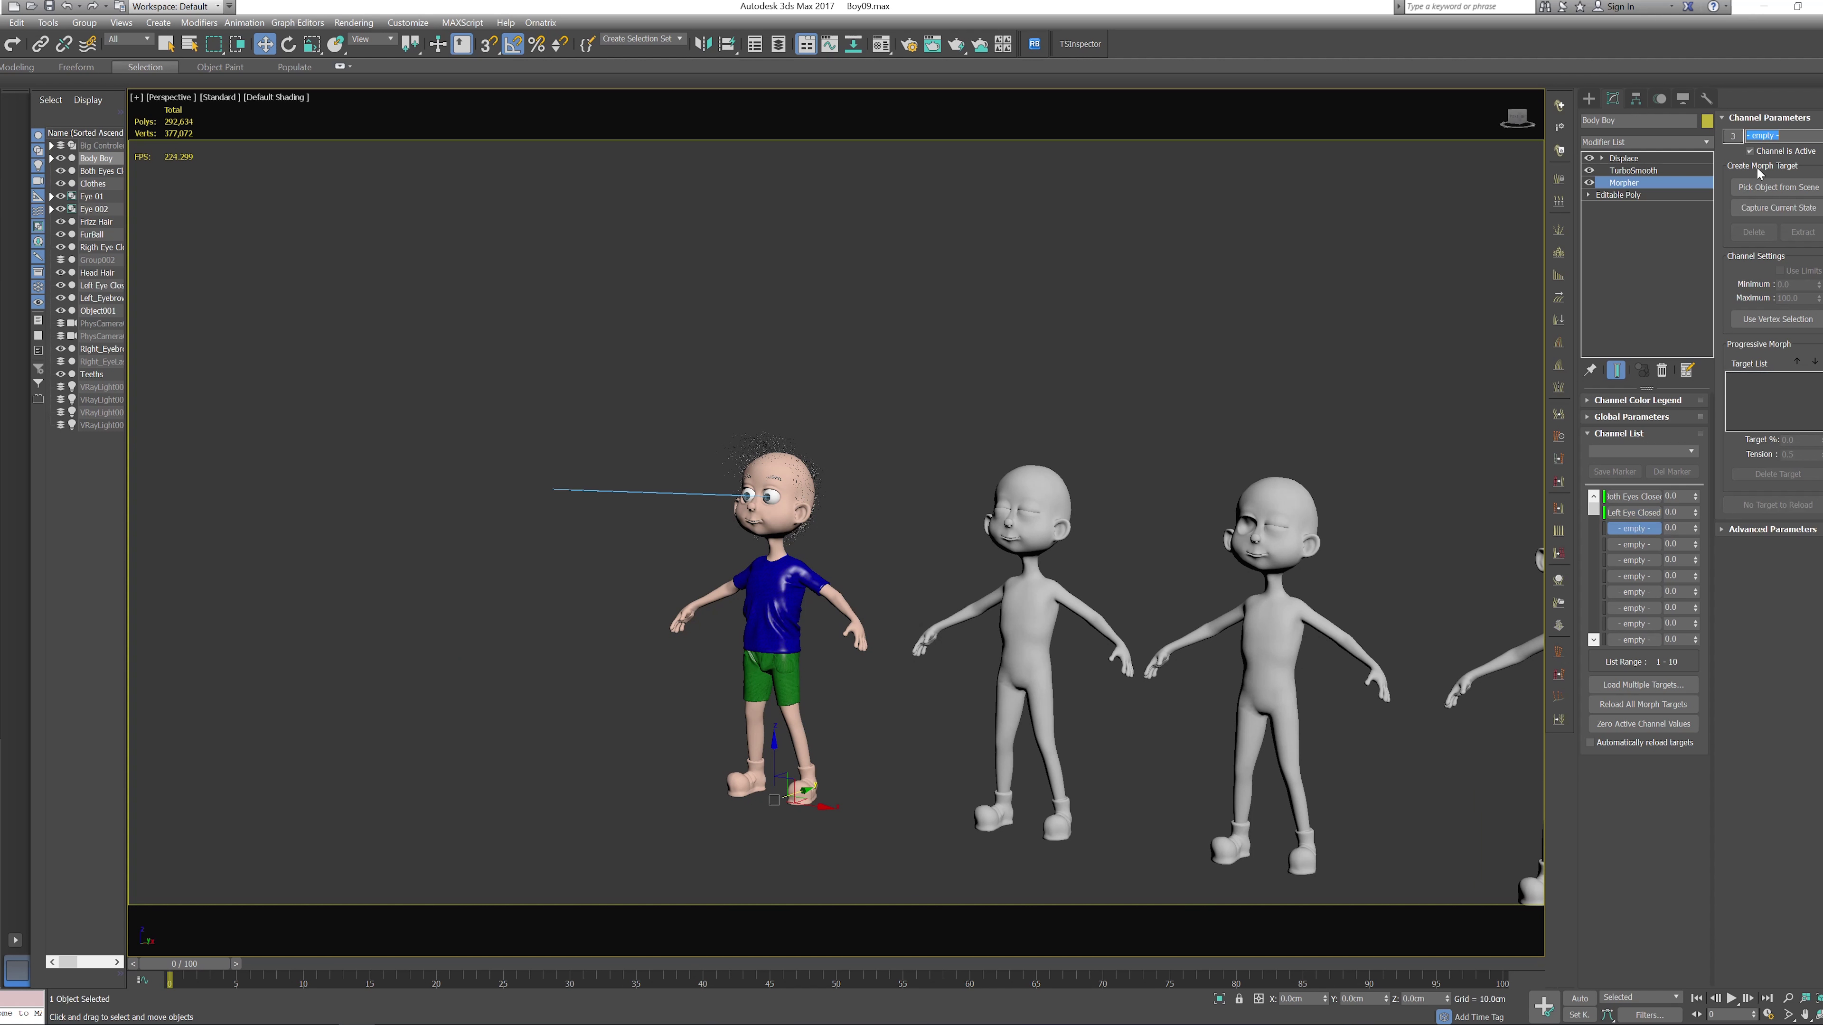
left_click(1773, 186)
middle_click_drag(1470, 499, 1399, 497)
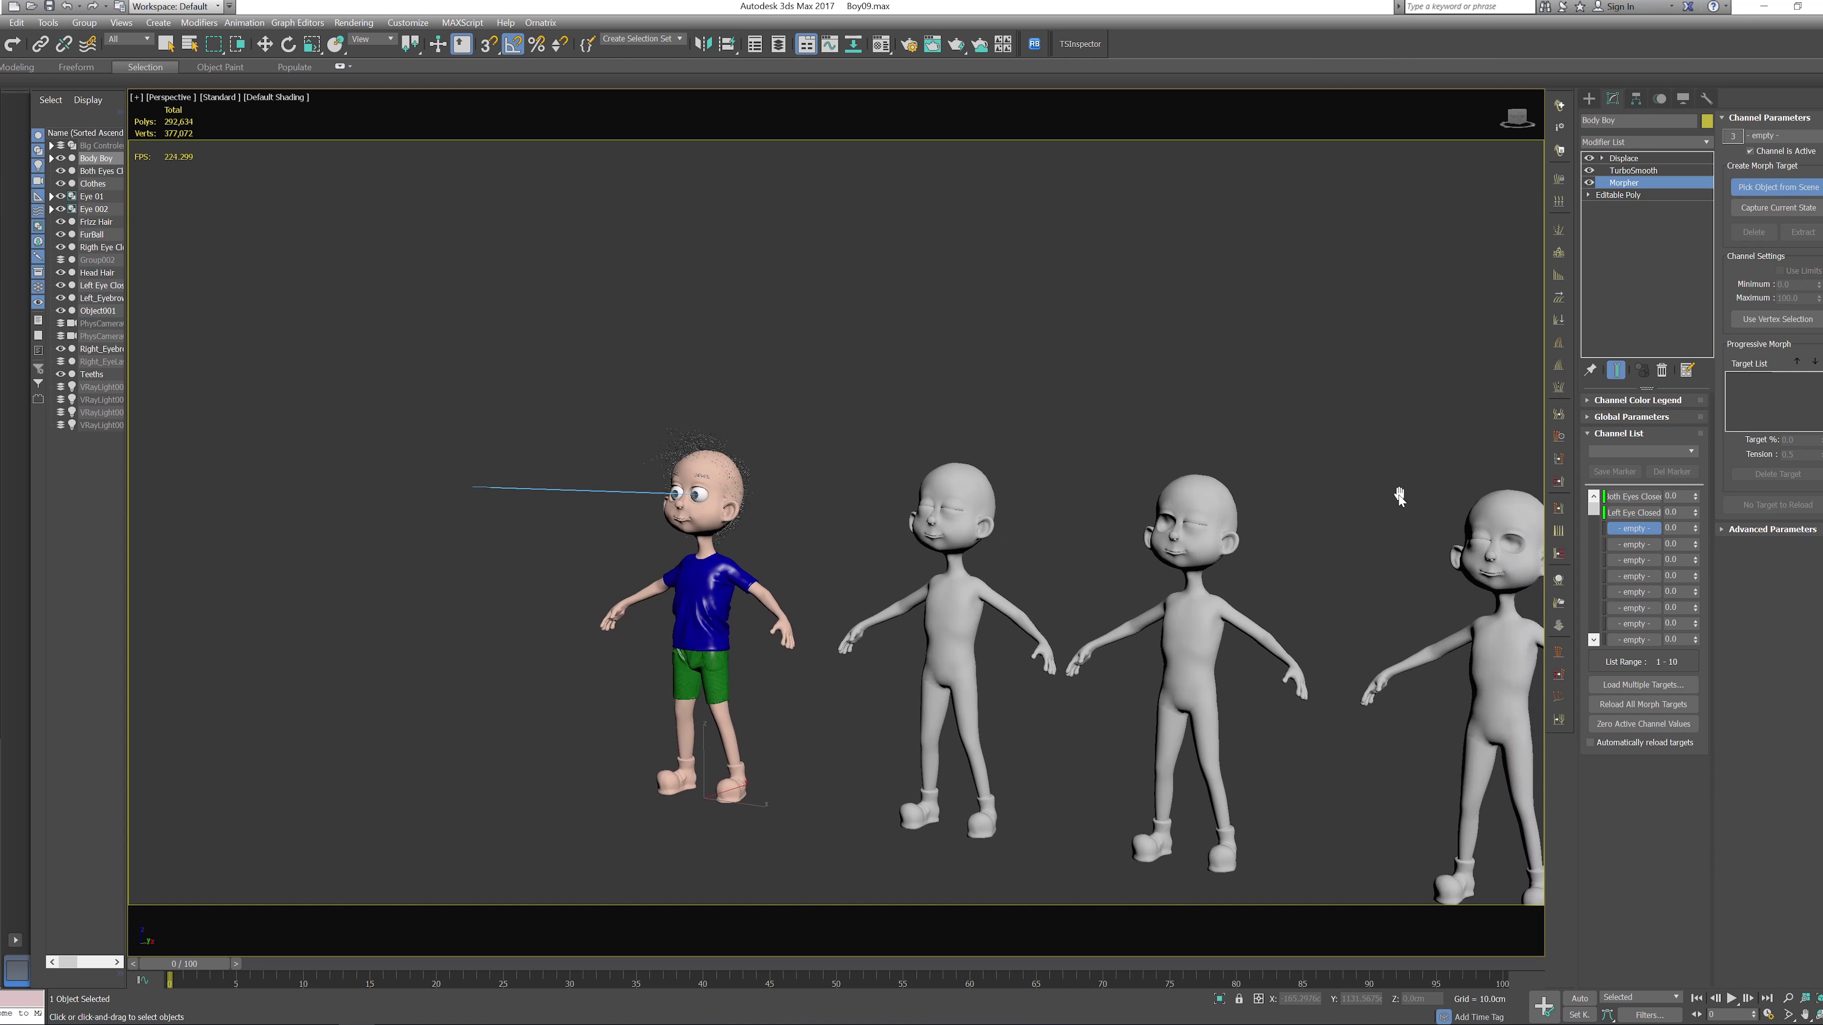
left_click(1521, 567)
In the camera view, set the Rigth Eye Closed channel to about 58 and the Left Eye Closed channel to about 70
scroll(1521, 567, "up", 6)
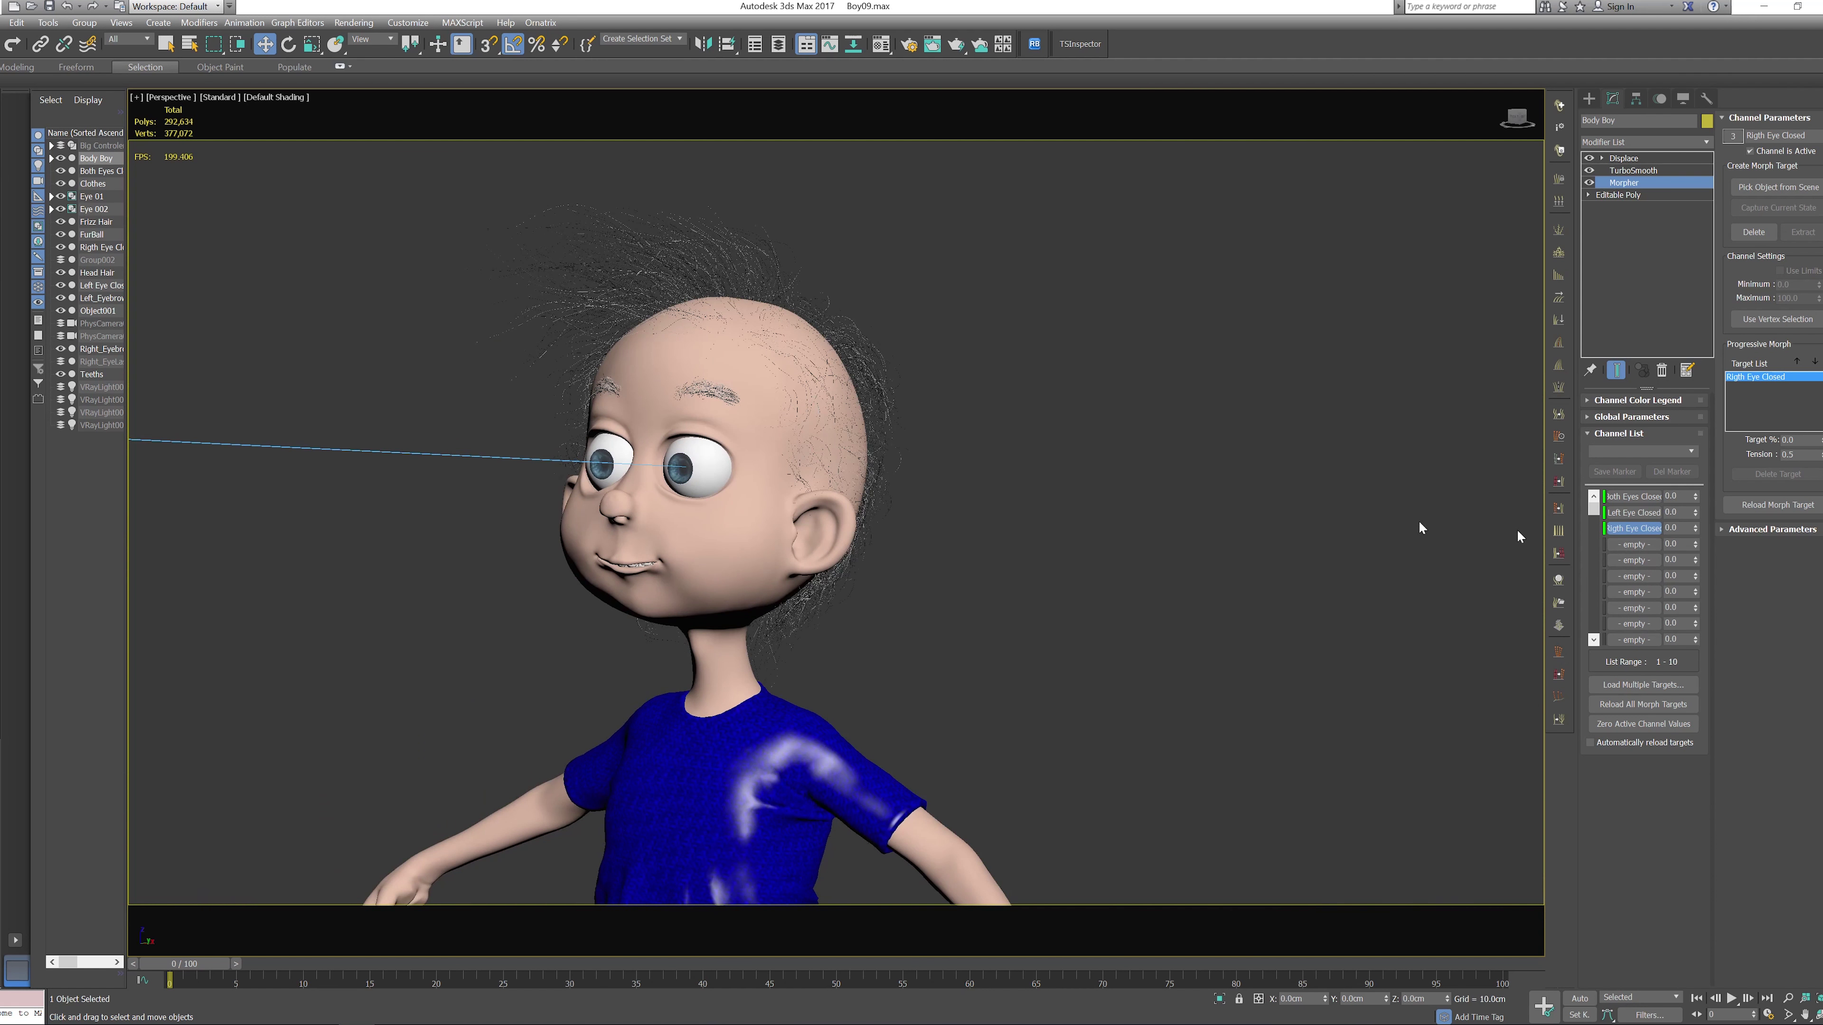
left_click_drag(1697, 533, 1697, 499)
key("c")
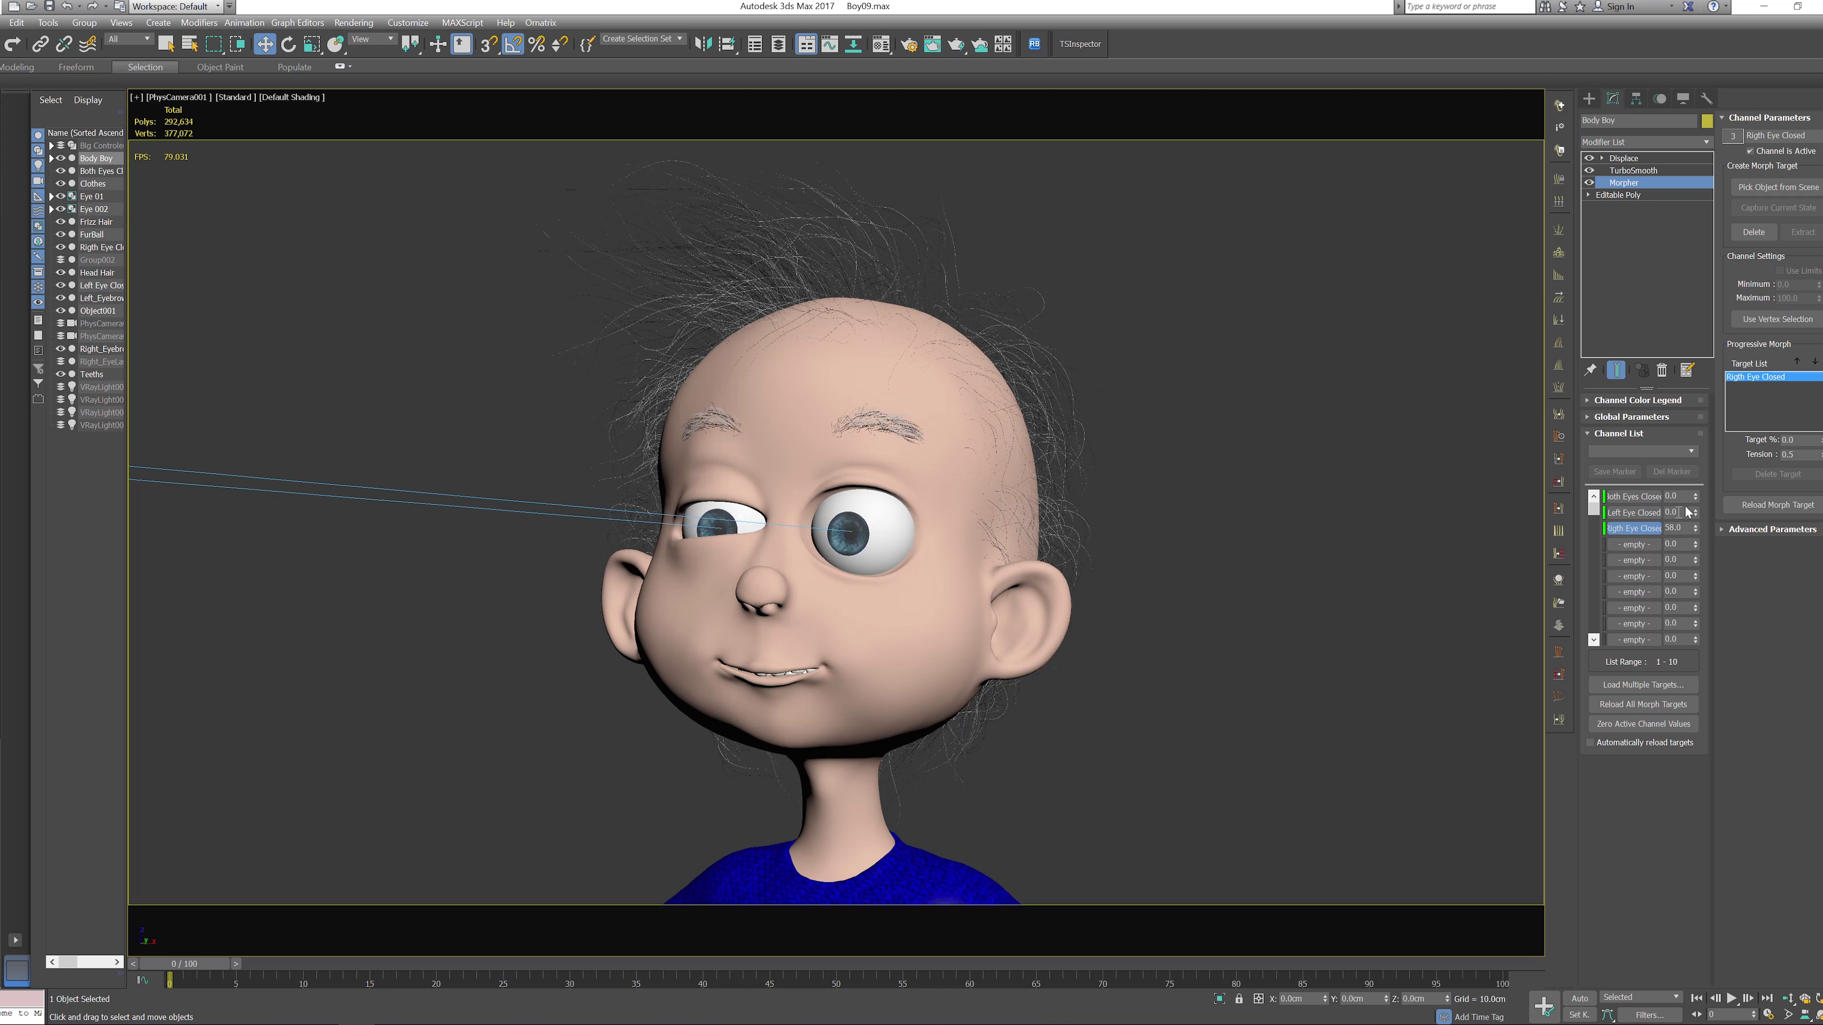
left_click_drag(1697, 513, 1701, 475)
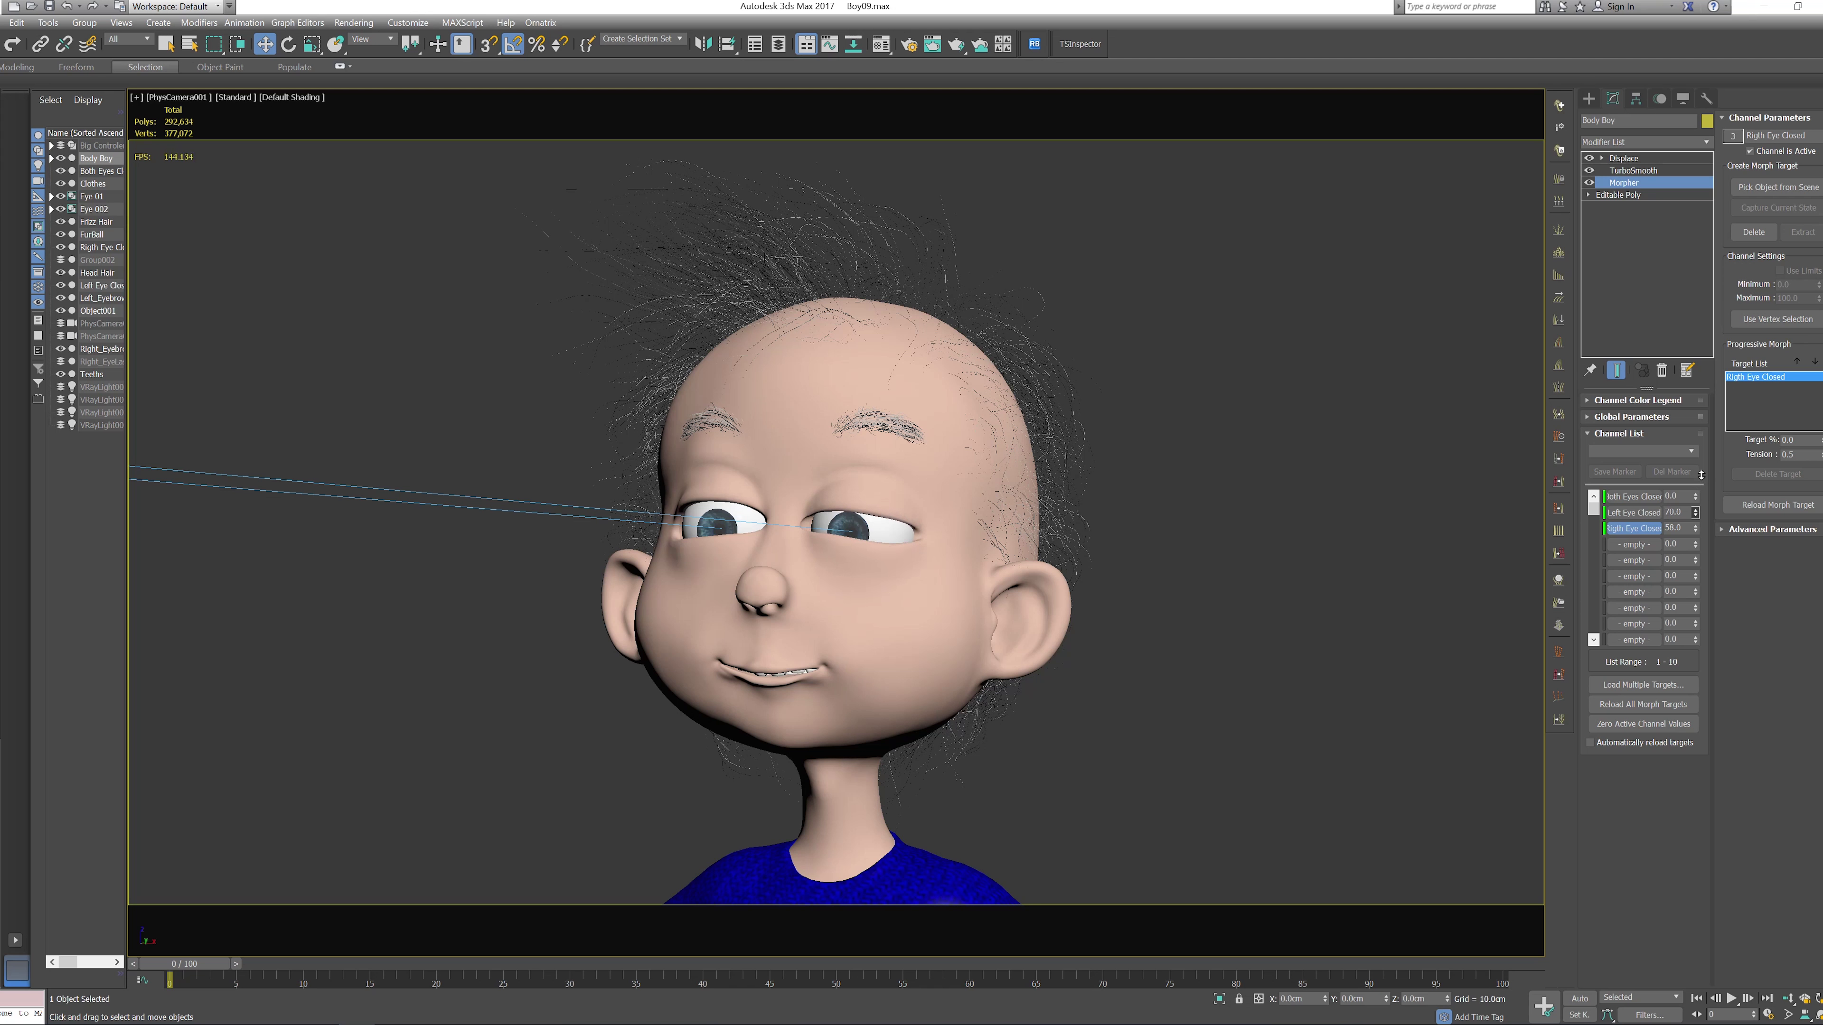
Select the boy's left eye and orbit around it to check how the partly closed lids fit
left_click(843, 525)
key("z")
middle_click_drag(844, 525, 1161, 627, "alt")
scroll(1188, 617, "down", 10)
key("ctrl+z")
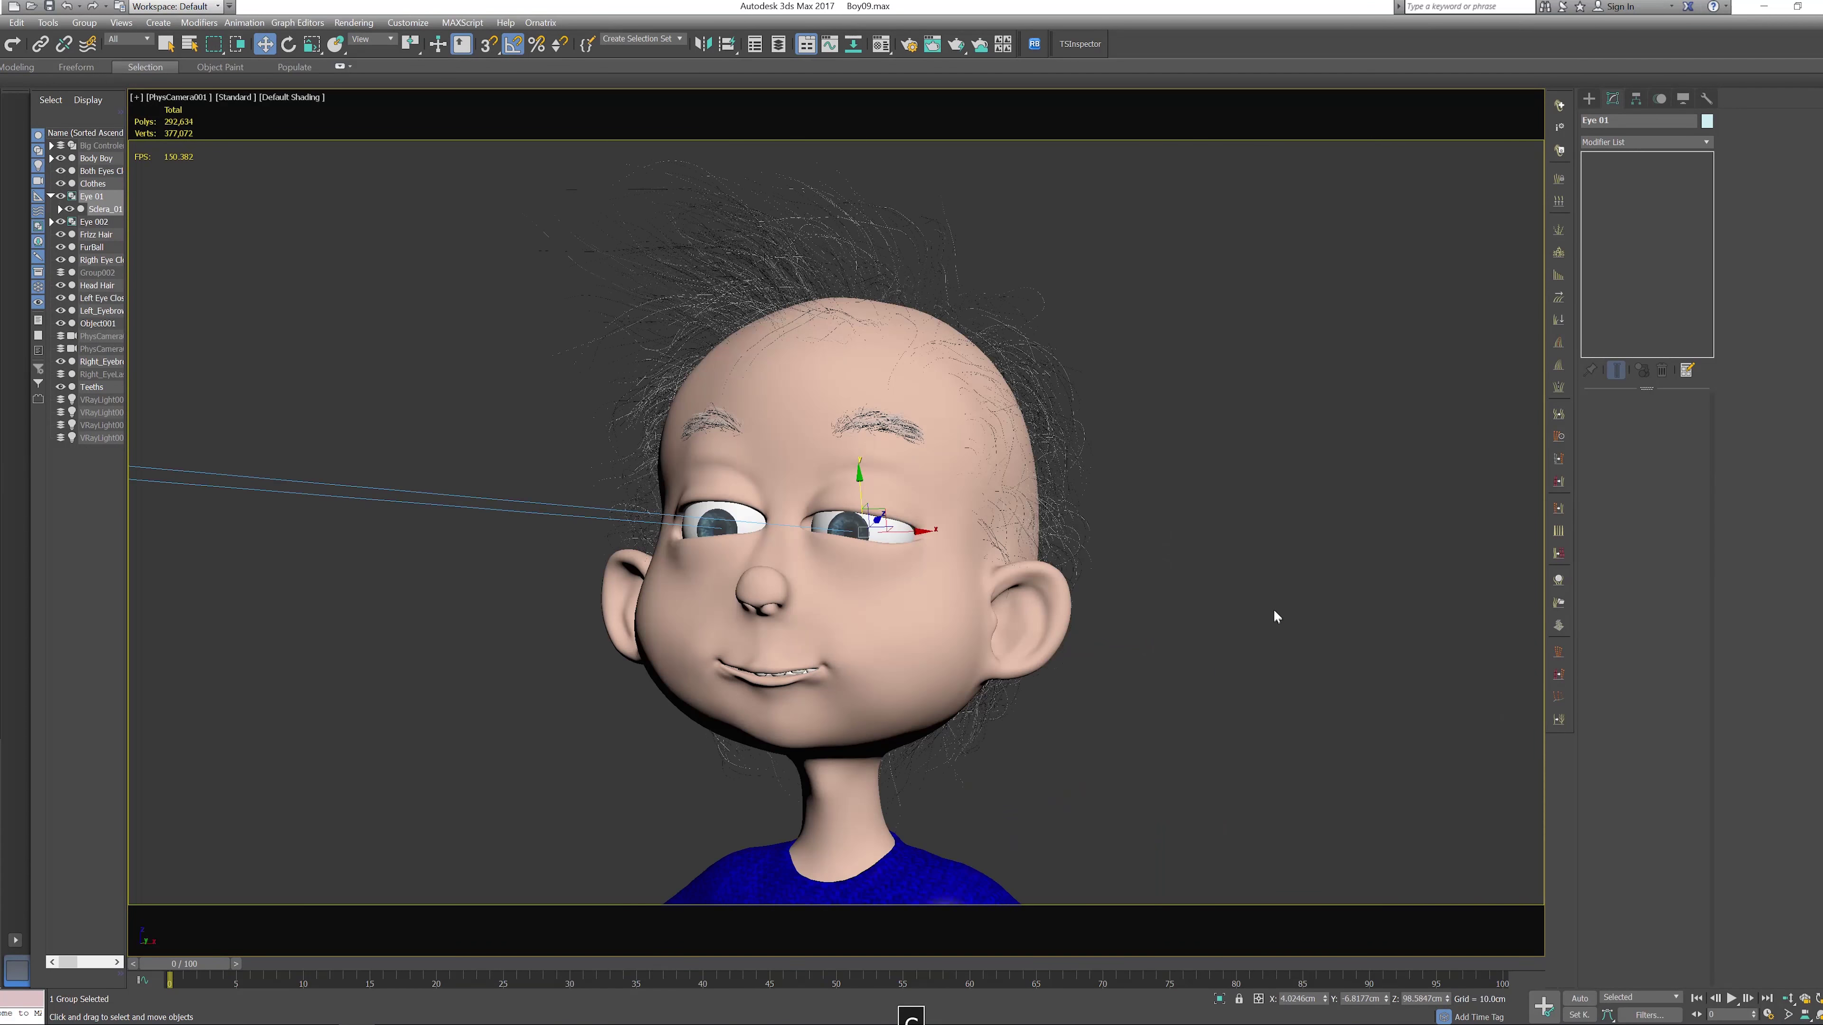
Hide the Morpher layer containing the three target meshes and close the layer explorer
key("p")
scroll(1276, 589, "down", 5)
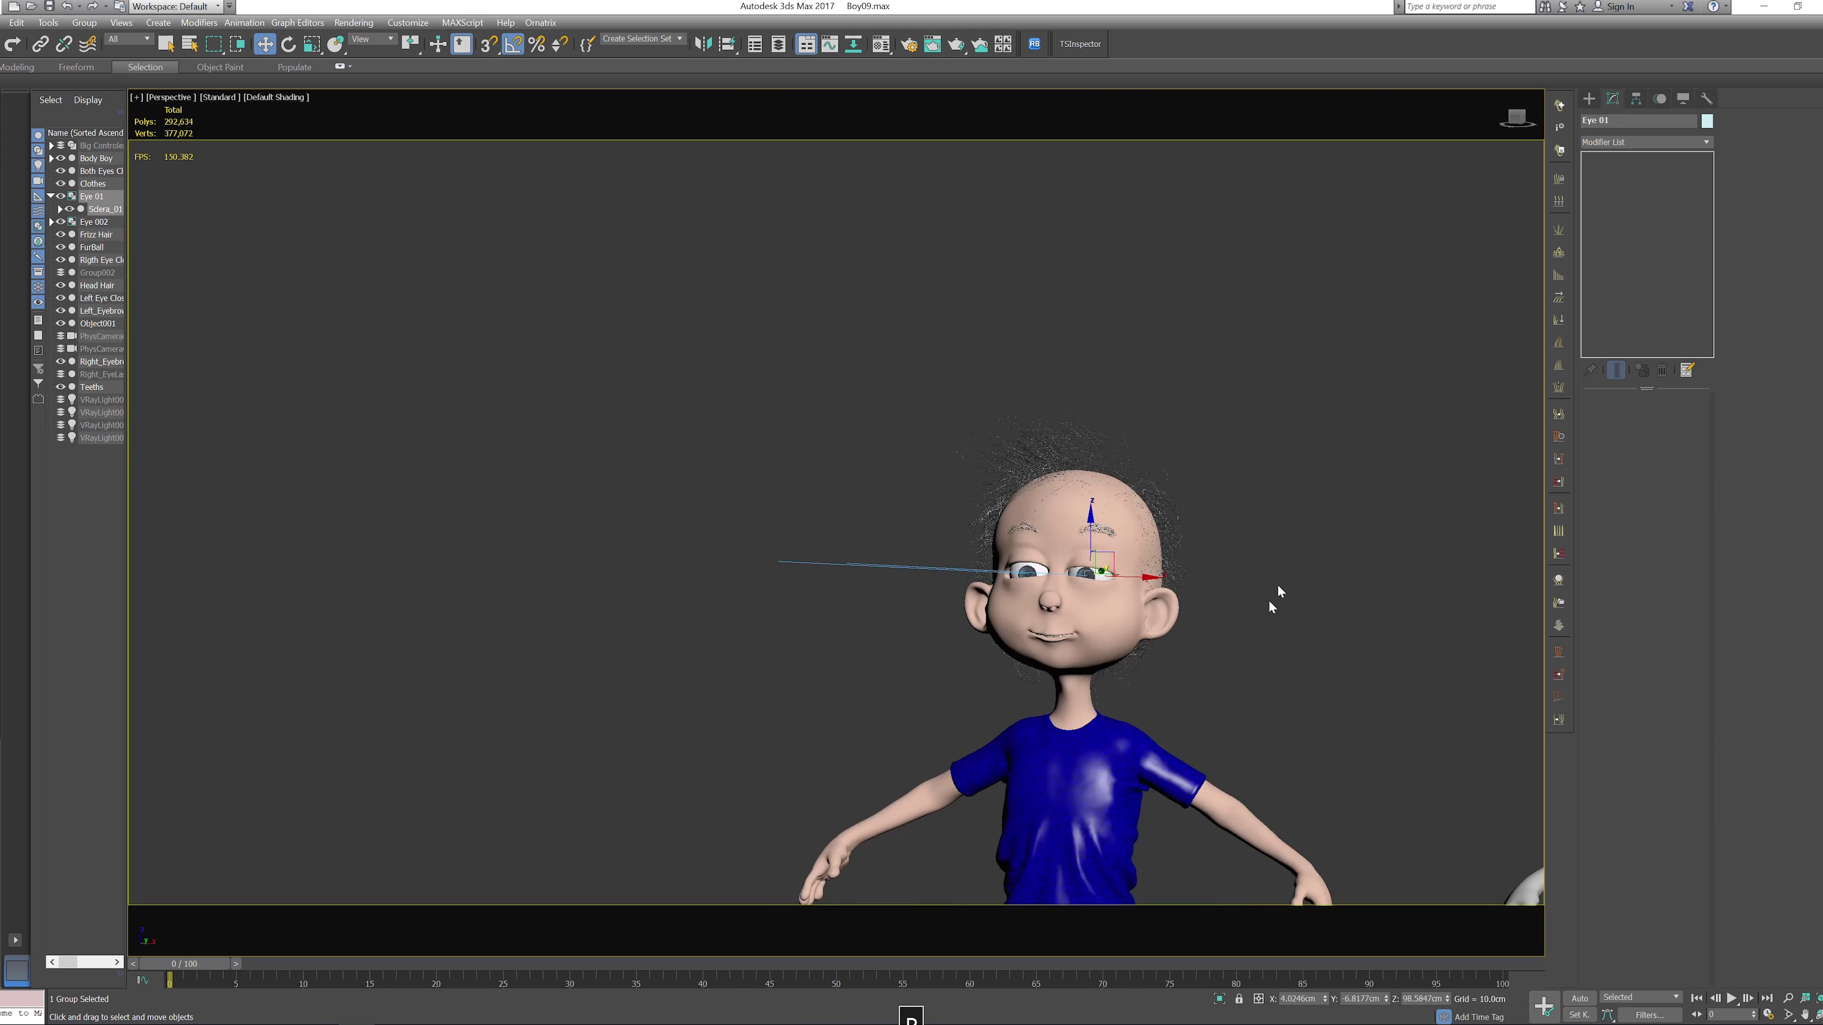
middle_click_drag(1277, 584, 704, 477)
scroll(704, 473, "down", 4)
left_click(778, 45)
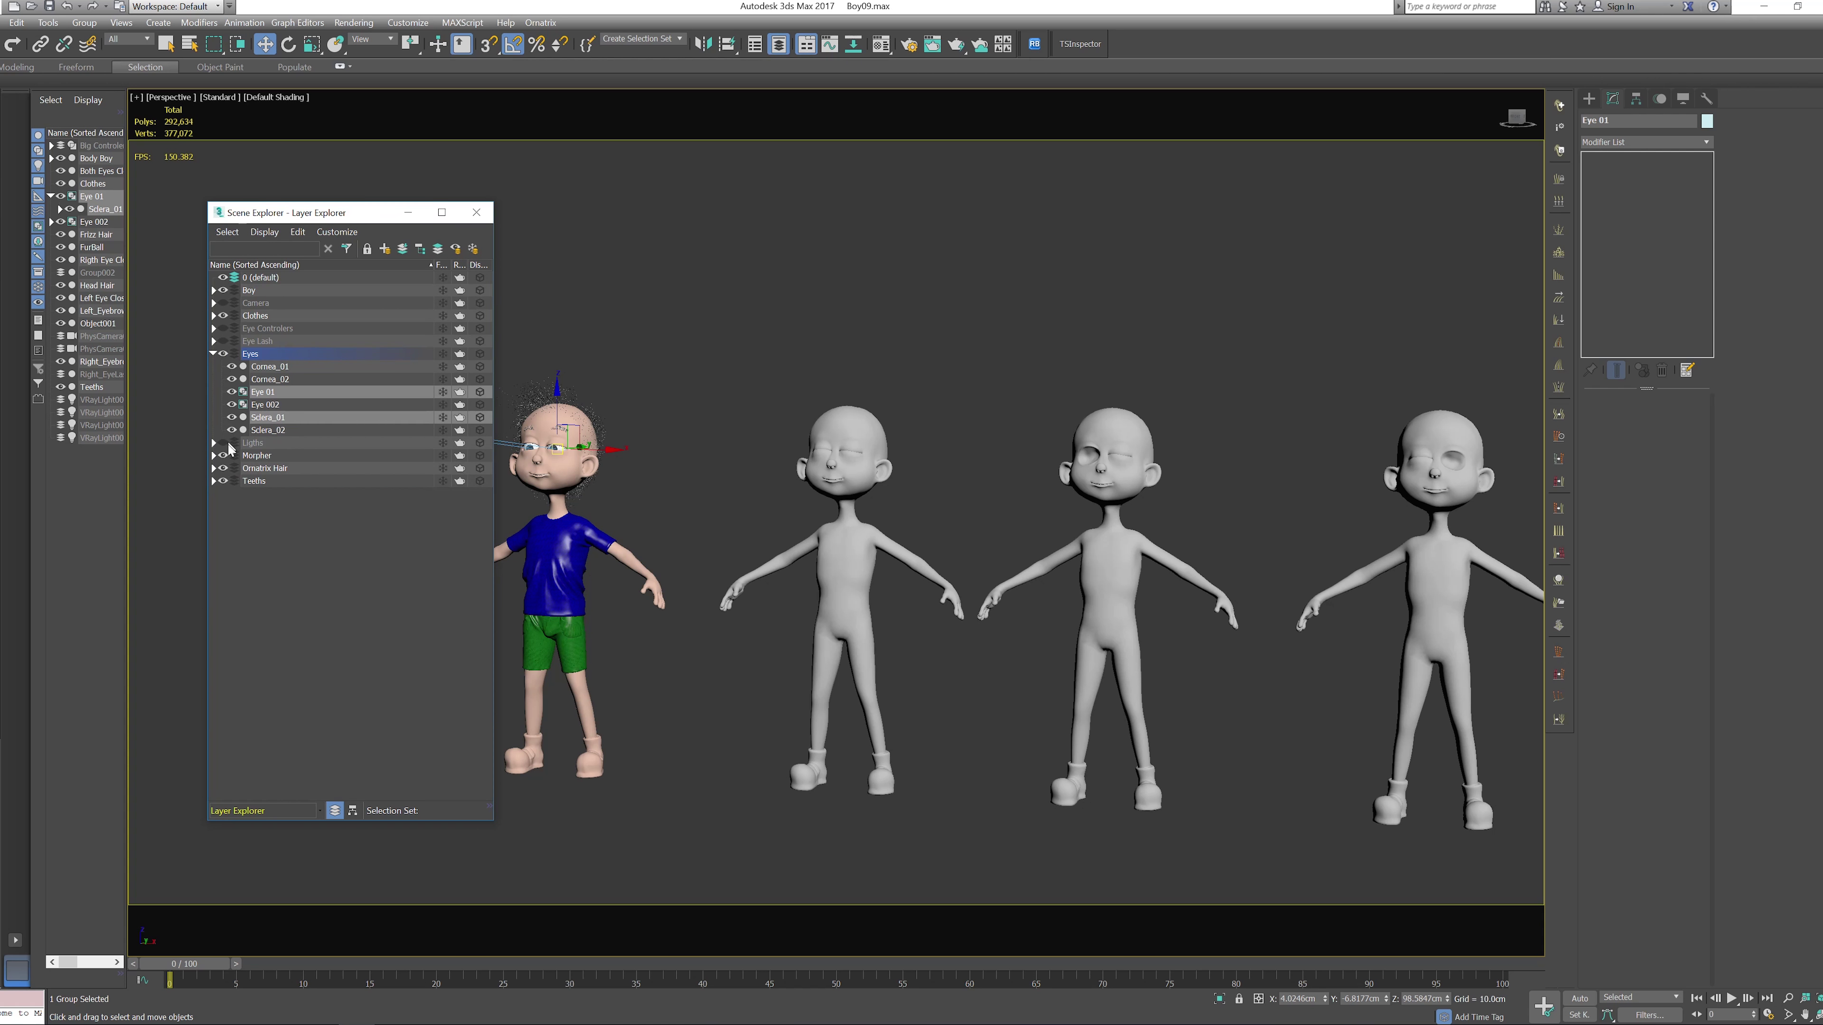
left_click(224, 457)
left_click(476, 212)
Clear the selection and render the boy's half-closed eyes from the camera view
key("c")
left_click(1181, 622)
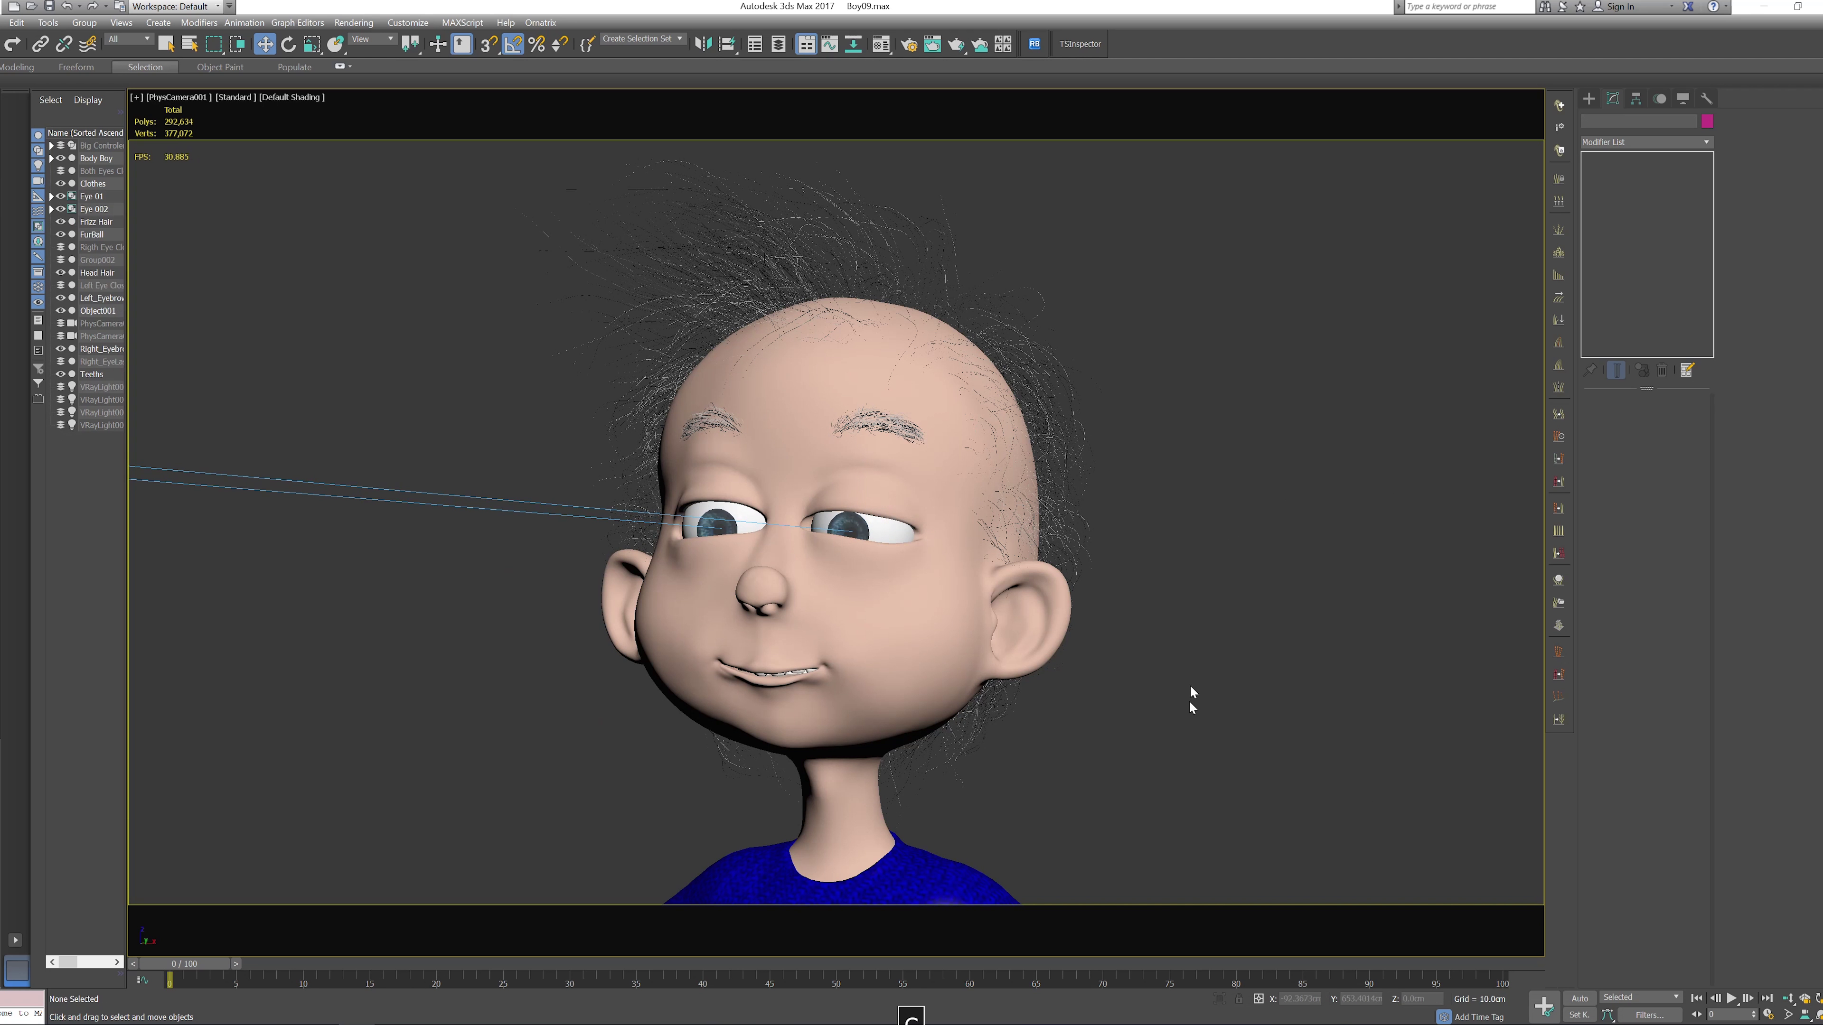
key("shift+q")
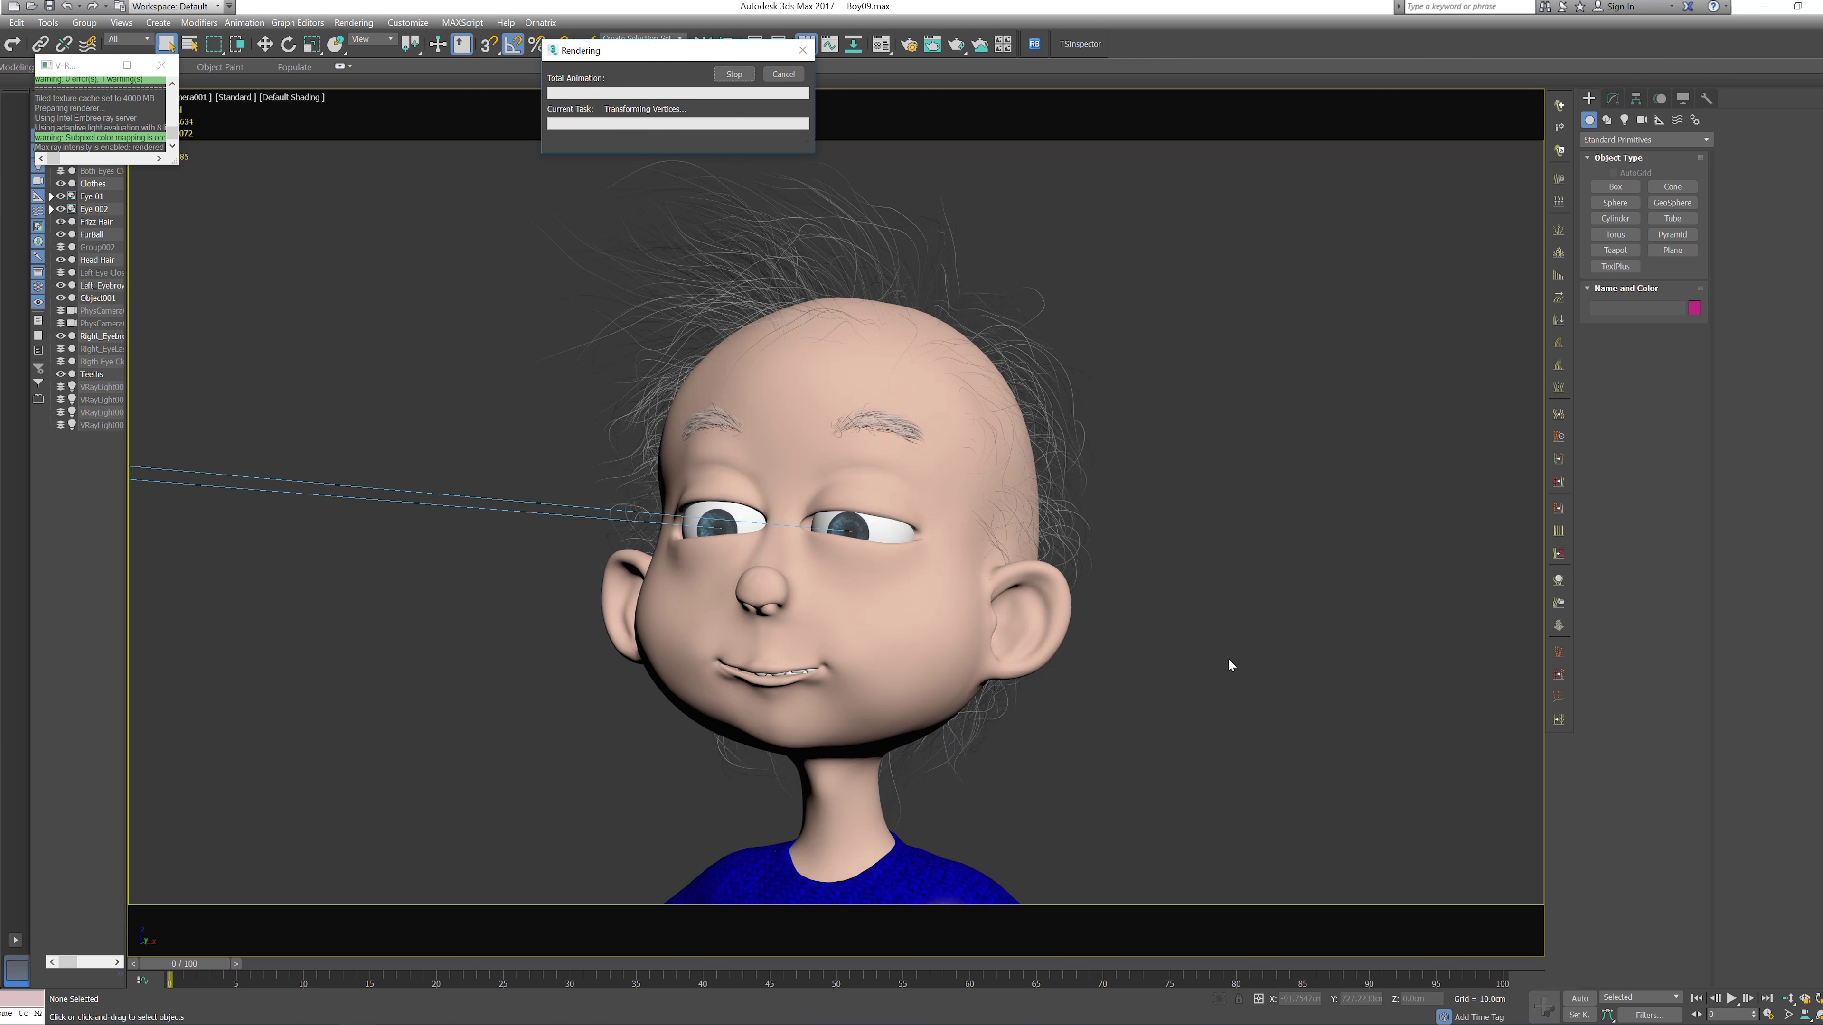